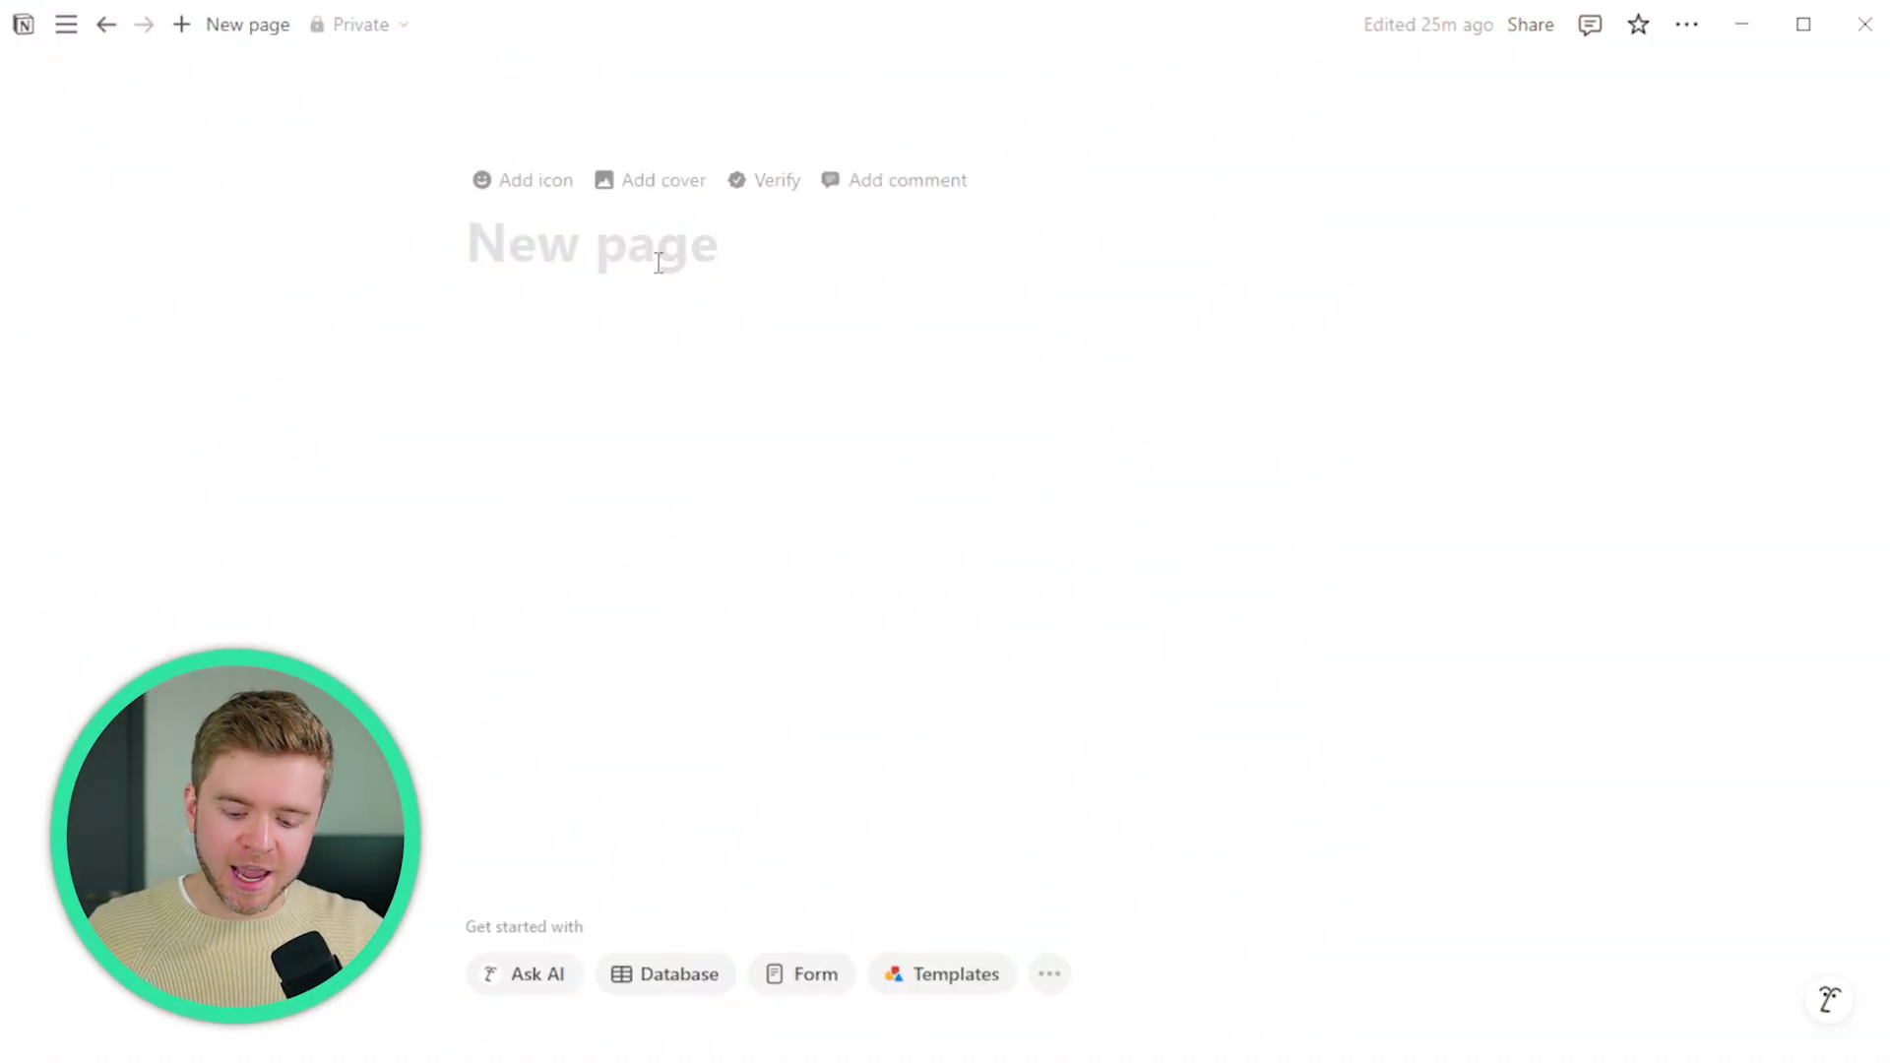
- Title the new page "Student Rewards" and insert an inline database named "Students" below the title
text(Student Rewards)
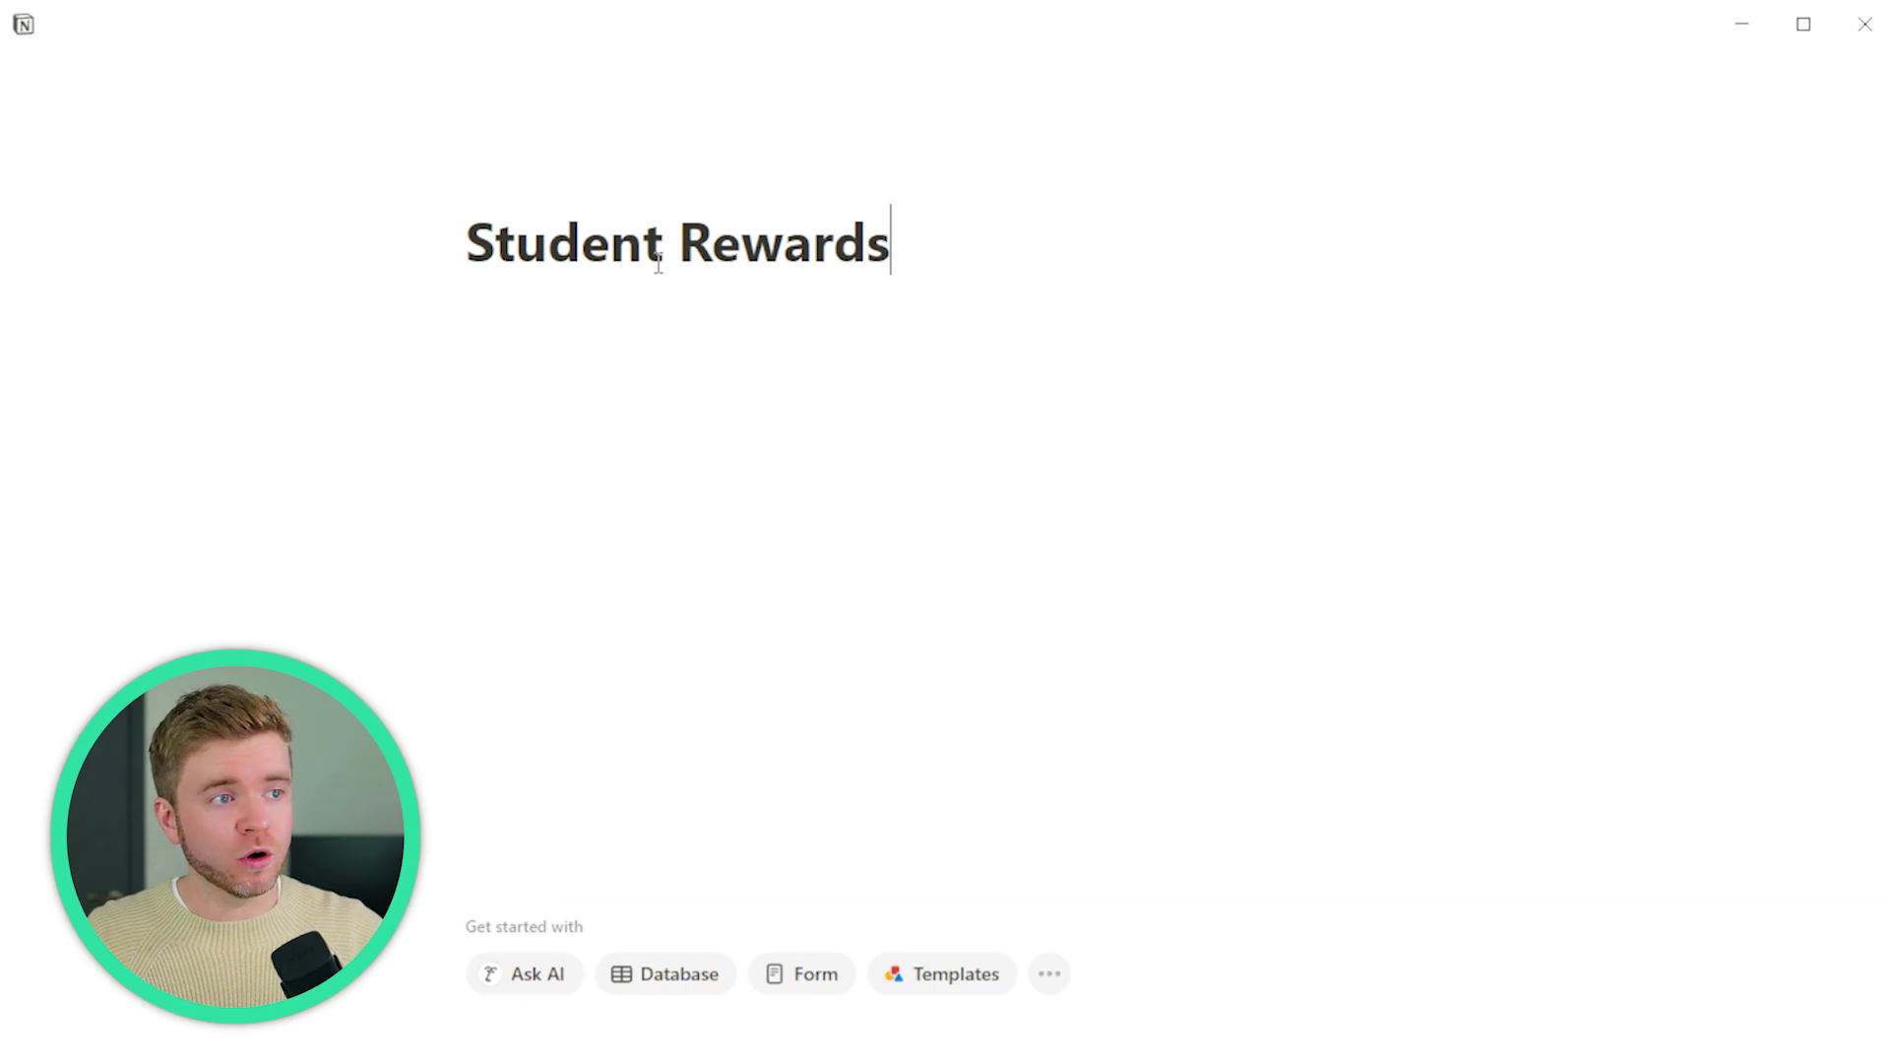
key(Return)
text(/data)
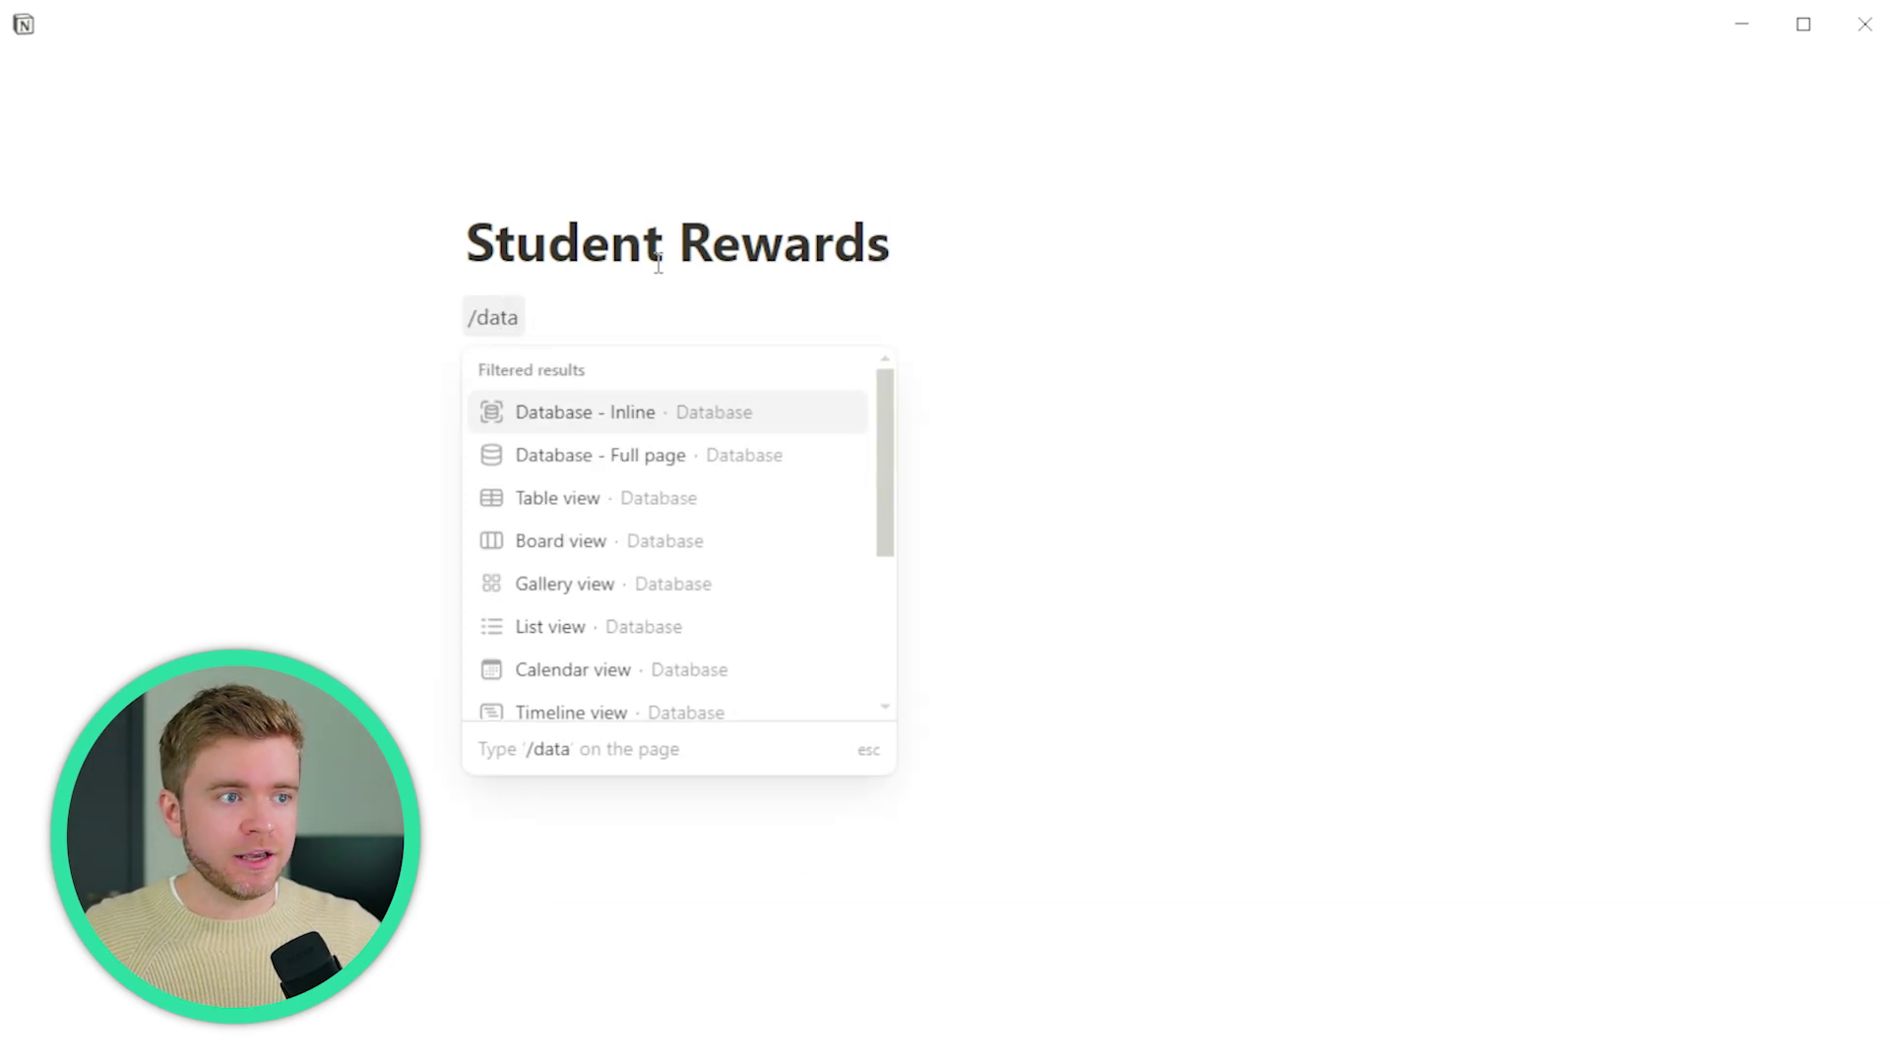
key(Return)
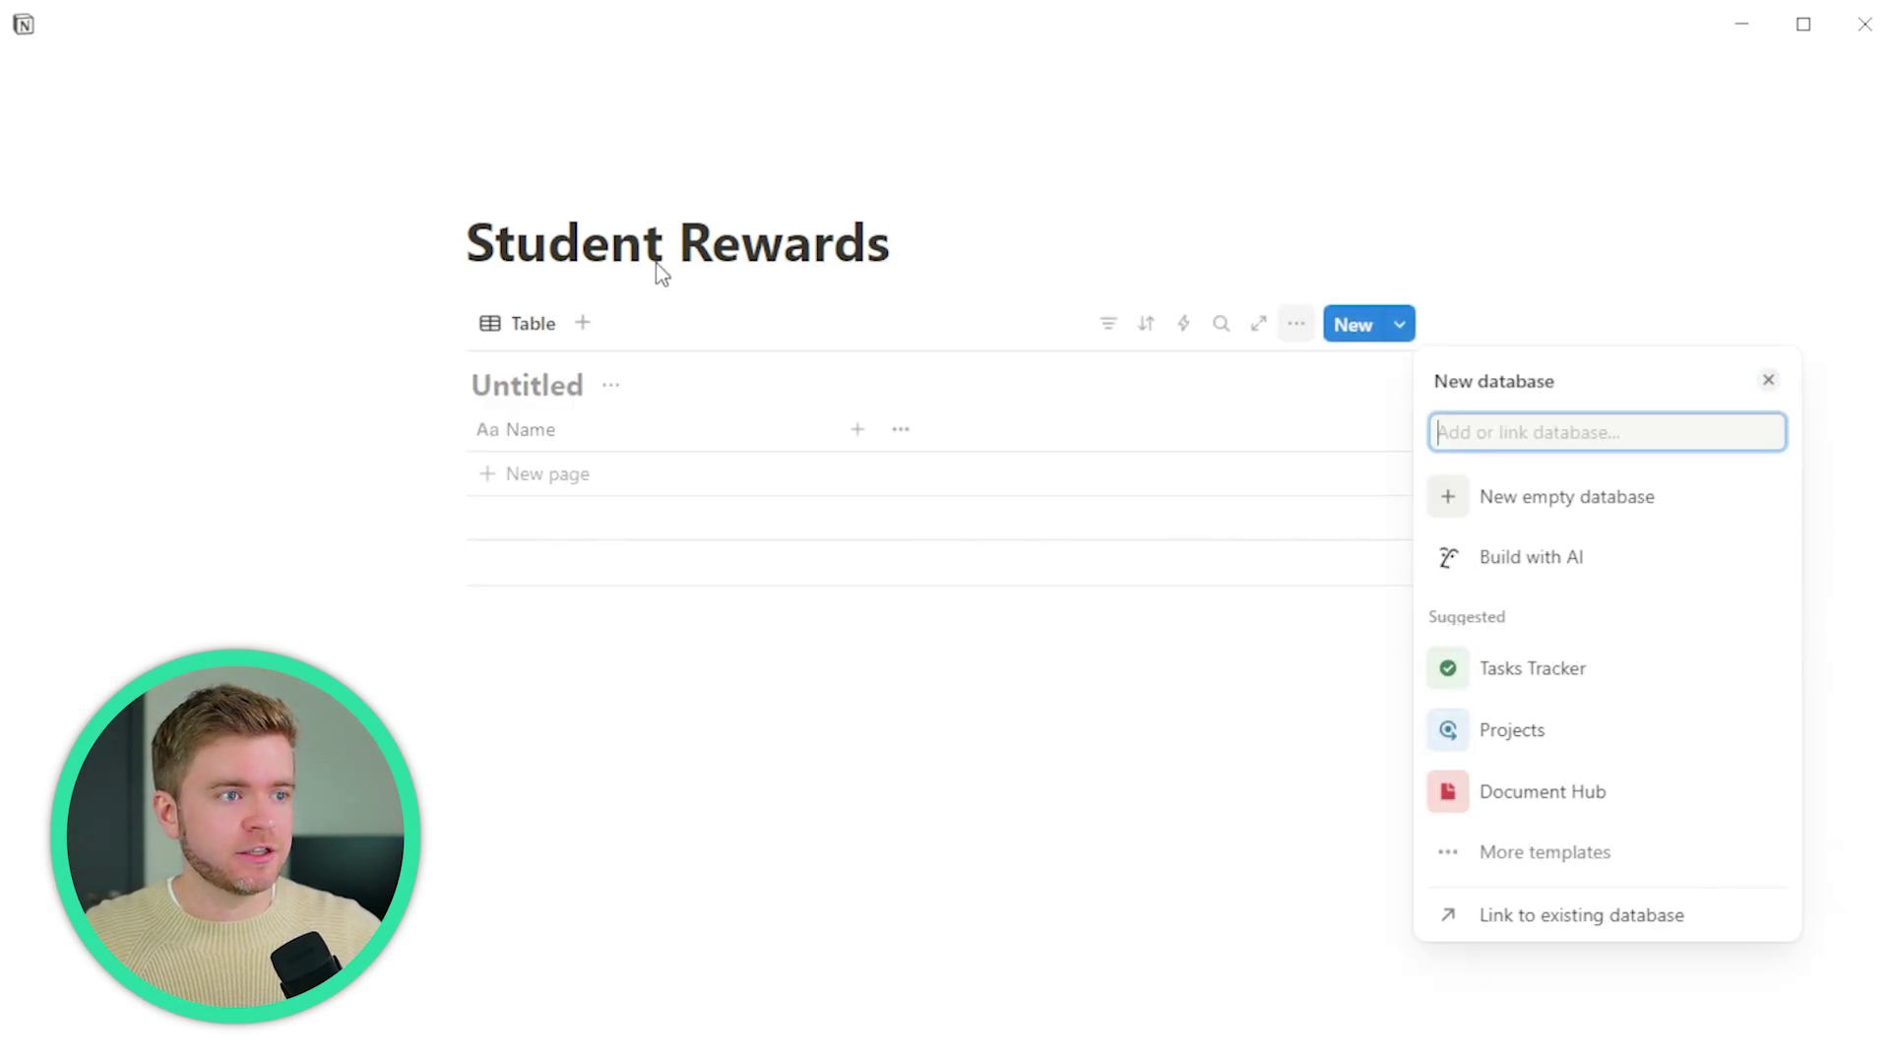
key(Escape)
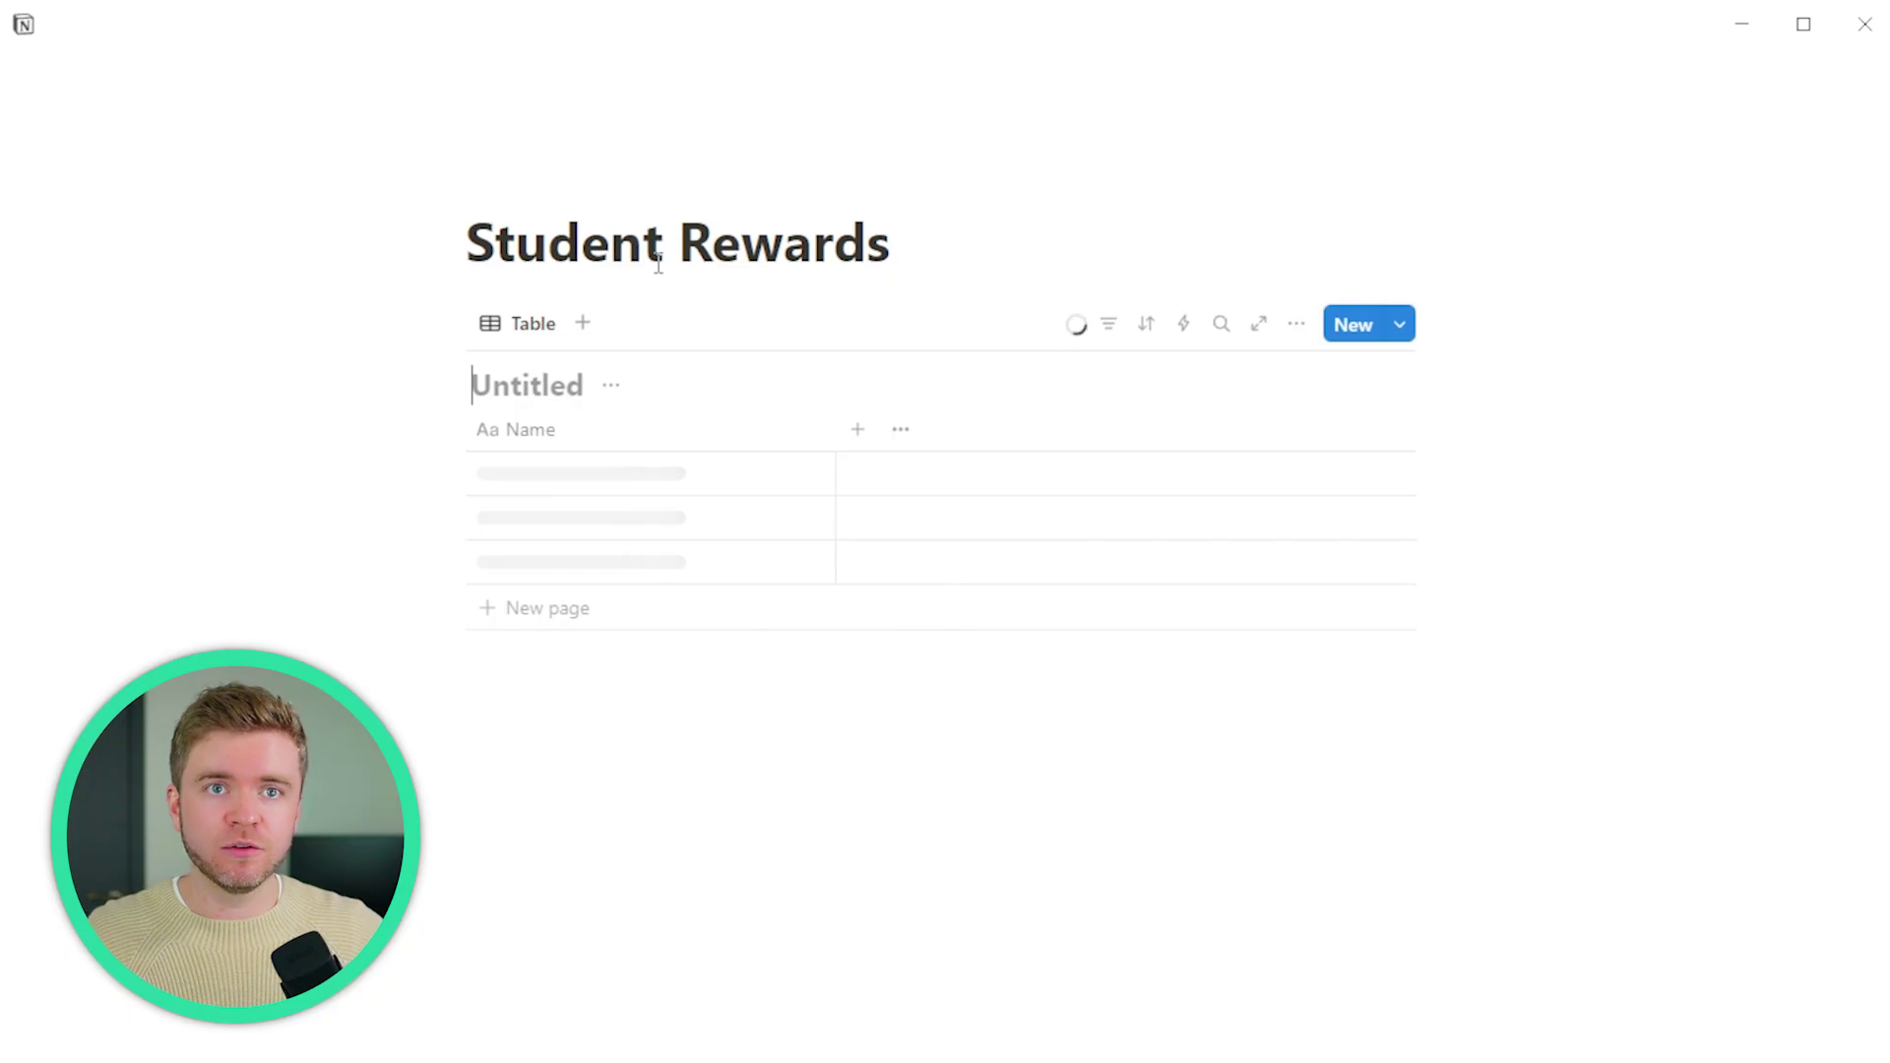
text(Students)
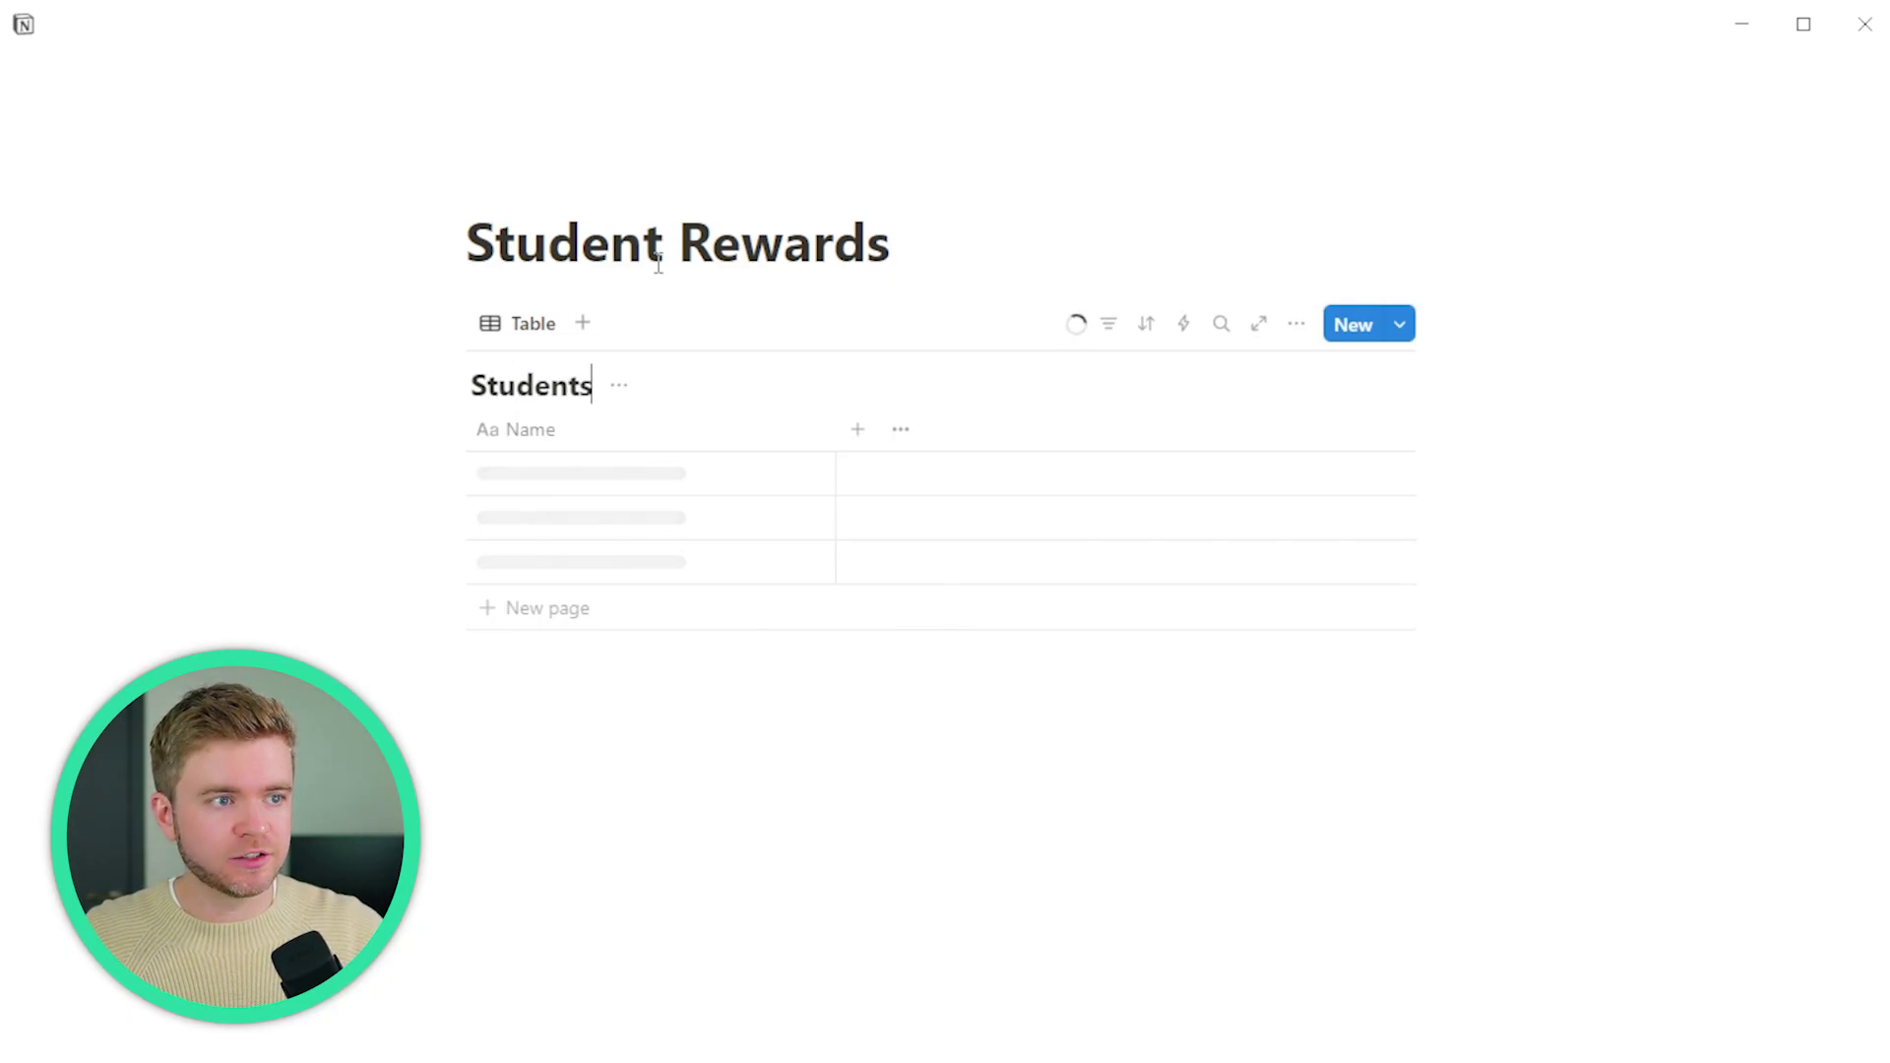
- Add a Number property named "Points" with a sparkles icon to the Students database
click(901, 429)
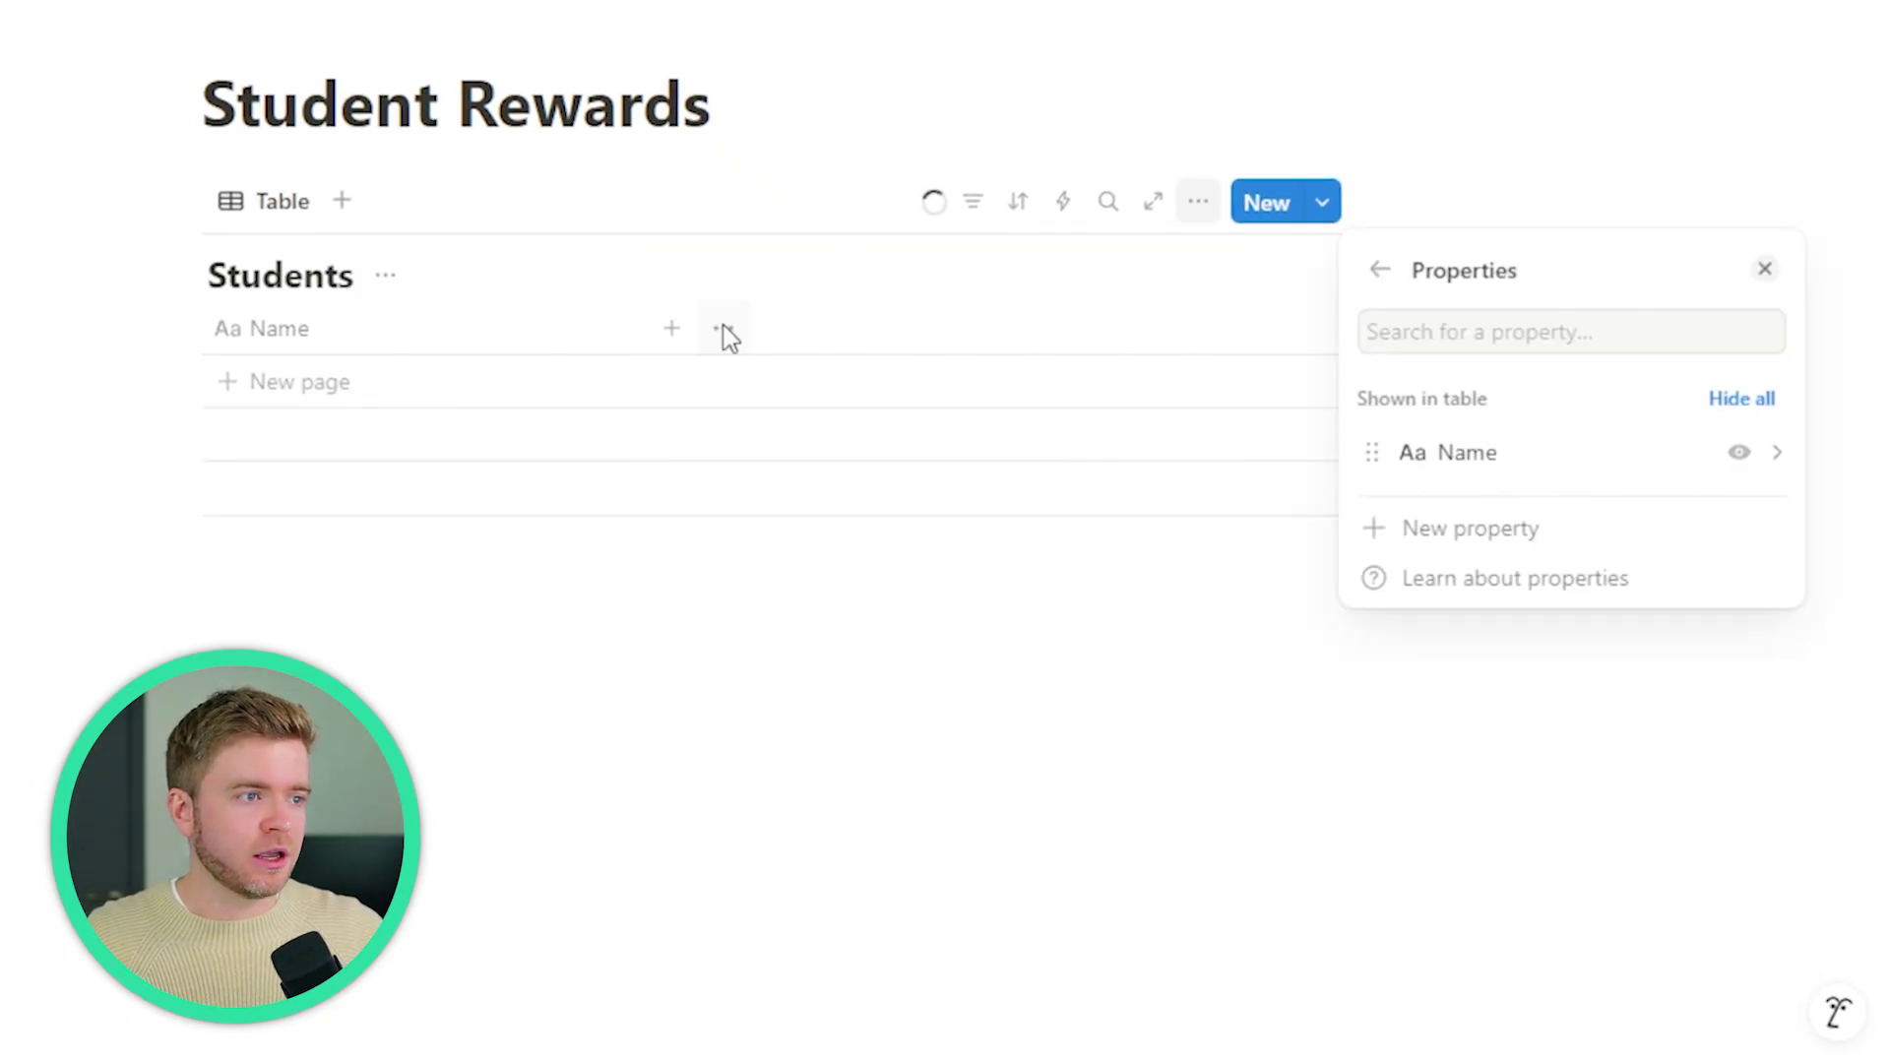
click(820, 387)
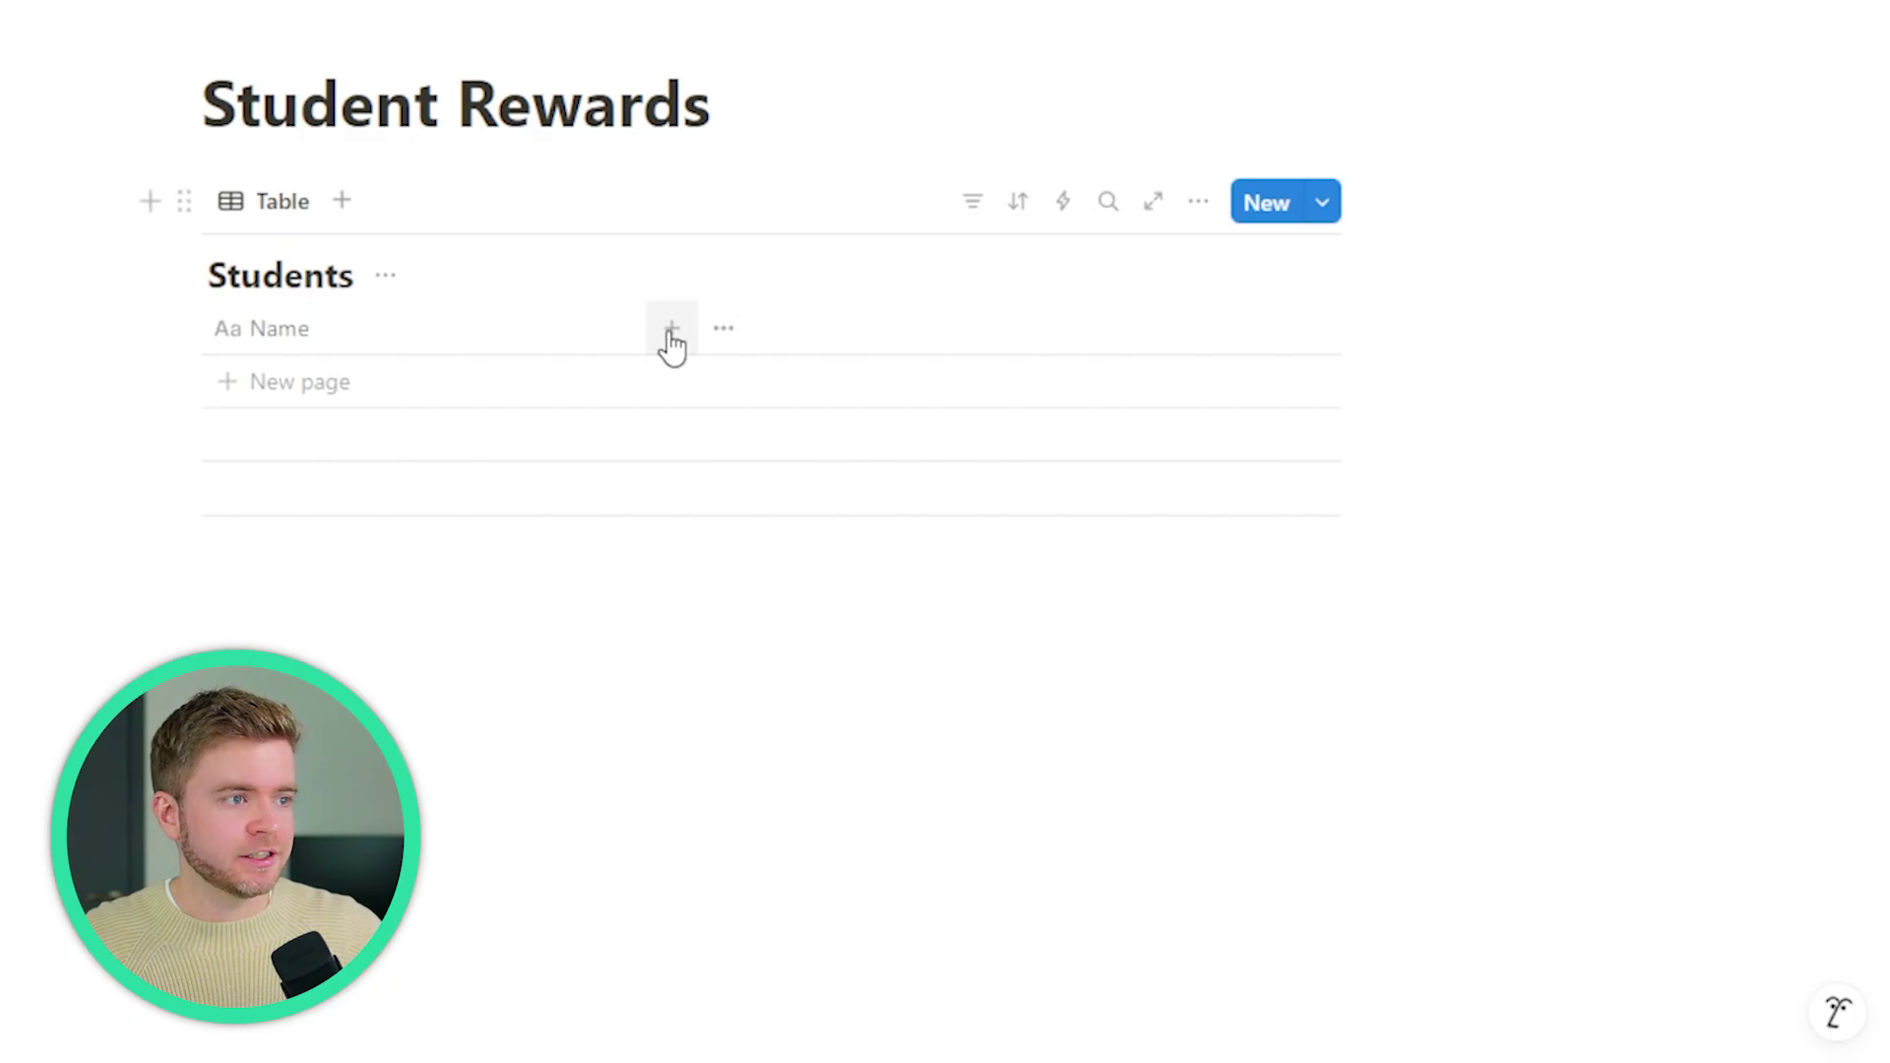
click(672, 328)
scroll(1475, 569, down, 2)
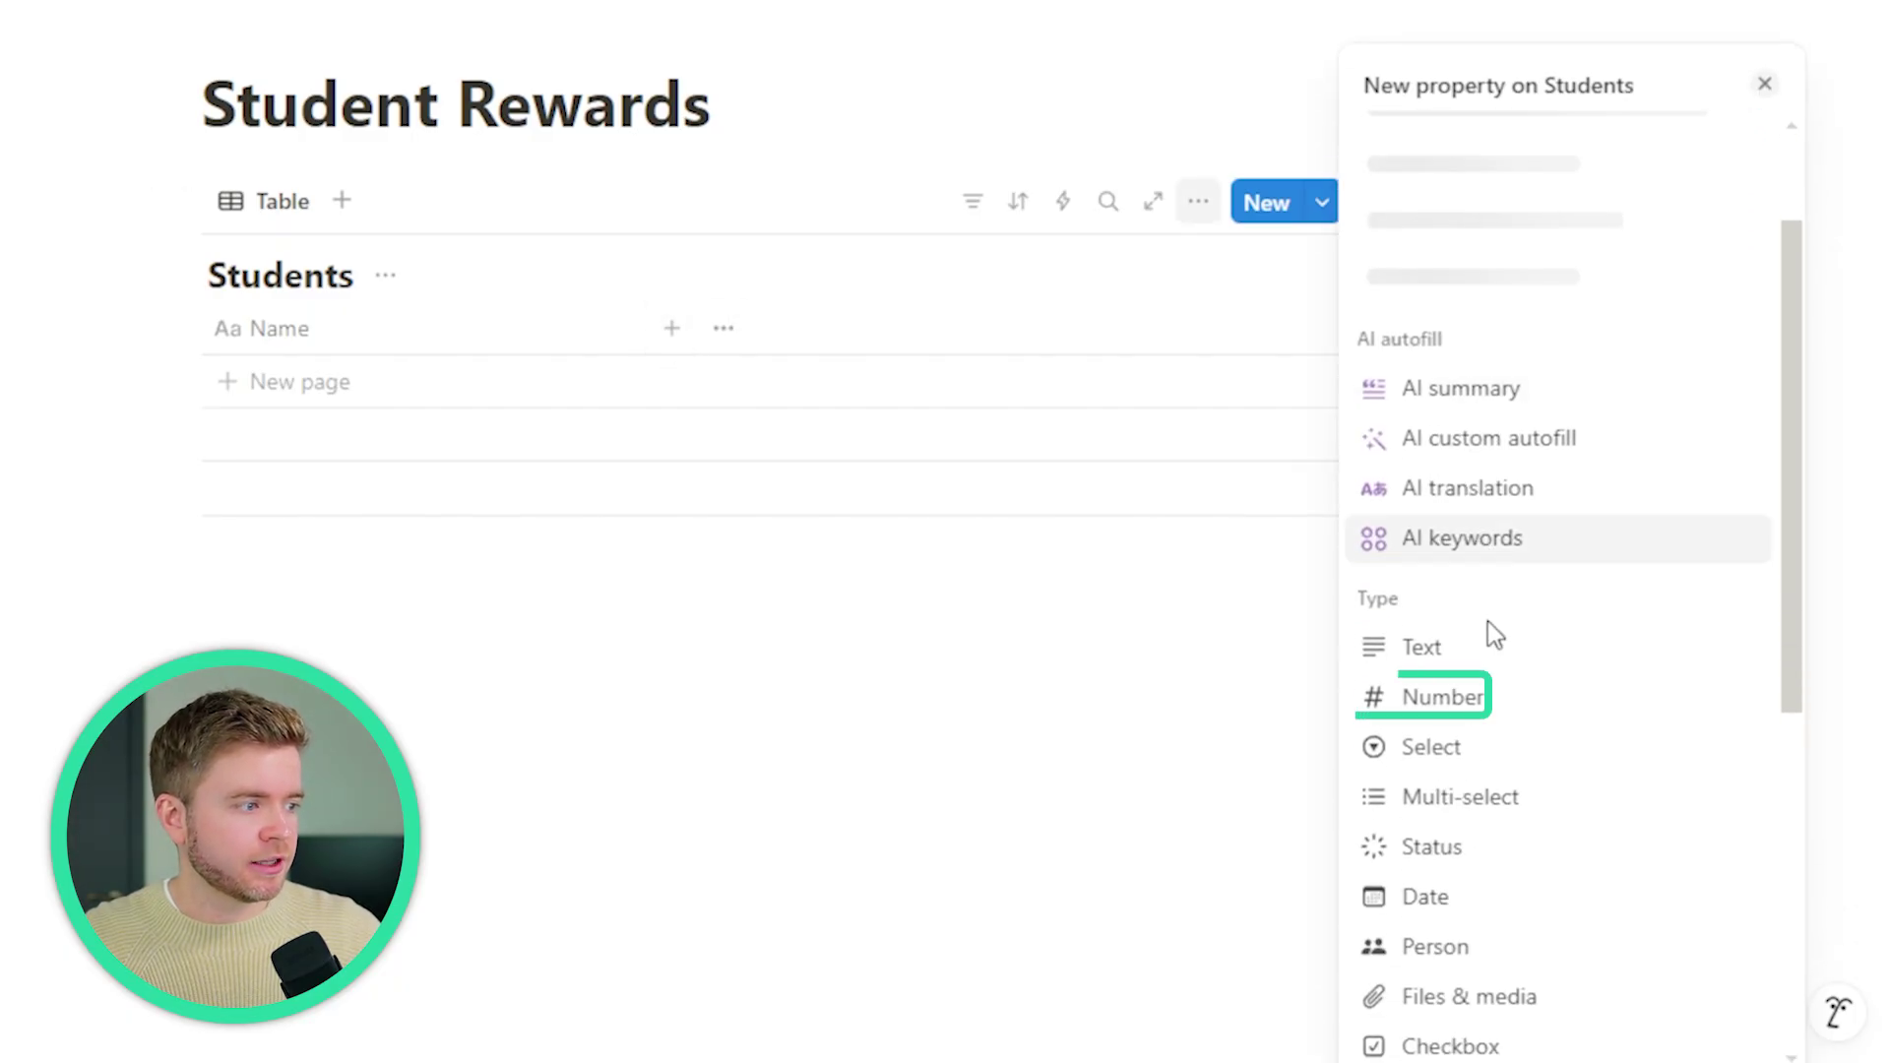
click(1468, 702)
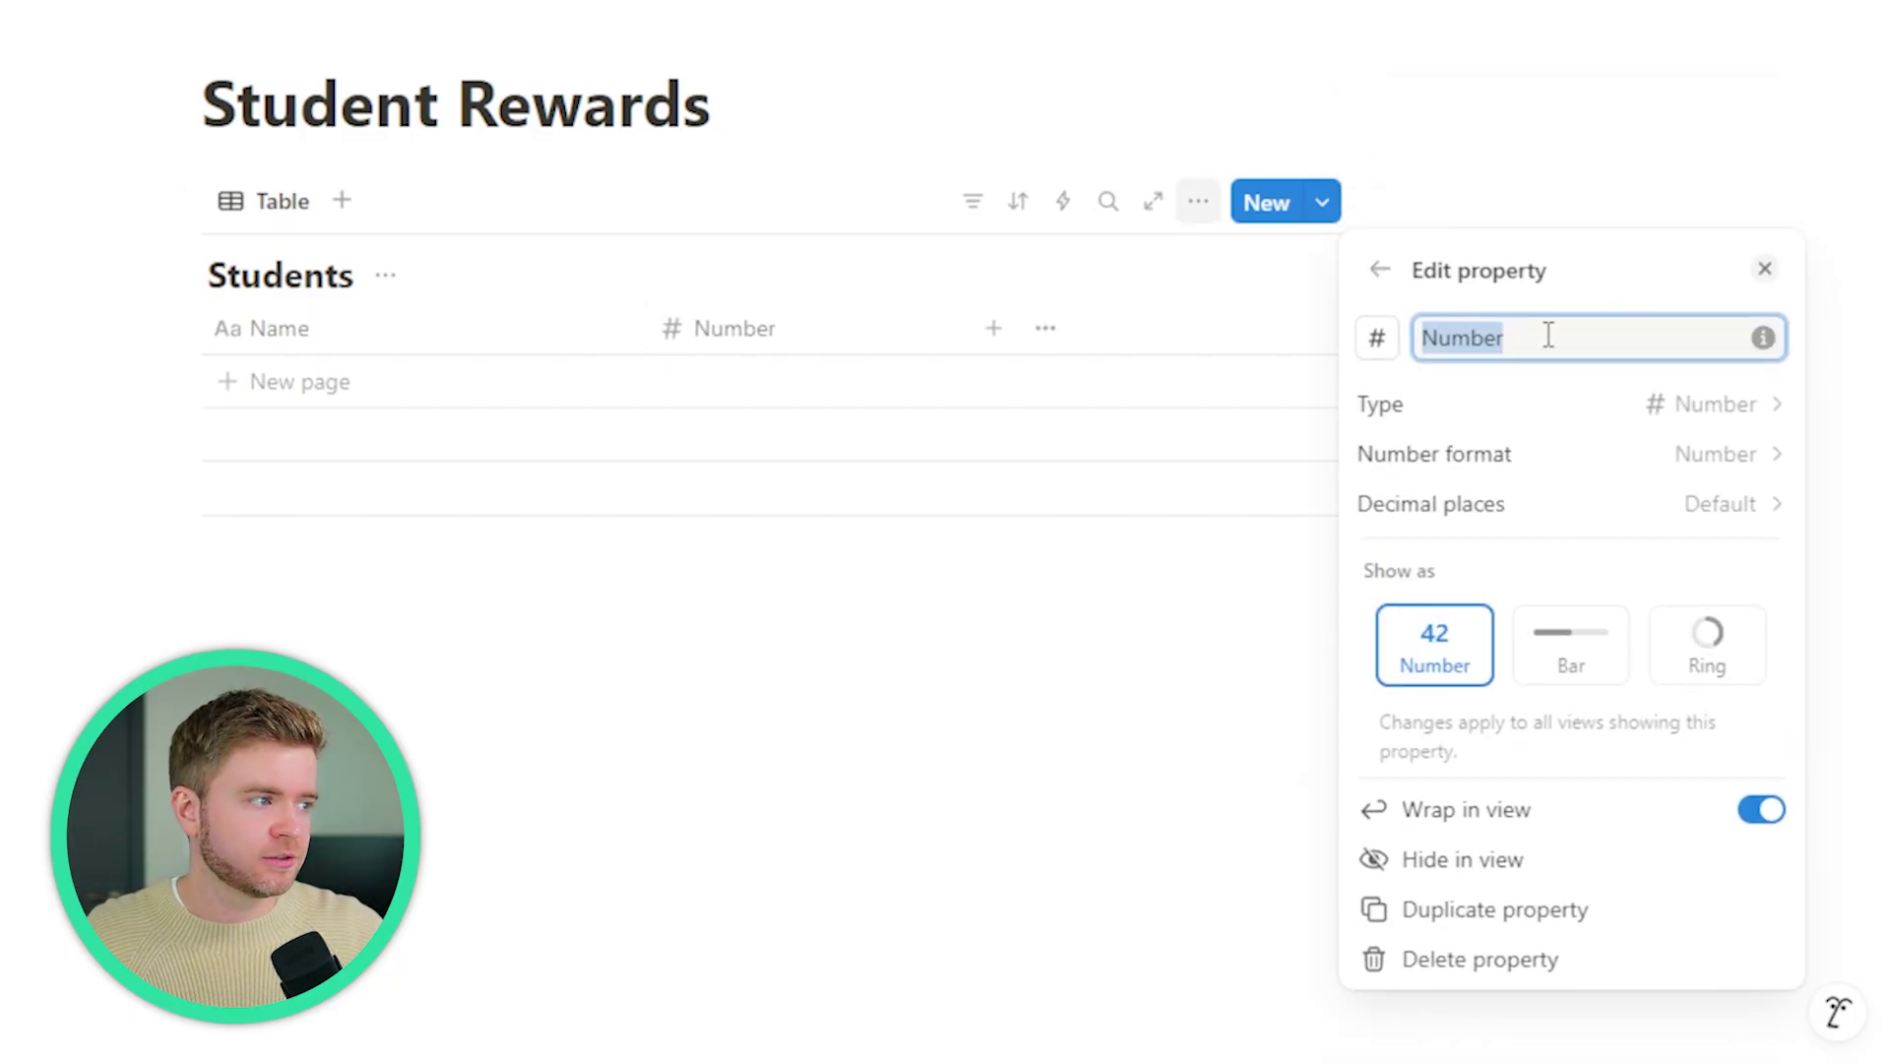
text(Points)
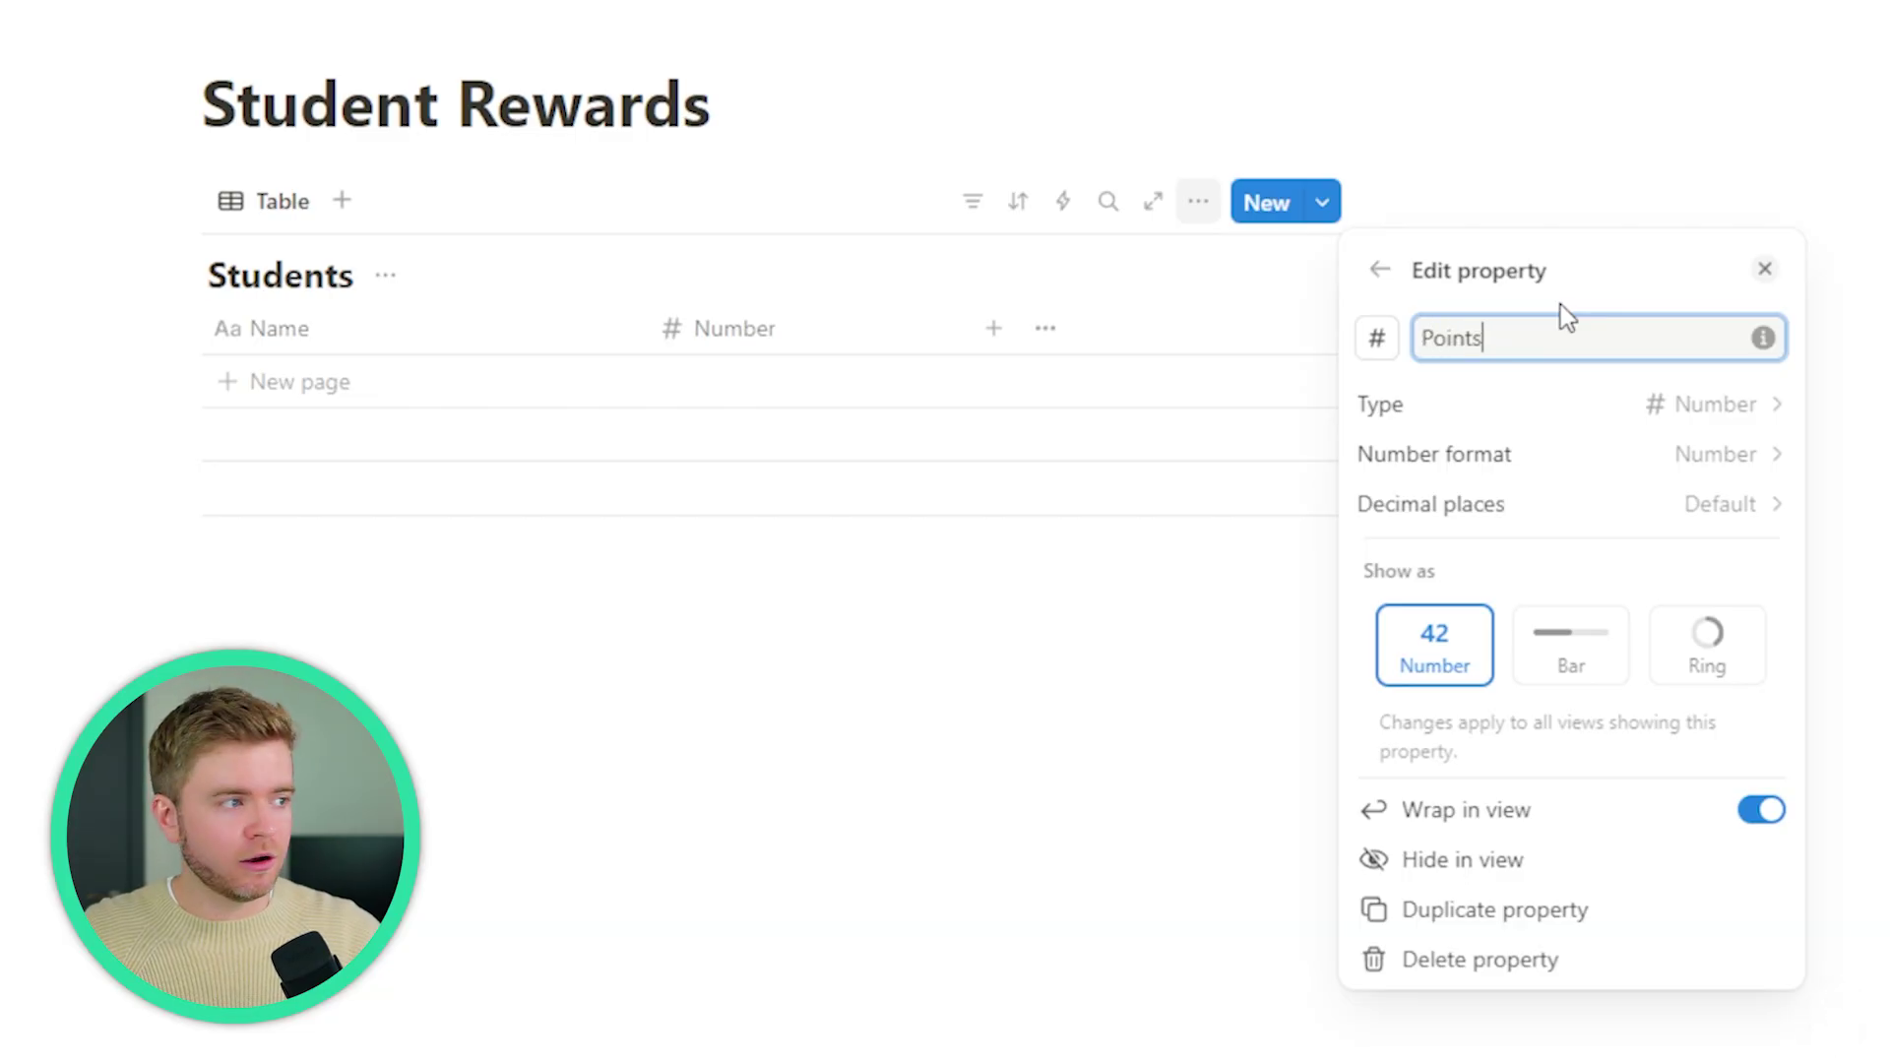
click(1376, 338)
click(1099, 605)
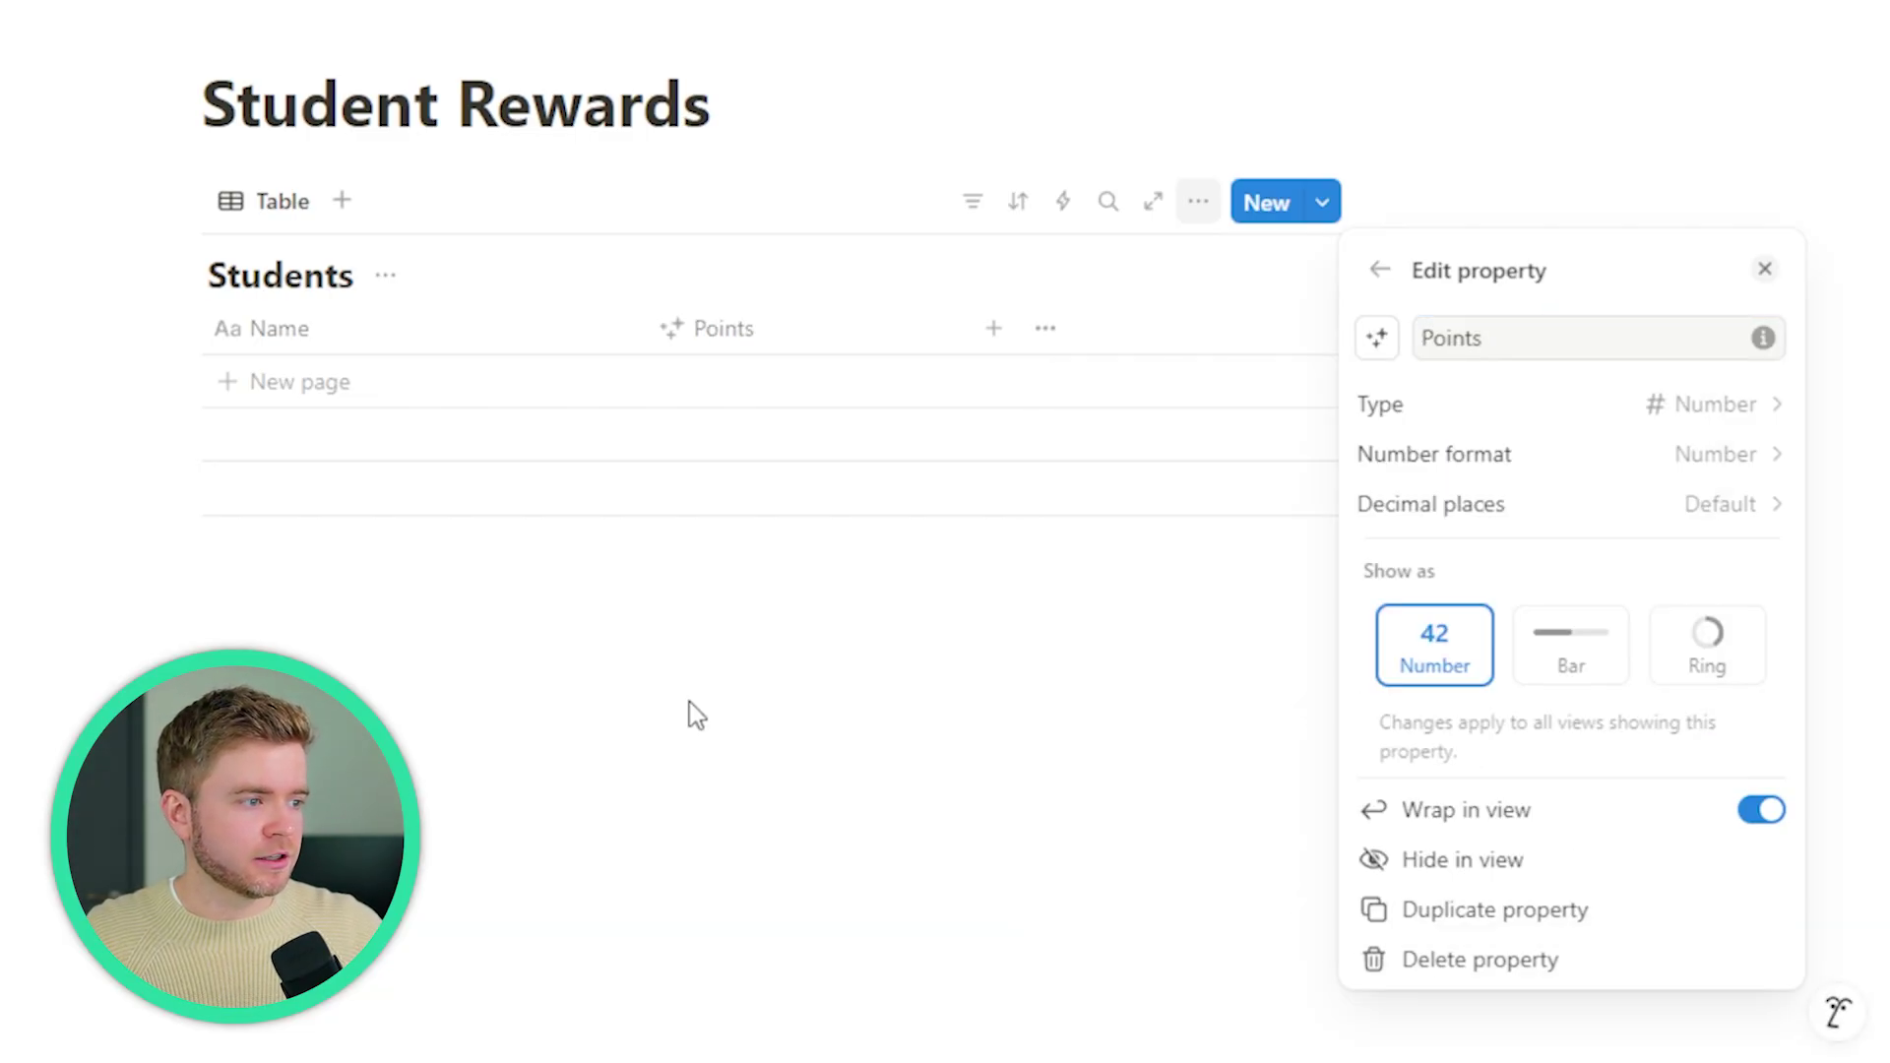
click(696, 713)
- Narrow the Name and Points columns and add a first row containing the student's name
drag(648, 336, 506, 344)
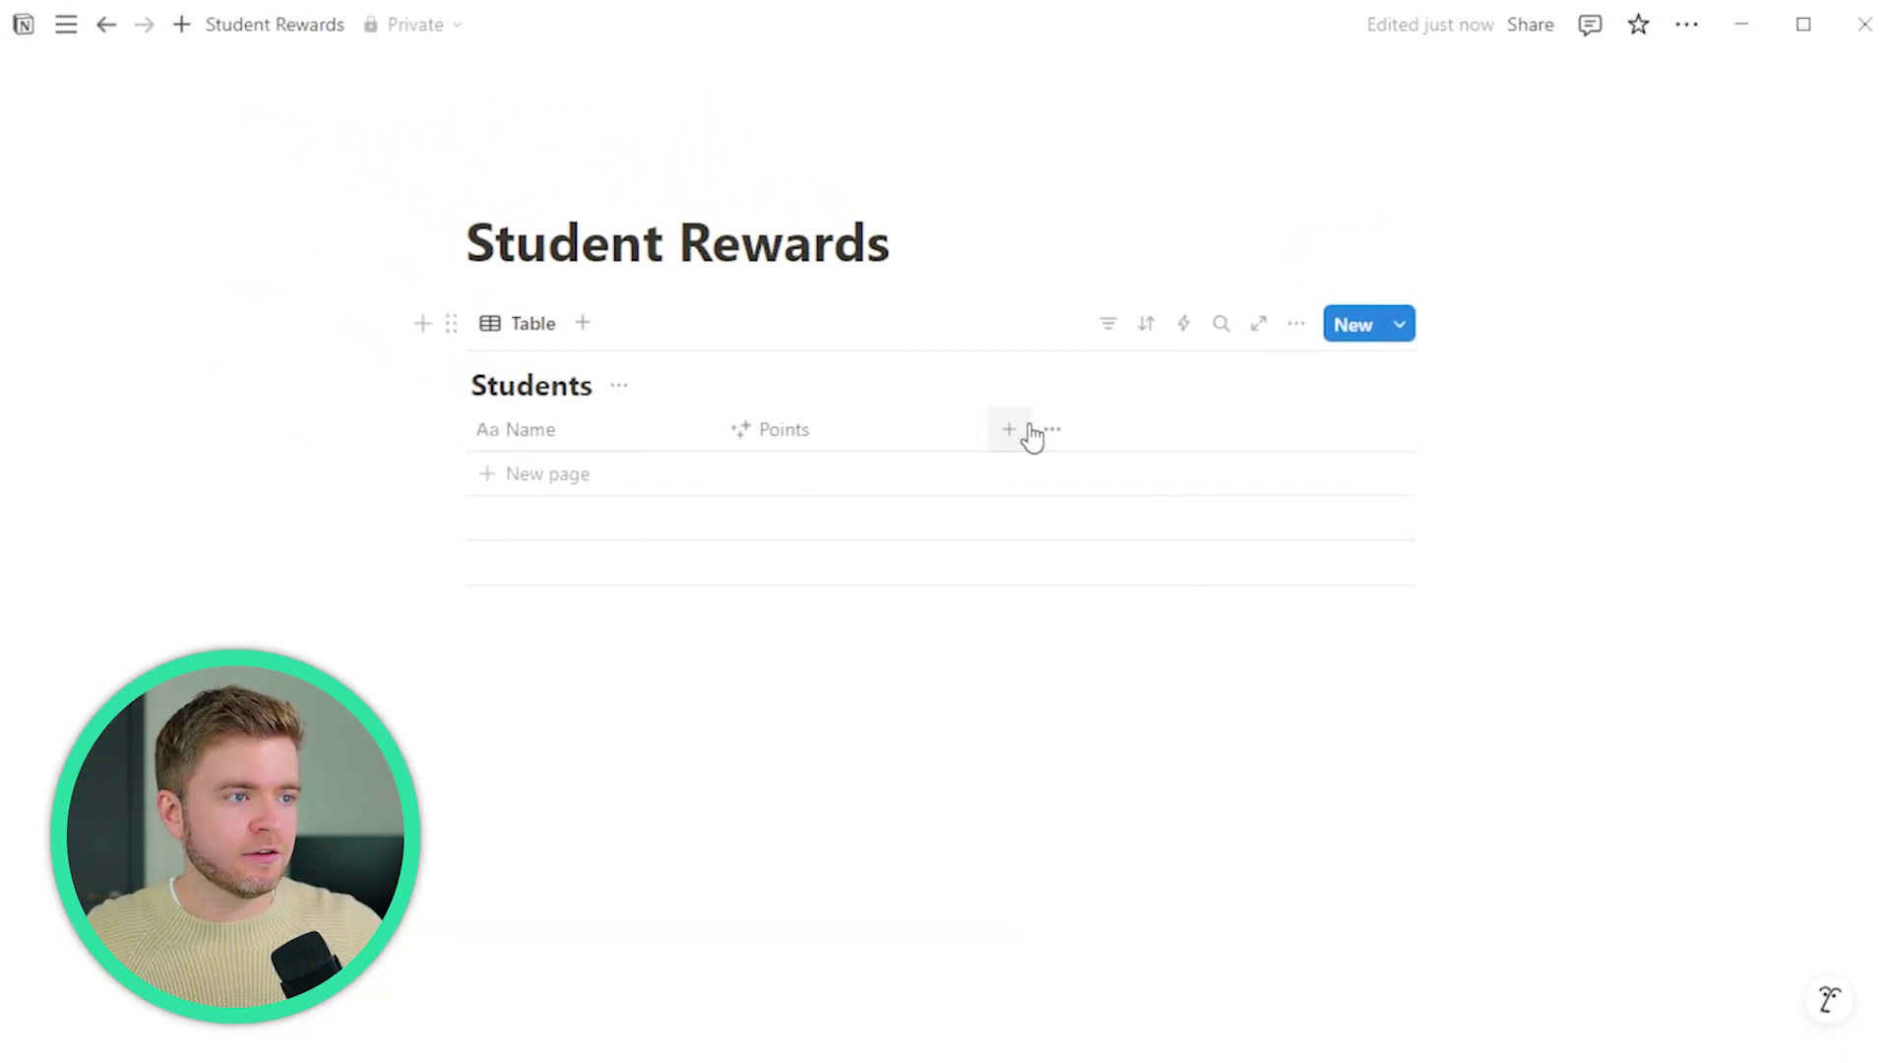
drag(987, 433, 937, 428)
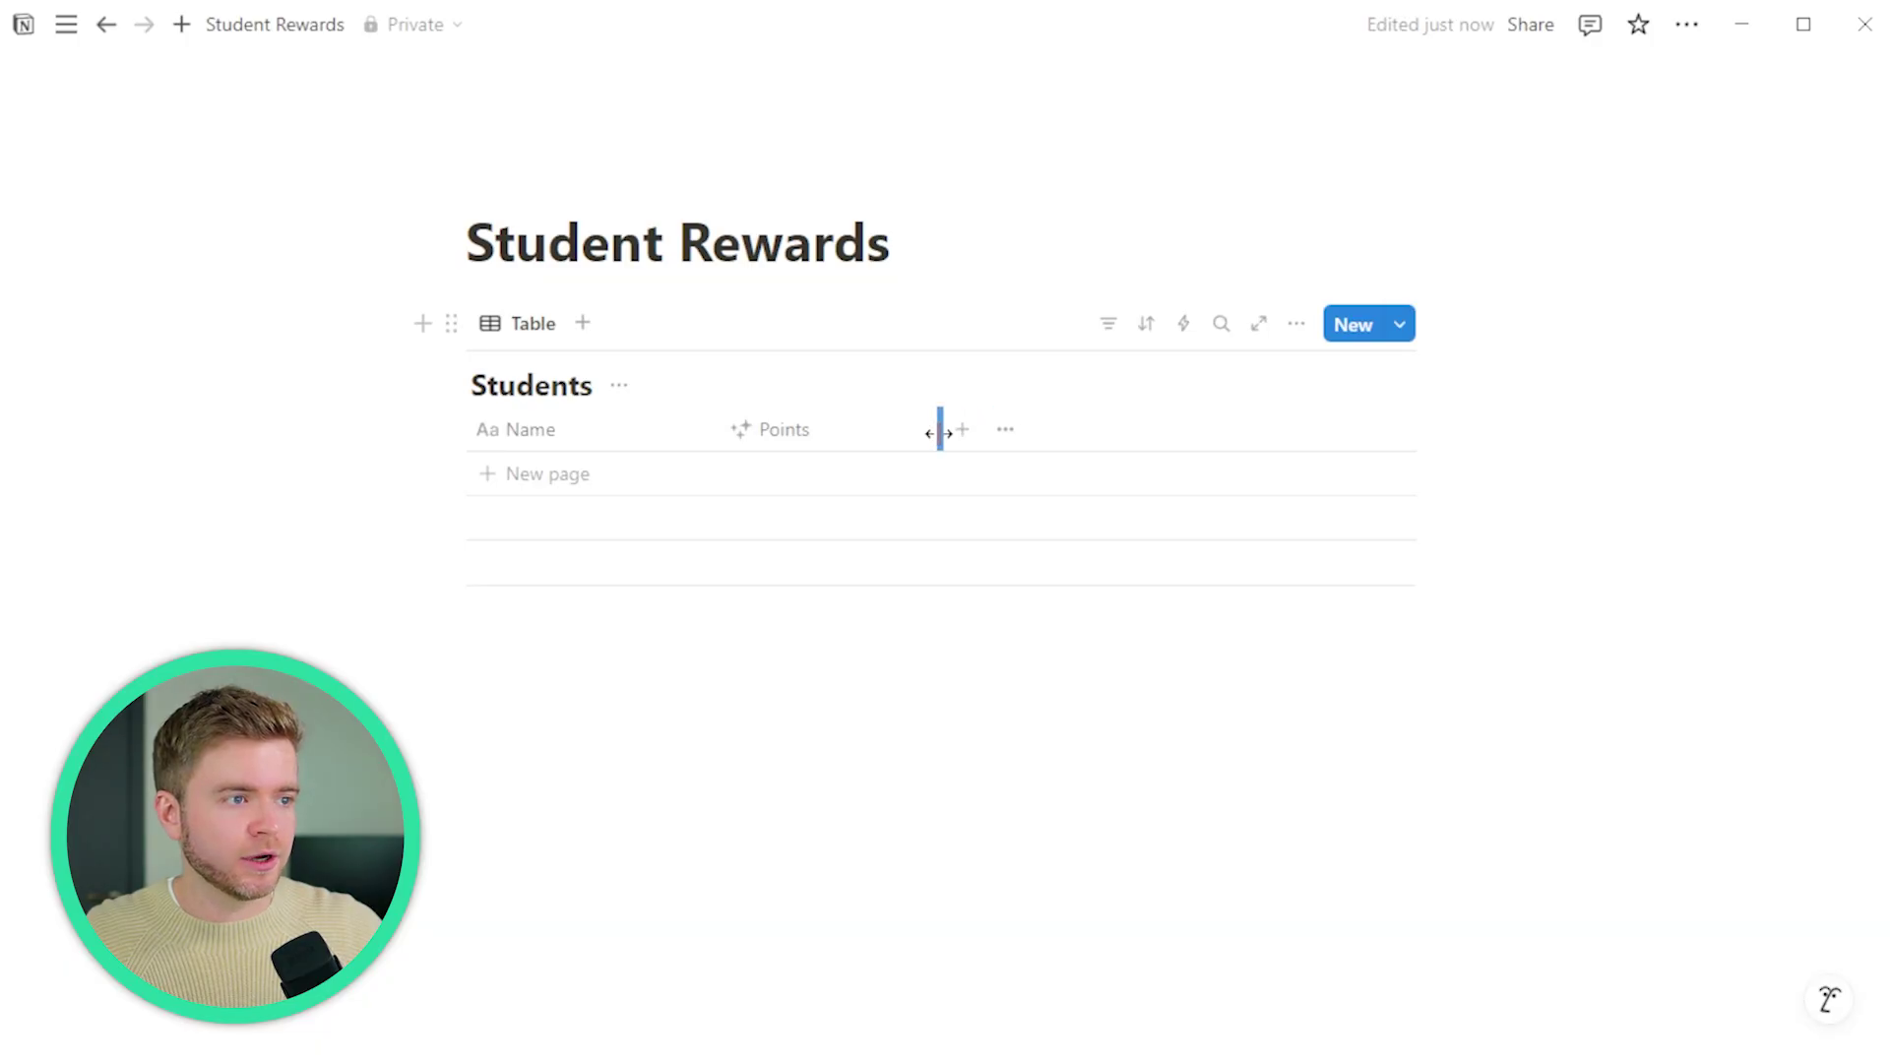
click(538, 477)
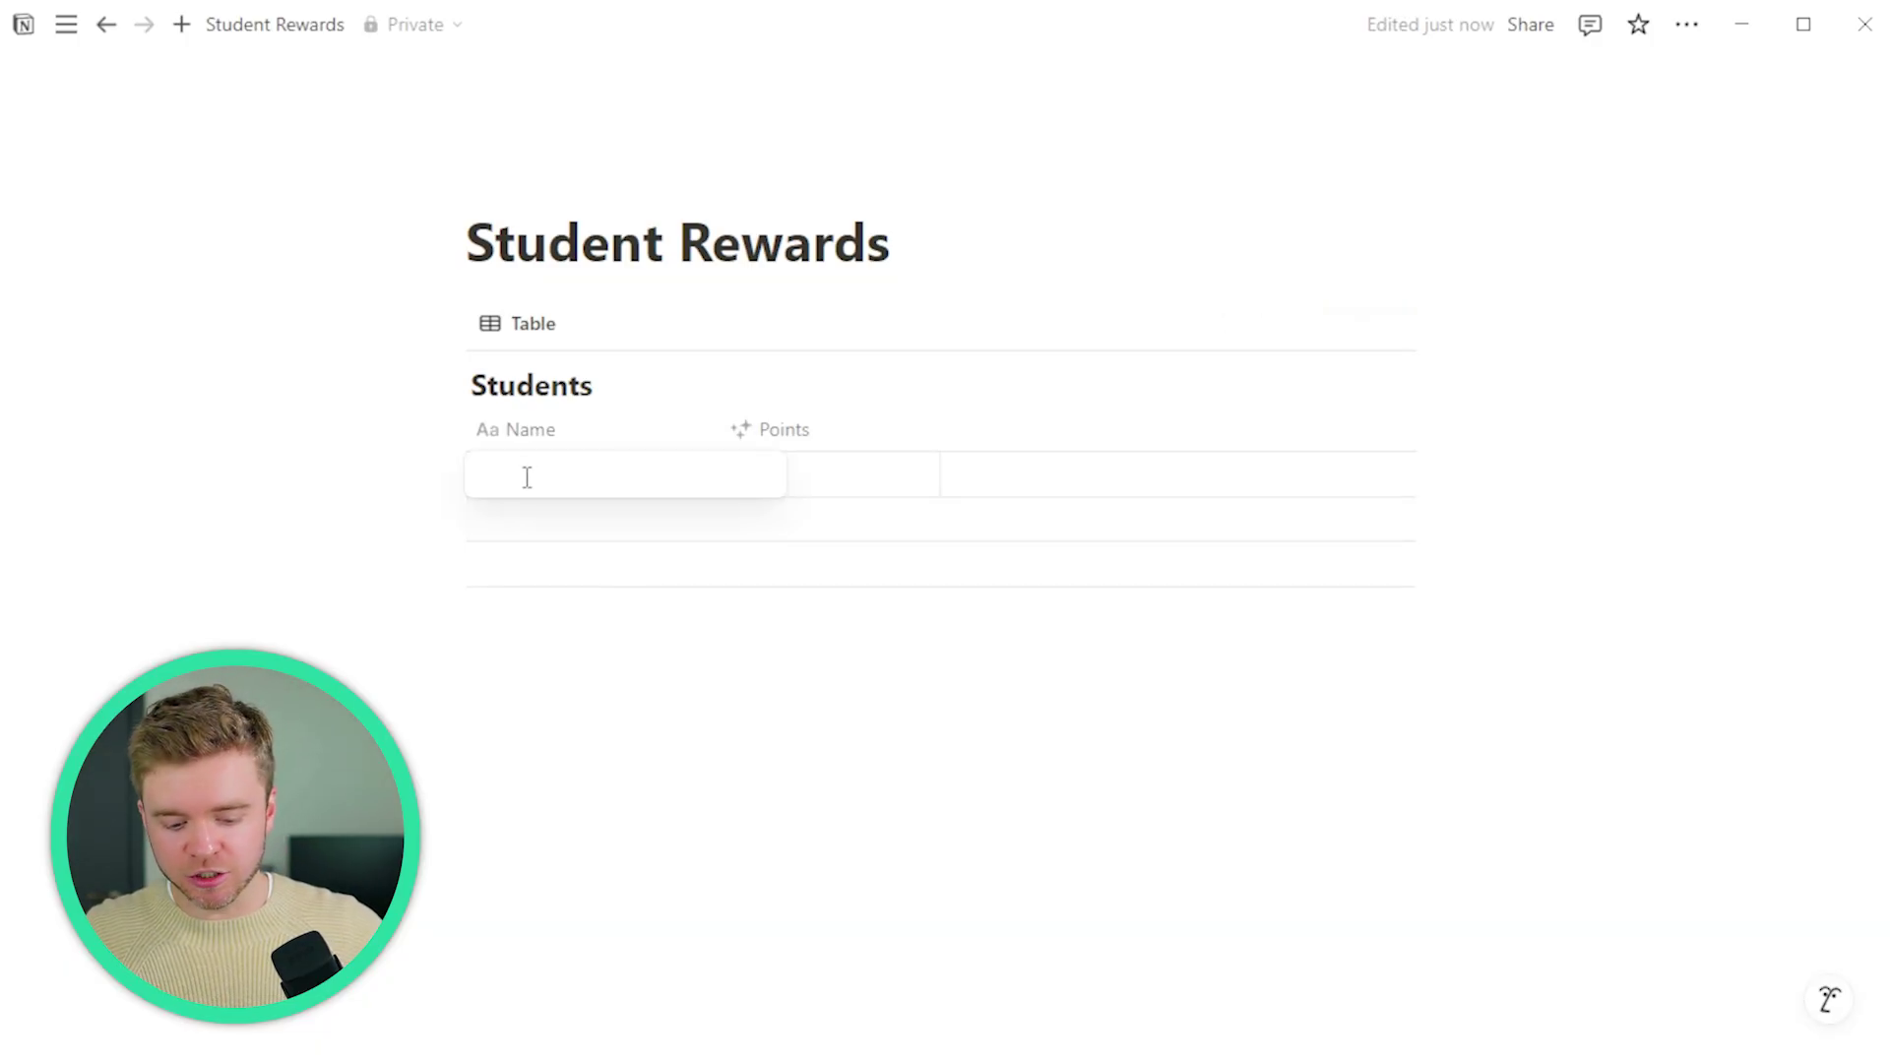
text(Milo)
key(Return)
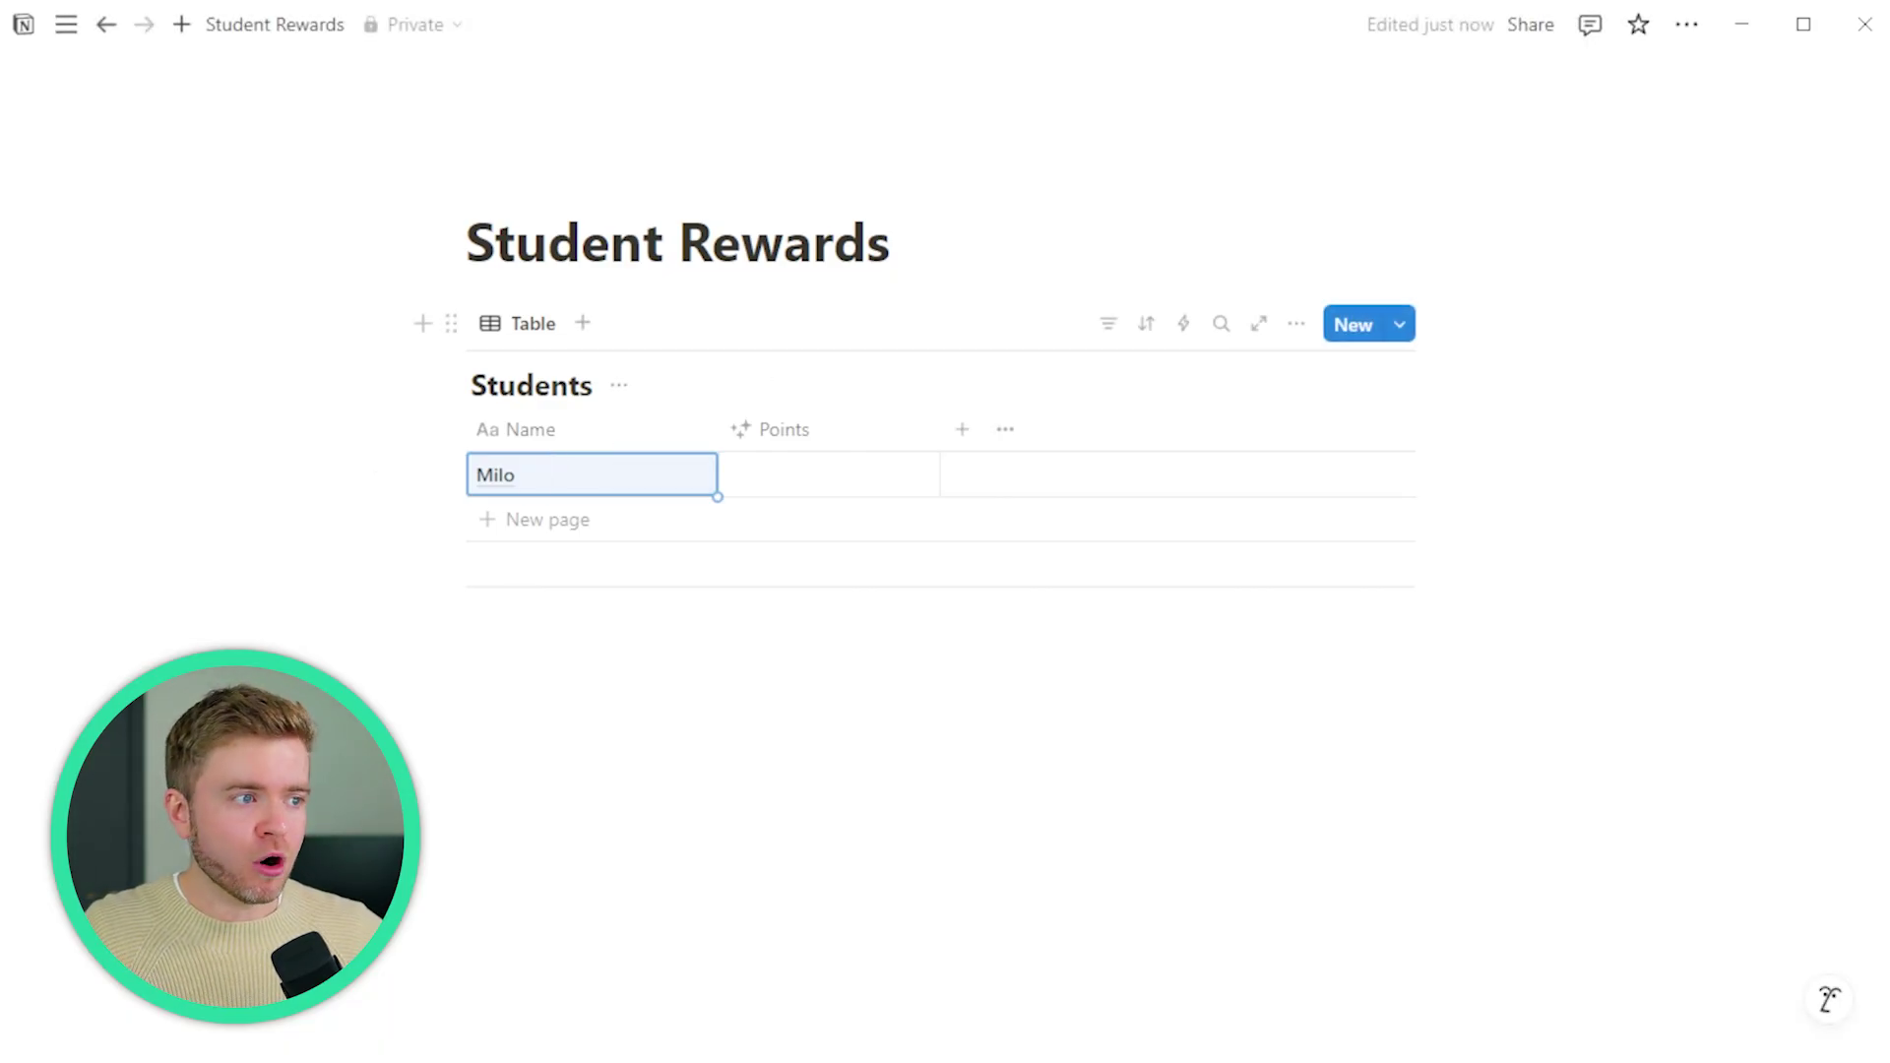
- Add a Button property named "Add" to the Students database
click(962, 429)
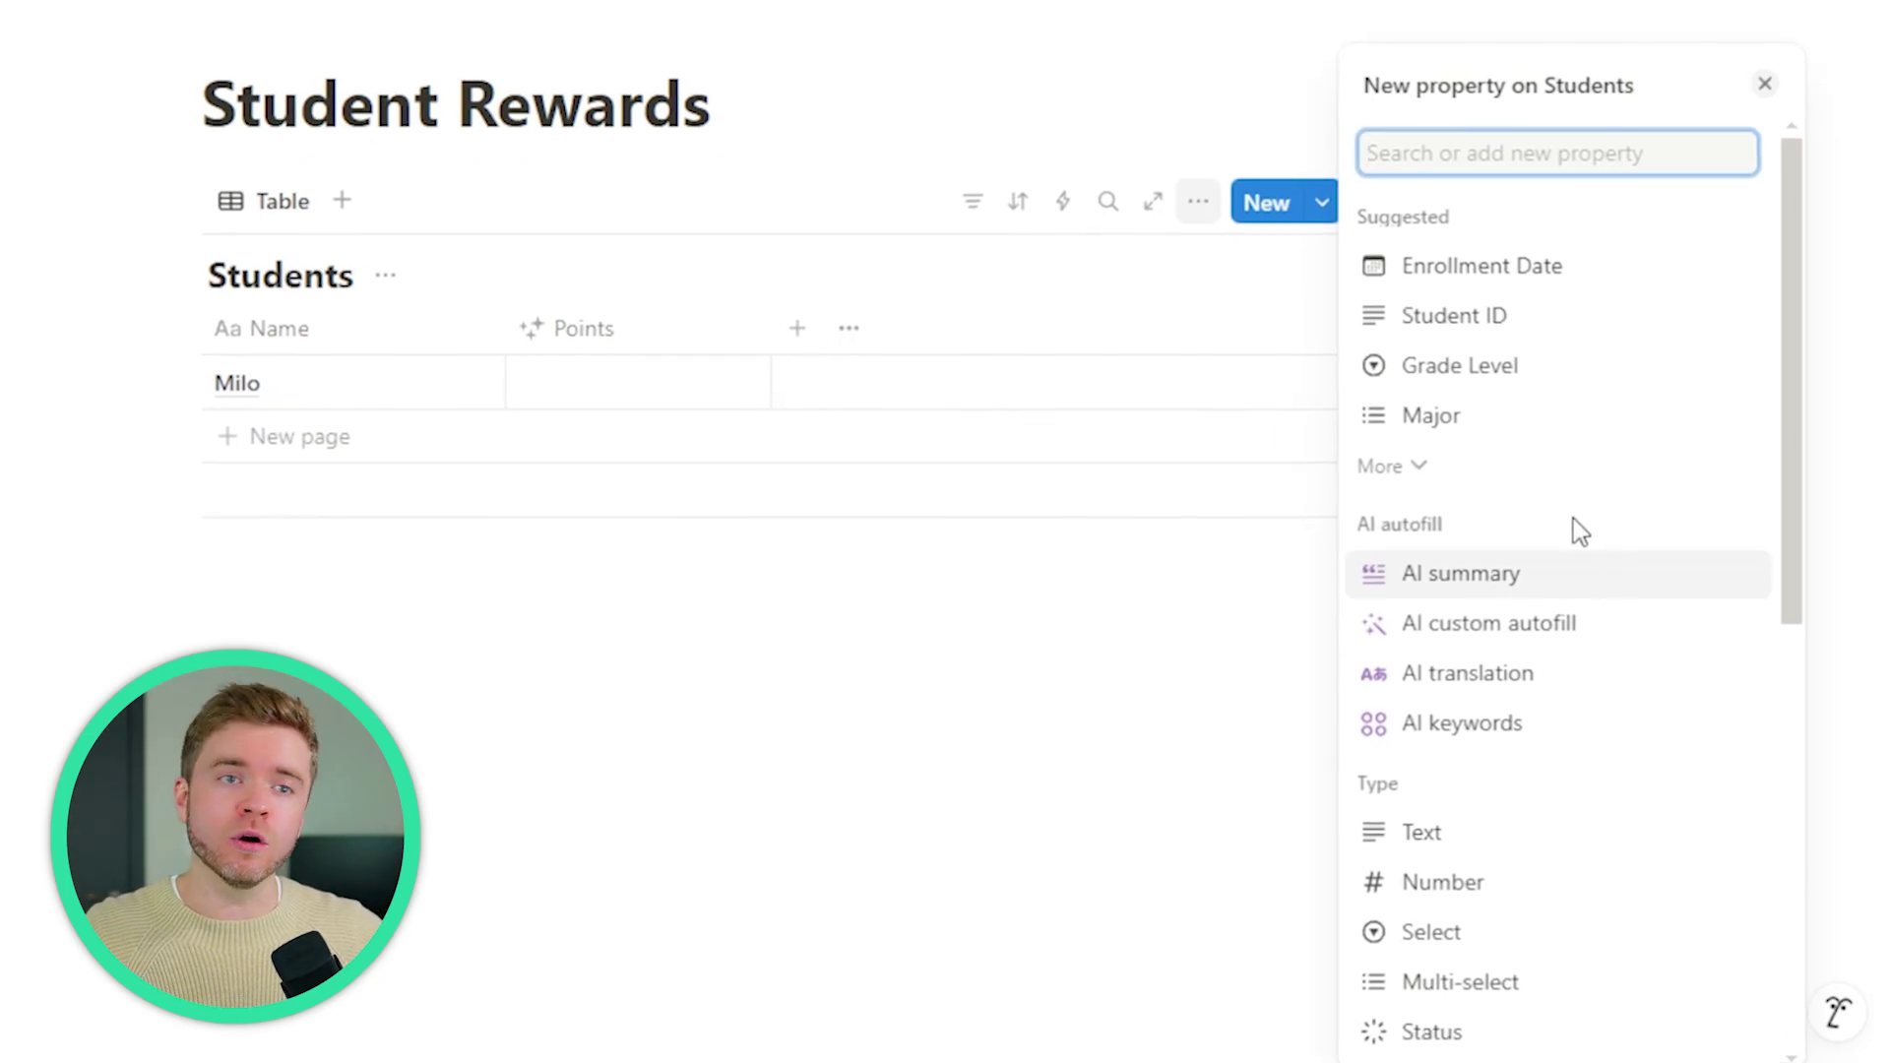
scroll(1527, 630, down, 8)
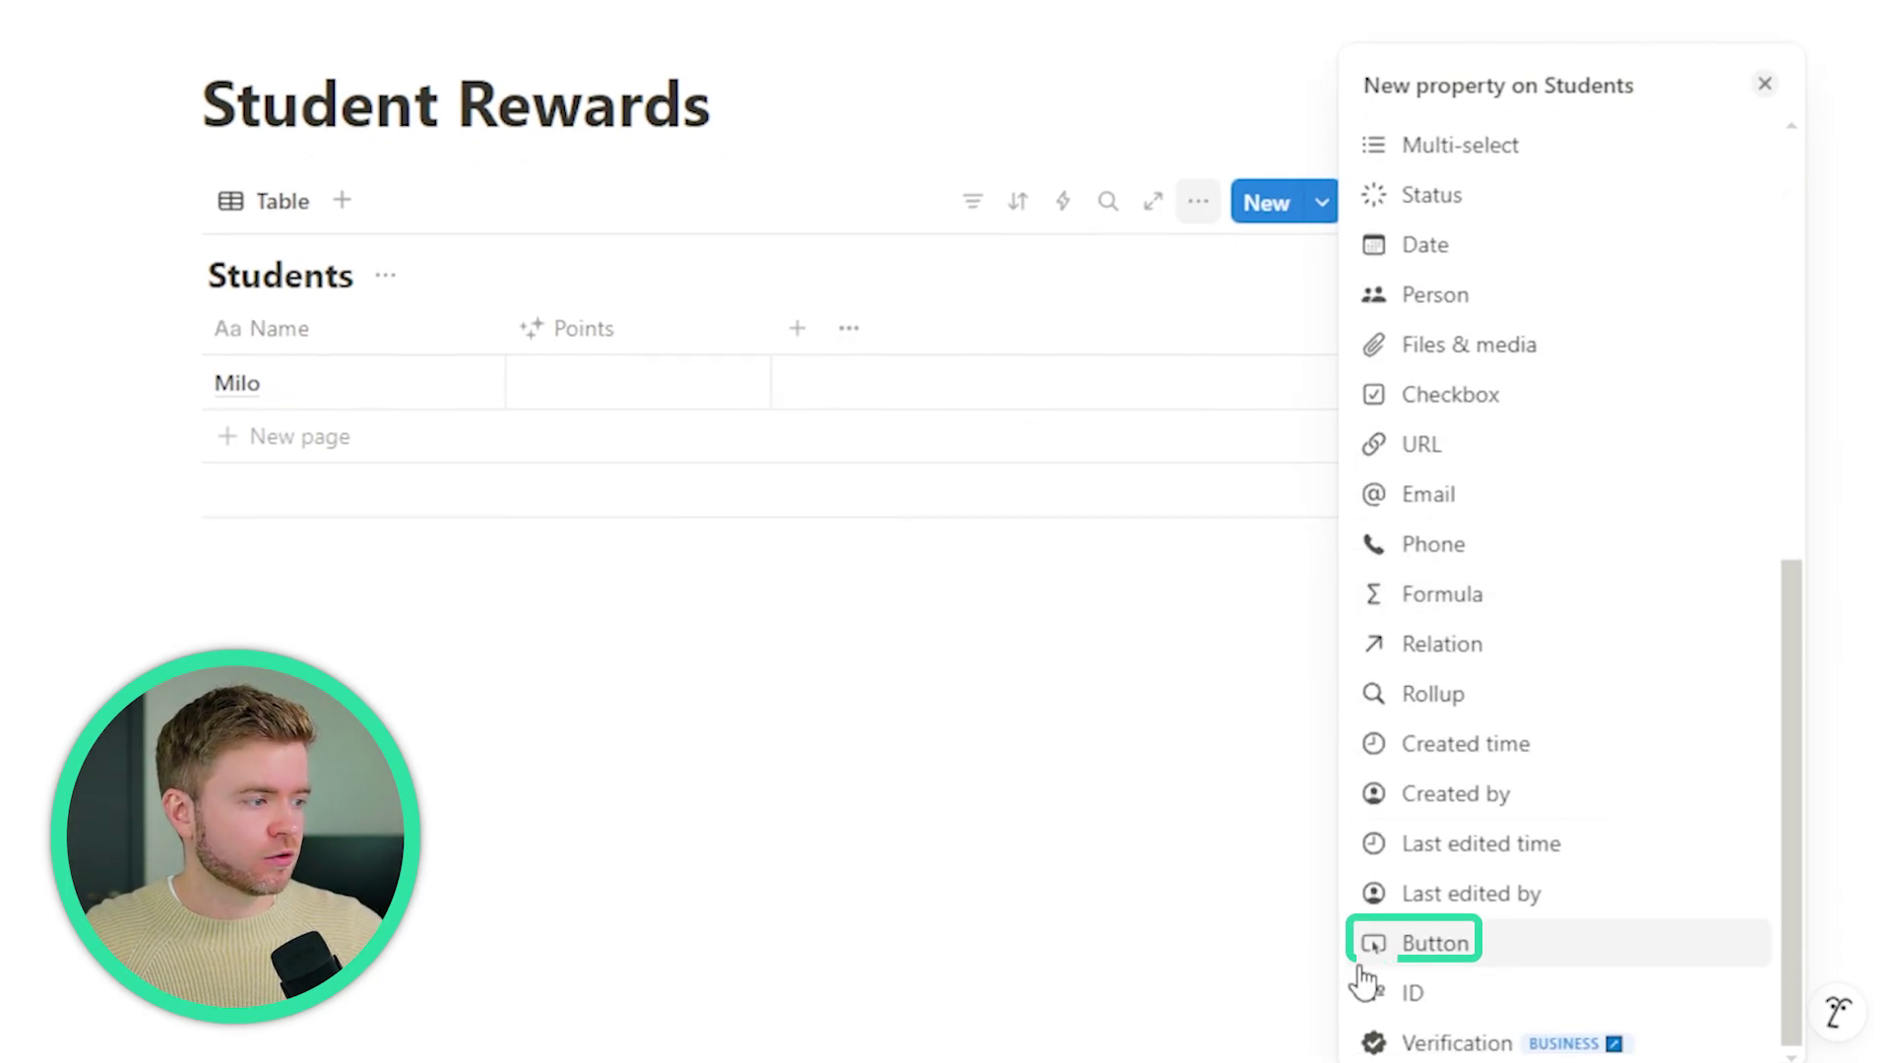
click(1364, 953)
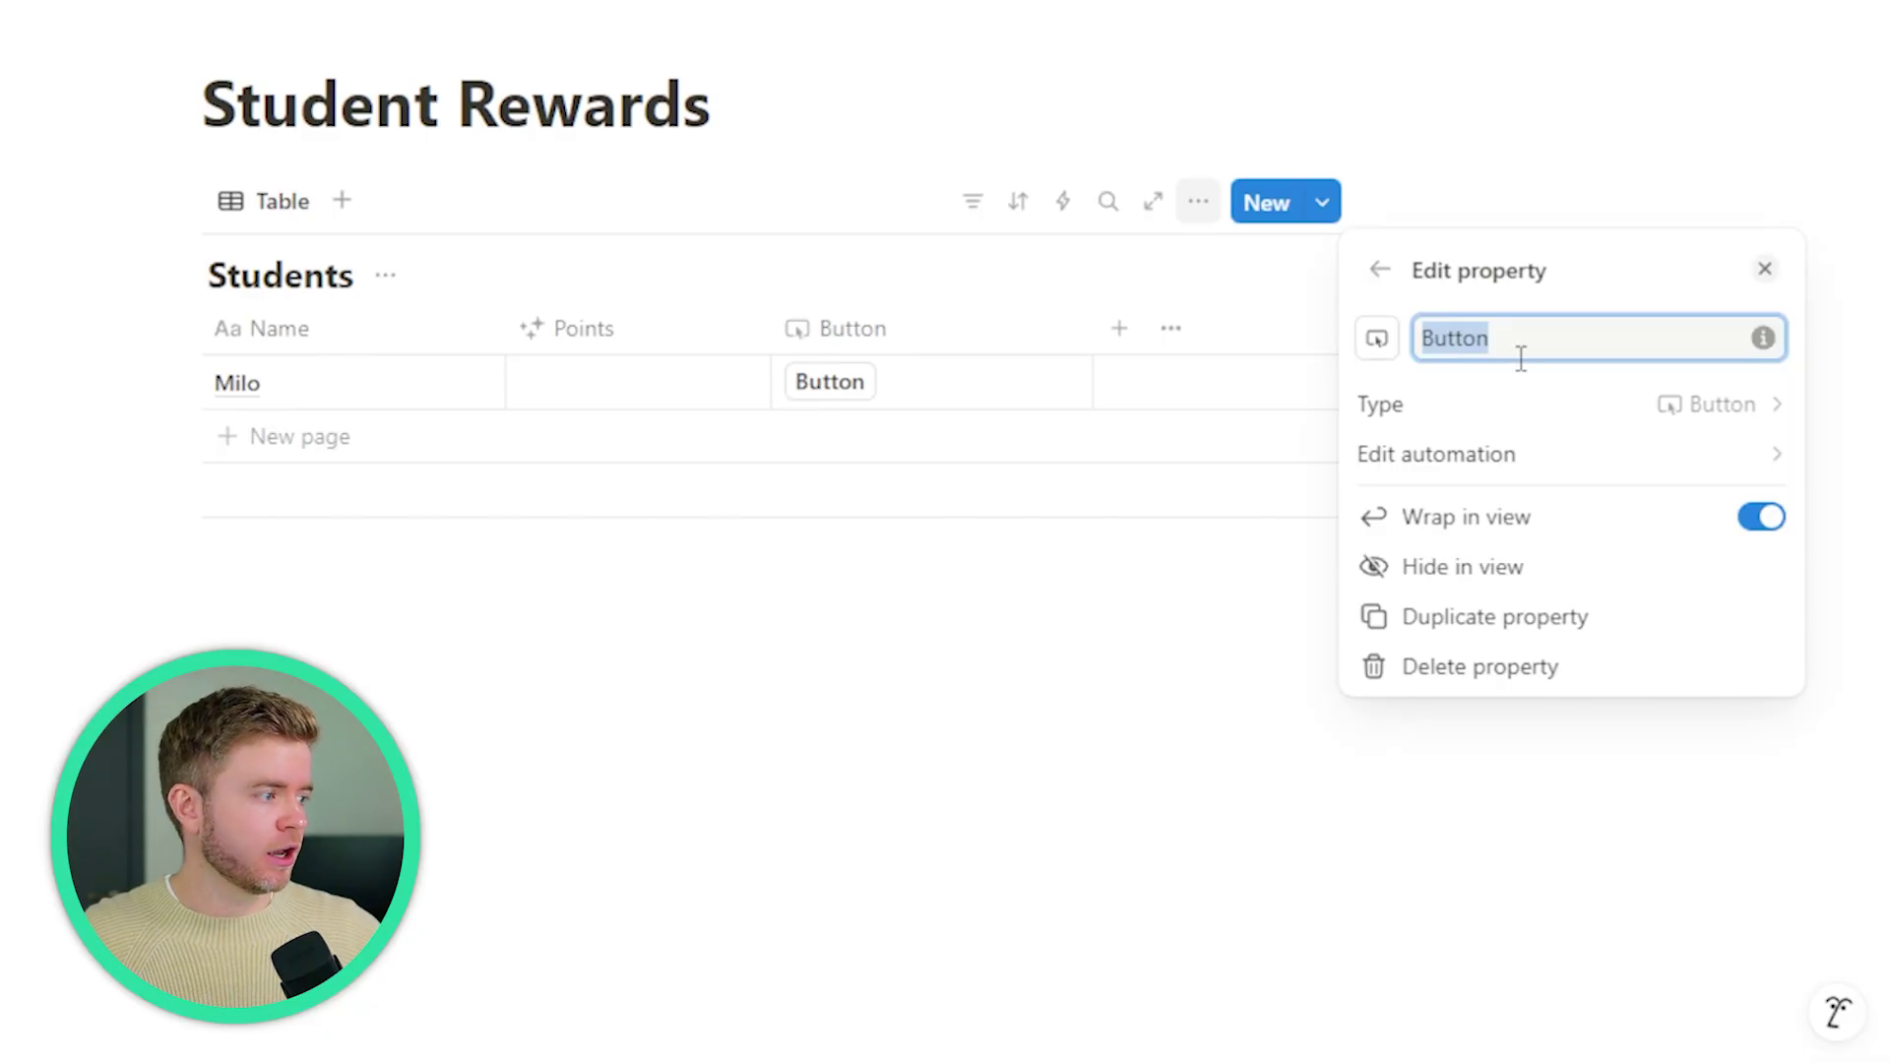
text(Add)
- Set the Add property's icon to the plus circle
click(1376, 339)
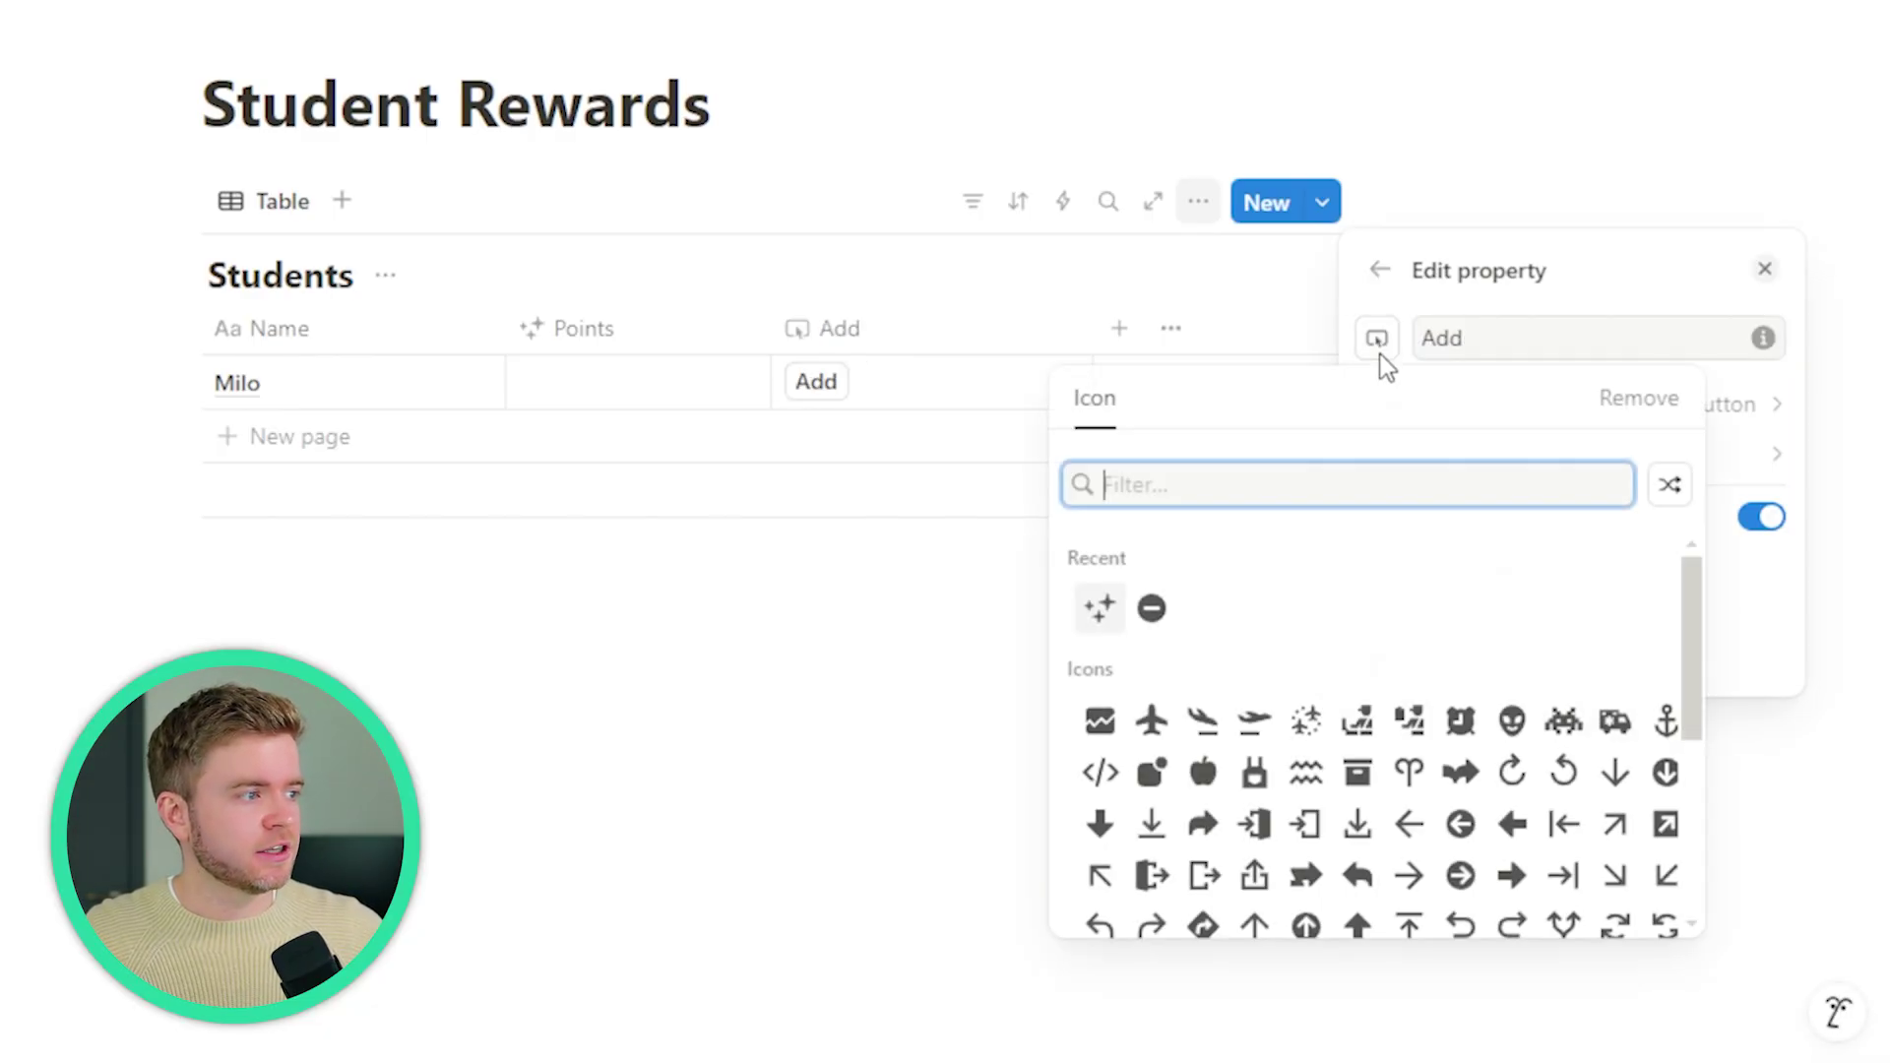
text(add)
key(Right)
key(Right)
key(Right)
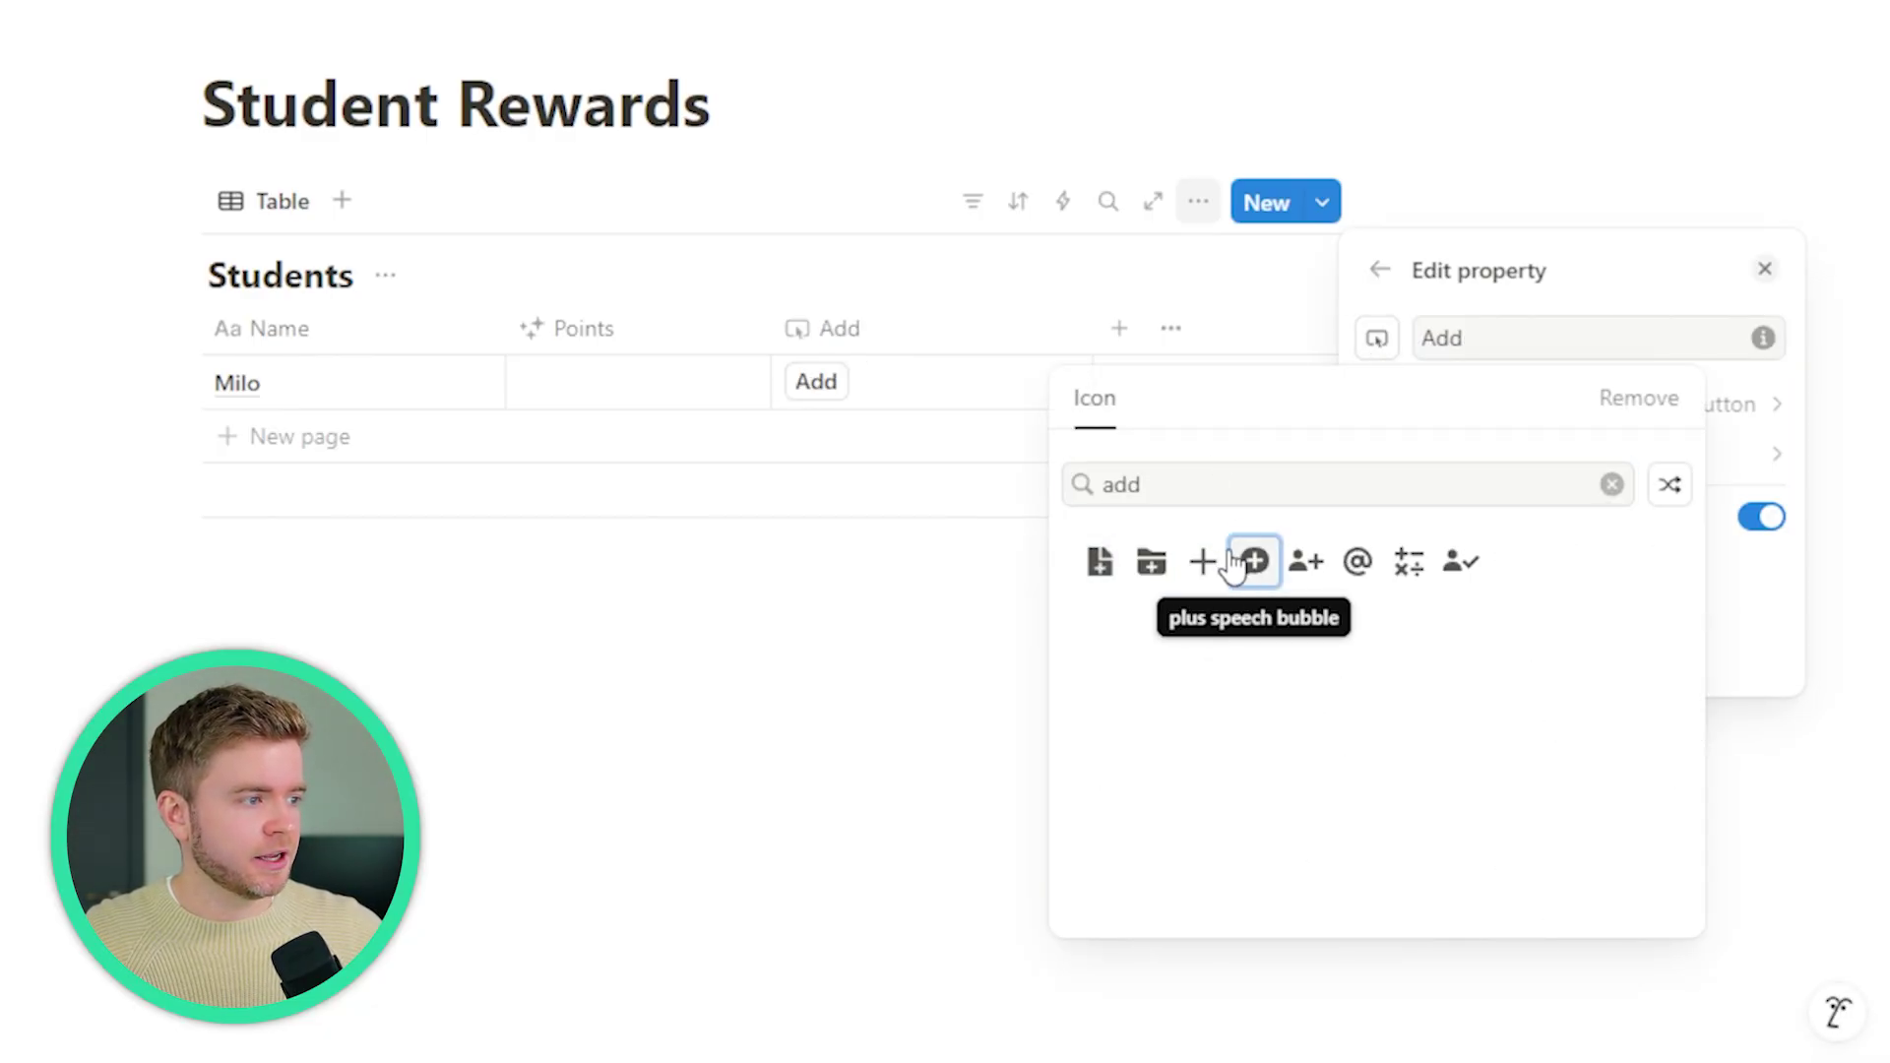
double_click(1121, 485)
text(plus)
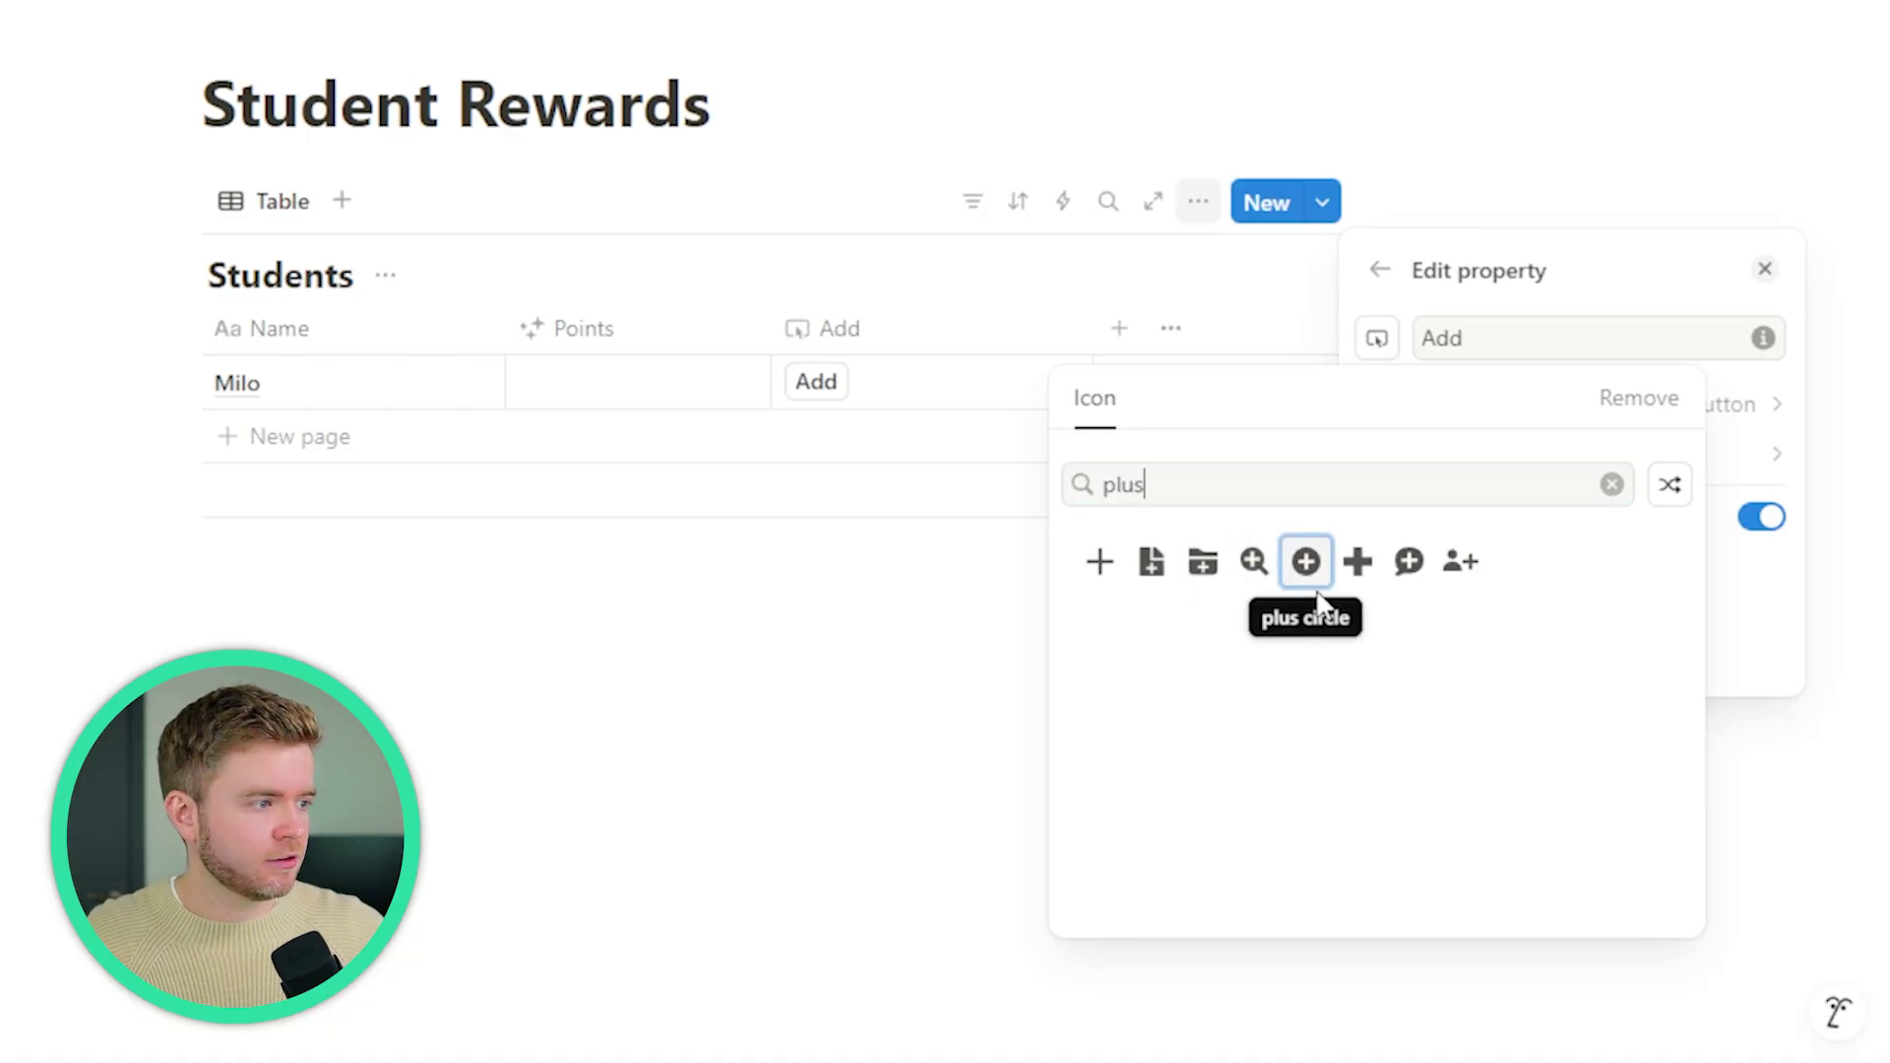
click(1304, 563)
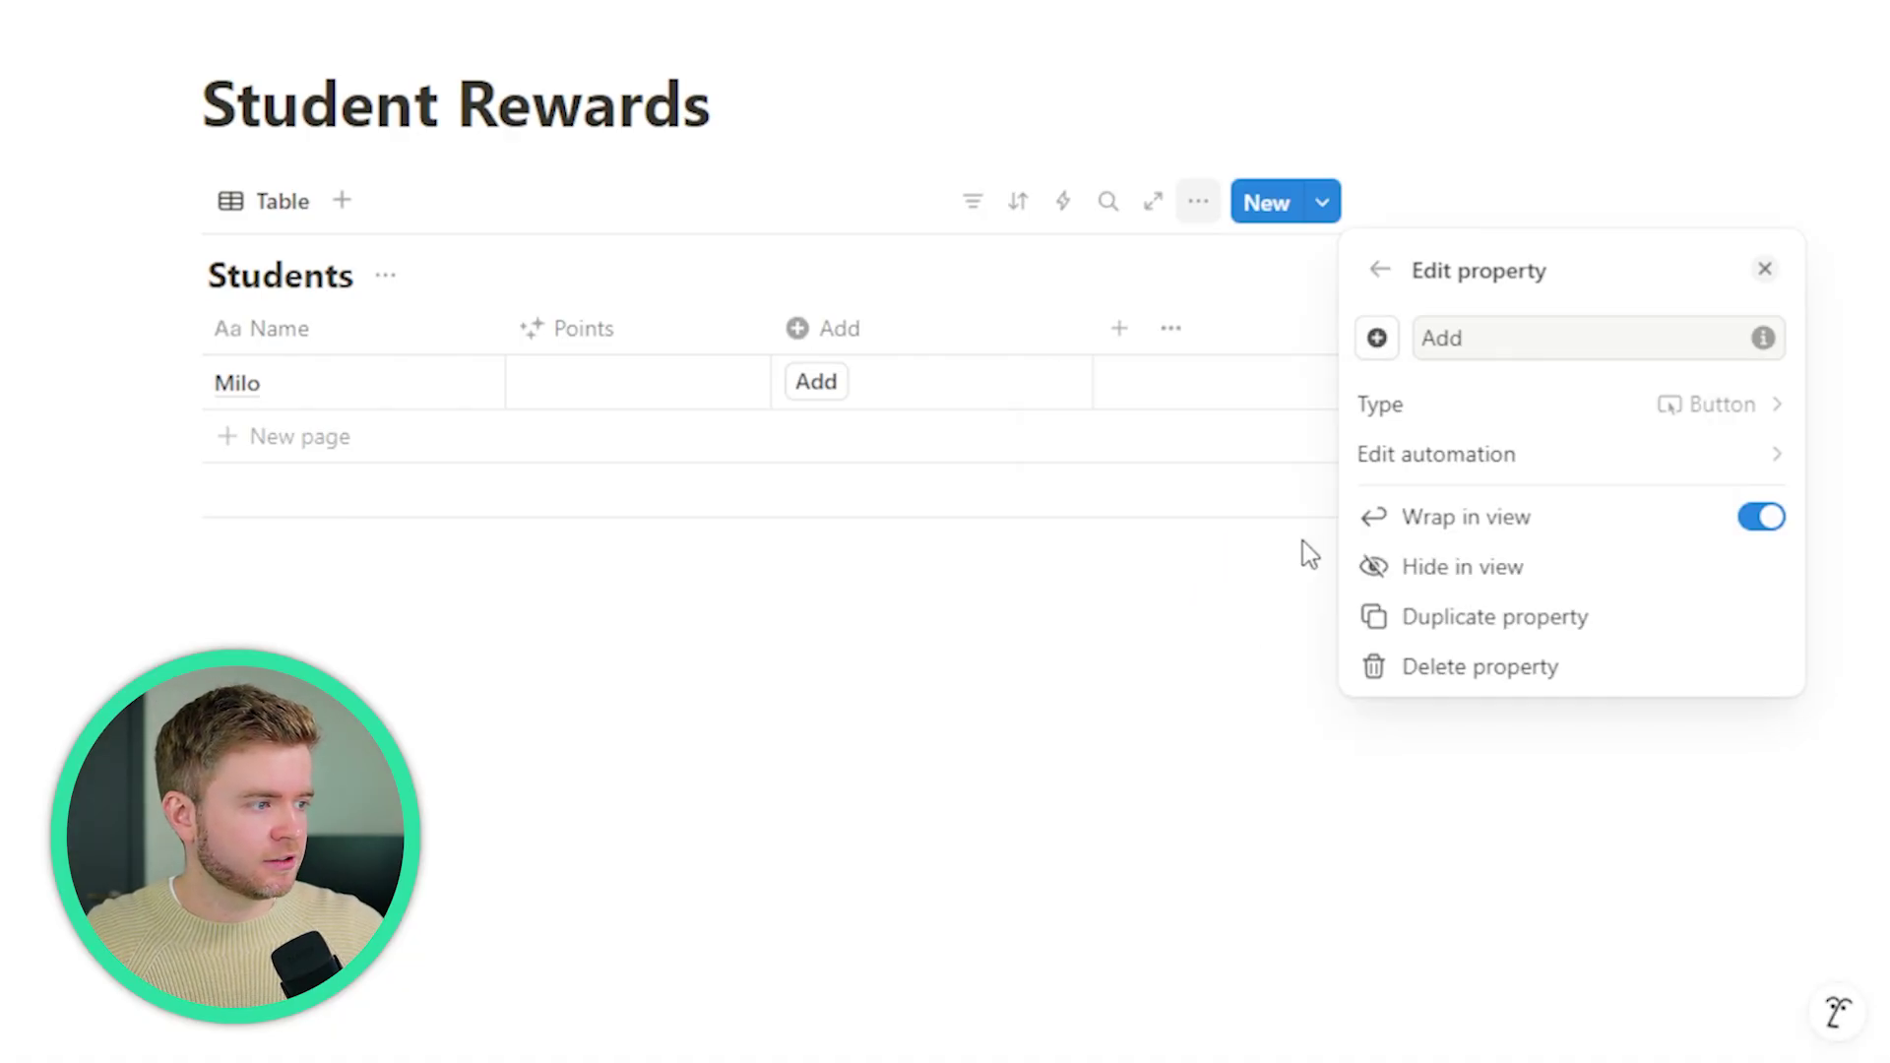
- Open the Add button's automation and change the button label to "+5" followed by a sparkles emoji
click(1539, 456)
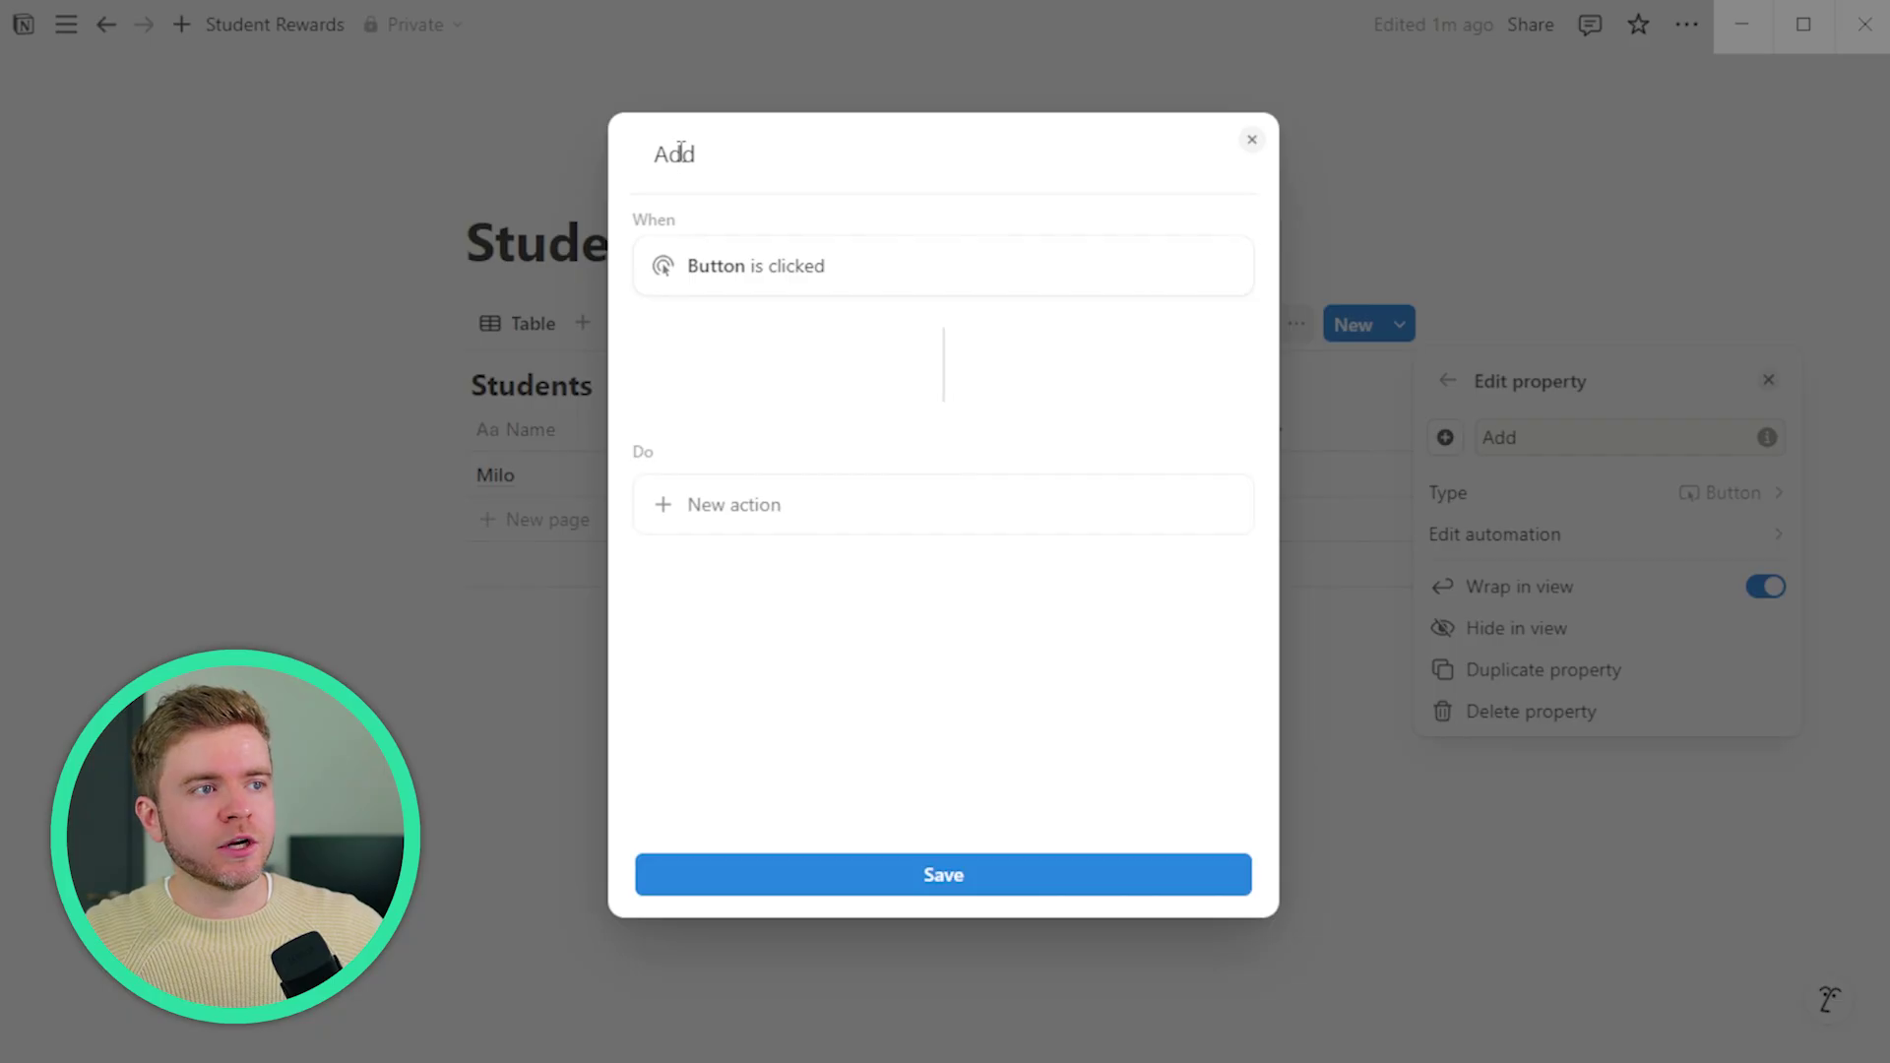
double_click(676, 153)
text(+)
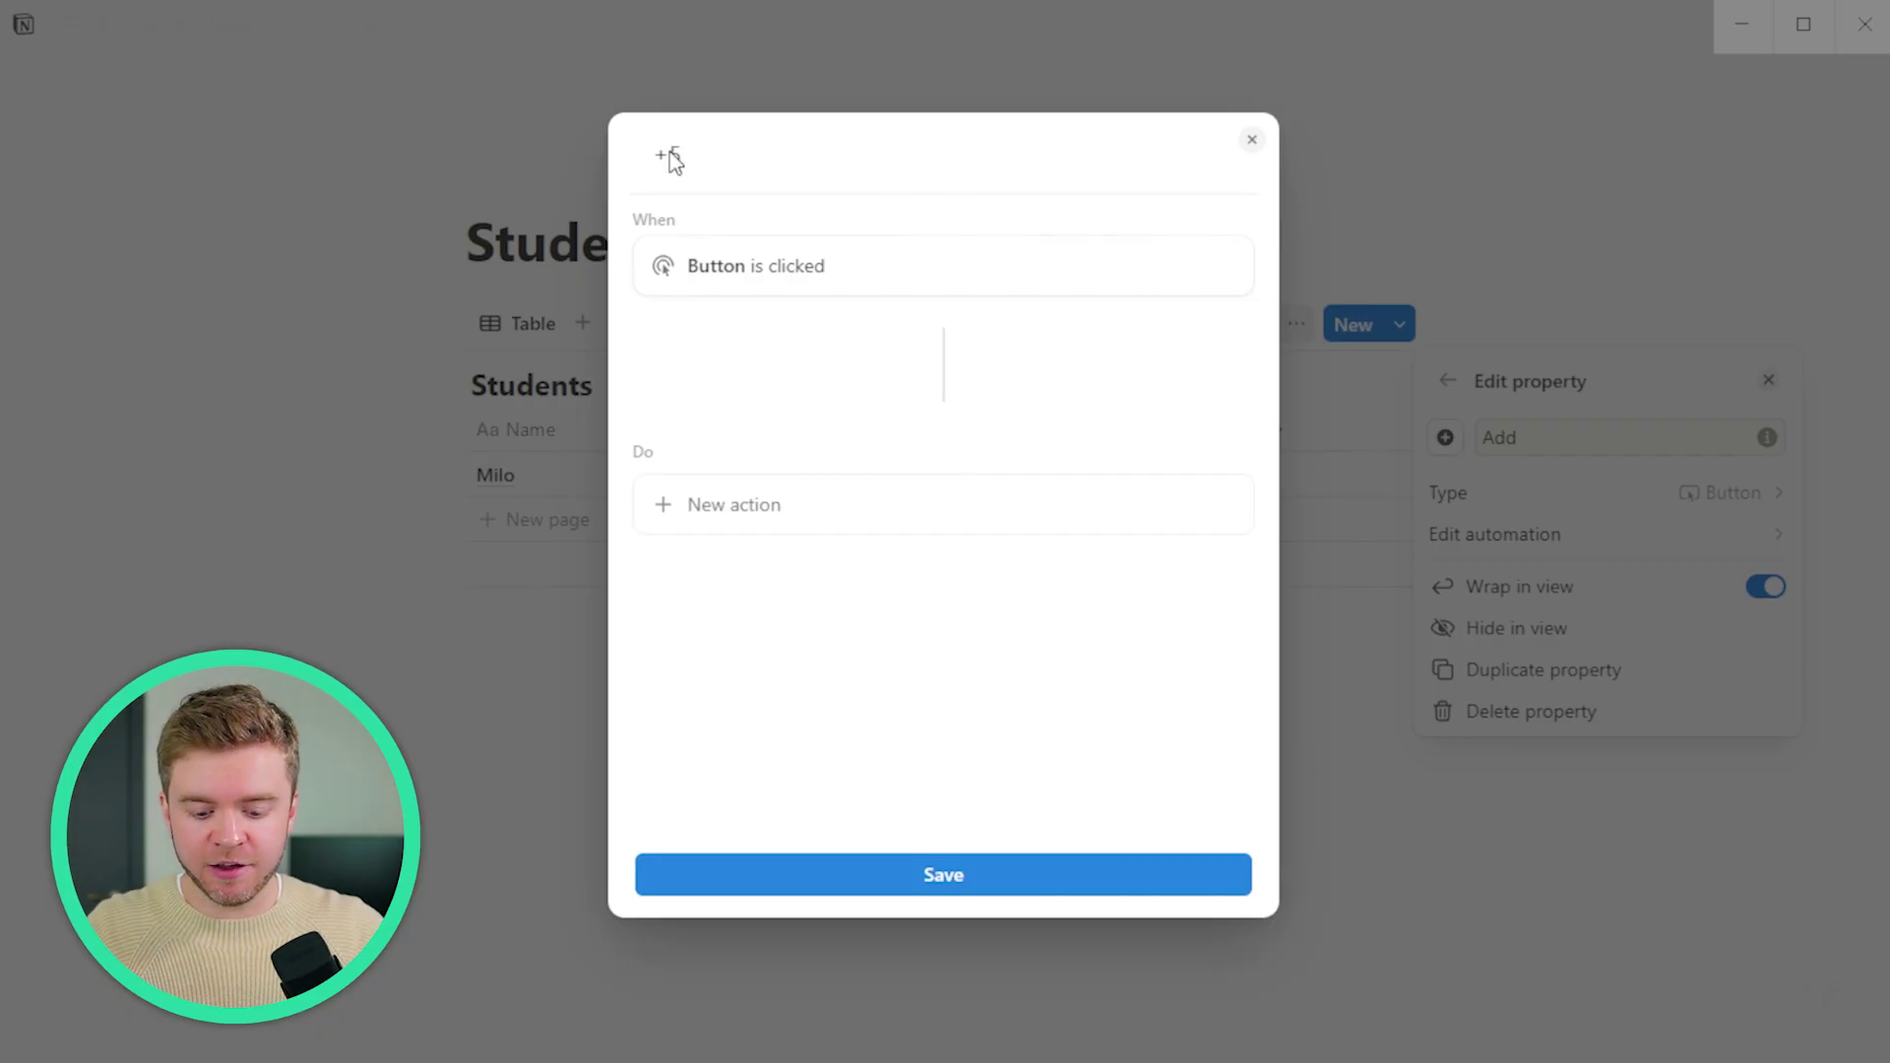
text(5 :star)
key(Return)
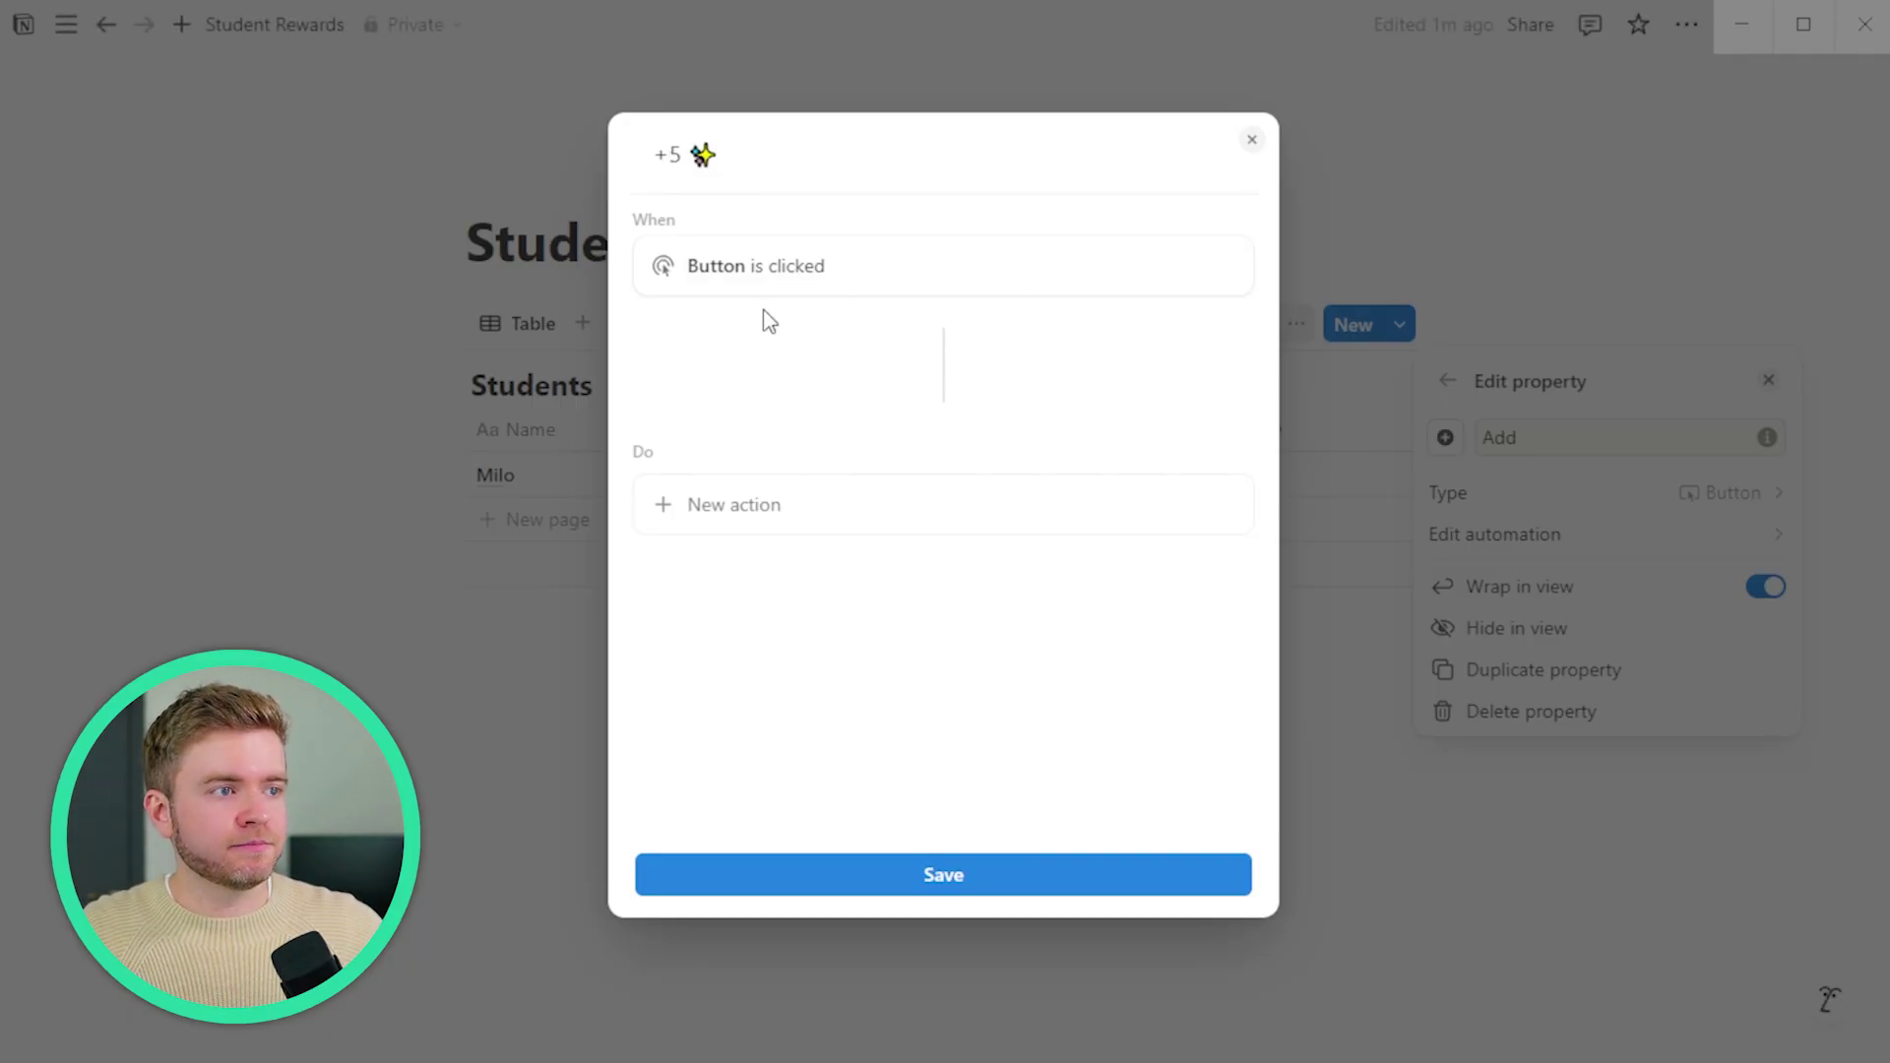
- Add an Edit property action for the Points property to the button's automation
click(759, 513)
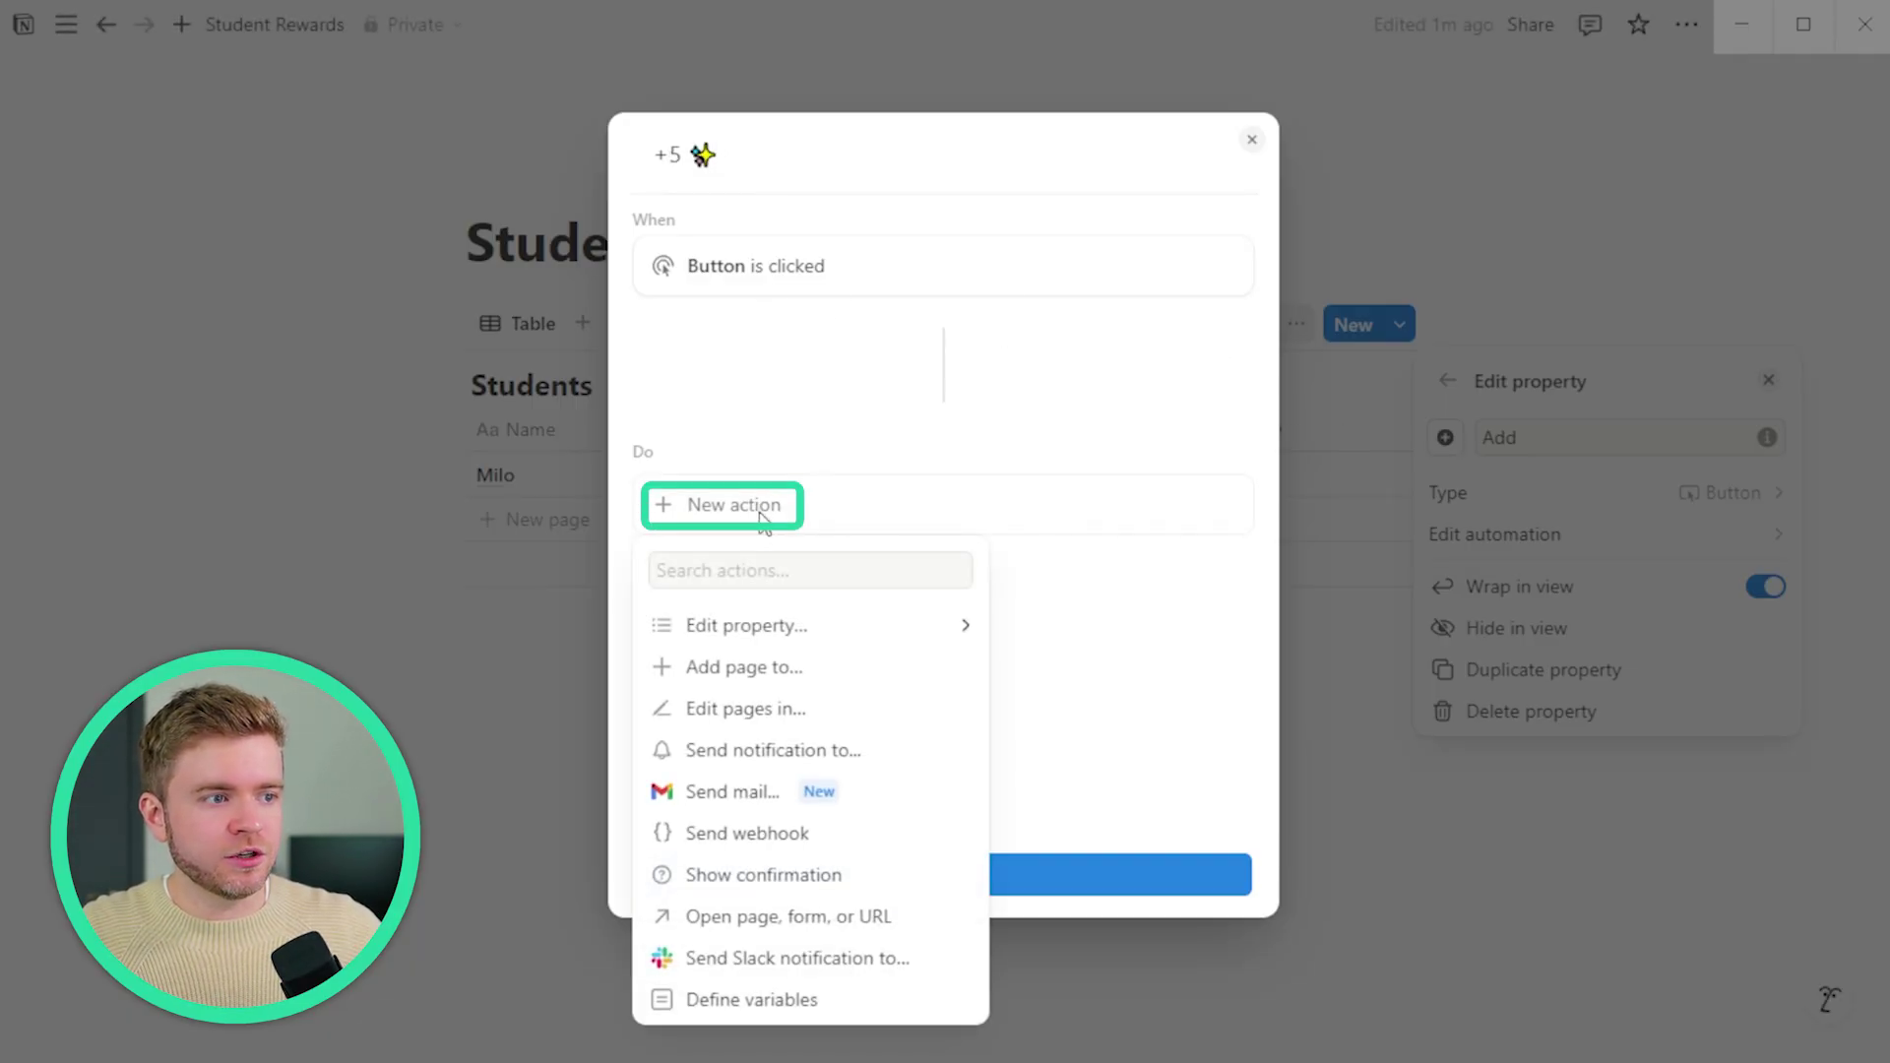
click(830, 370)
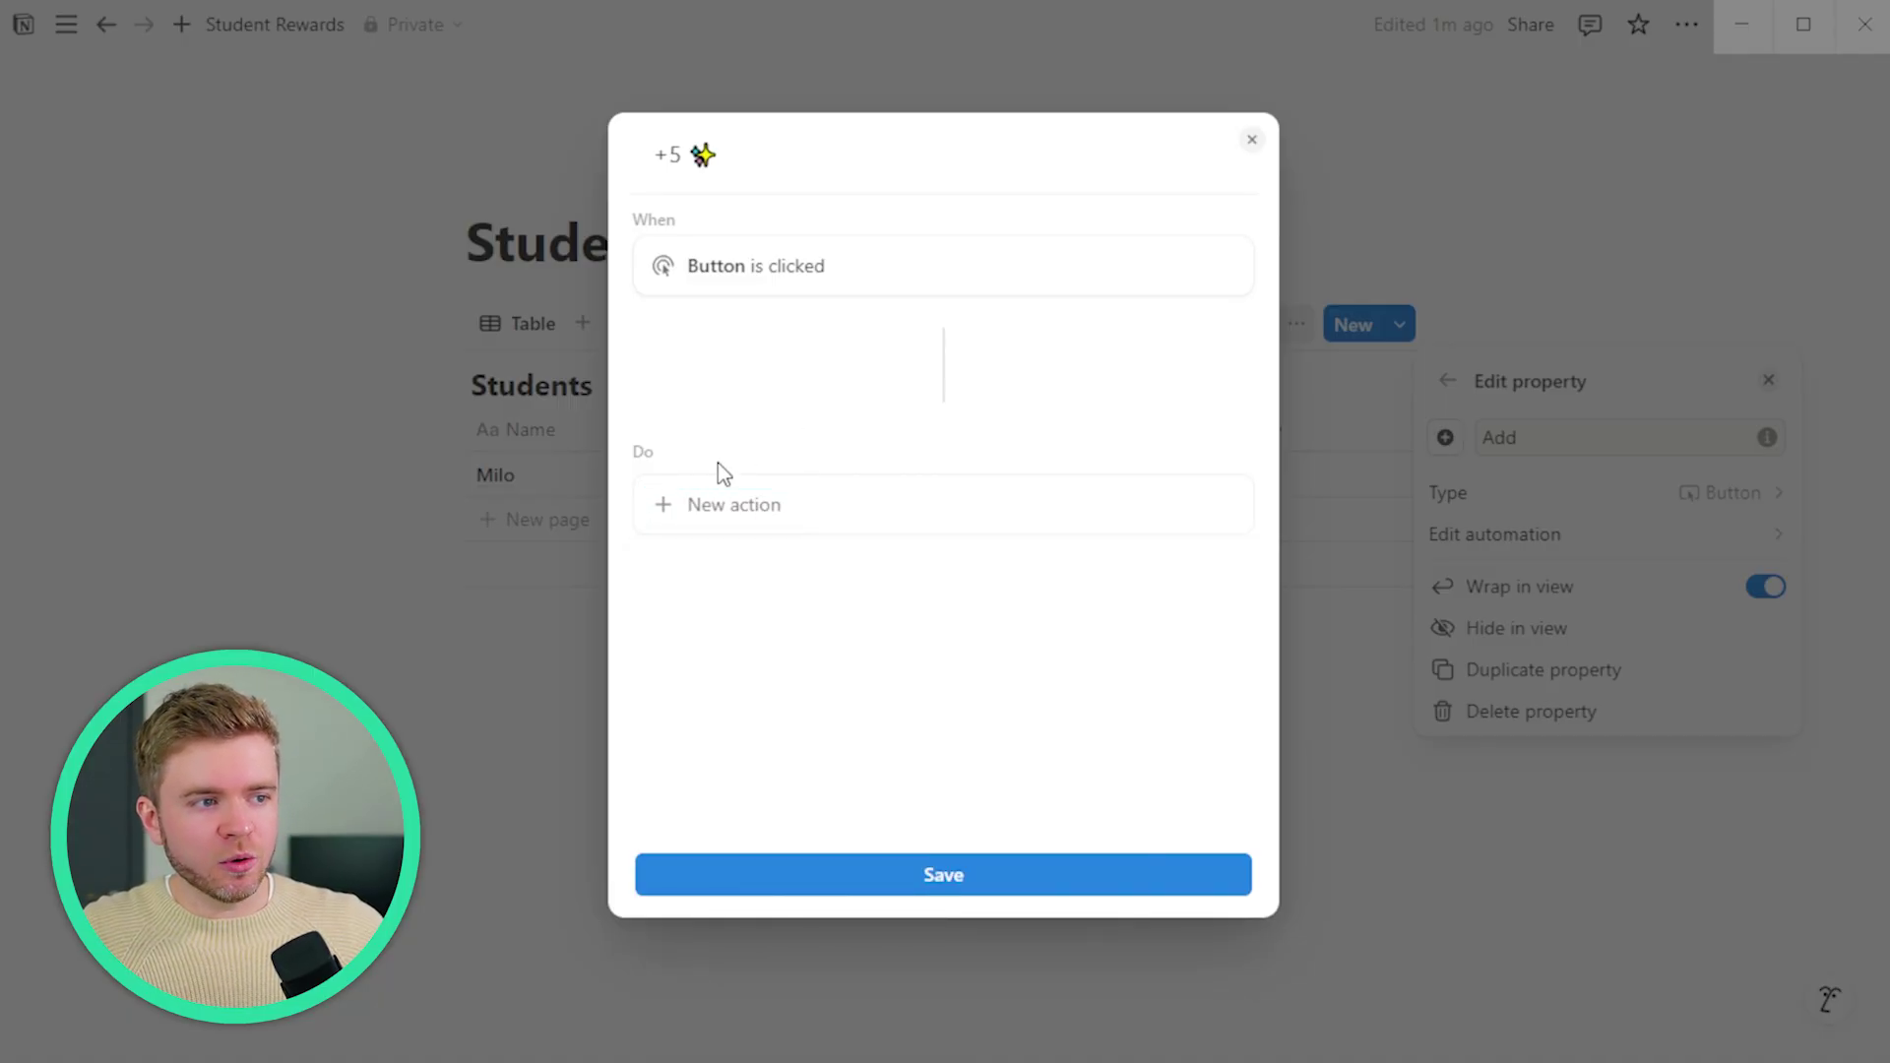
click(756, 520)
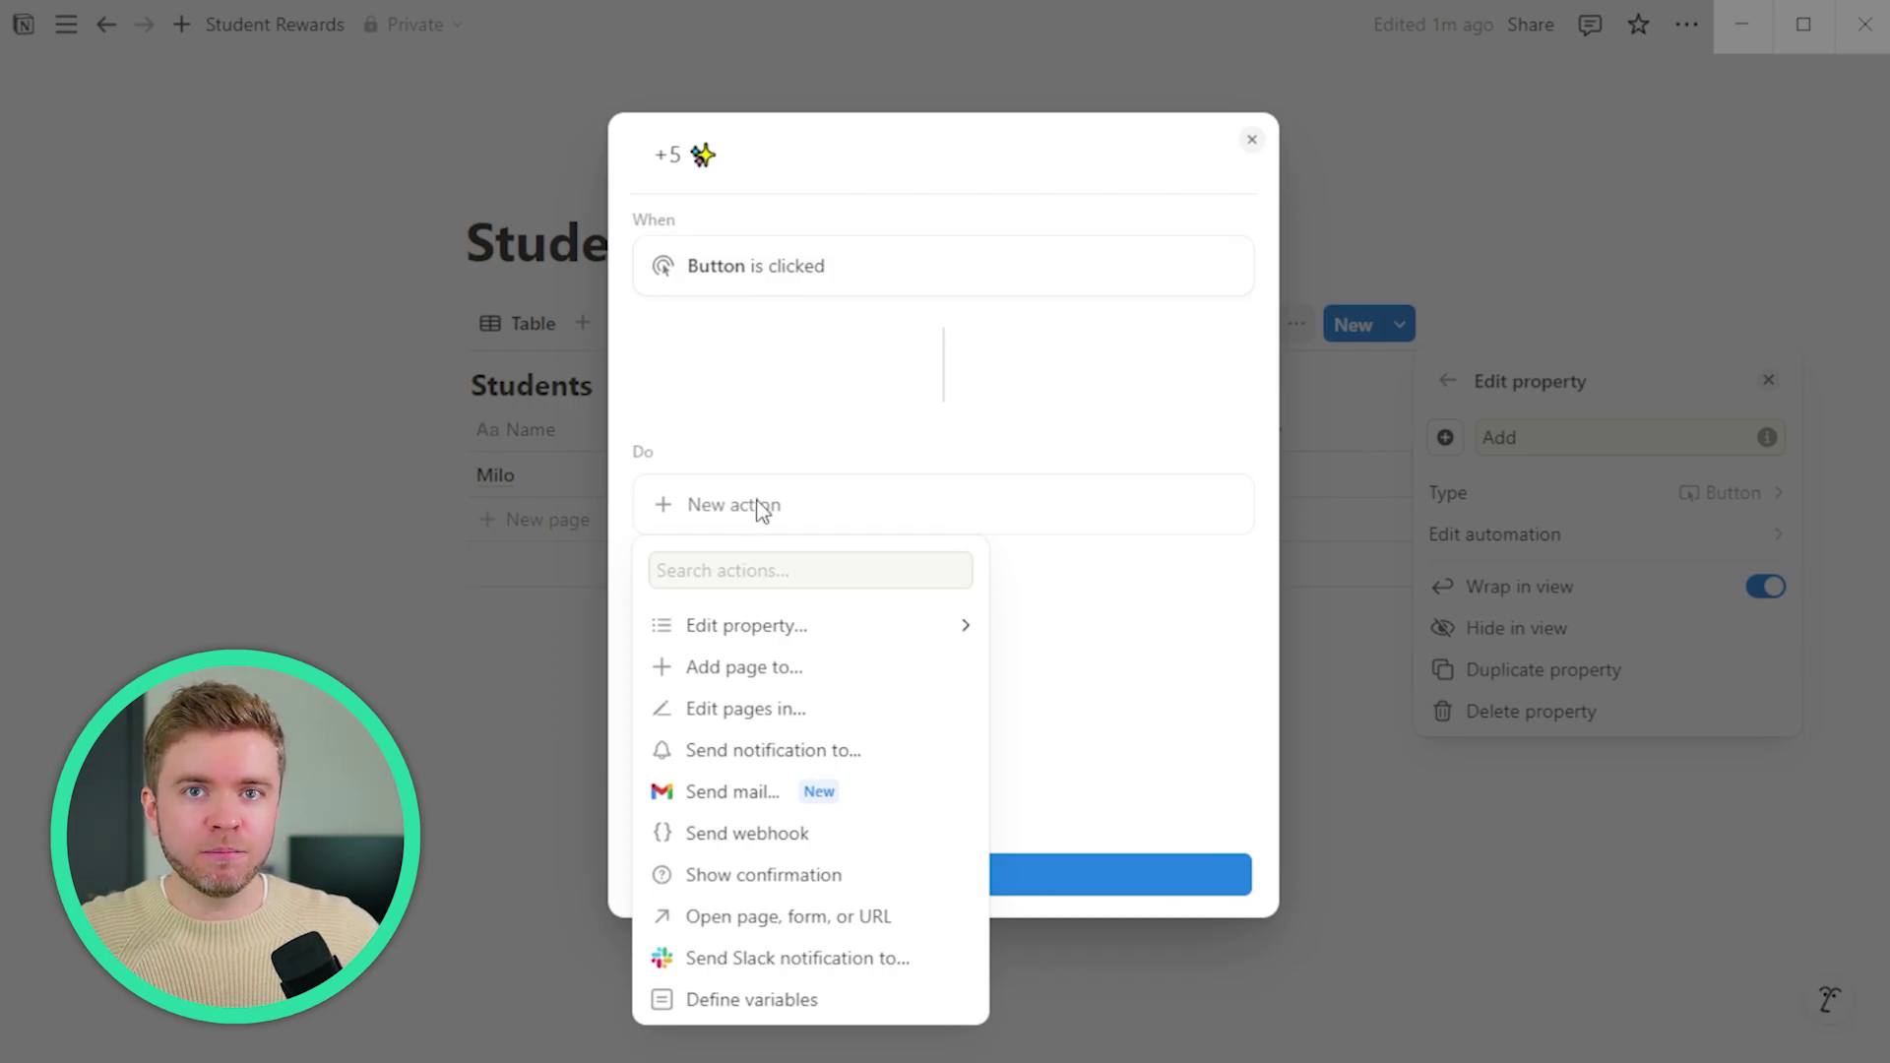
click(823, 628)
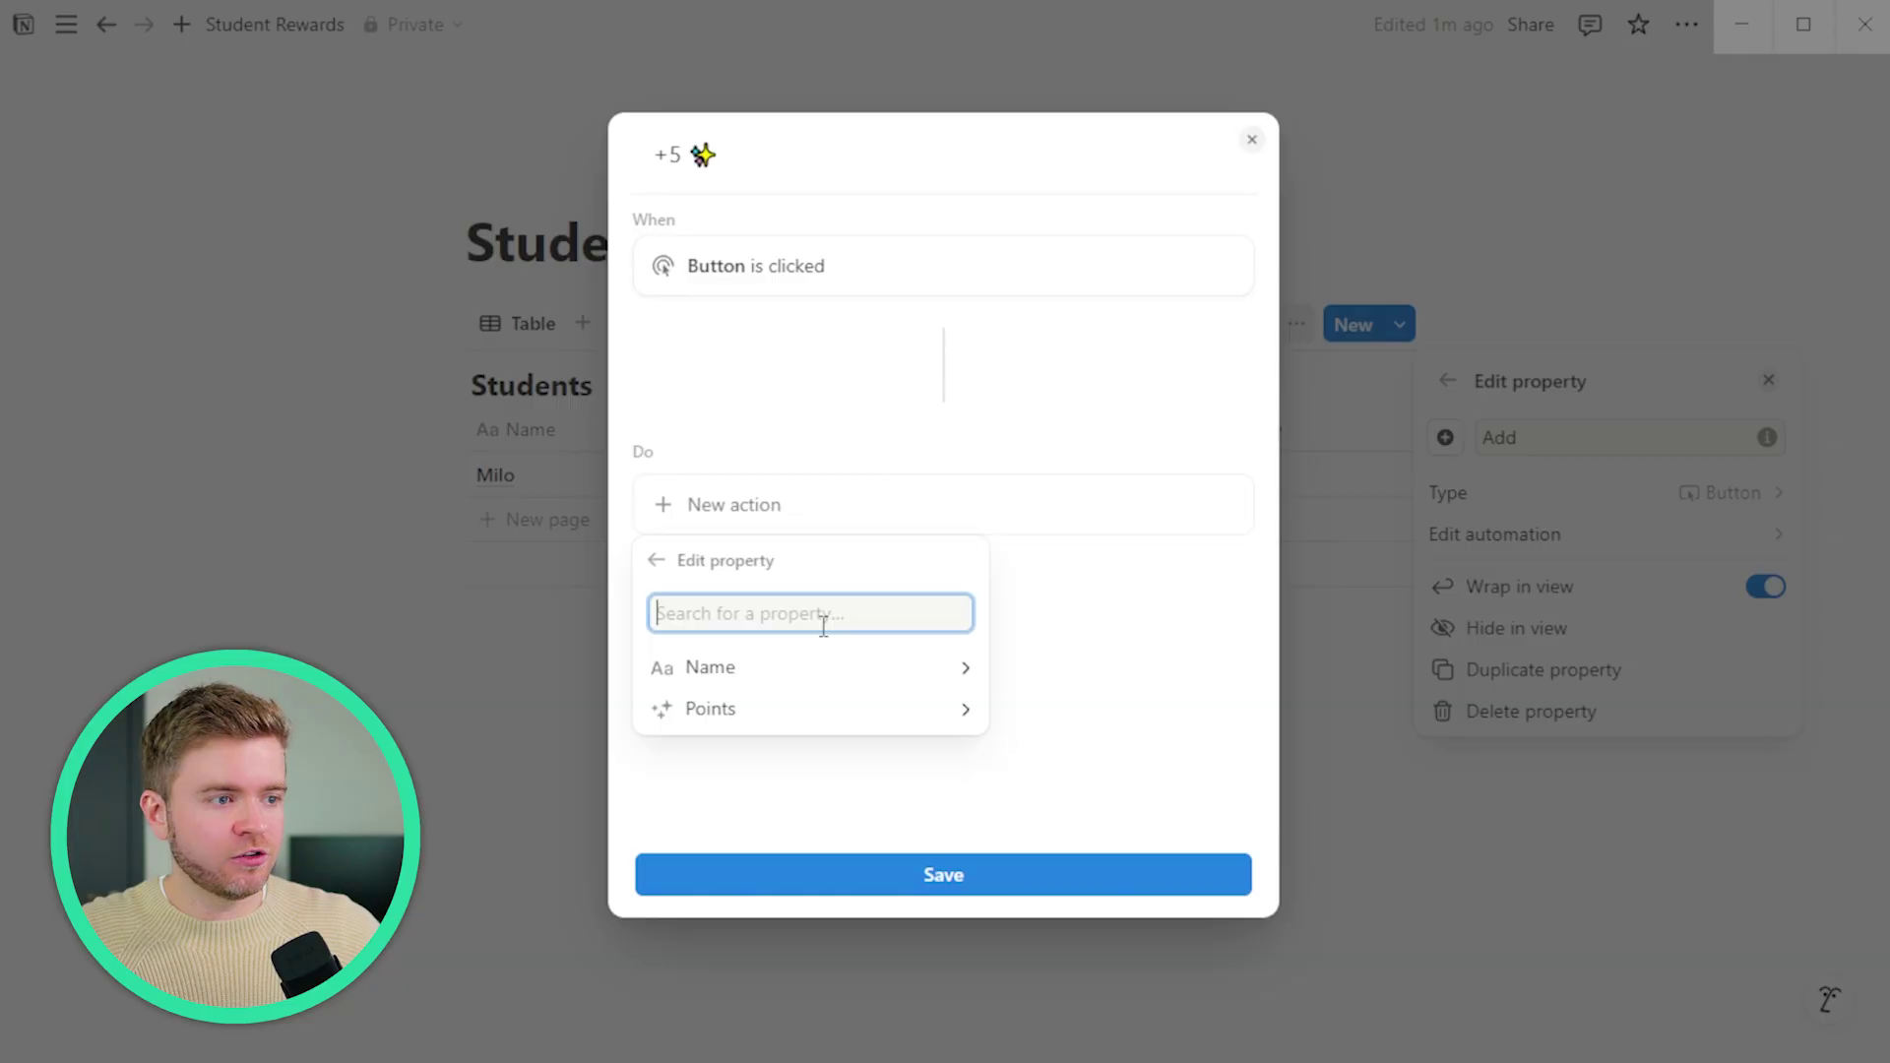
click(782, 722)
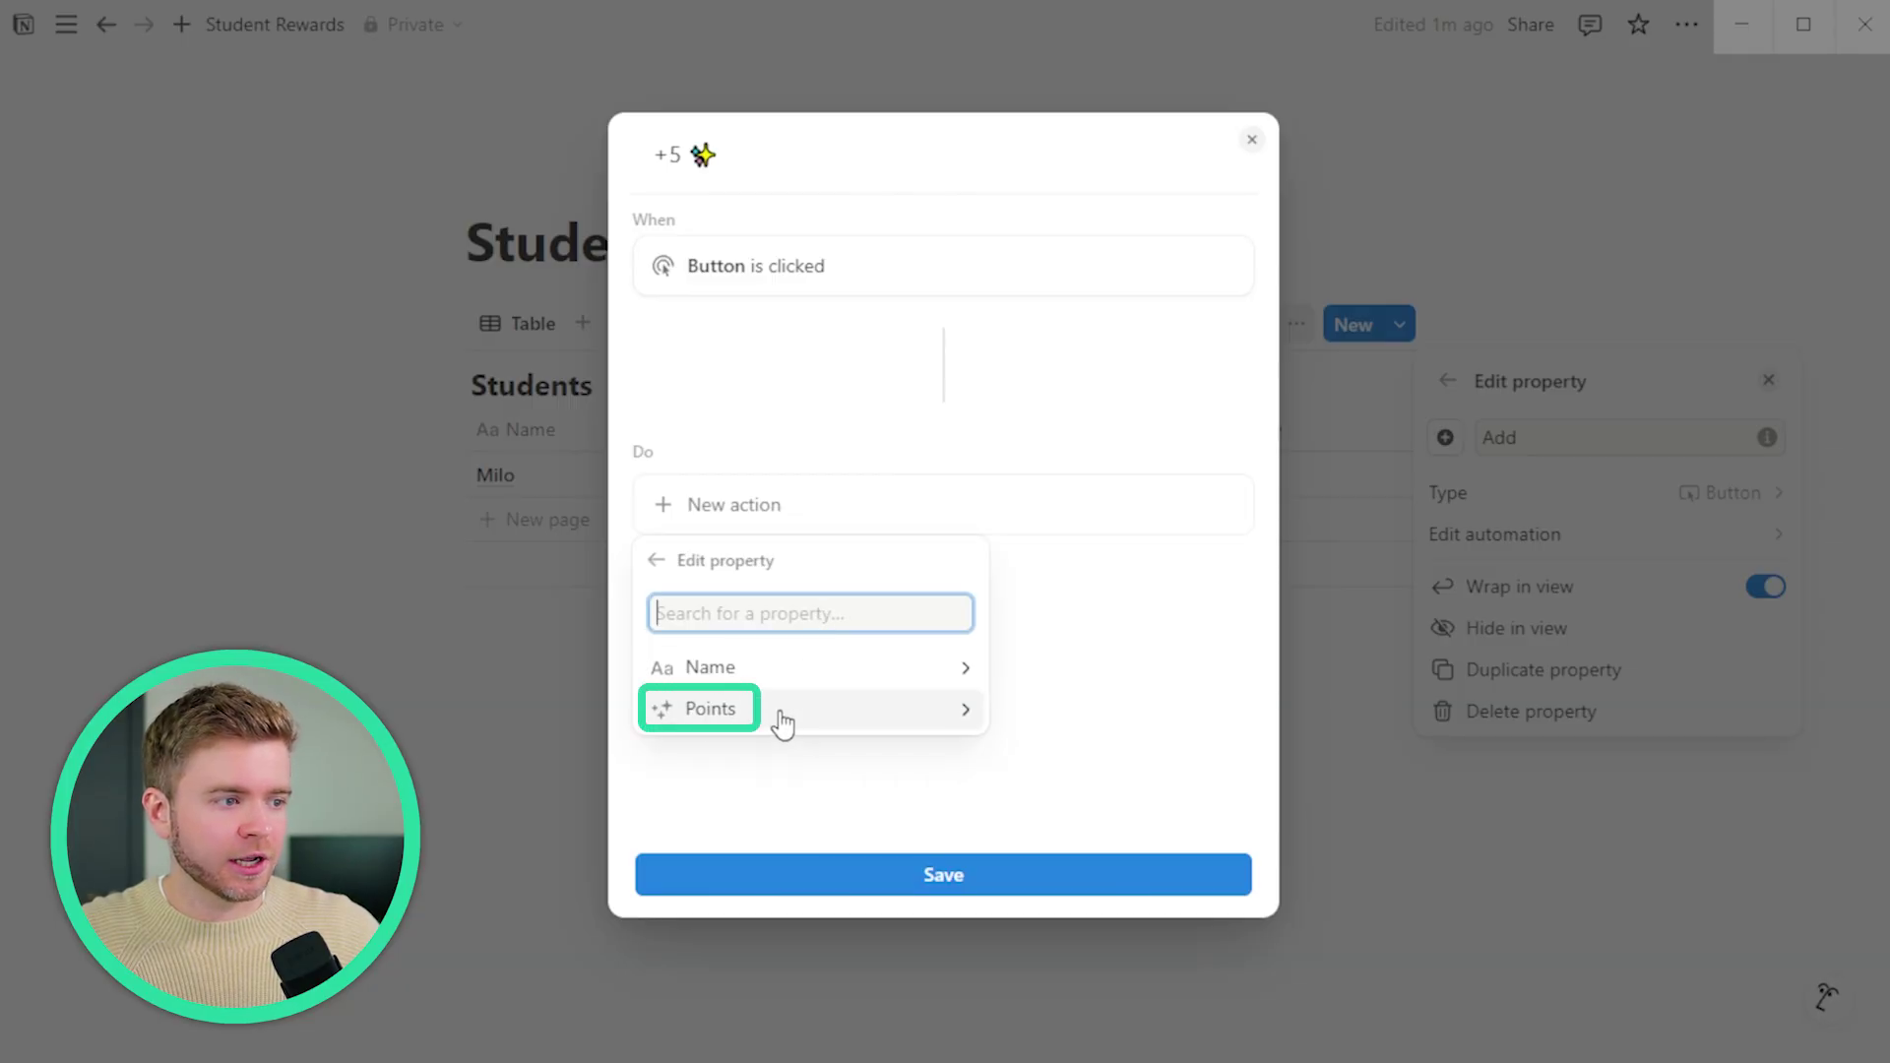
- Set the action's Points value to the formula This page.Points+5 and save the Add button's automation
click(791, 657)
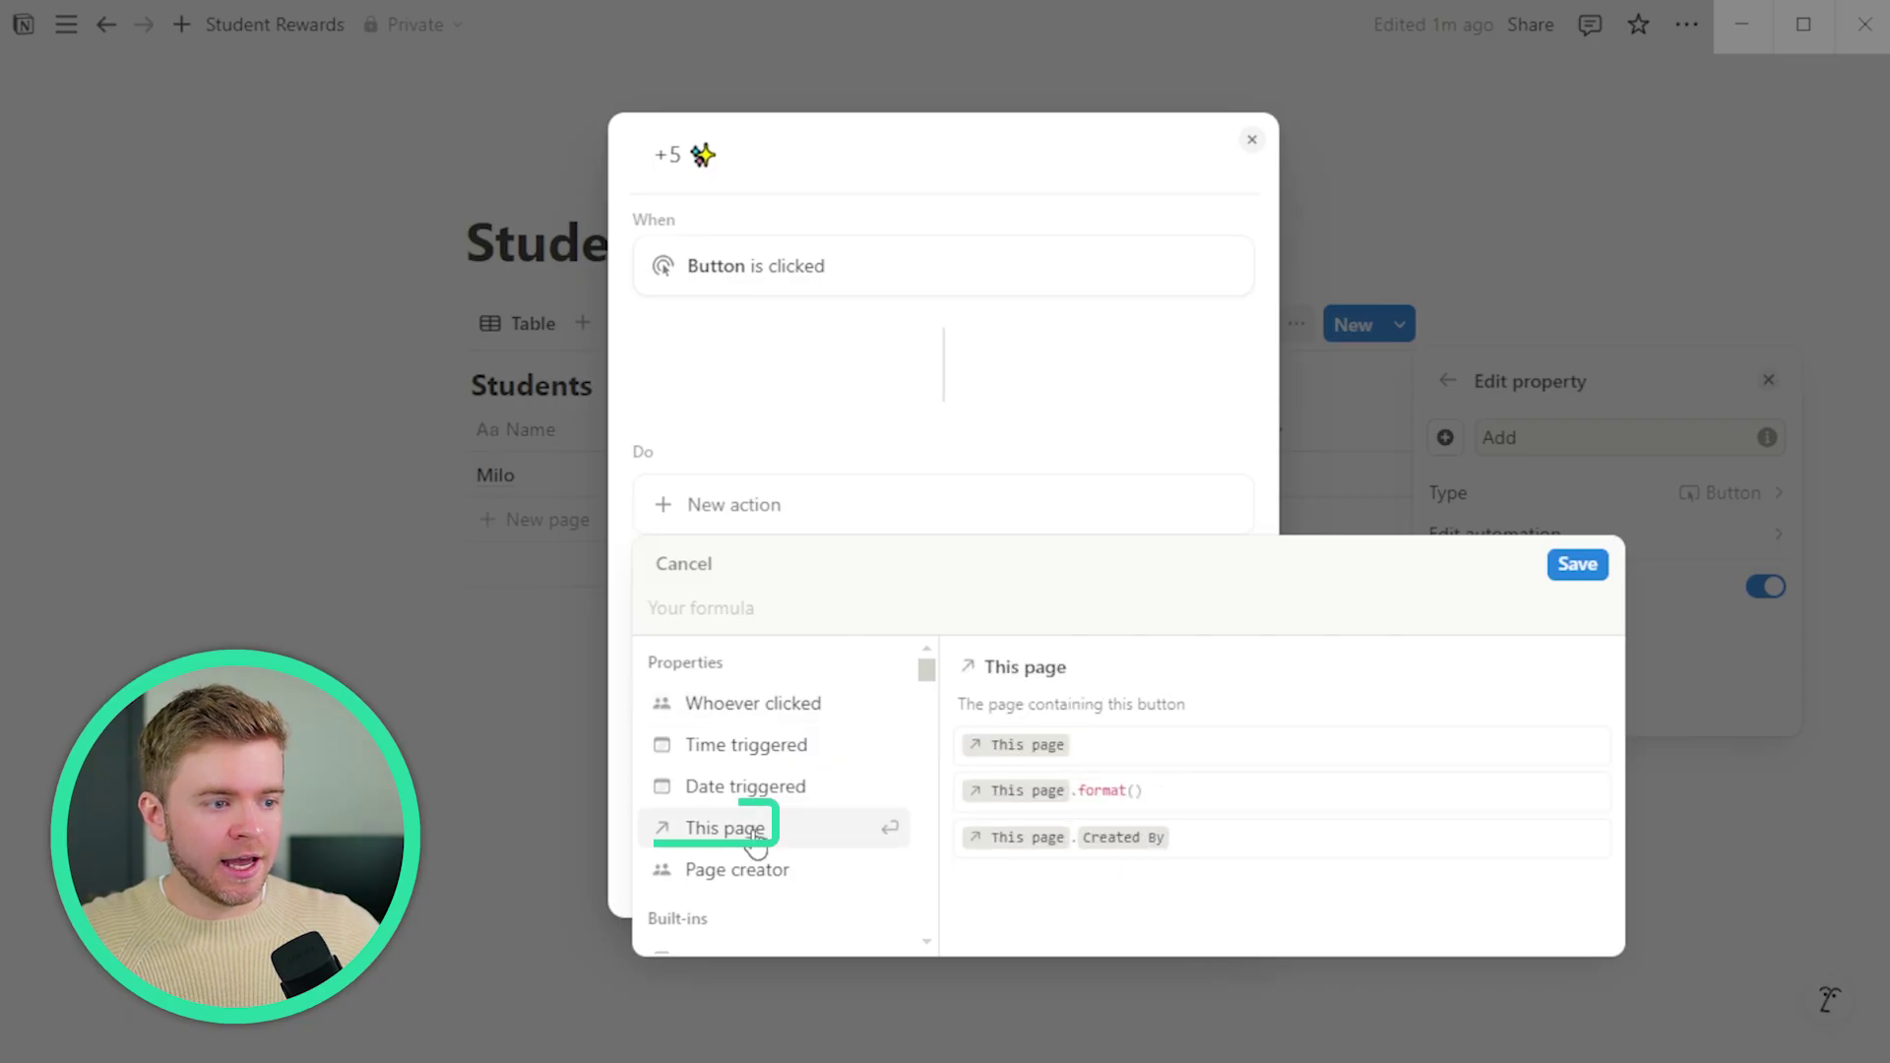
click(754, 832)
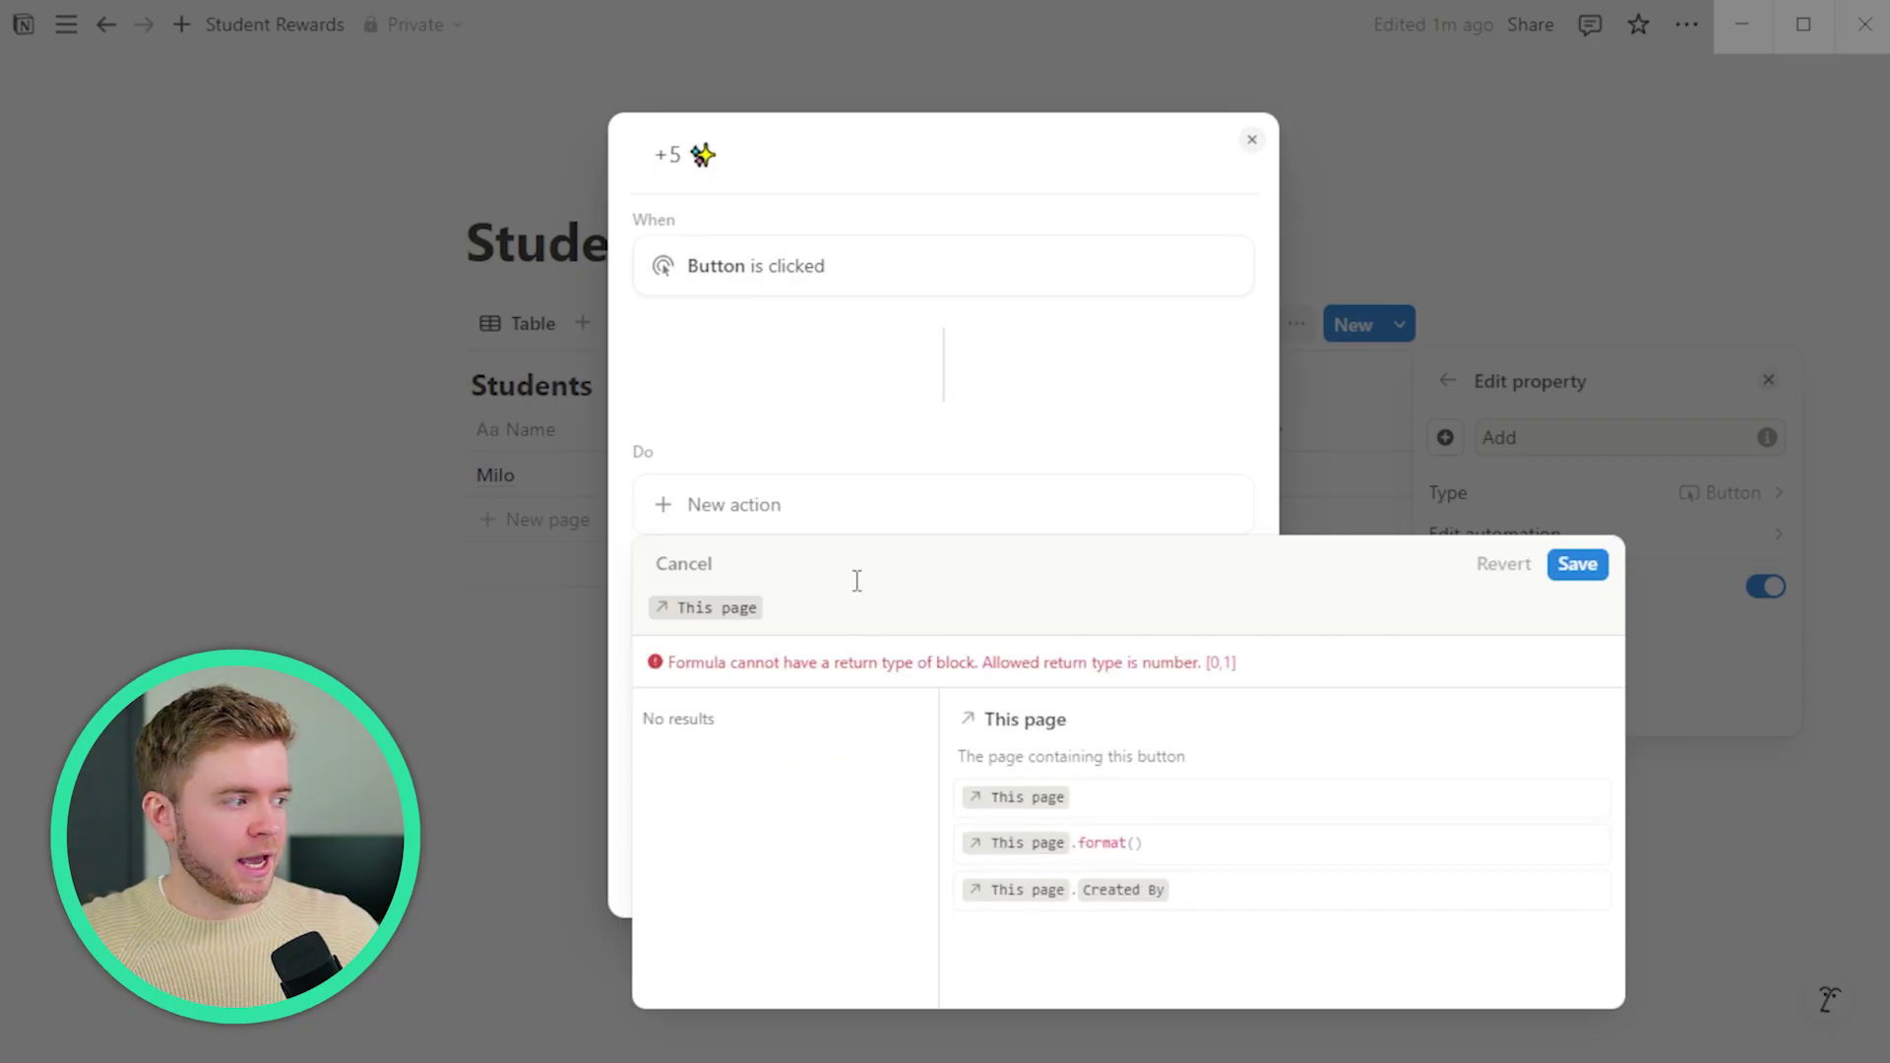
text(.)
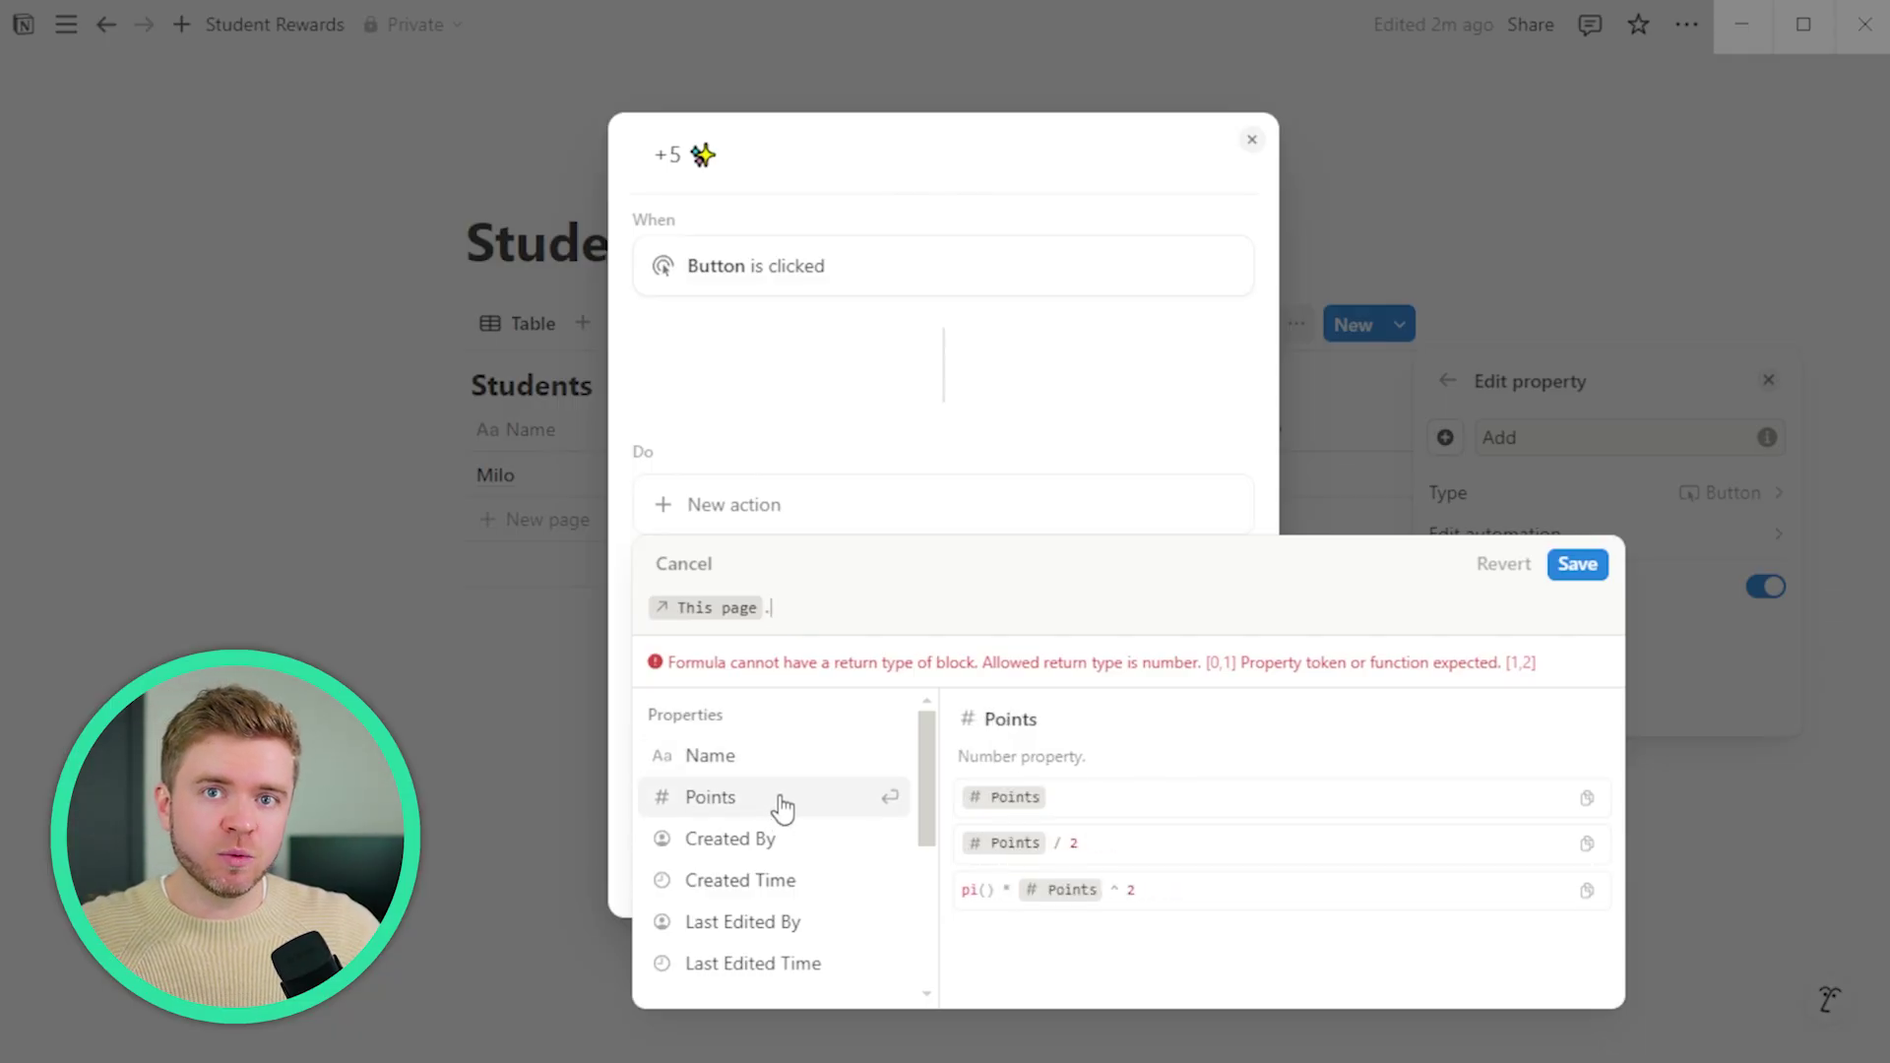
click(754, 806)
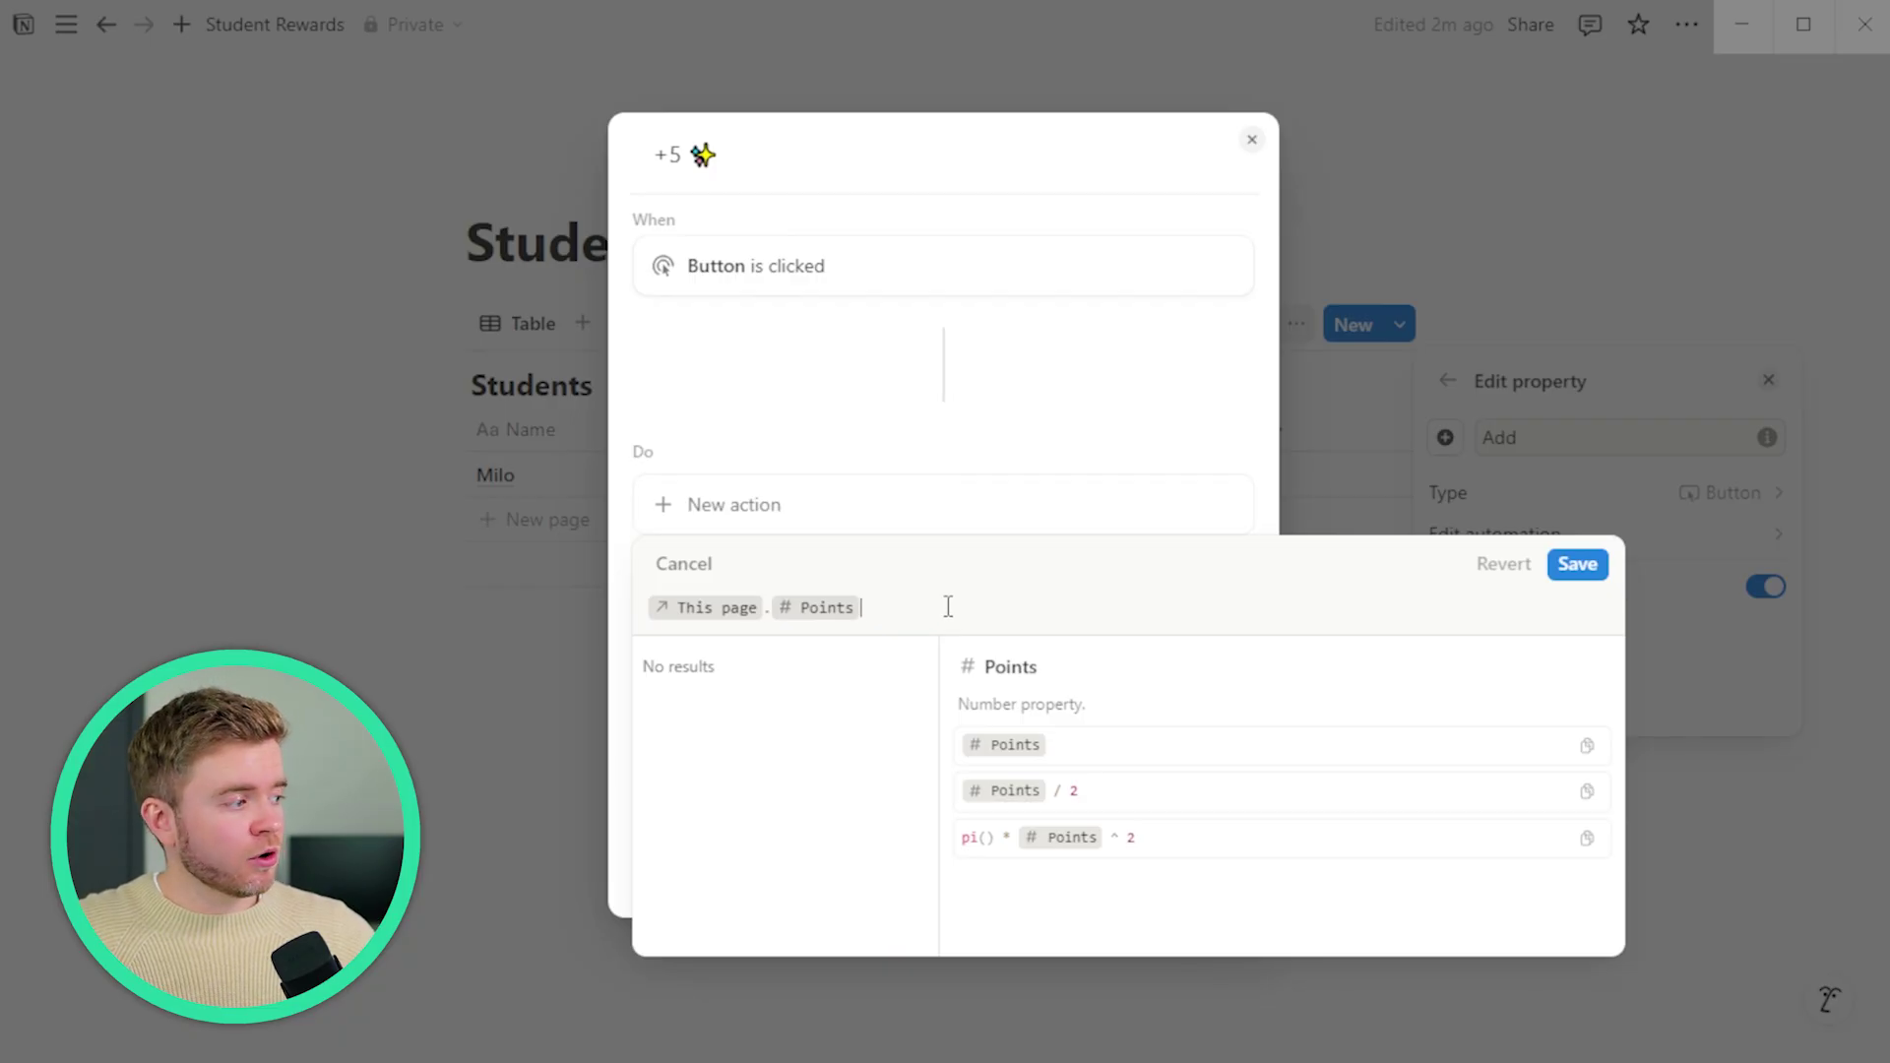
text(+5)
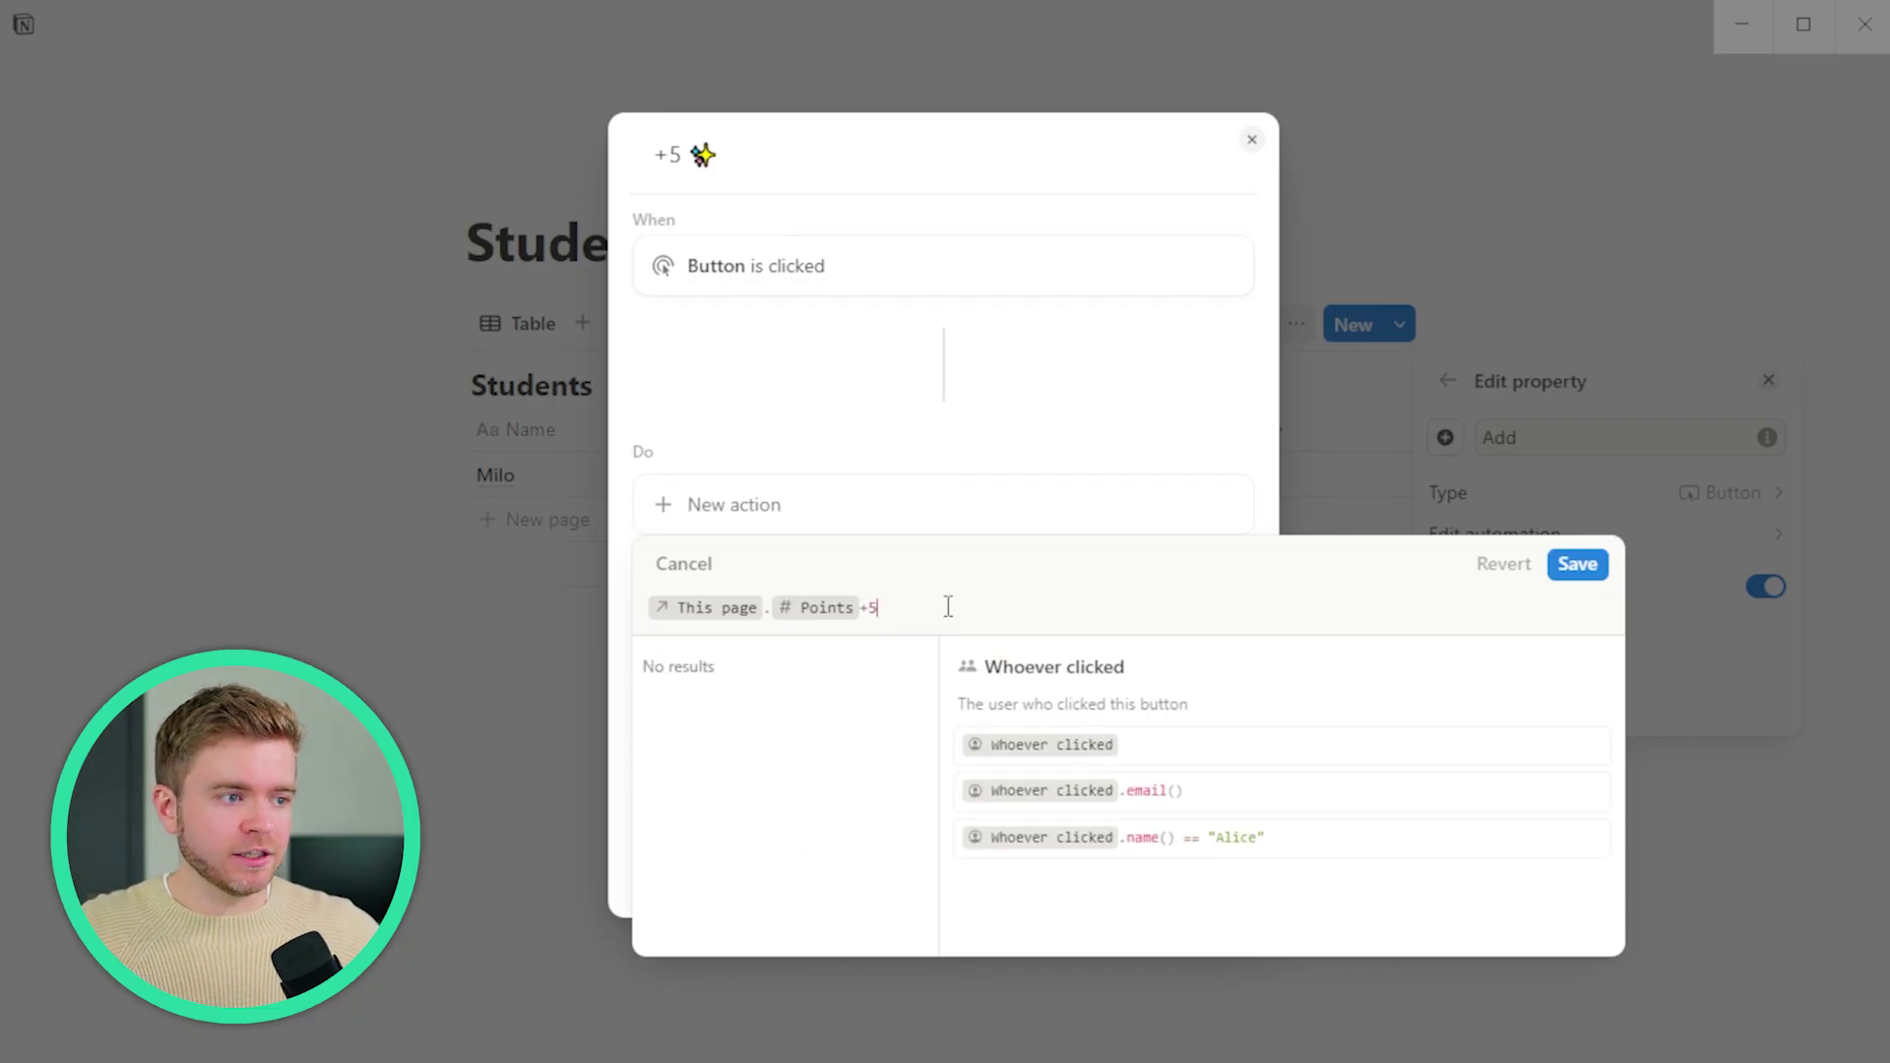
click(1578, 565)
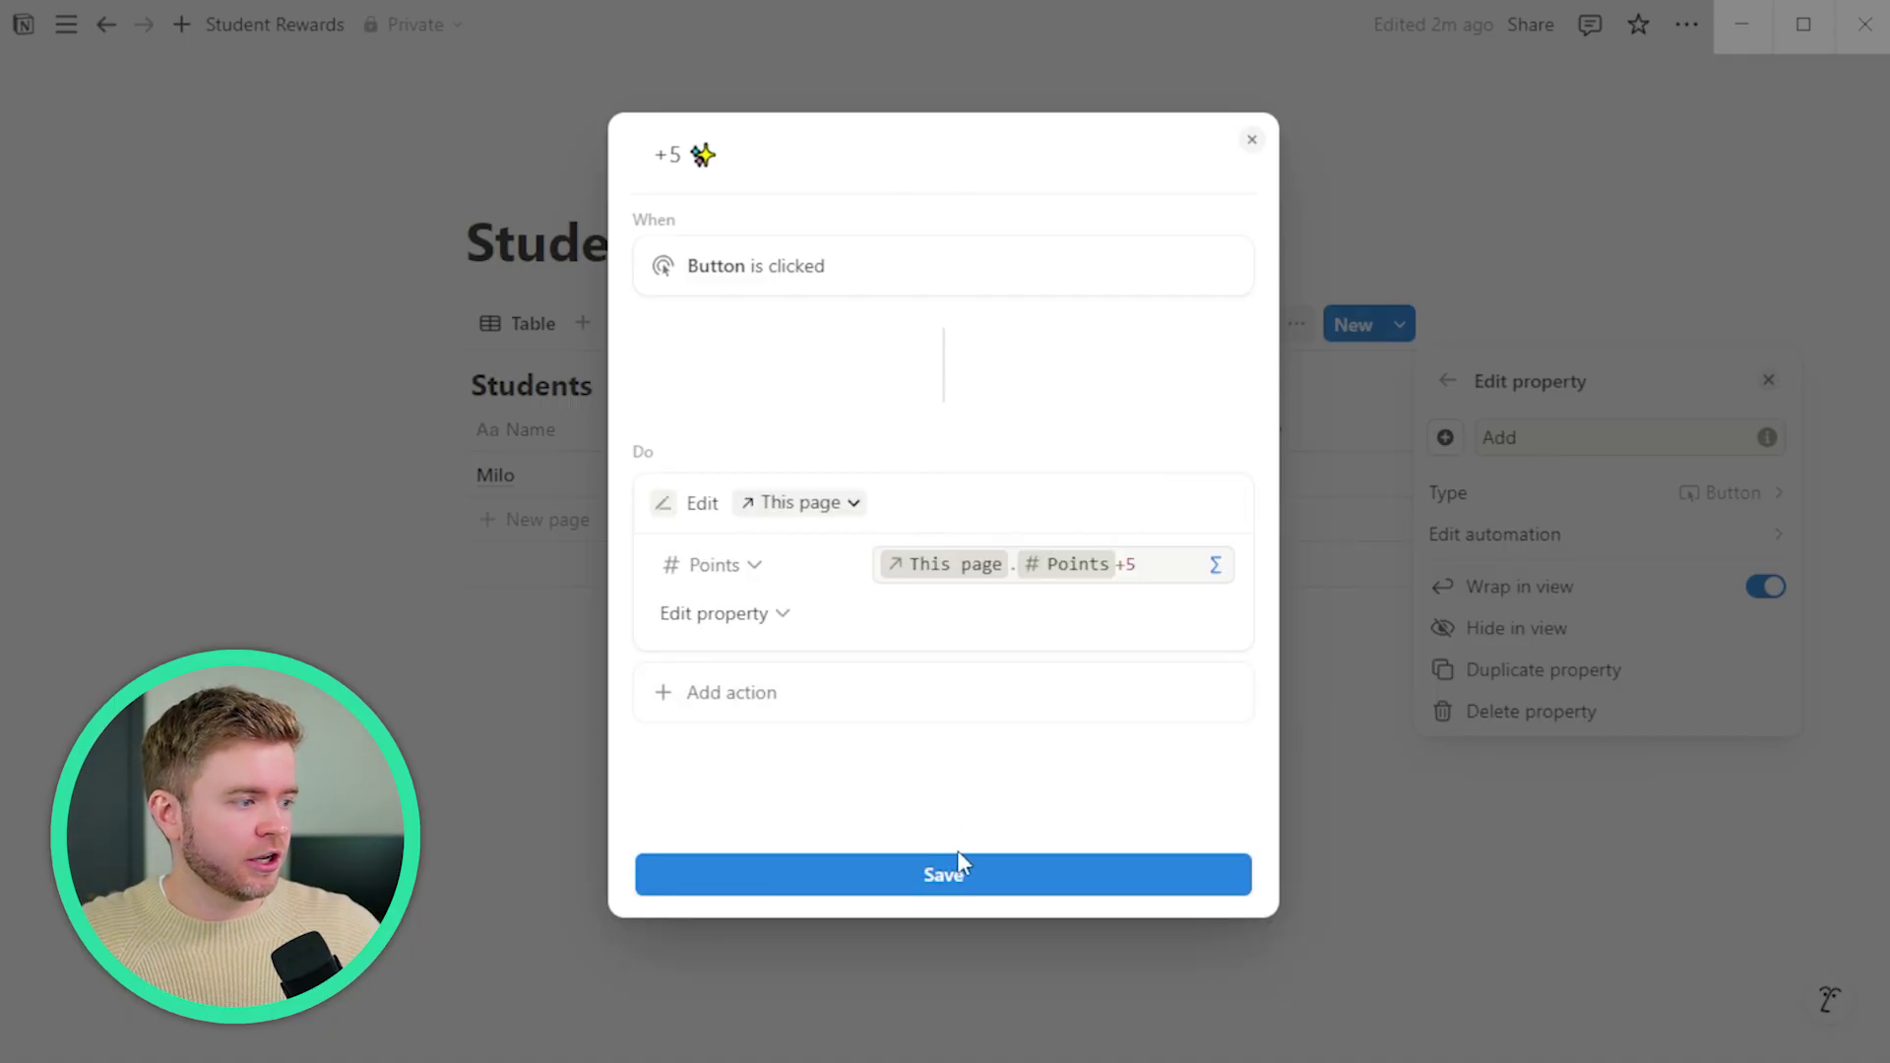
click(946, 875)
click(950, 887)
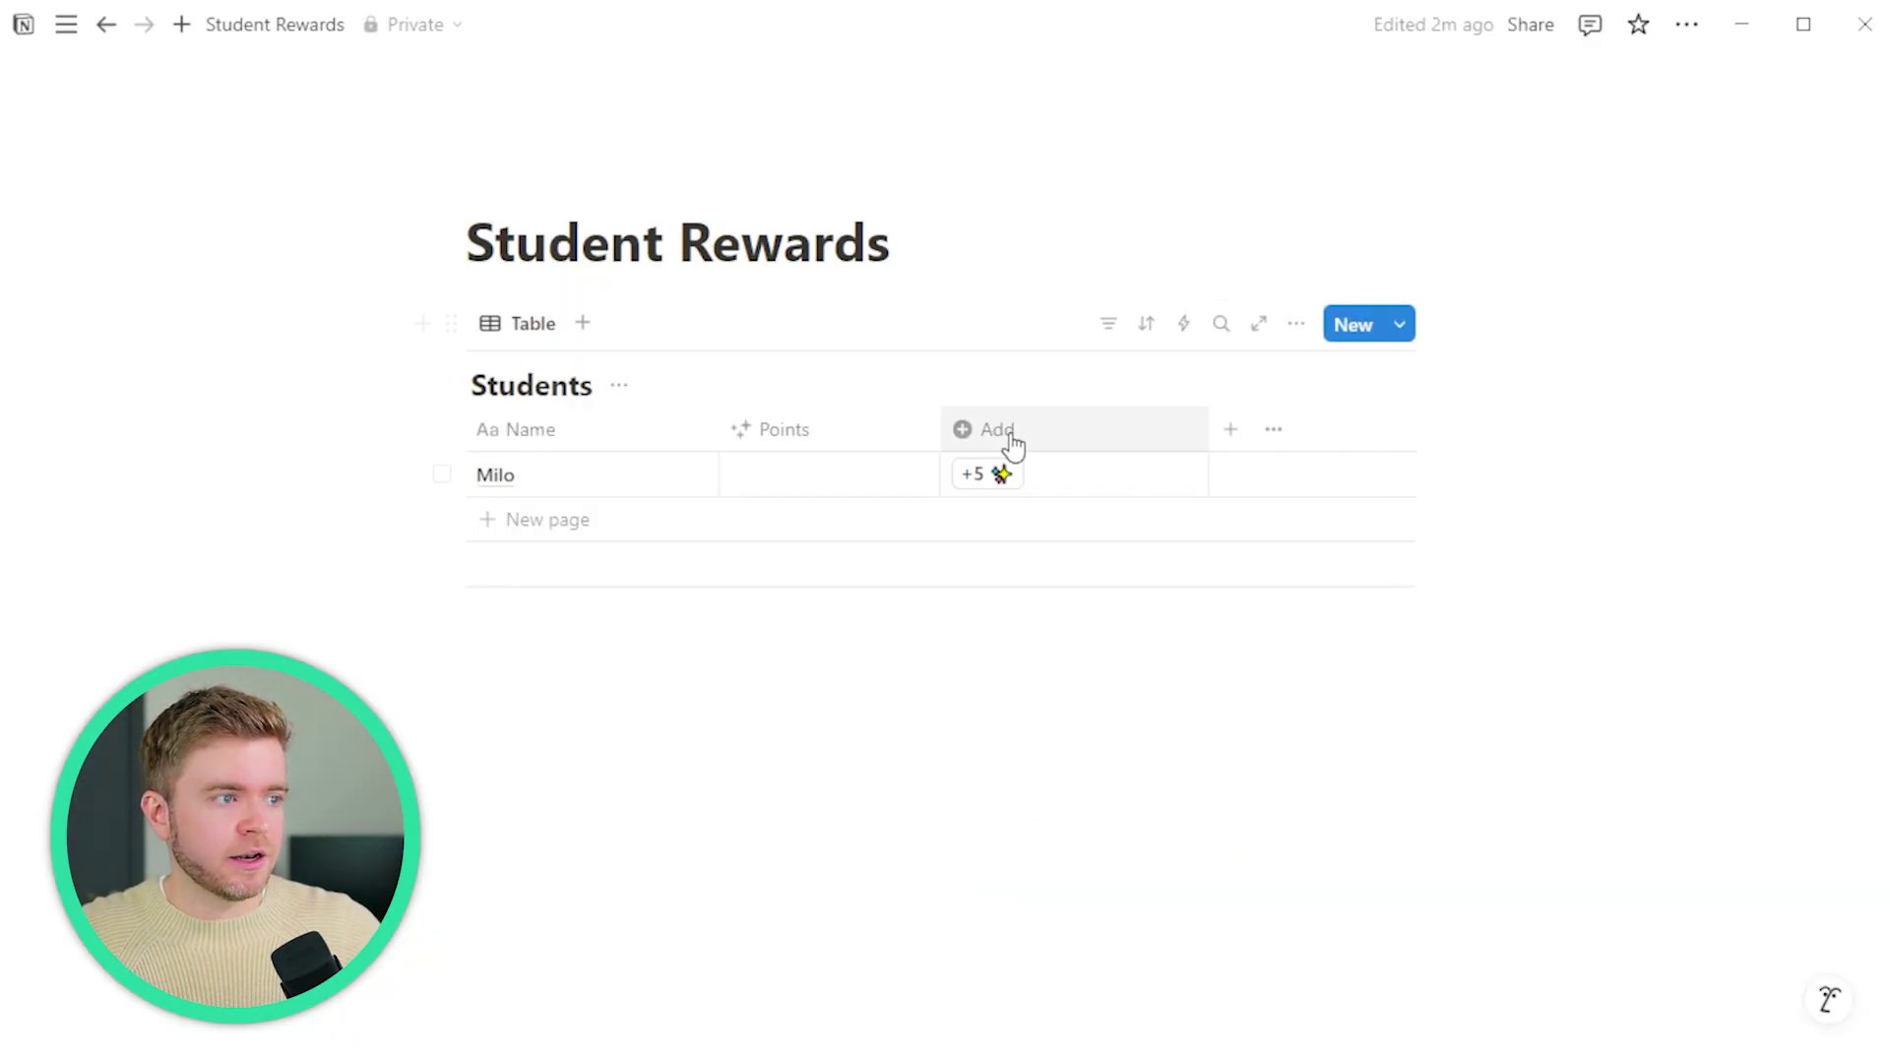
- Run the student's +5 button repeatedly until the row's Points reach 40
click(988, 477)
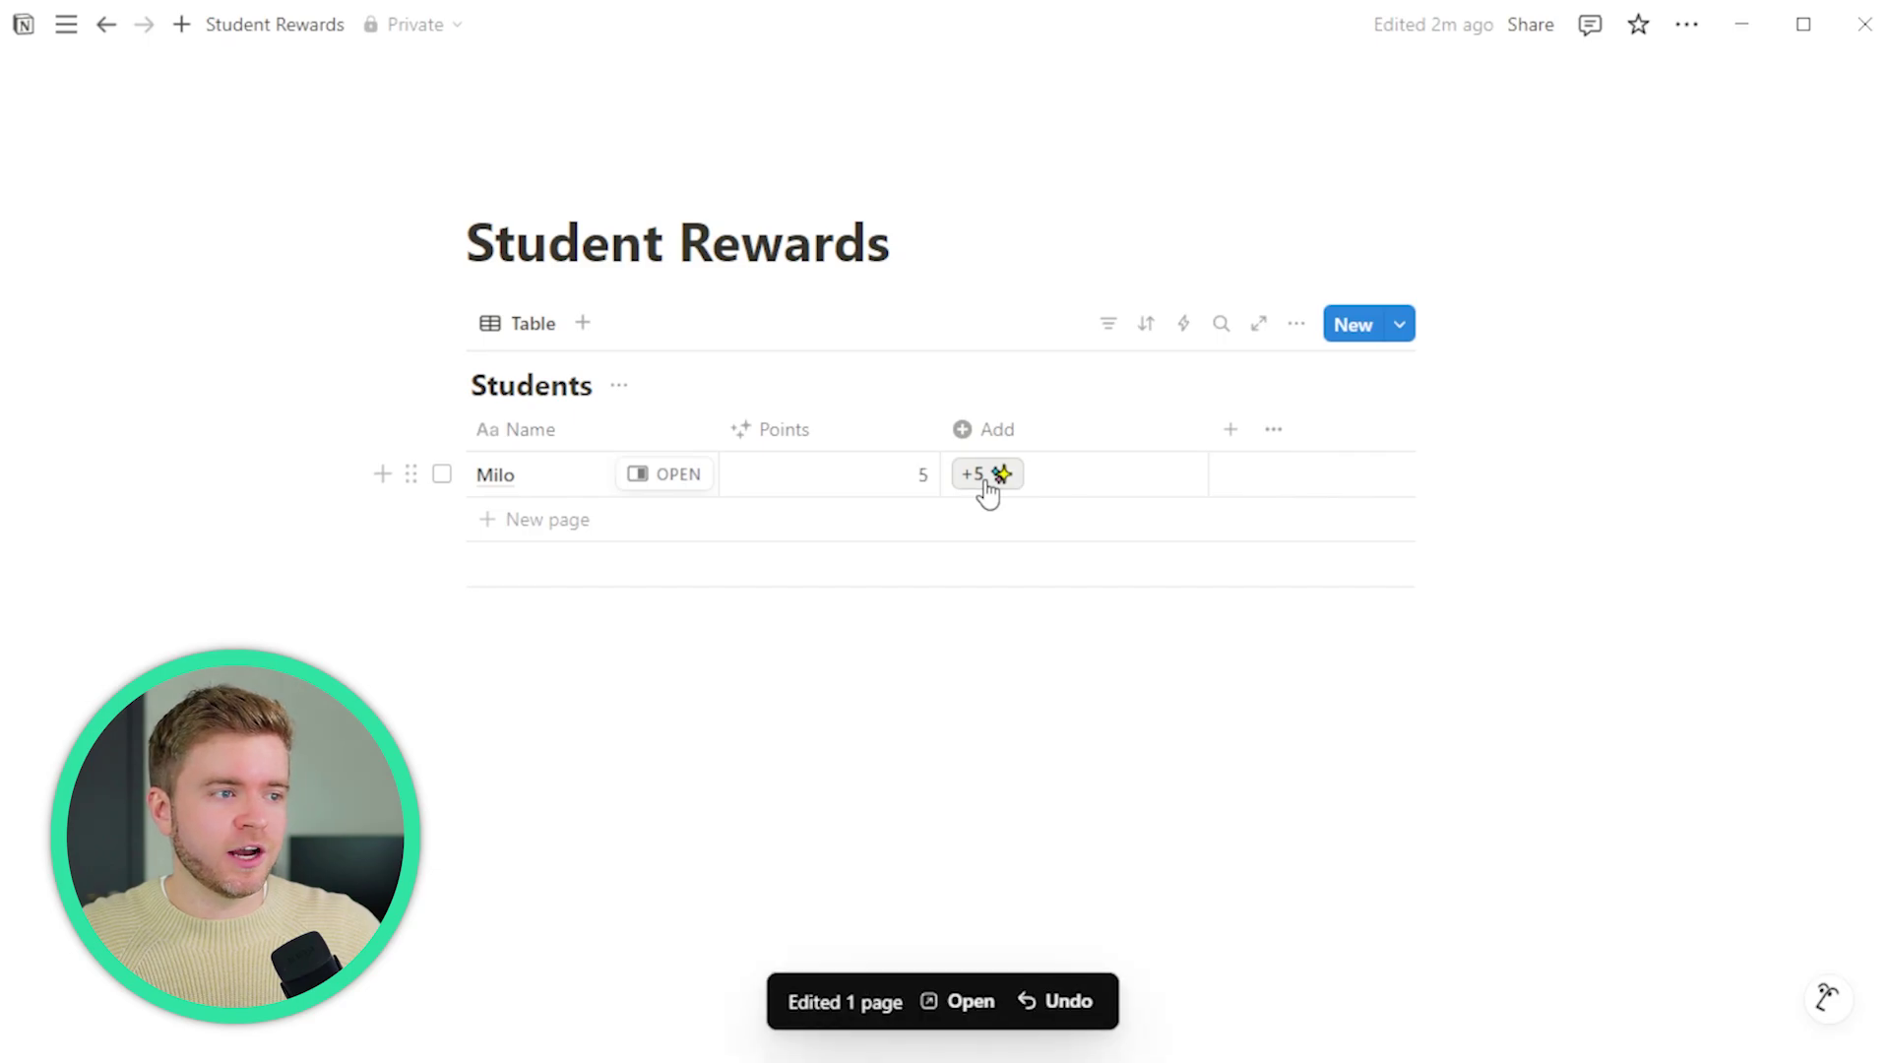
click(1017, 480)
click(1016, 481)
click(1016, 481)
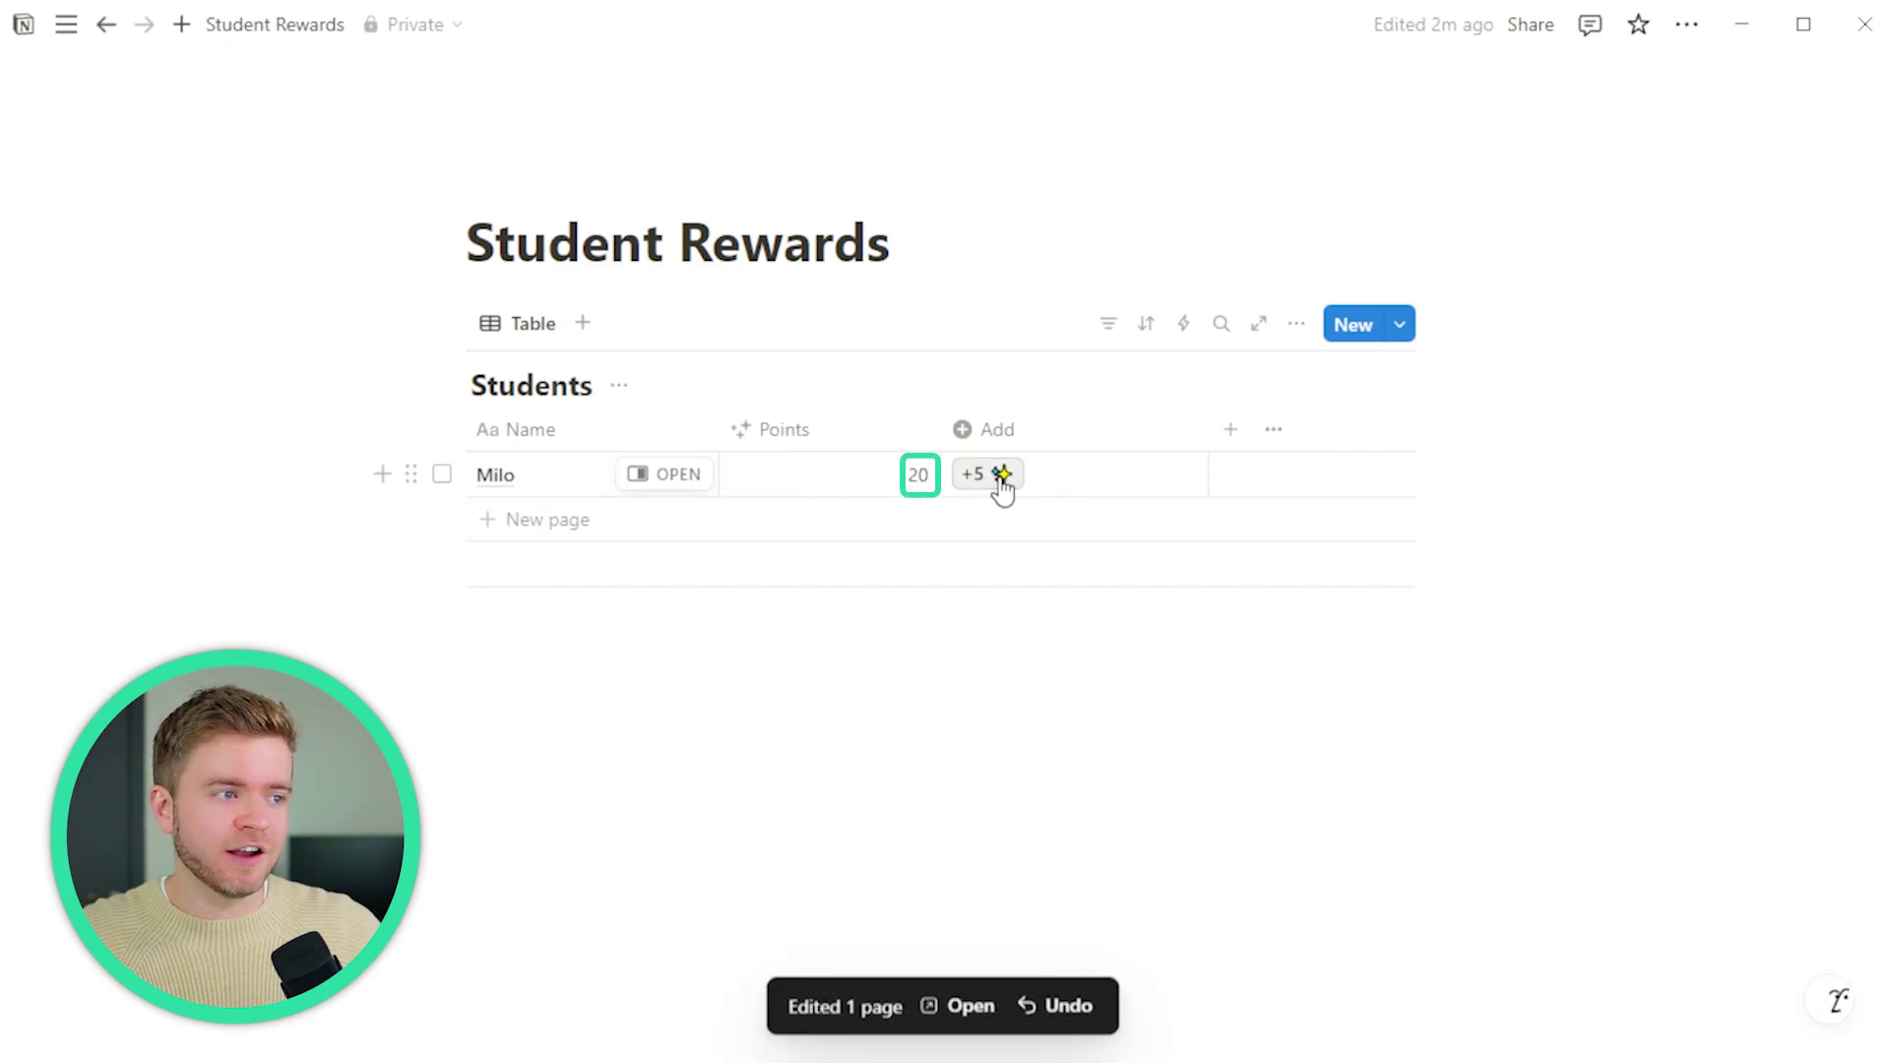
click(1016, 480)
click(1016, 481)
click(1016, 480)
click(1016, 480)
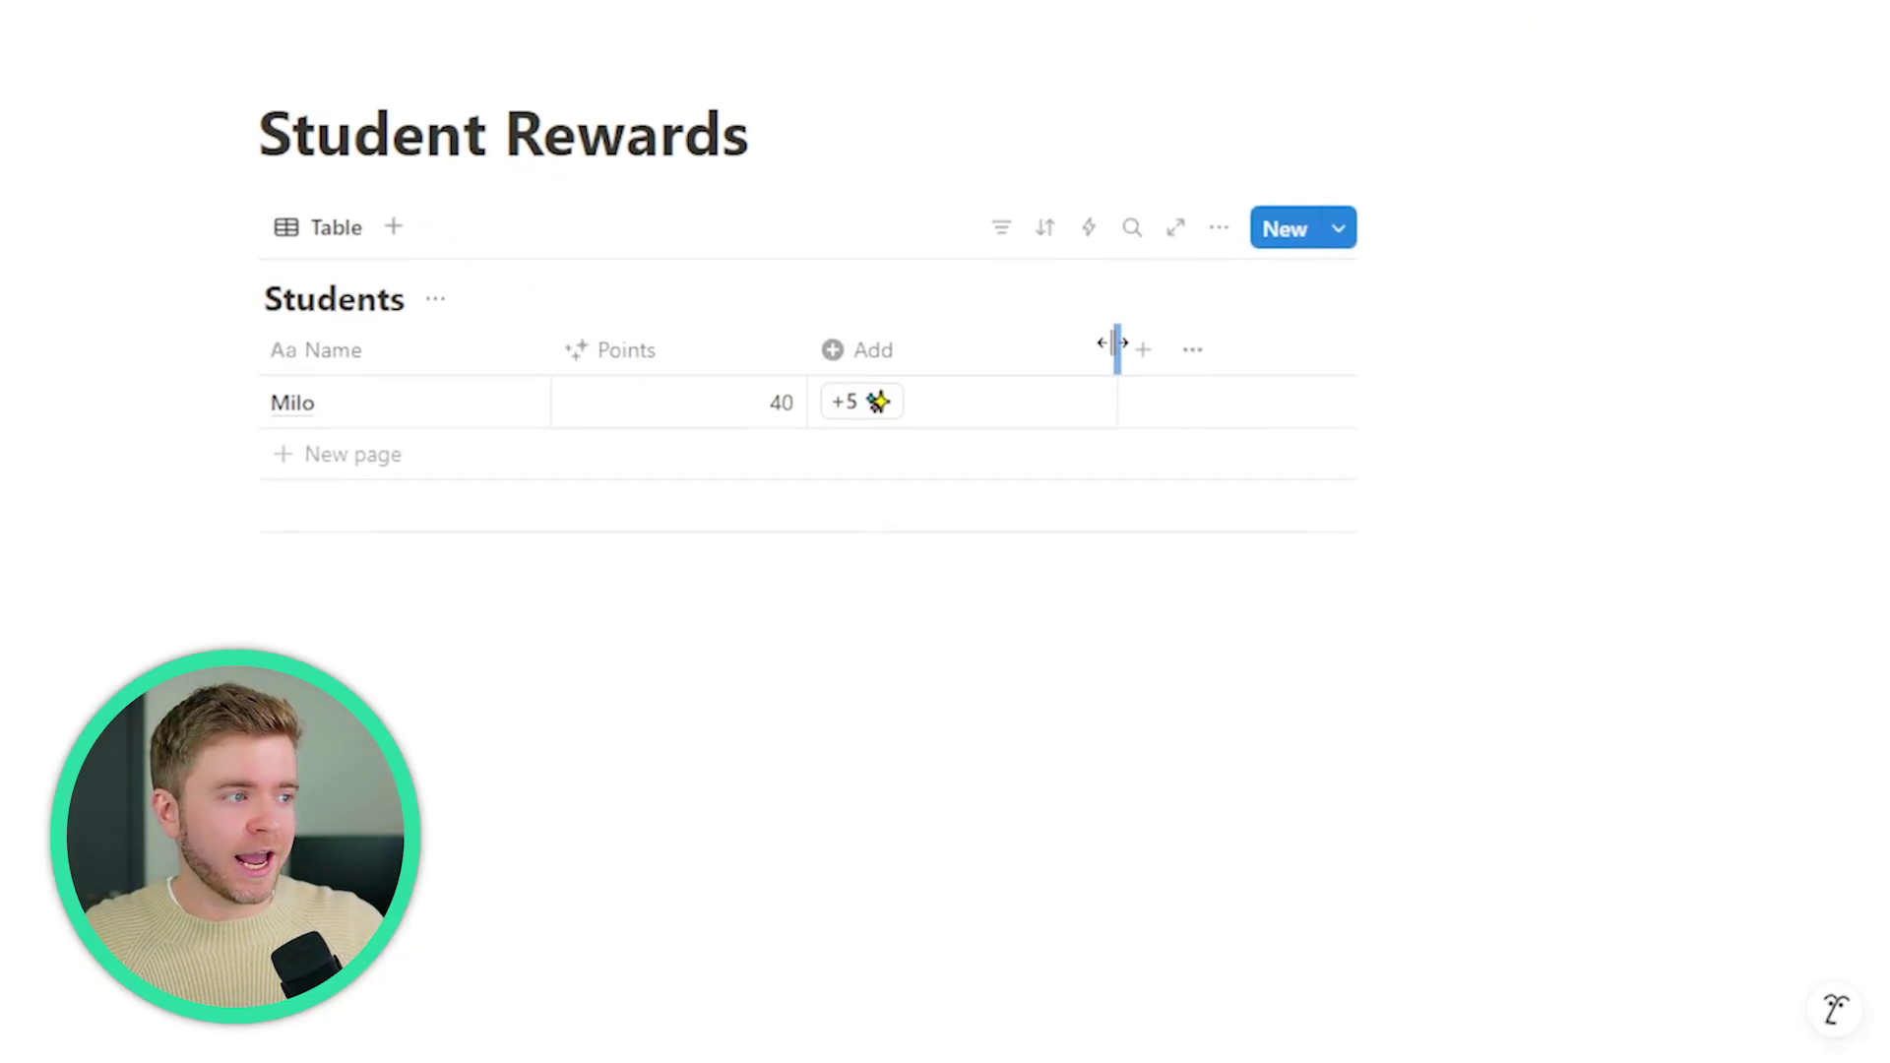
- Narrow the Add column and duplicate the property, naming the copy "Remove"
drag(1115, 344, 992, 353)
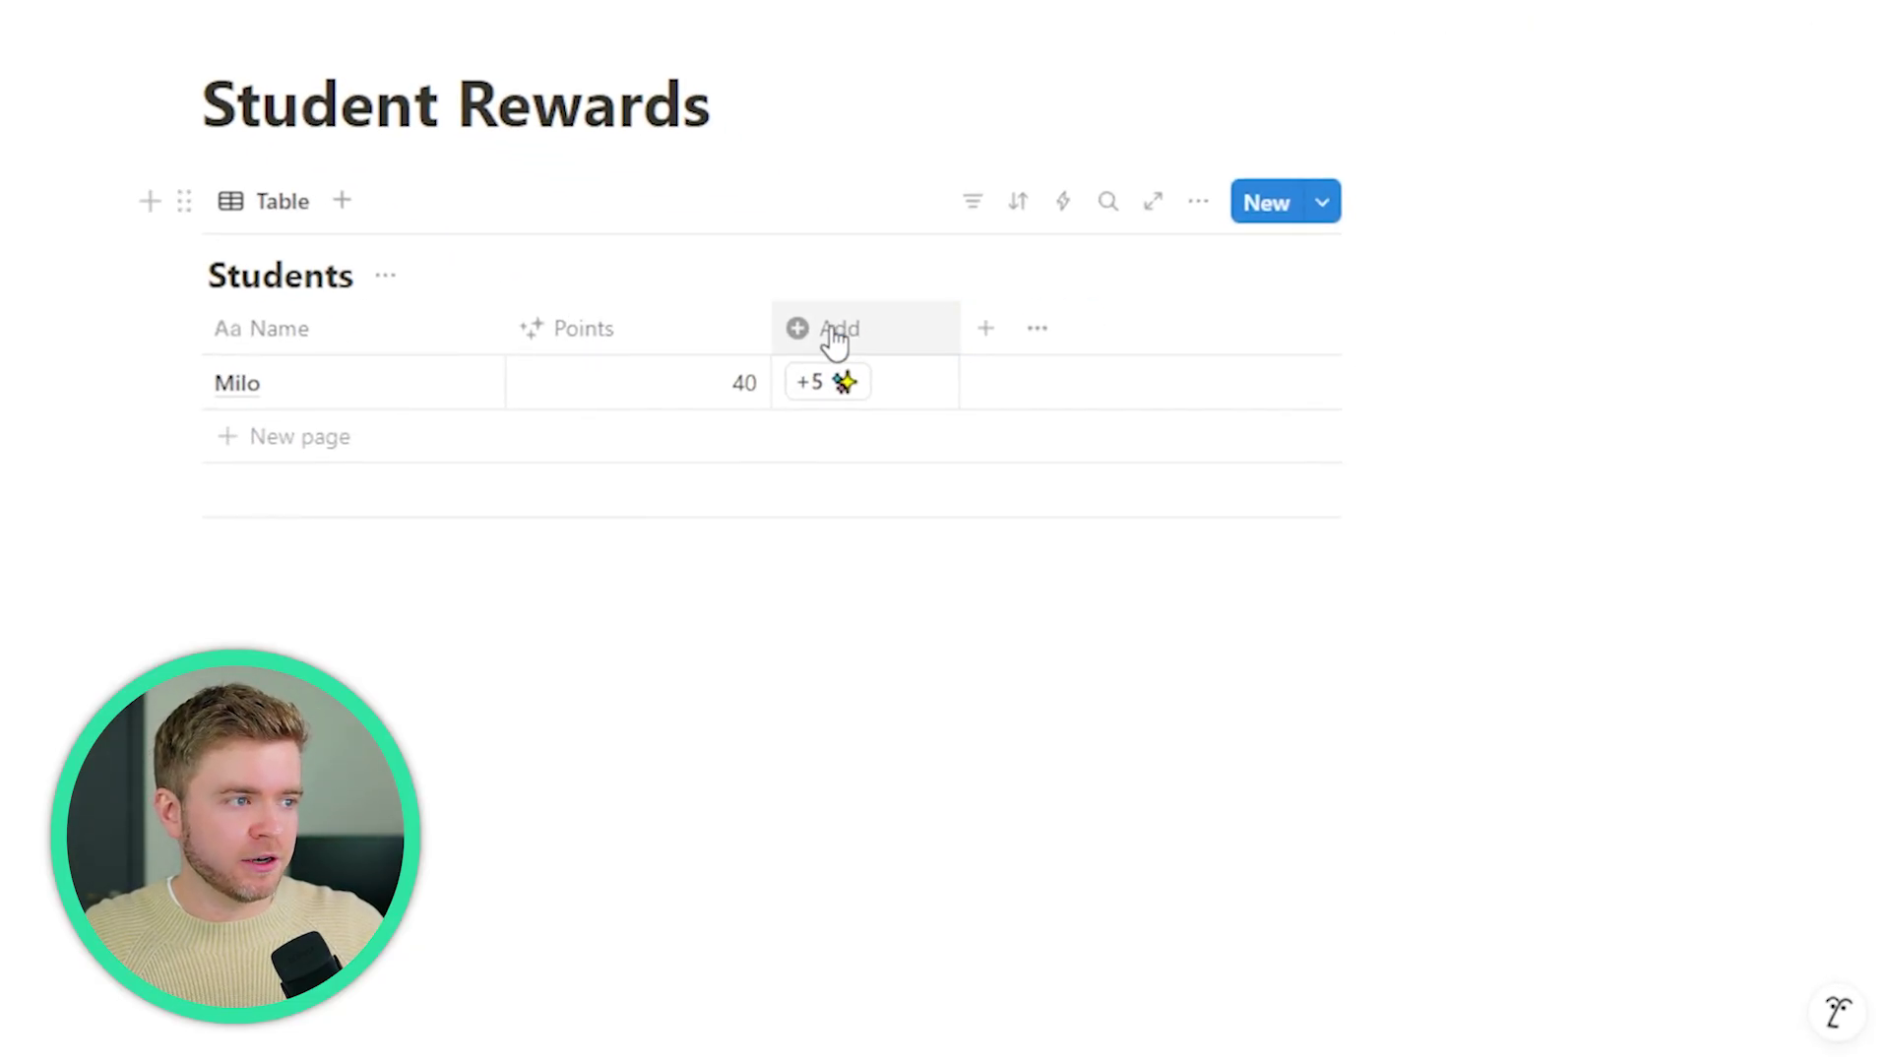
click(886, 352)
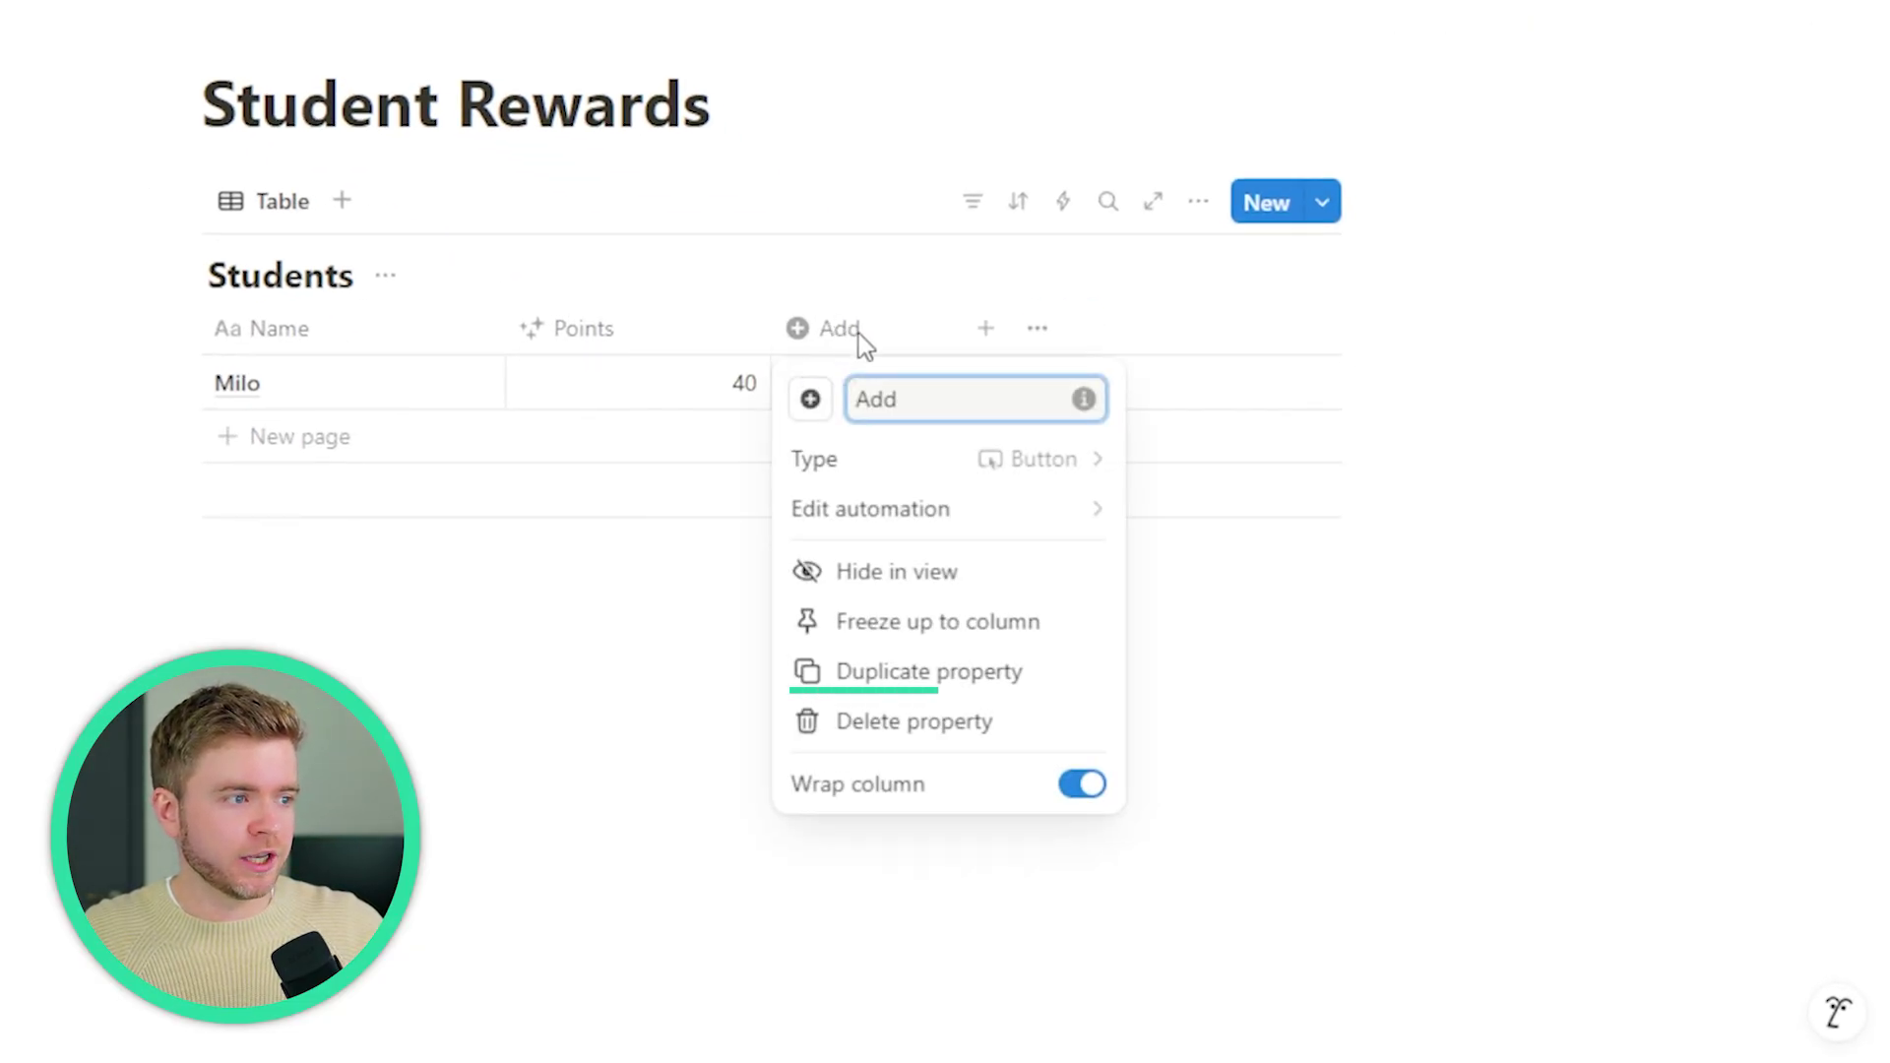
click(979, 673)
click(1028, 329)
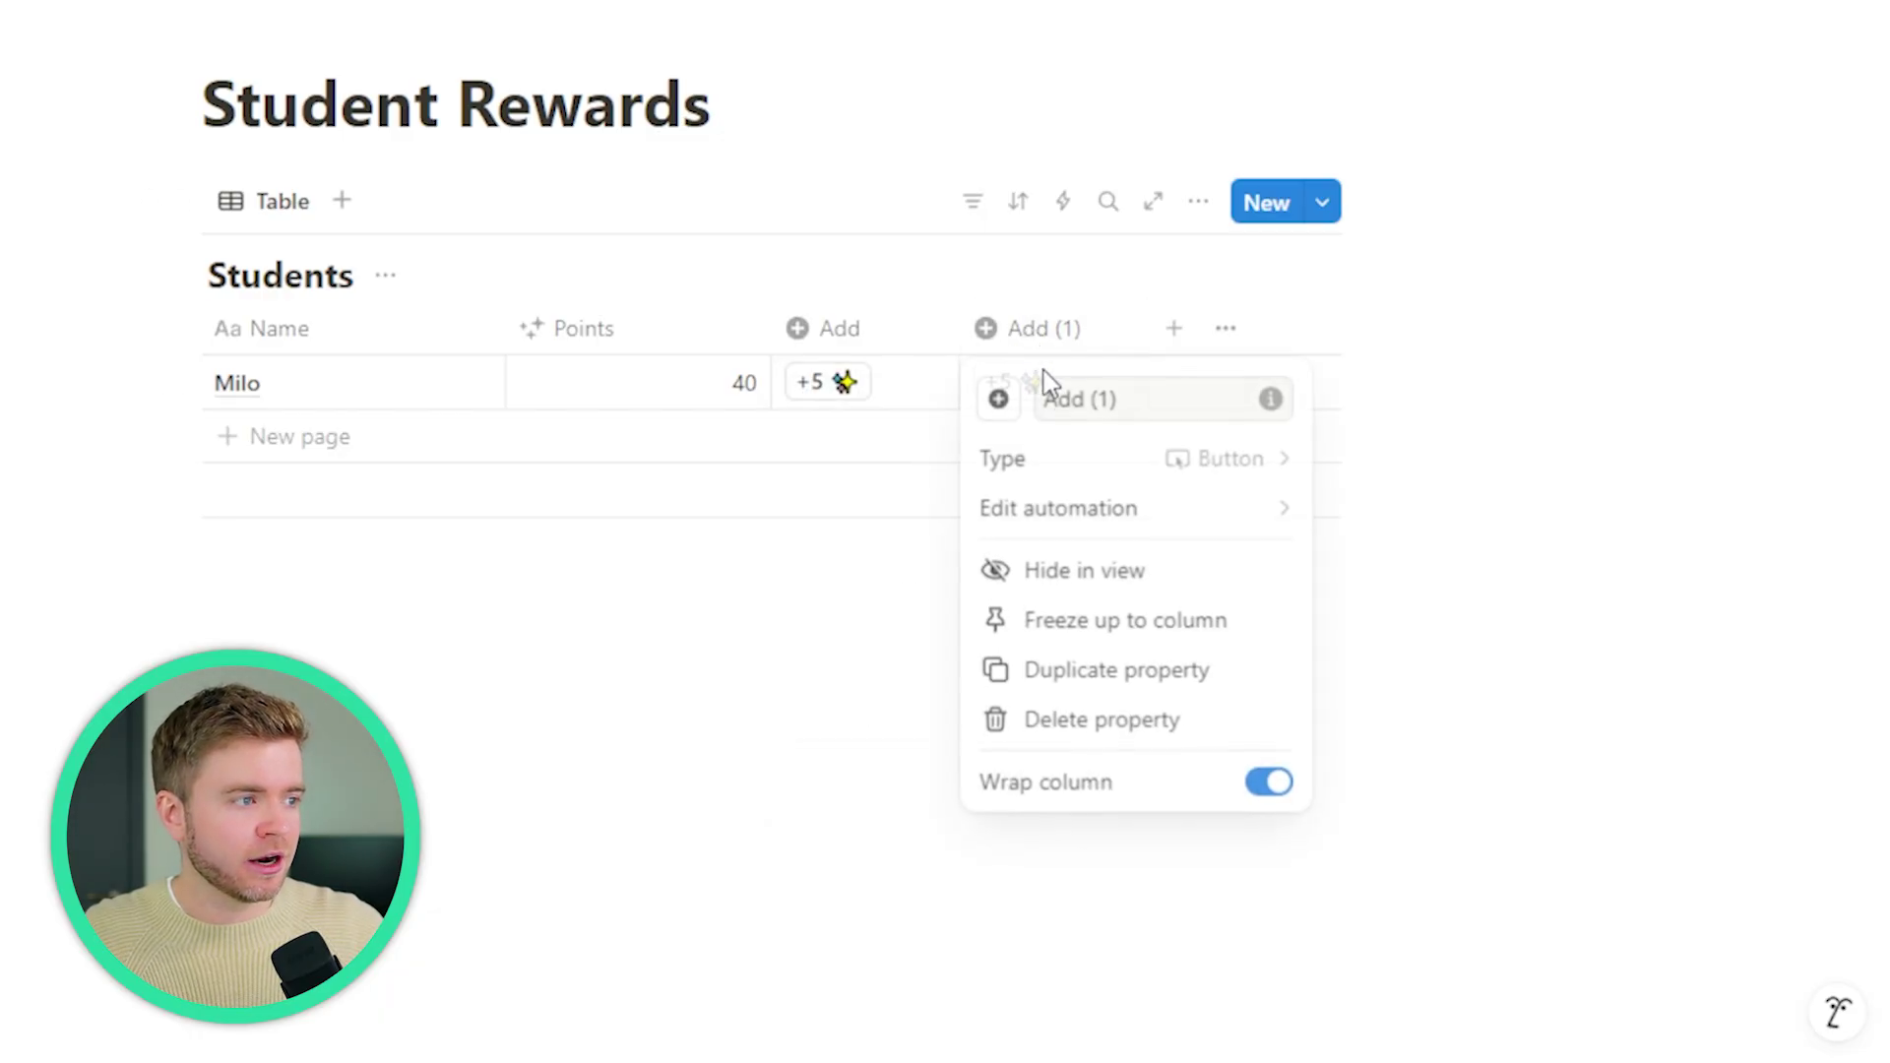
text(Remove)
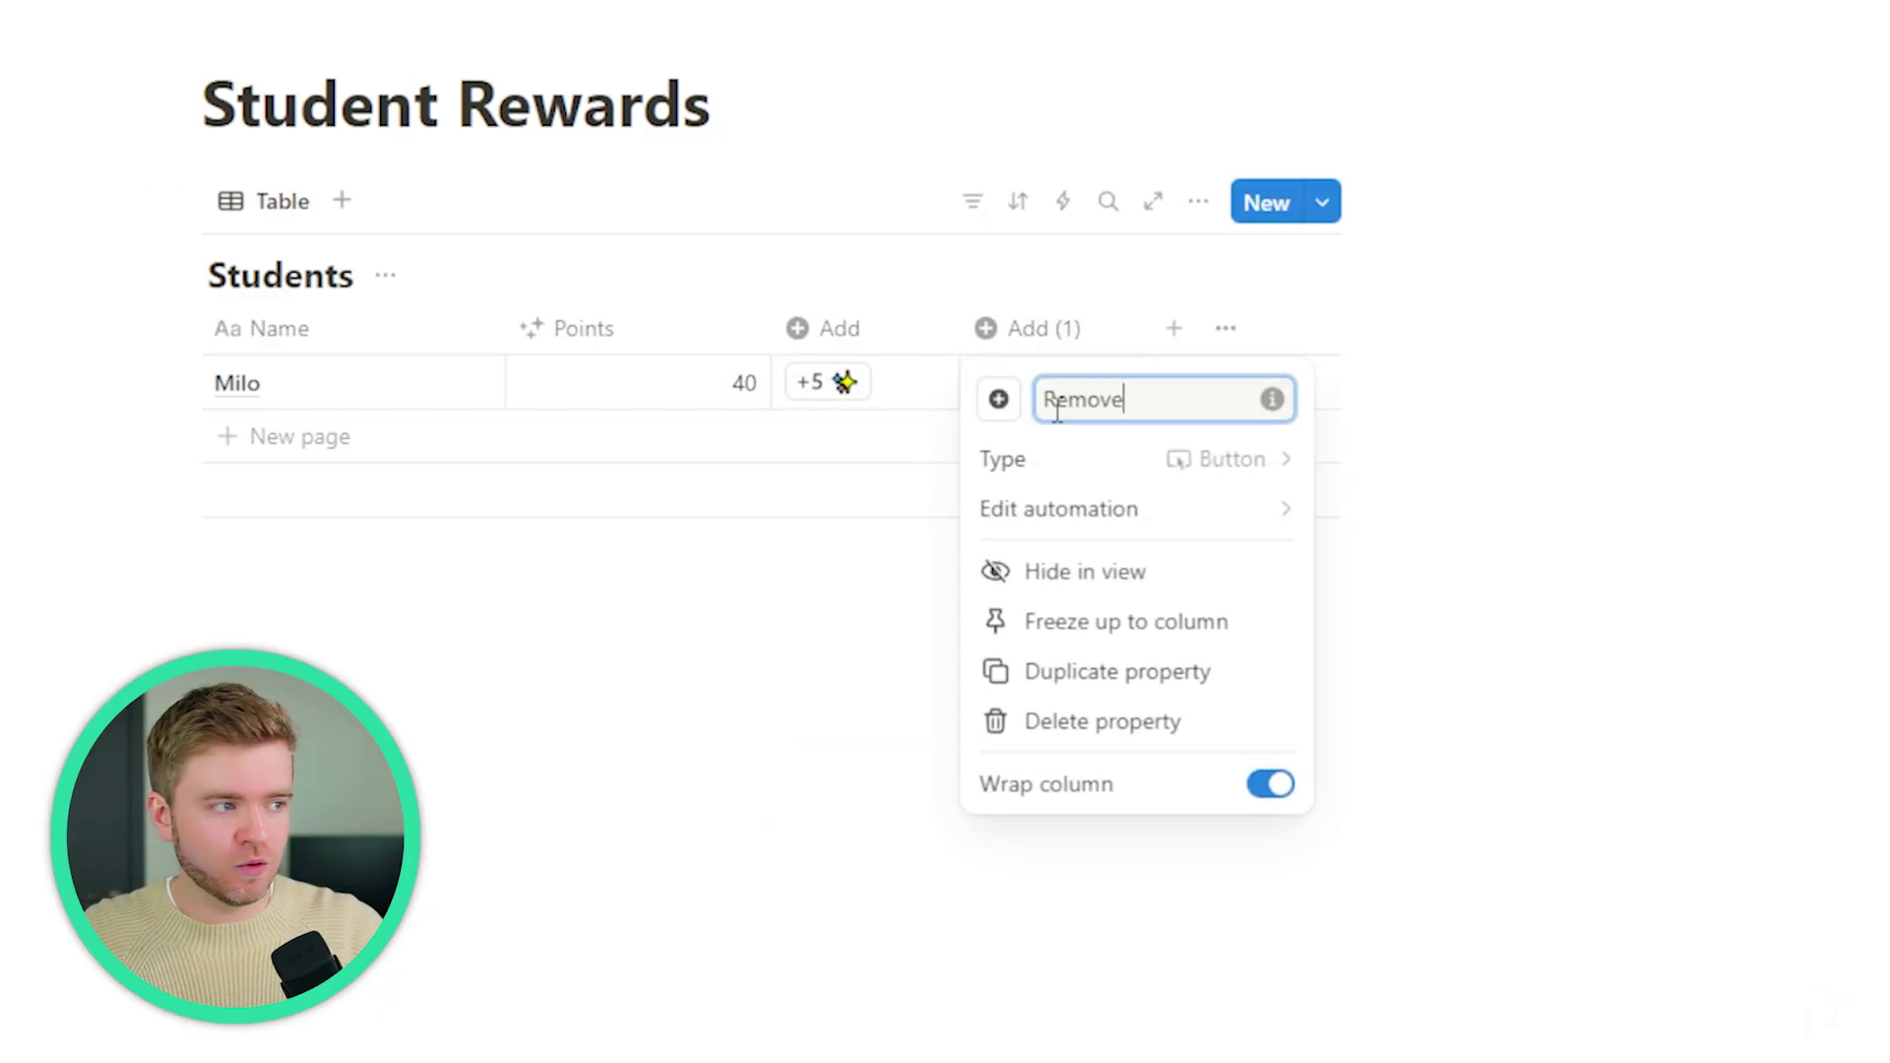
- Find a minus icon and set the minus circle as the Remove property's icon
click(992, 408)
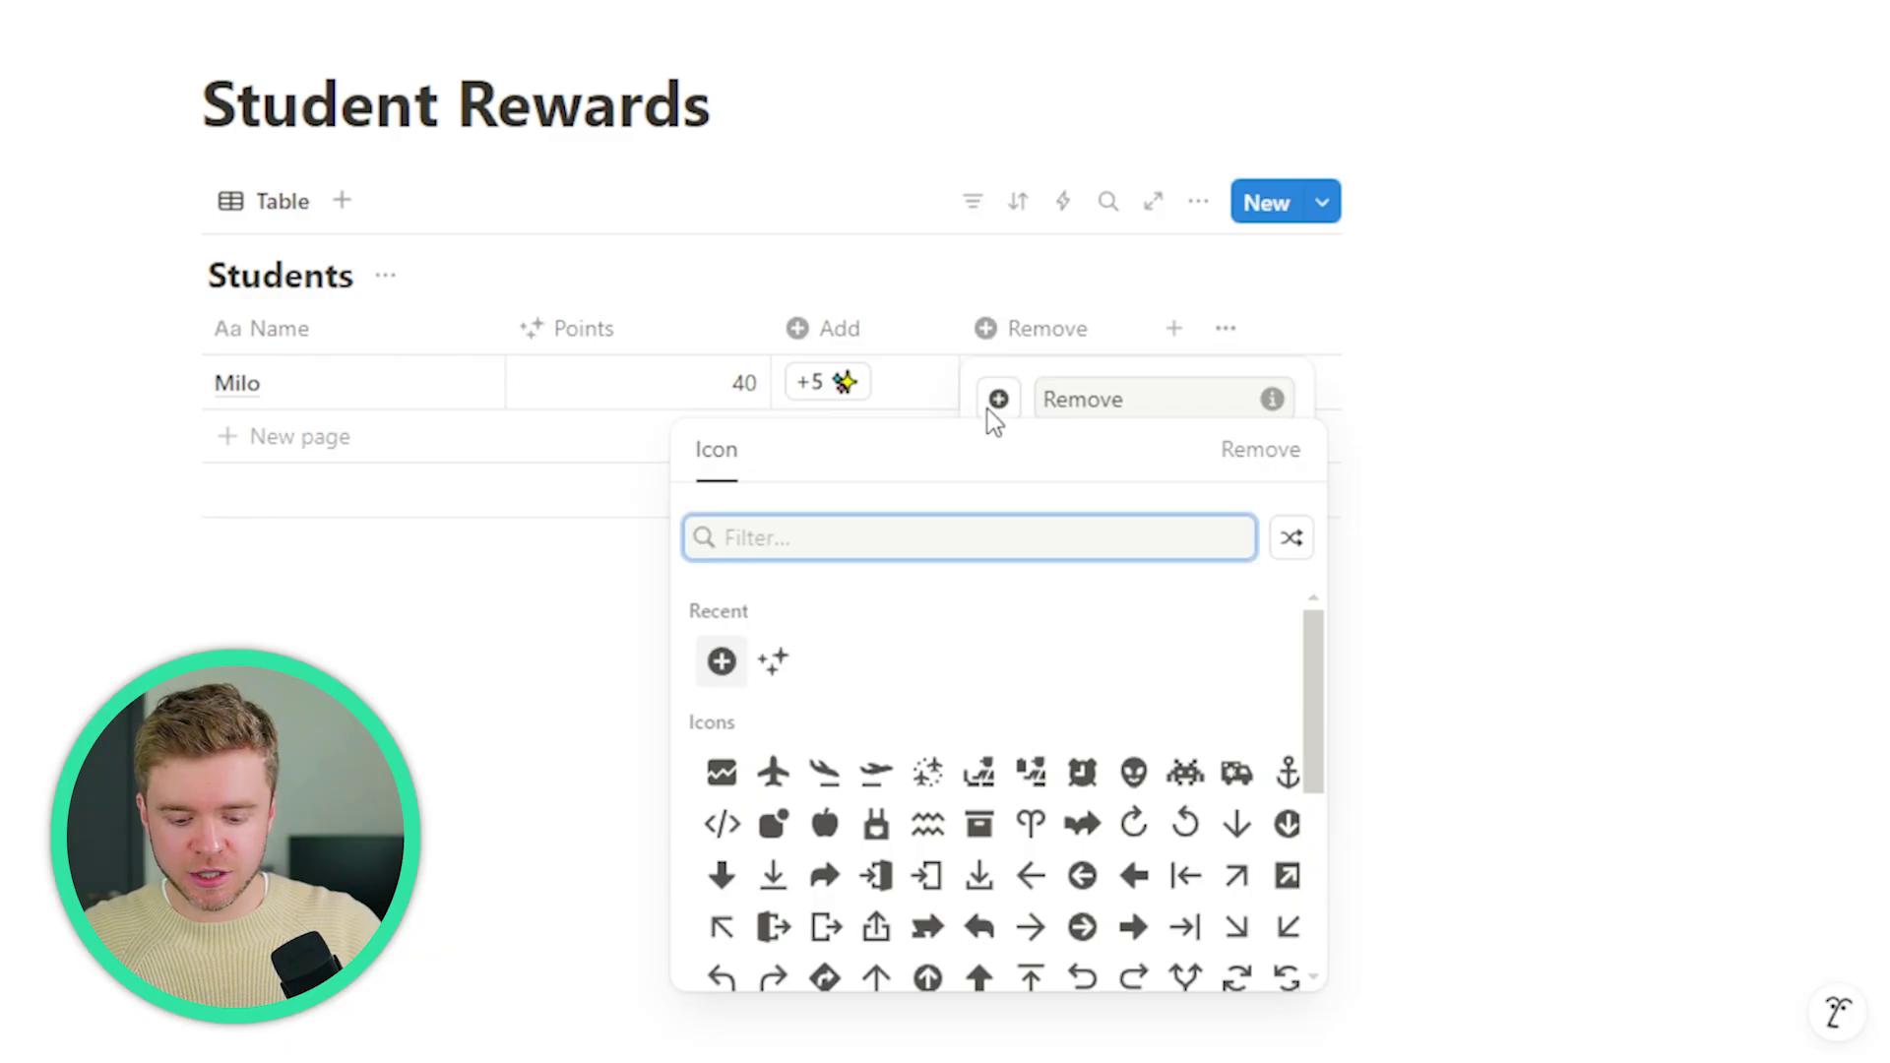
text(minus)
click(773, 614)
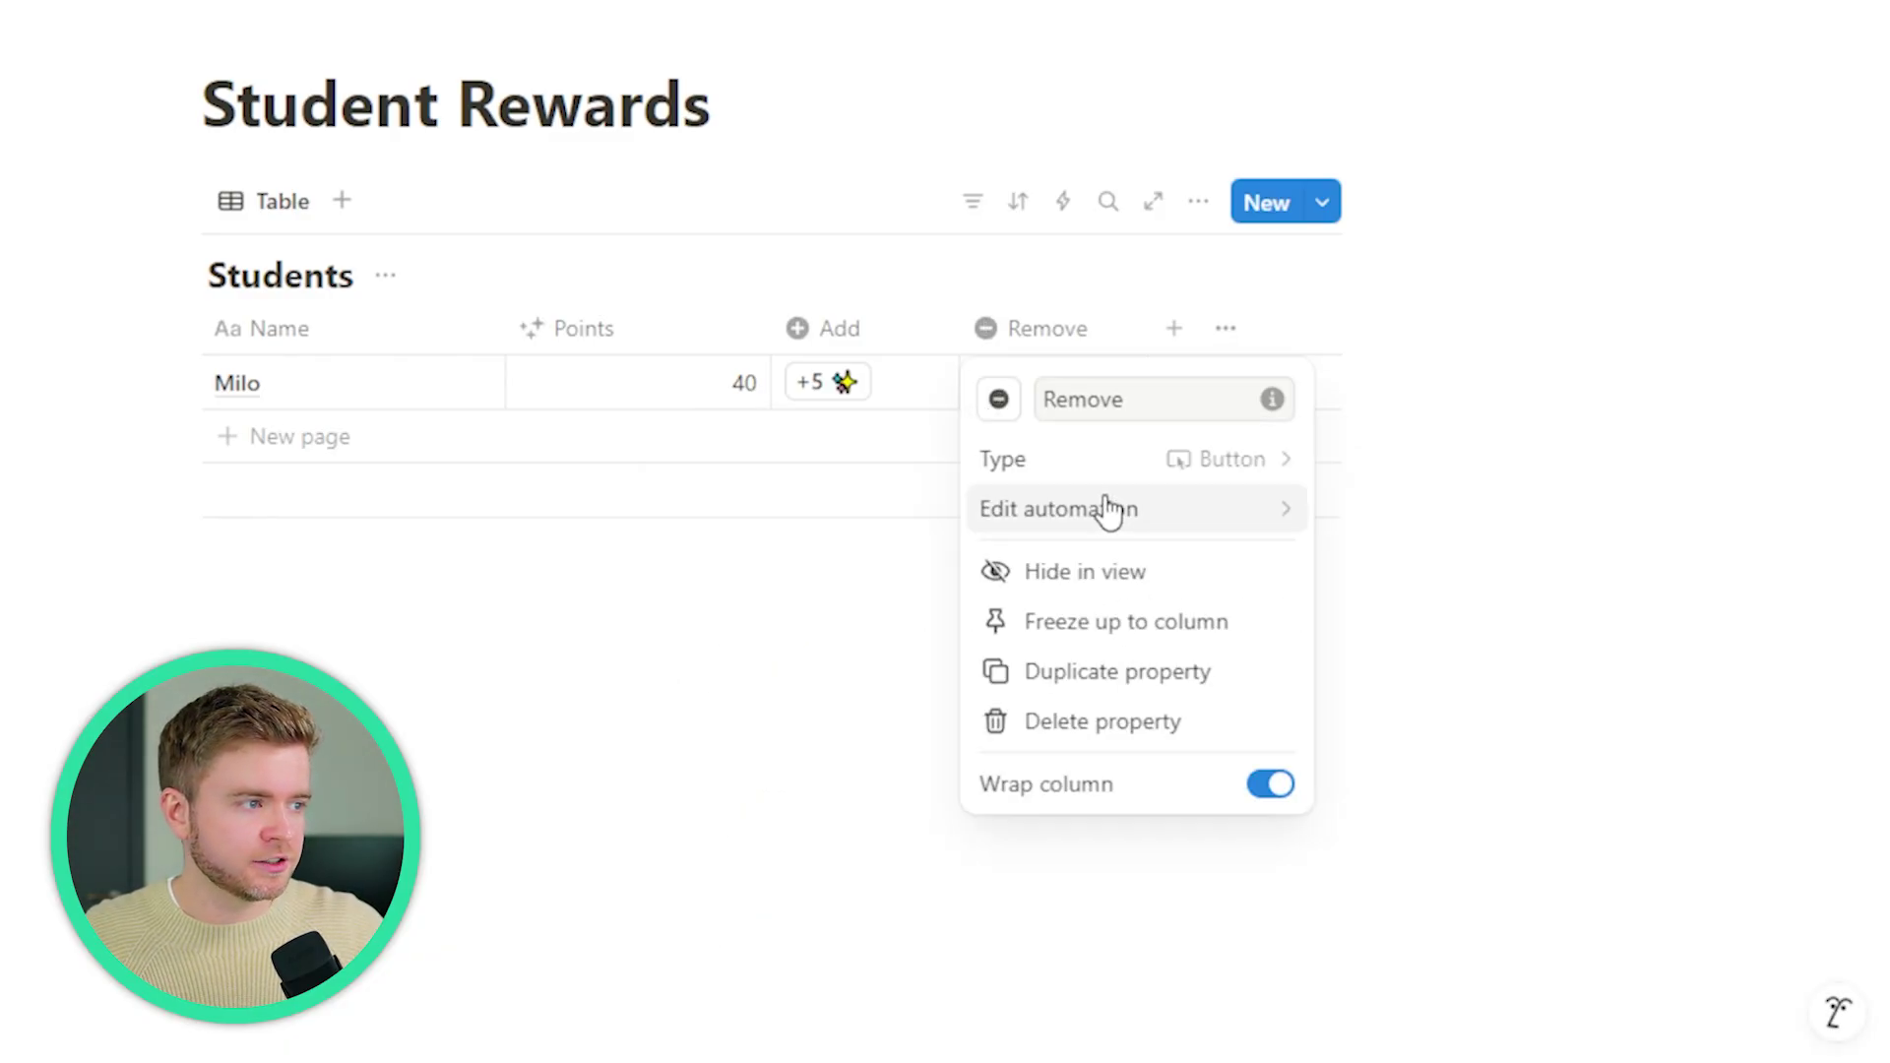
- Change the Points formula in the Remove button's automation to This page.Points-5 and save the formula
click(1133, 514)
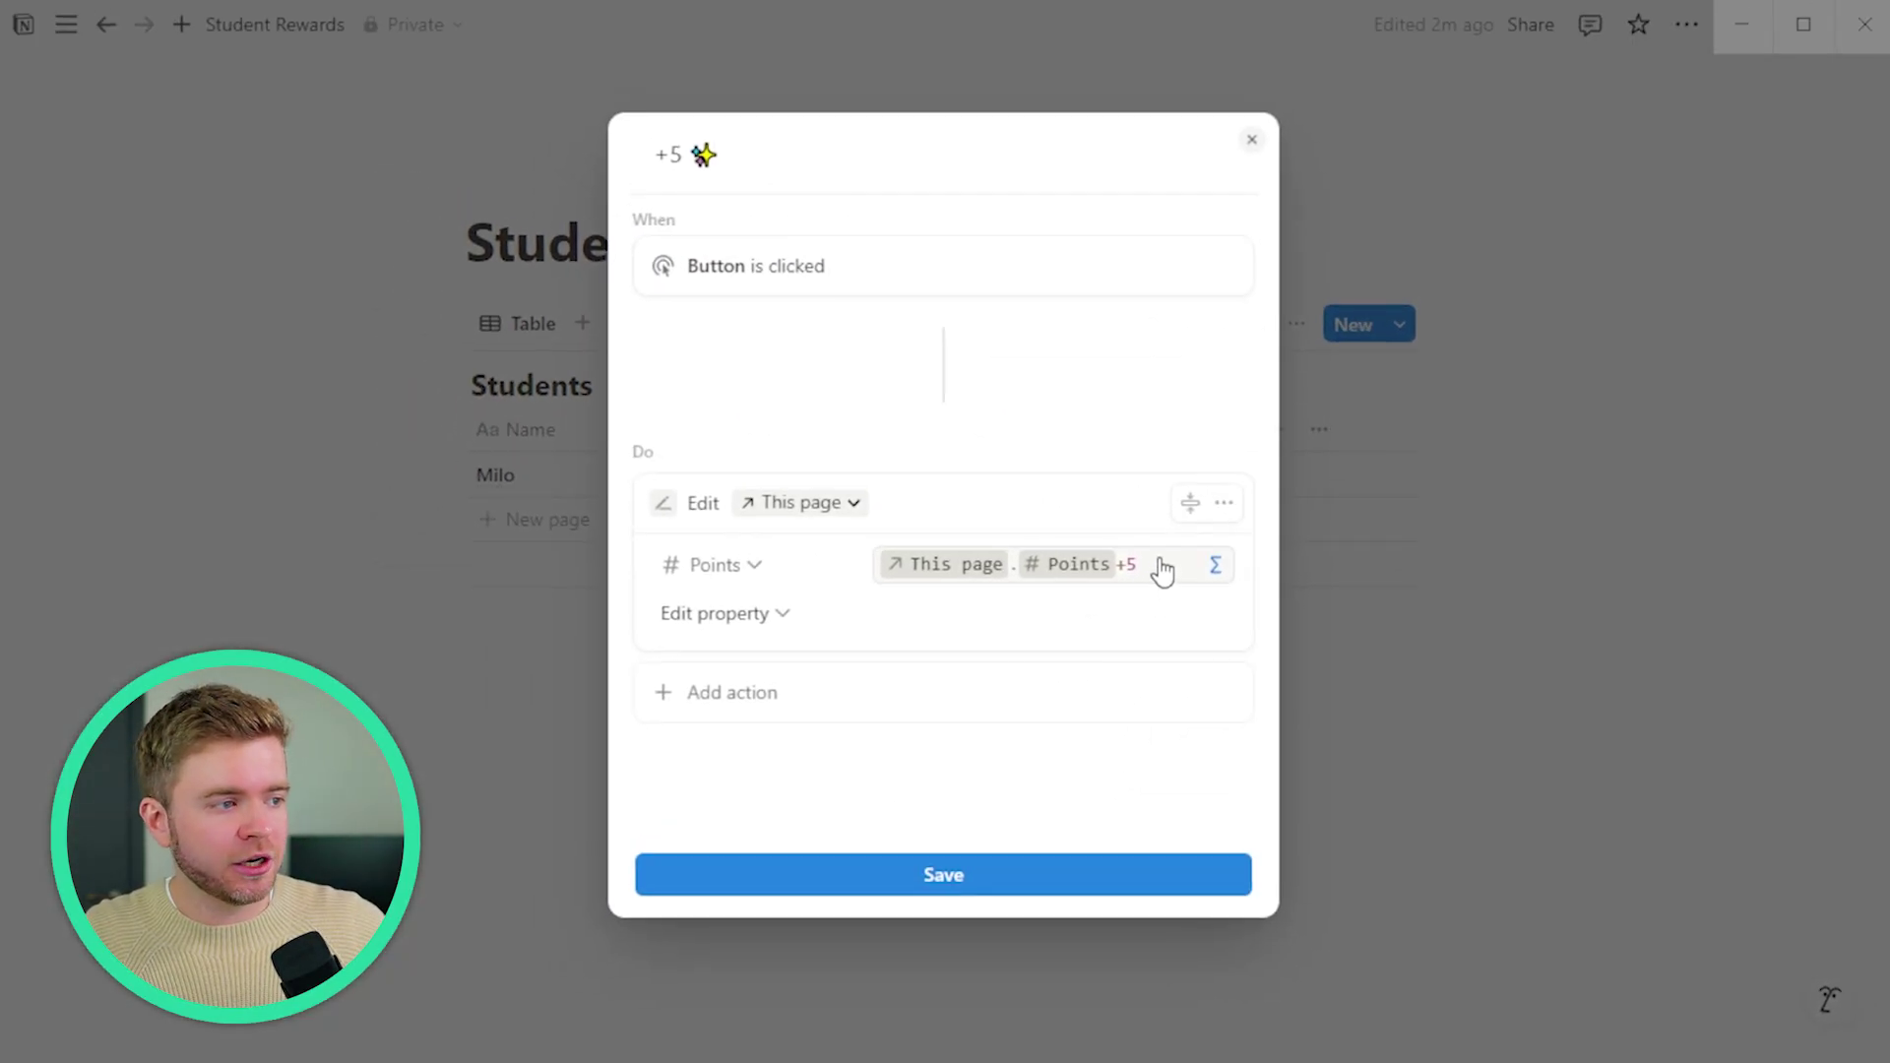
click(1140, 566)
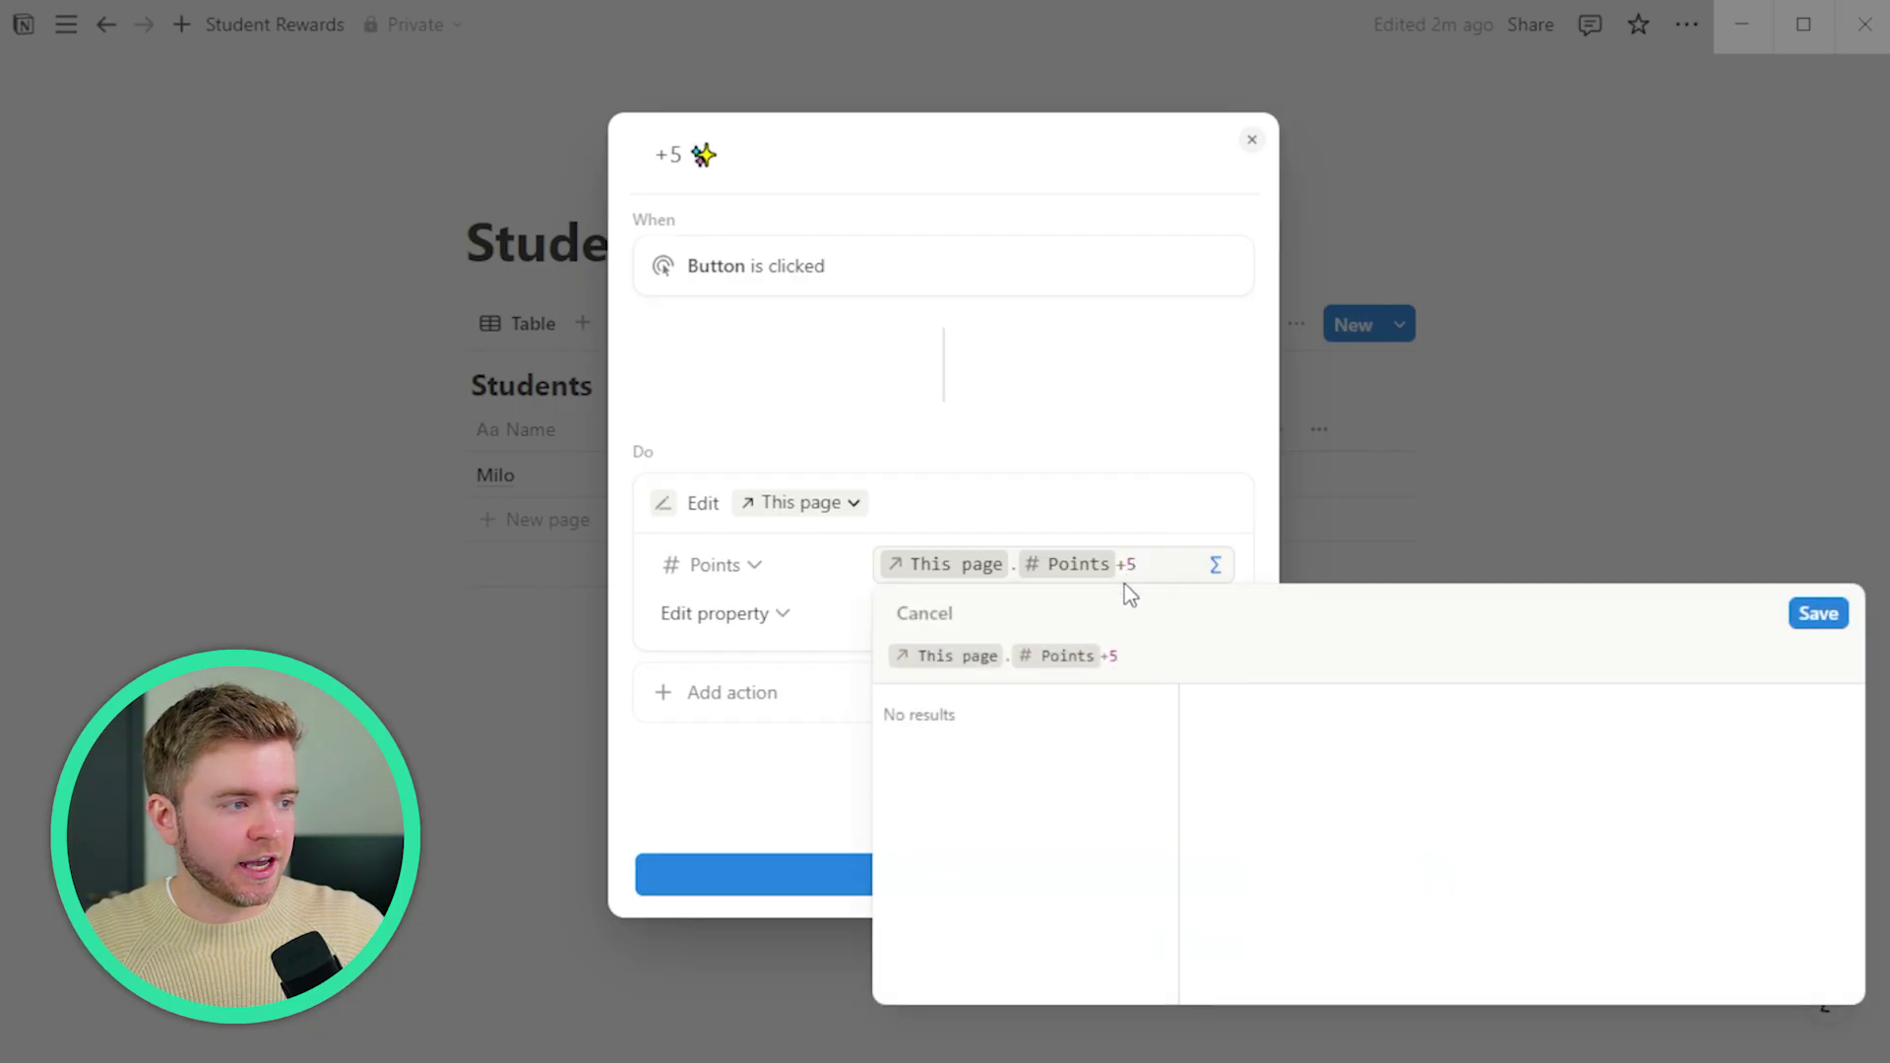
click(1111, 658)
key(BackSpace)
text(-)
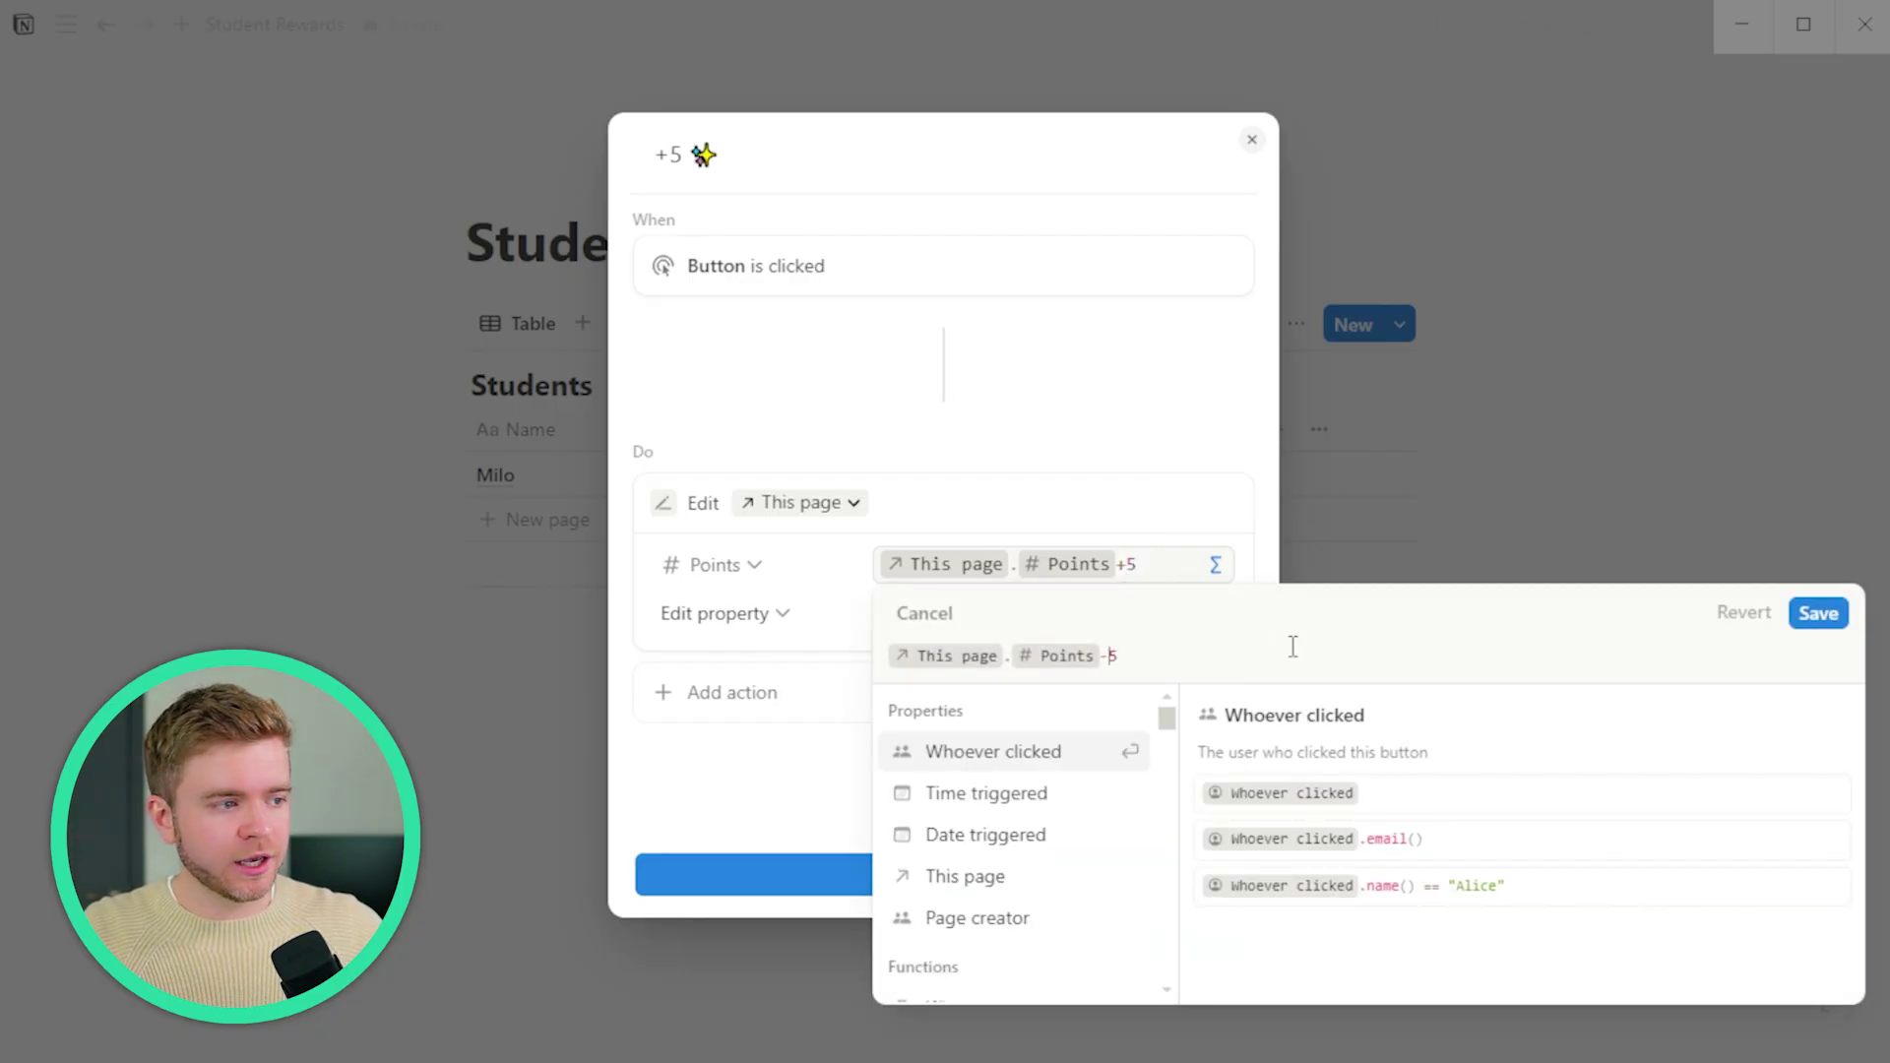
click(1817, 615)
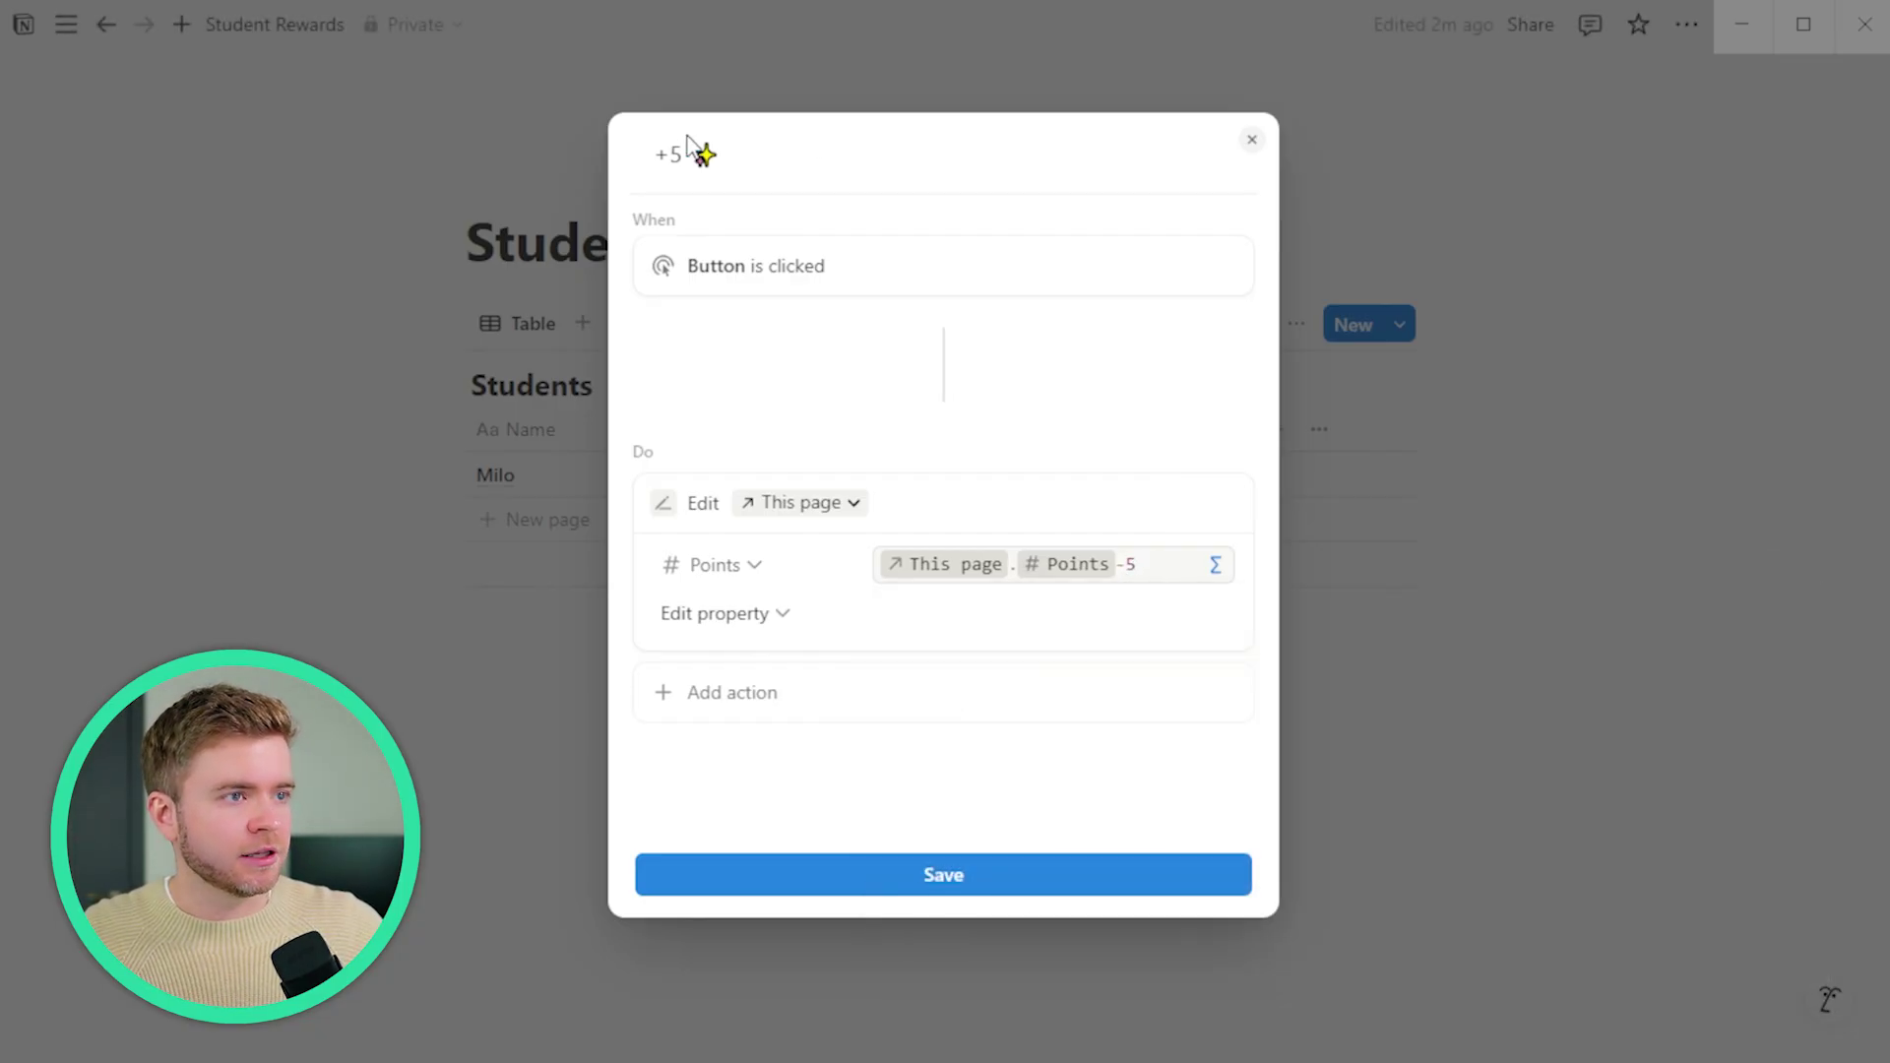
- Change the Remove button's label to "-5" followed by the sparkles emoji and save its automation
key(BackSpace)
text(-)
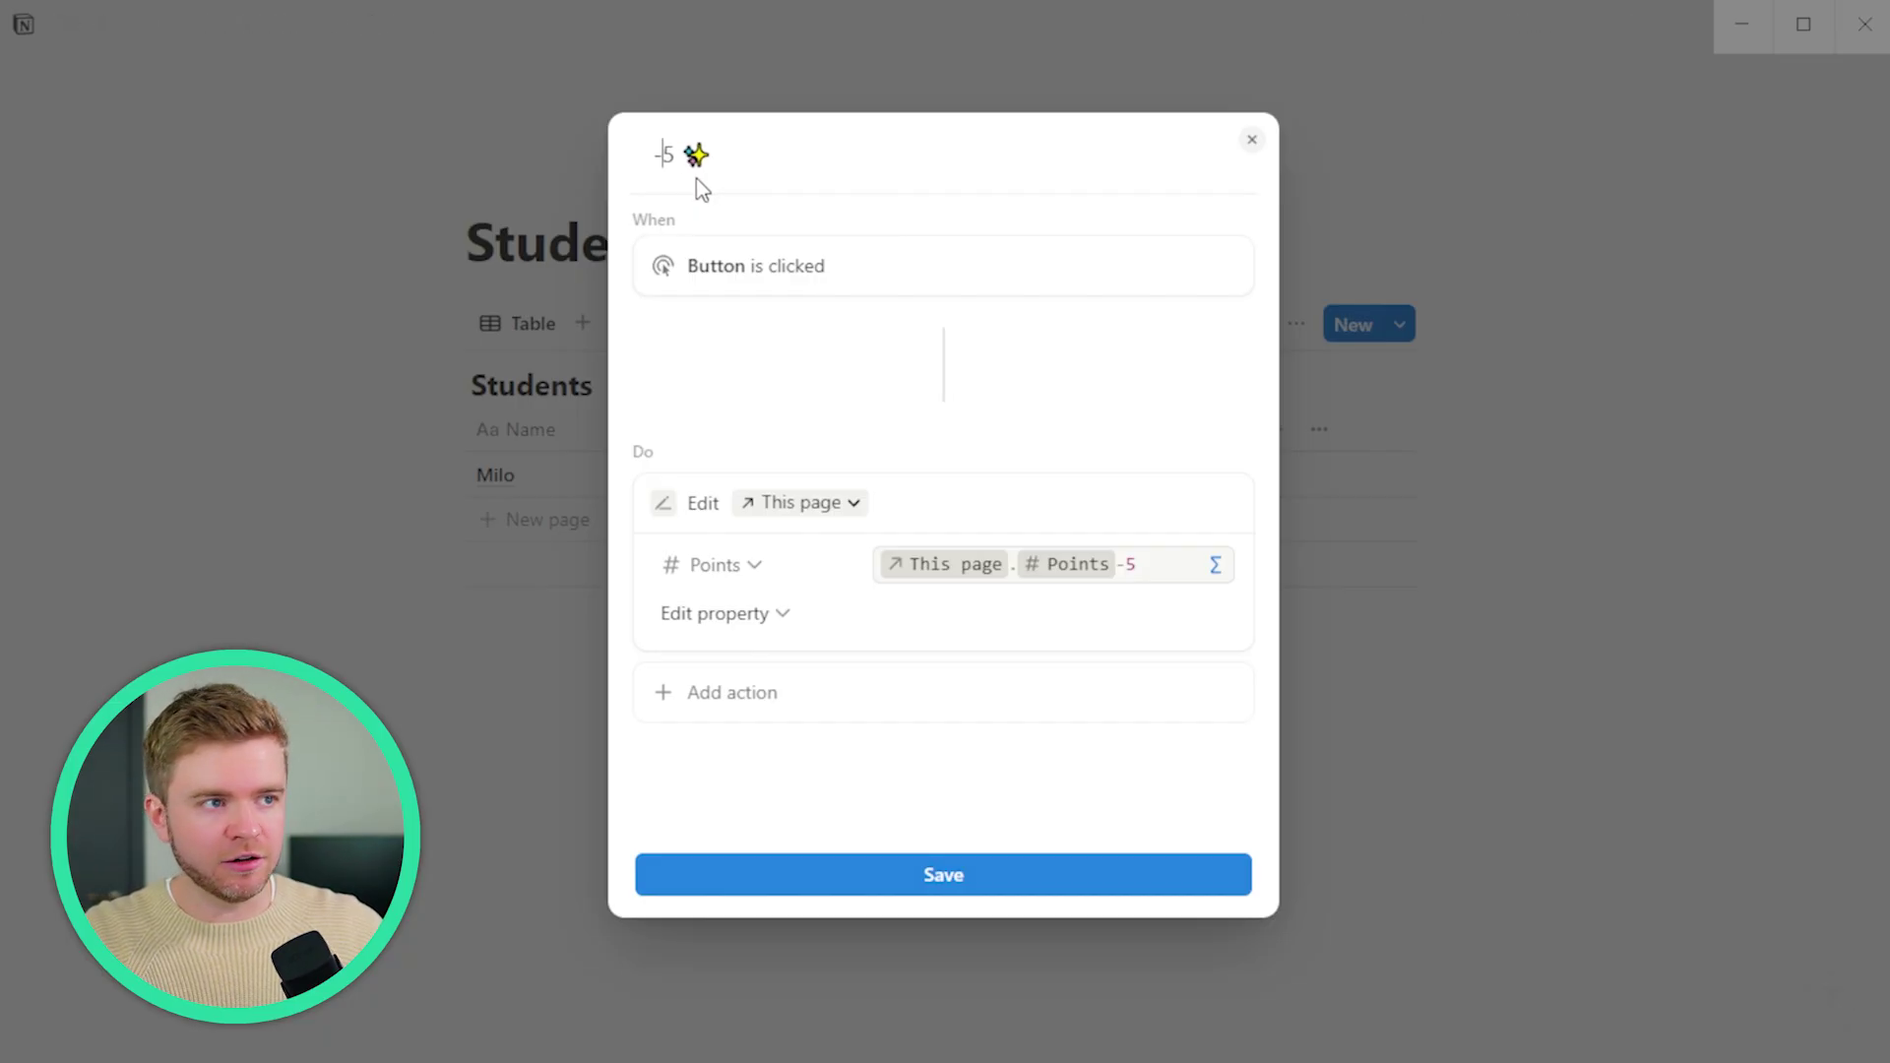
click(930, 879)
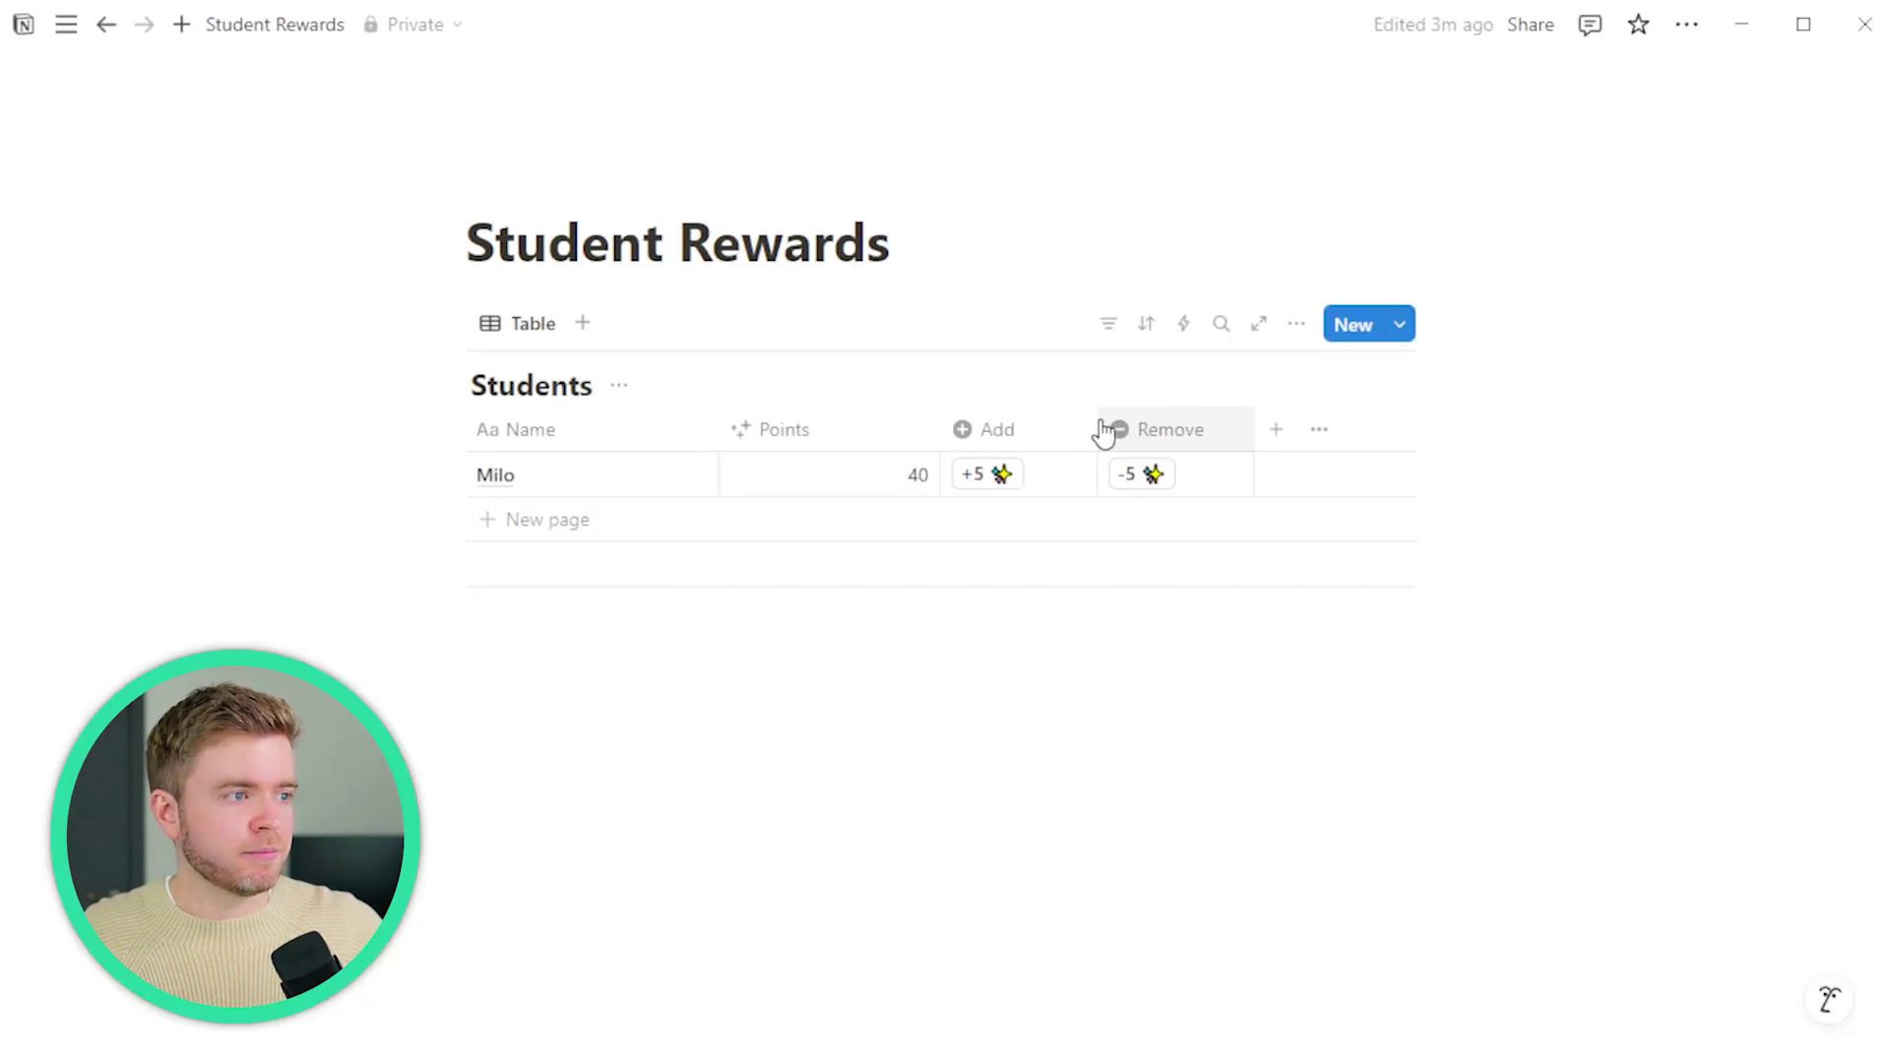
- Narrow the Add and Remove columns and test the -5 button on the student's row
drag(1096, 428, 1076, 427)
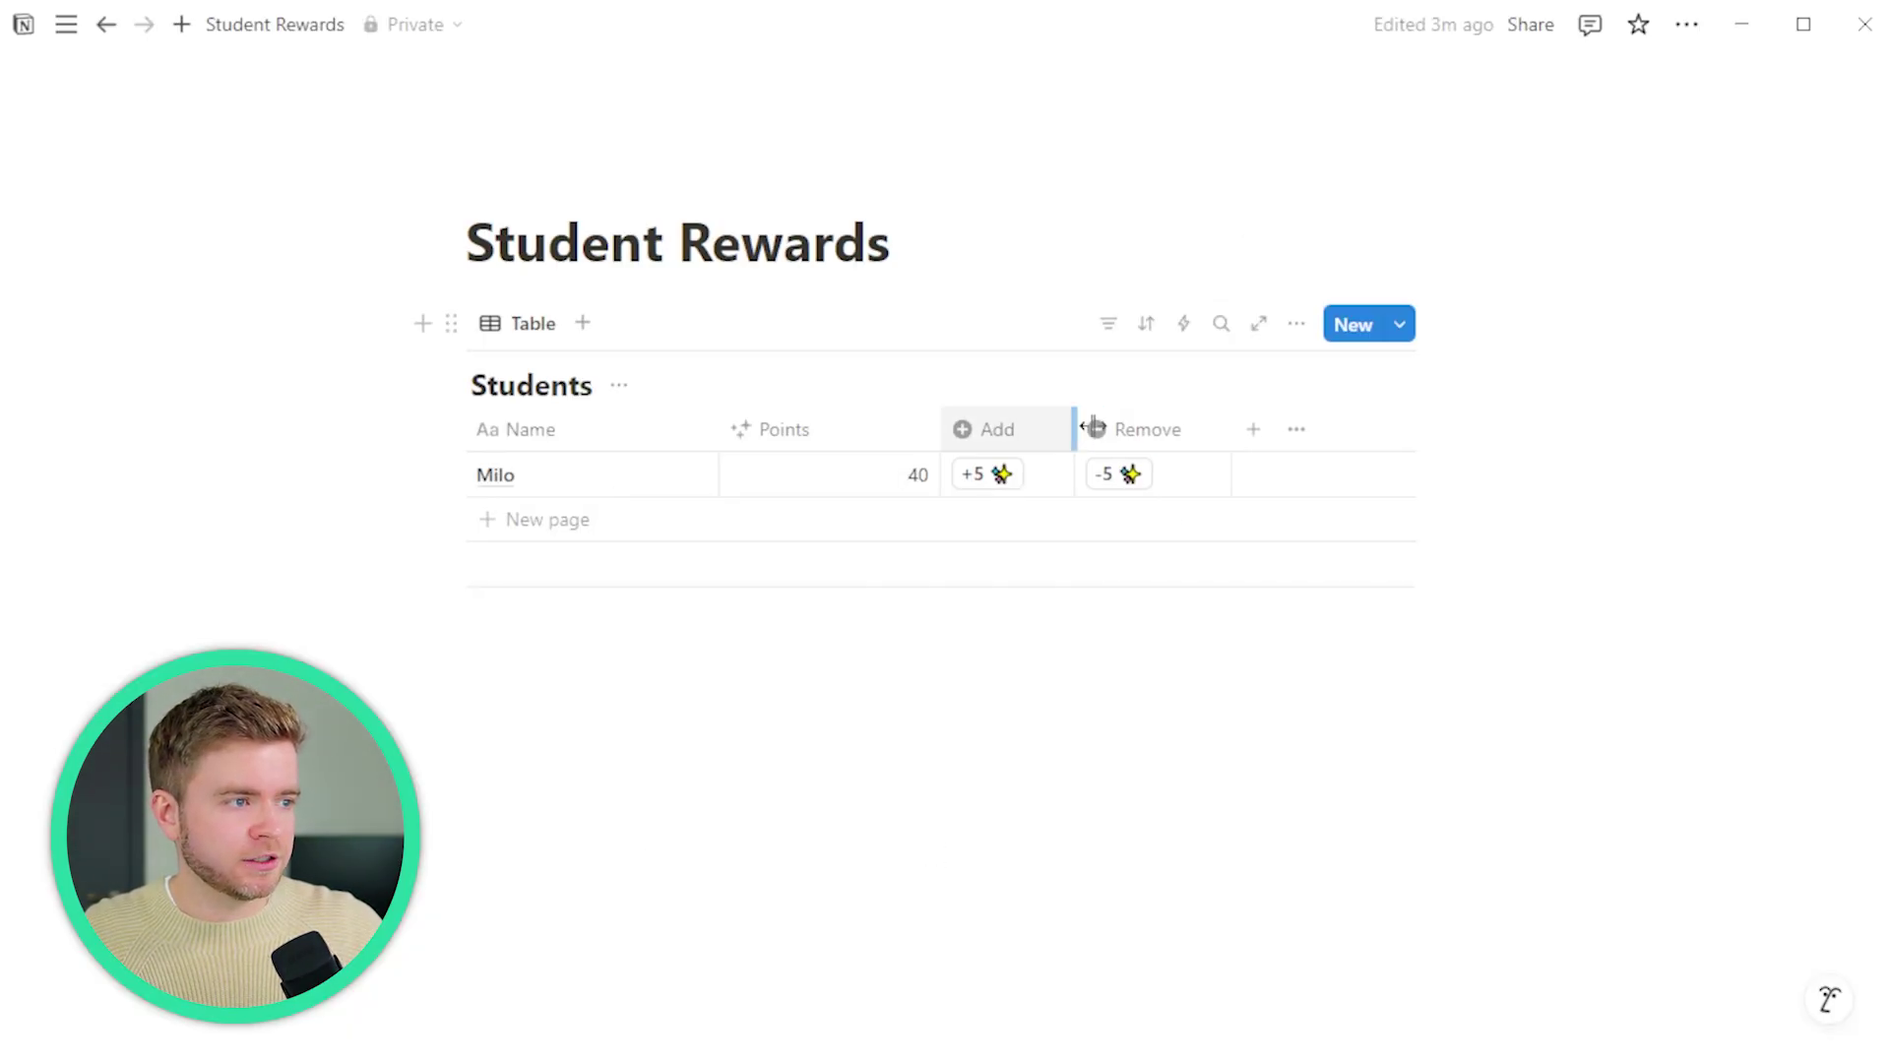
drag(1230, 438, 1208, 430)
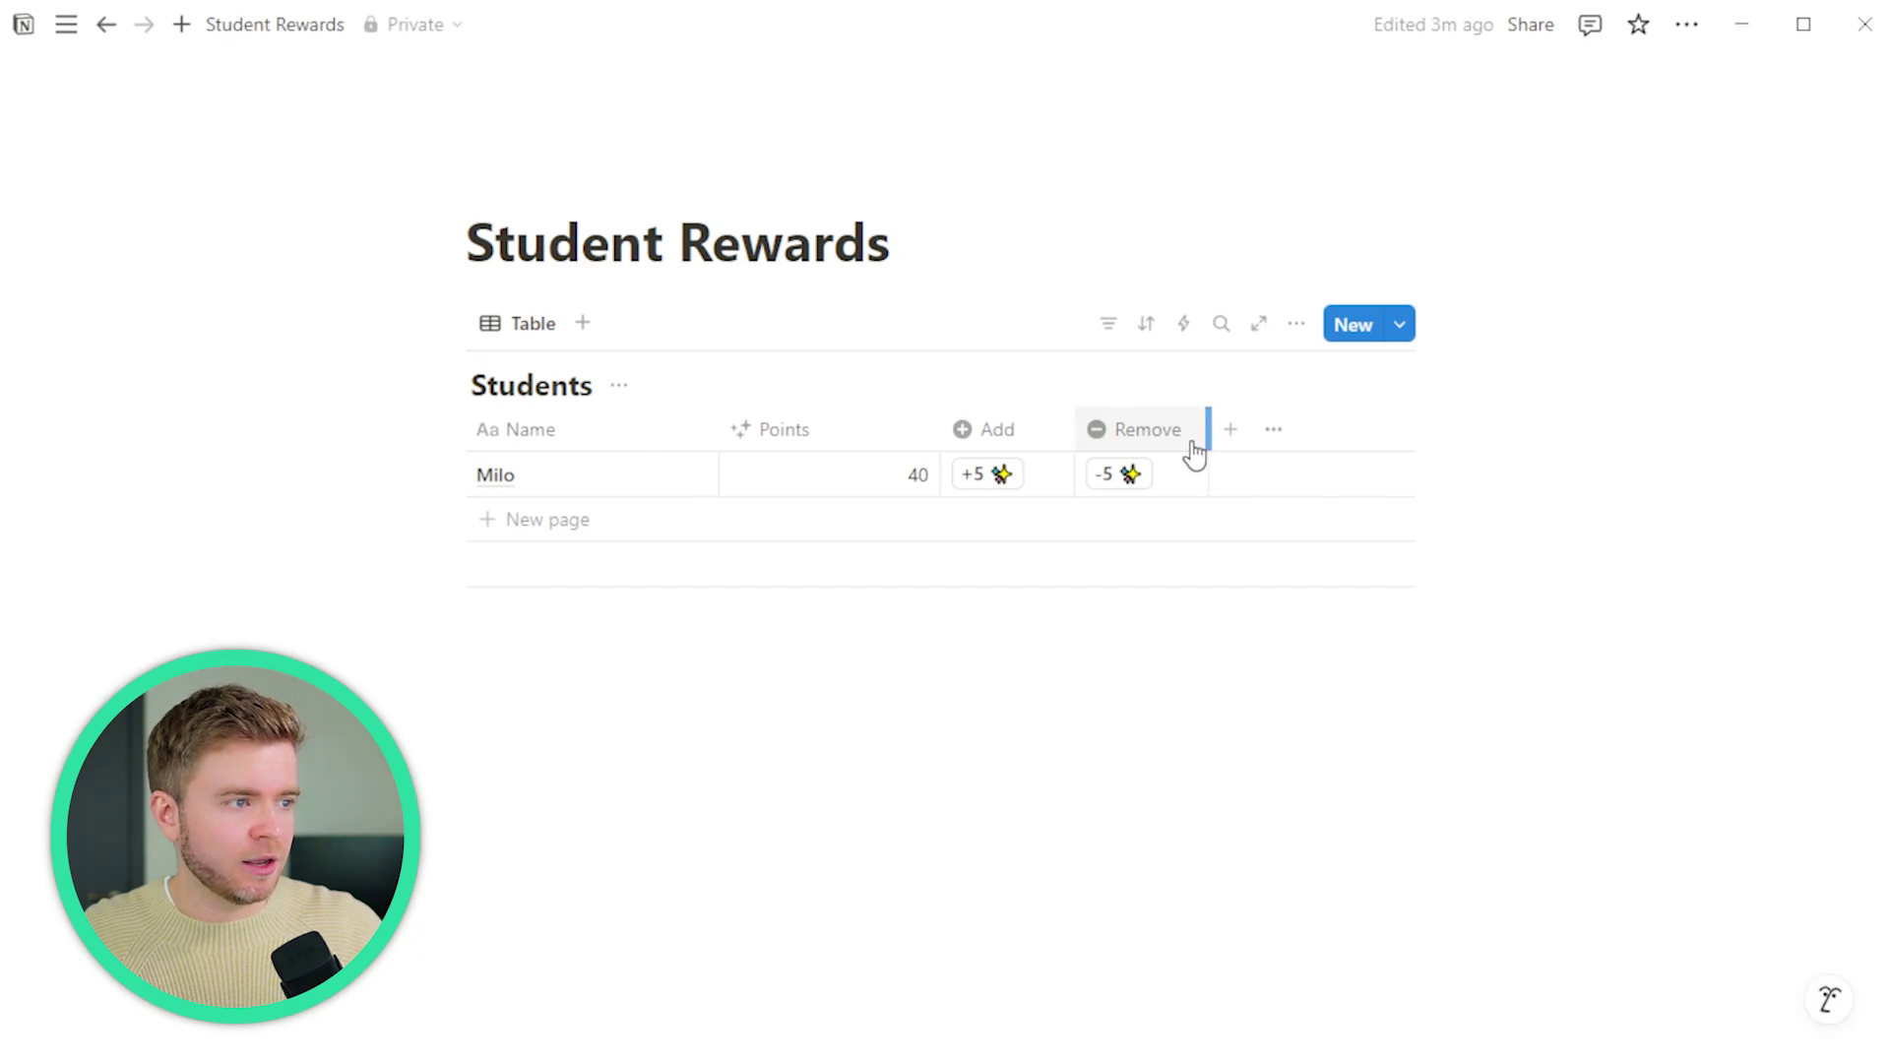
click(1128, 478)
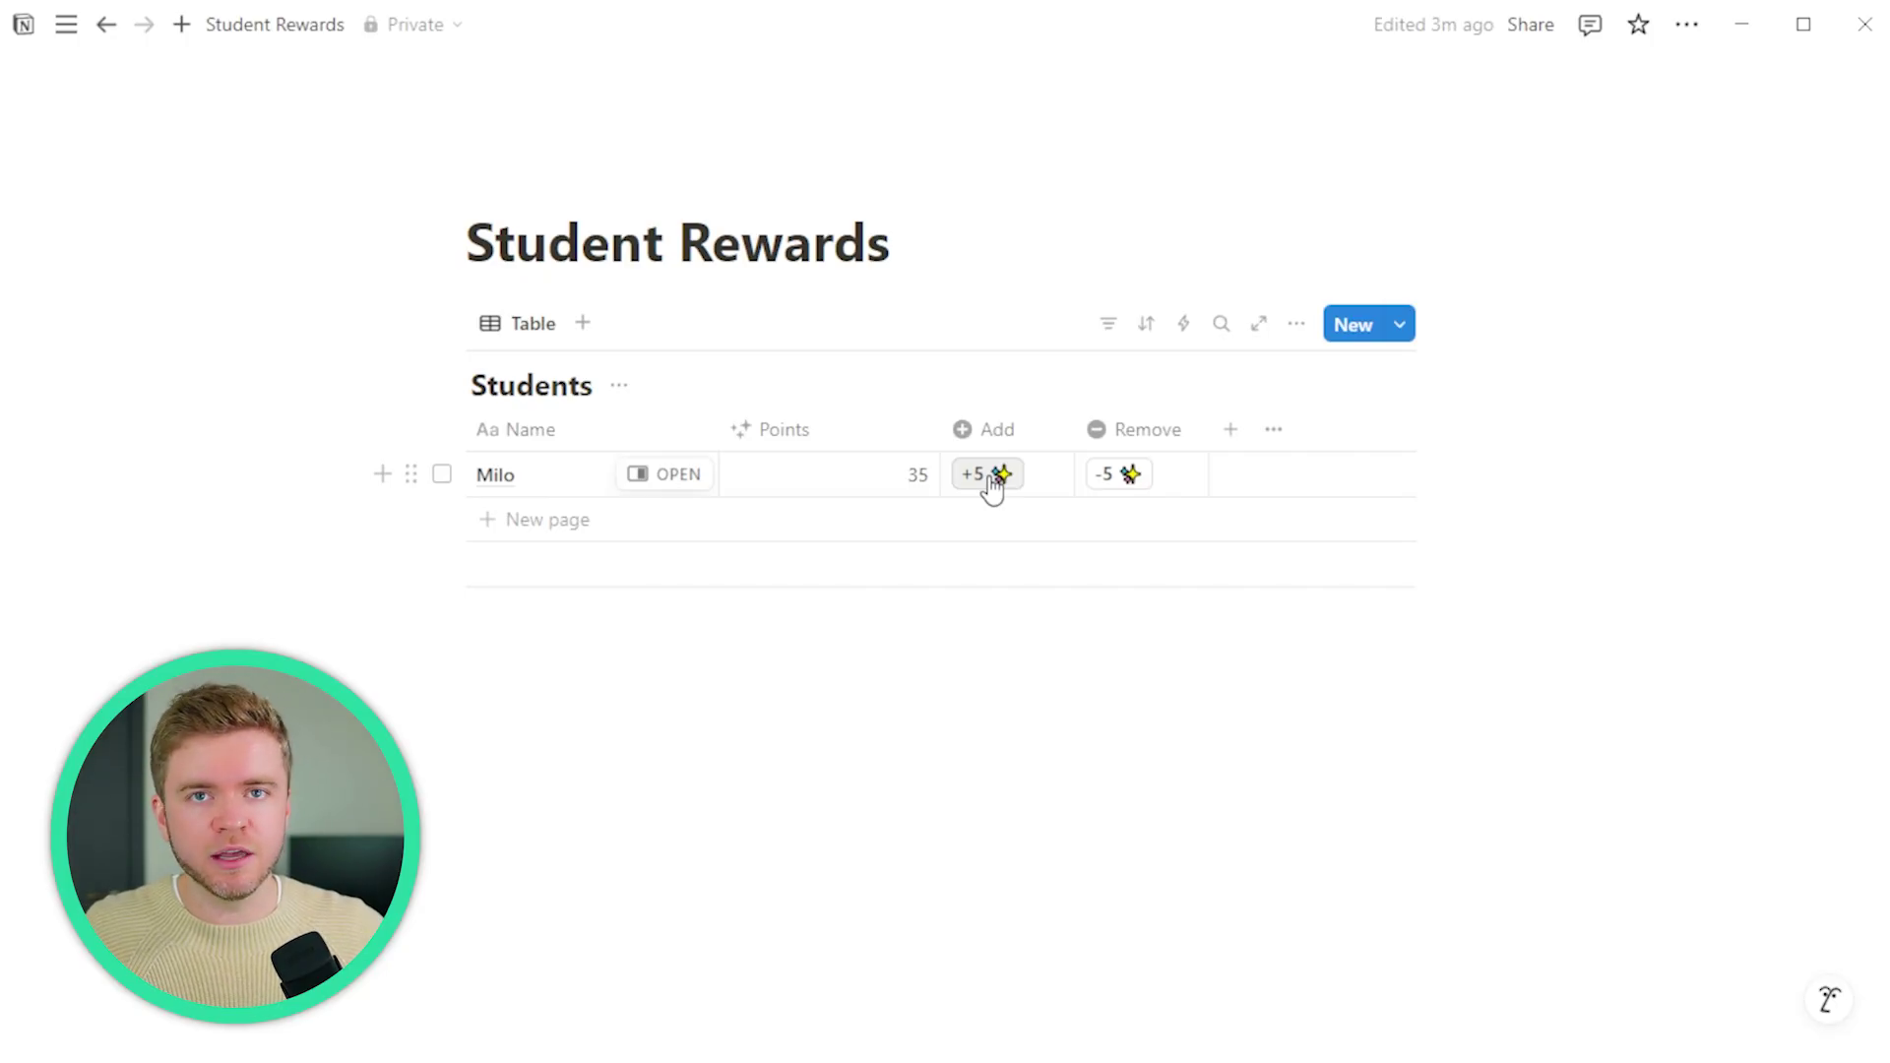
click(990, 478)
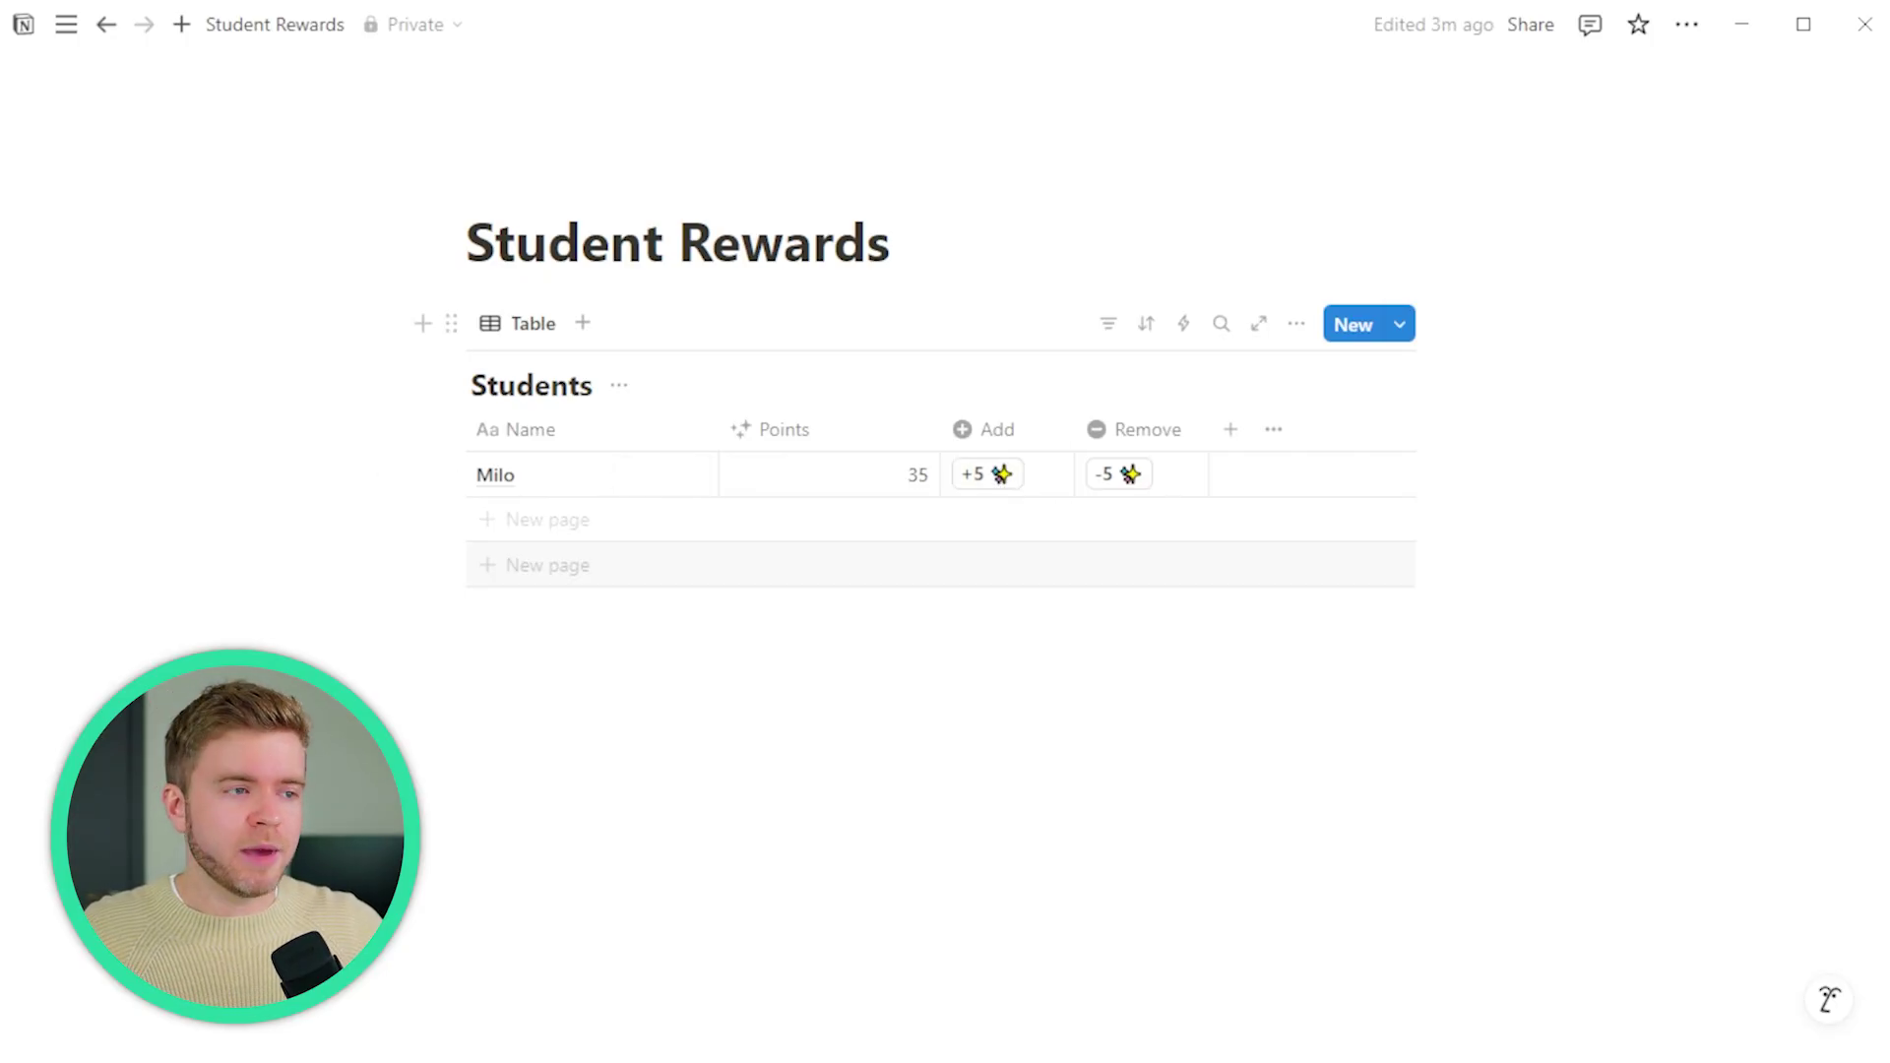
- Edit the Points property to show as a bar in yellow
click(783, 429)
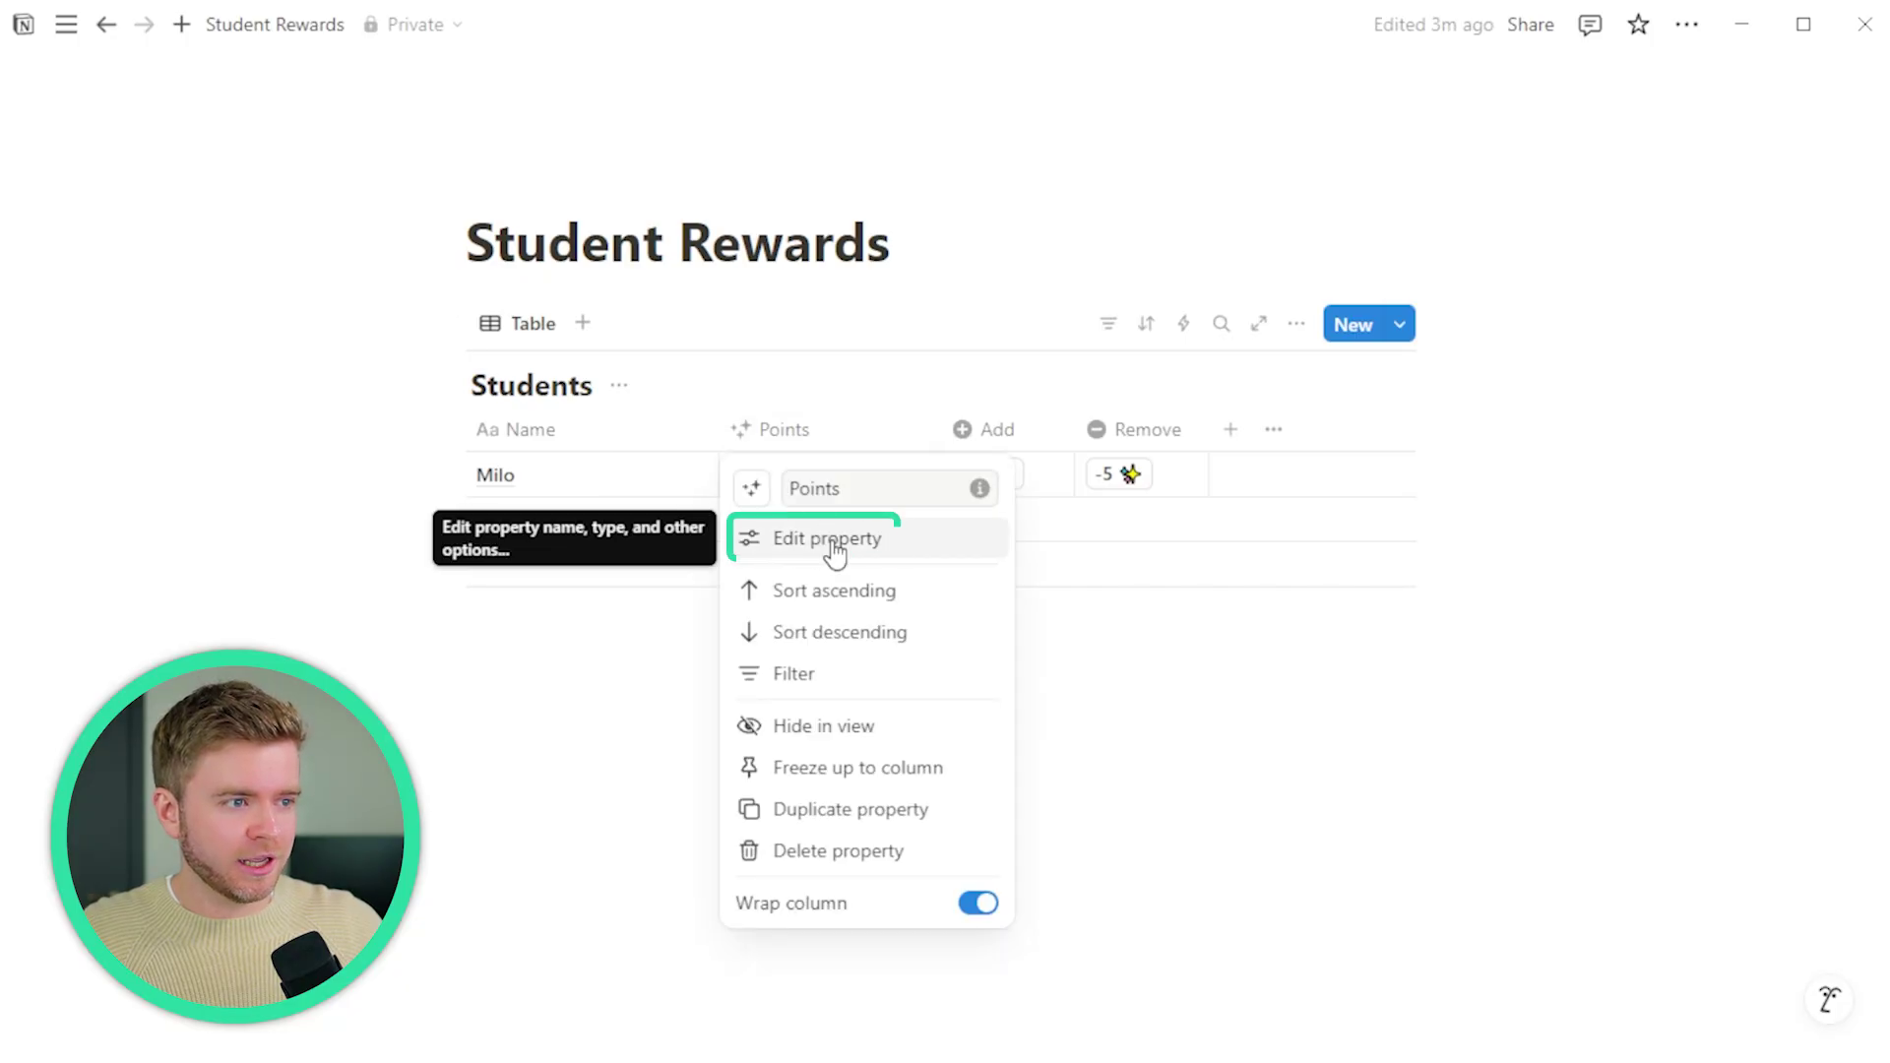
click(822, 540)
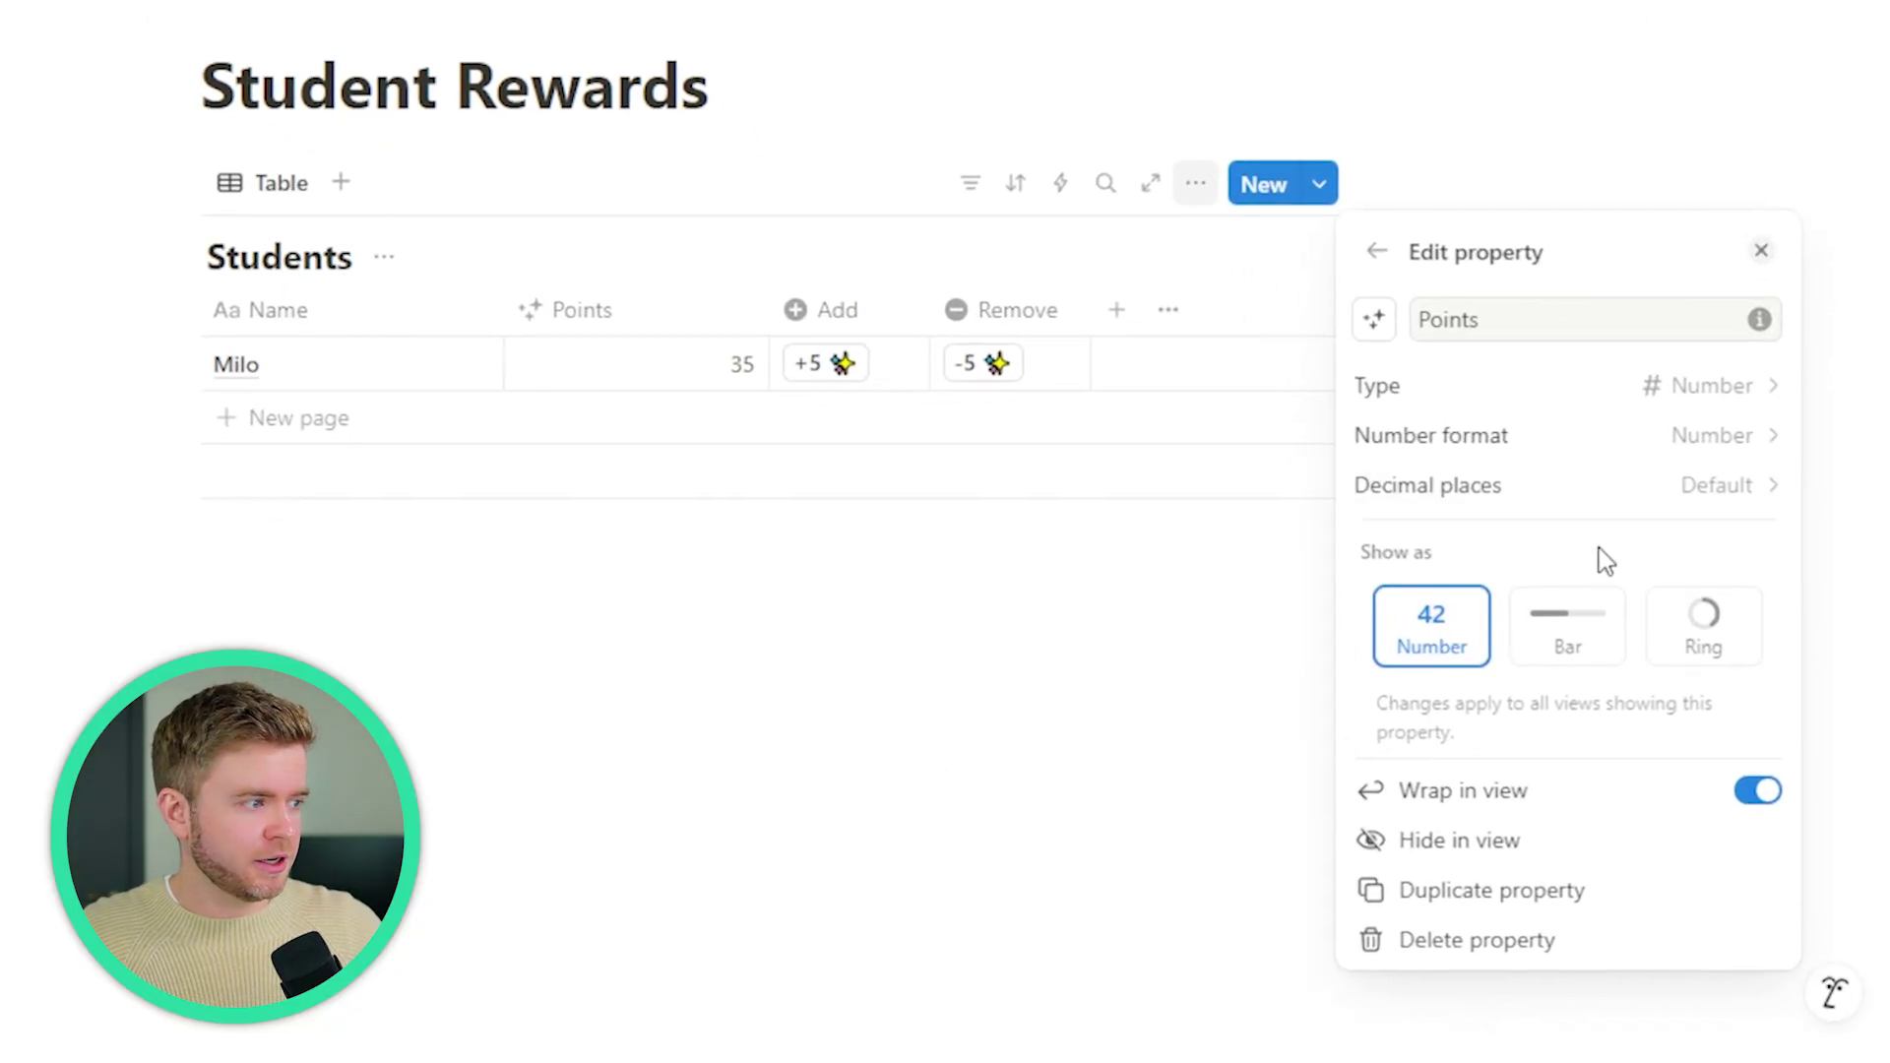
click(1575, 642)
click(1667, 604)
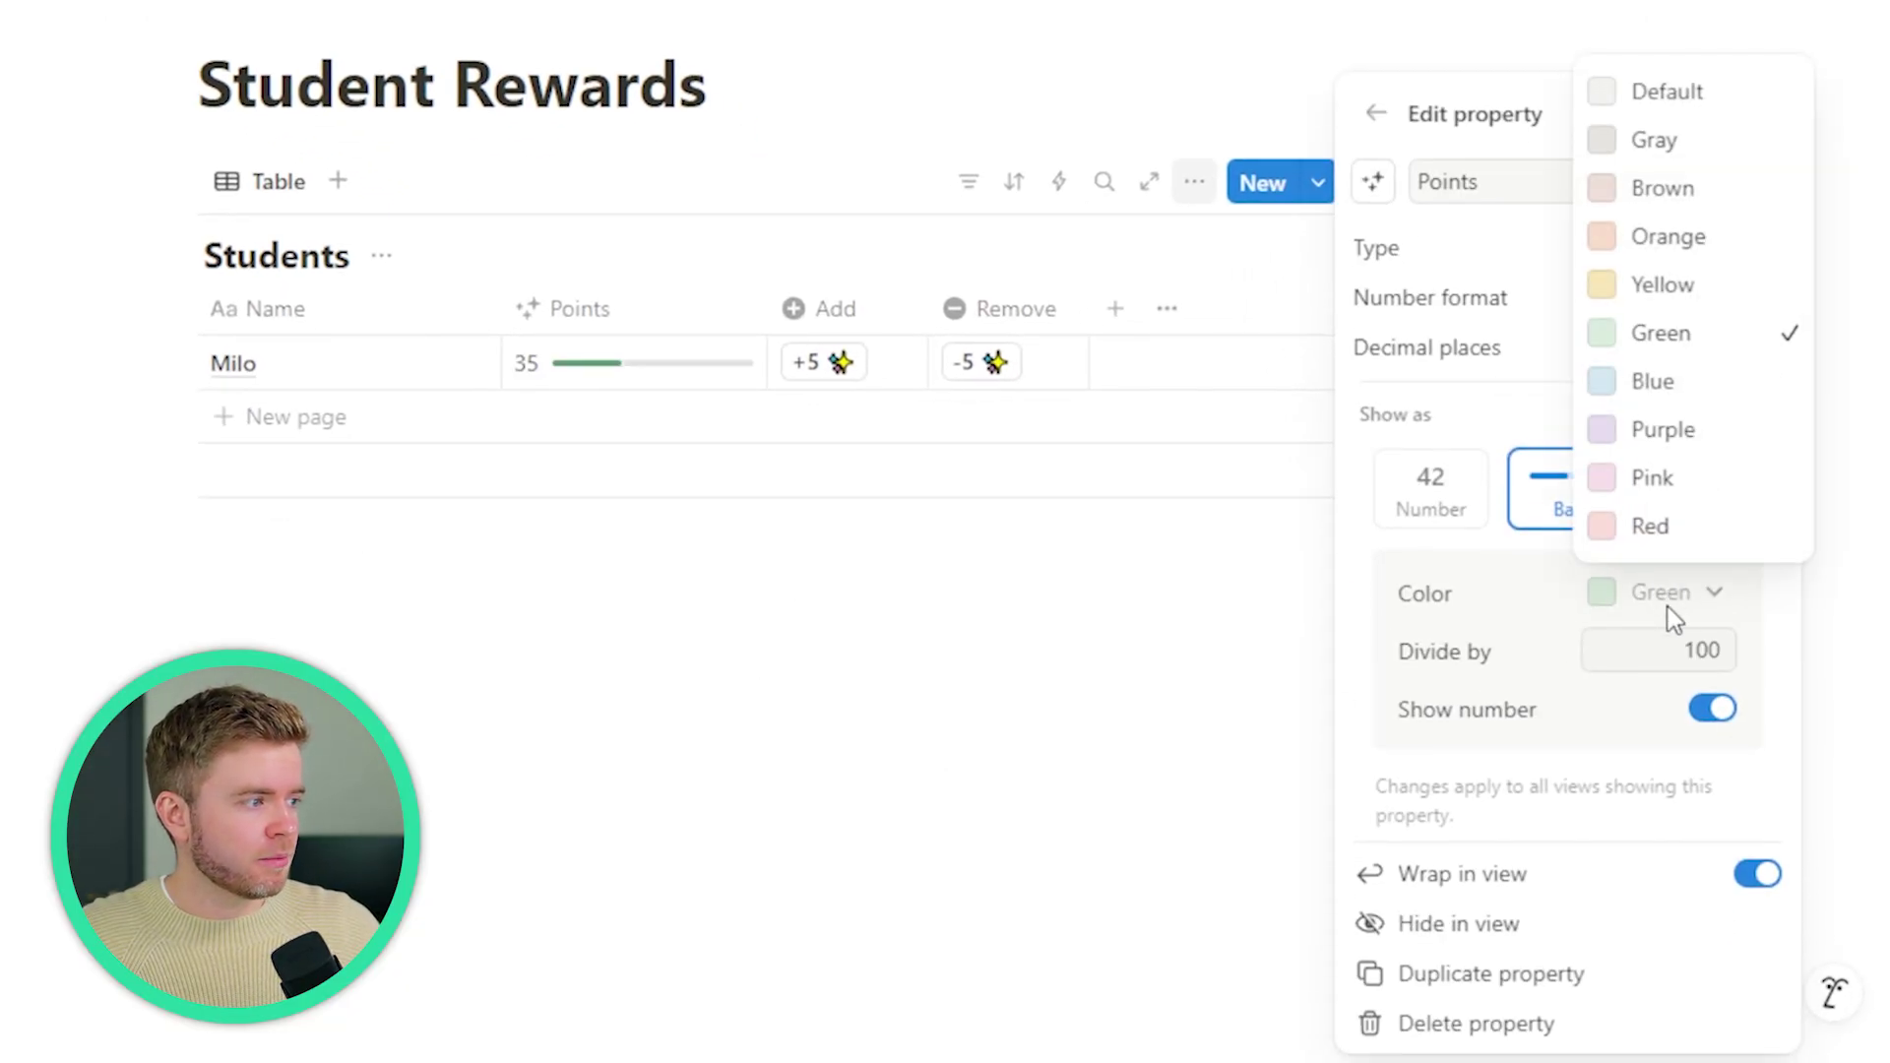
click(1674, 288)
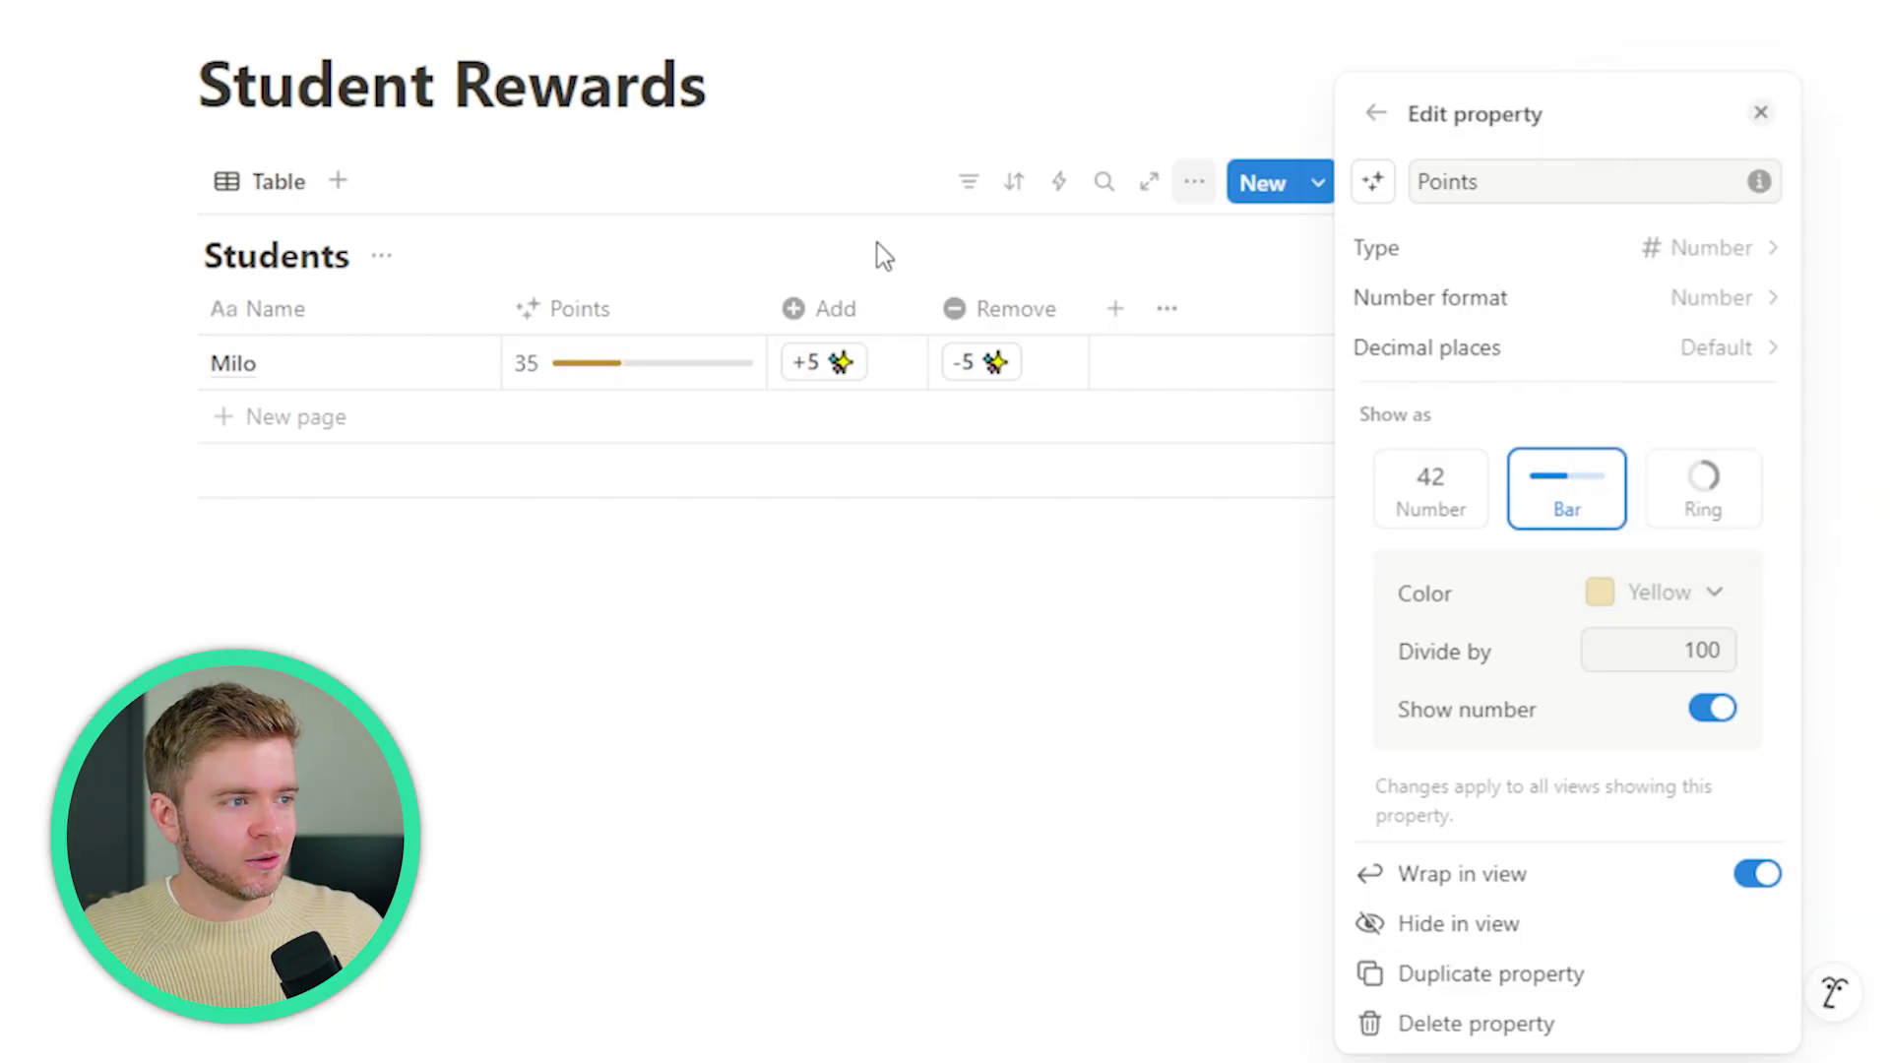
- Set the Points bar's Divide by value to 1000 and close the property settings
click(1697, 651)
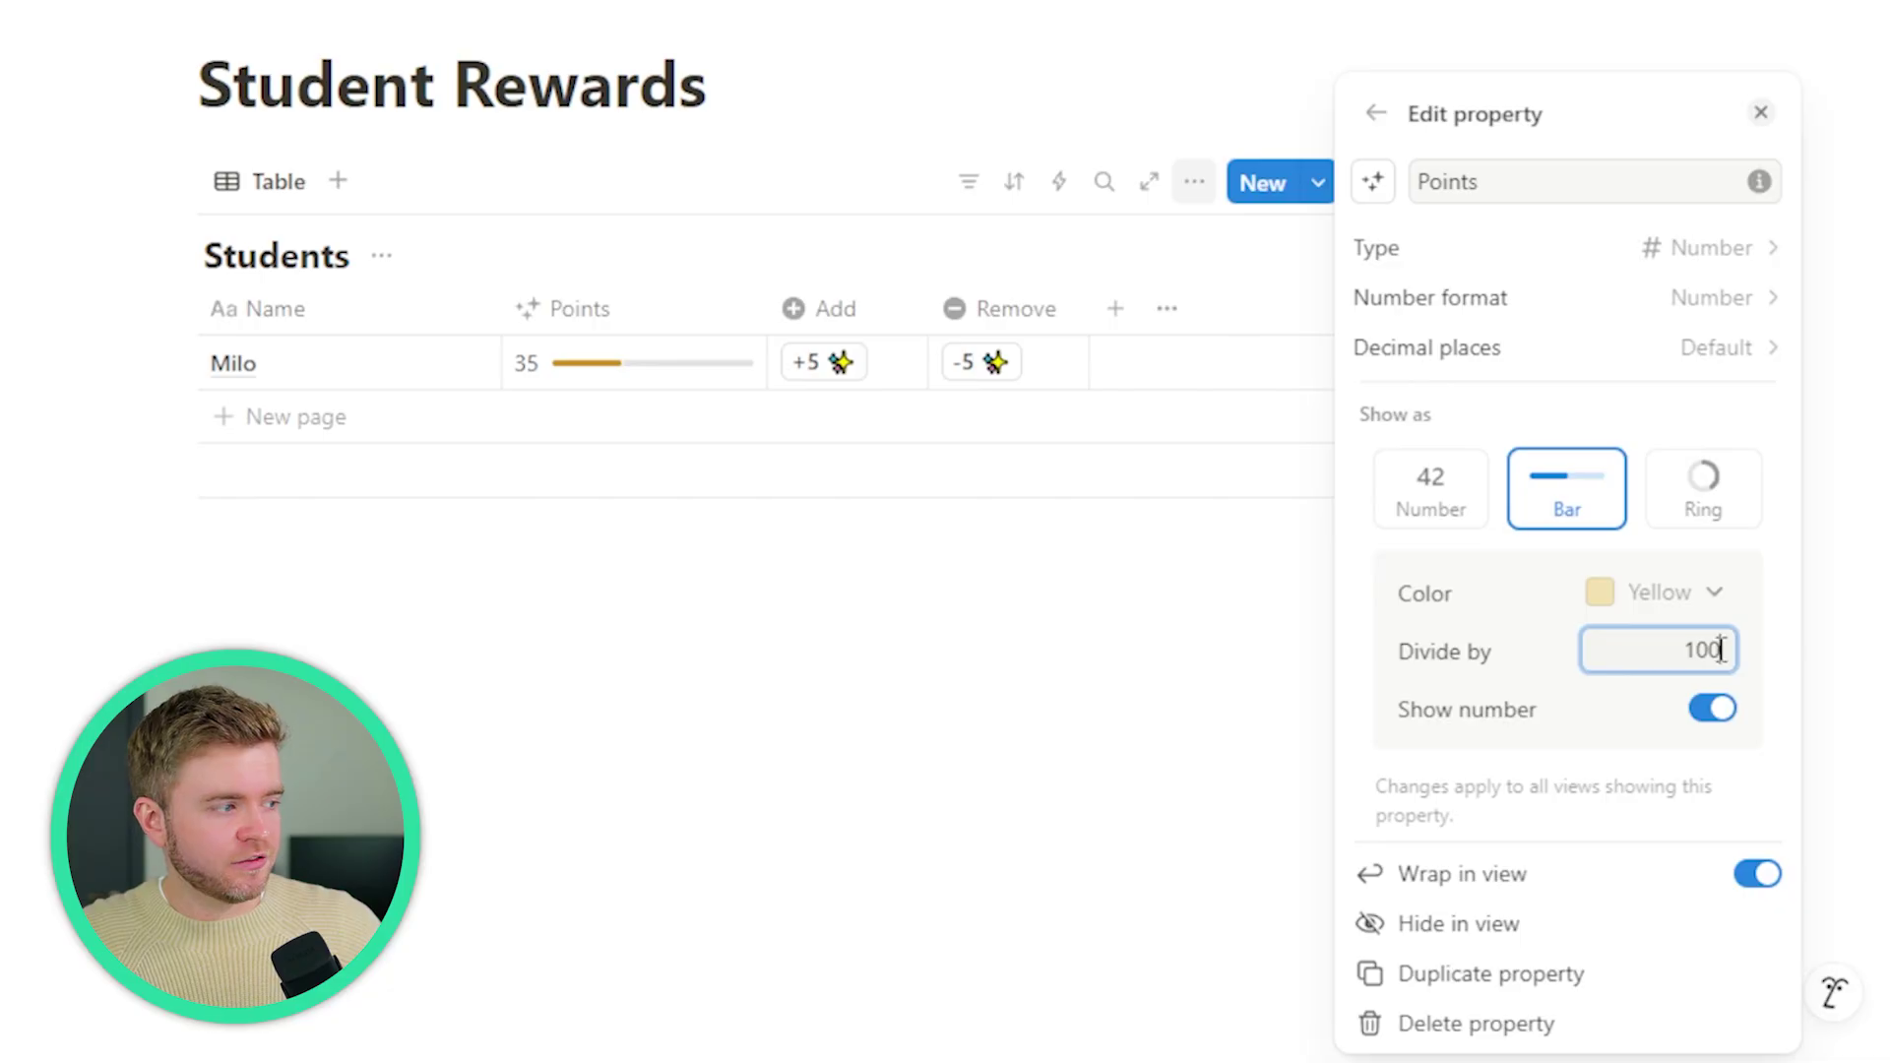
text(0)
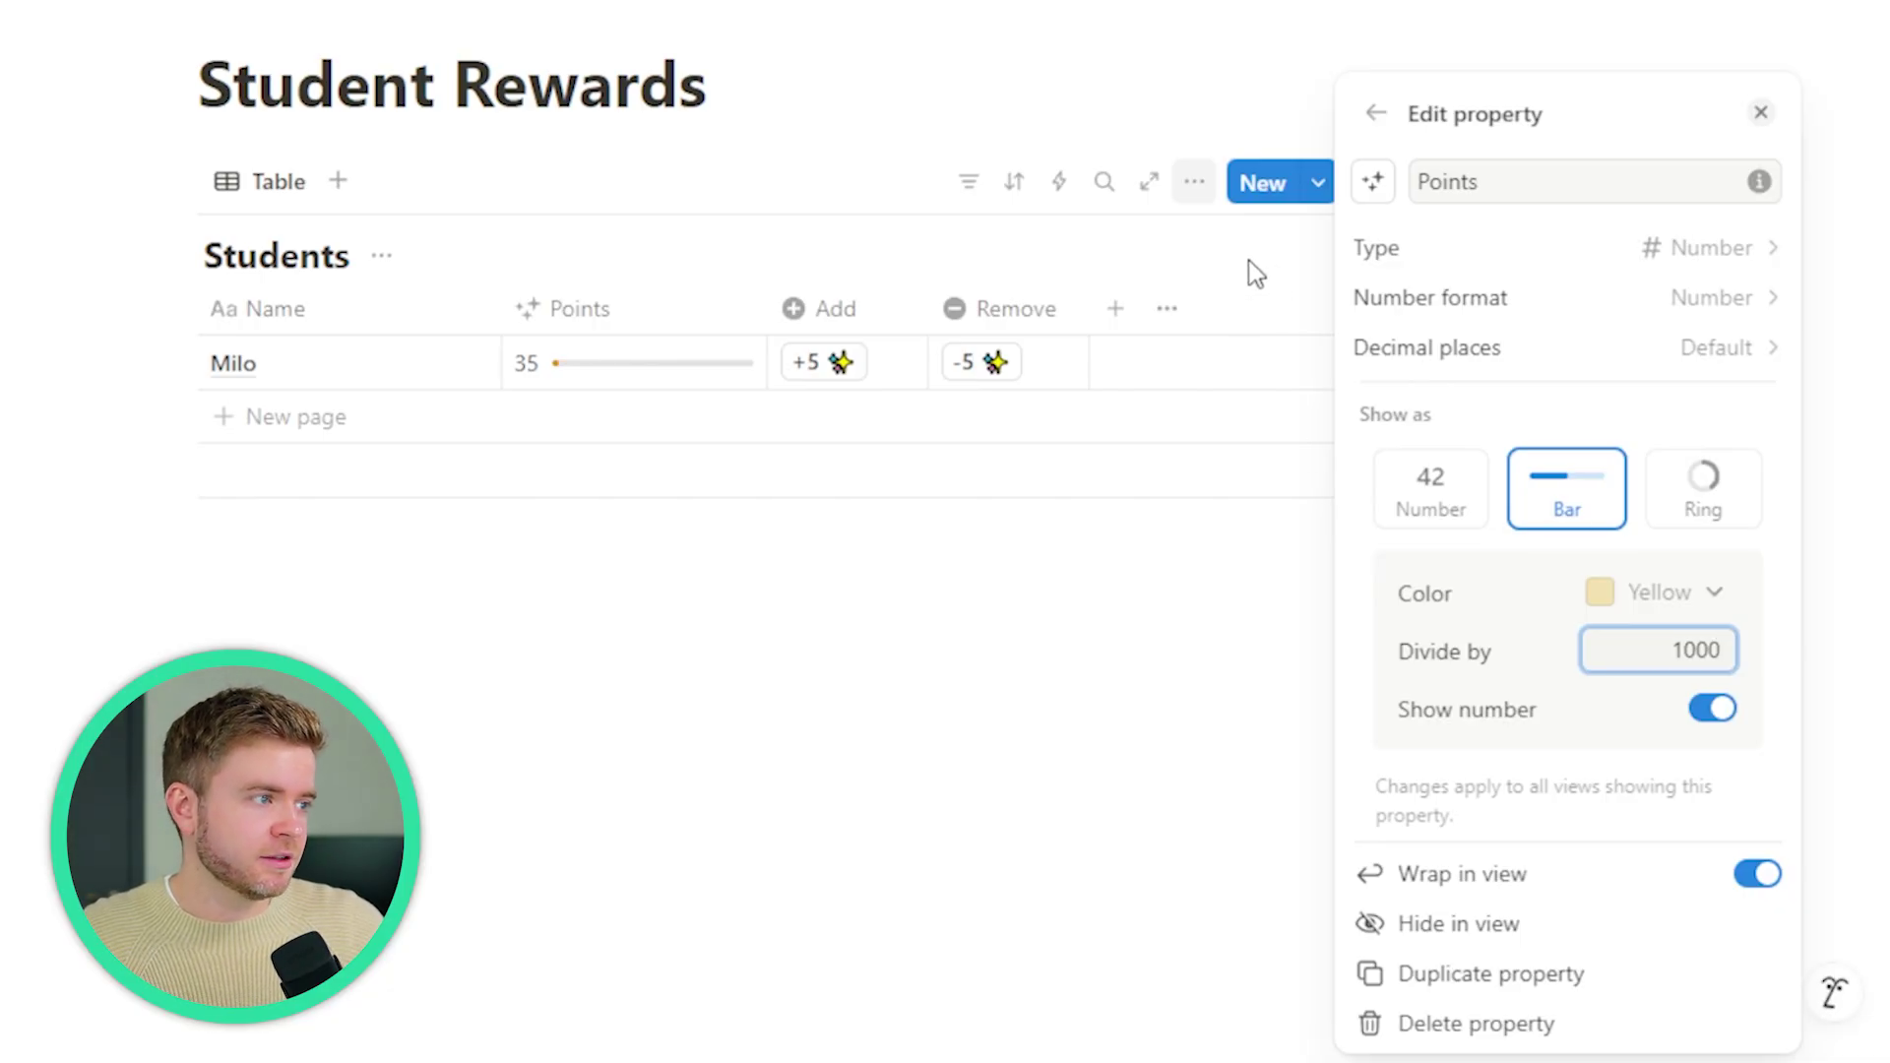
click(1263, 281)
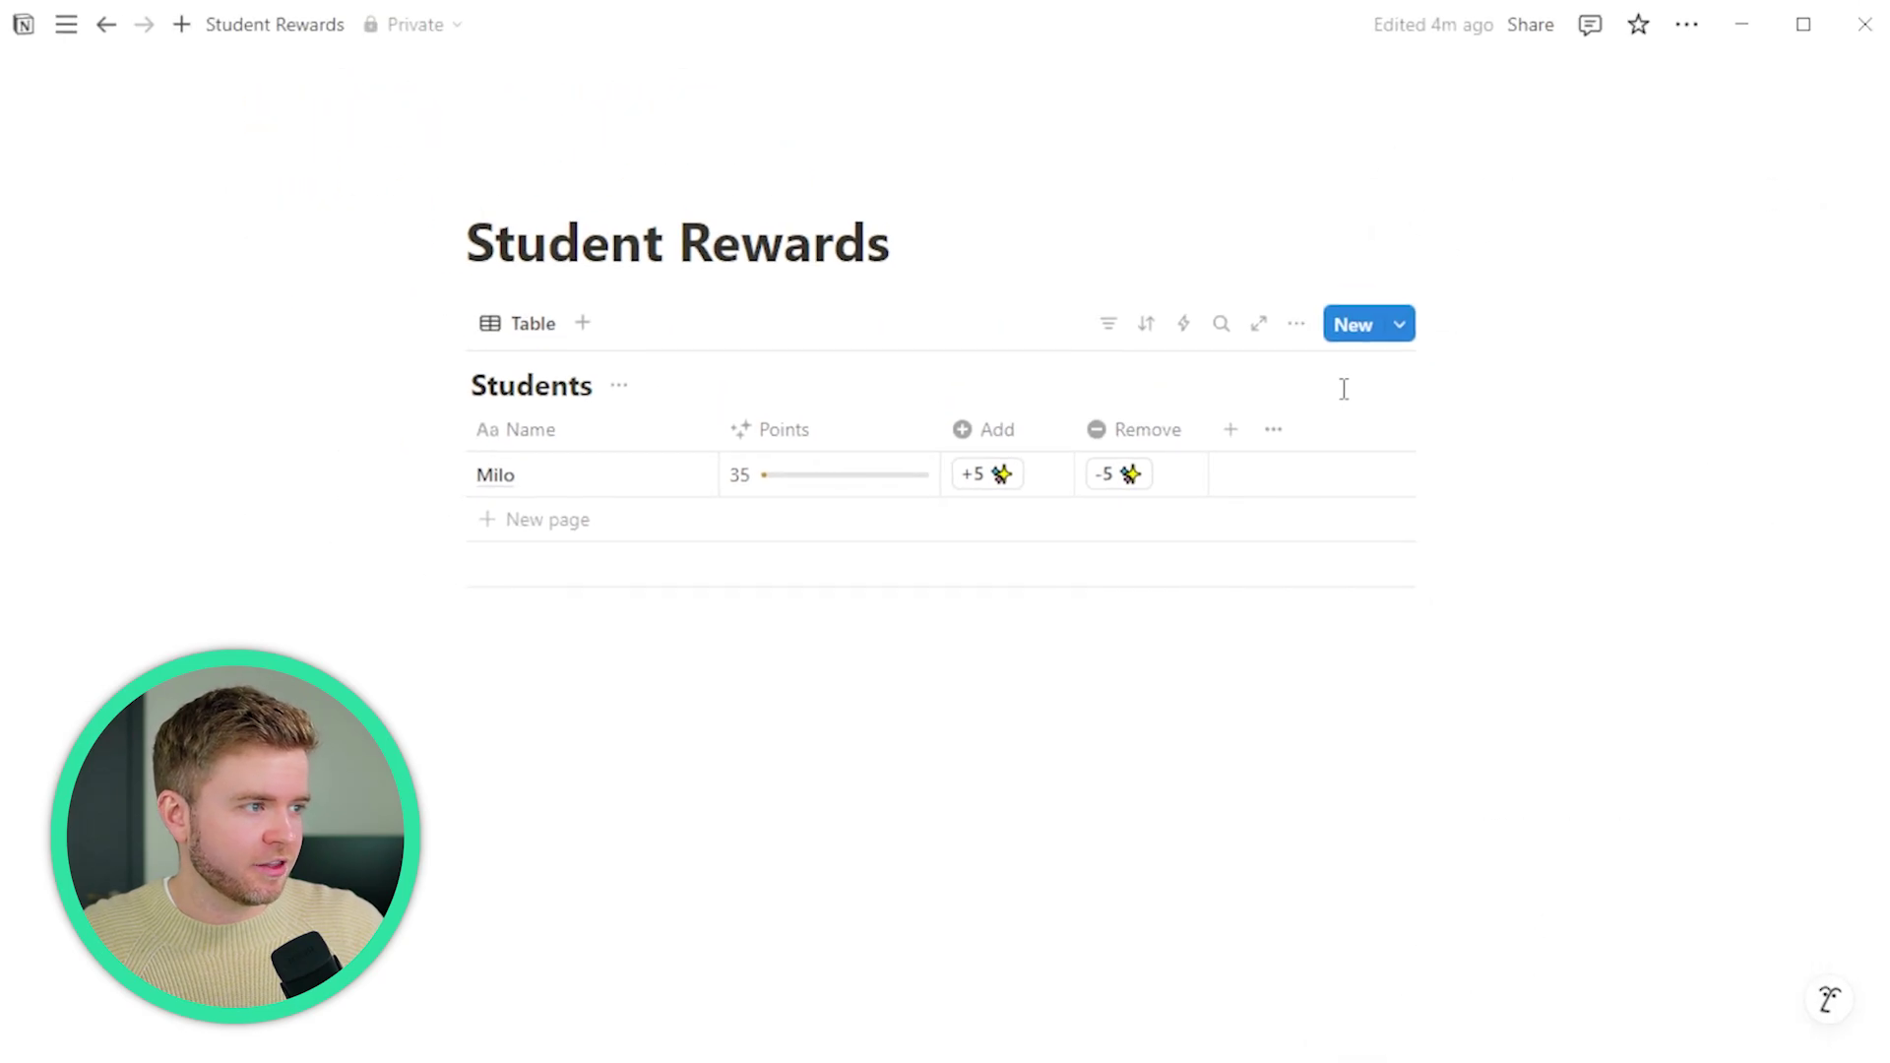
- Use the +5 button repeatedly to raise the student's Points to 80 on the progress bar
click(990, 474)
click(990, 473)
click(990, 473)
click(990, 473)
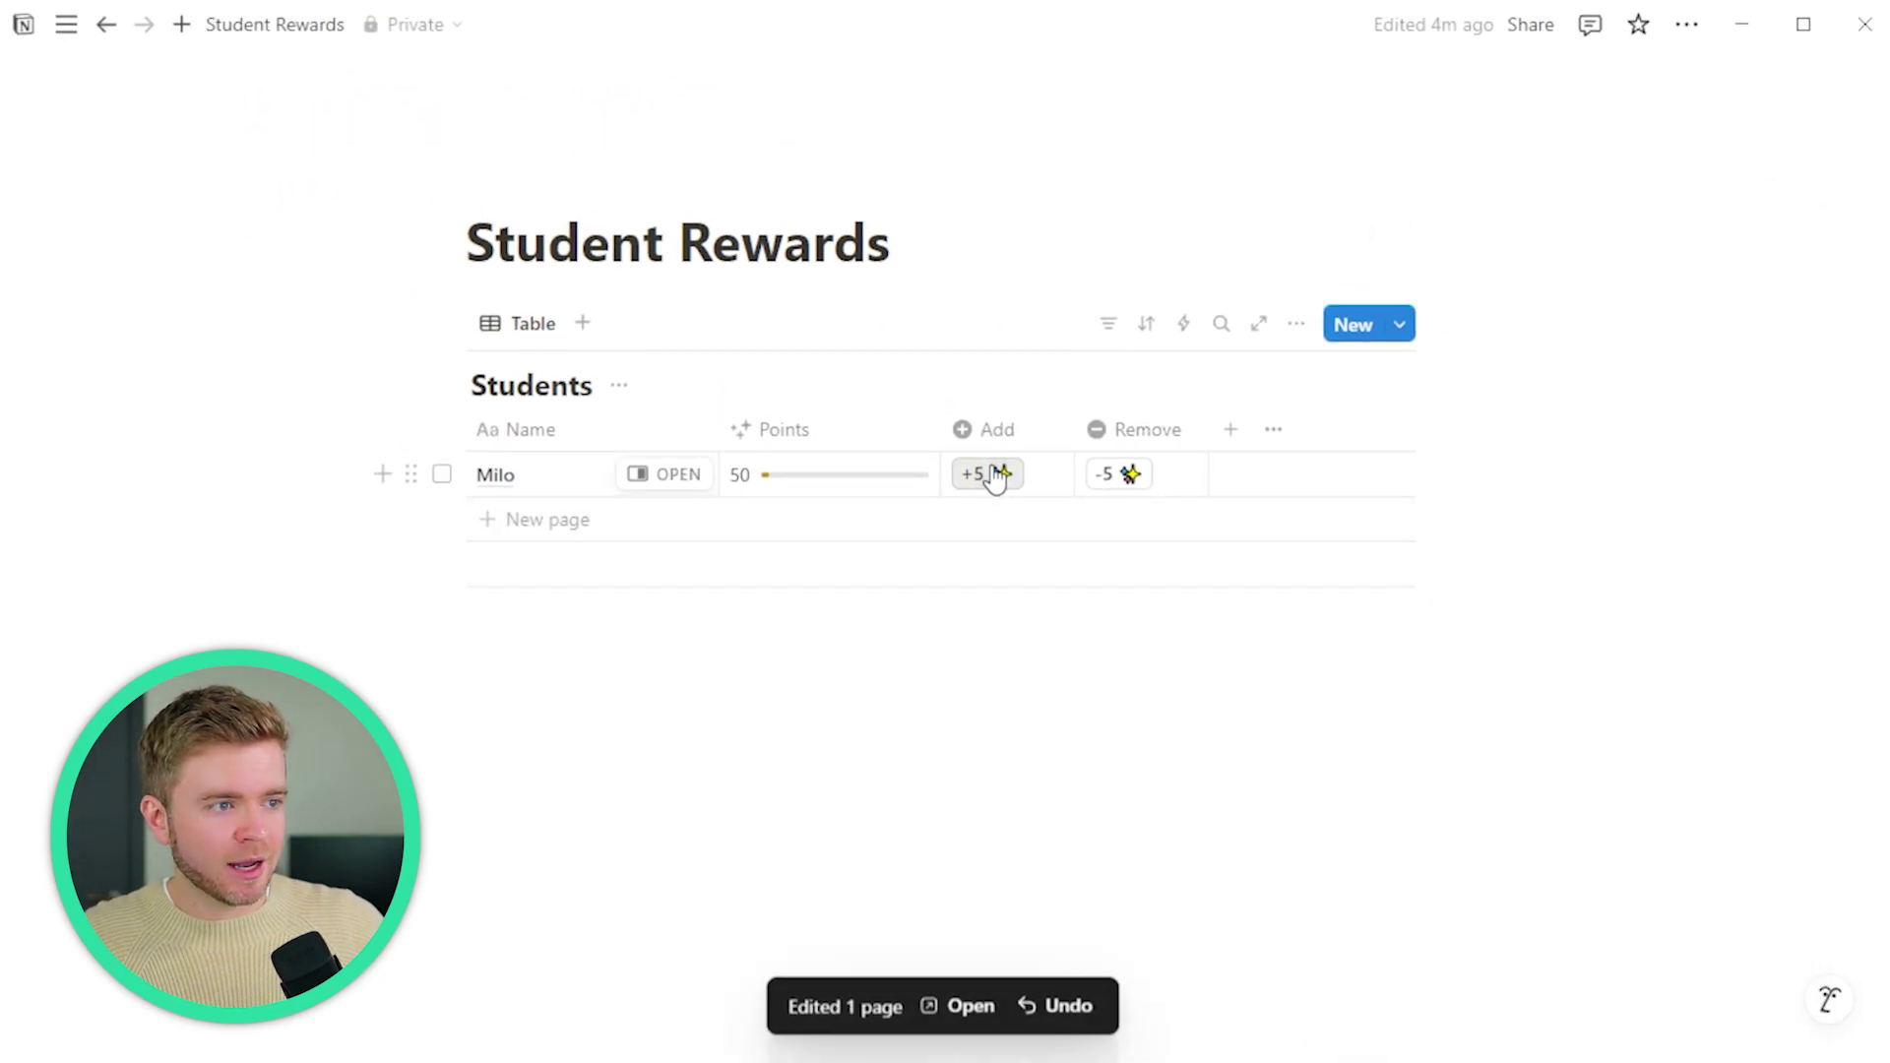
click(990, 474)
click(990, 474)
click(990, 474)
click(989, 474)
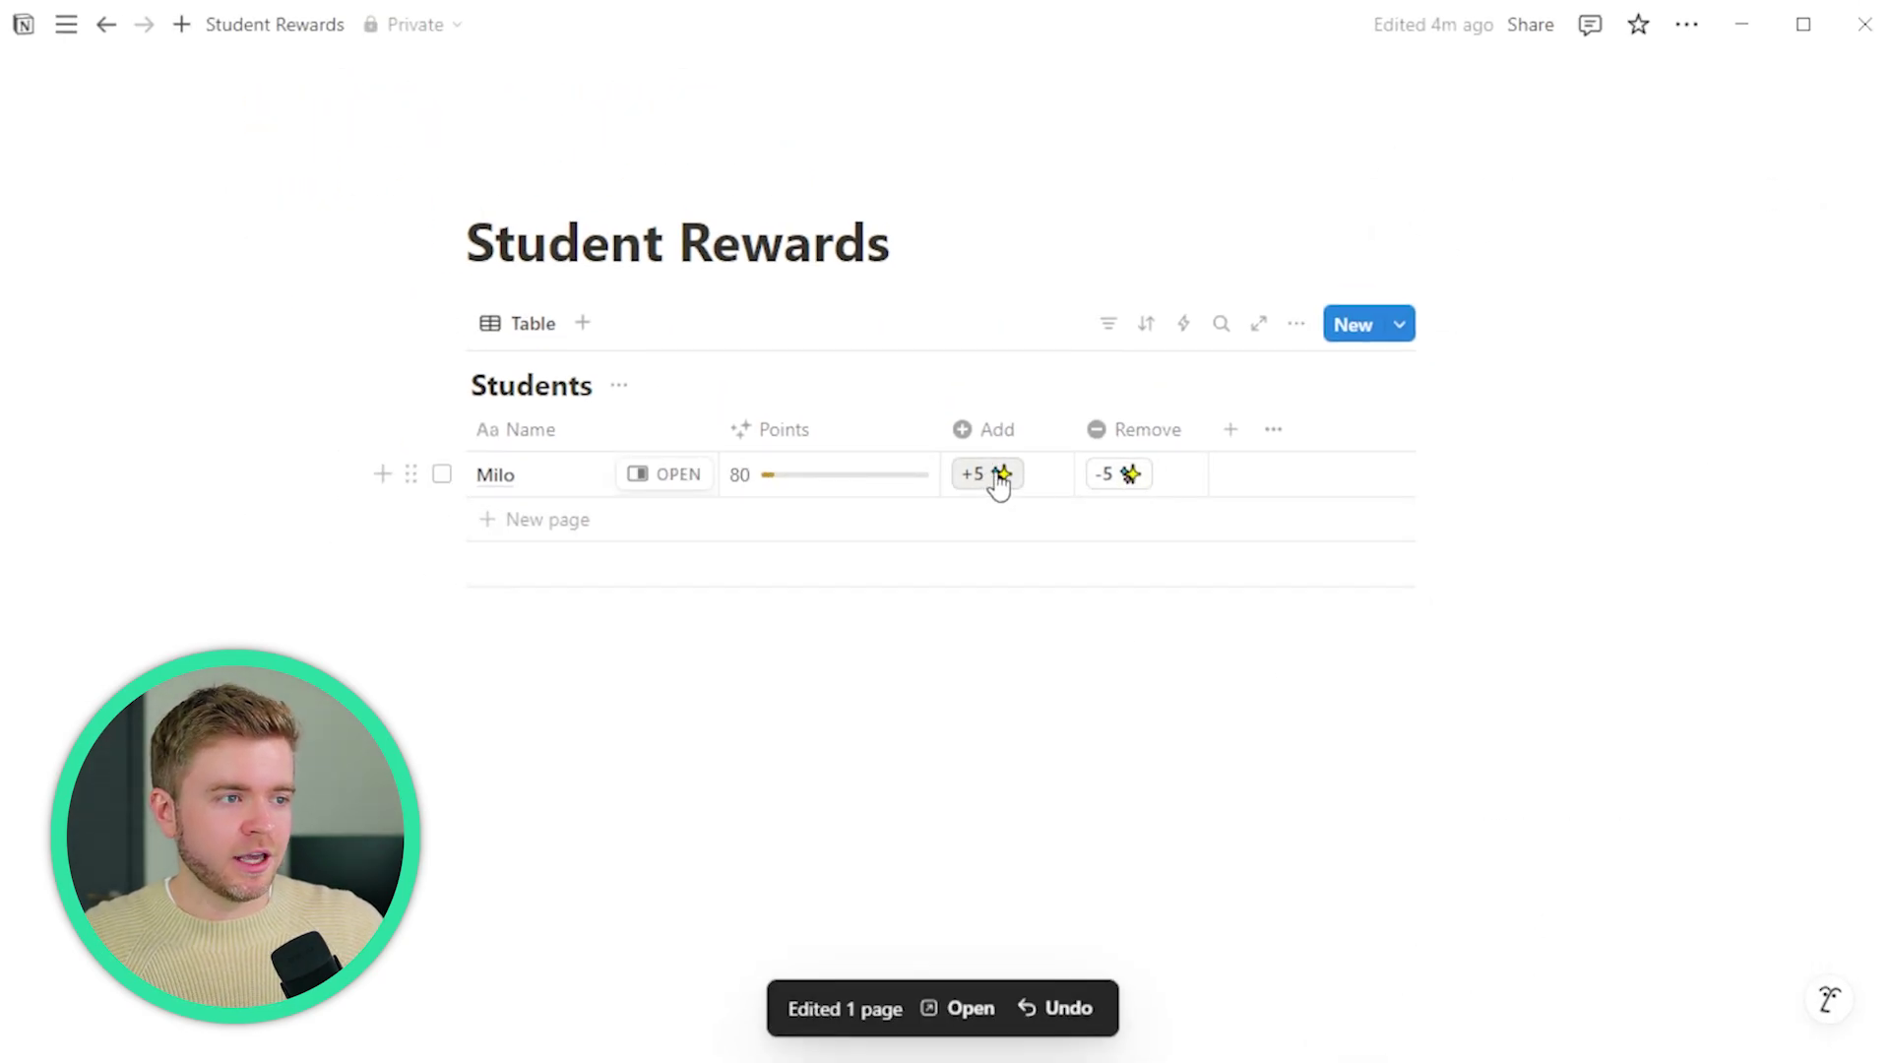
- Insert an inline database below the Students table and title it Participation
click(989, 474)
click(1147, 741)
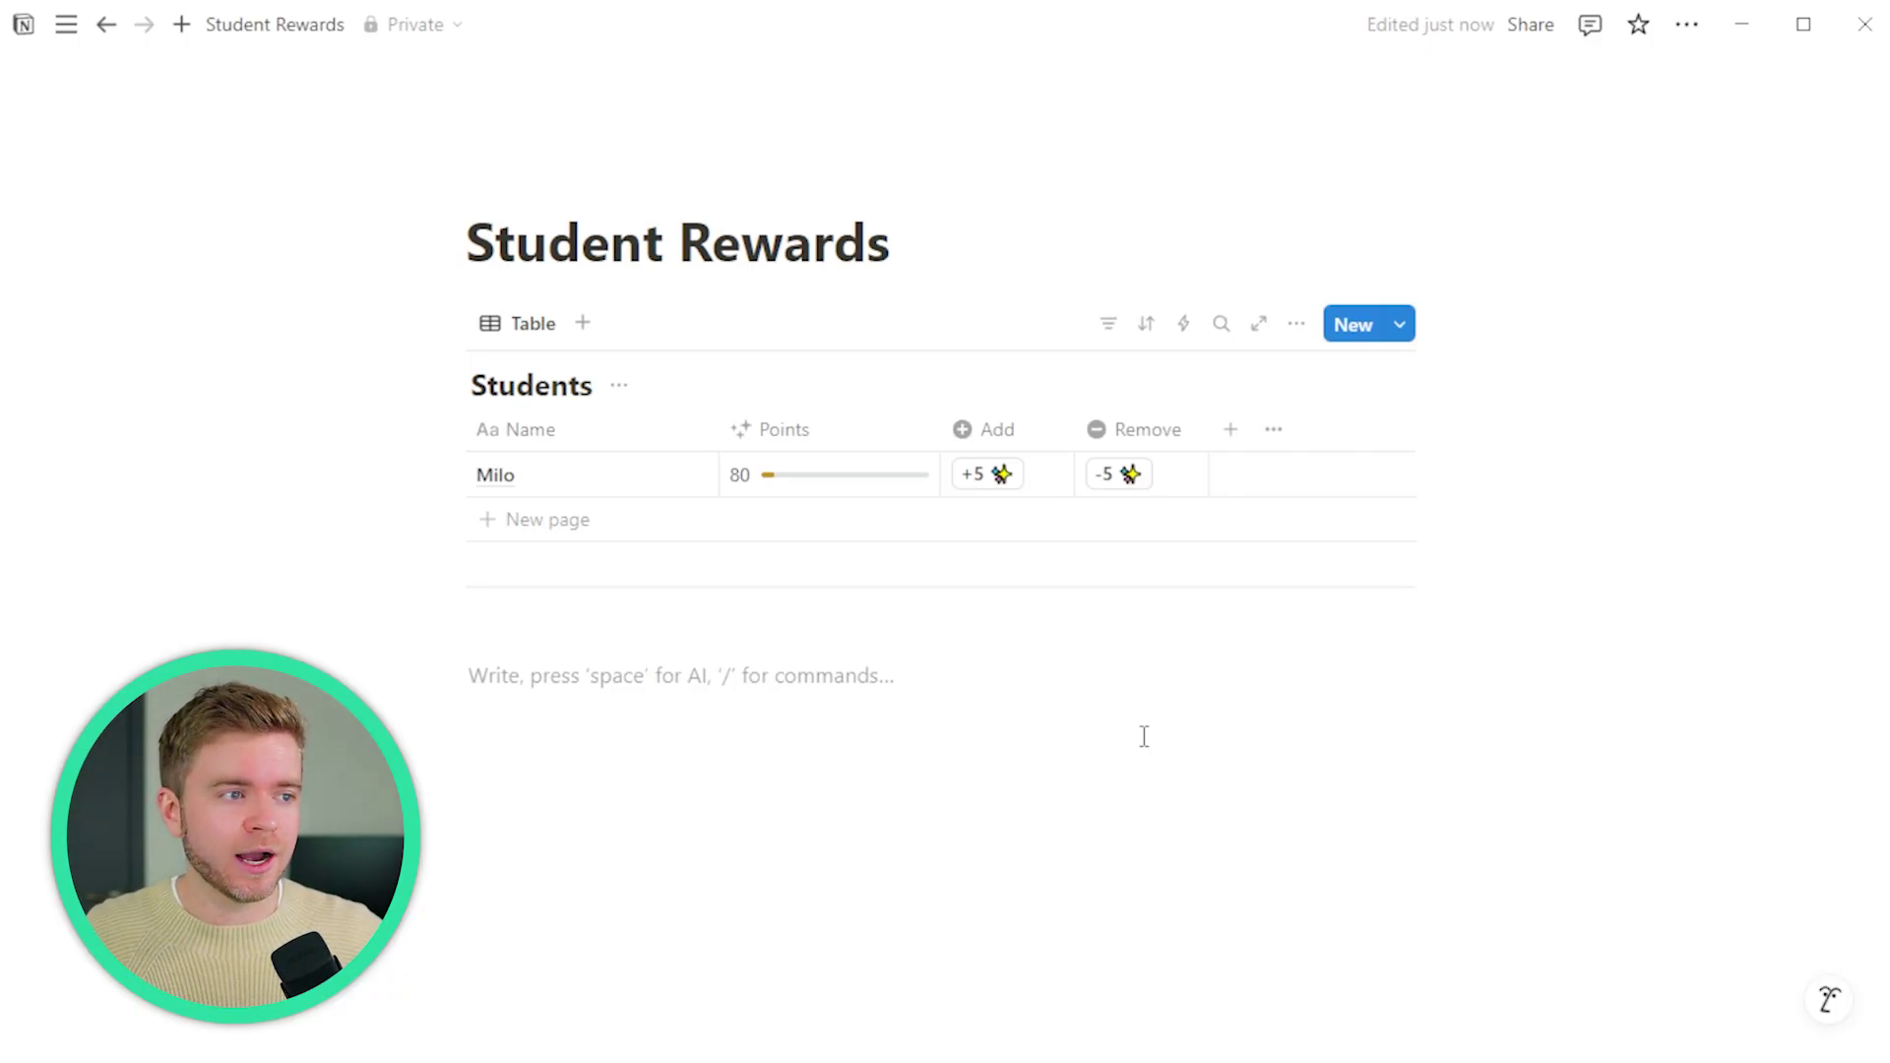
text(/data)
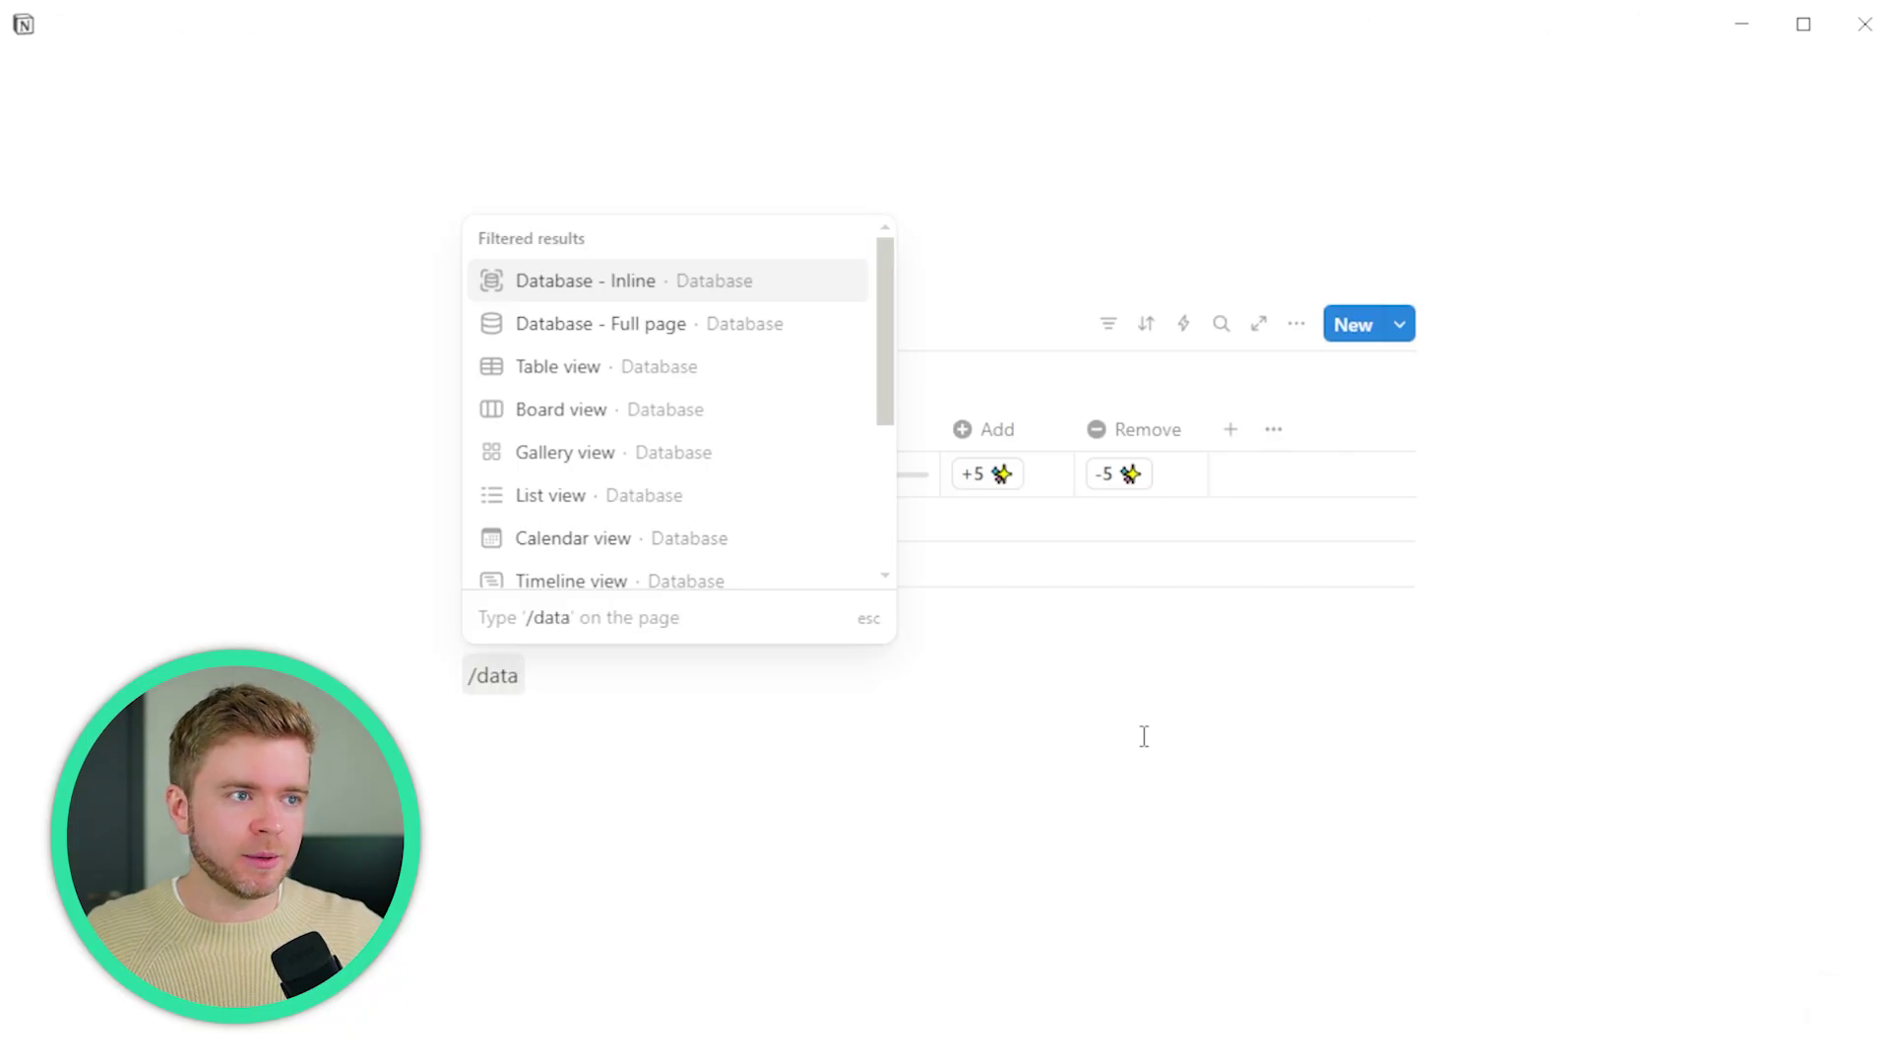
key(Return)
key(Escape)
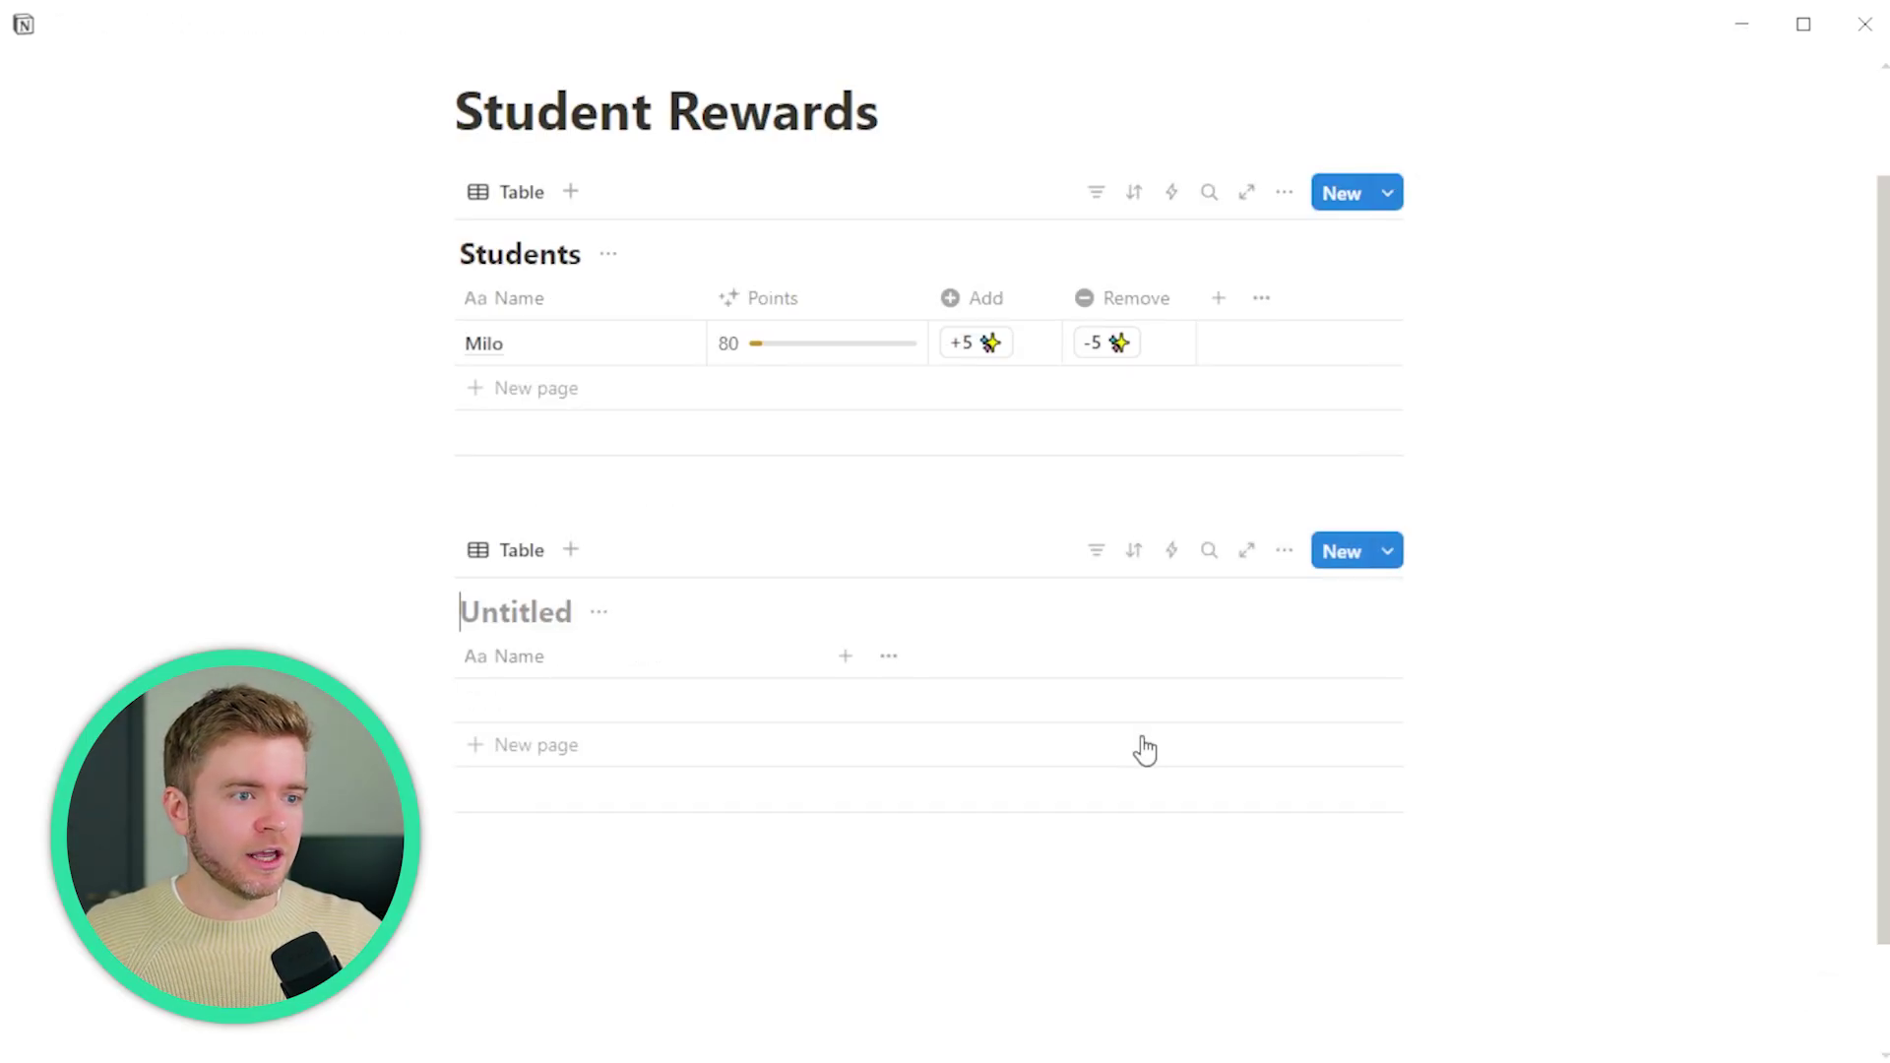
text(Participation)
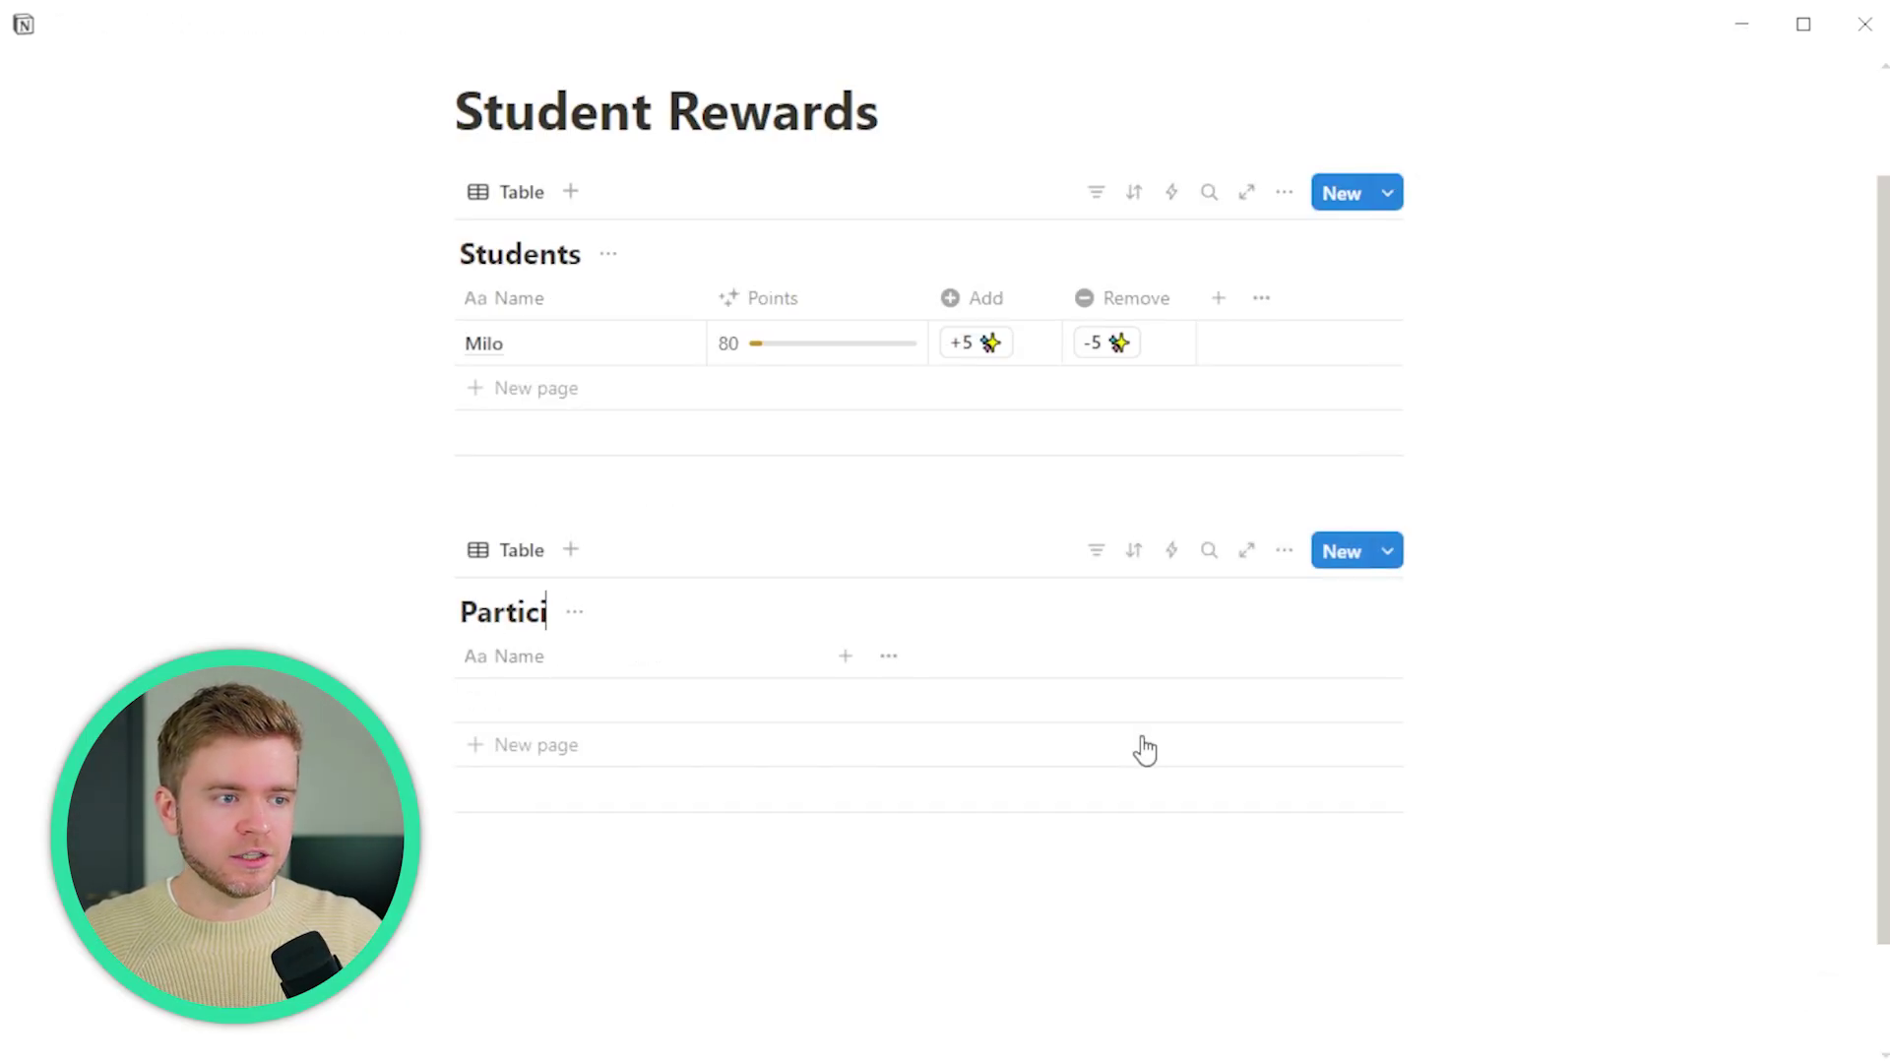
- Add a Number property named Points with the sparkles icon to the Participation database
click(845, 658)
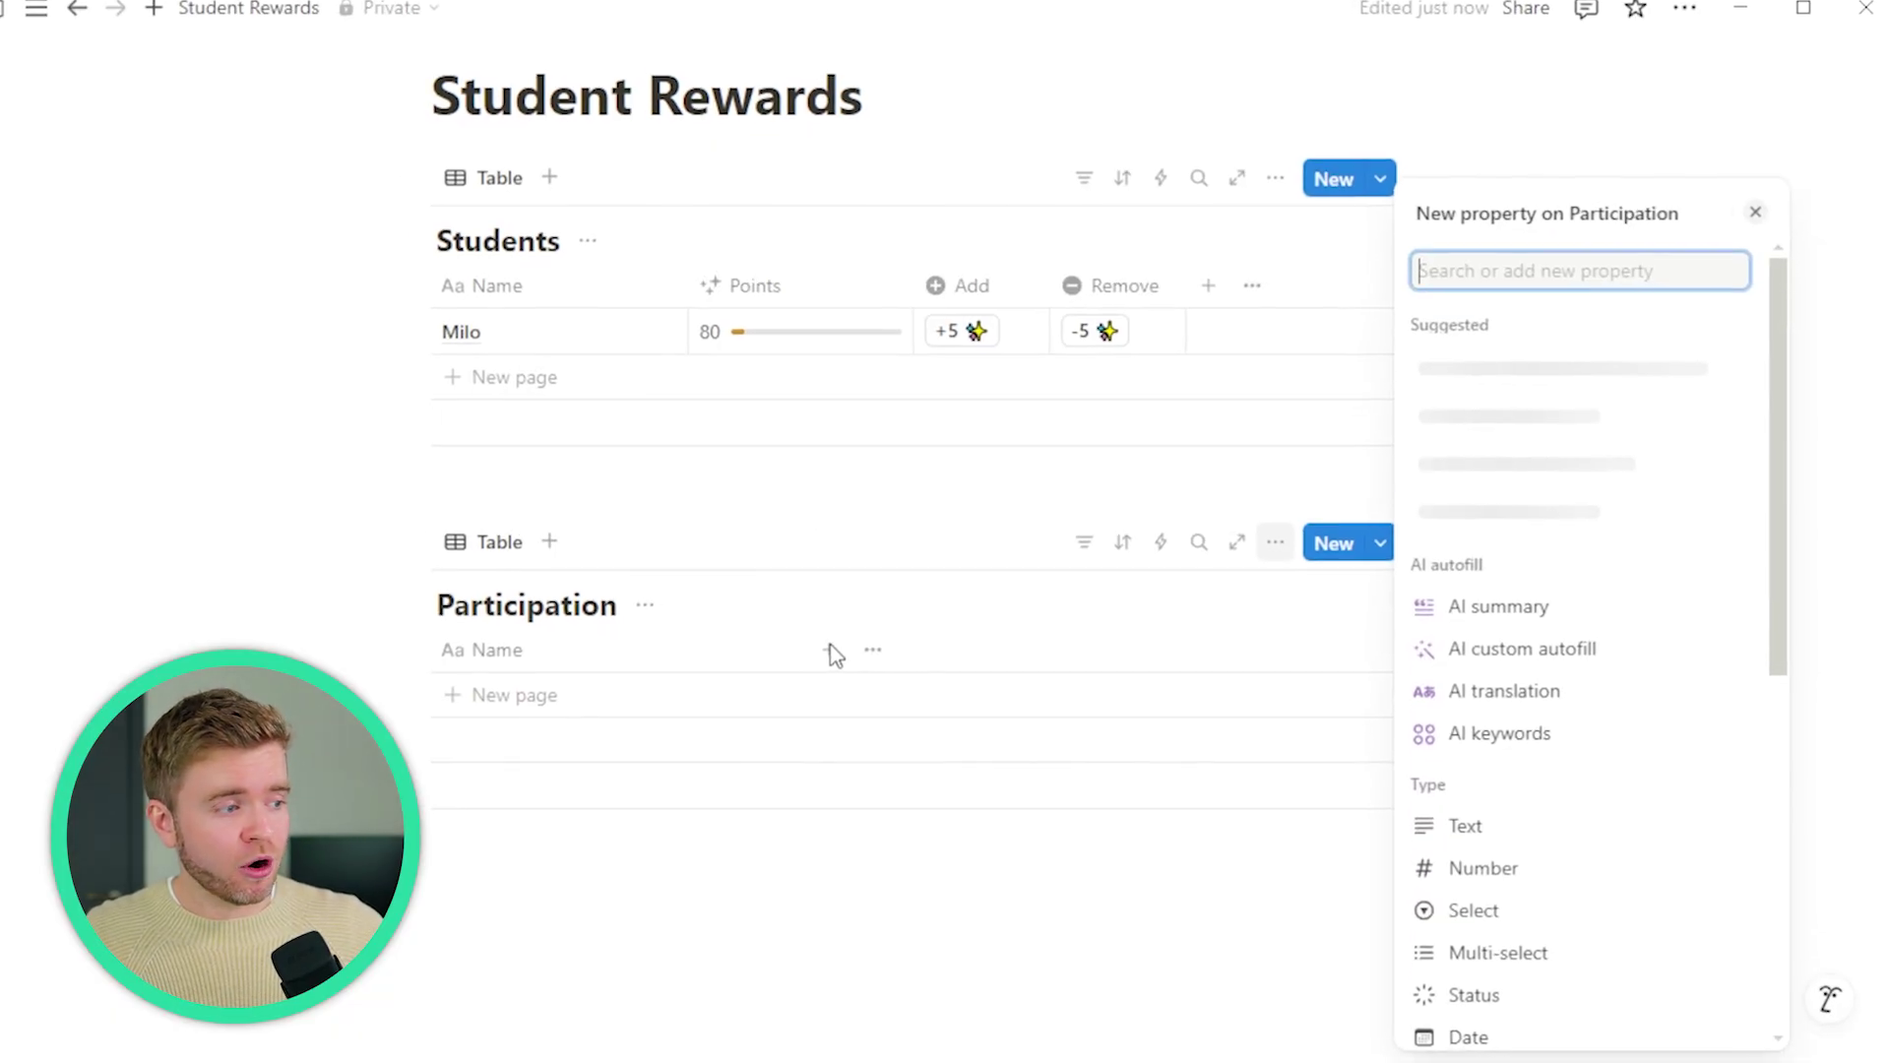
scroll(1536, 763, down, 2)
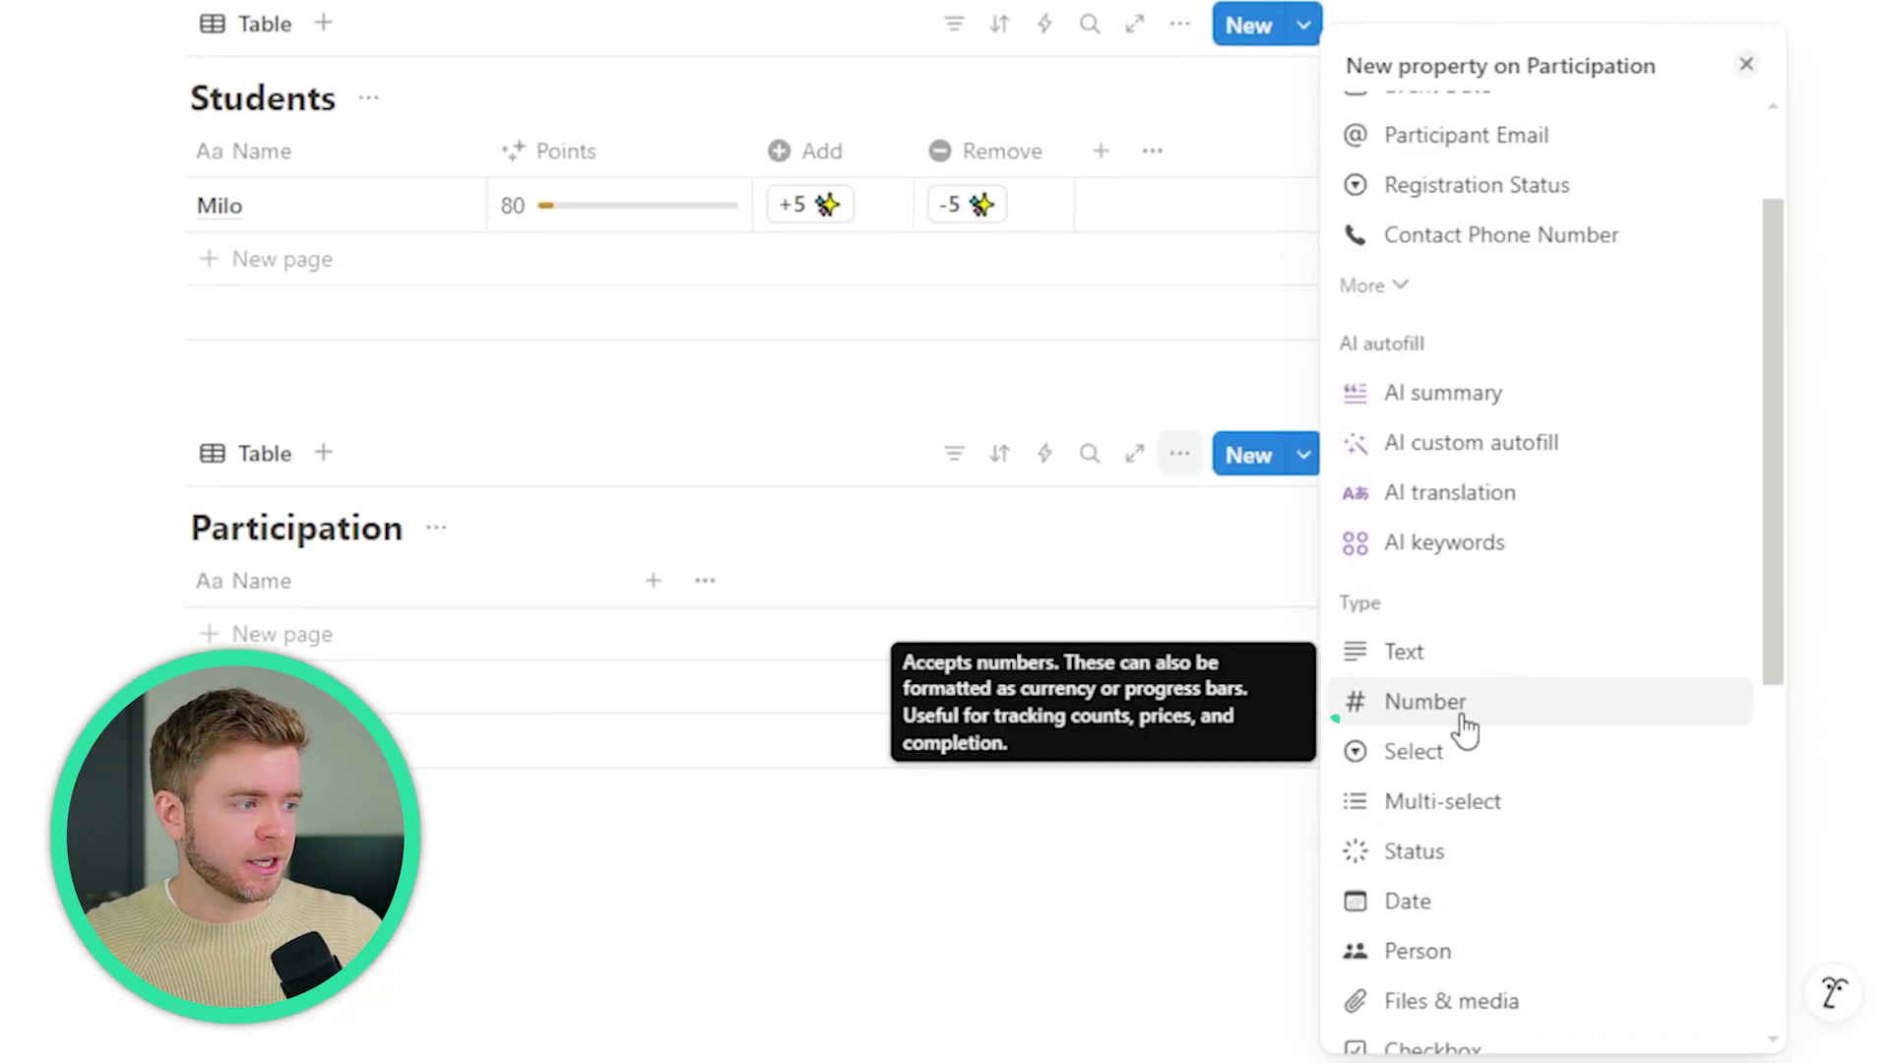
click(1472, 707)
text(Po)
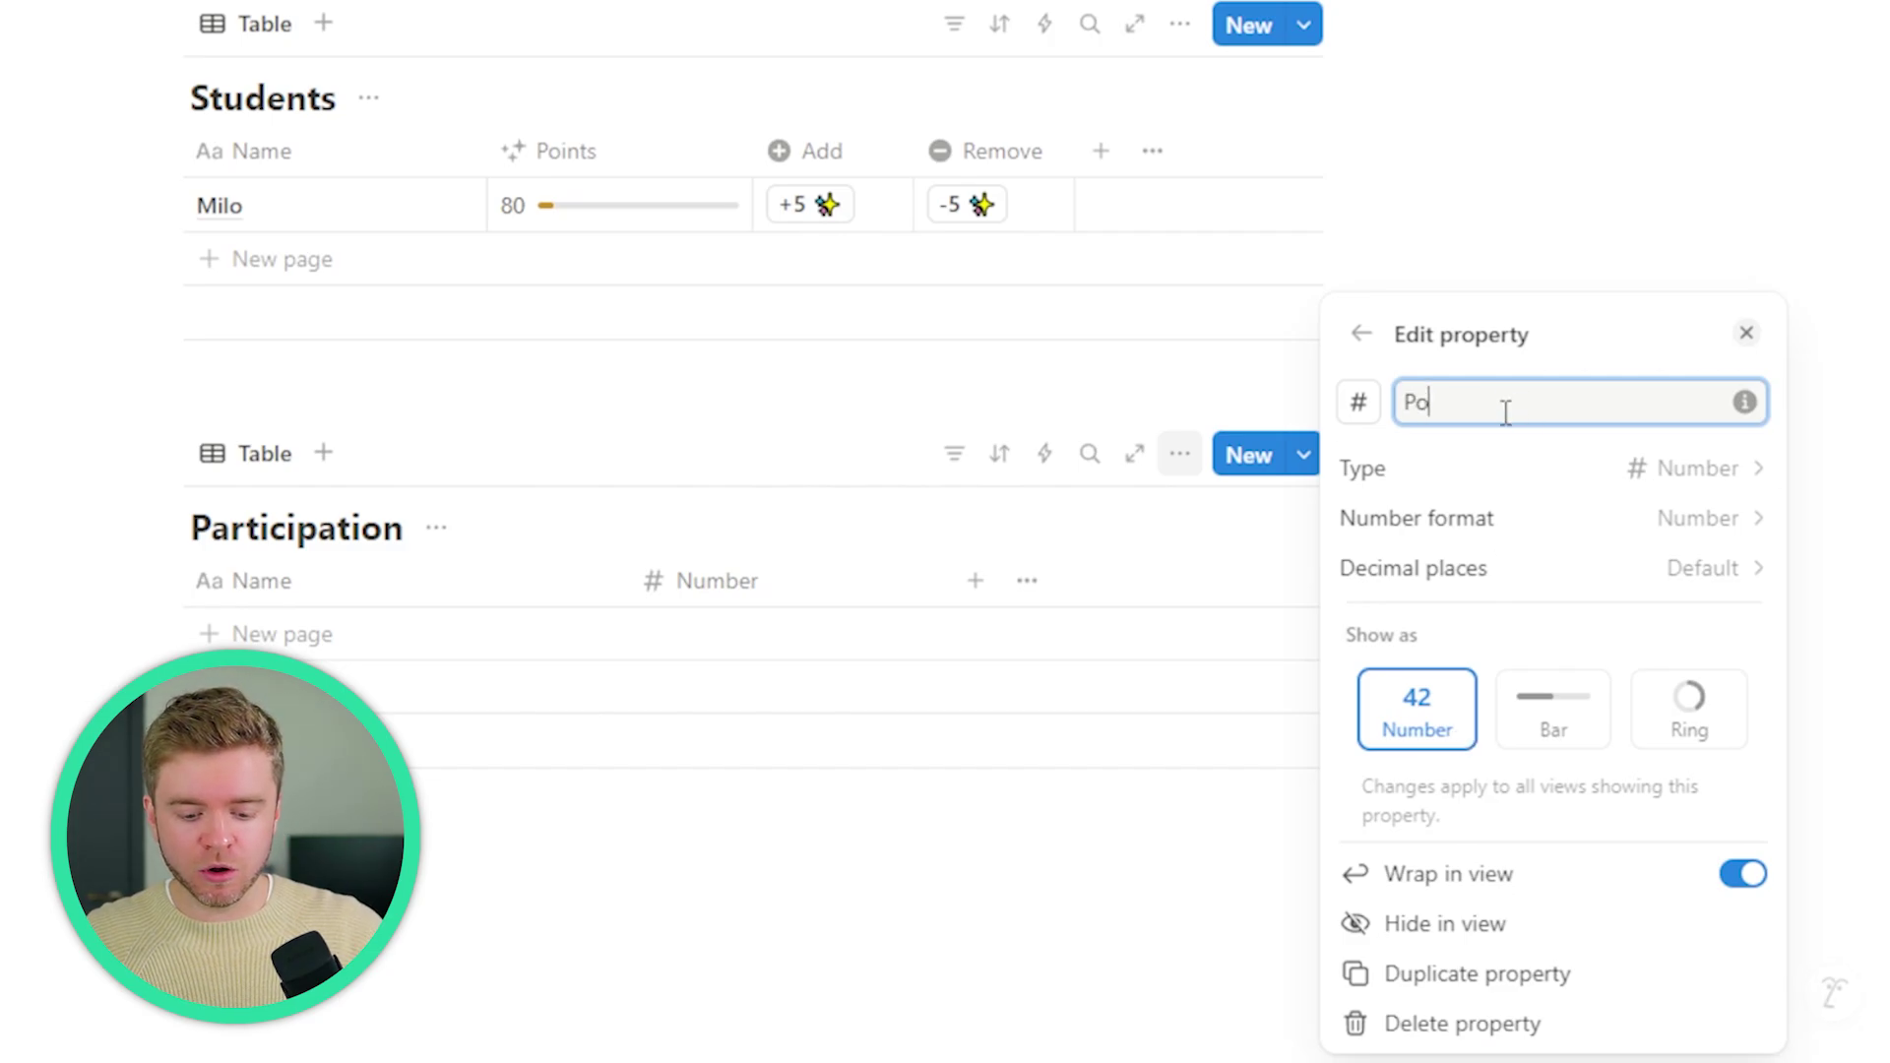
text(ints)
click(1358, 401)
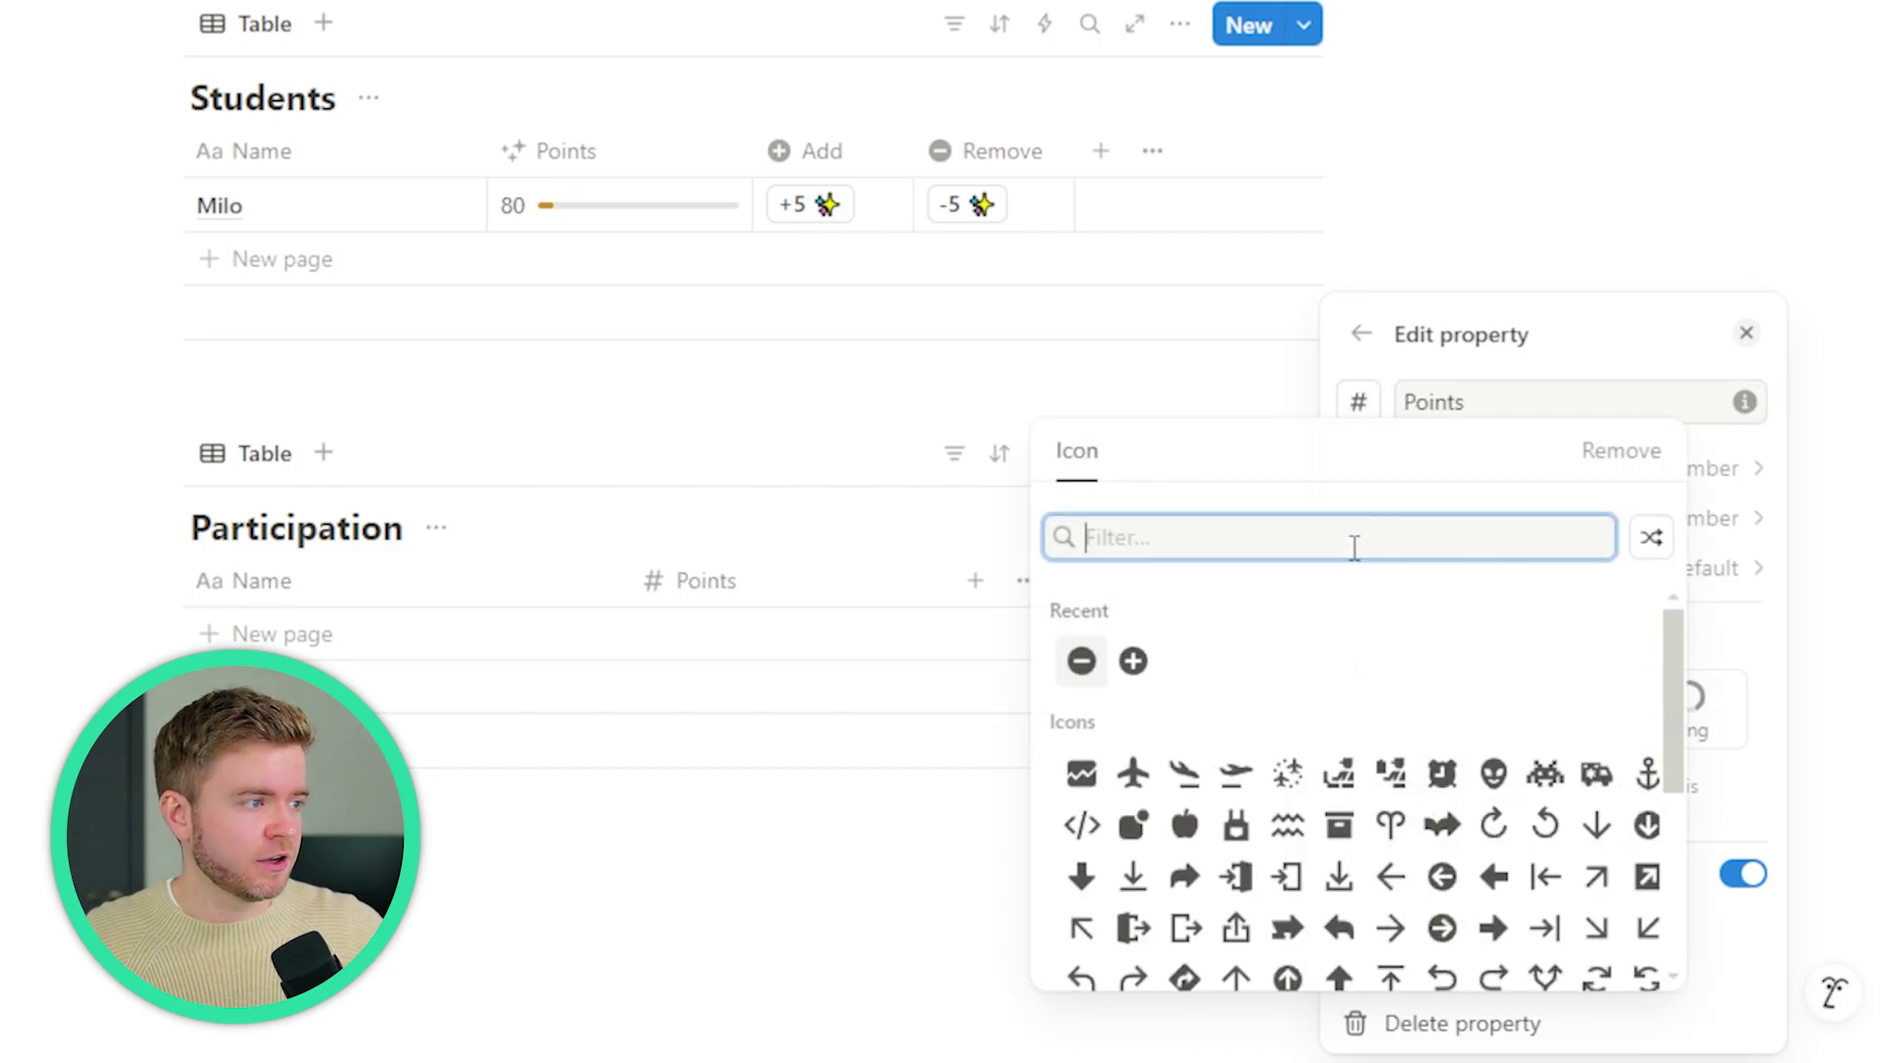
text(star)
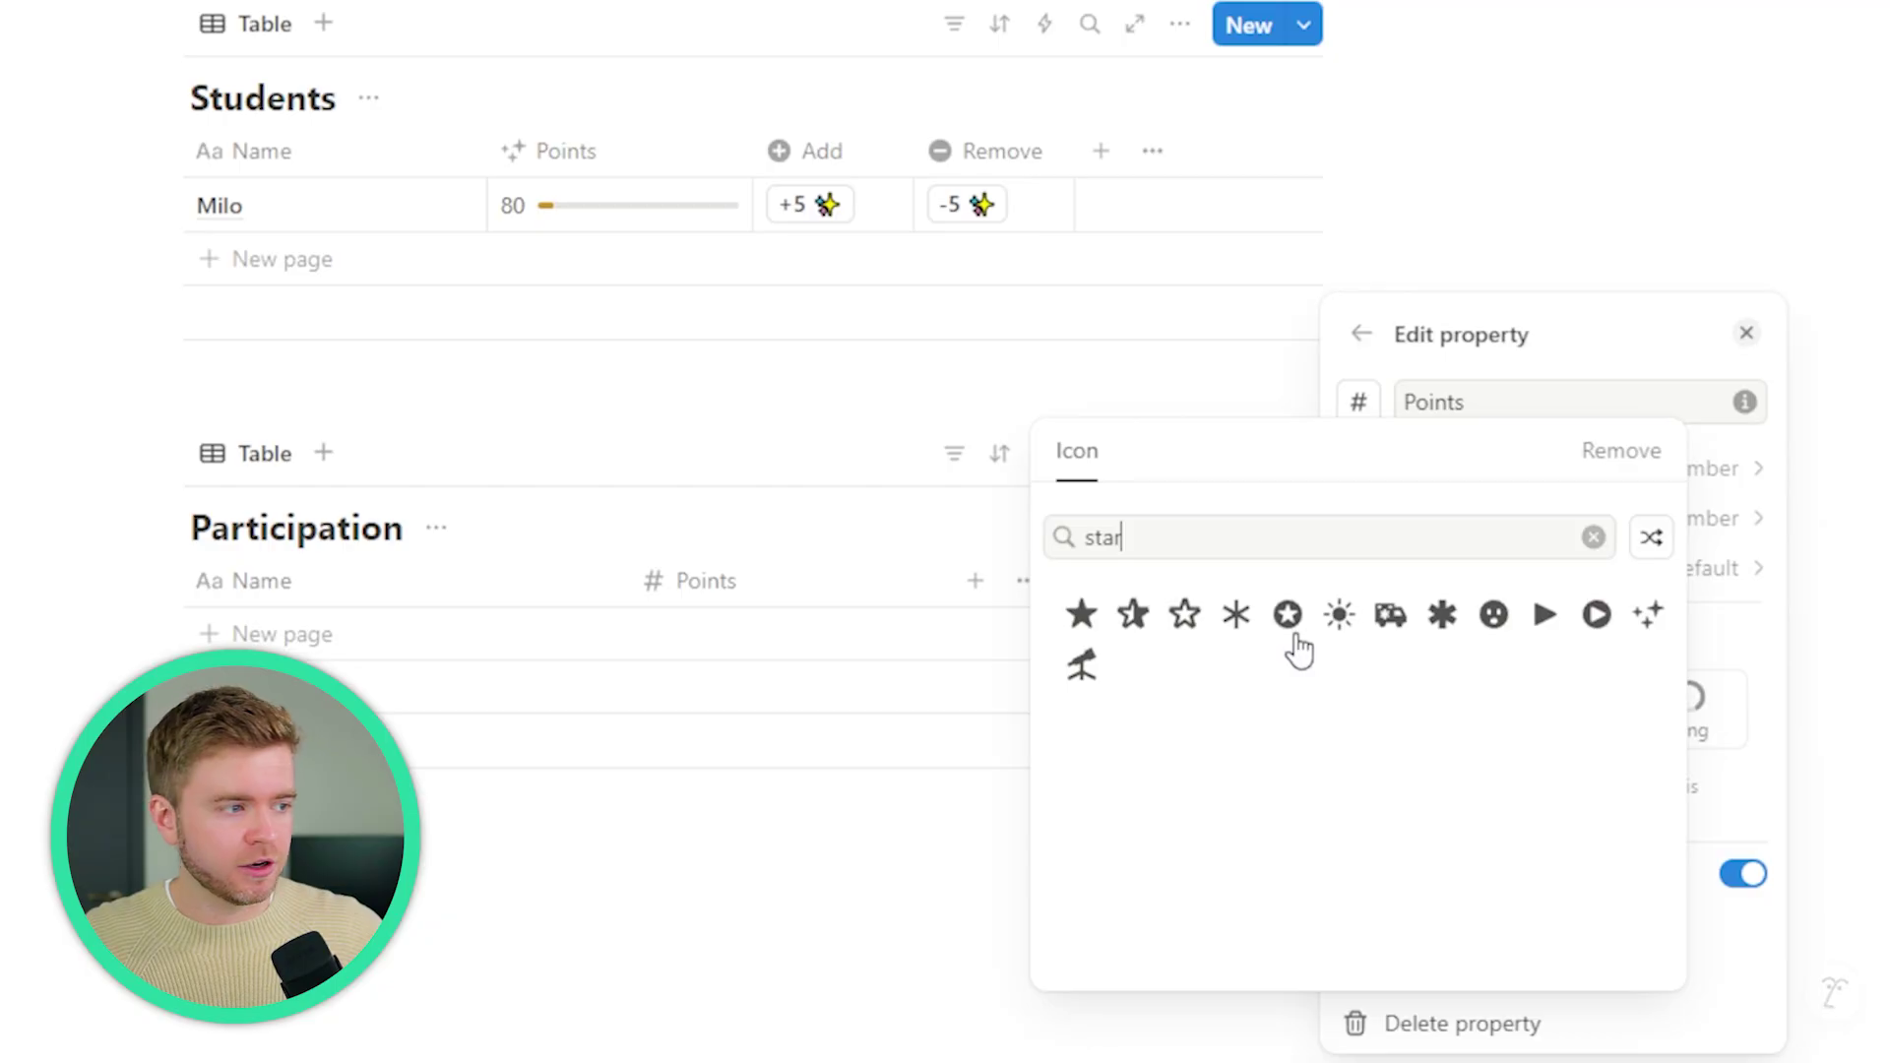
click(1648, 615)
click(796, 432)
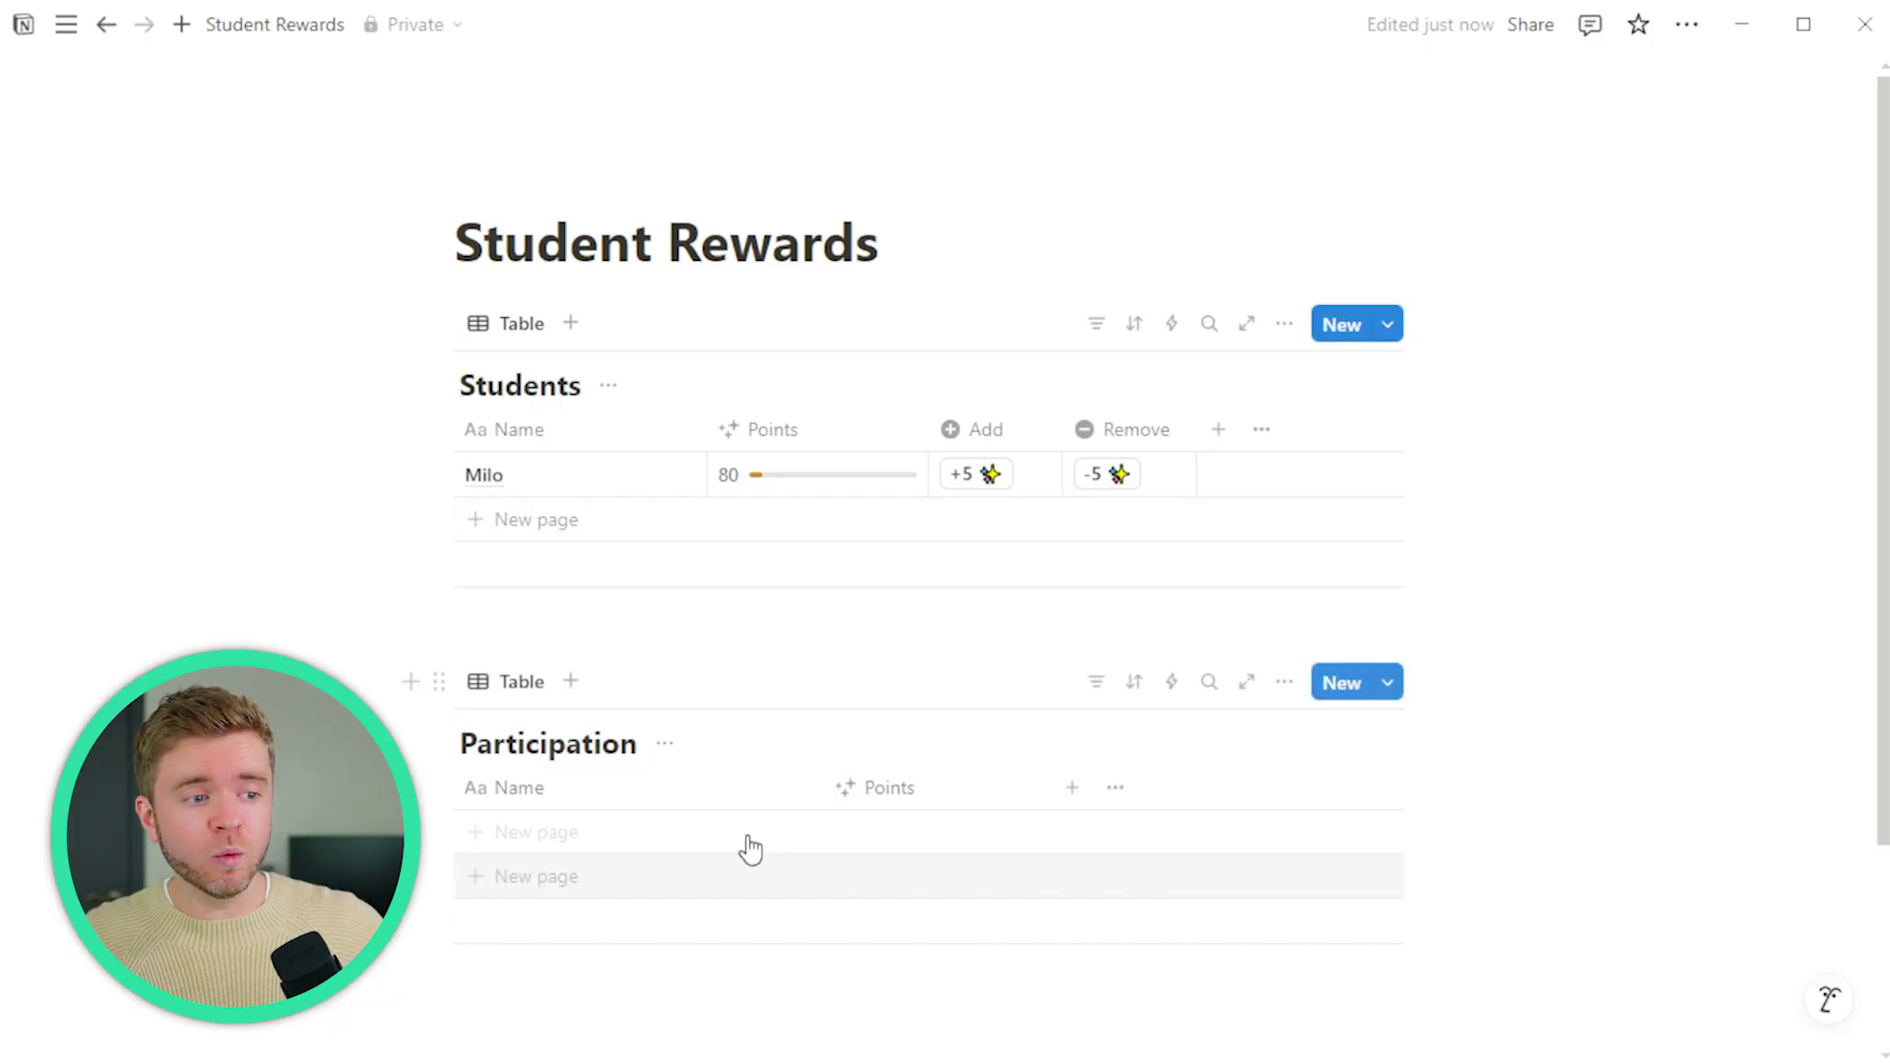
- Add a Participation entry noting that the student participated well in class today, and set its Points to 100
click(530, 832)
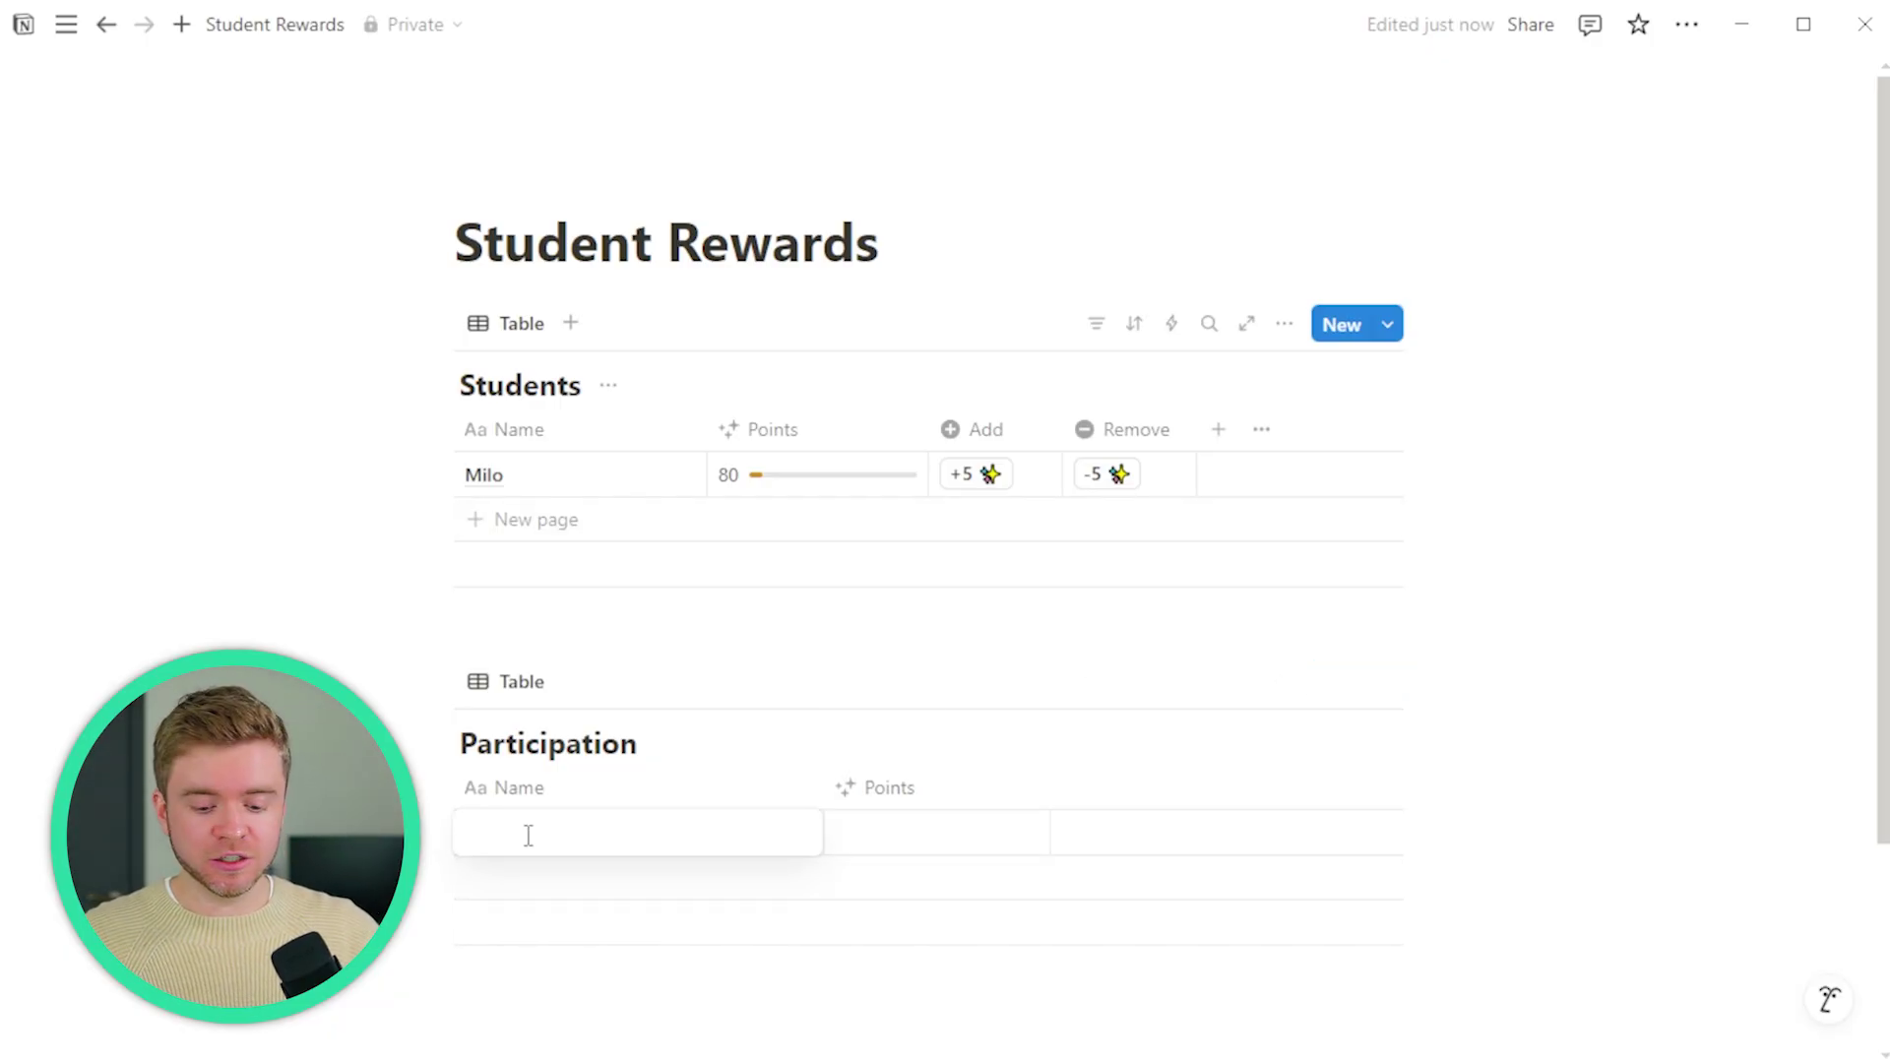
text(Milo participated well in class today!)
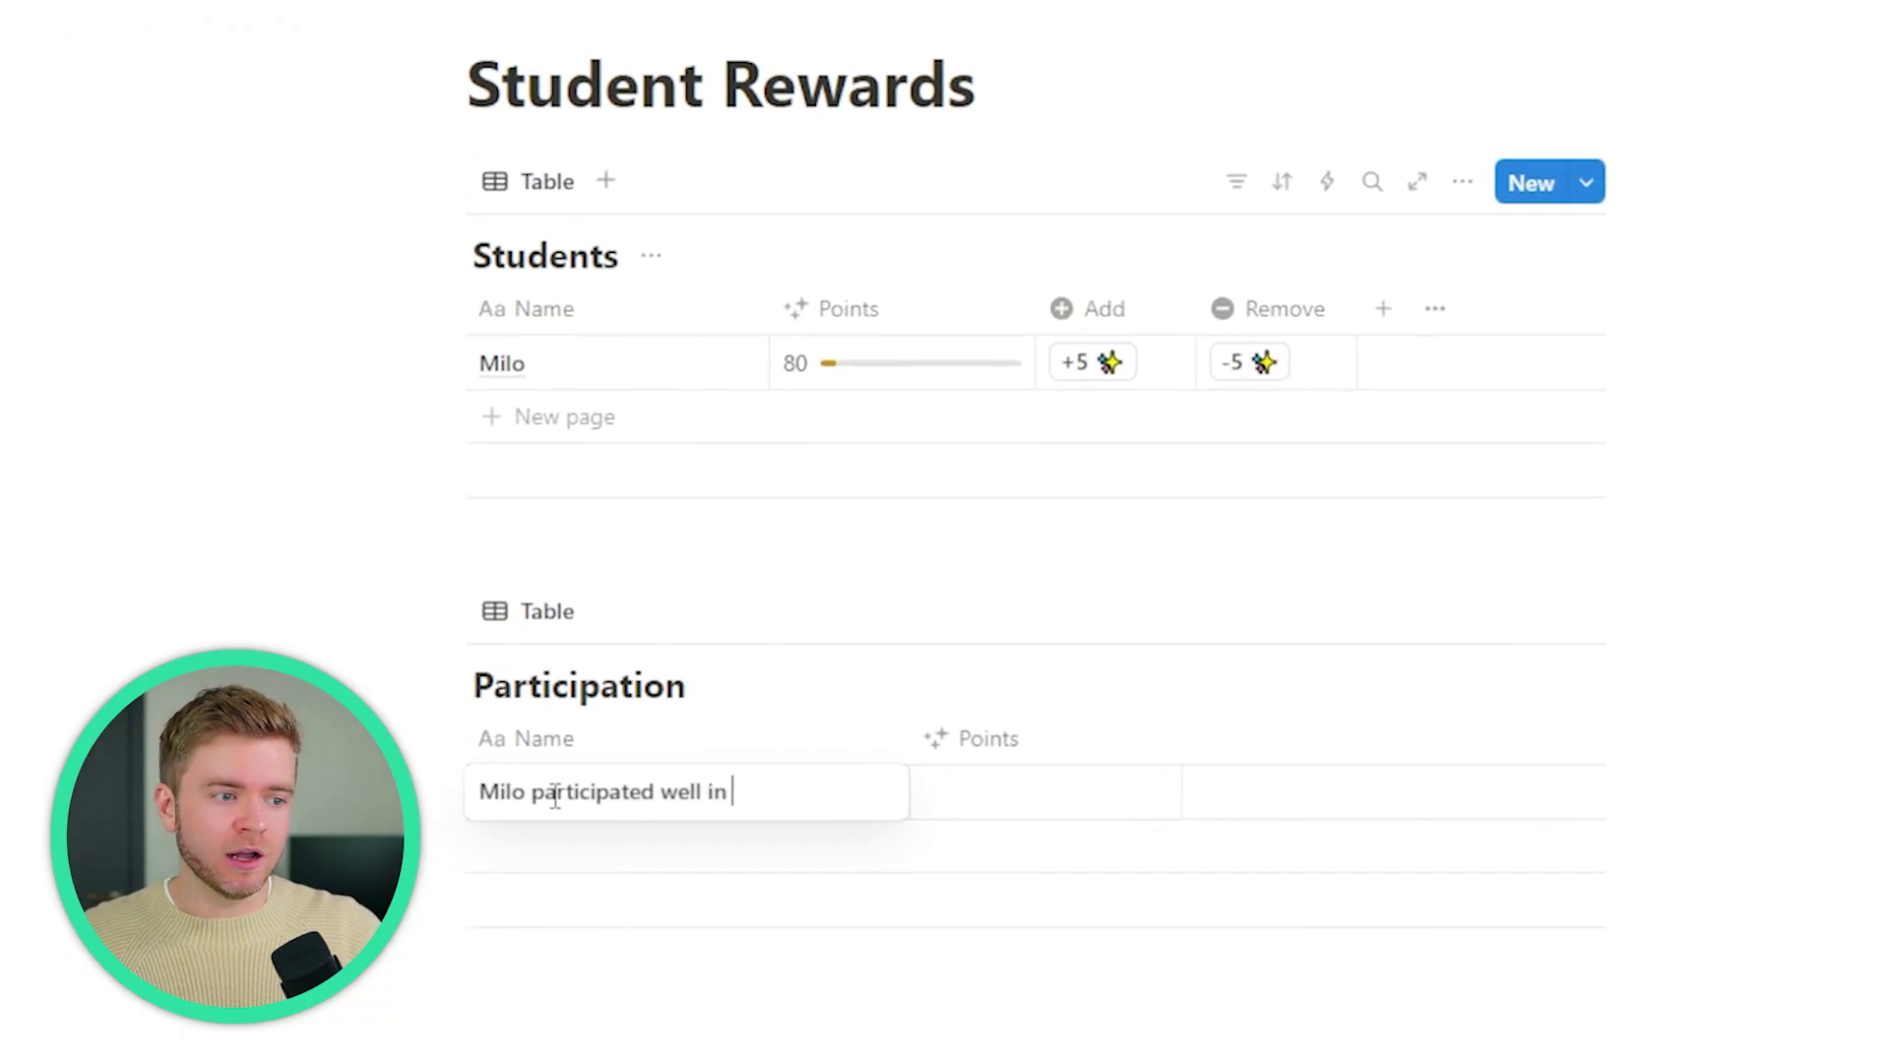
key(Tab)
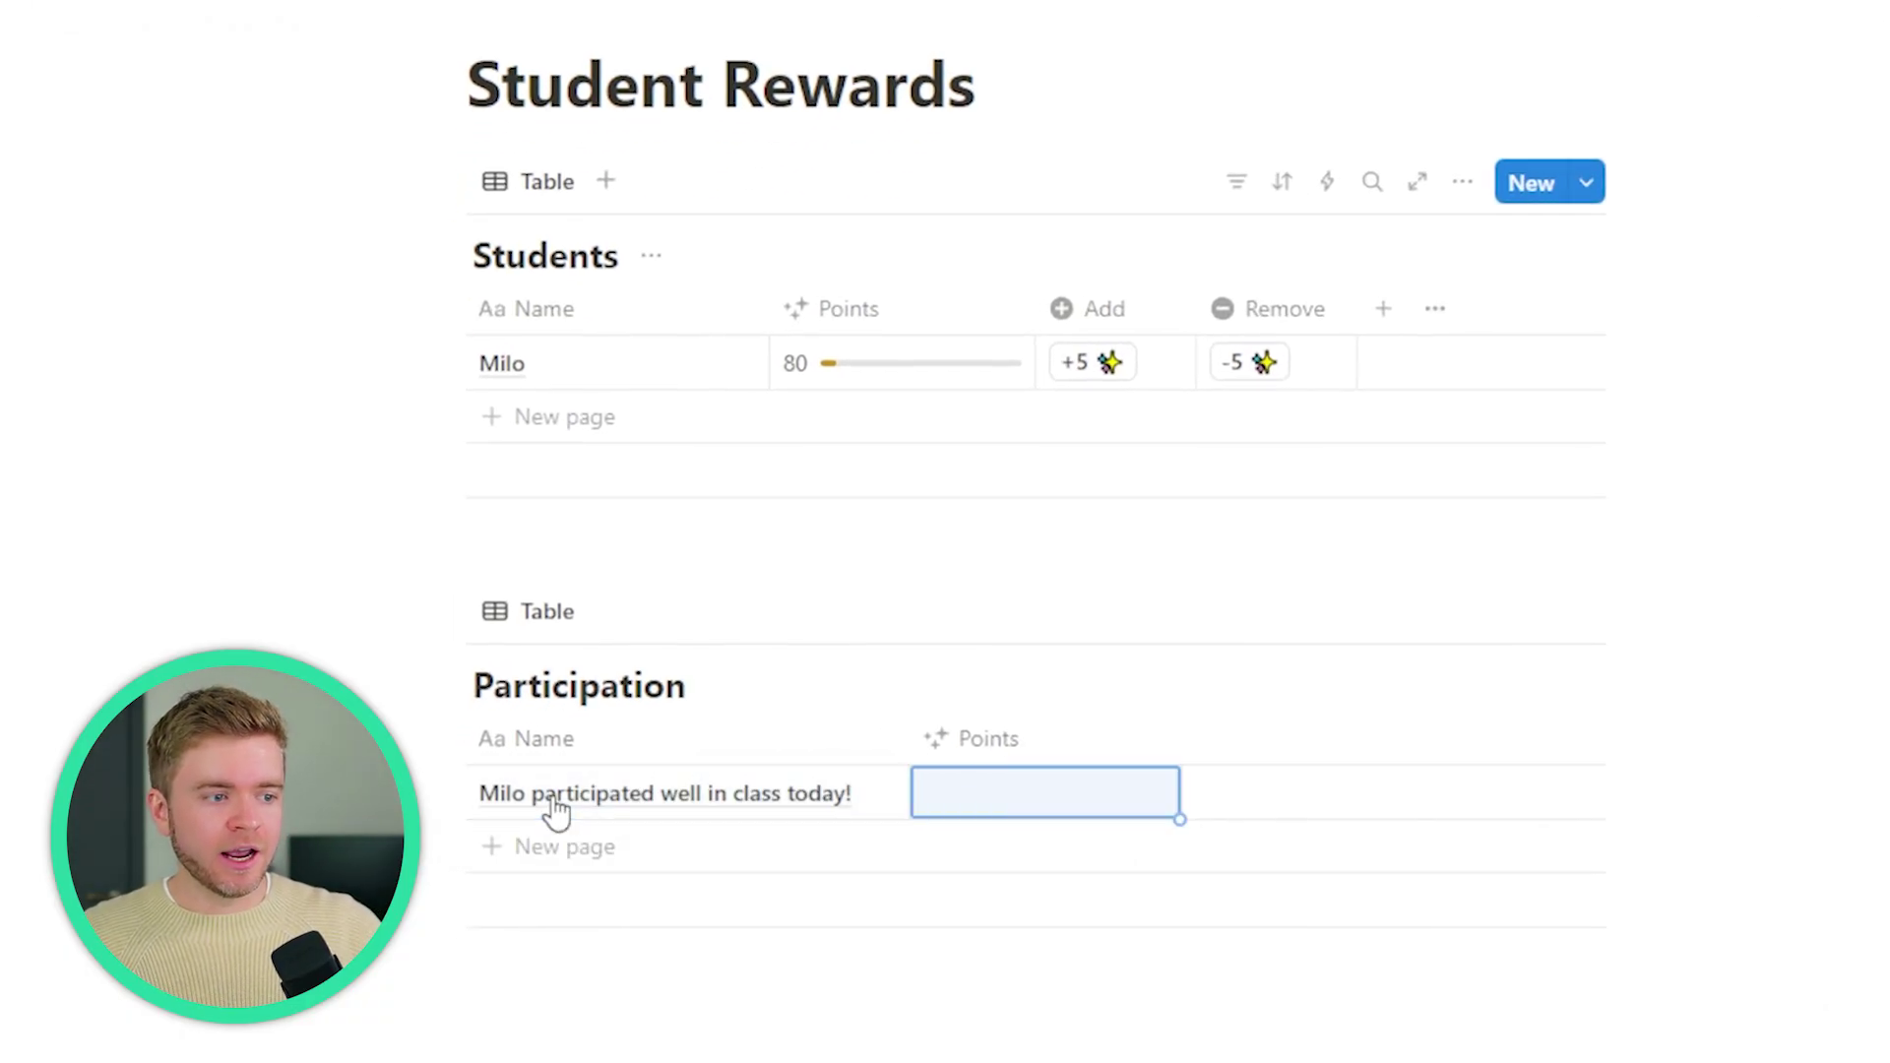
text(100)
key(Return)
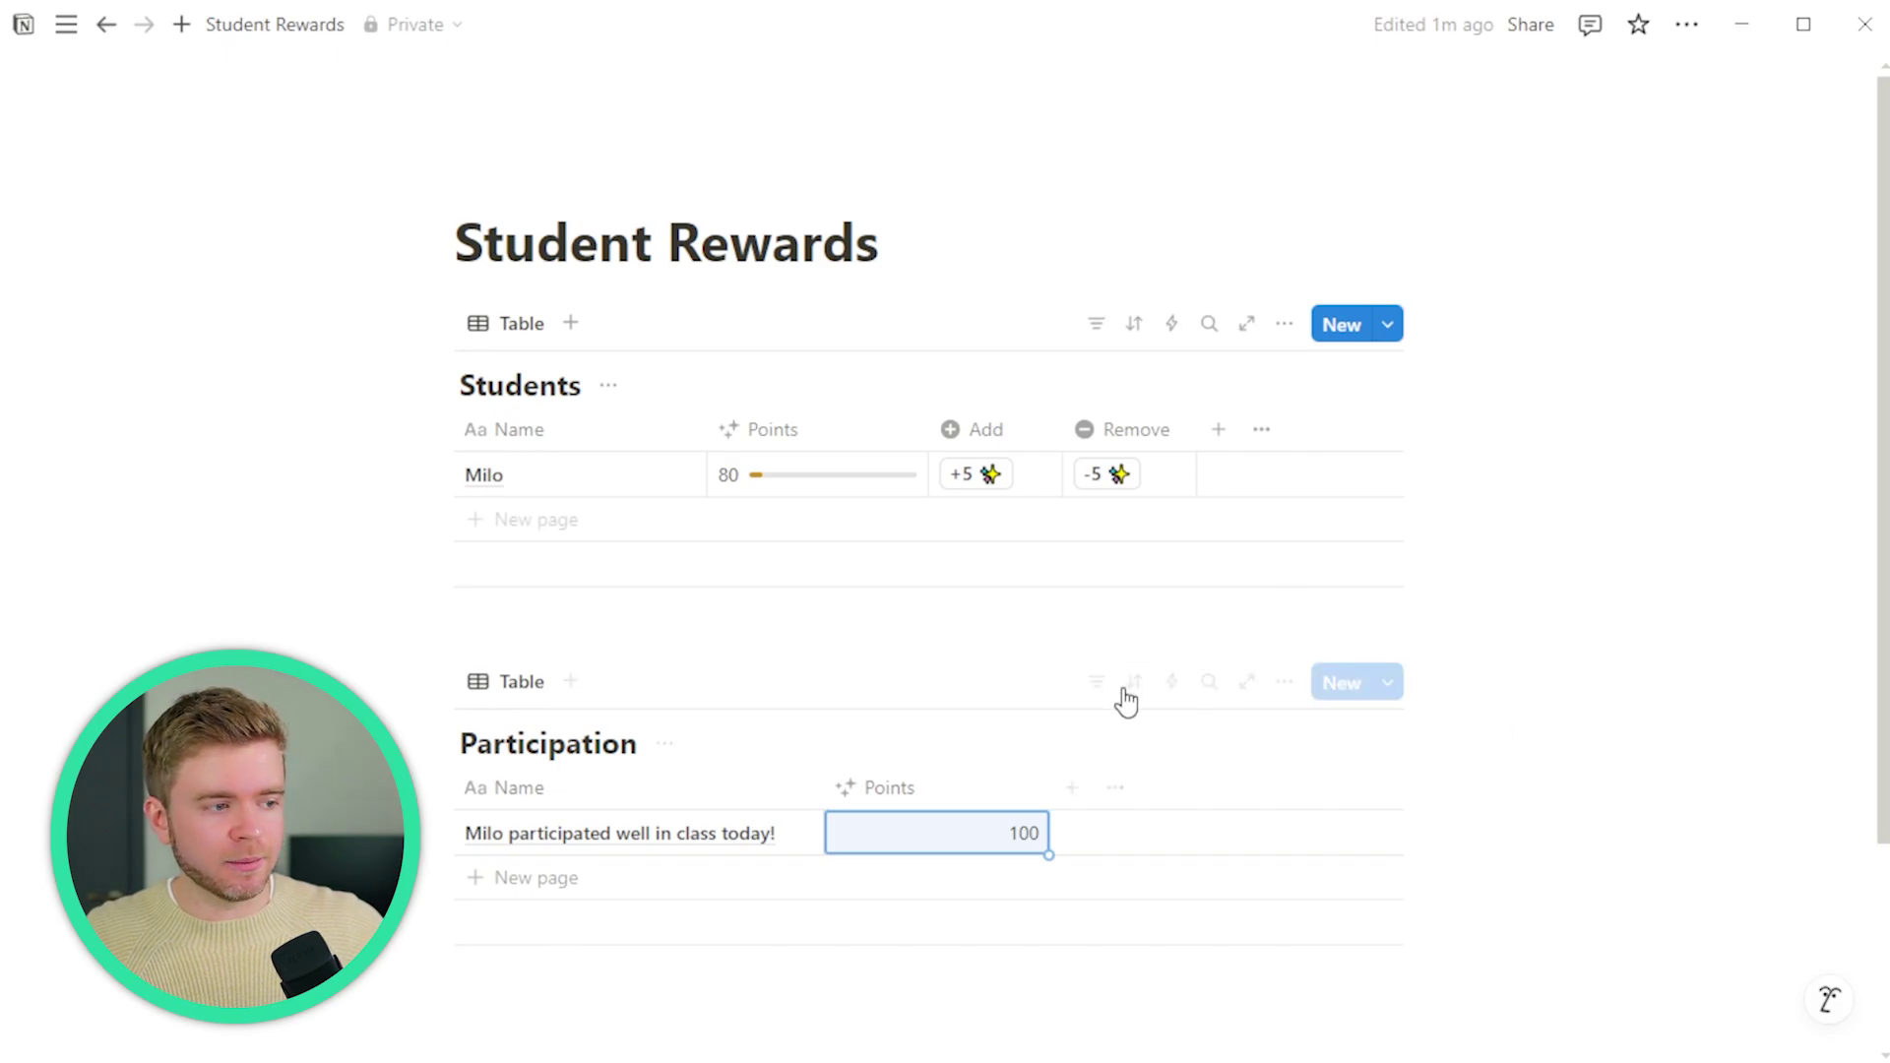
- Add a two-way relation named Student from the Participation database to the Students database
scroll(1077, 654, down, 1)
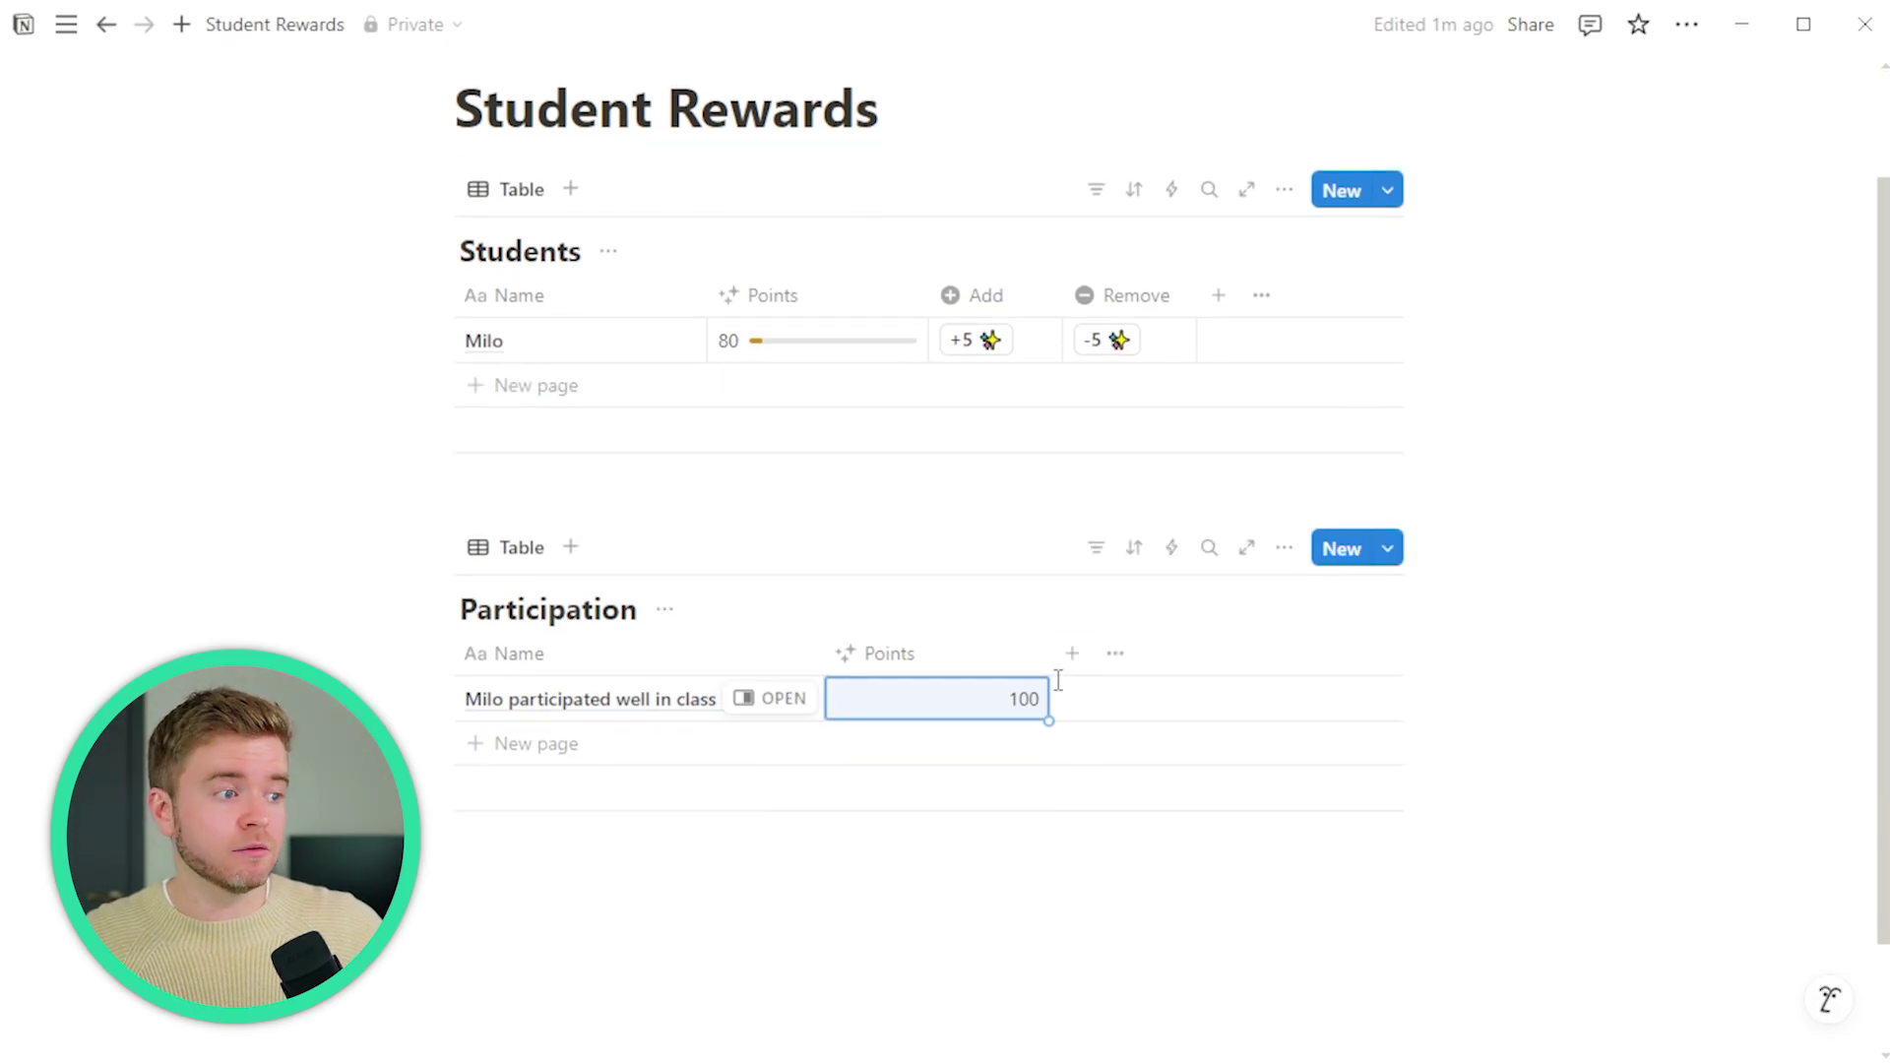
click(1073, 666)
scroll(1674, 532, down, 6)
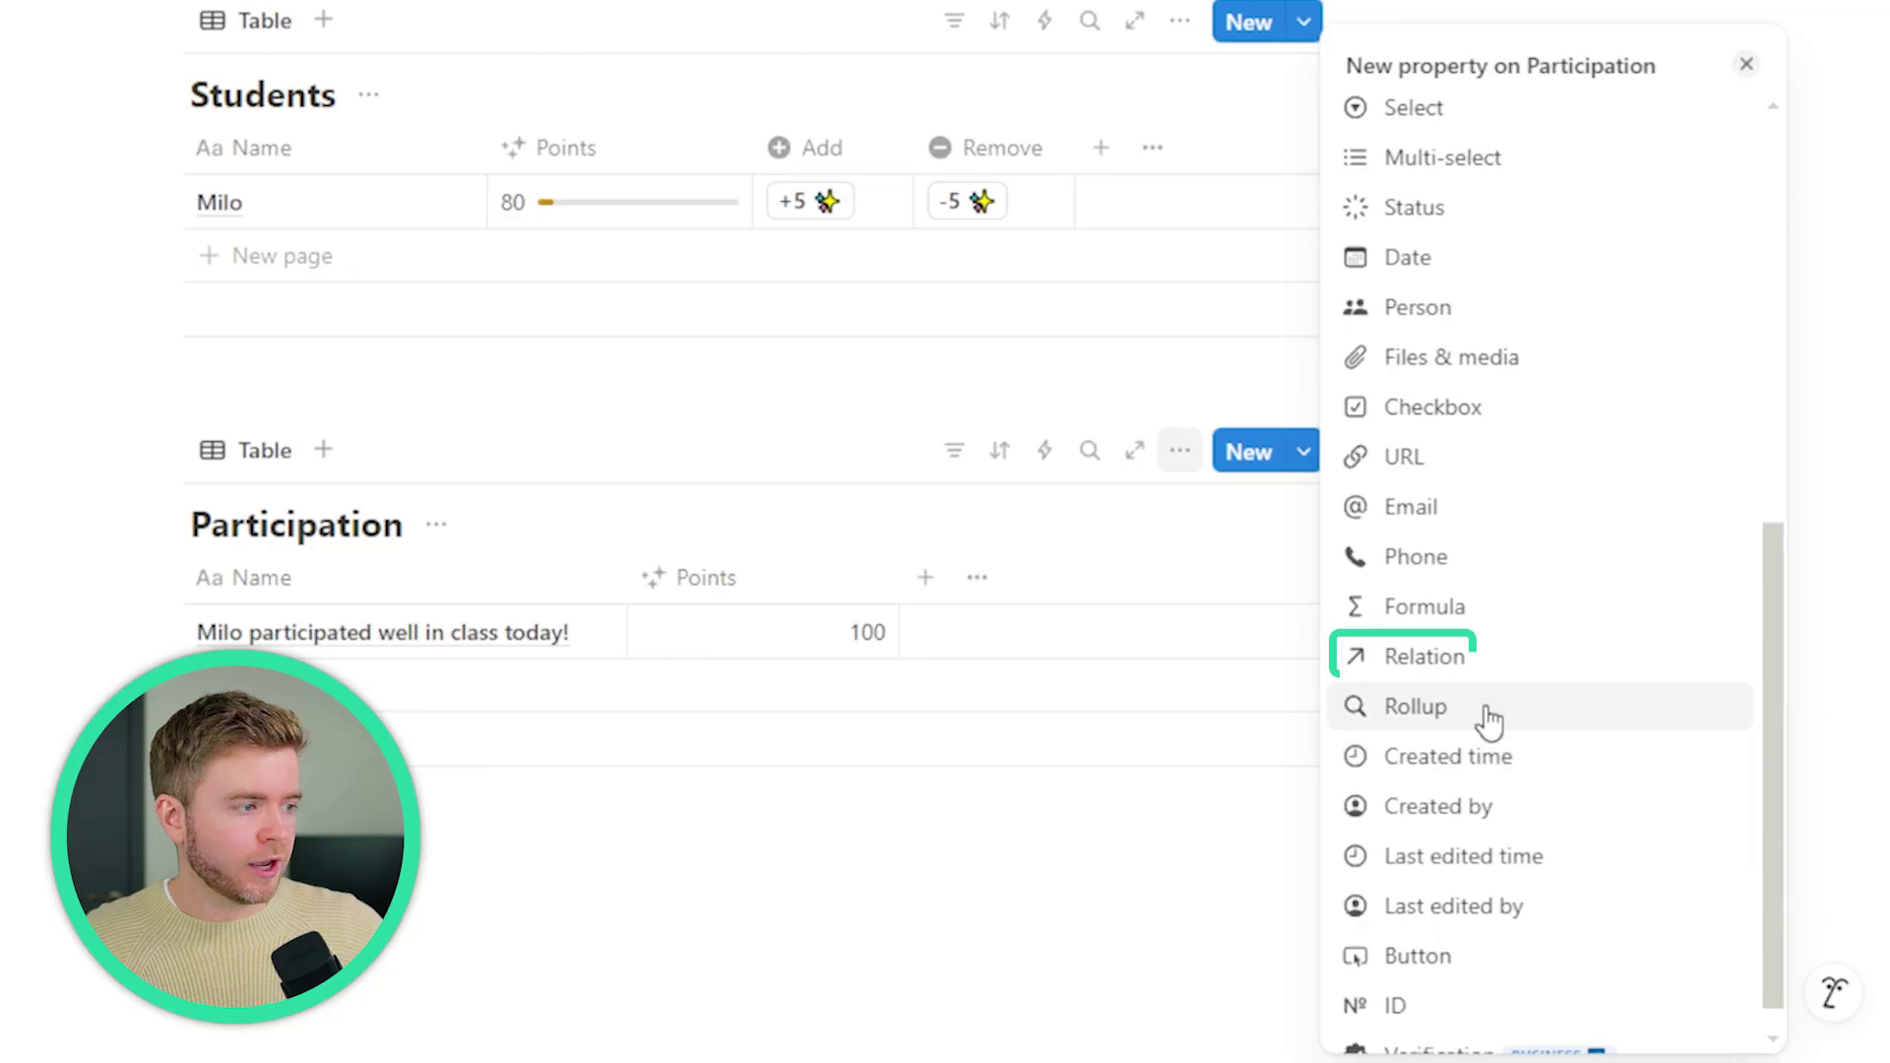
click(1460, 660)
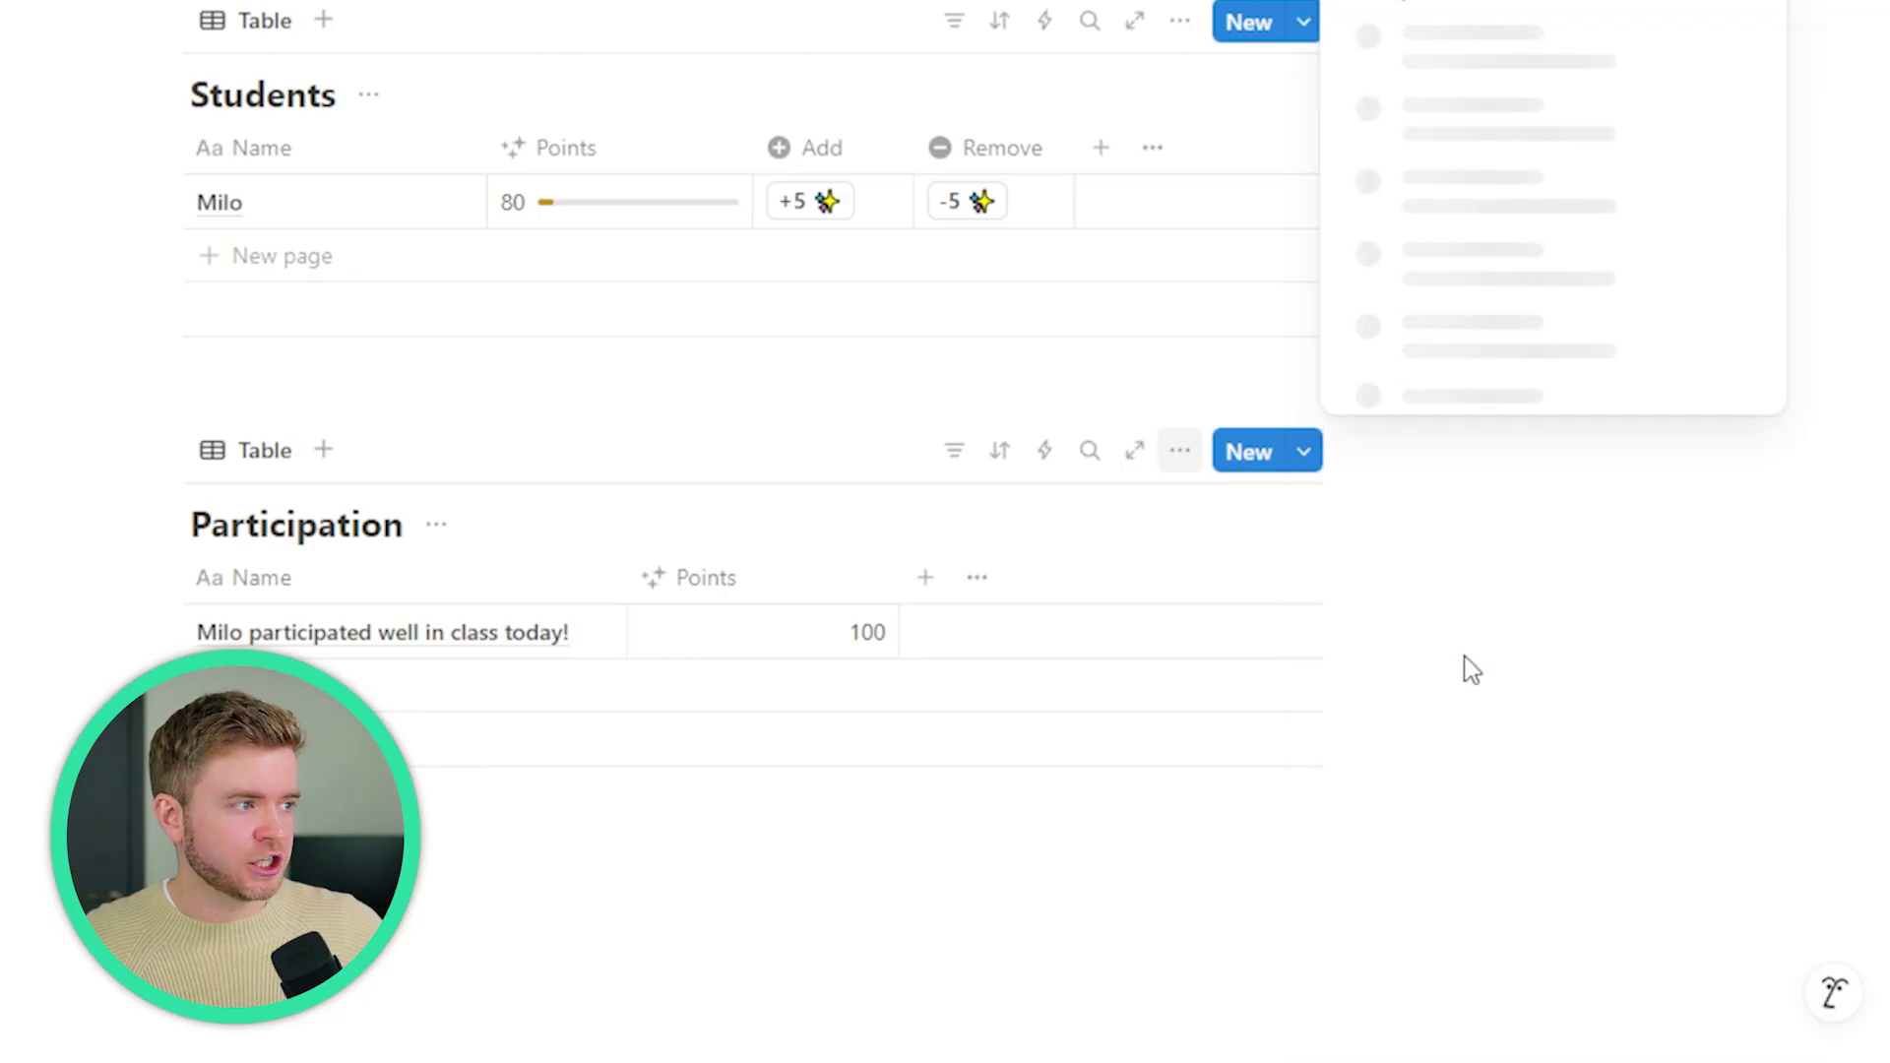
click(1494, 314)
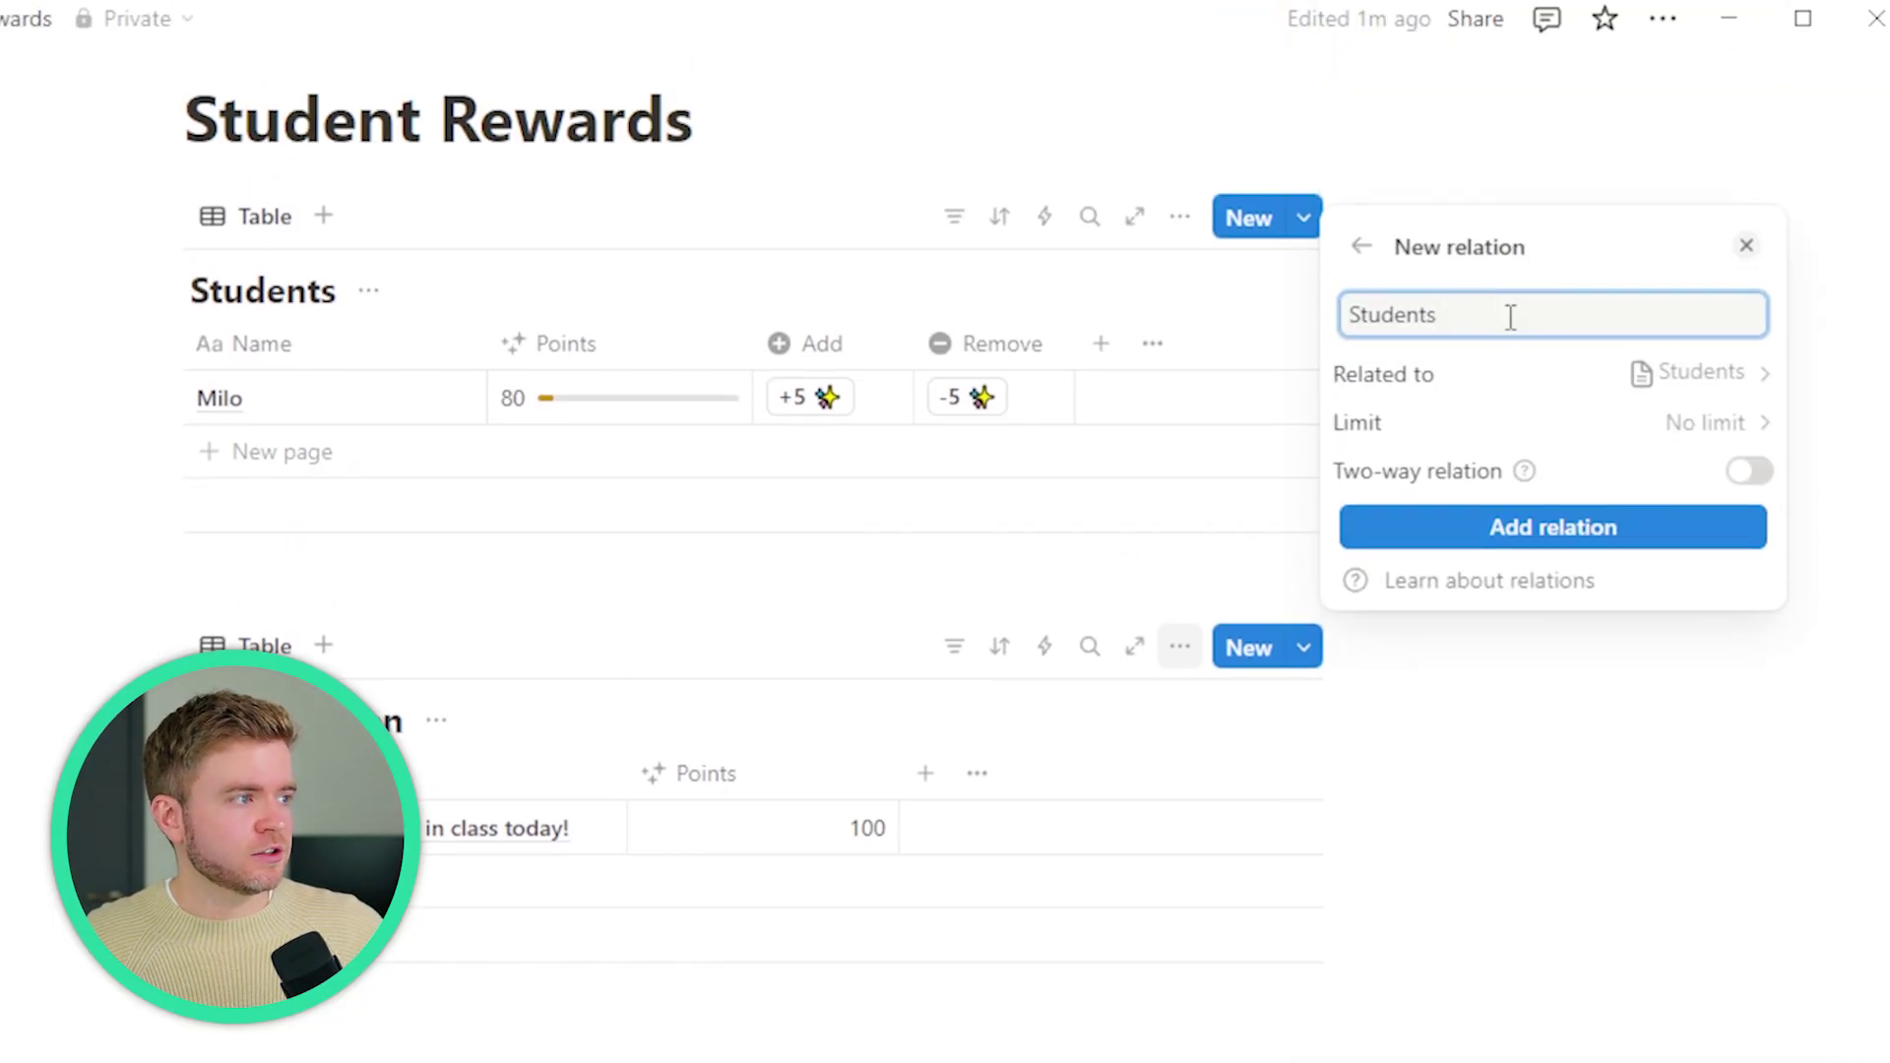
key(BackSpace)
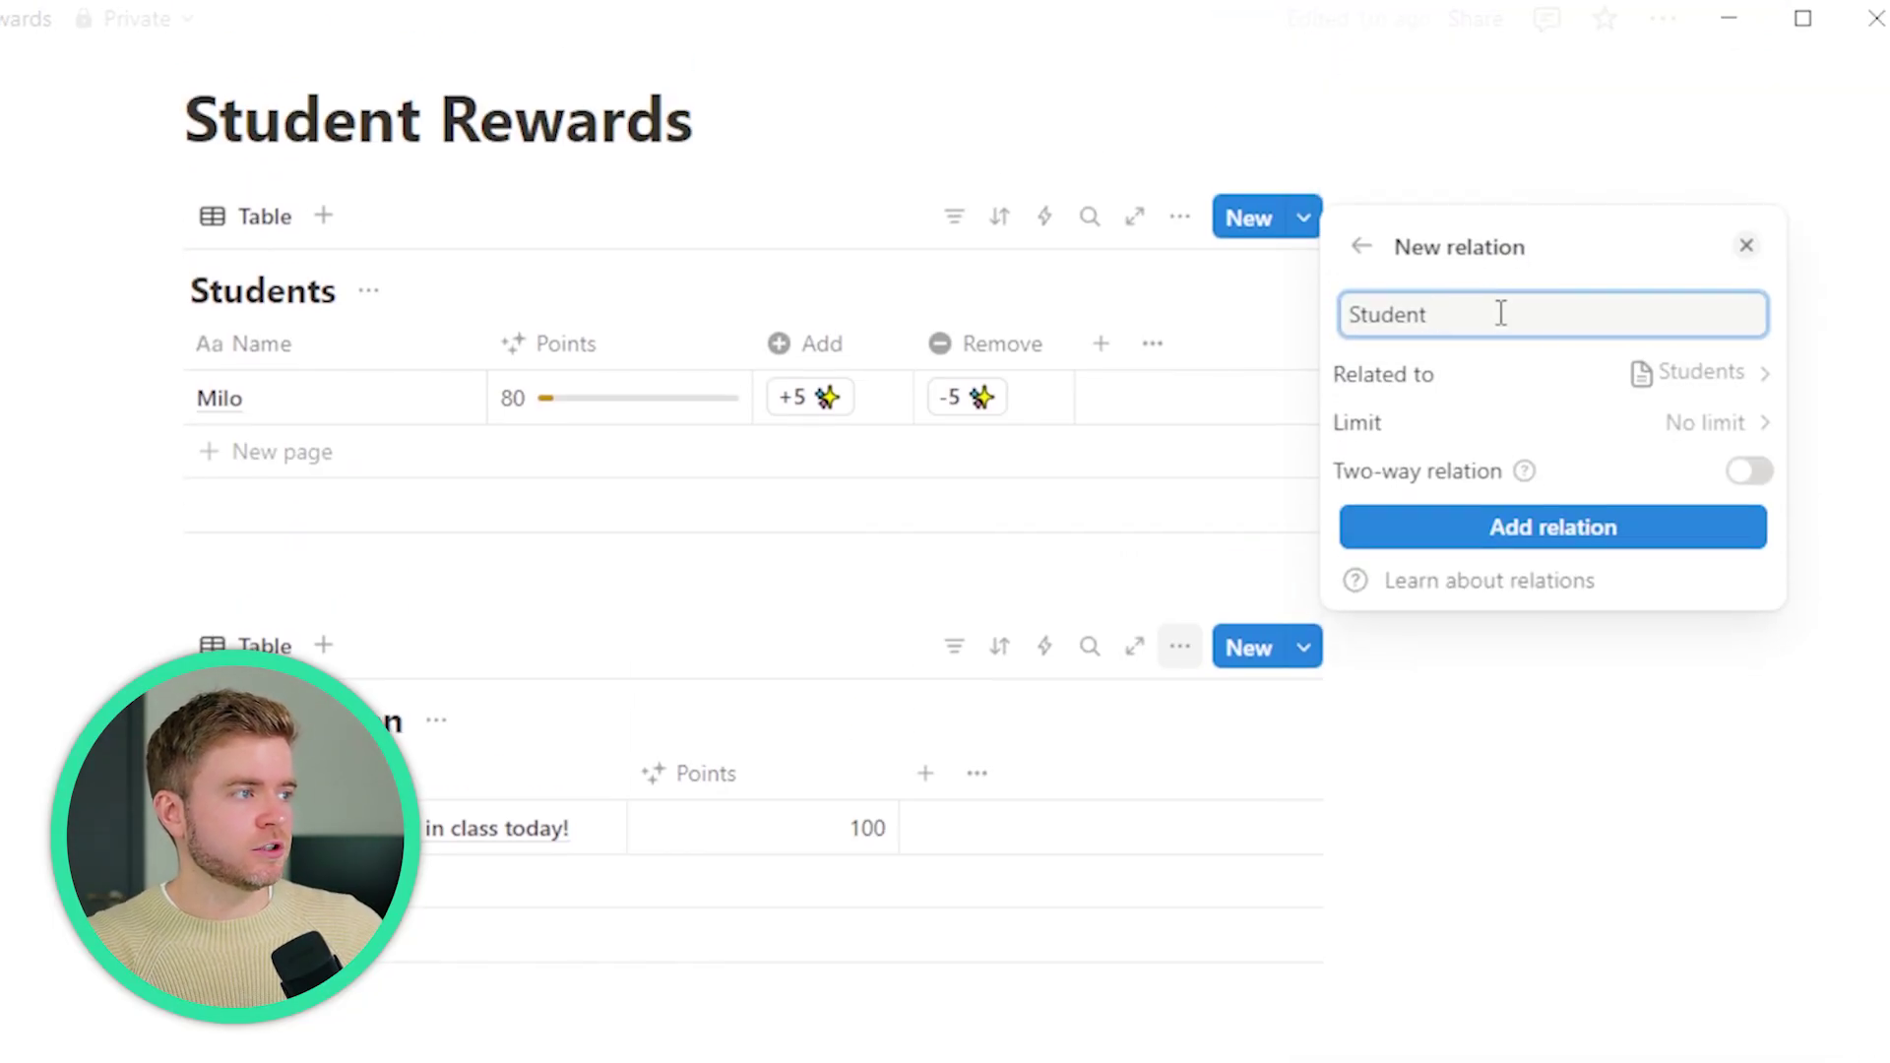
click(1748, 471)
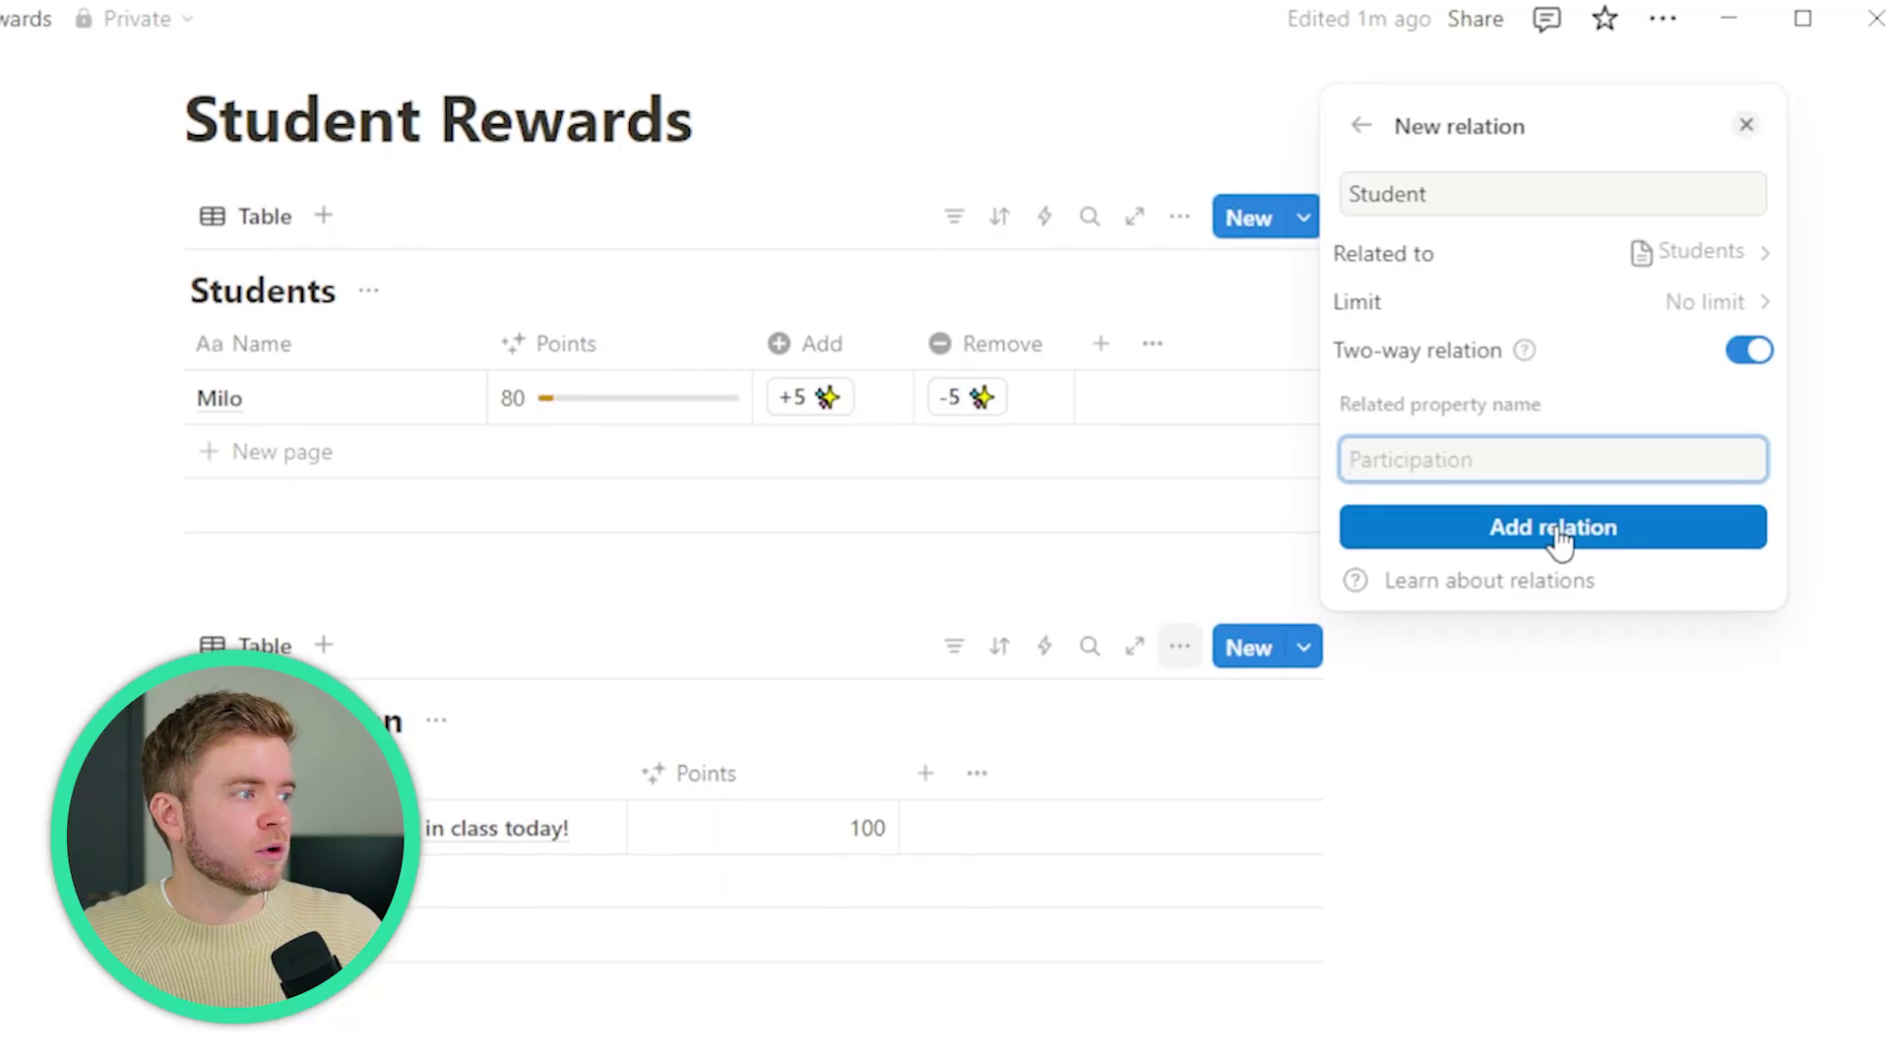
click(1560, 542)
click(1563, 784)
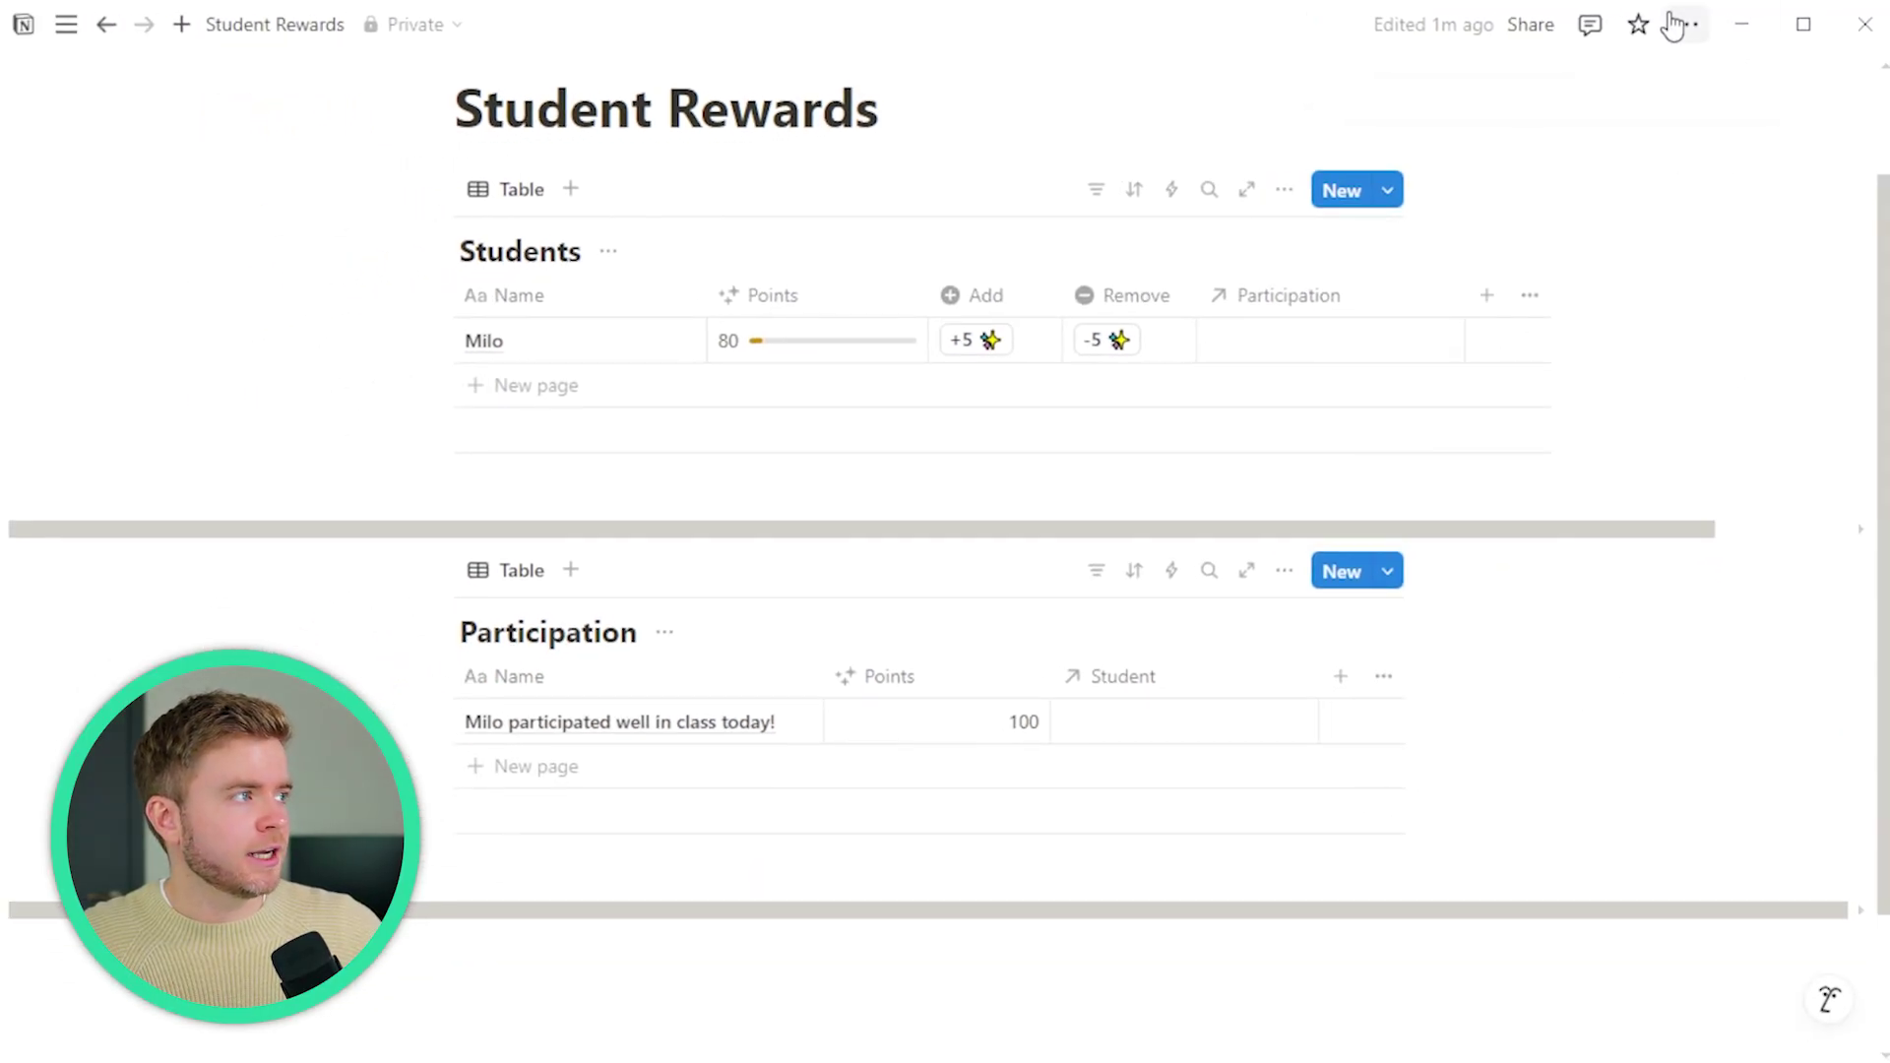
- Turn on full width for the Student Rewards page
click(1674, 25)
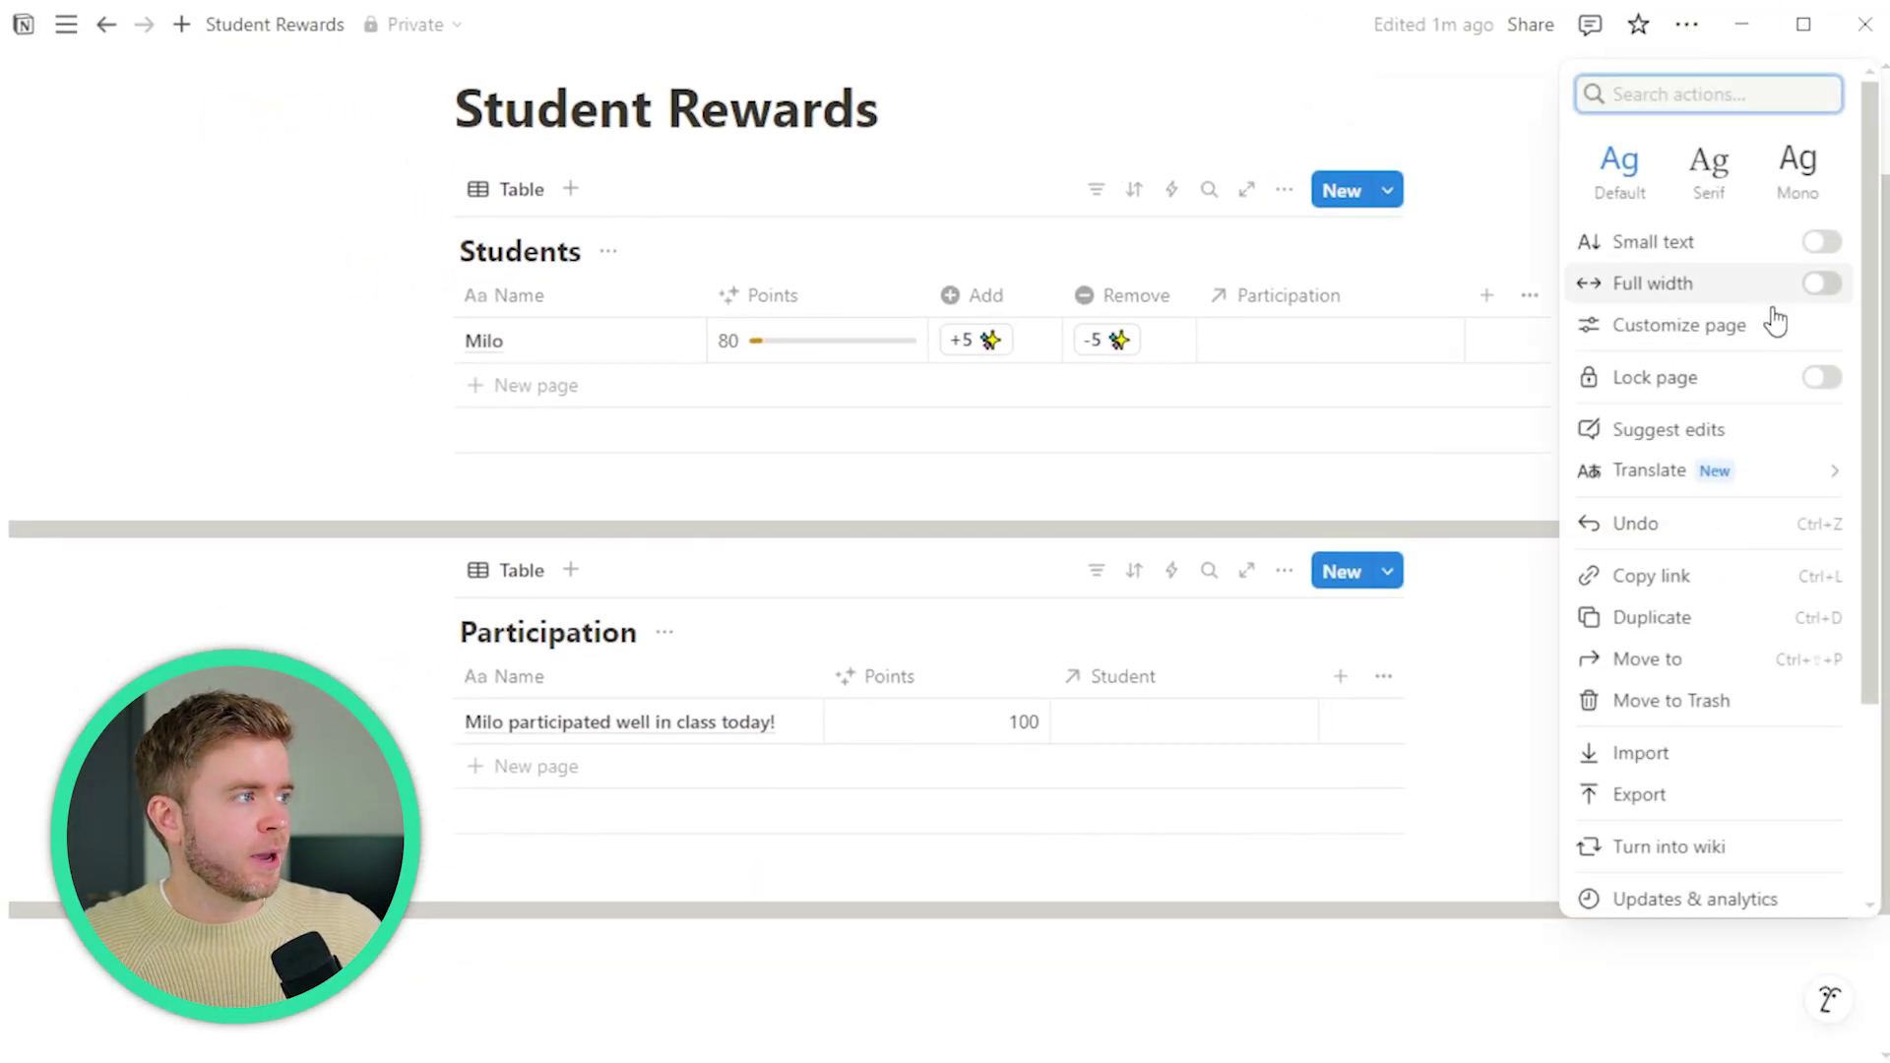
click(1823, 285)
click(982, 519)
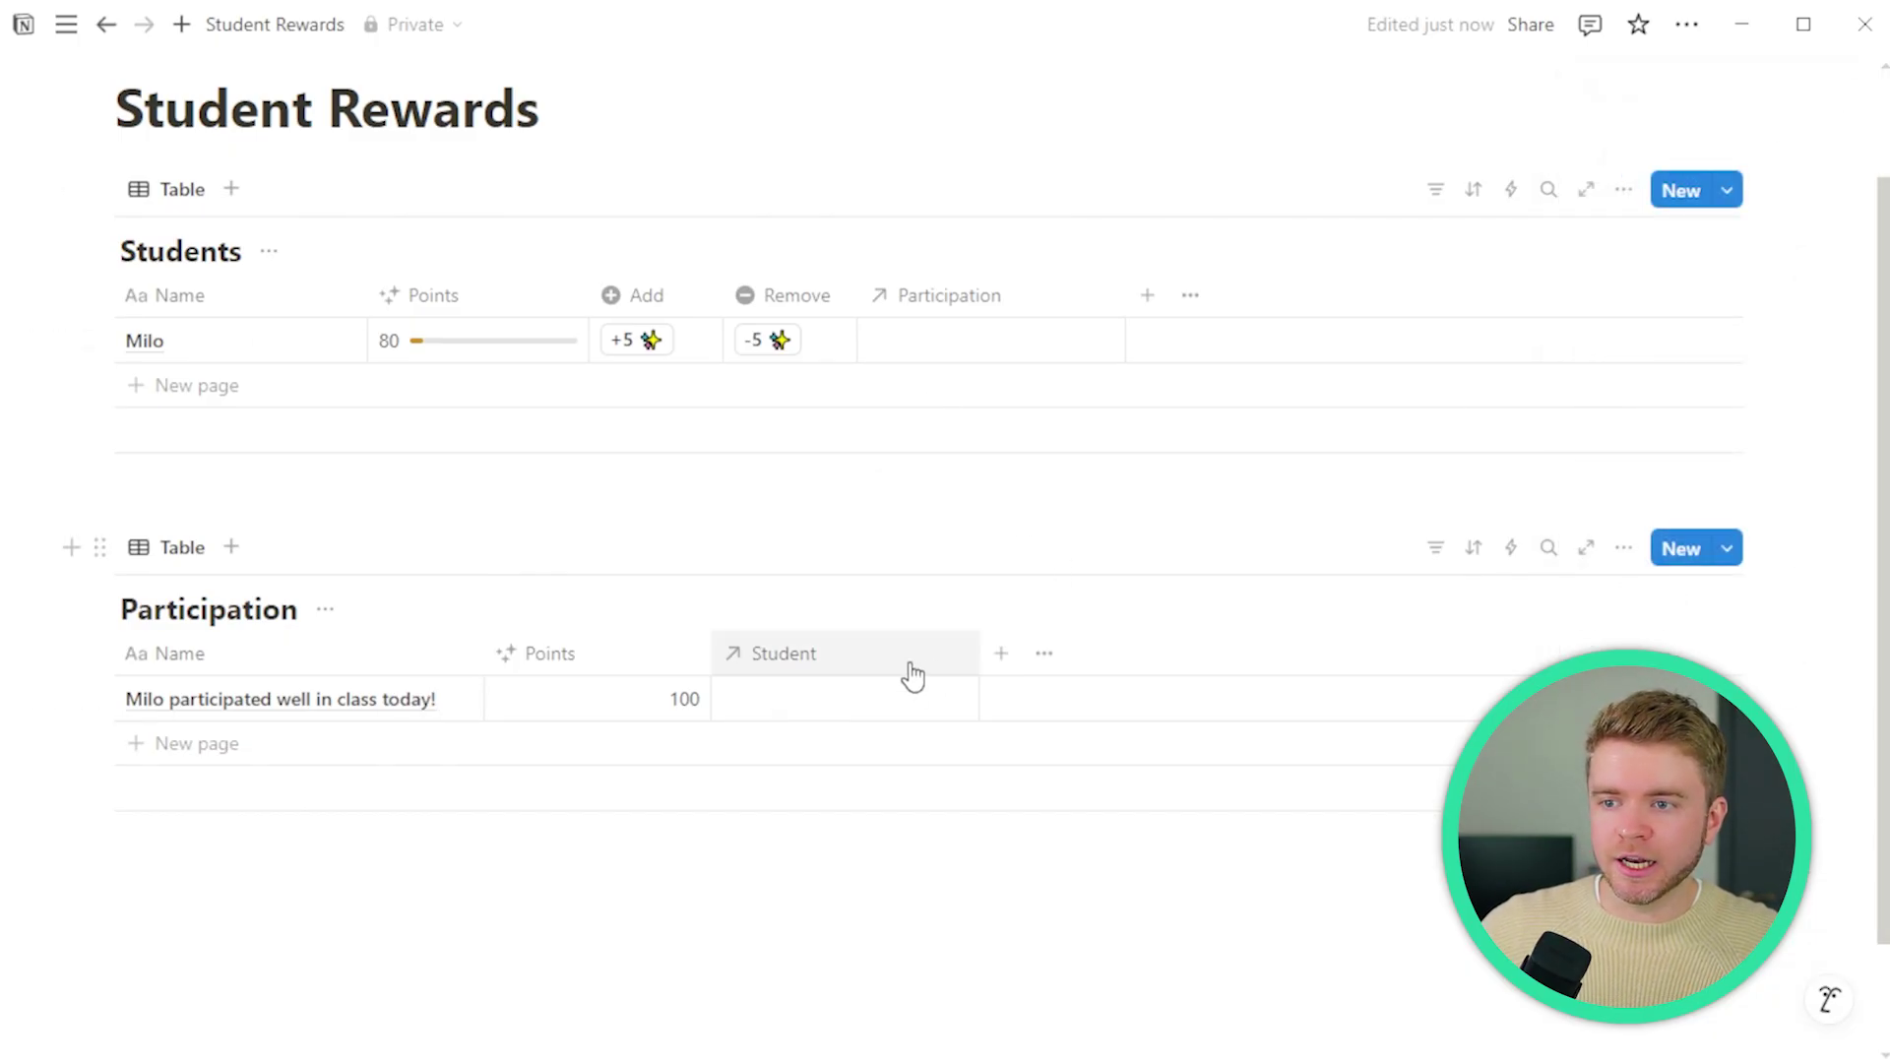
- Link the participation entry to the existing student through its Student relation
click(787, 714)
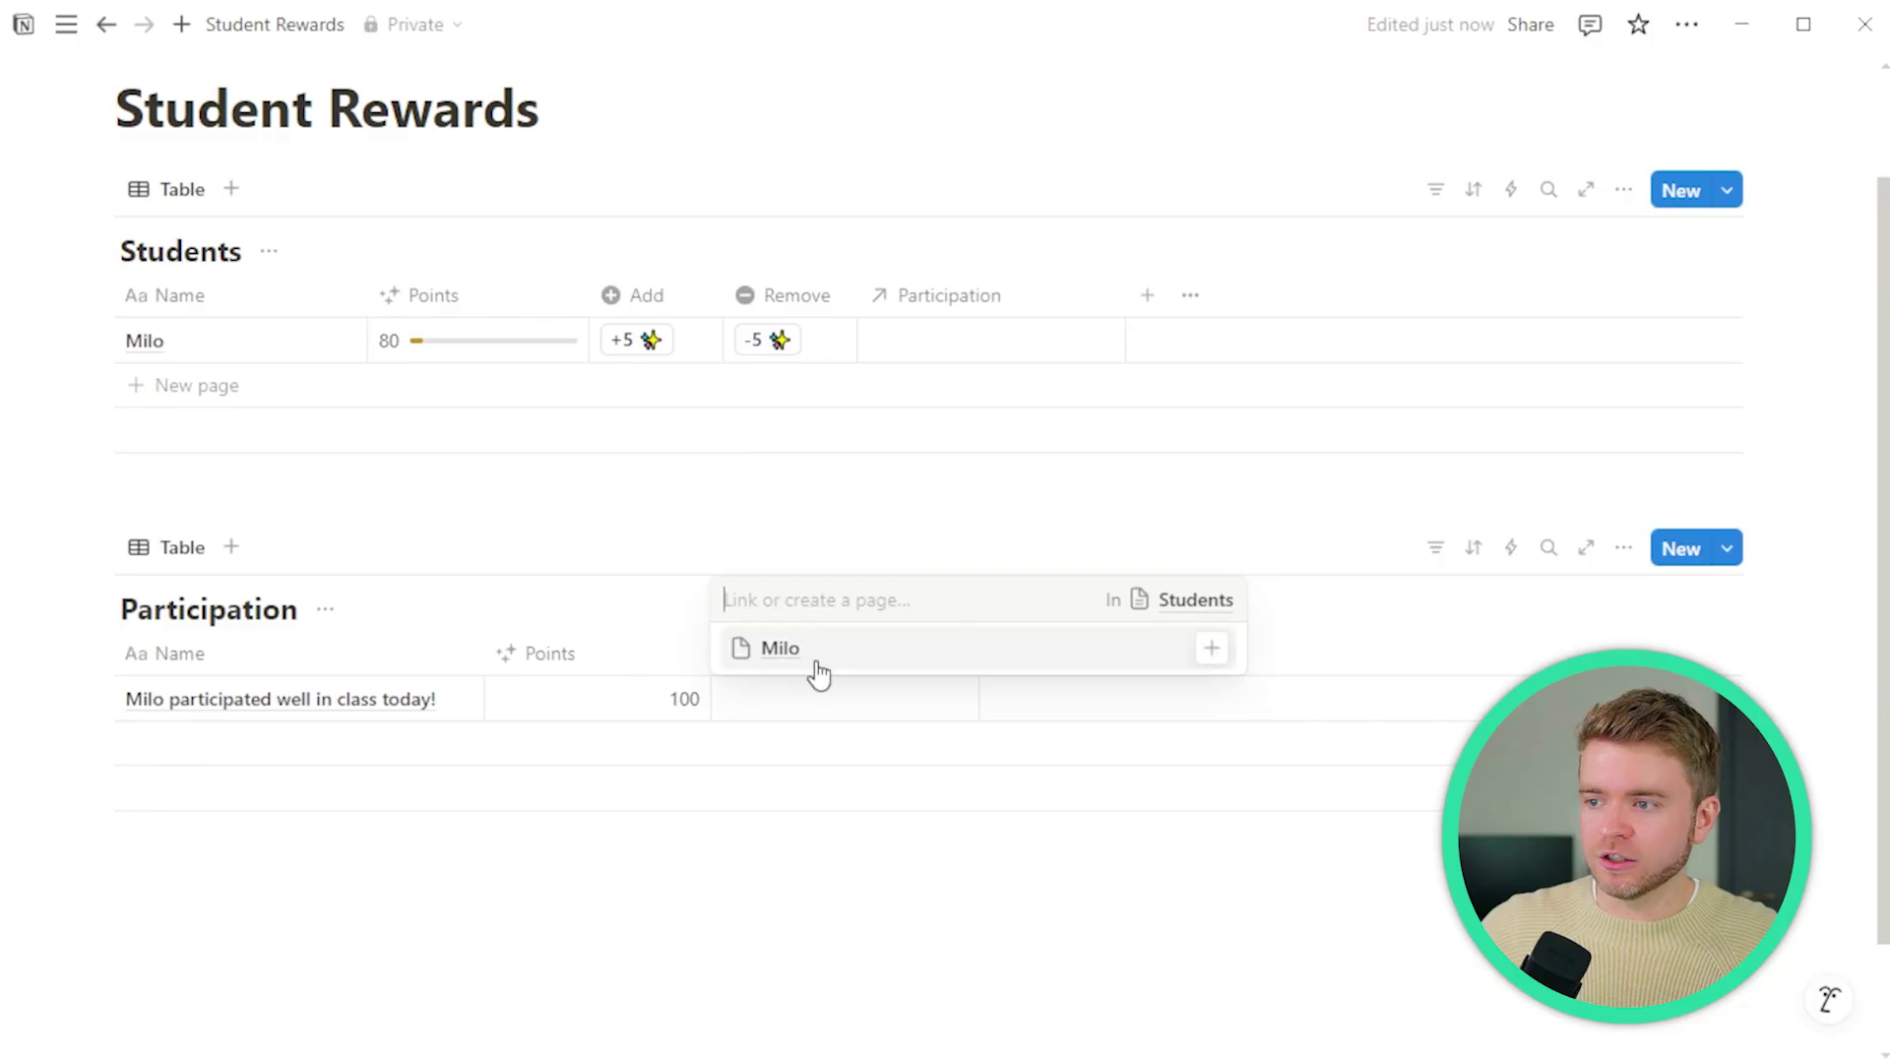
click(870, 660)
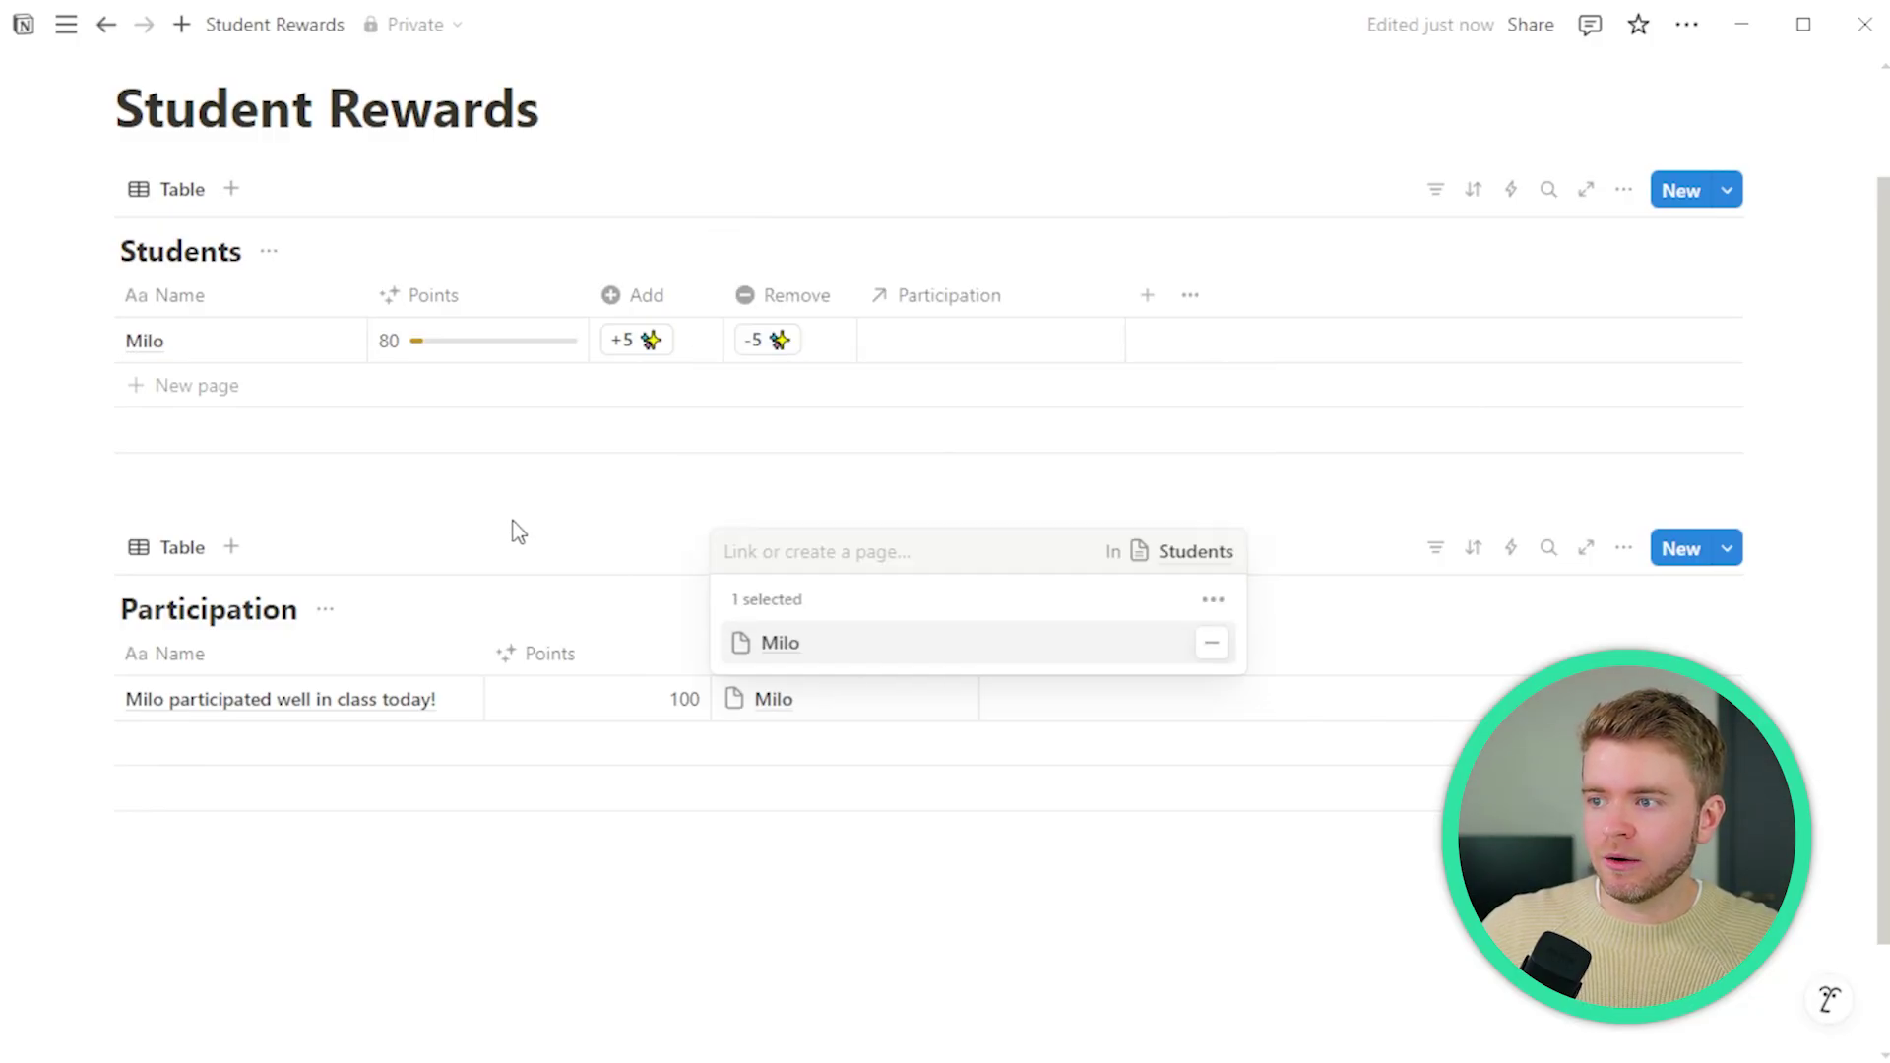
key(Escape)
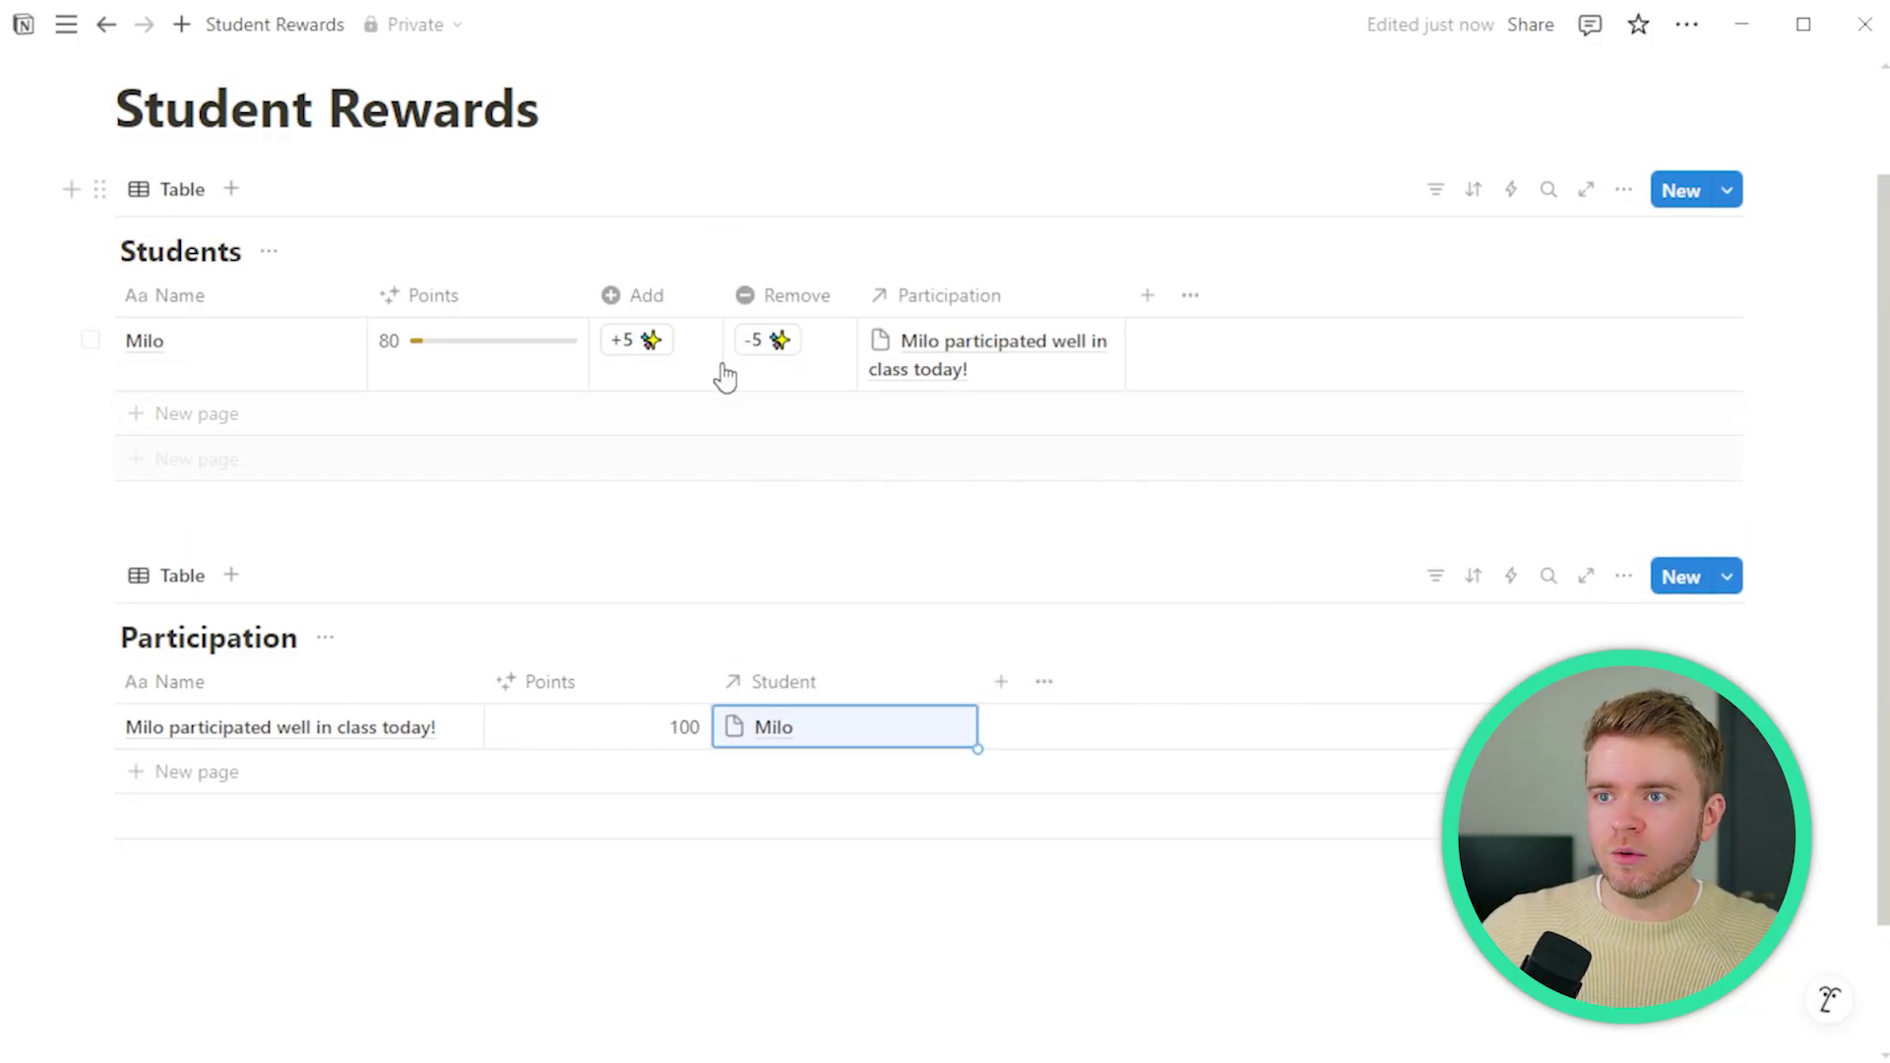
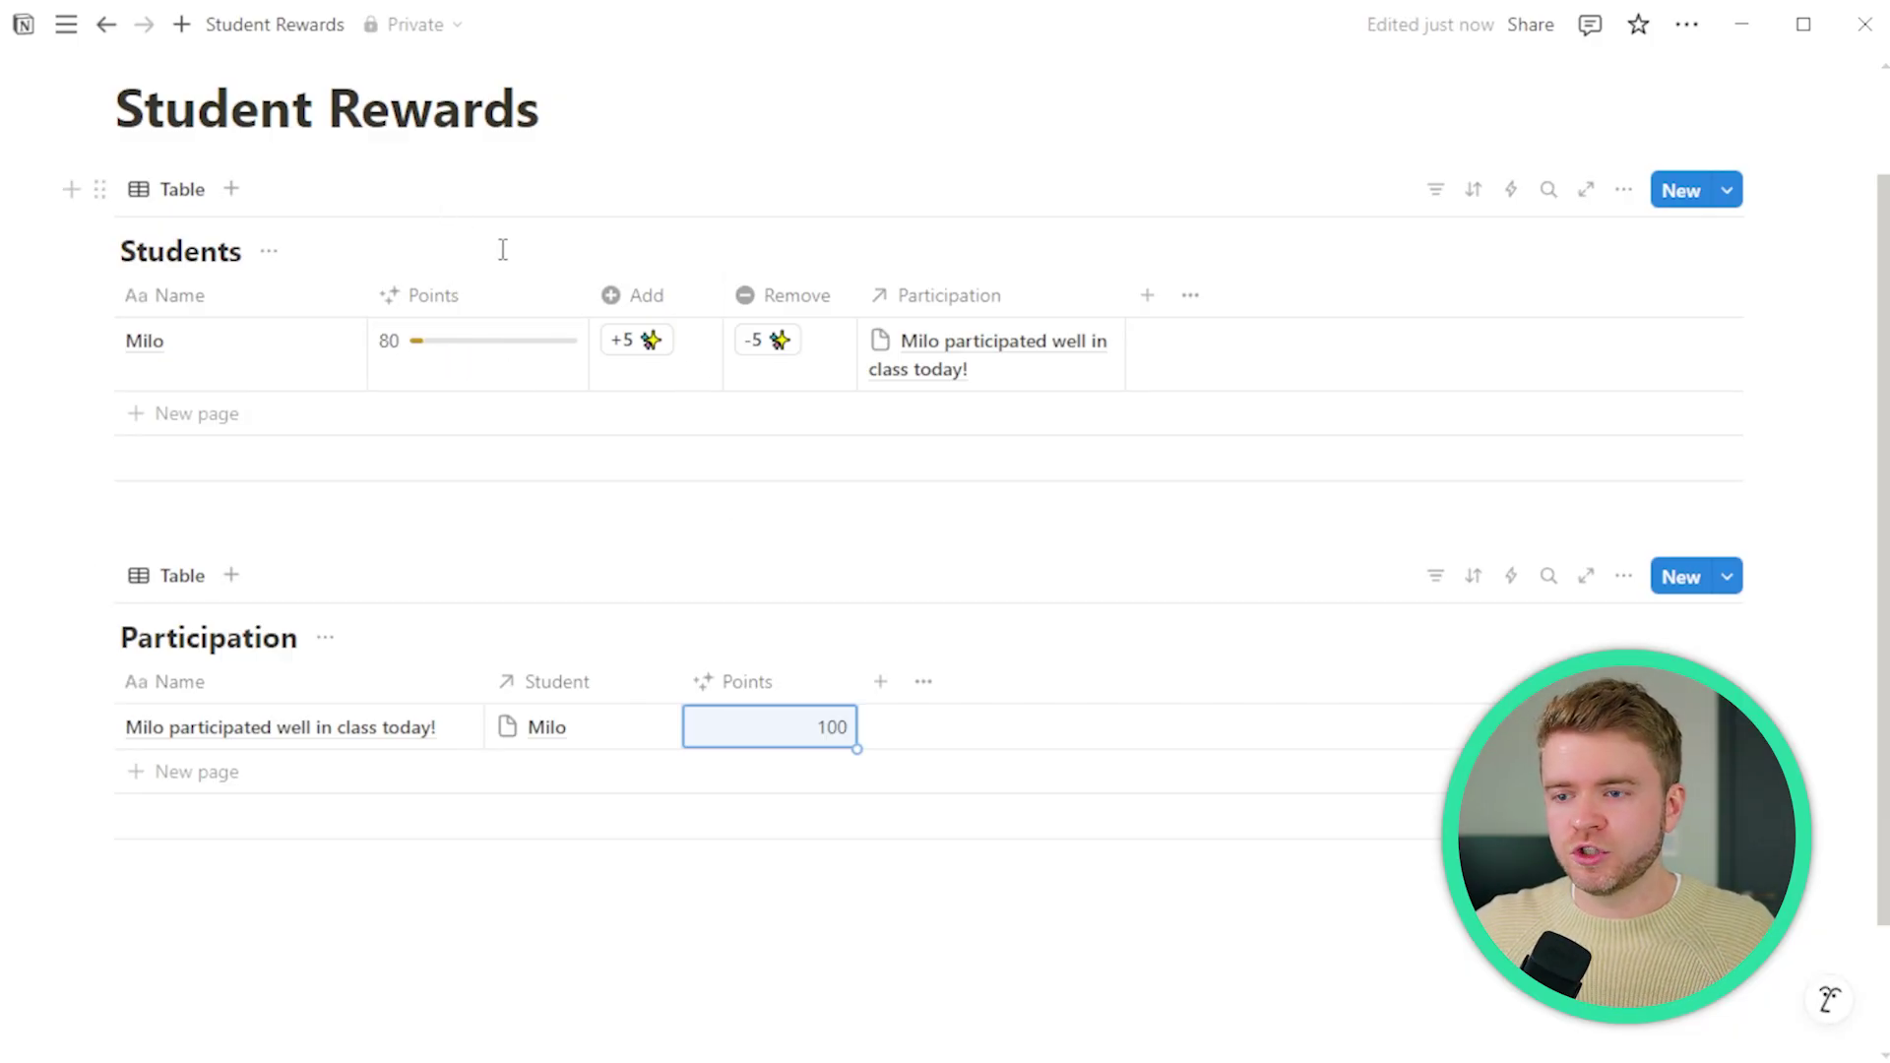
- Rename the Students database's Points property to Base Points
click(434, 299)
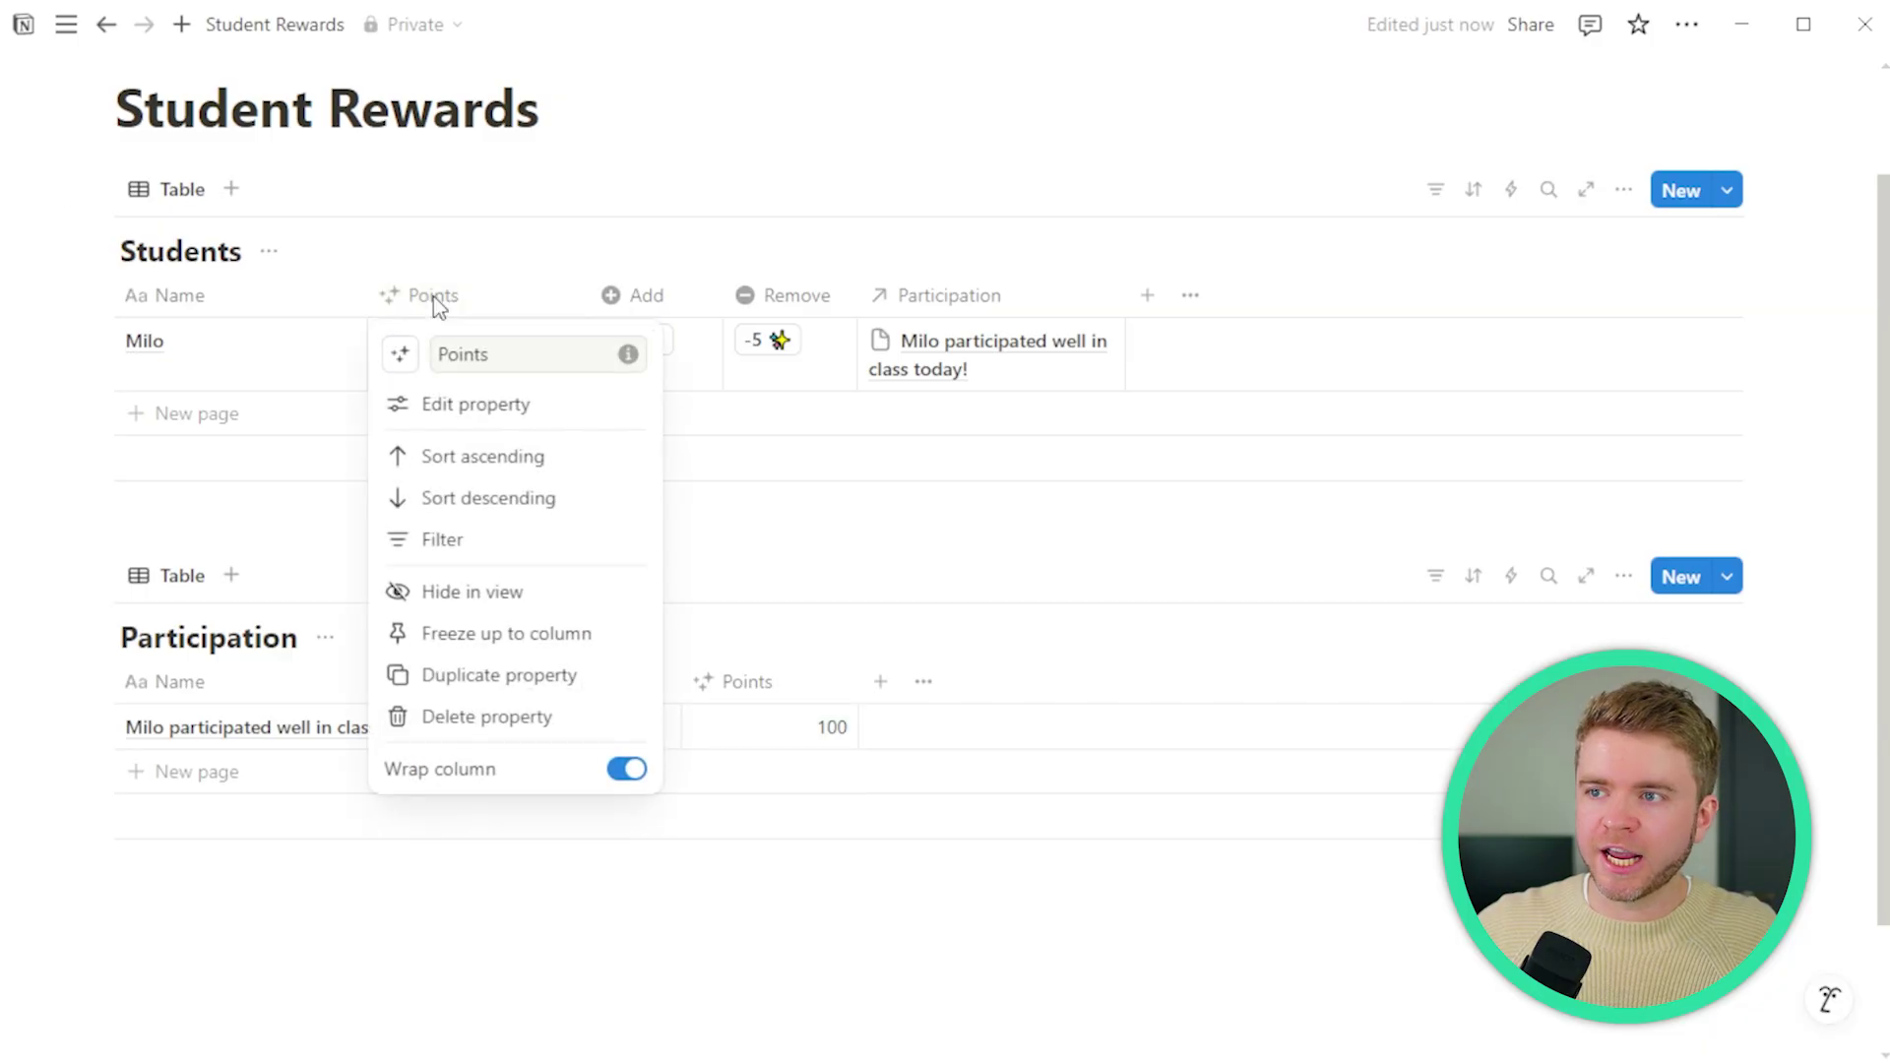
click(440, 355)
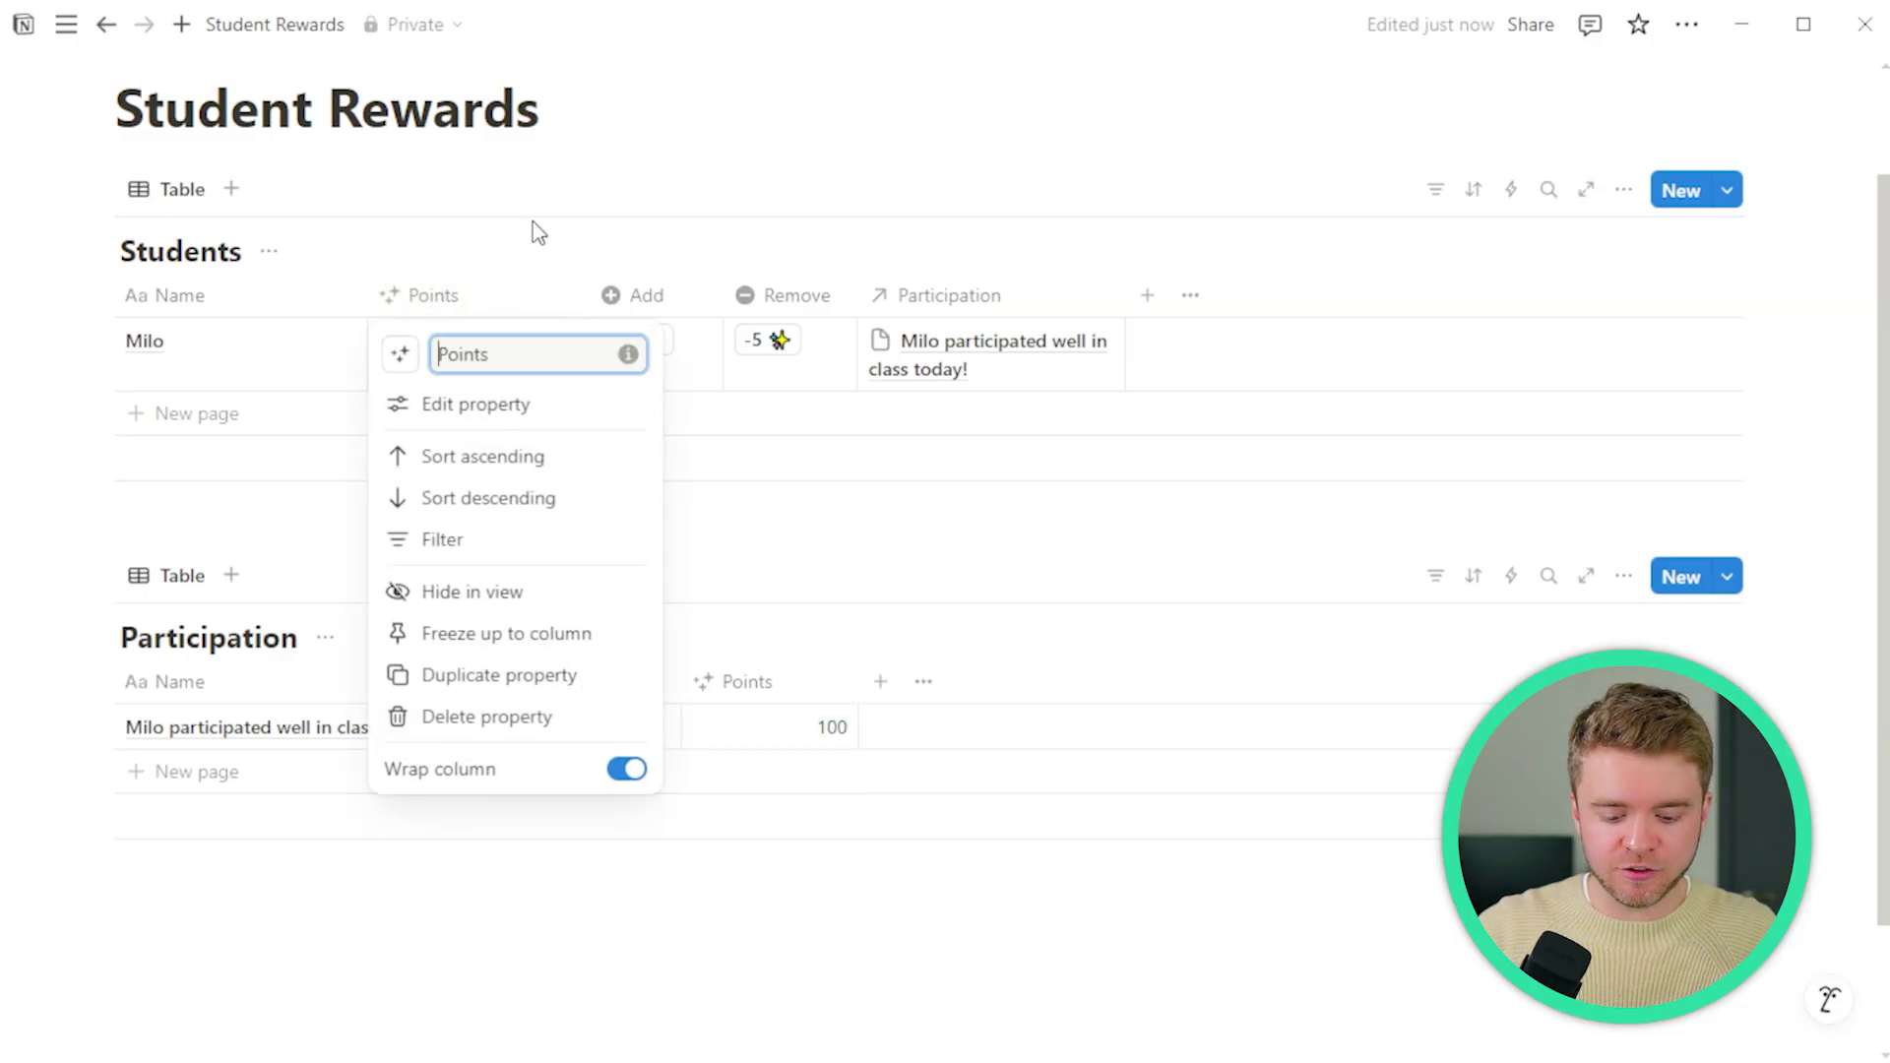
text(Base)
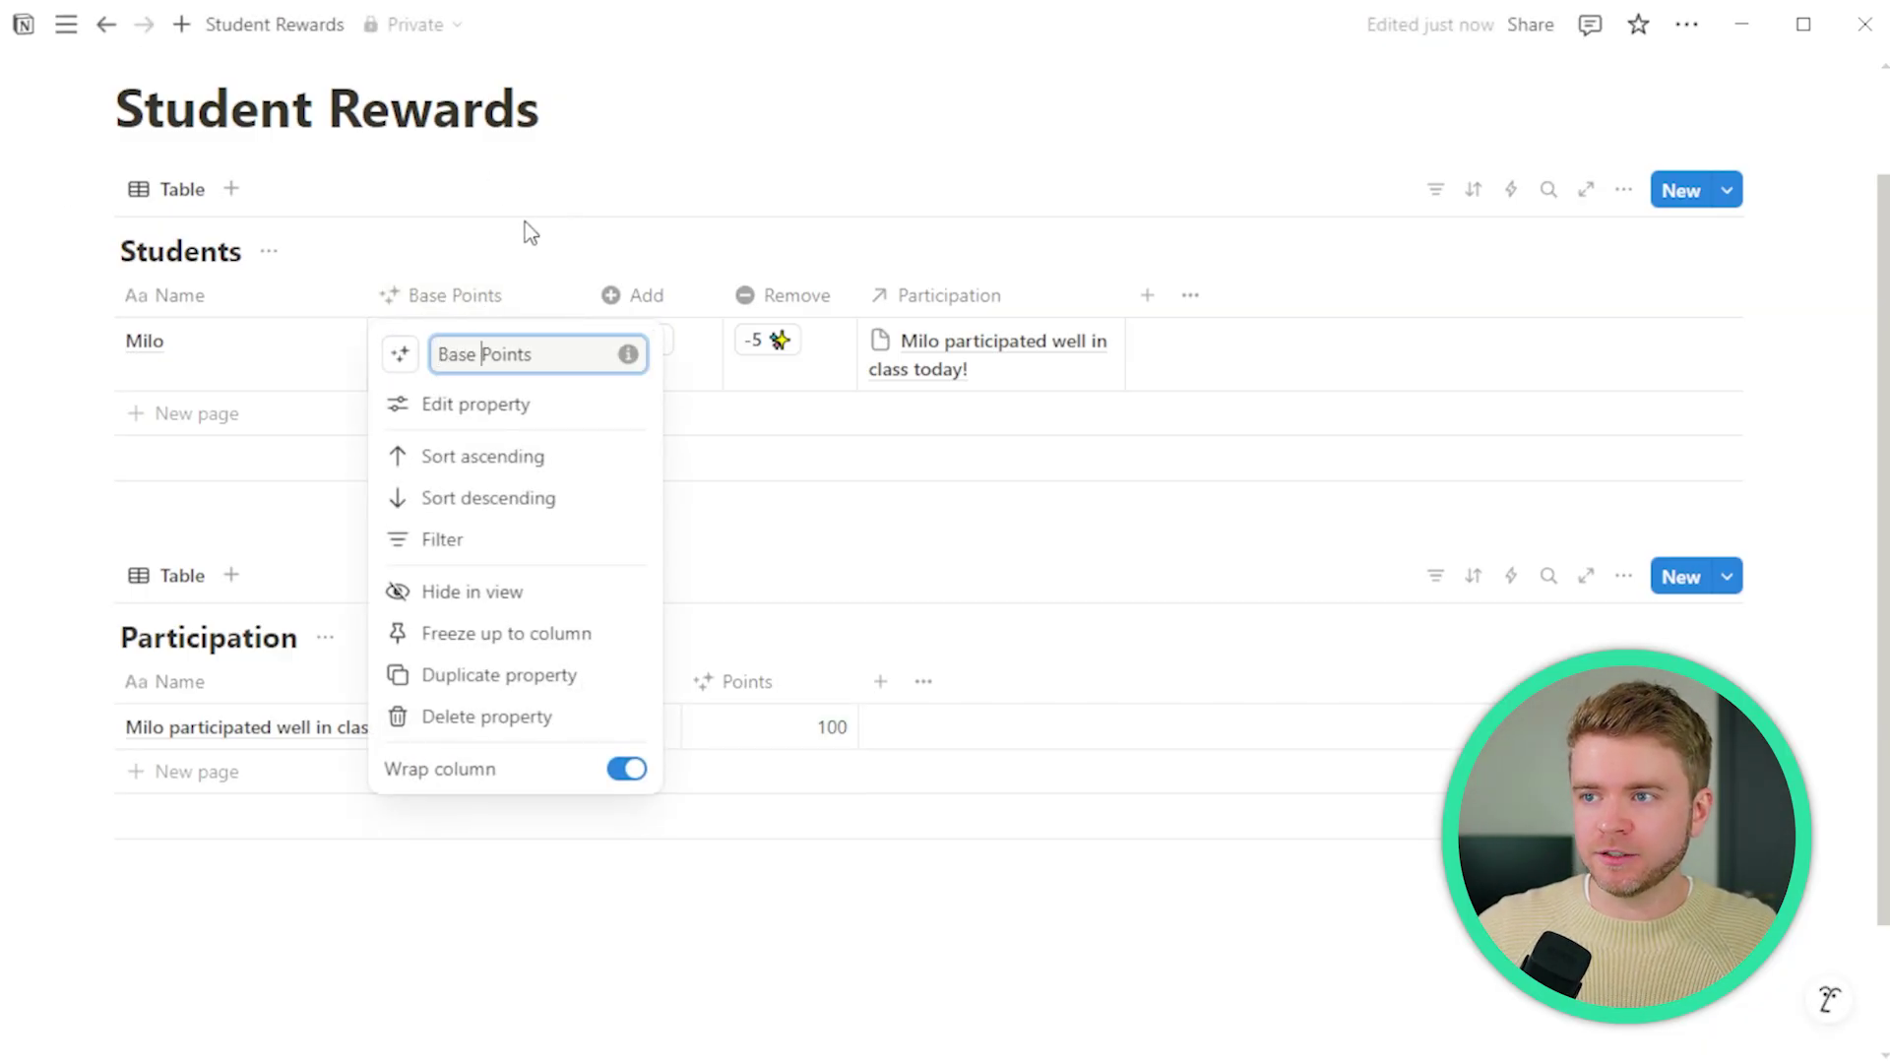
click(523, 233)
- Add a Formula property named Total Points to the Students database
click(1147, 297)
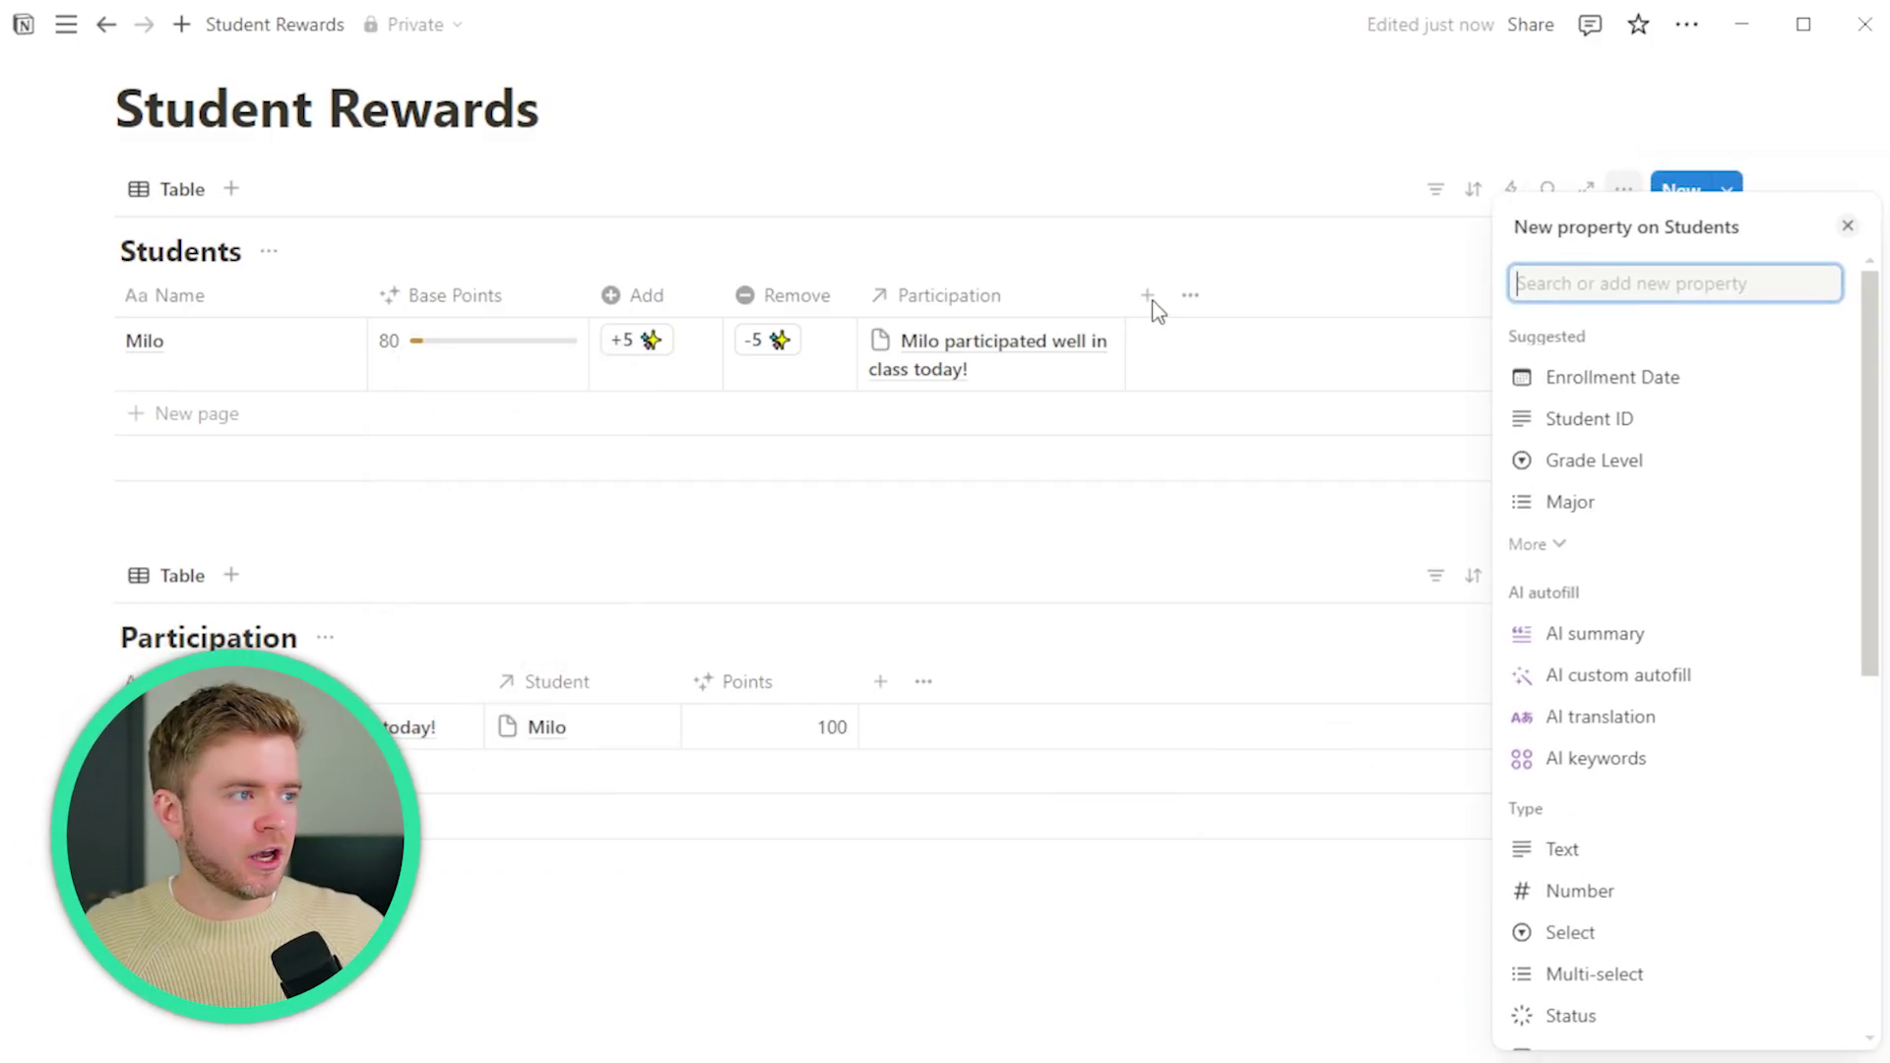
scroll(1713, 608, down, 5)
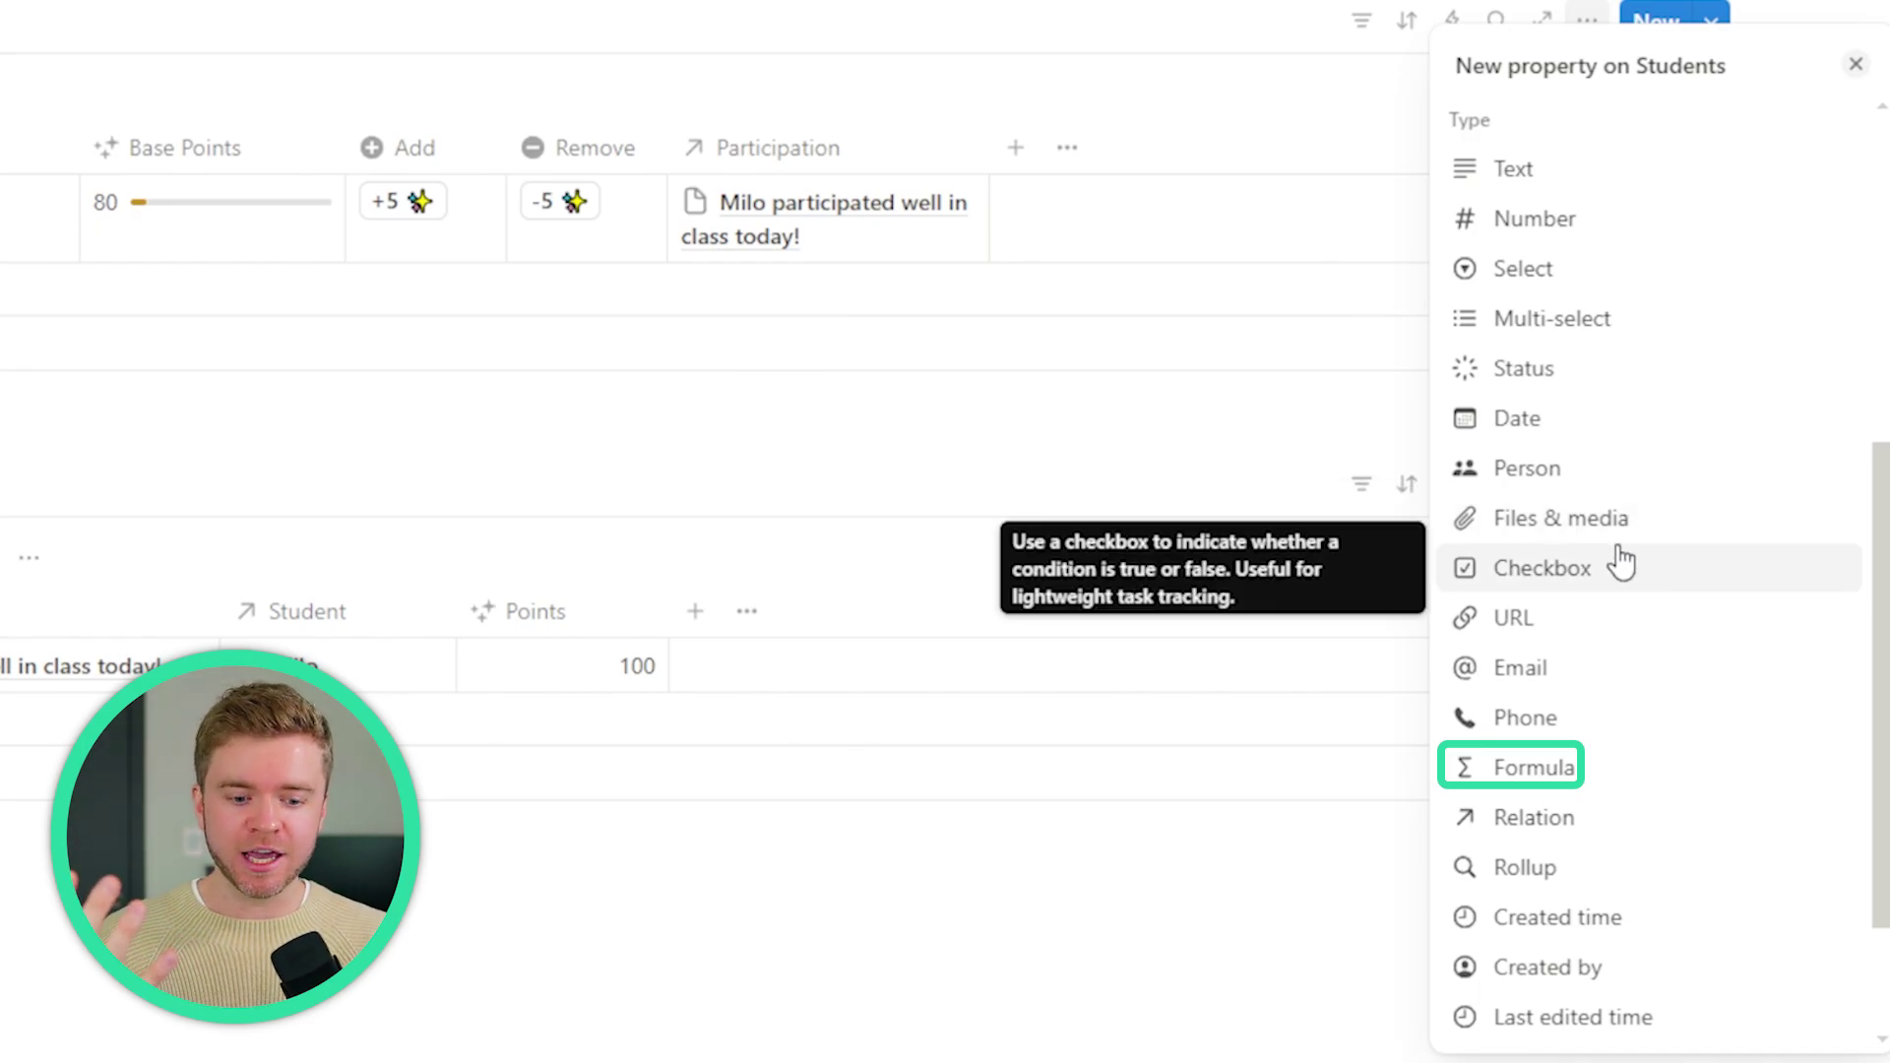
scroll(1575, 640, down, 2)
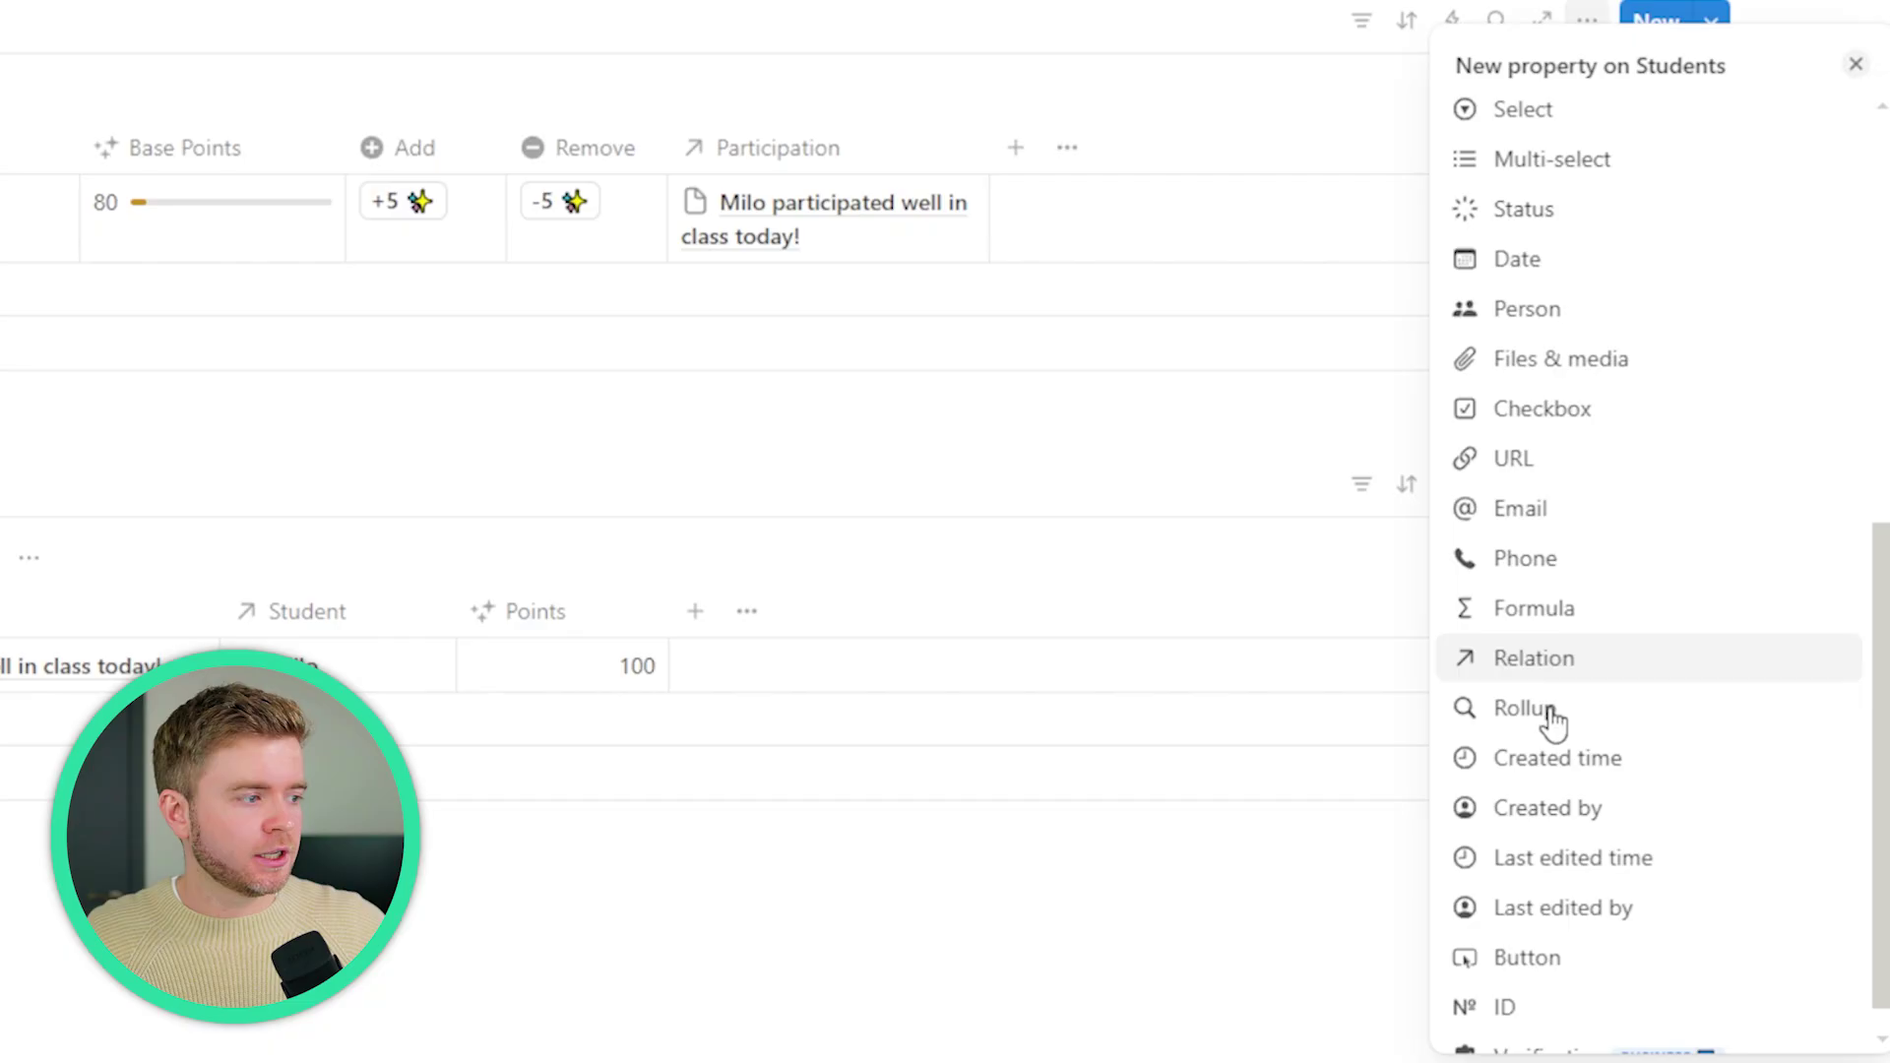
click(1576, 608)
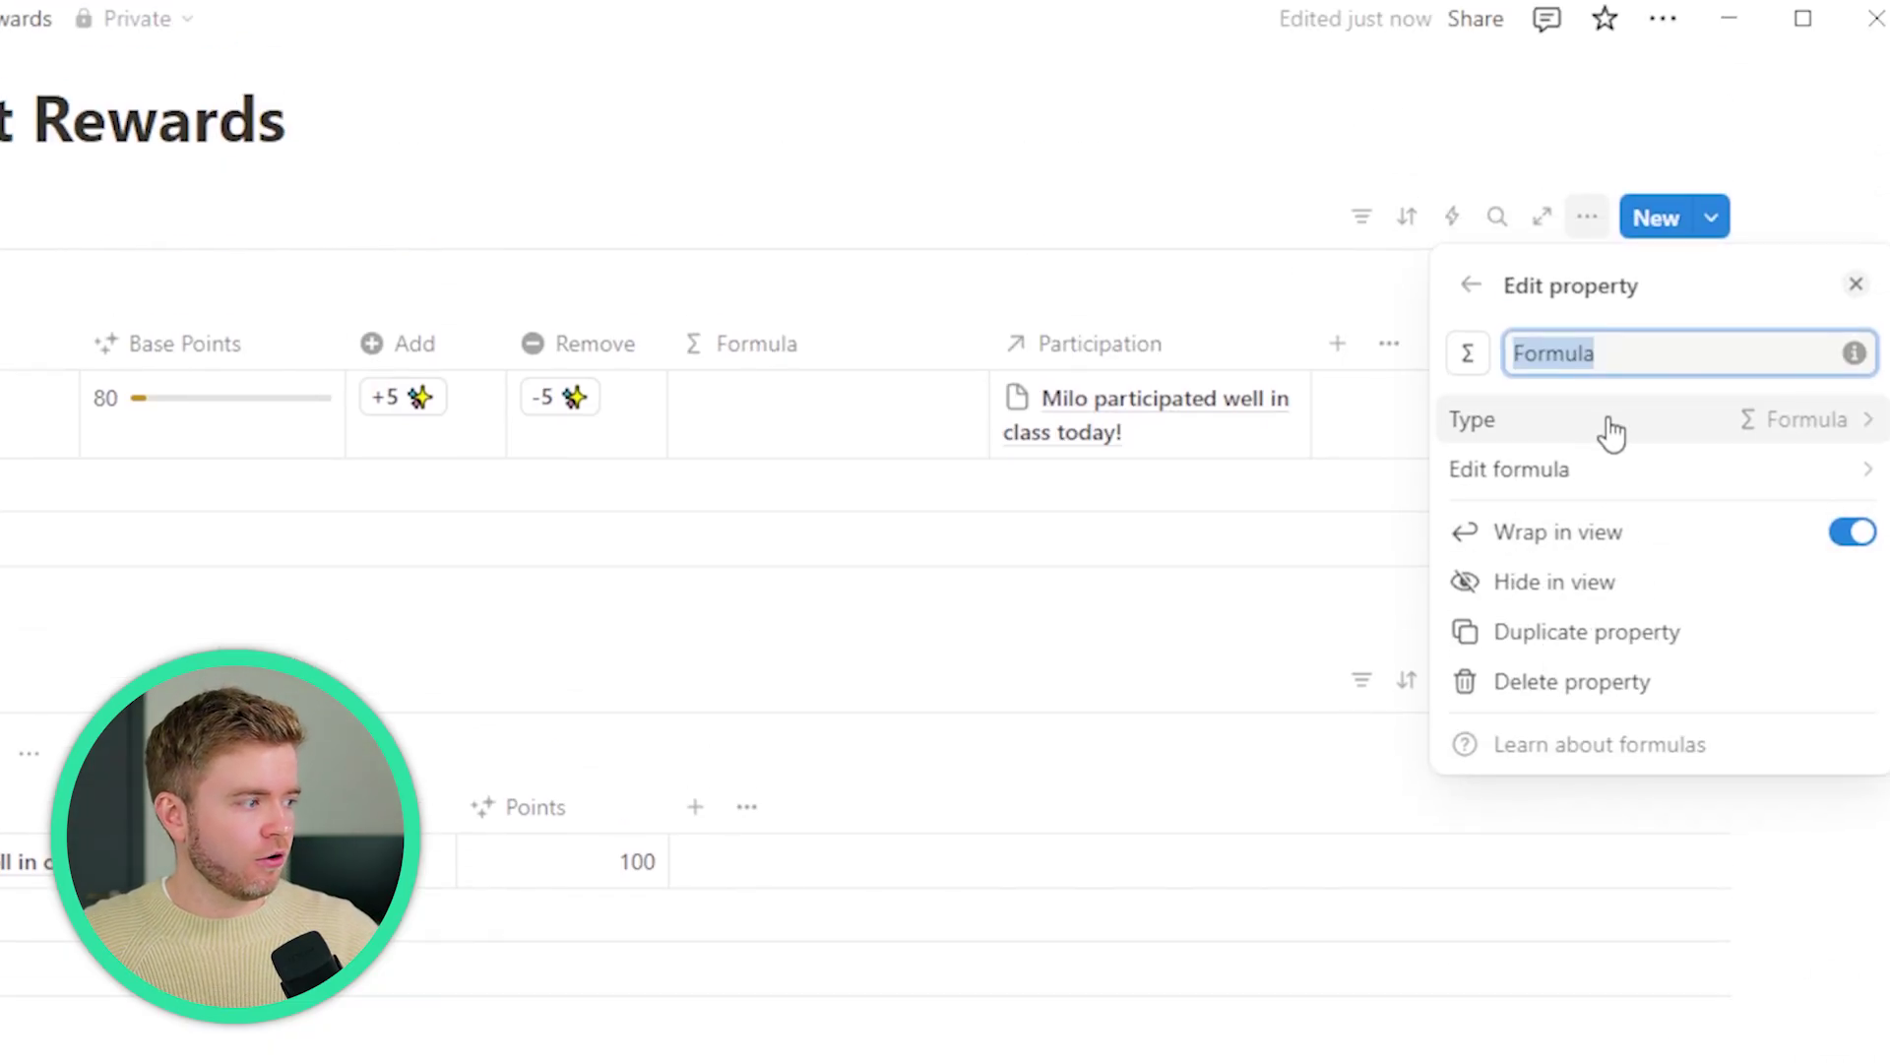
text(Total Boints)
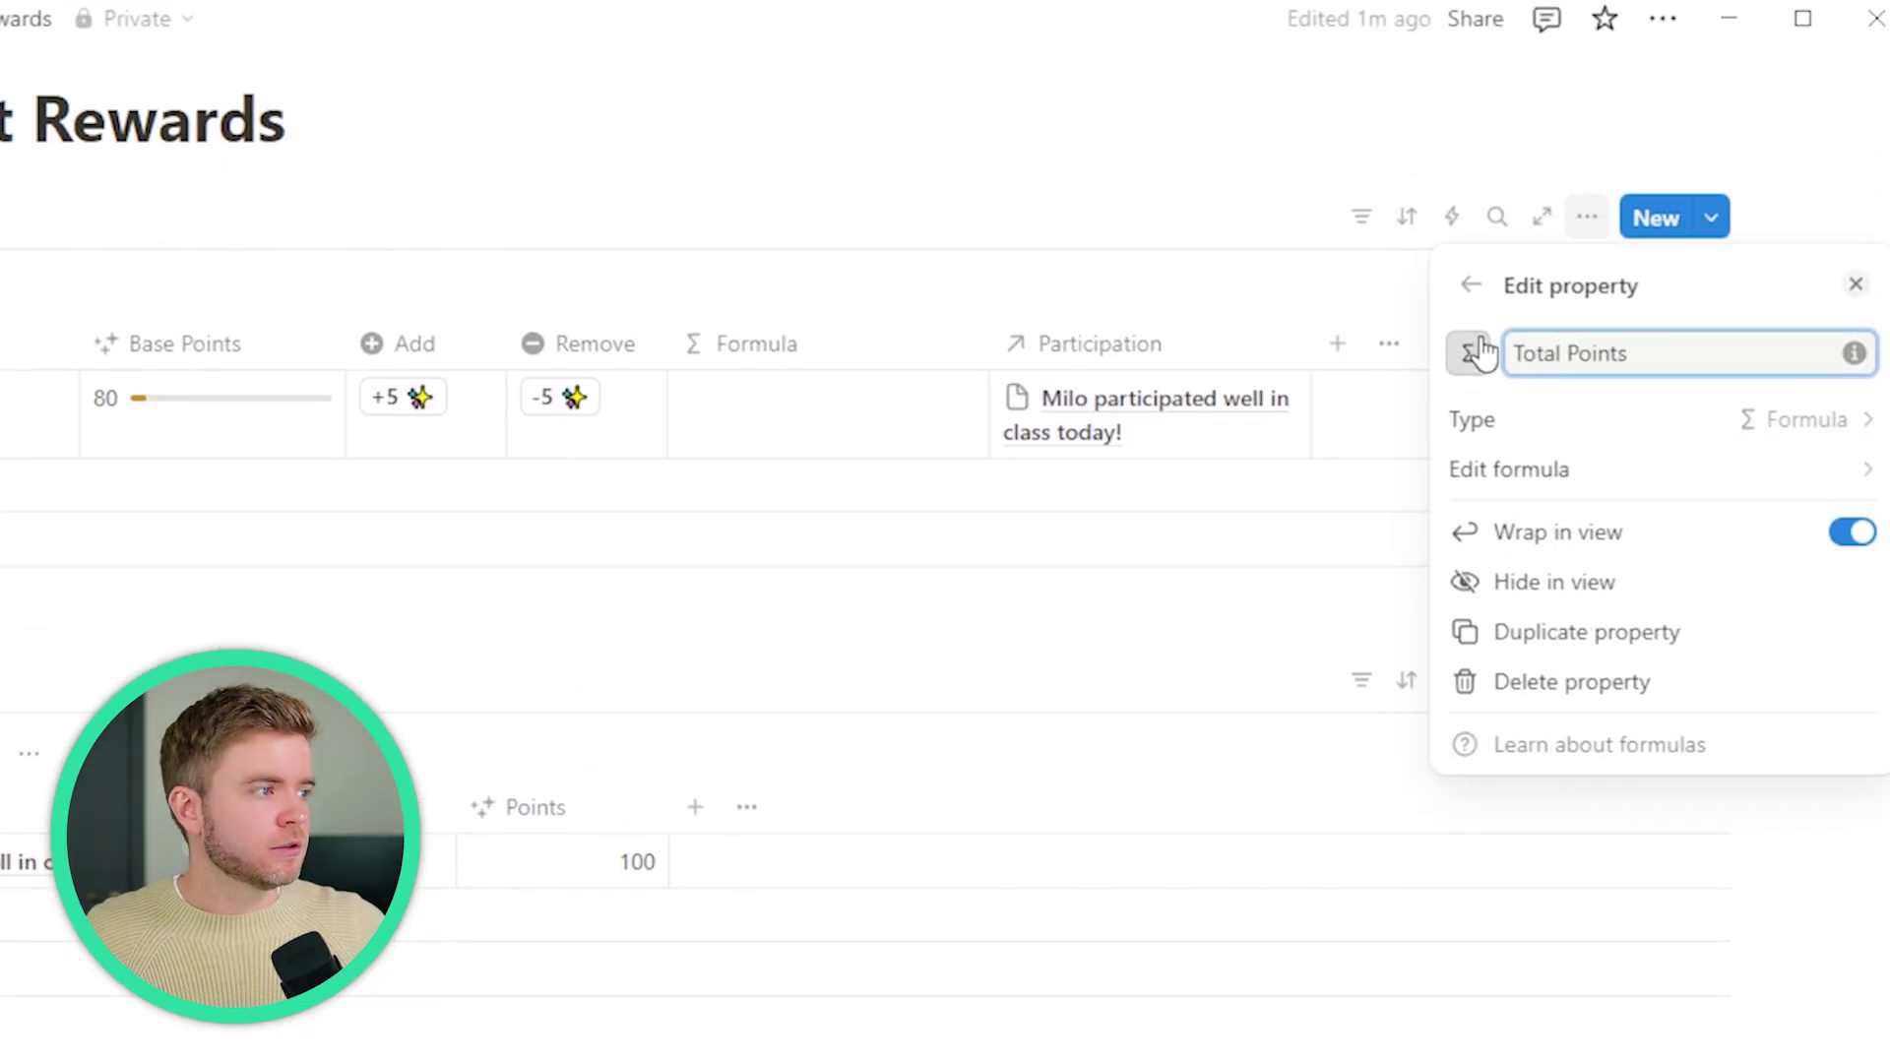
- Give the Total Points property a sparkles icon and place its column directly after Name in the Students table
click(1467, 353)
click(1191, 625)
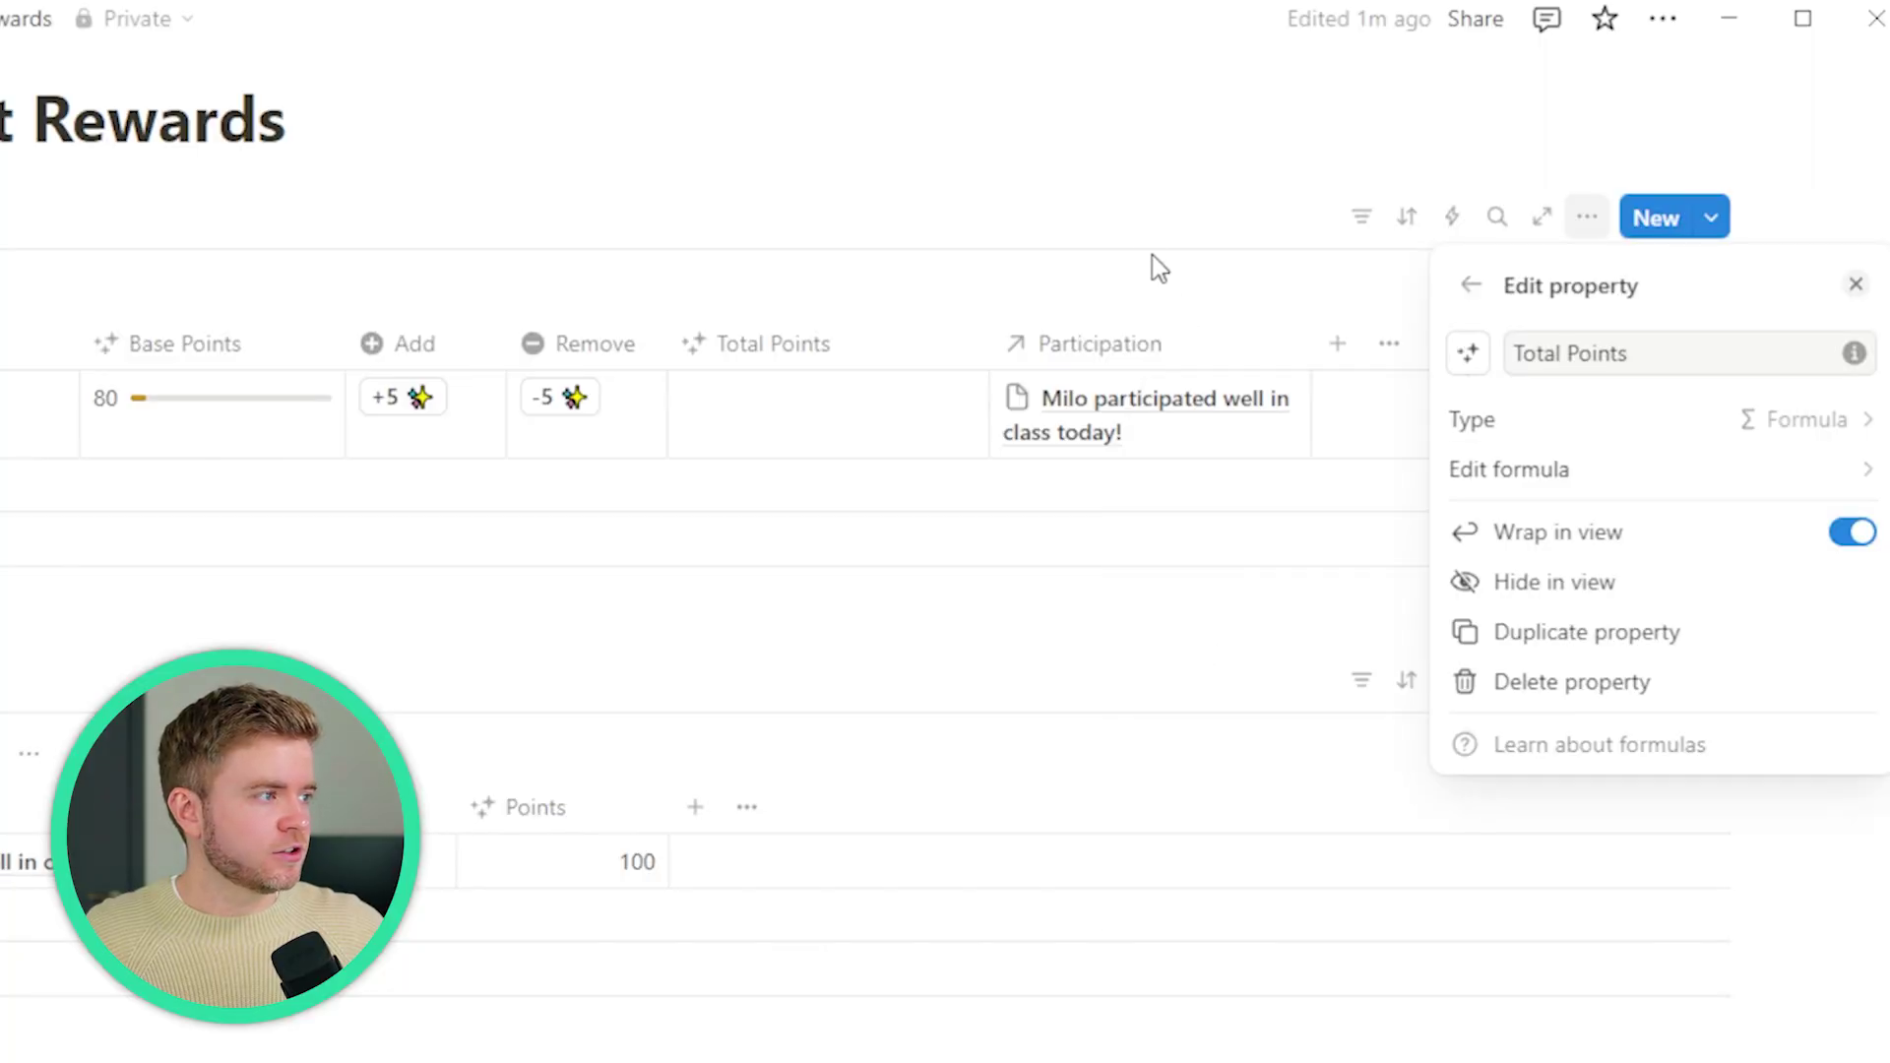
click(1180, 278)
drag(791, 350, 342, 350)
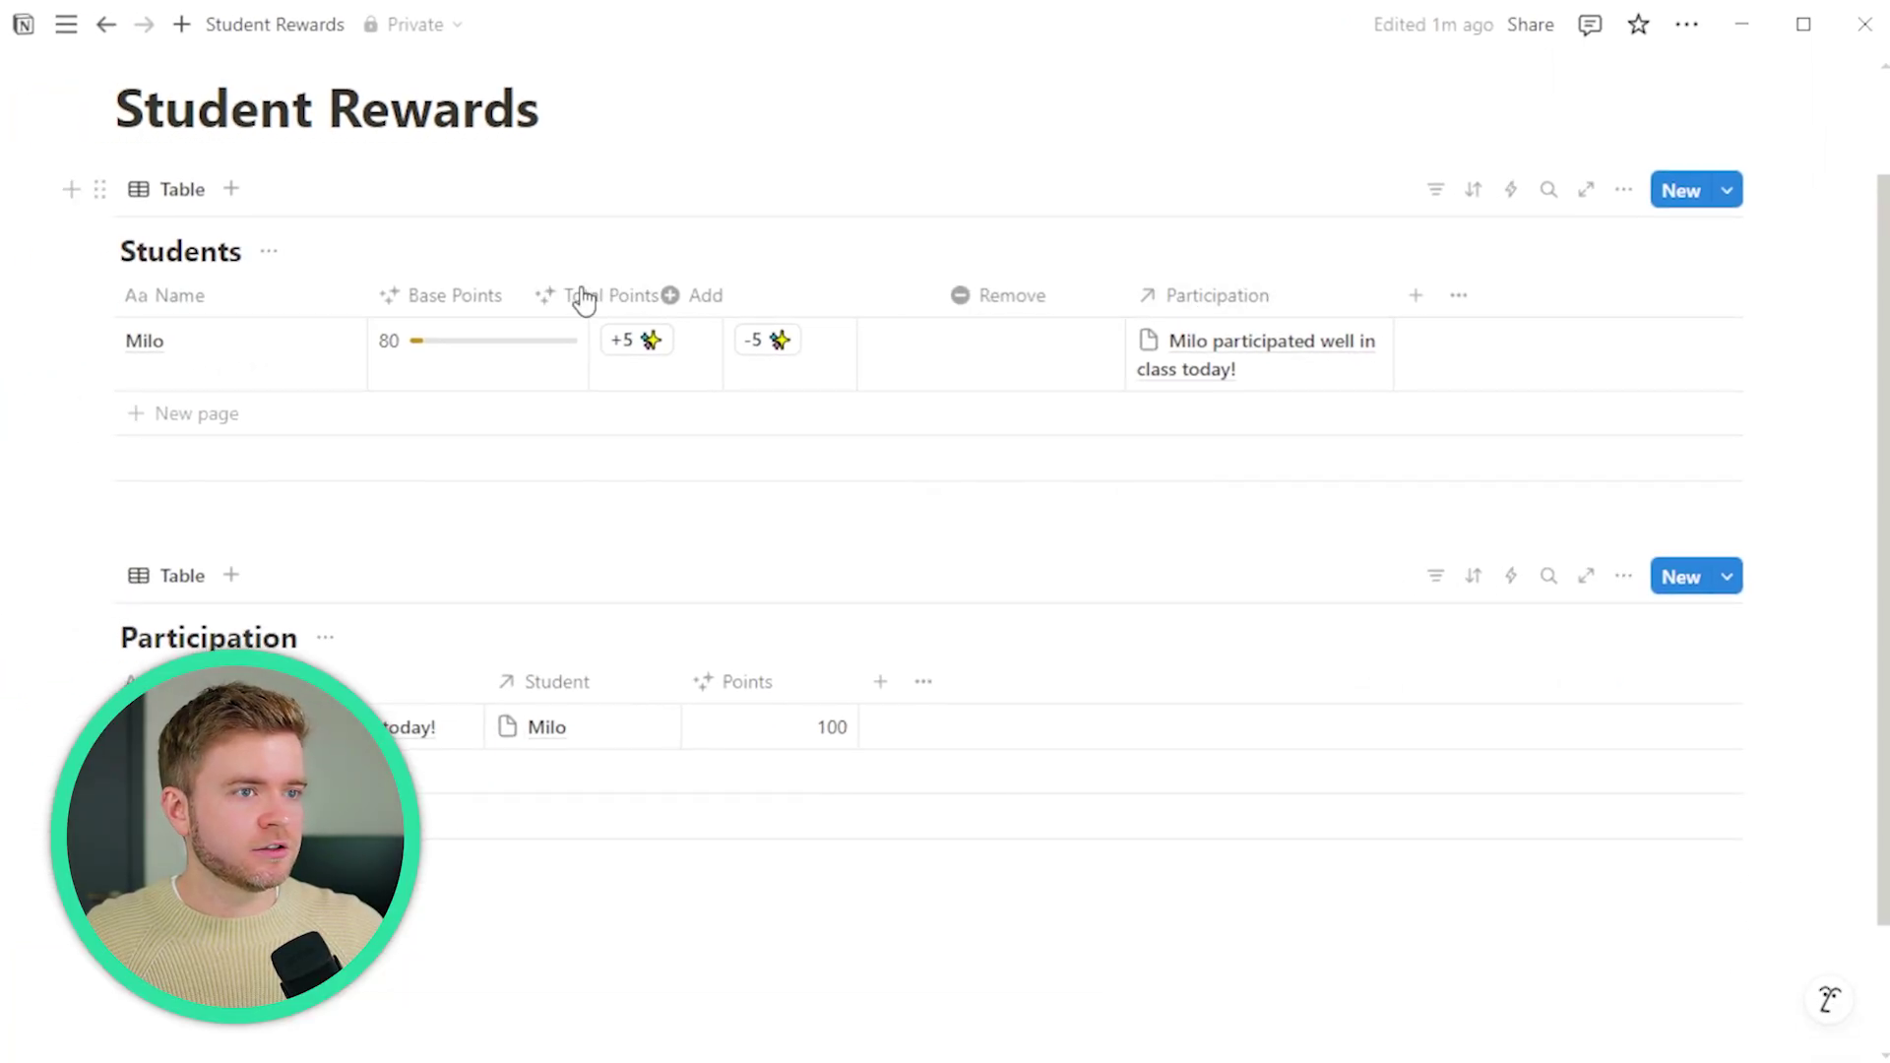
drag(585, 300, 472, 305)
- Start the Total Points formula by mapping the Participation relation to its points with Participation.map(current.Points)
click(448, 295)
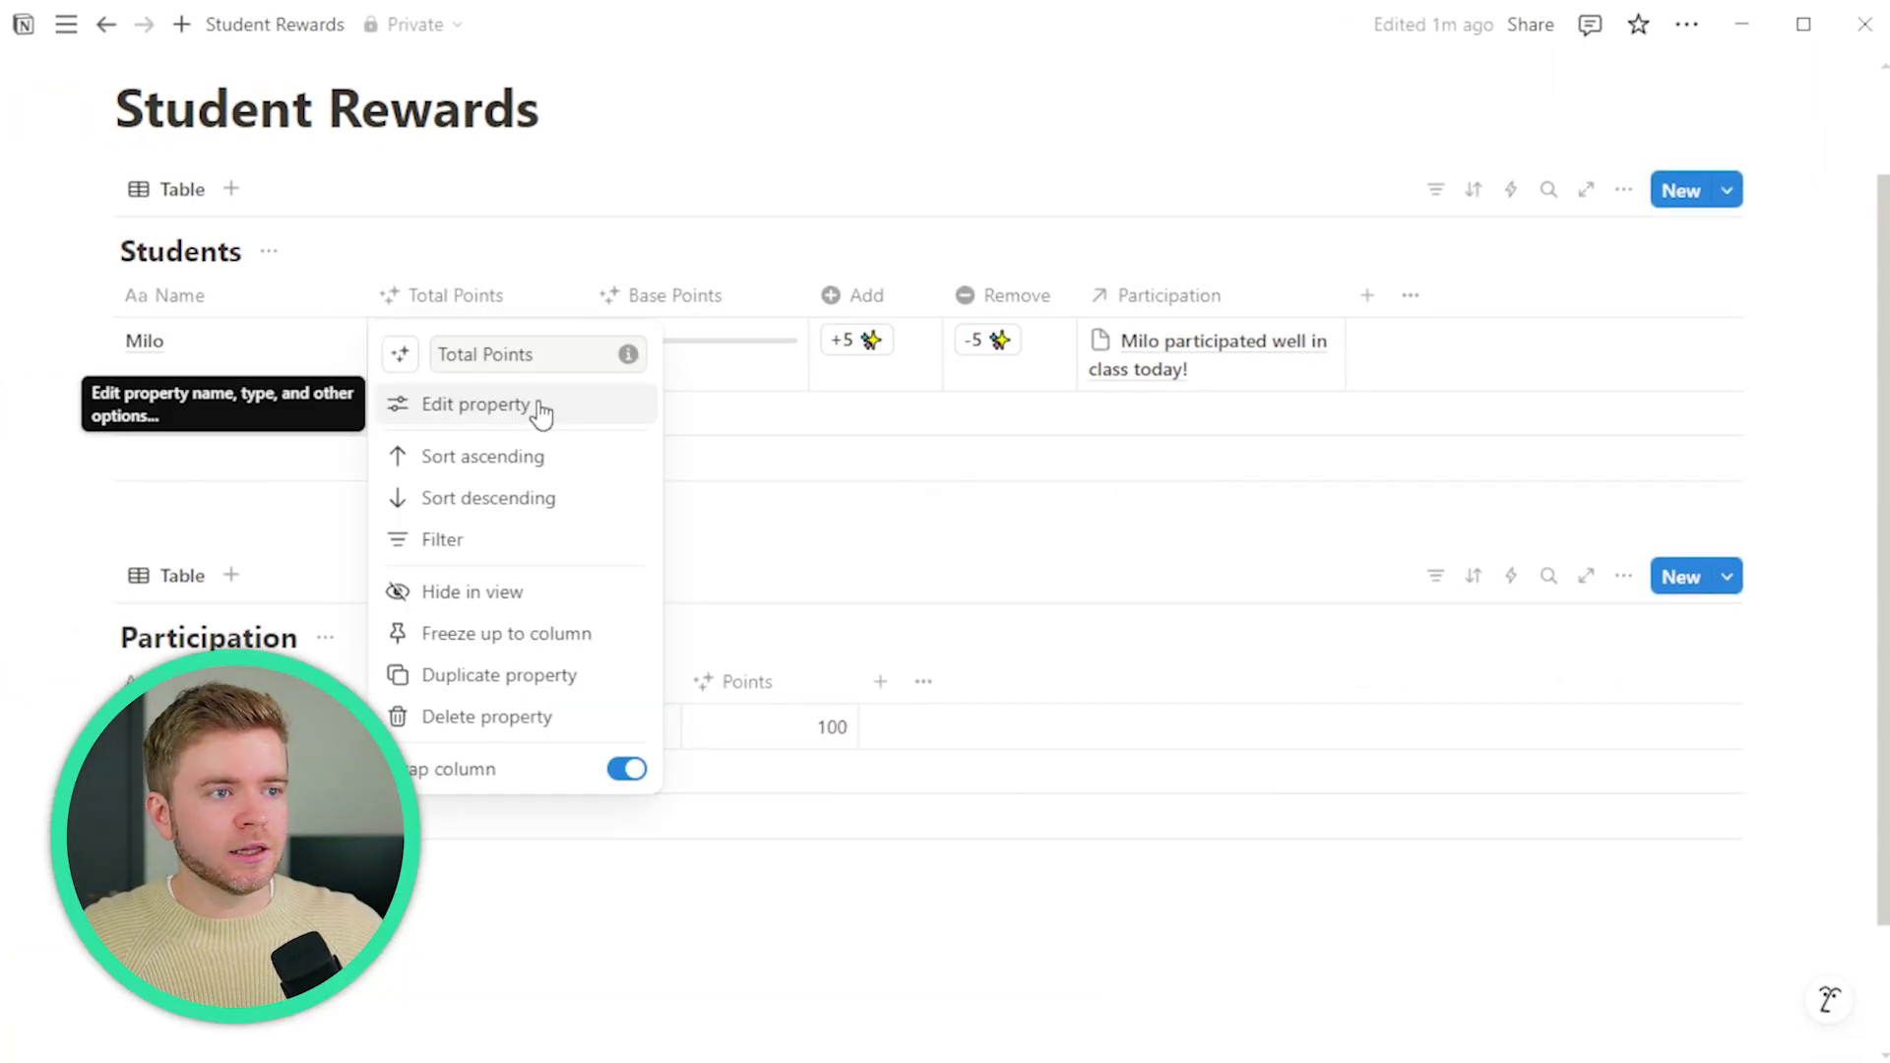
click(540, 410)
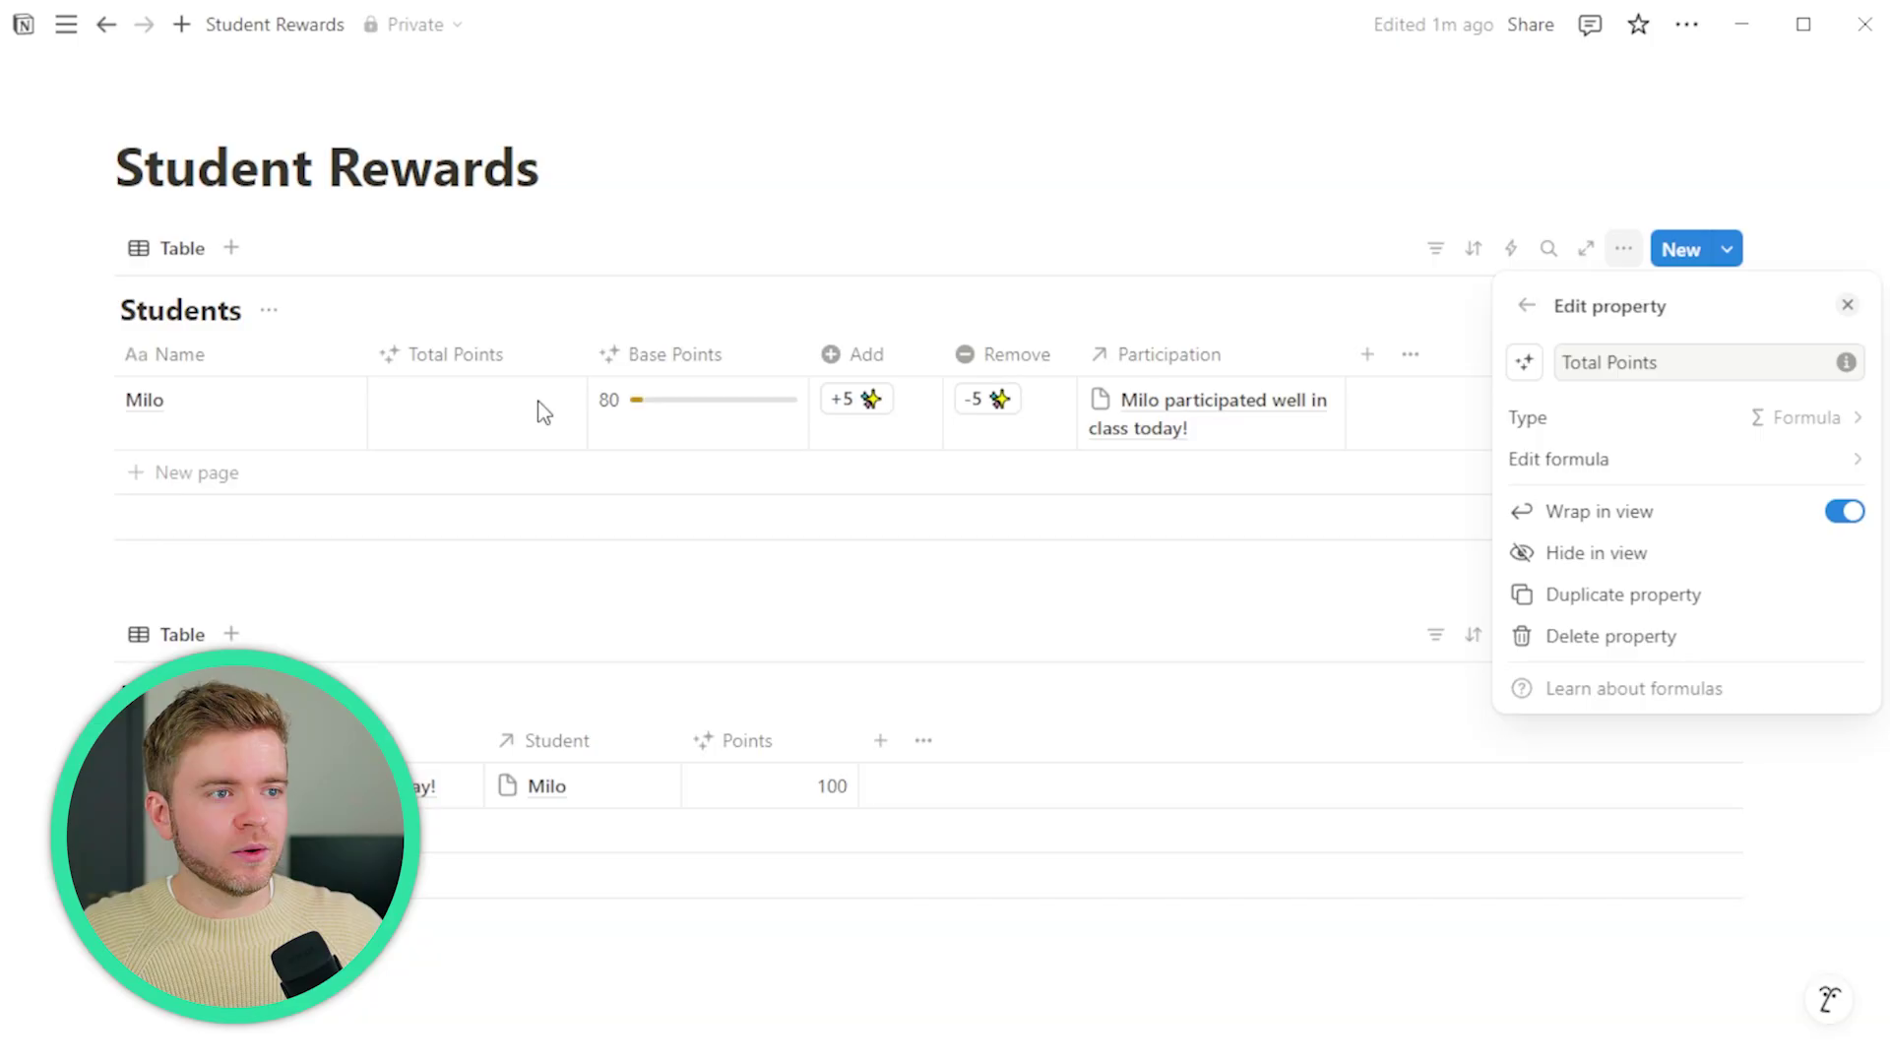
click(1653, 476)
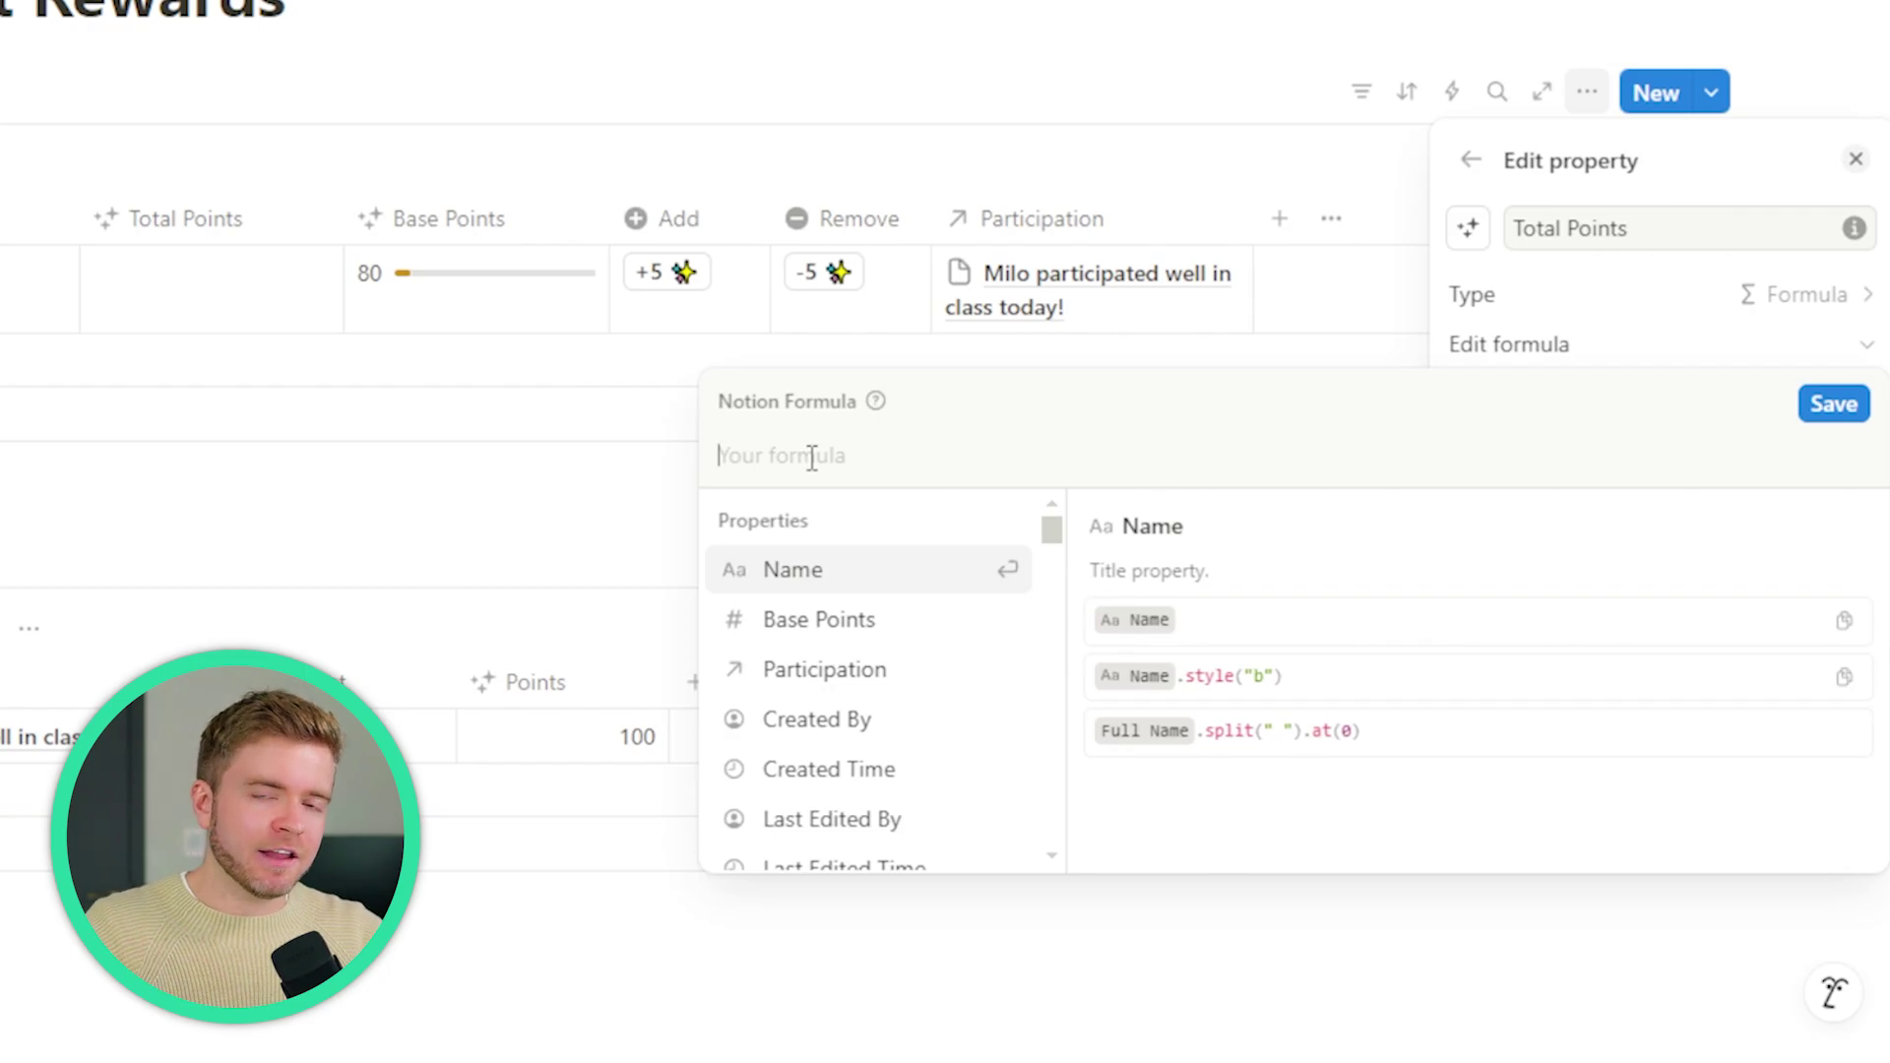
click(827, 673)
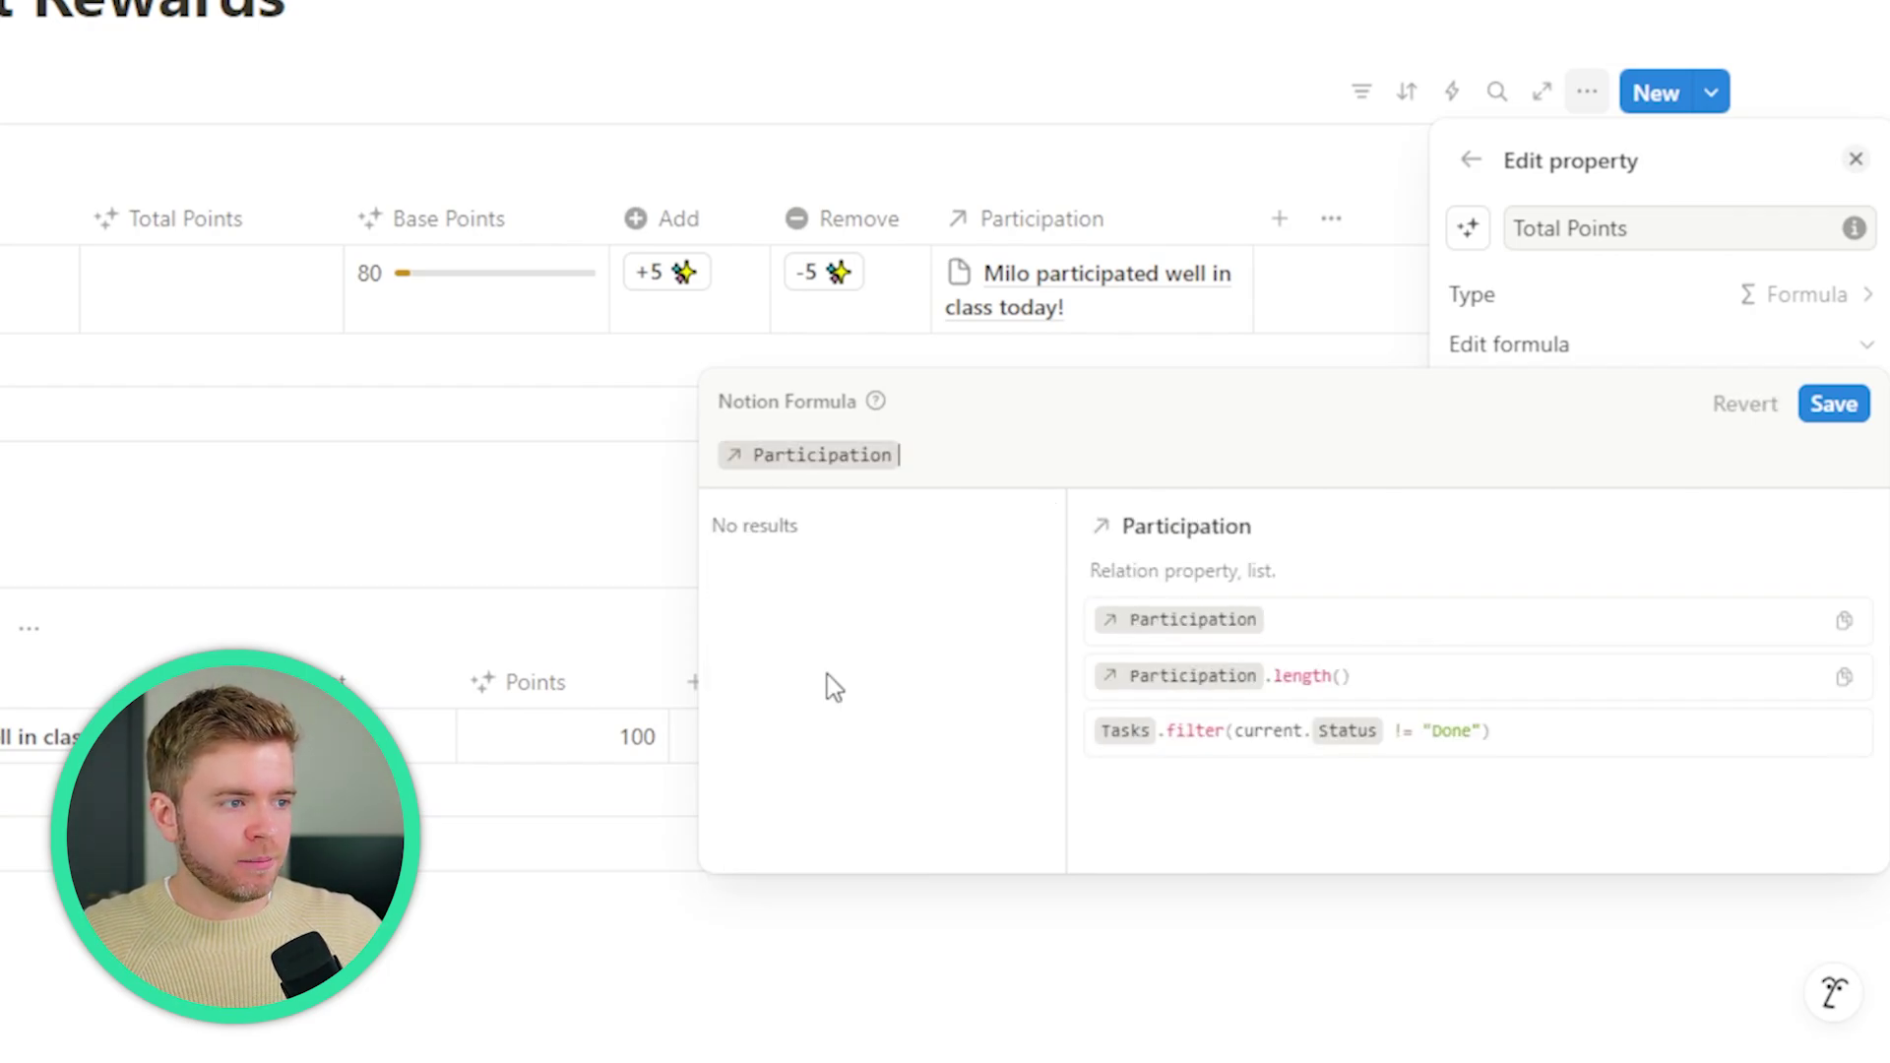
text(.)
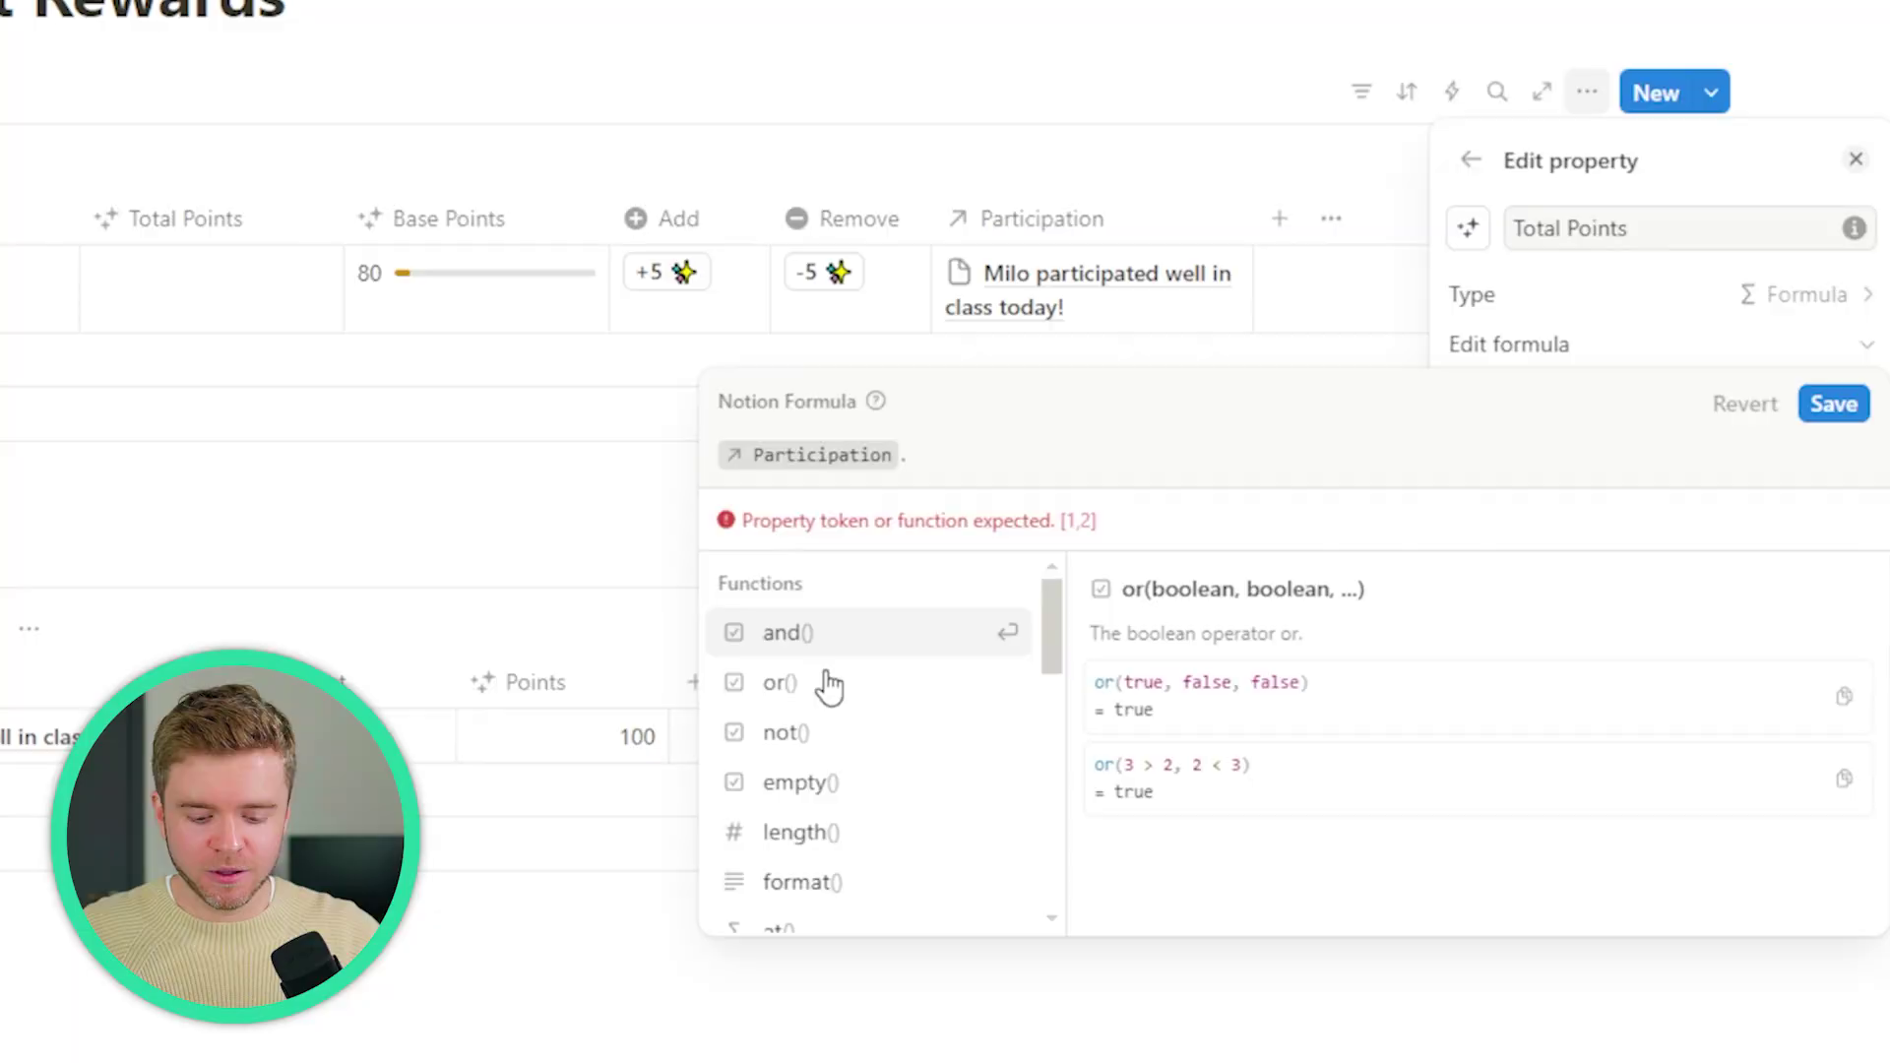
text(map()
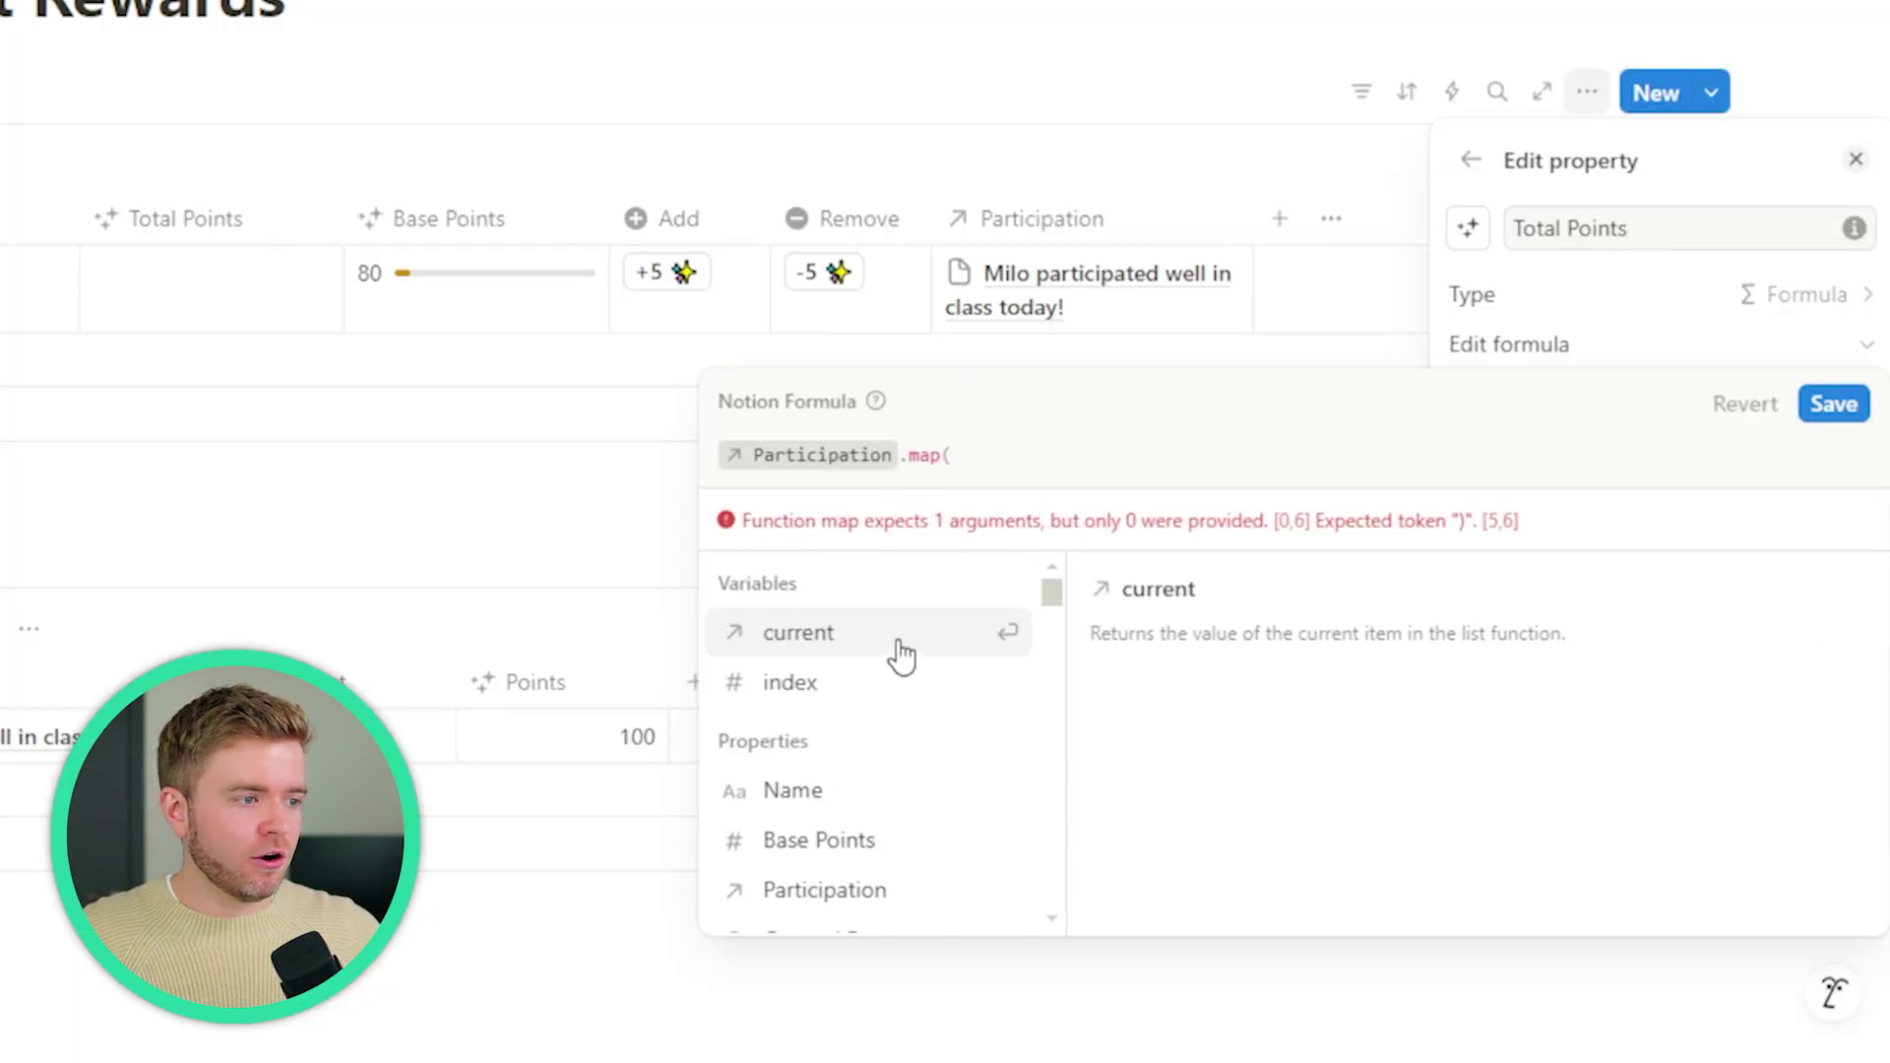
click(900, 635)
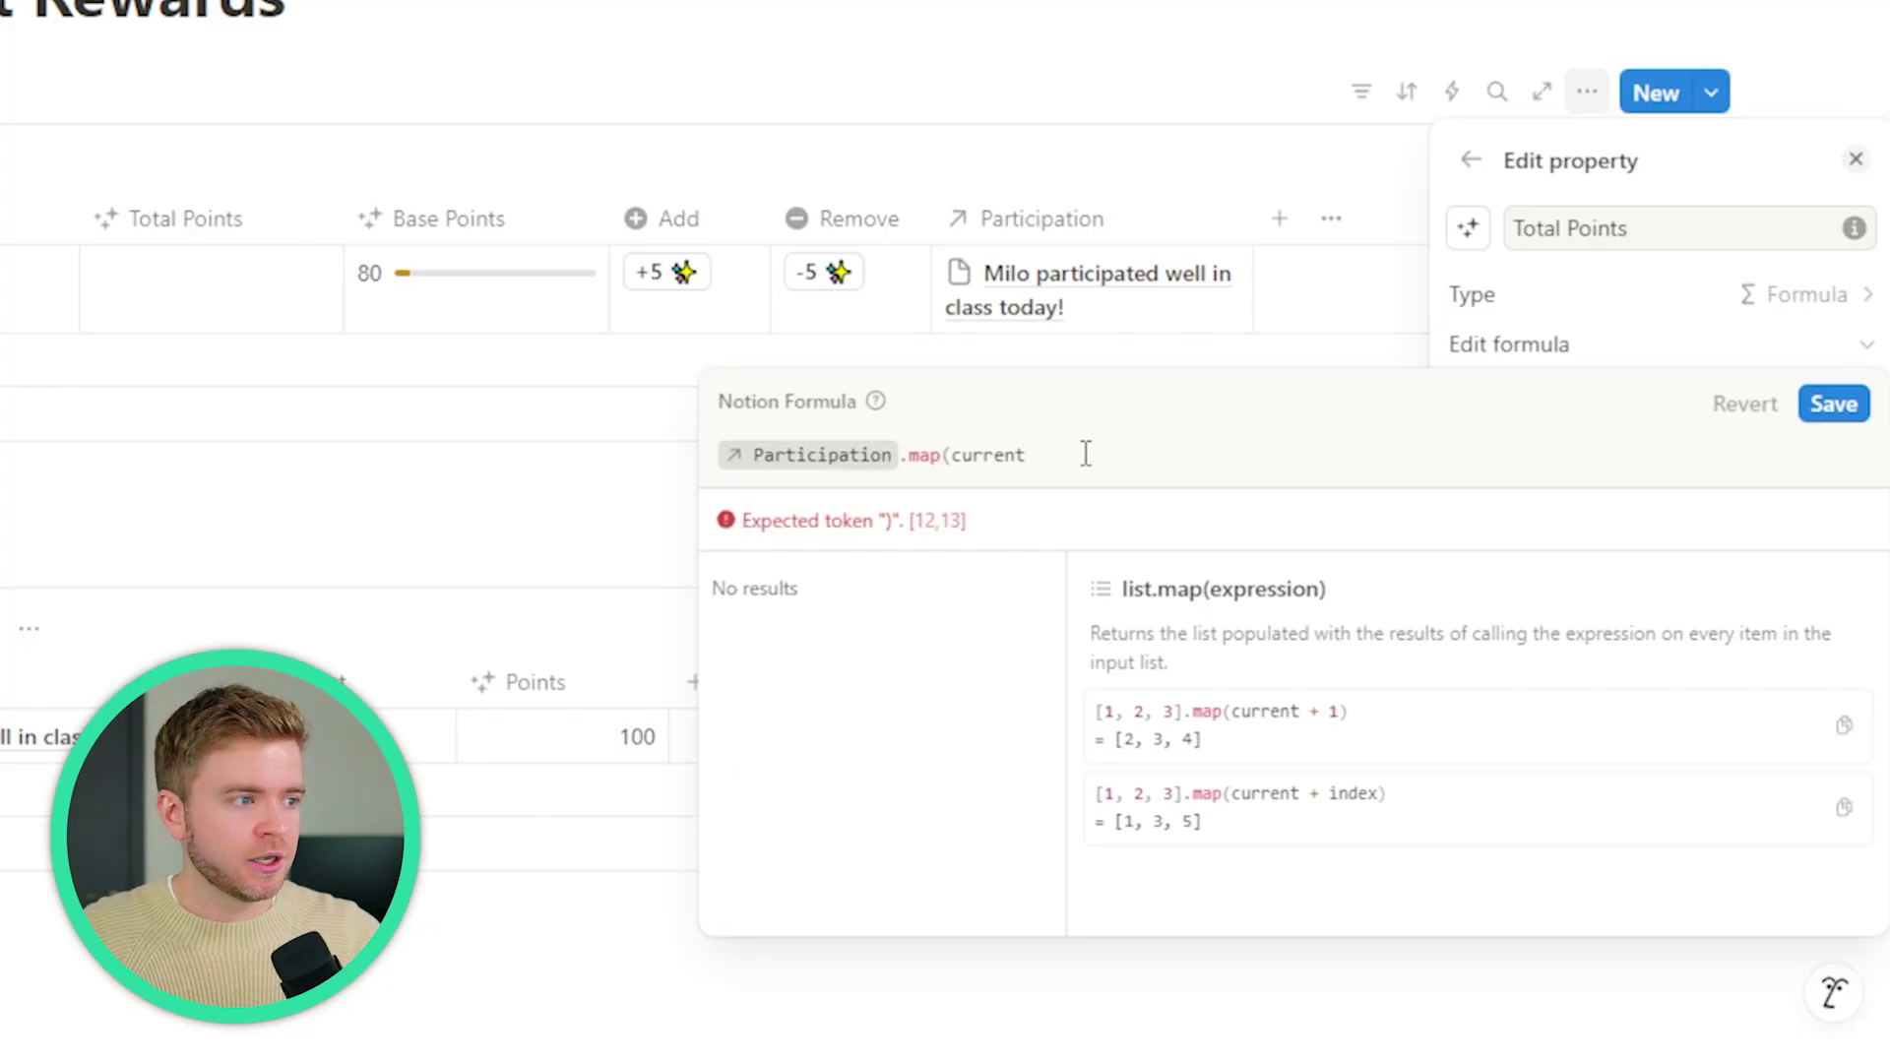
text(.)
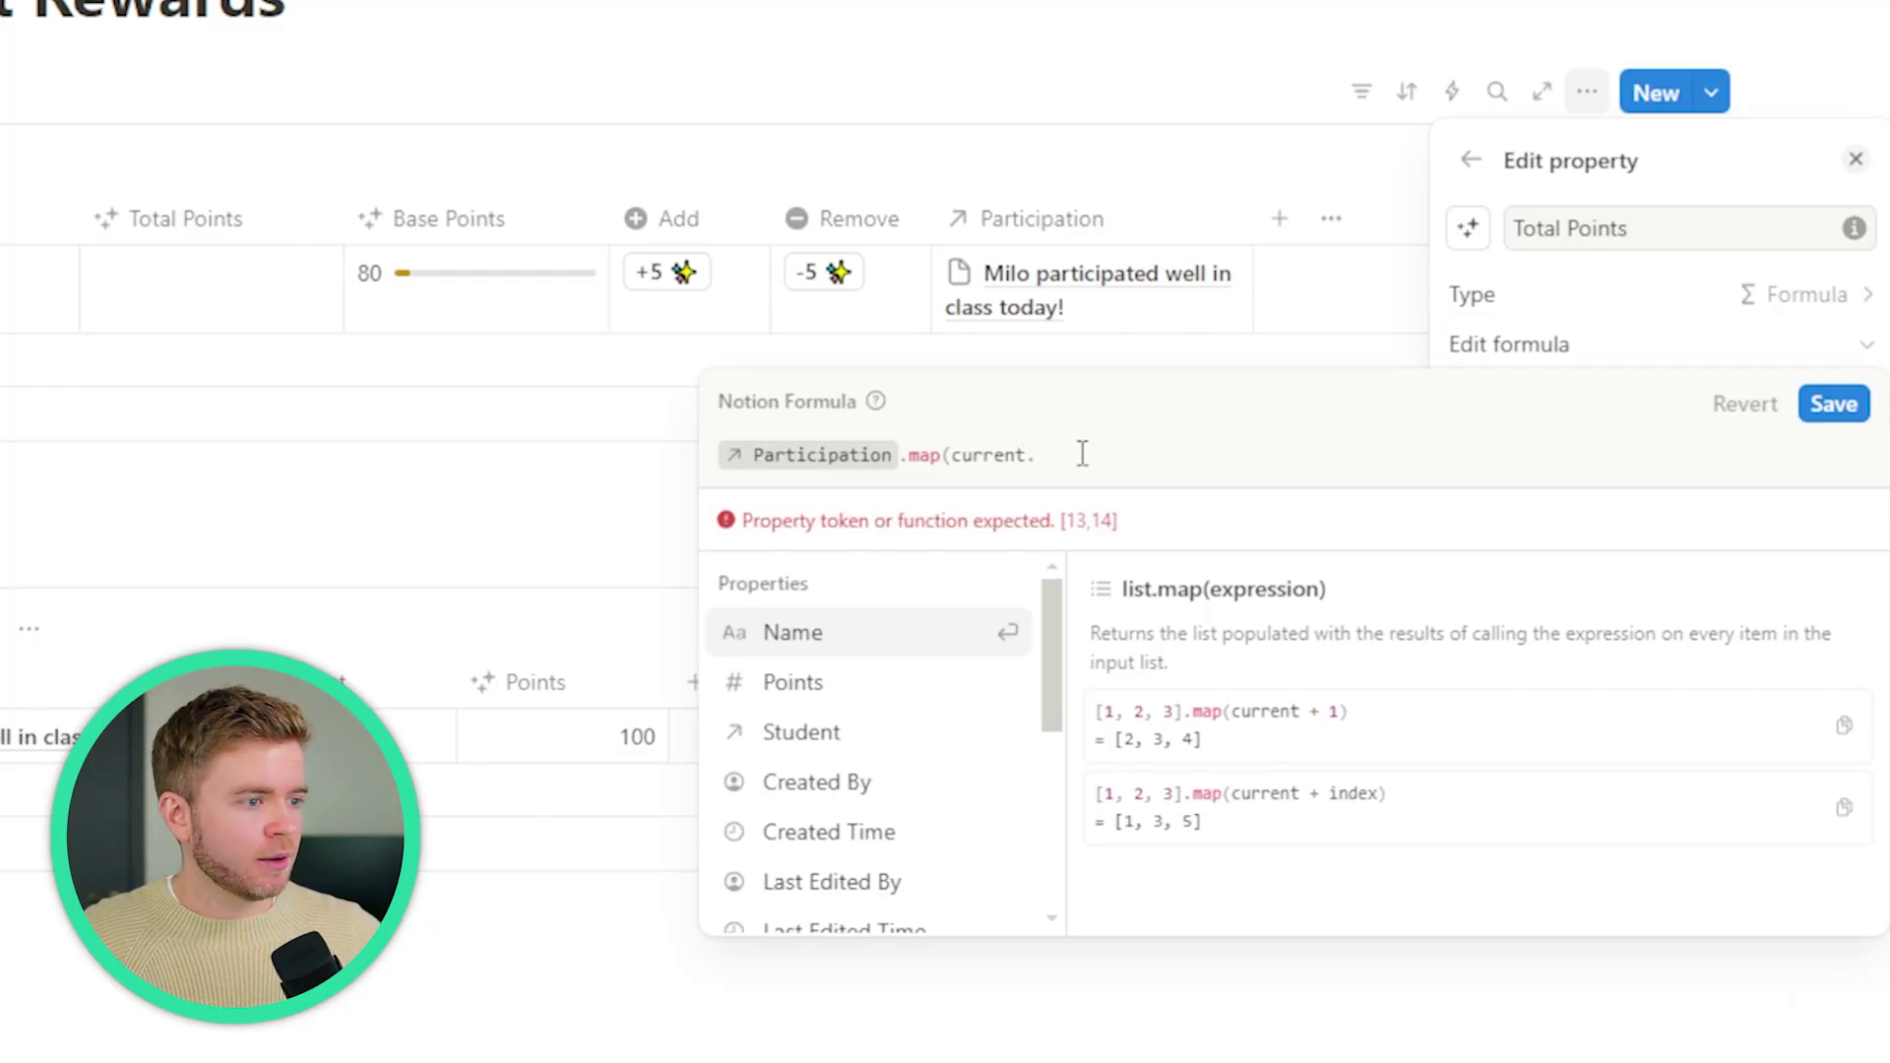
click(886, 687)
text())
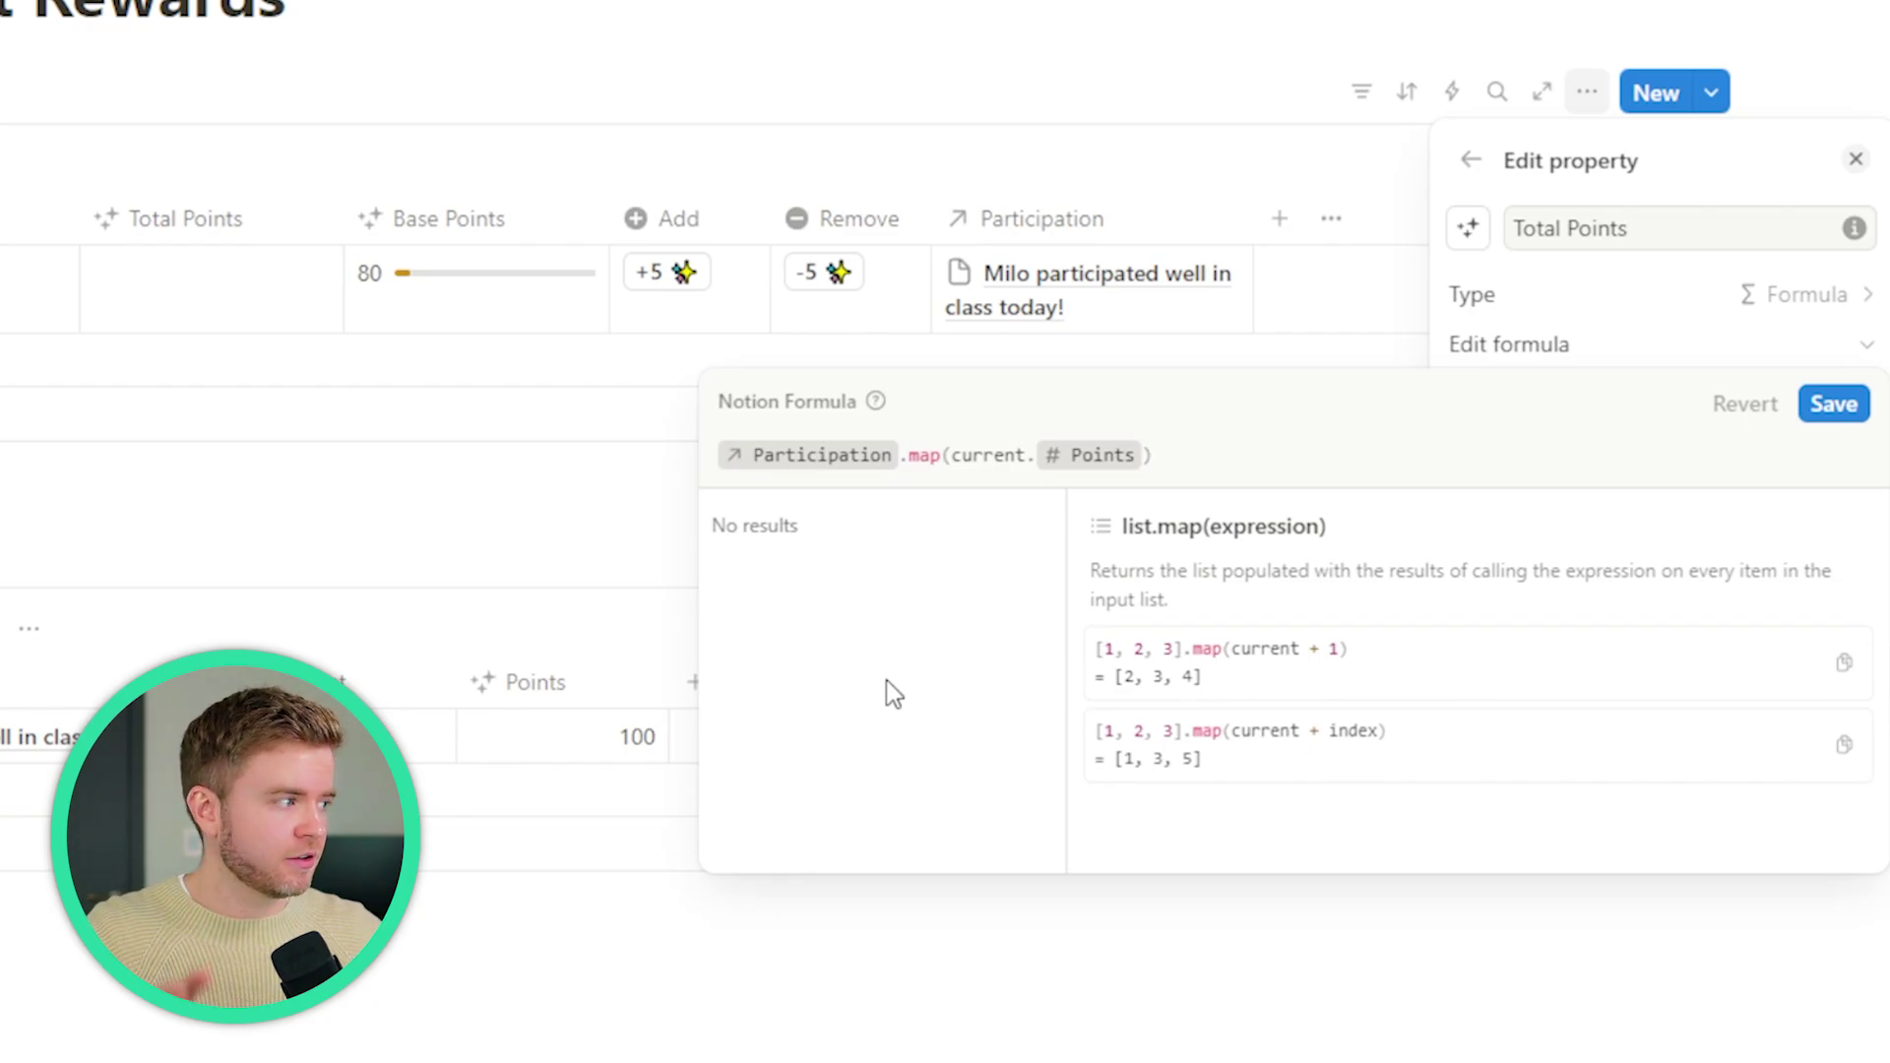
- Complete the Total Points formula by appending .sum() + Base Points and save it
text(.su)
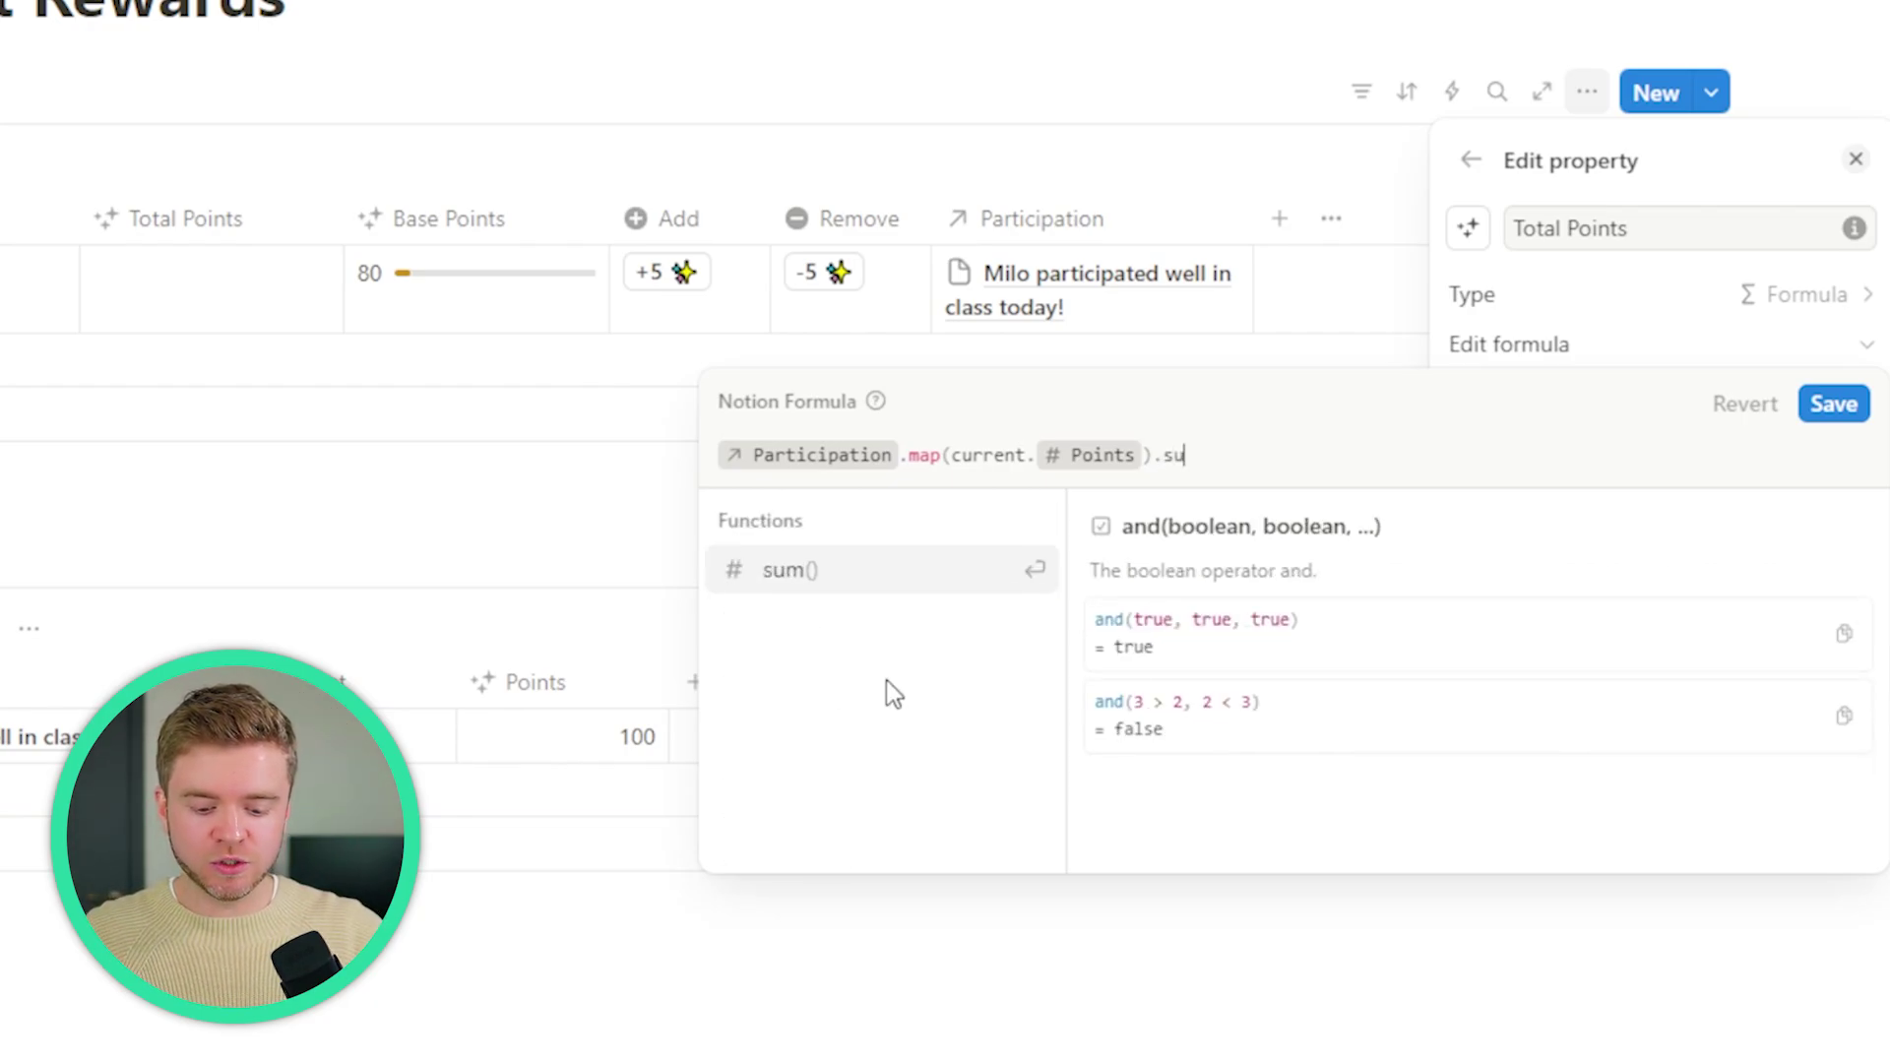
text(m())
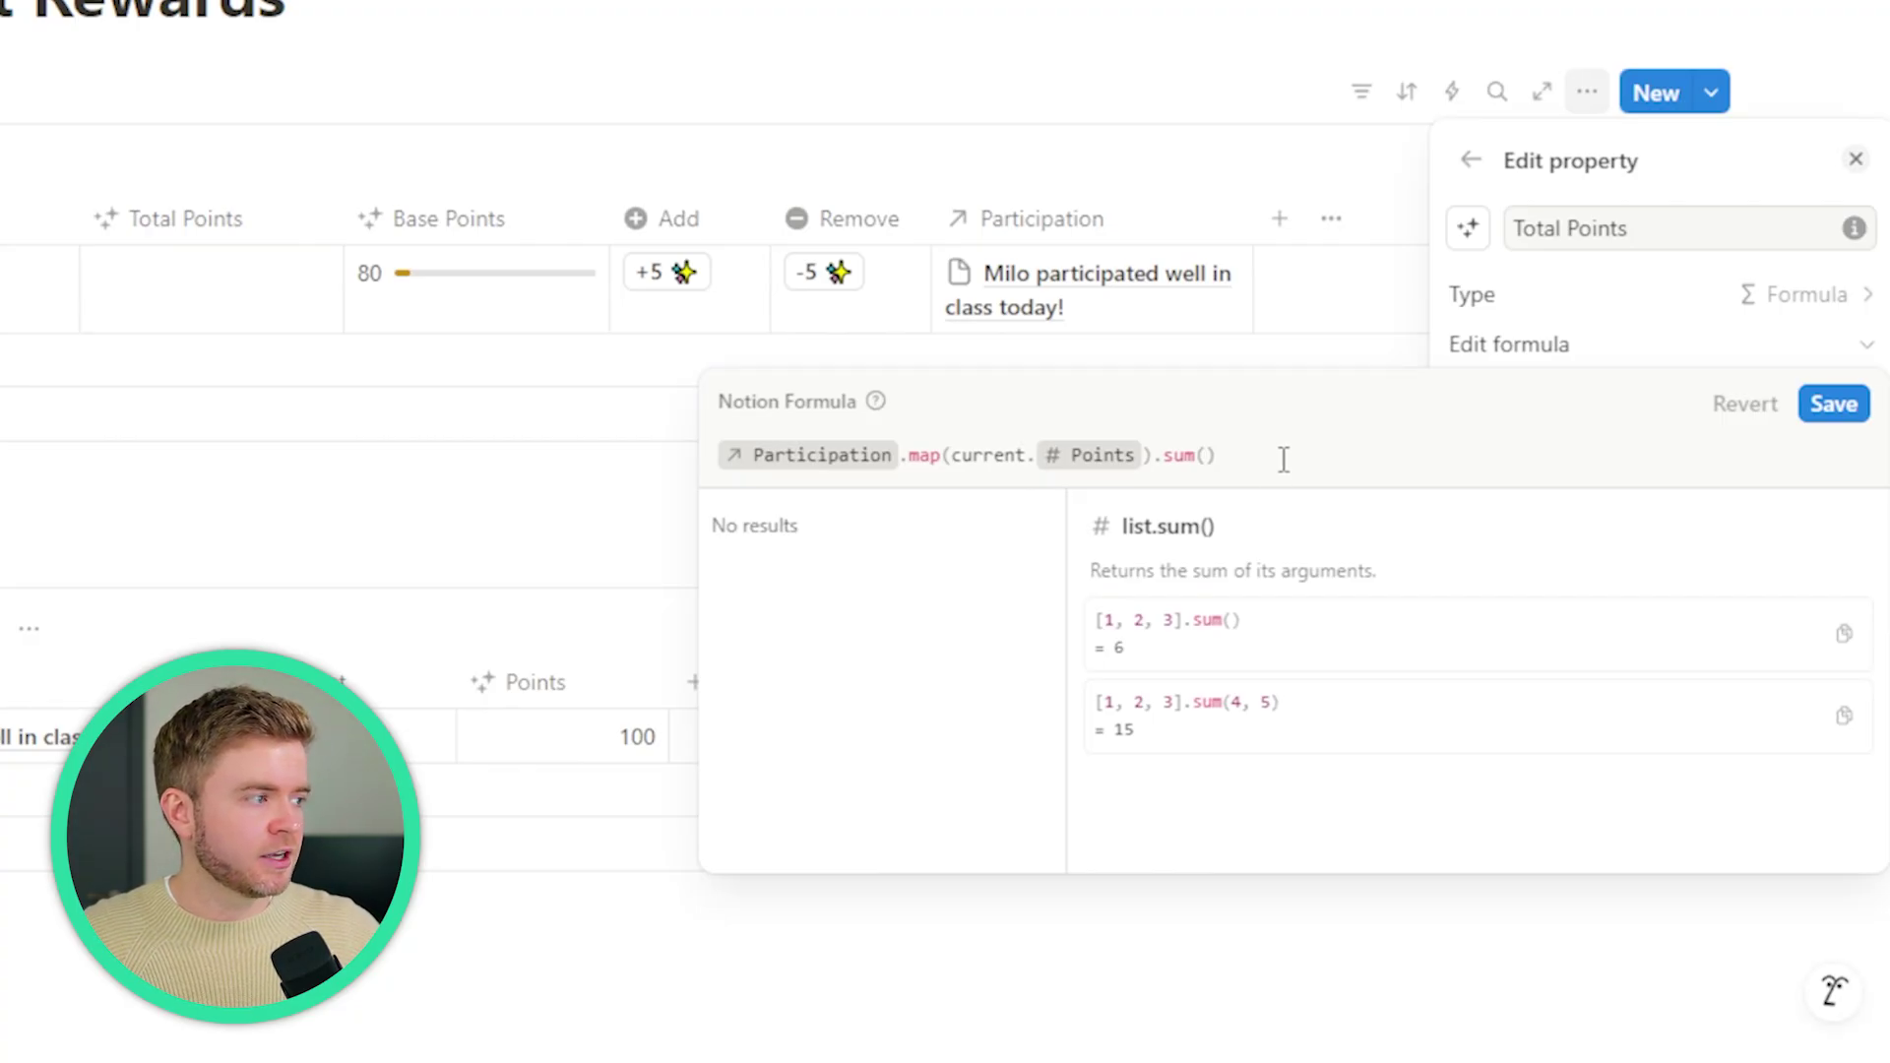
text(+)
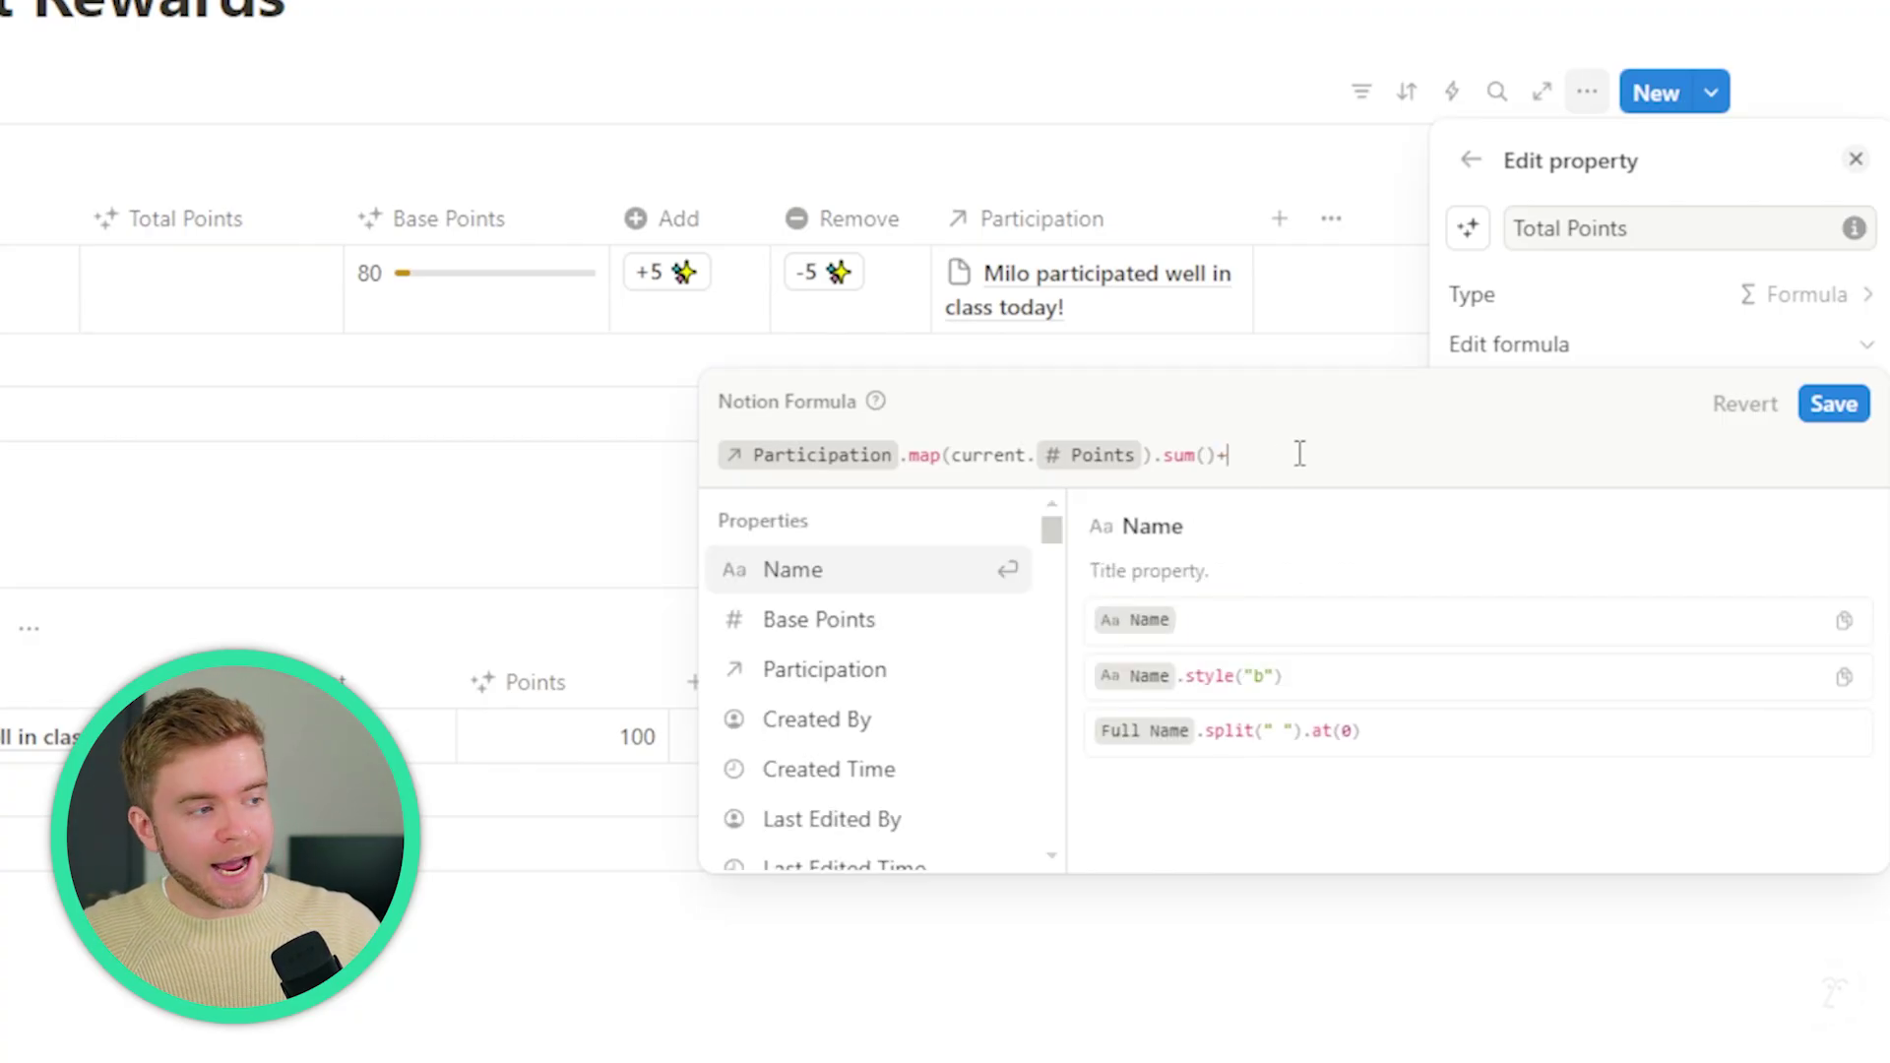
click(853, 689)
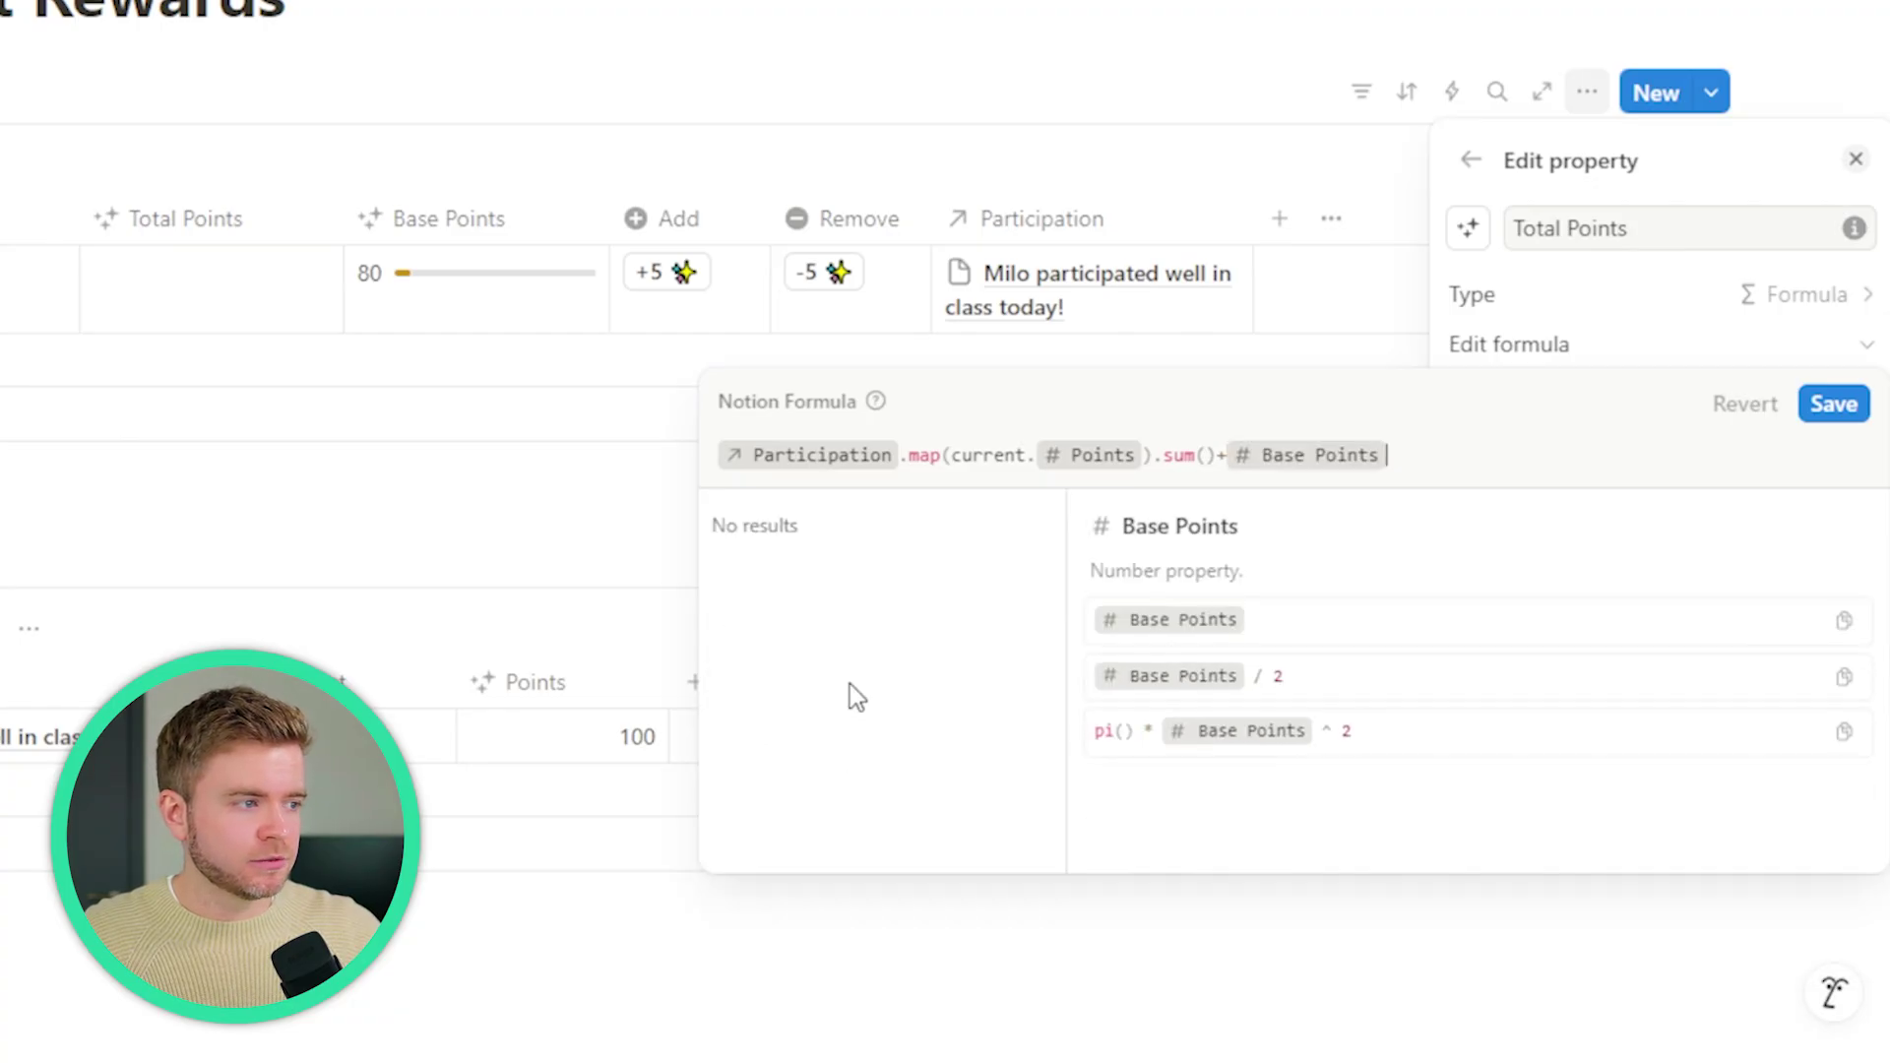
click(1831, 408)
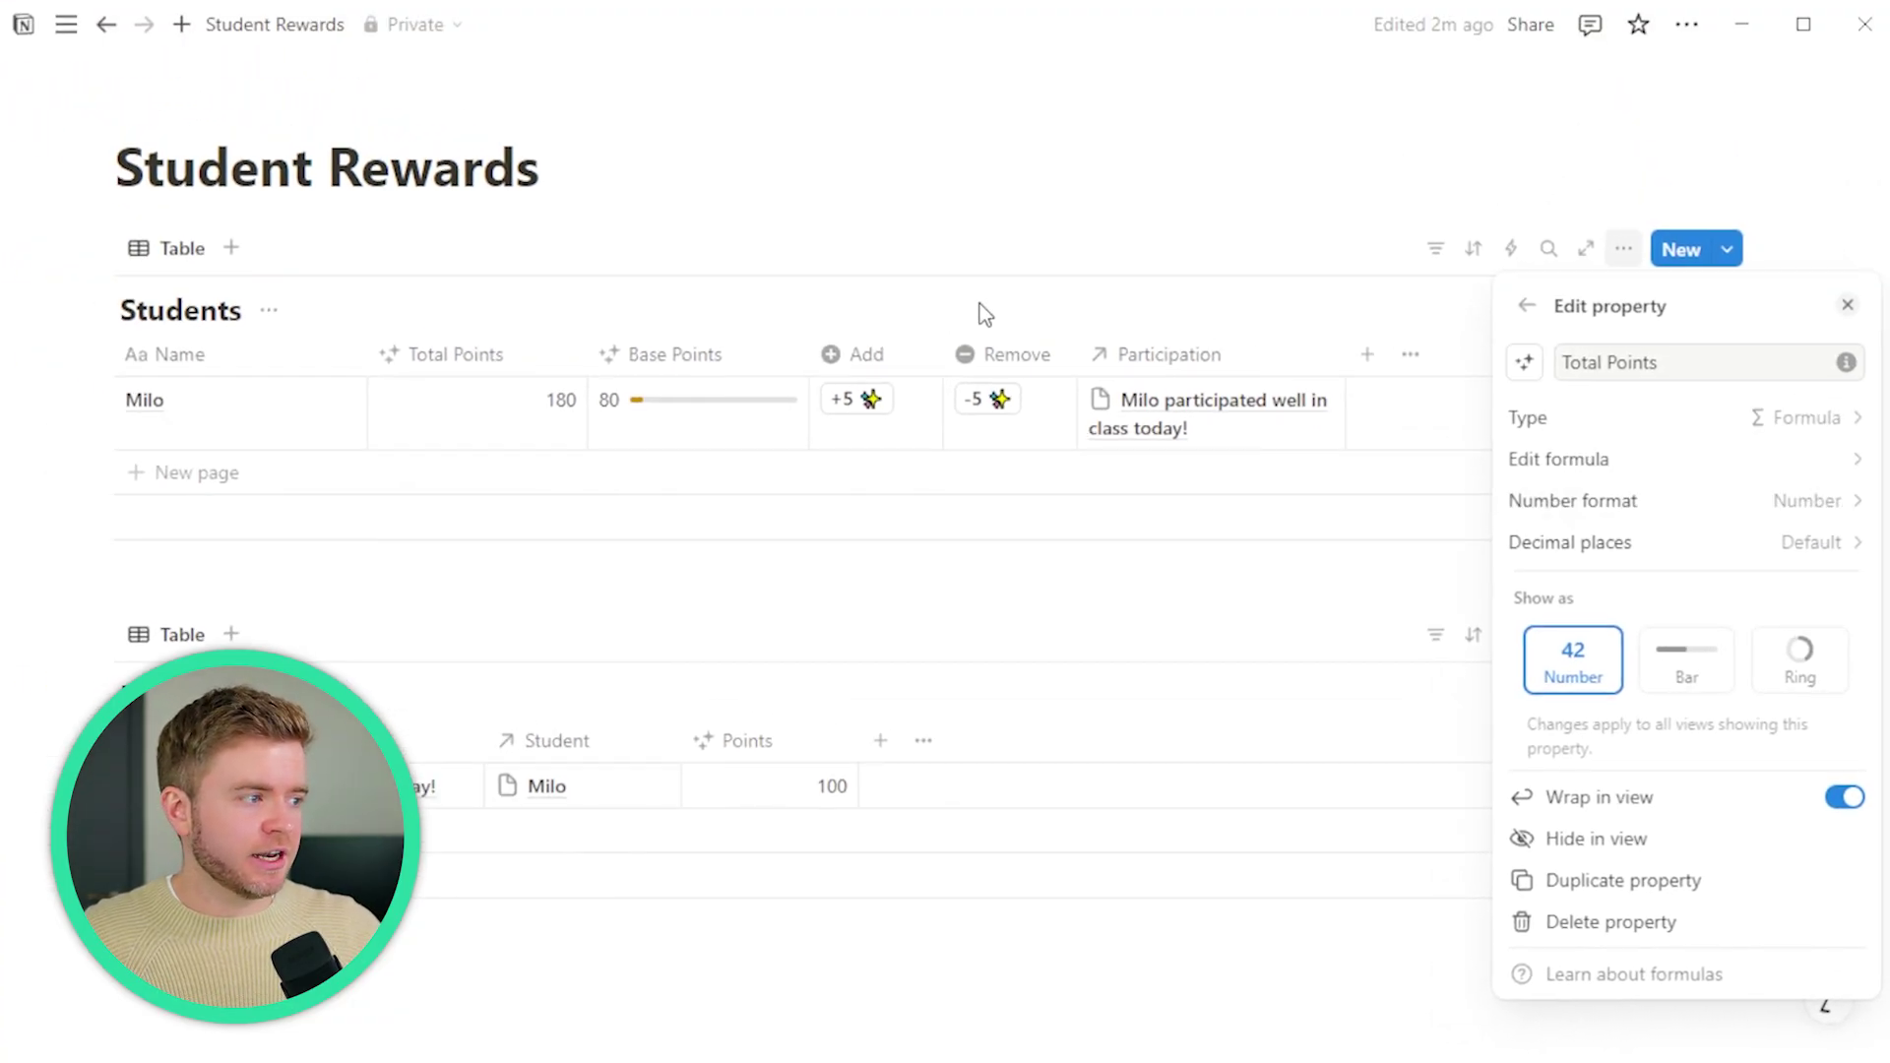
click(978, 303)
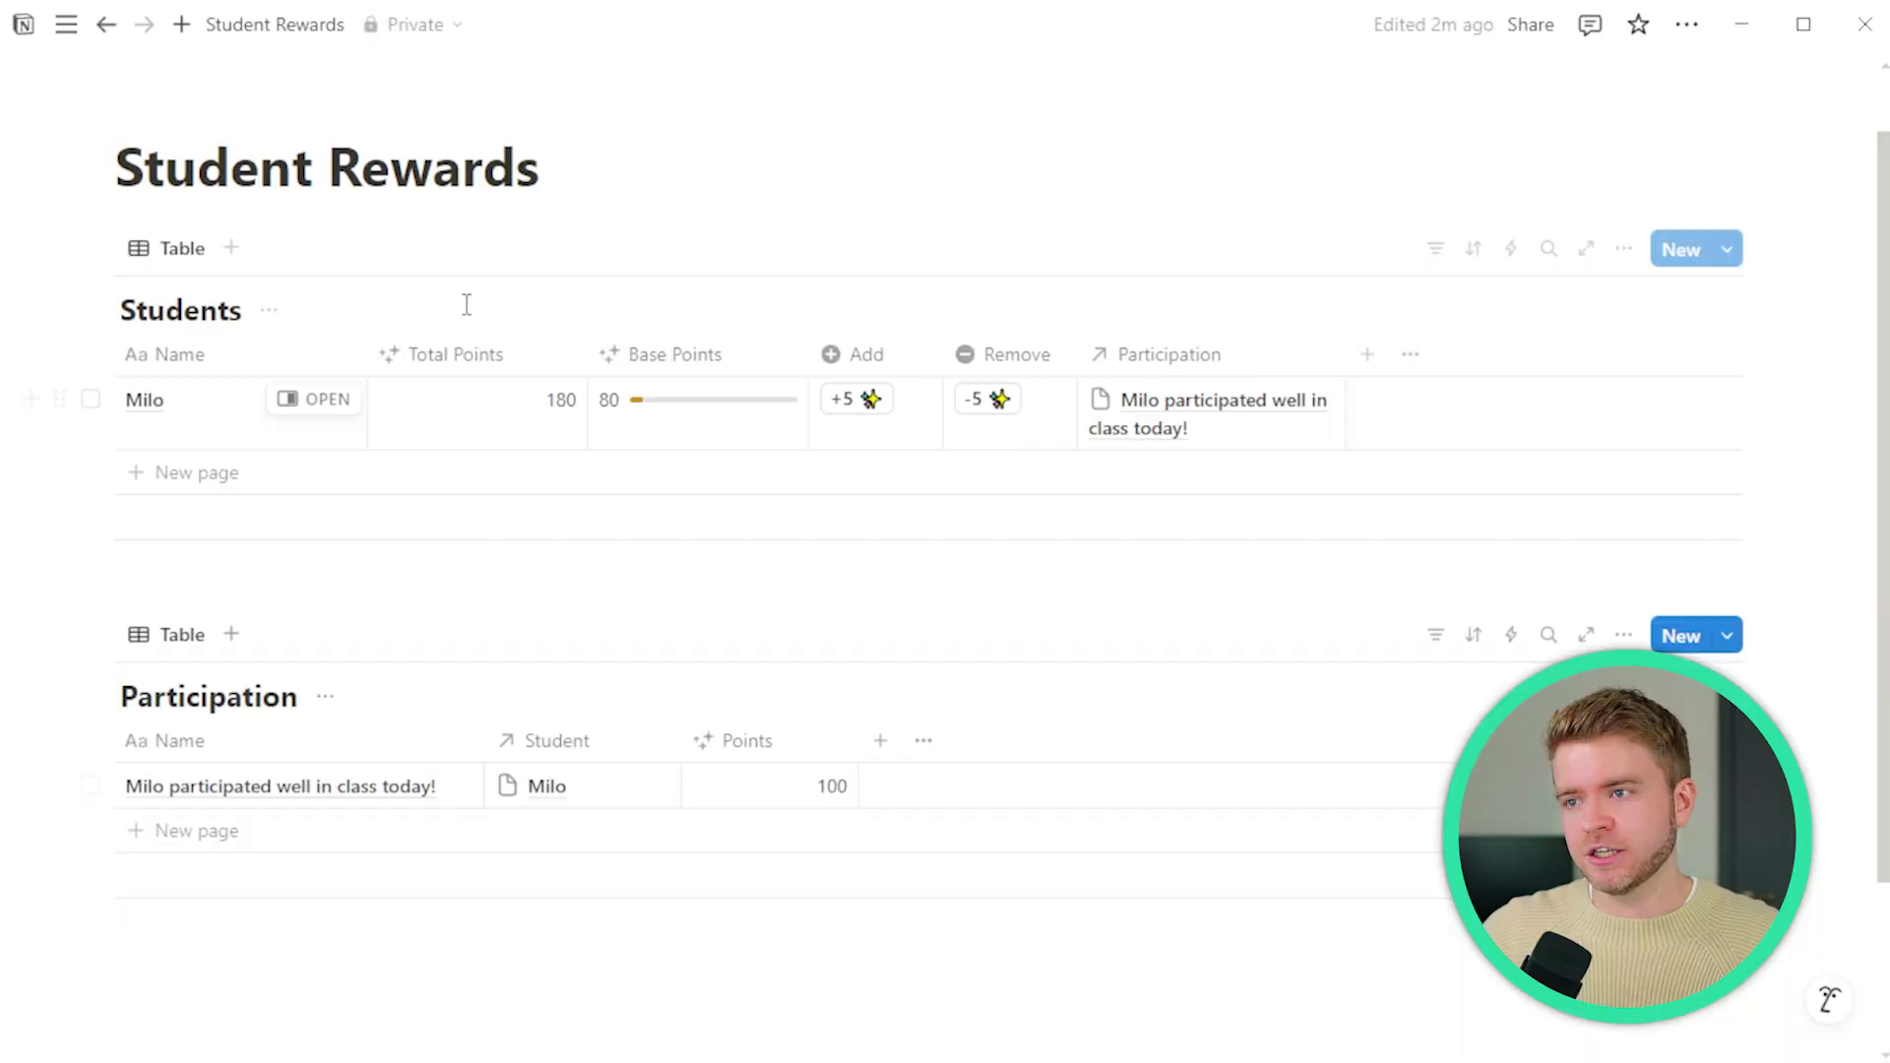
- Show Total Points as a yellow bar divided by 1000
click(504, 422)
key(Escape)
click(458, 355)
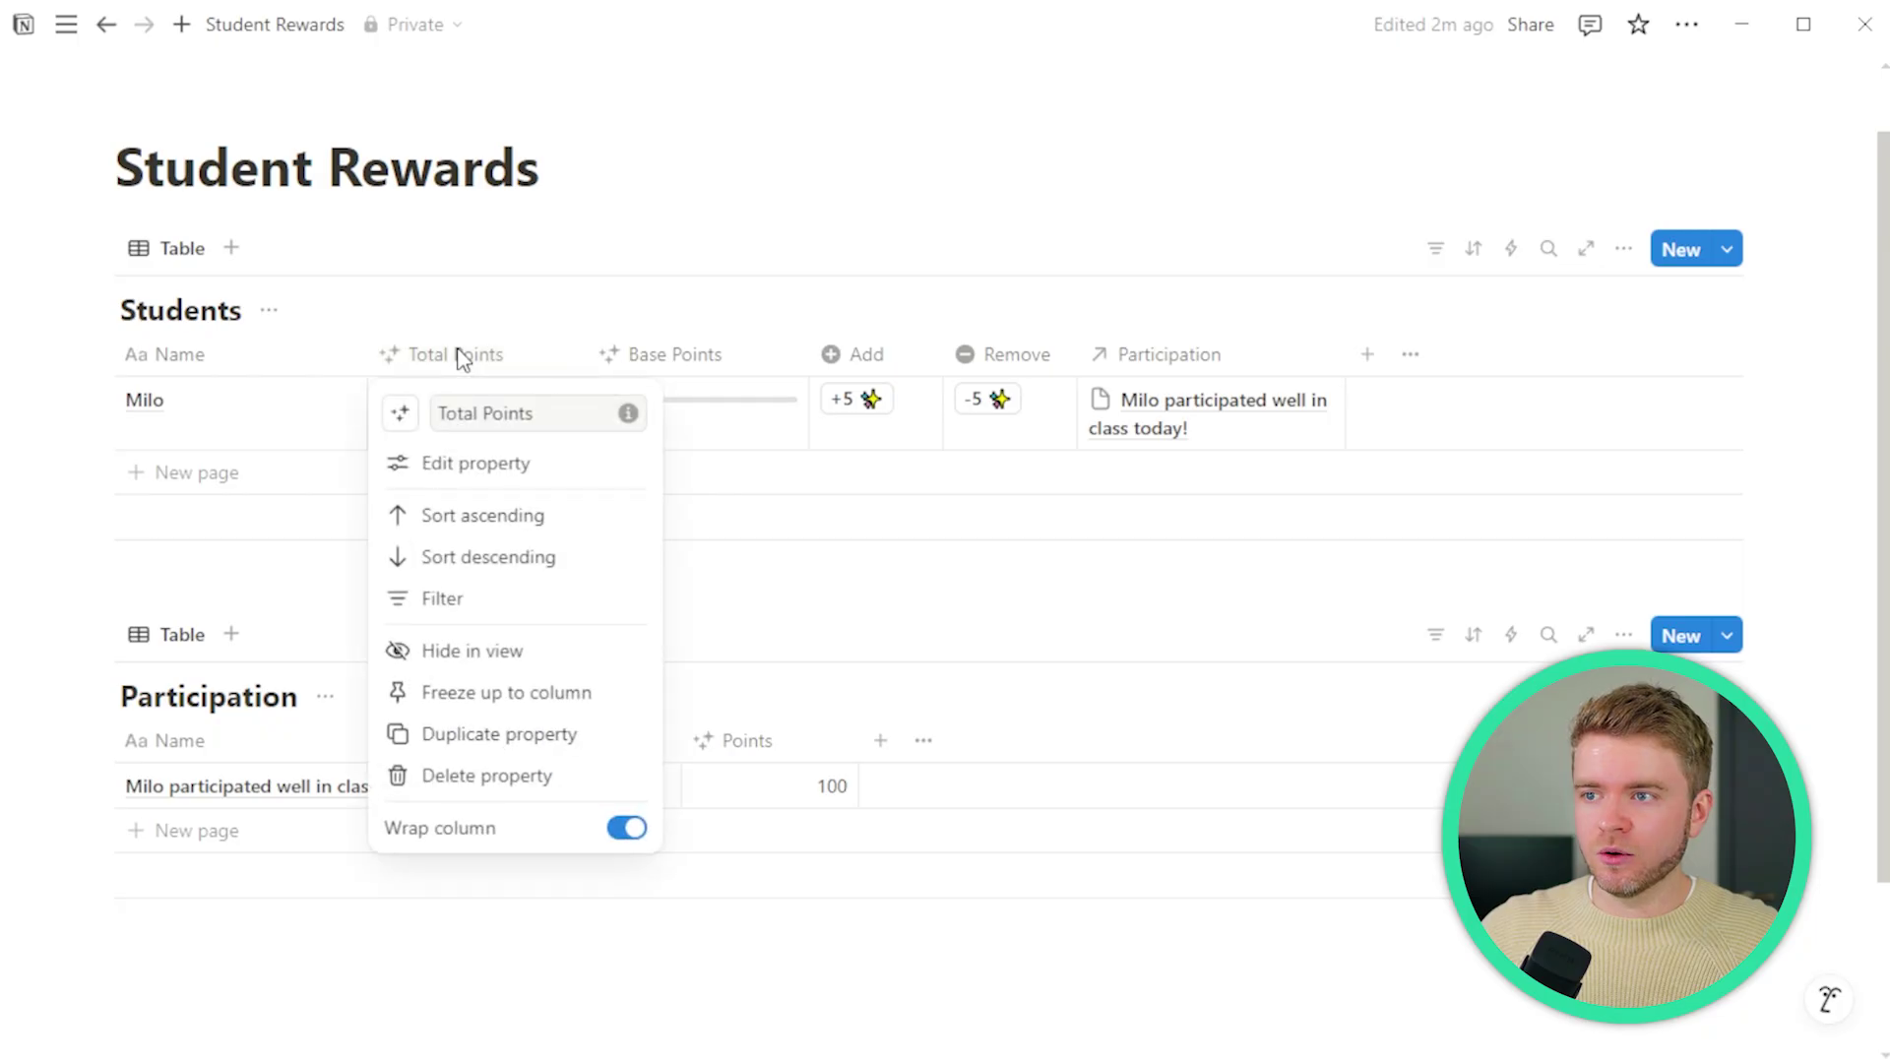
click(498, 467)
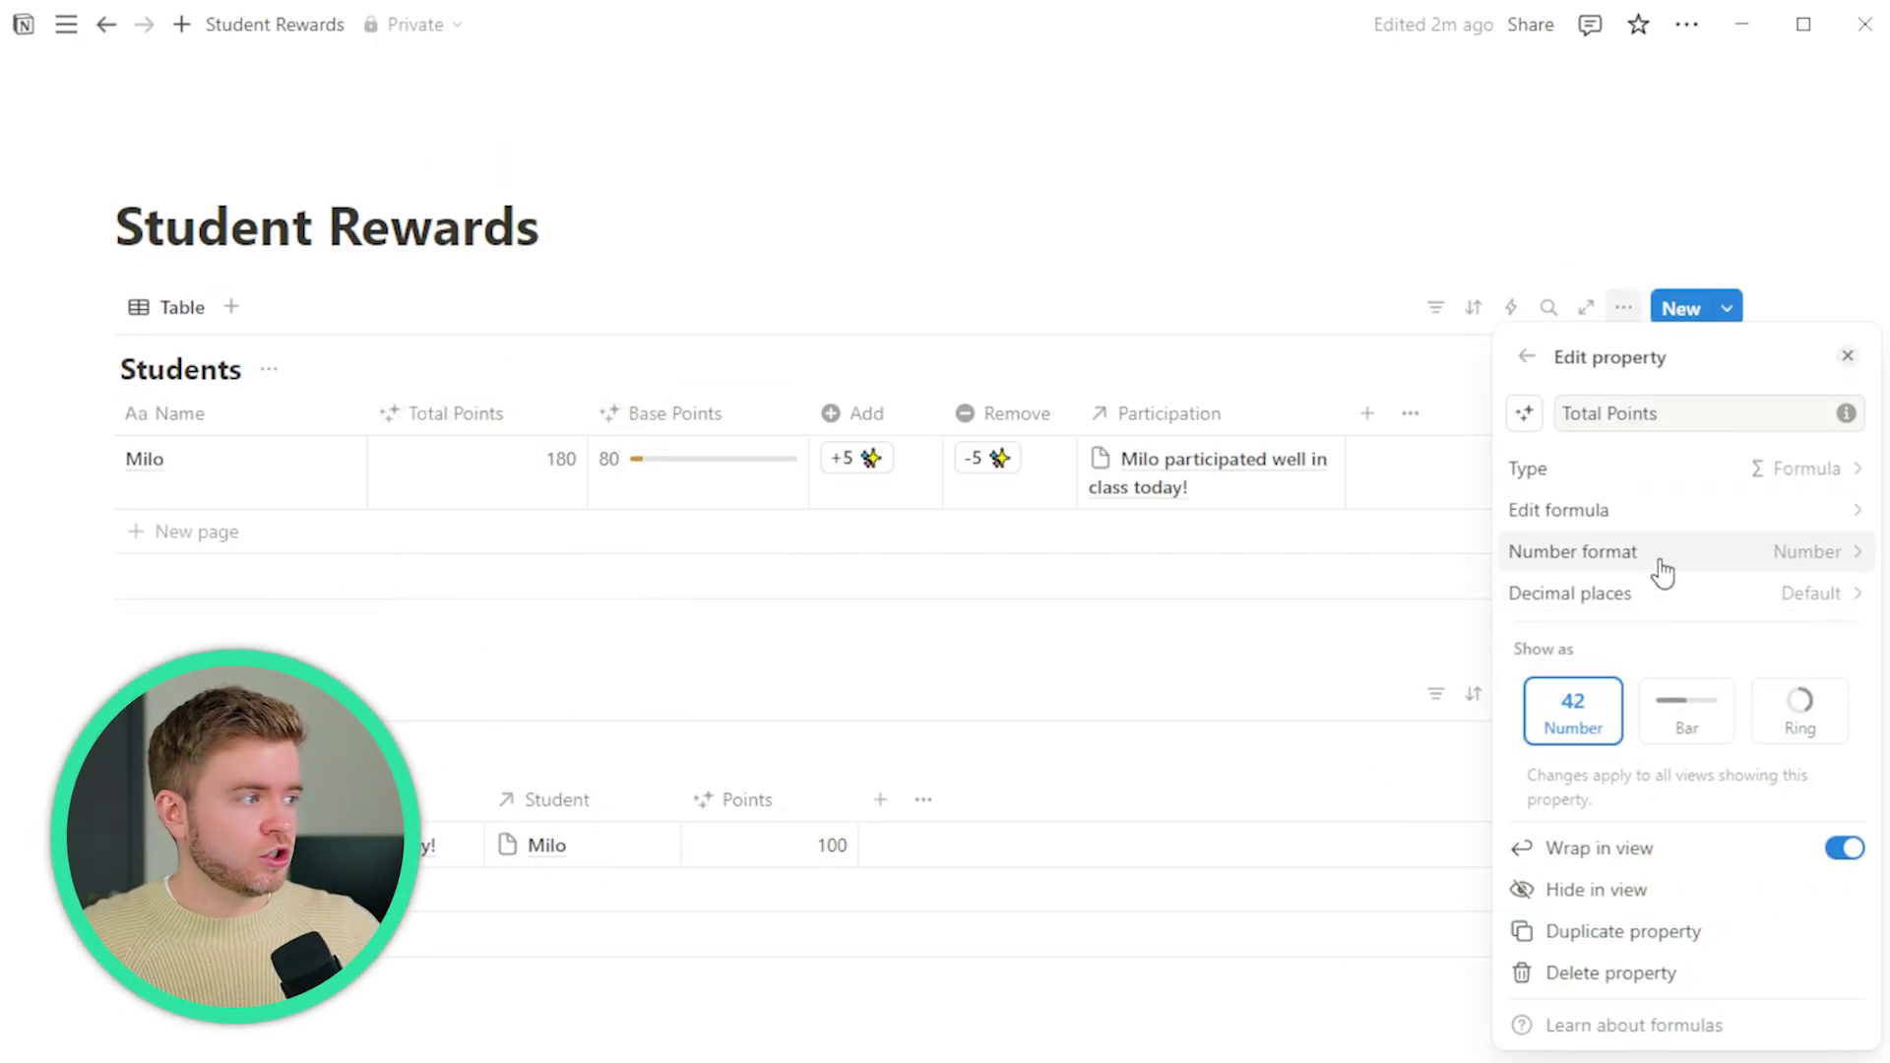
click(1690, 724)
click(1780, 680)
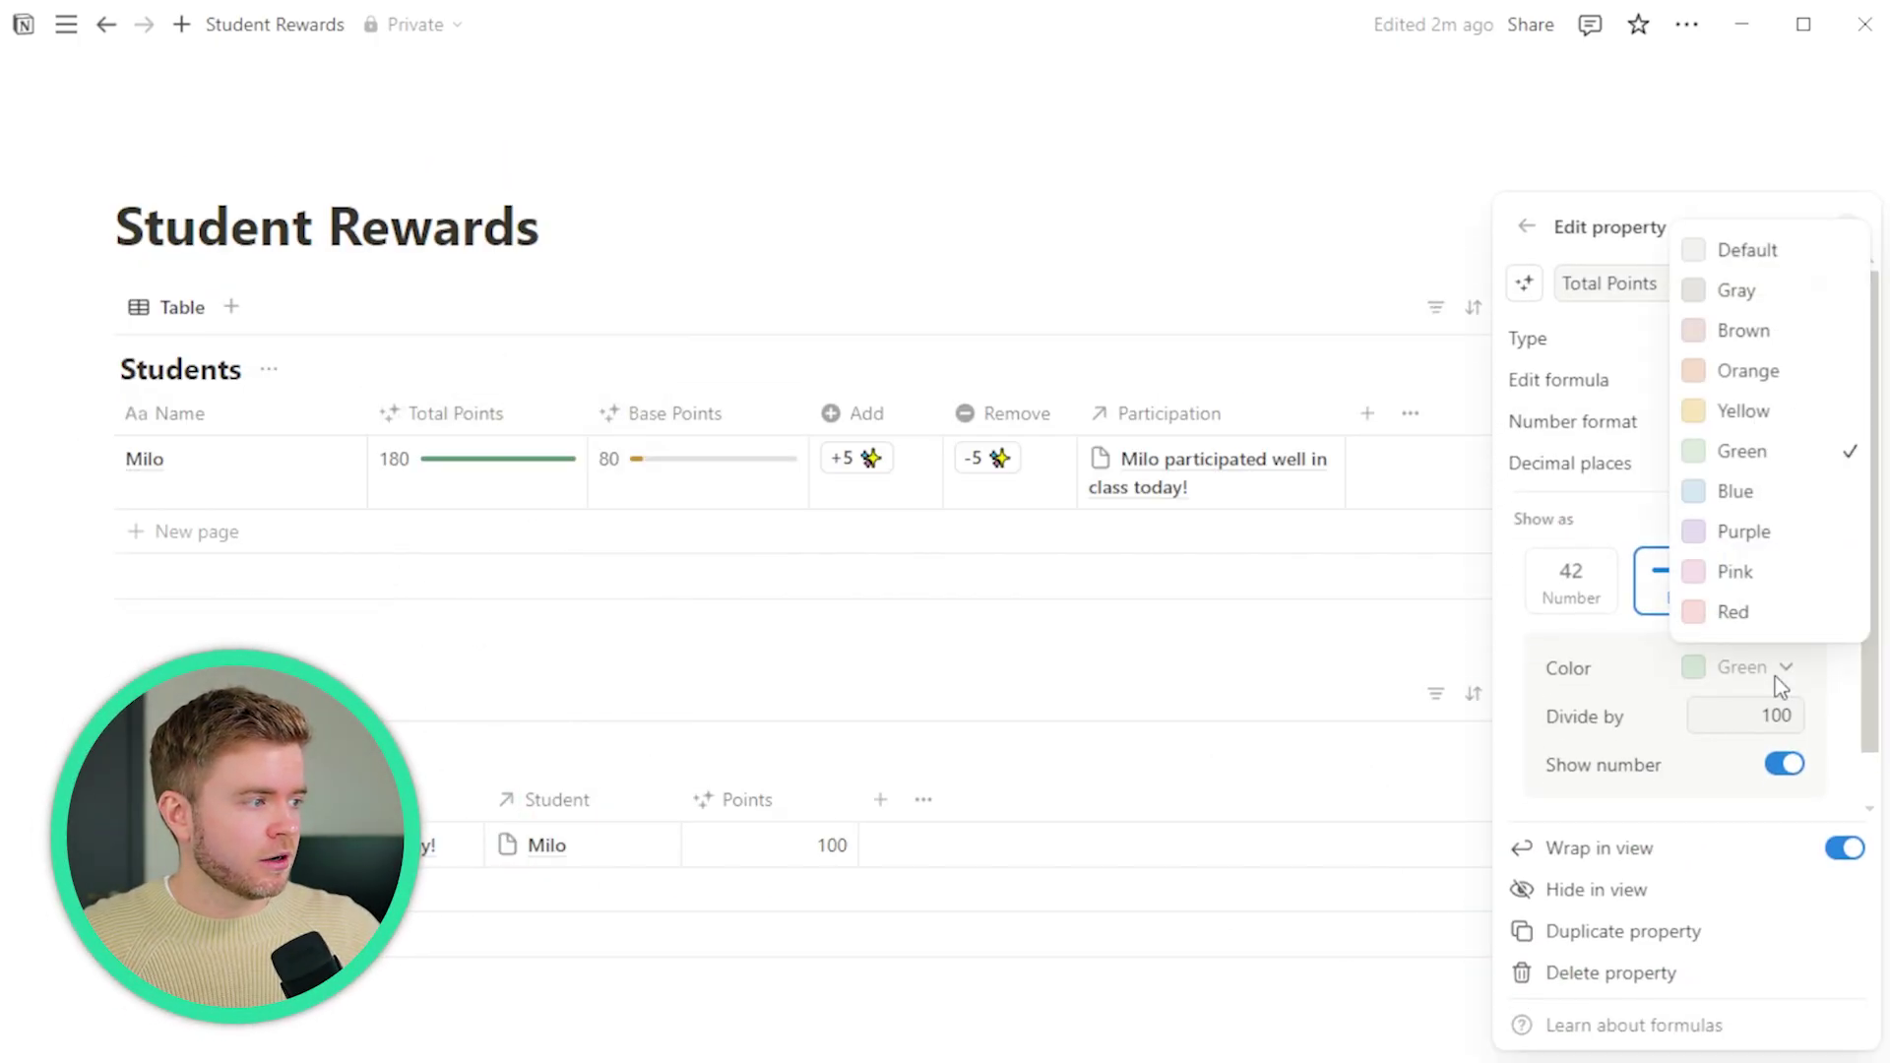
click(1753, 413)
click(1785, 717)
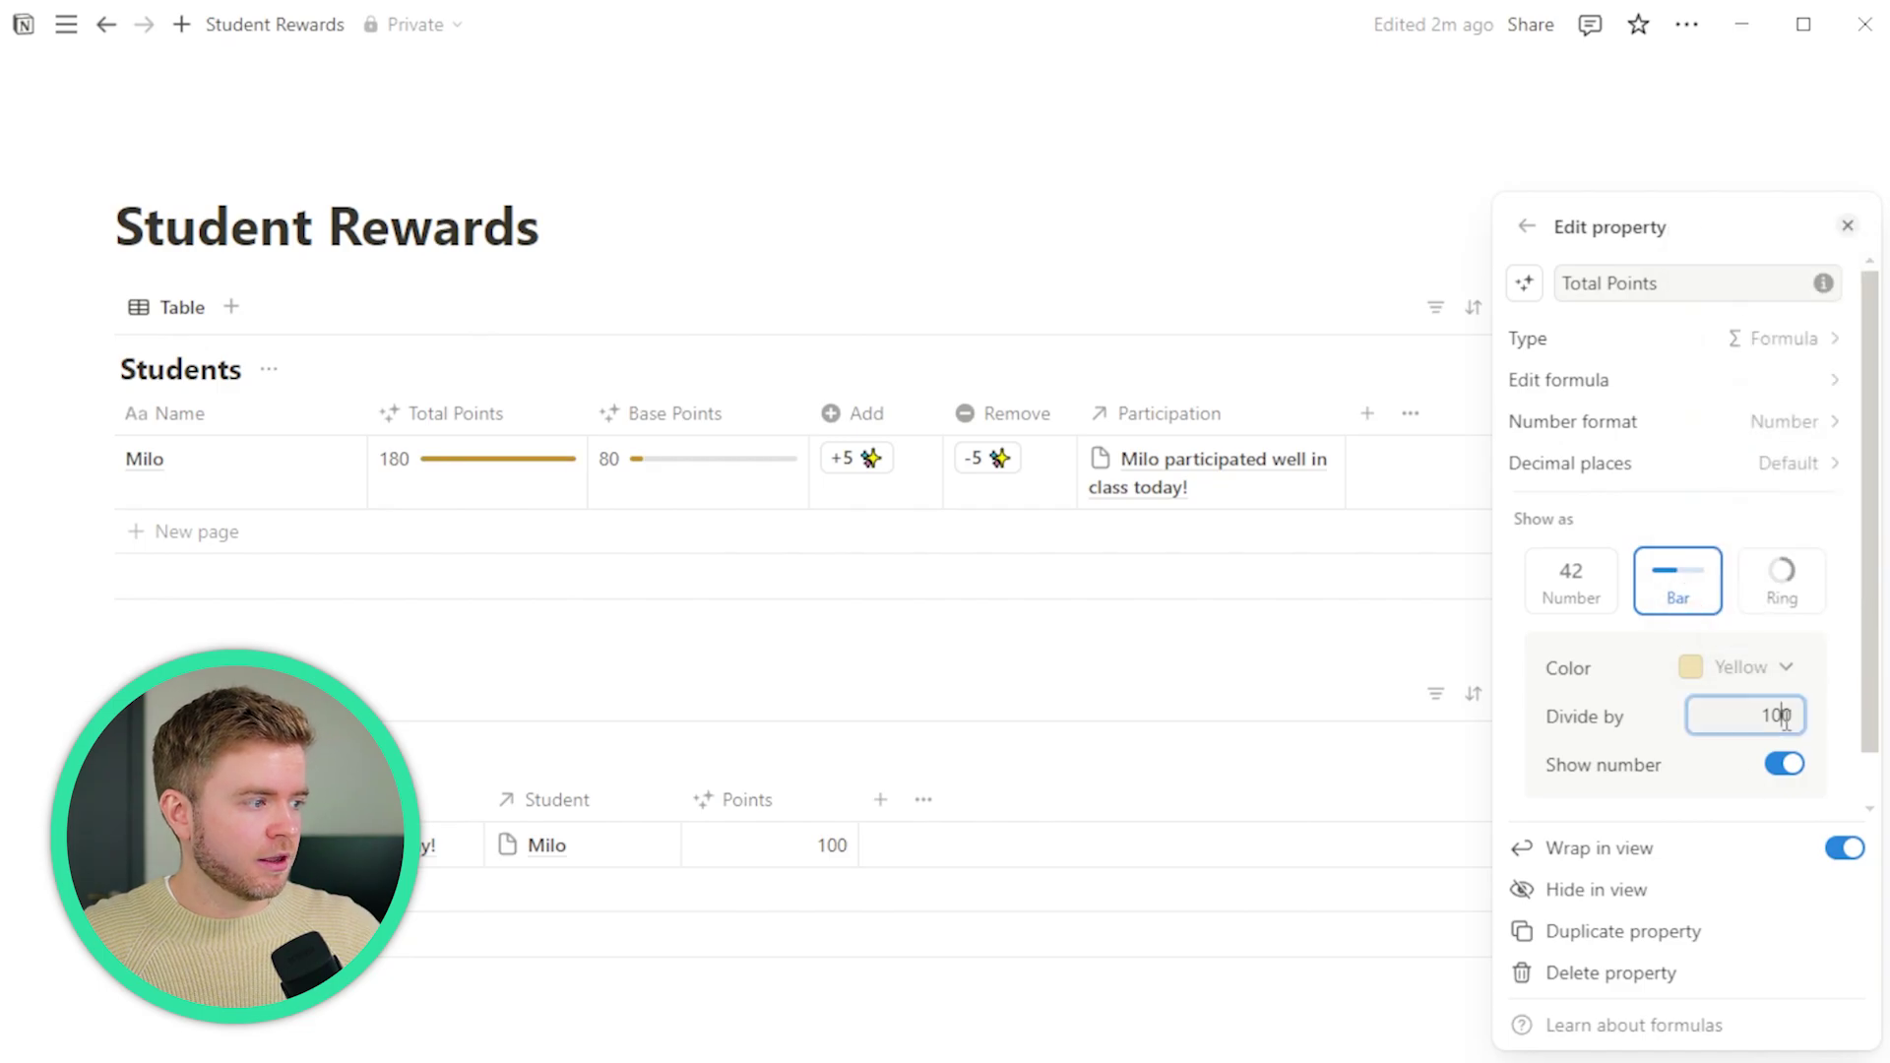
text(0)
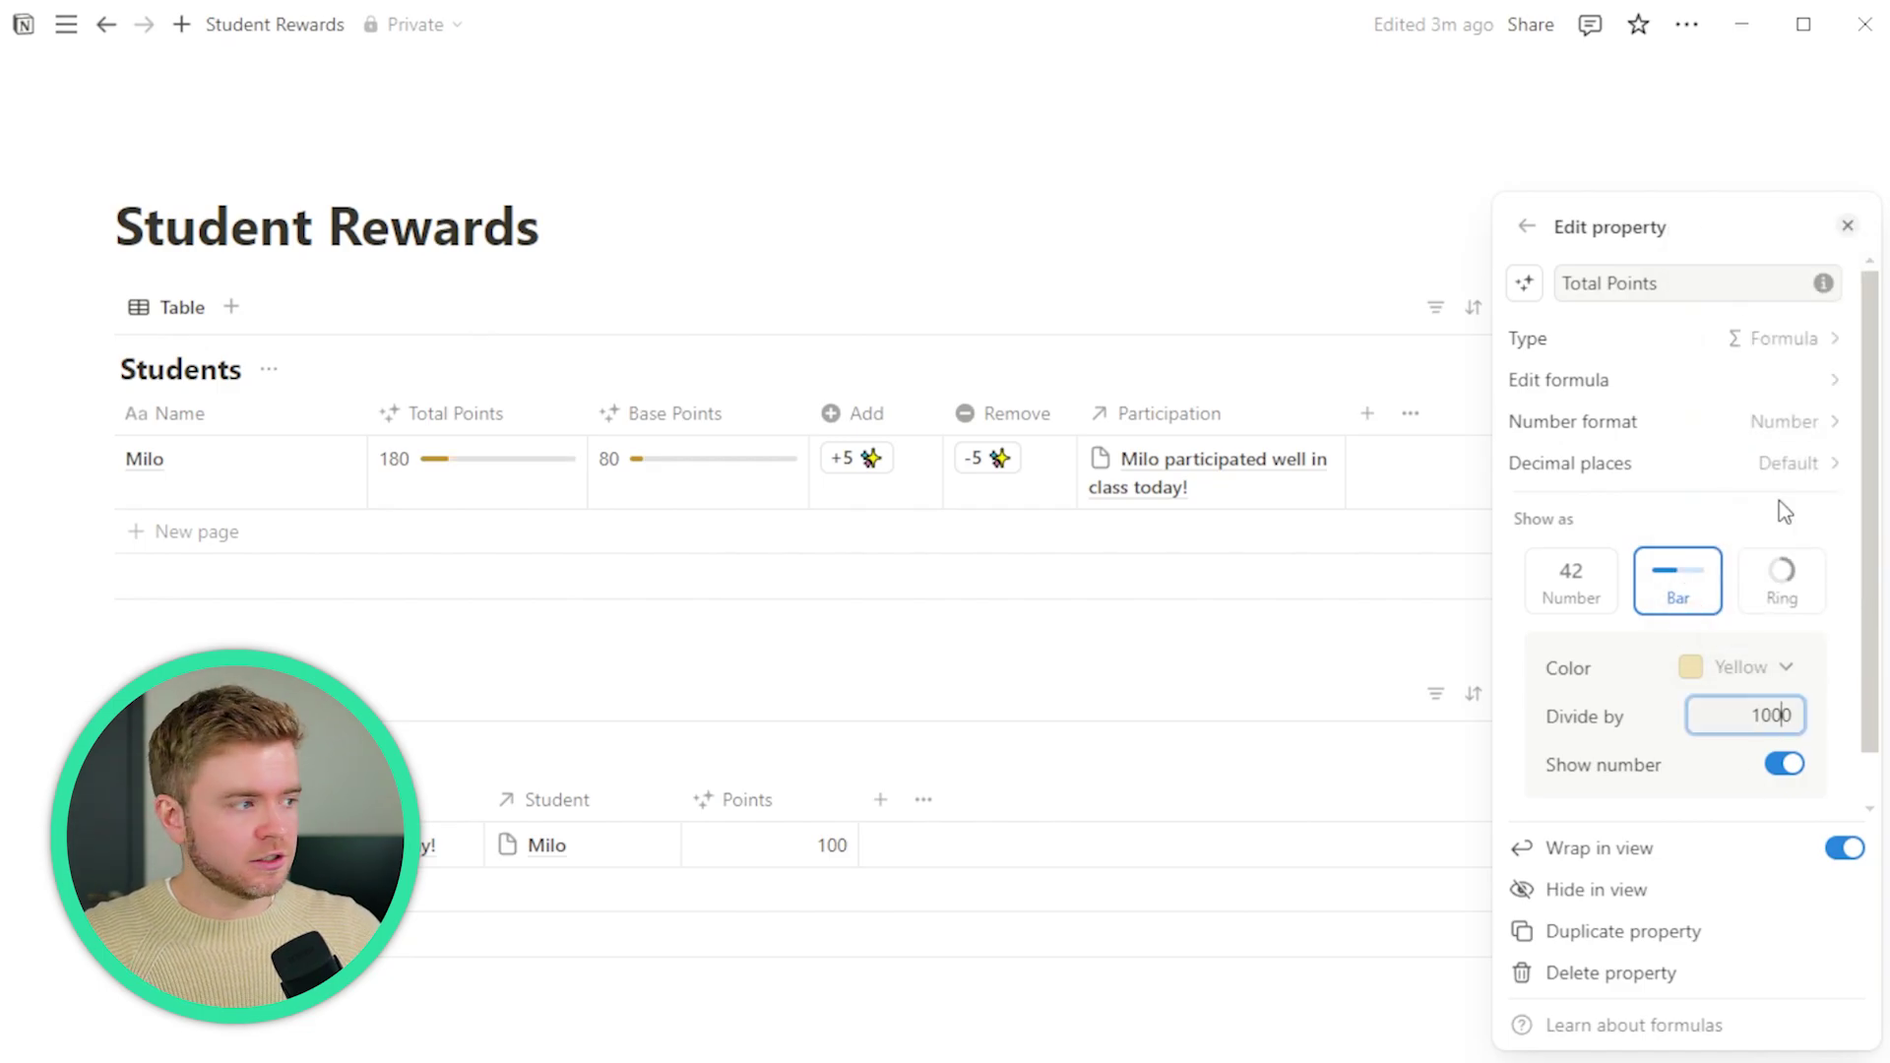
click(1386, 290)
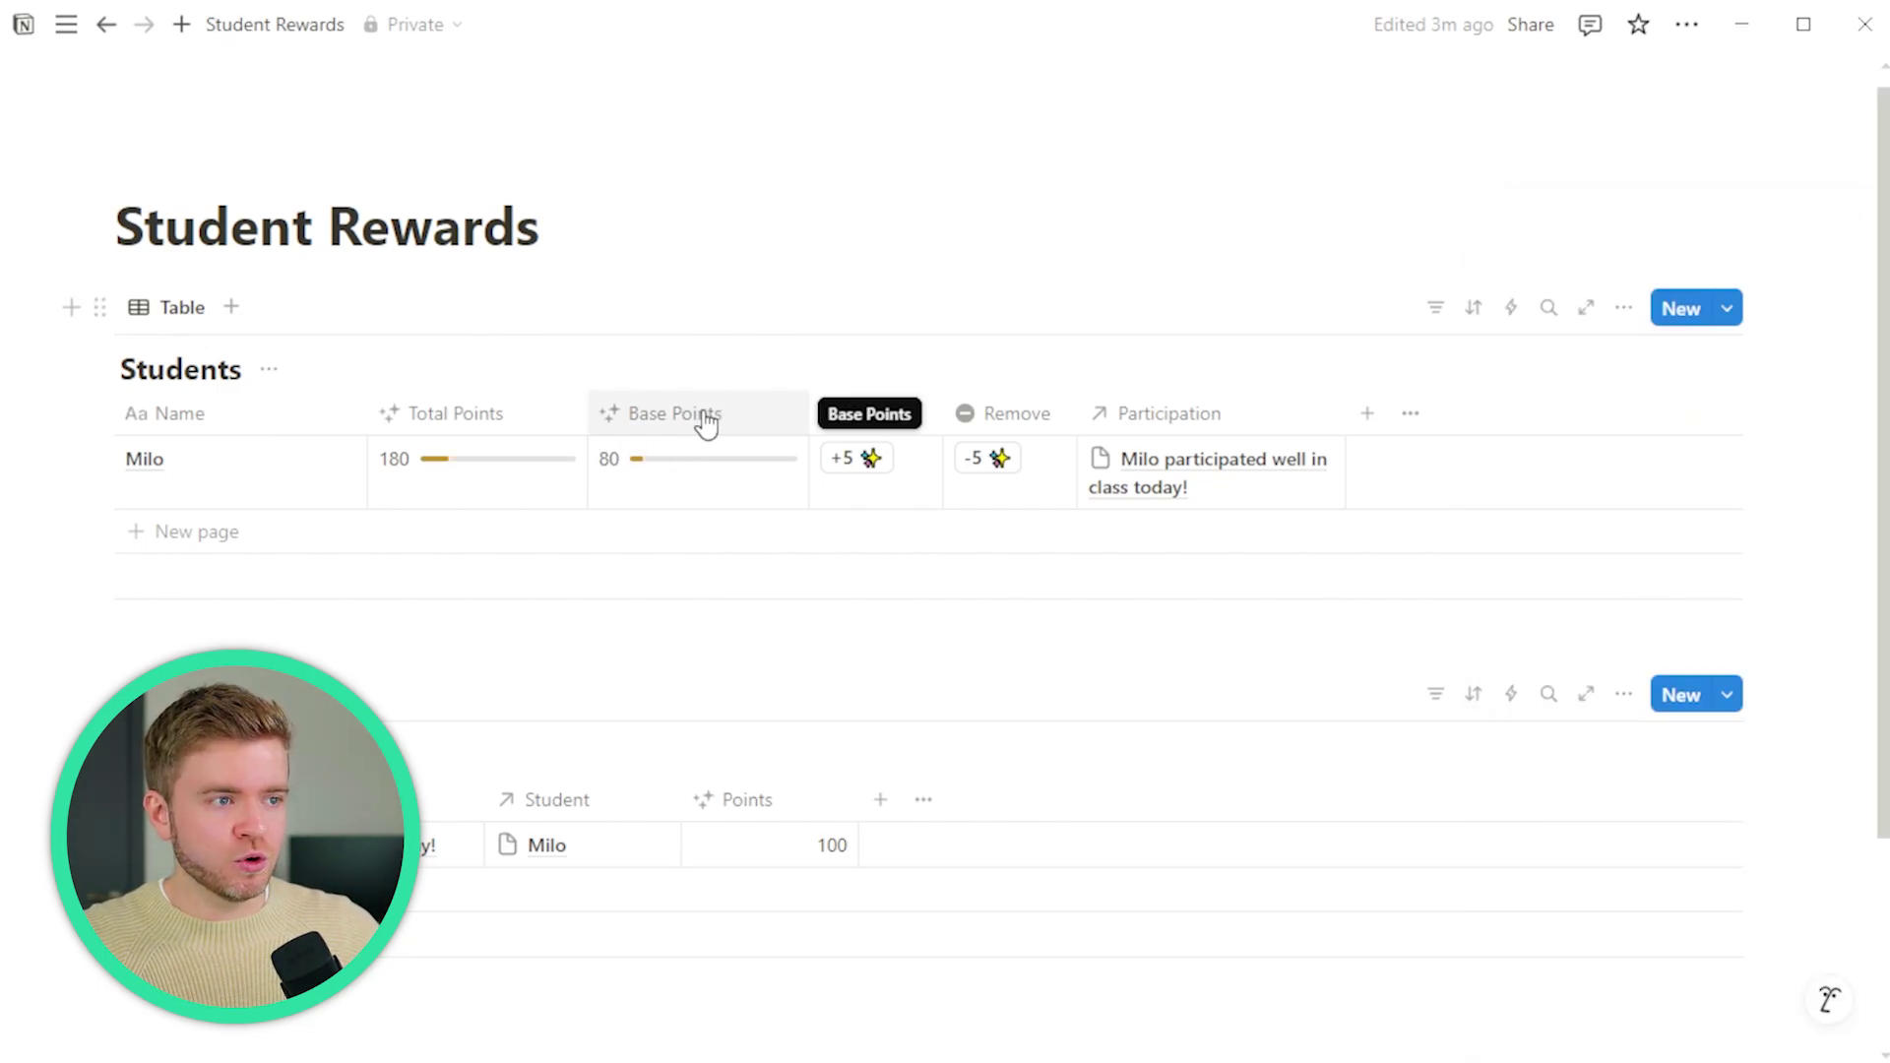
- Show the Base Points property as a plain number and hide it in the Students table view
click(697, 419)
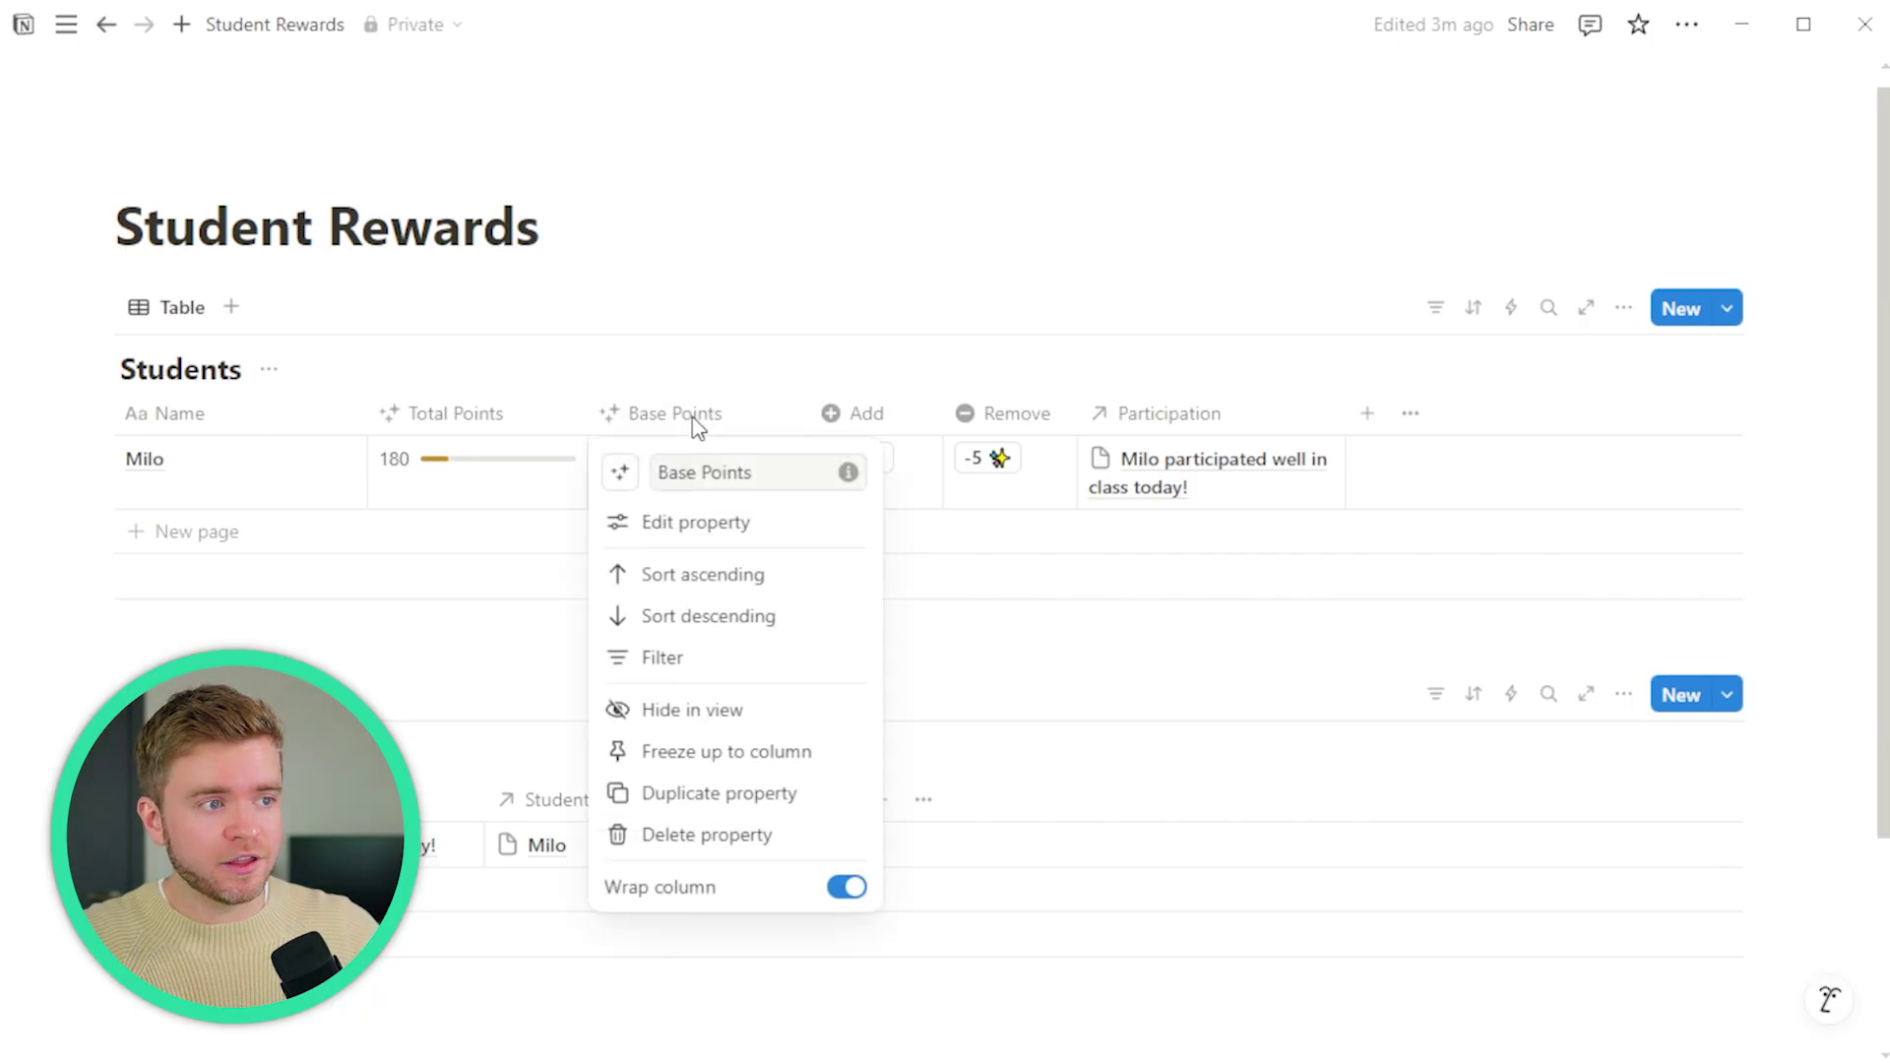
click(724, 532)
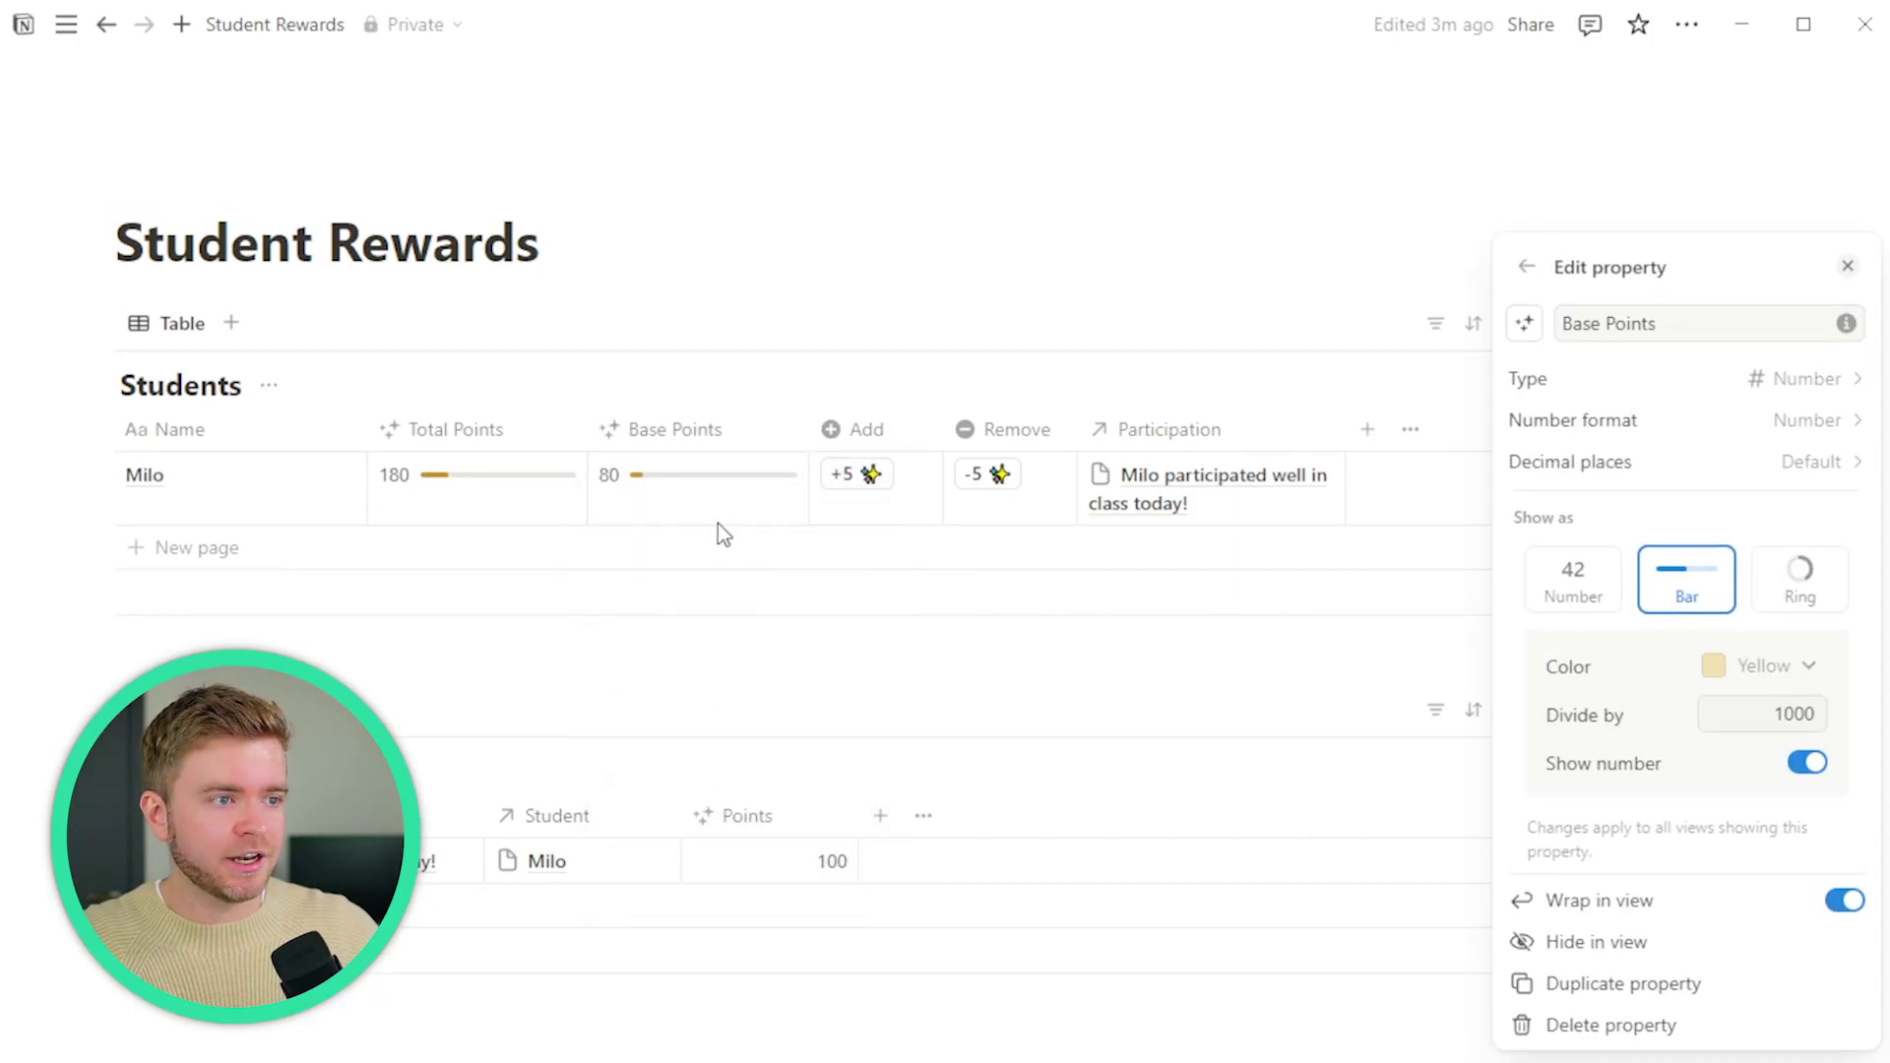
click(1587, 597)
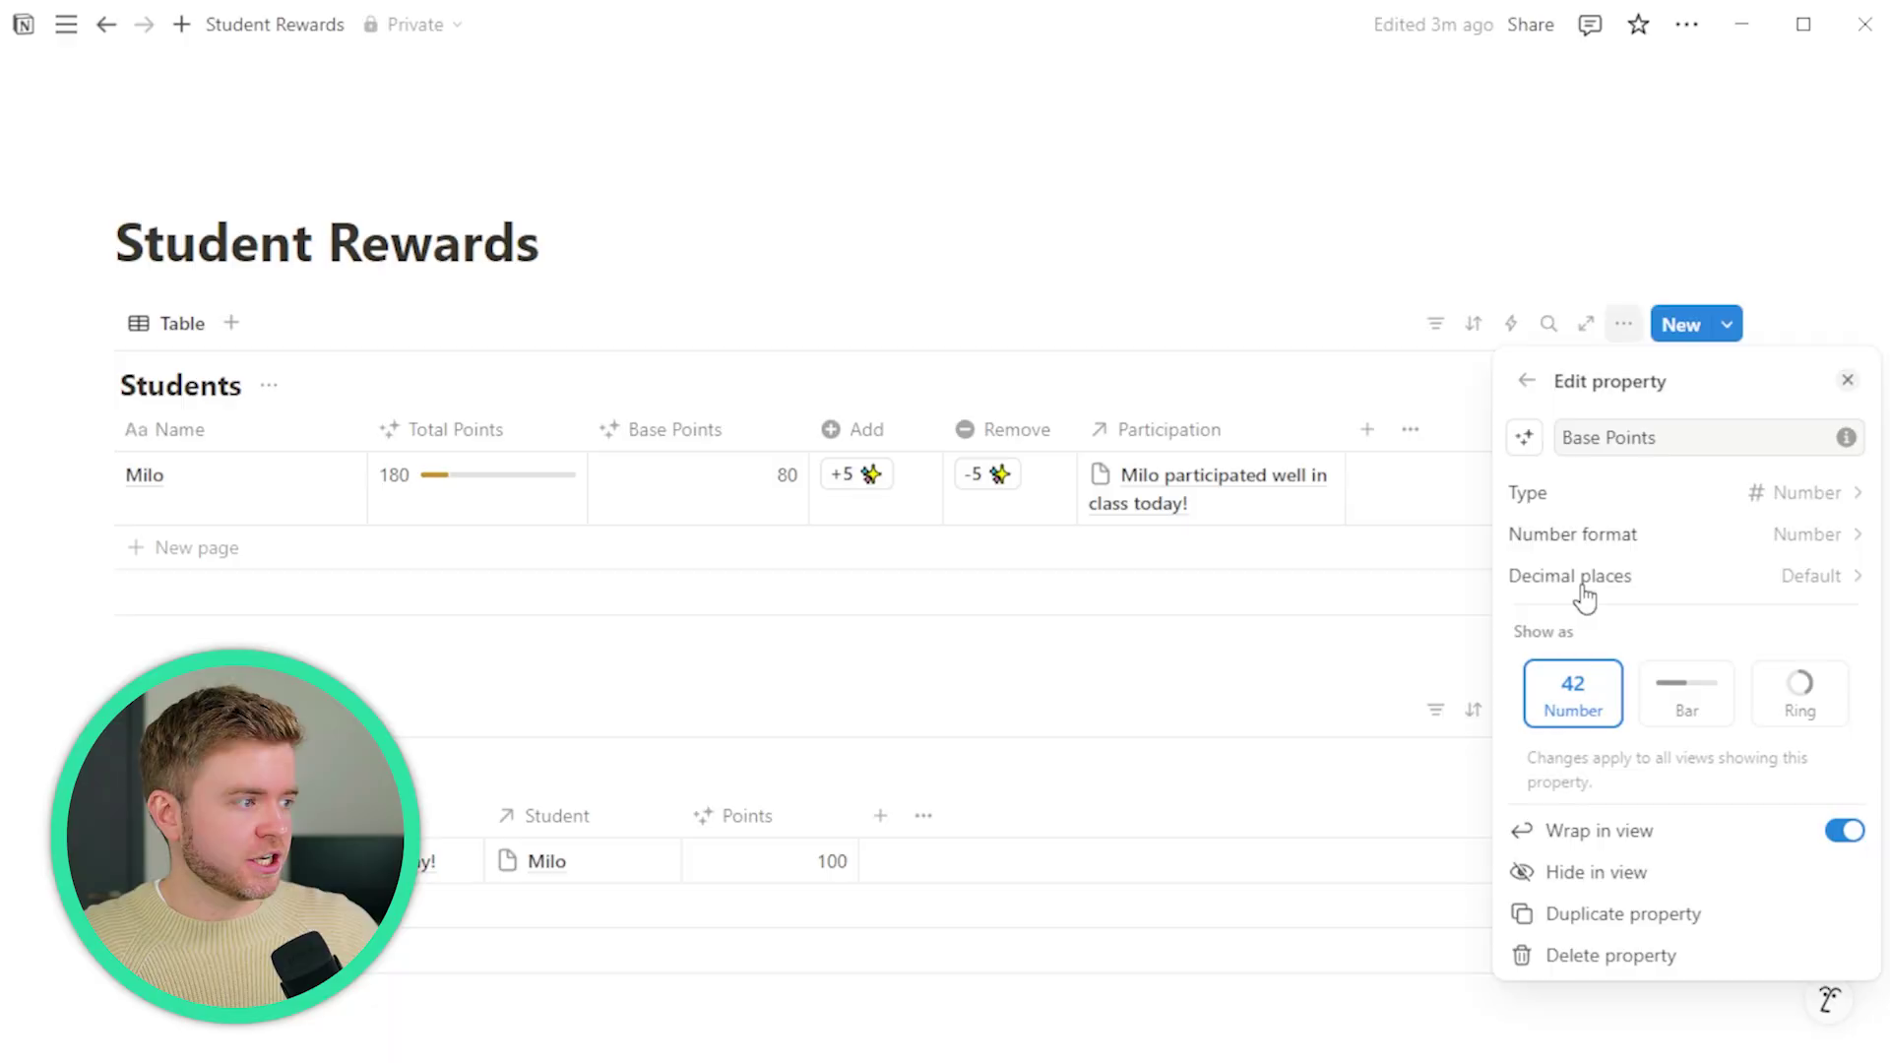
click(1847, 380)
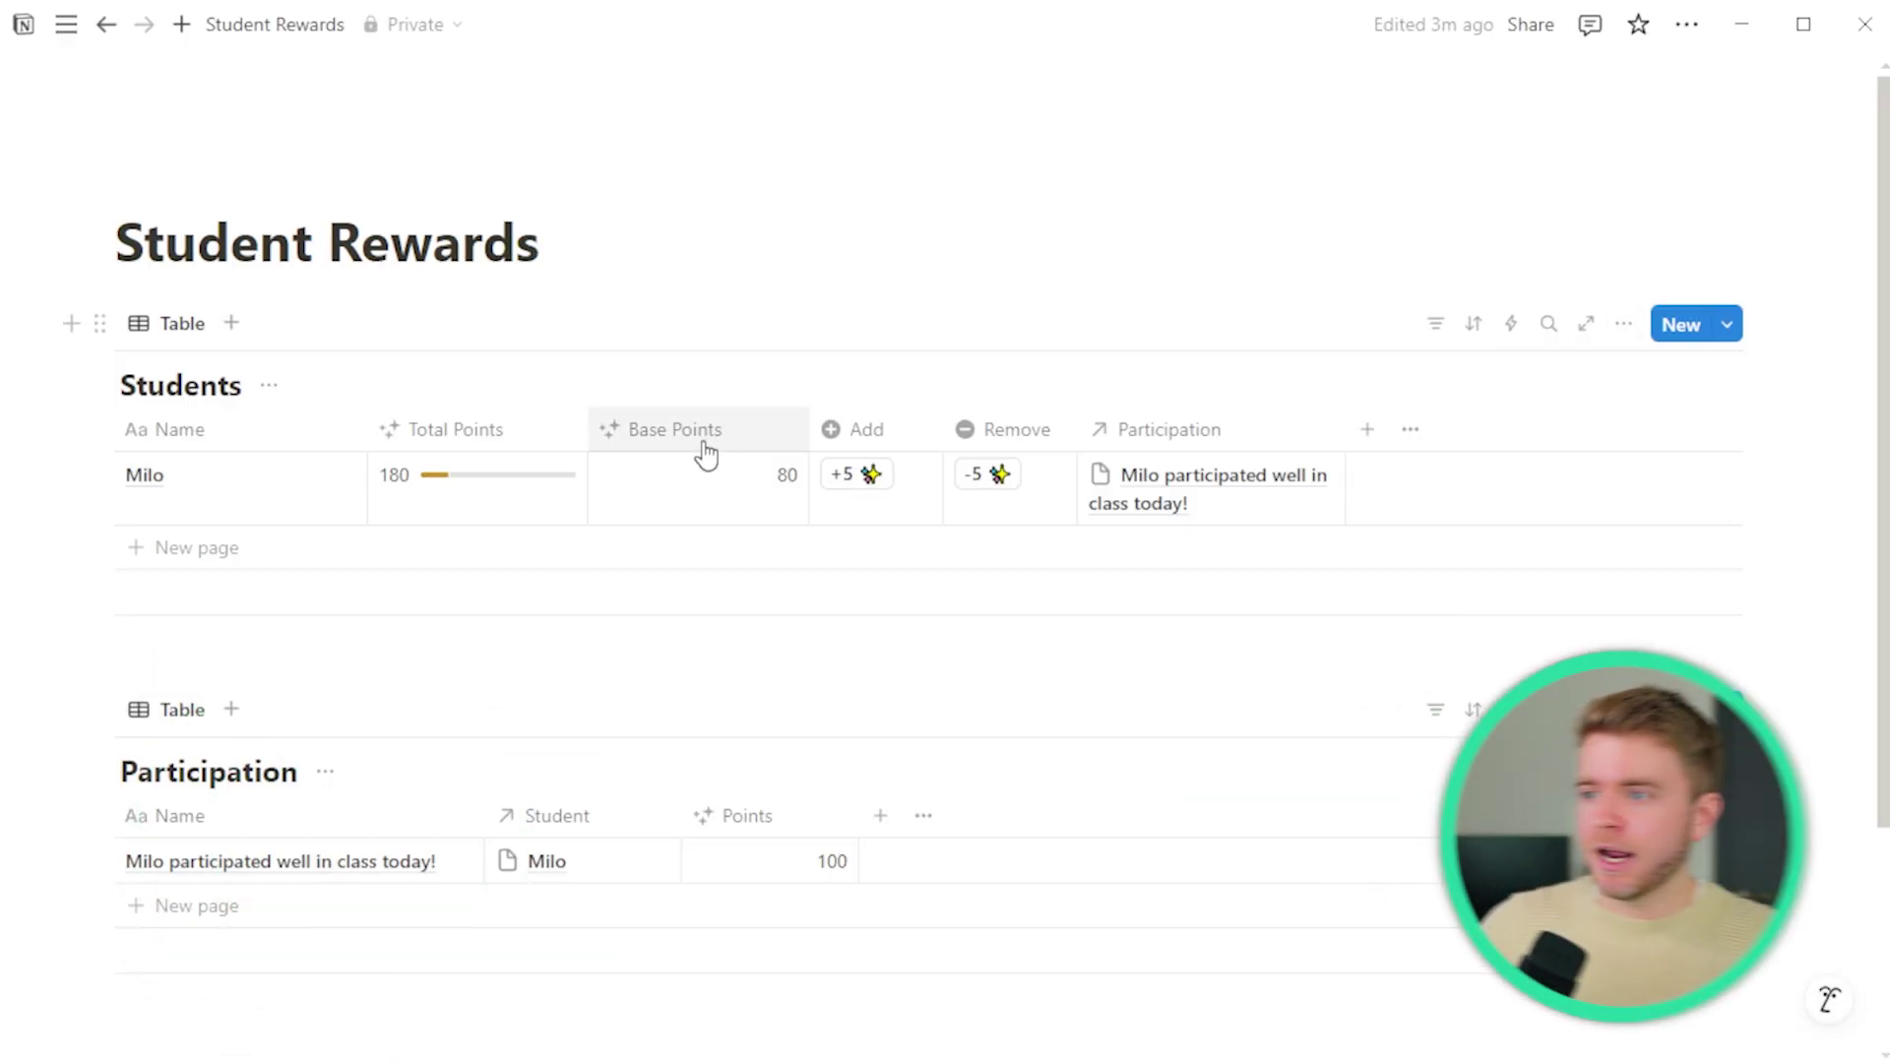
click(666, 440)
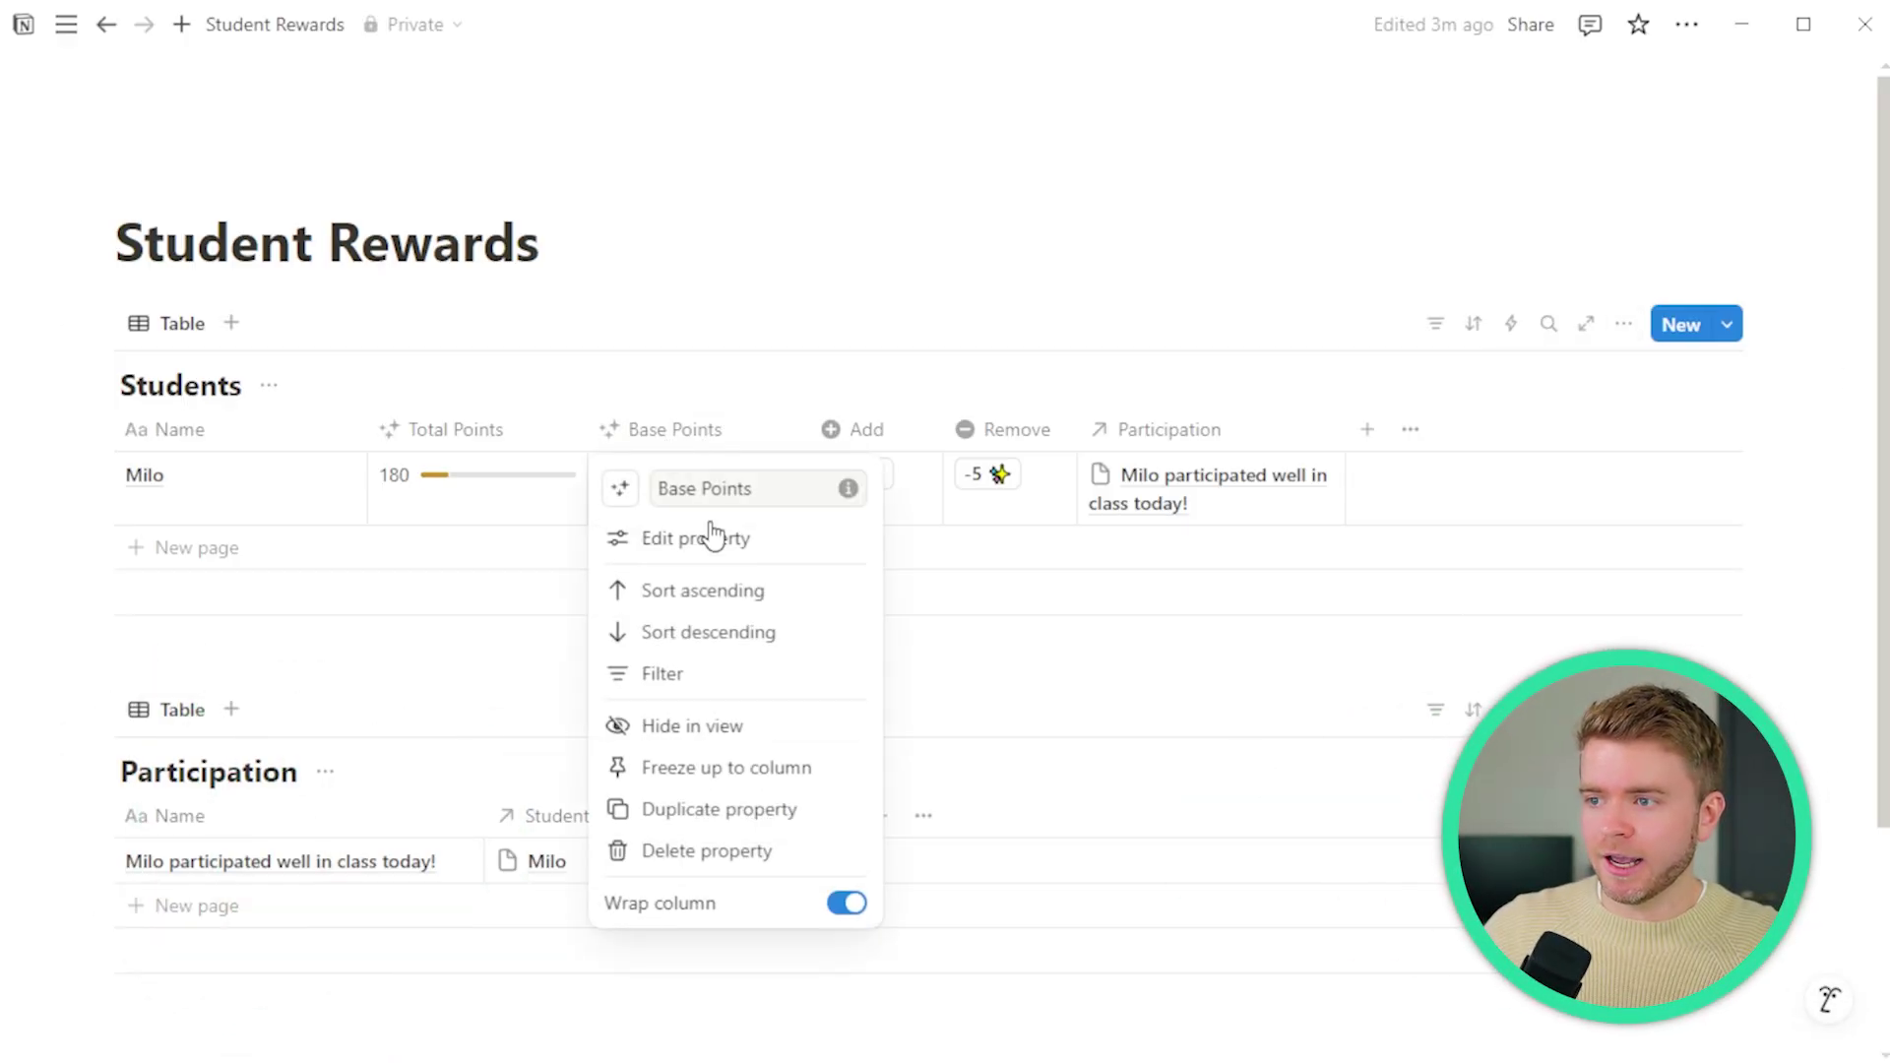
click(754, 734)
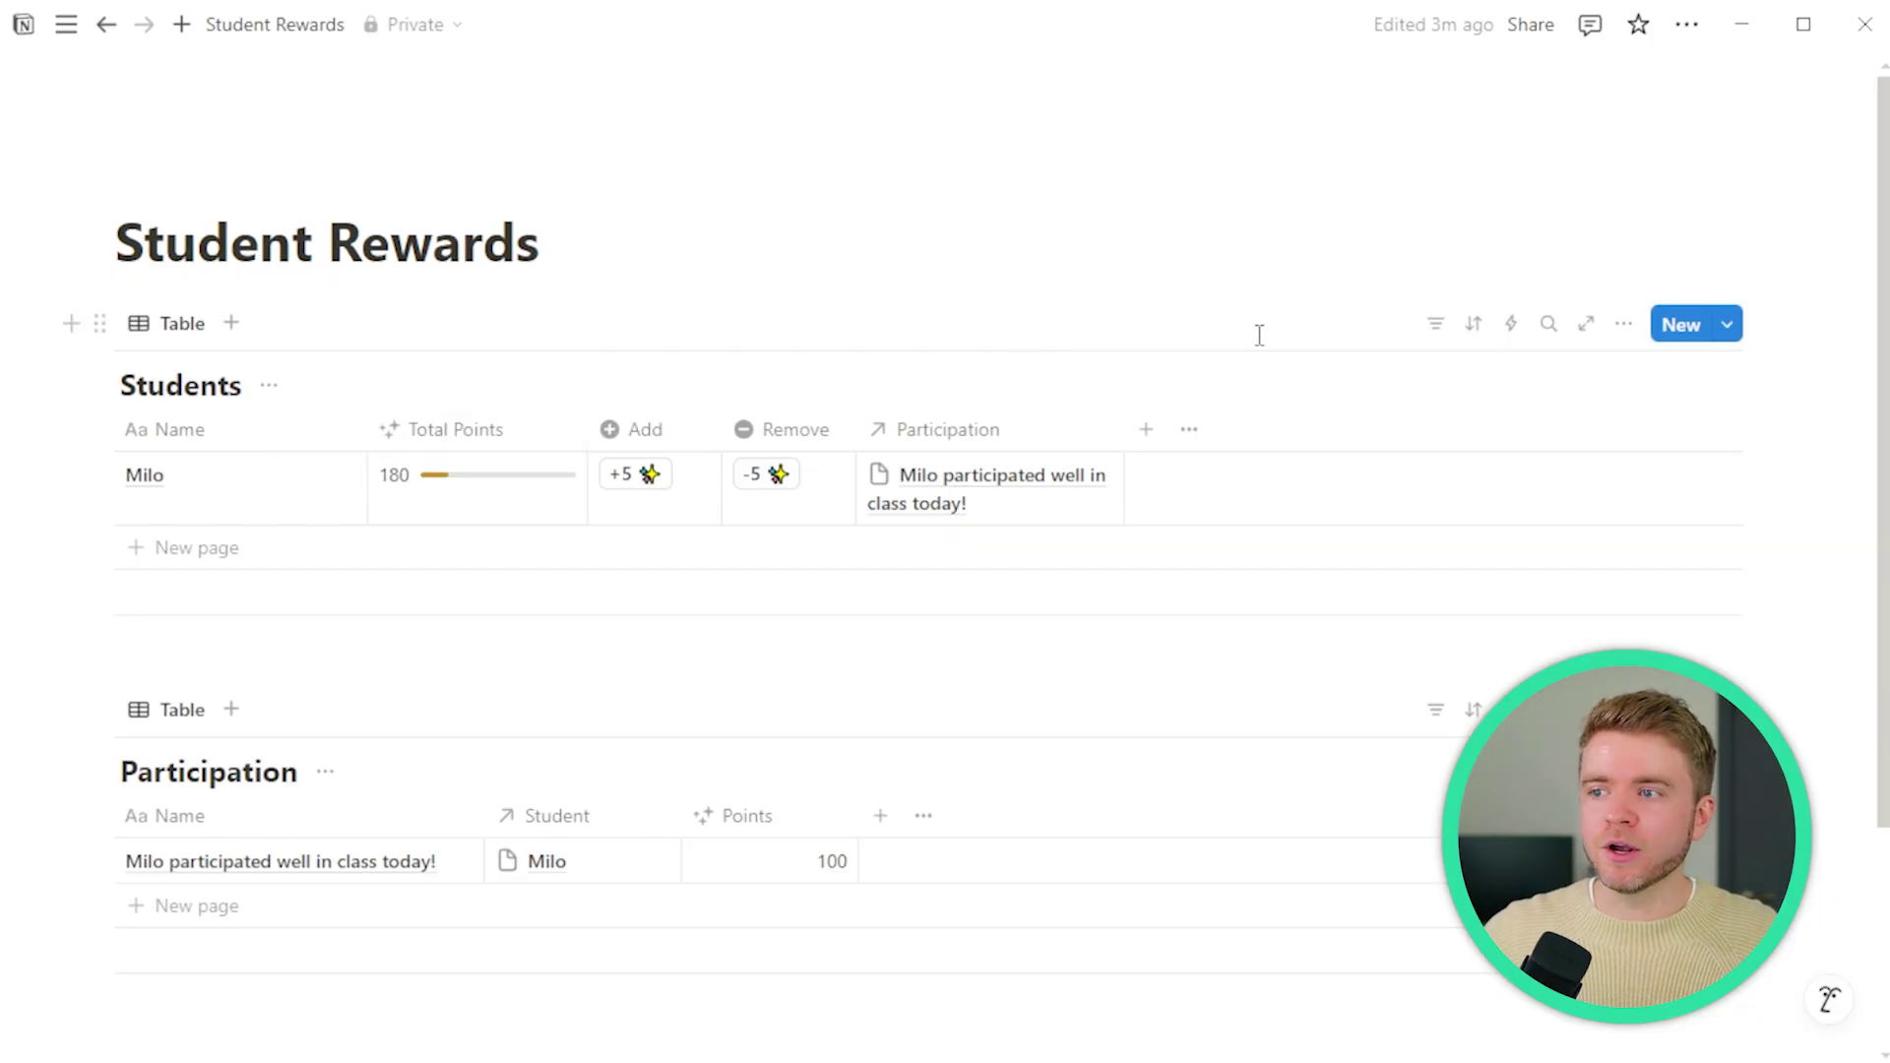
- Add a Participation entry named "Had a great presentation in class."
click(1682, 324)
scroll(945, 493, down, 2)
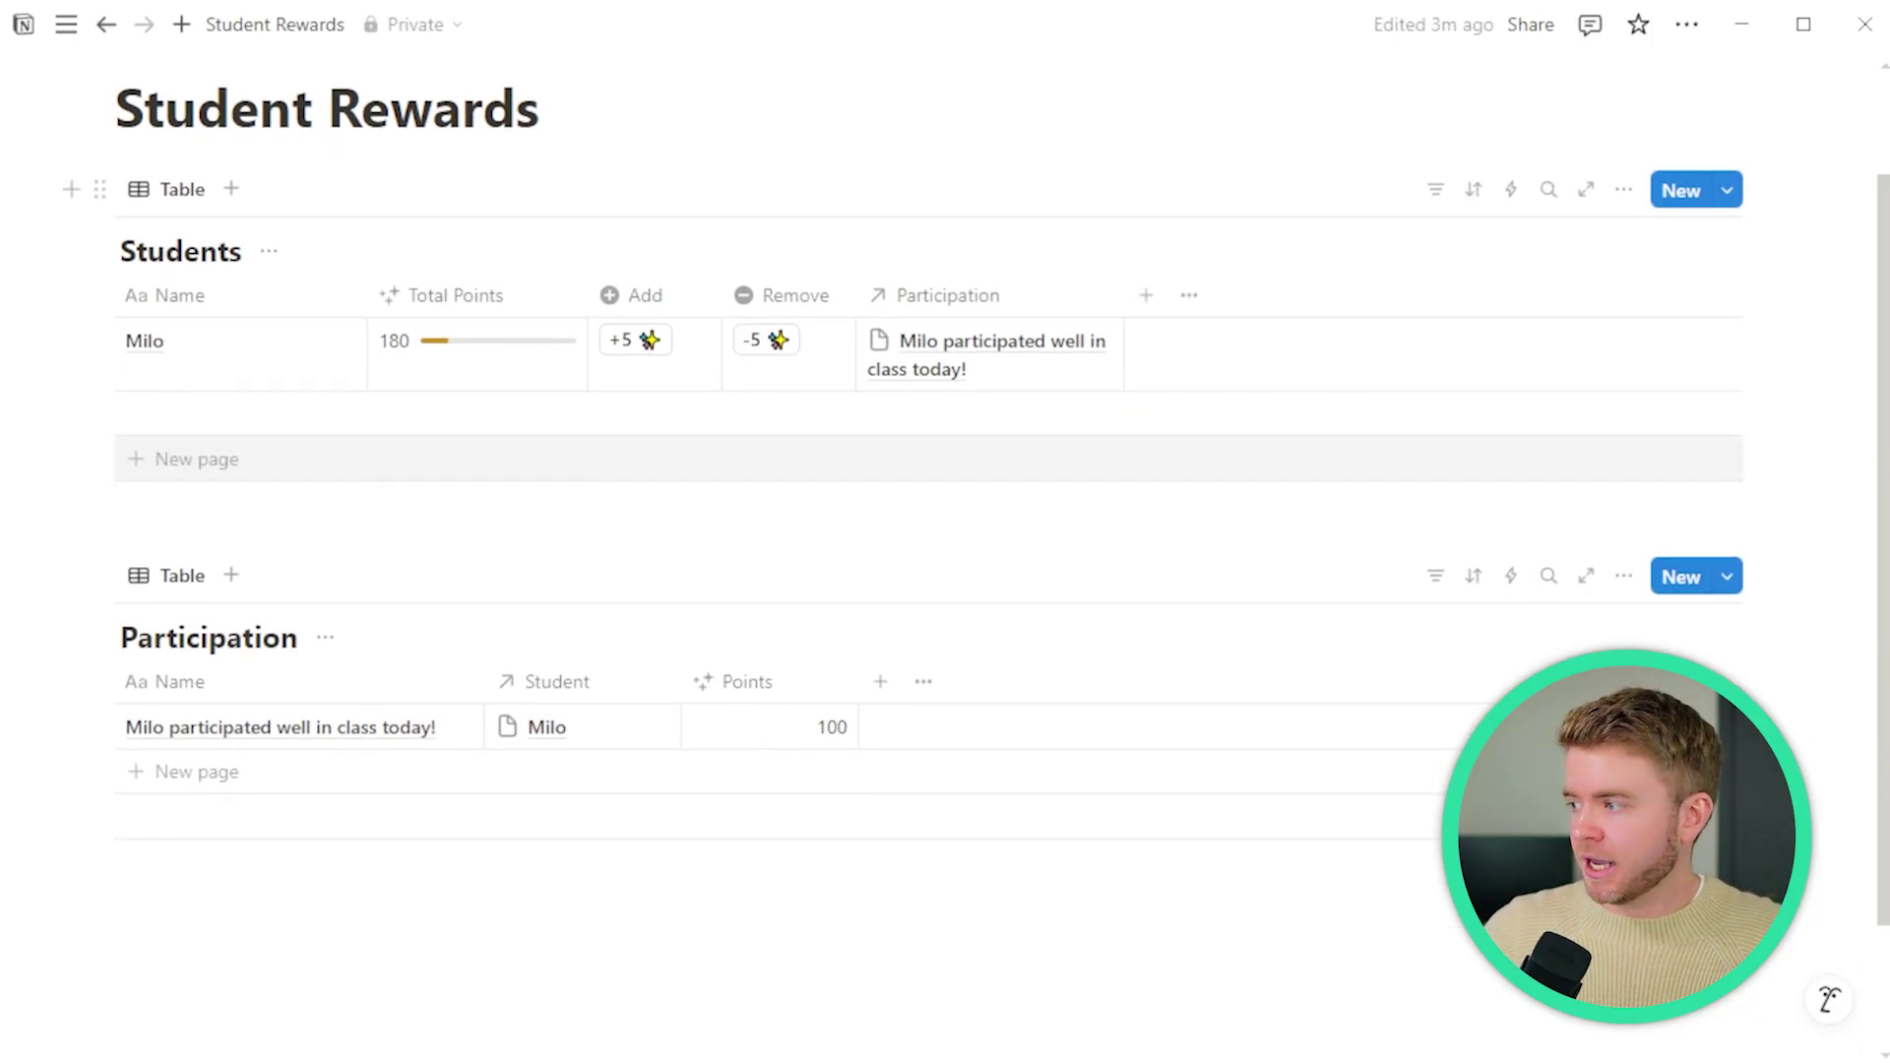
click(175, 771)
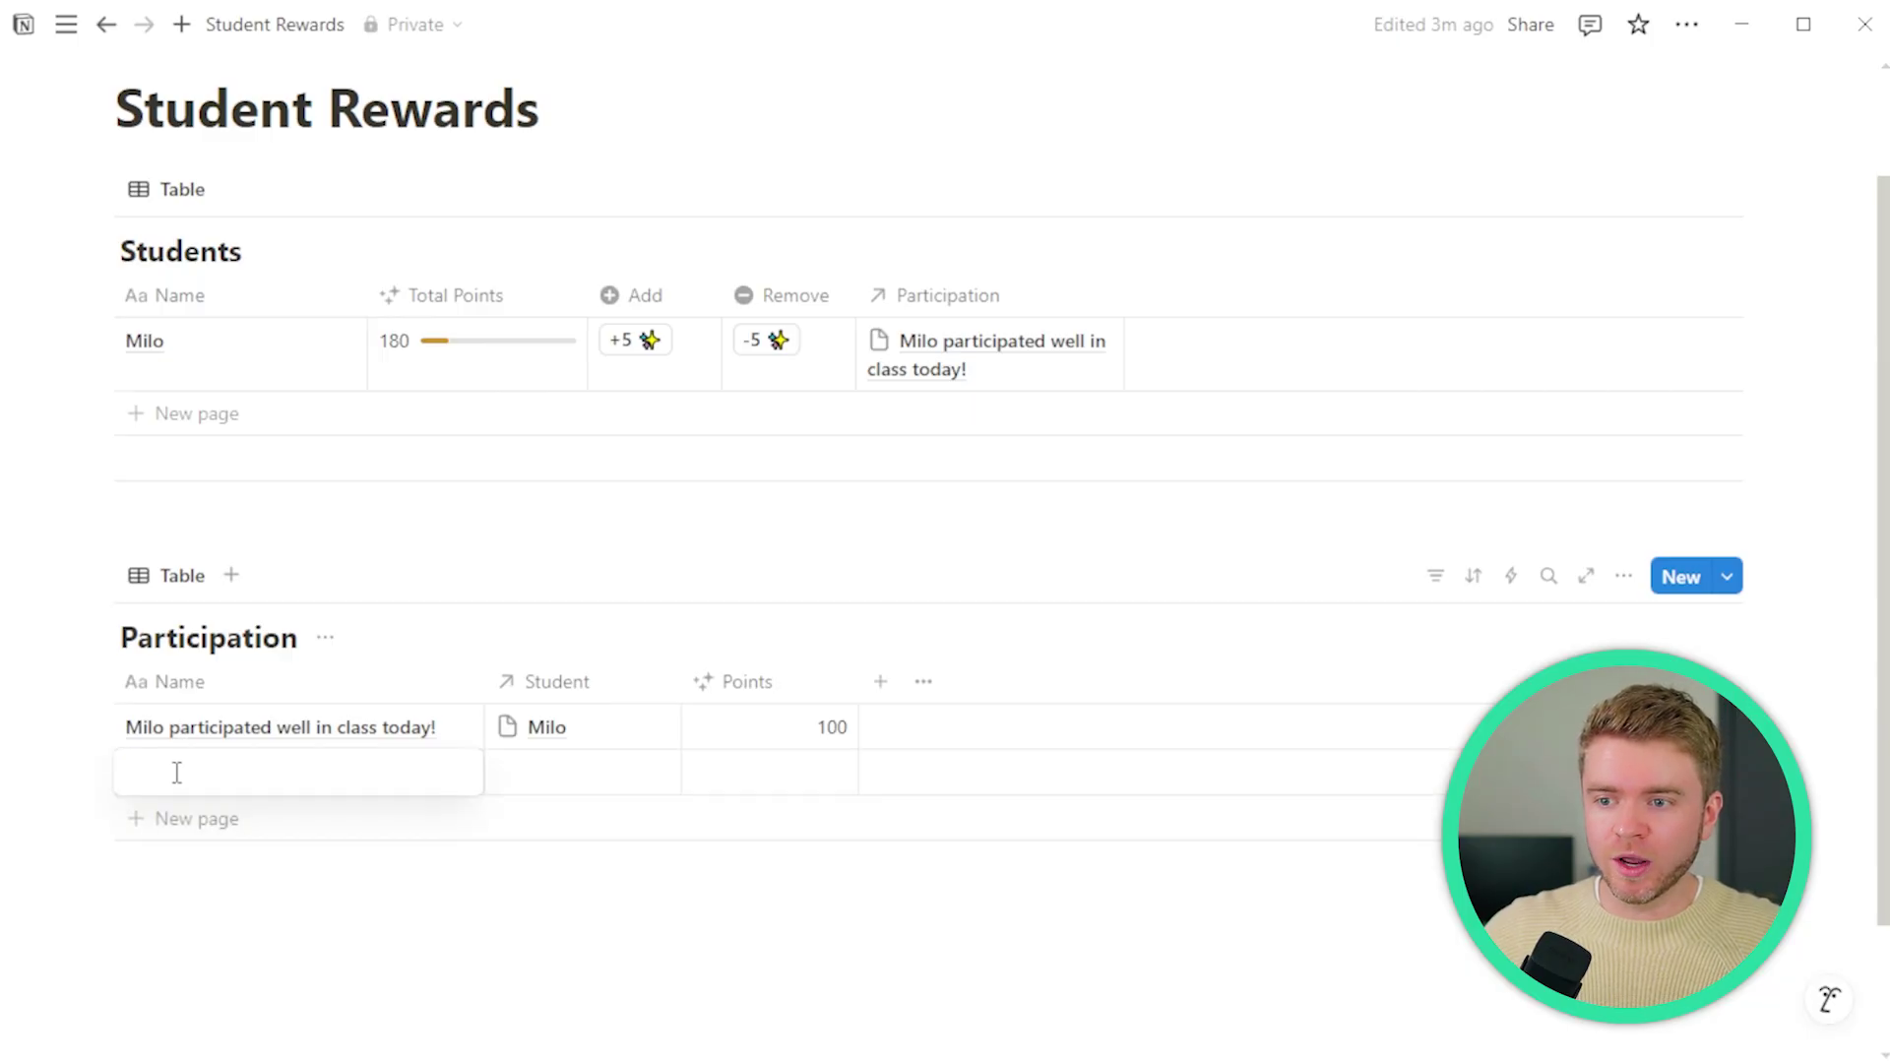
text(Had a great presentation in c)
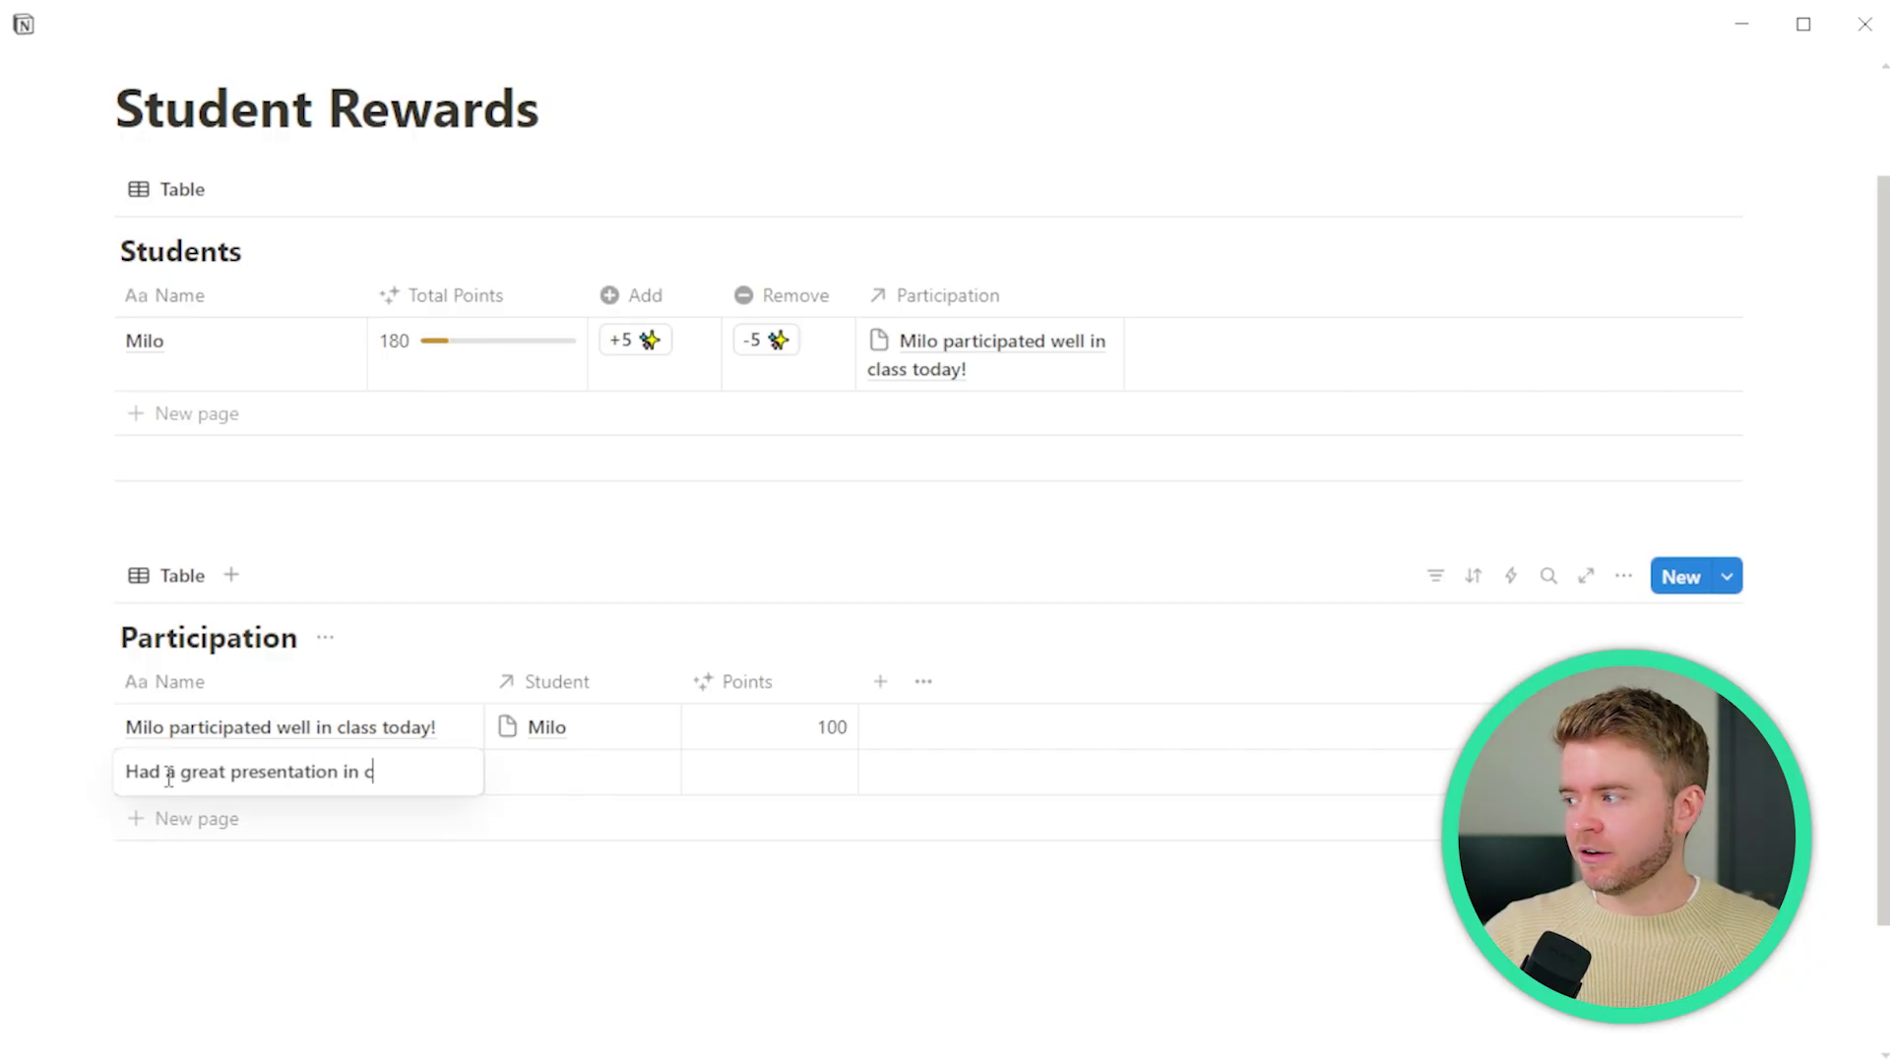
key(Escape)
- Link the presentation entry to the existing student and set its Points to 50
click(547, 778)
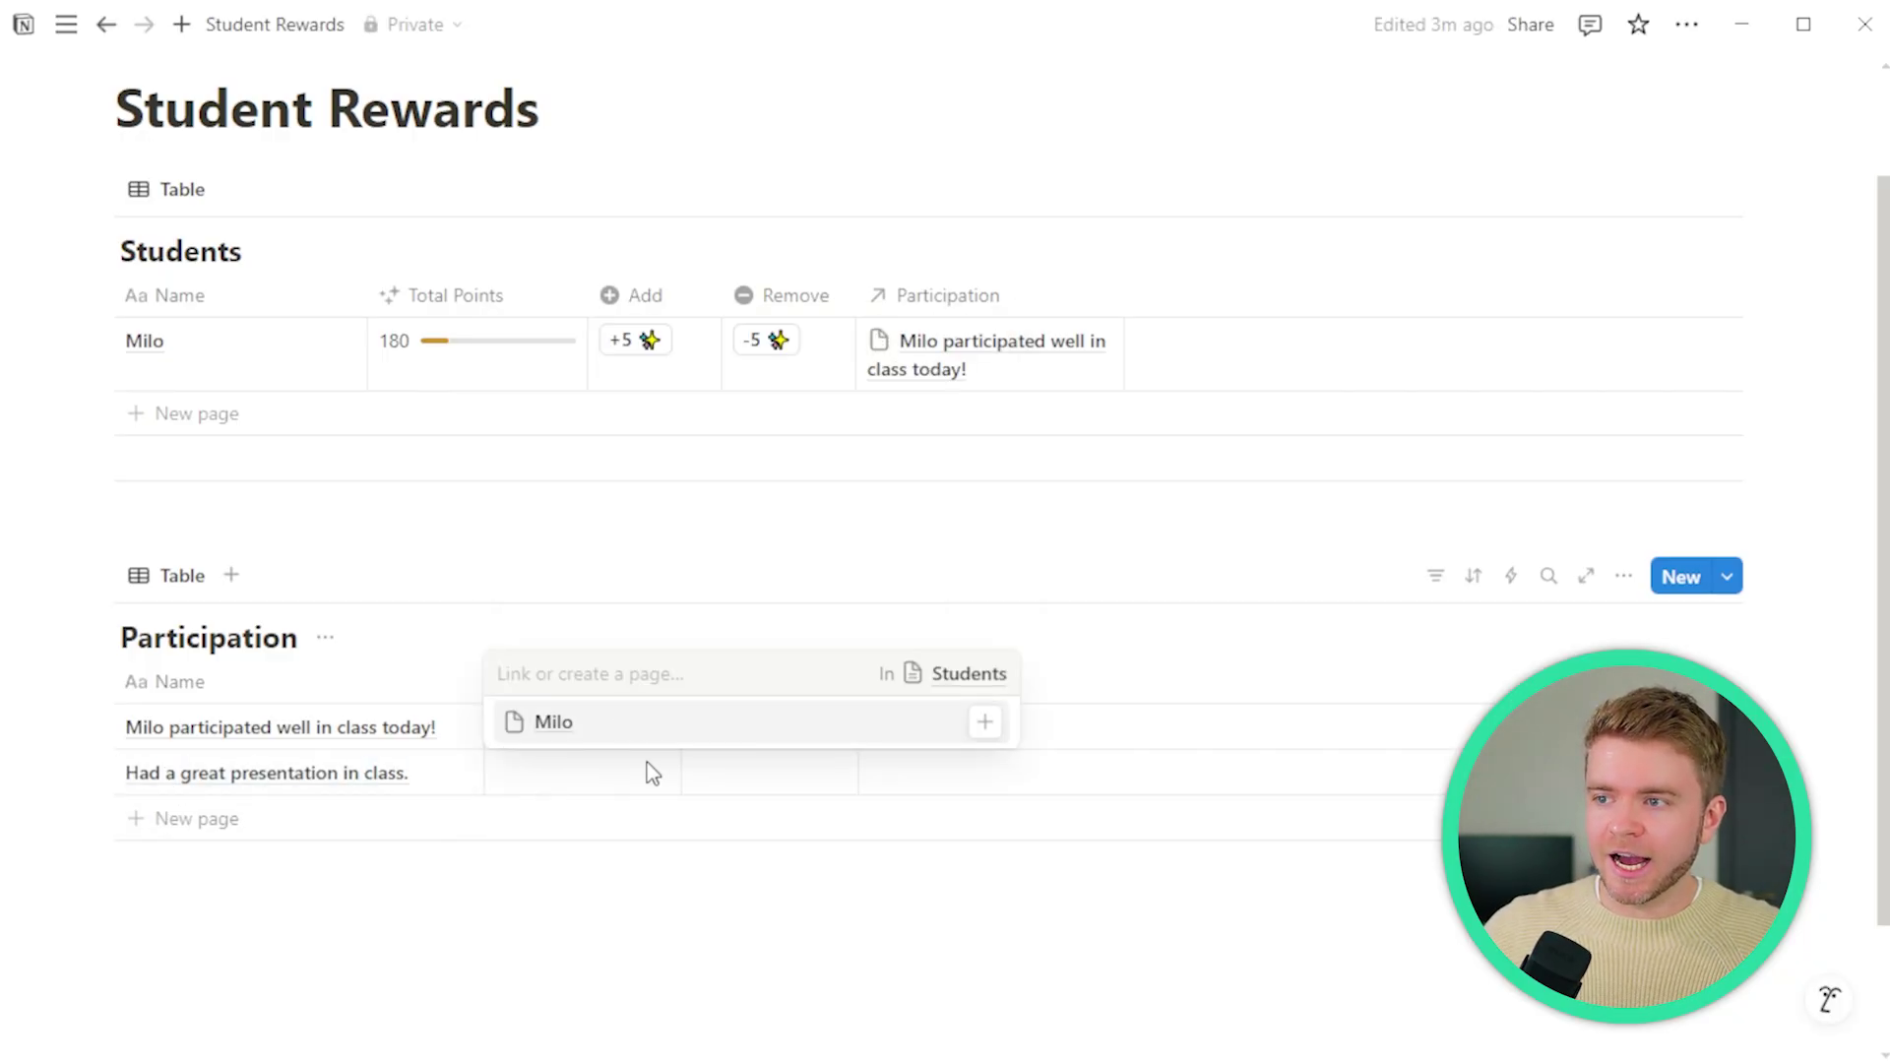
click(636, 741)
key(Escape)
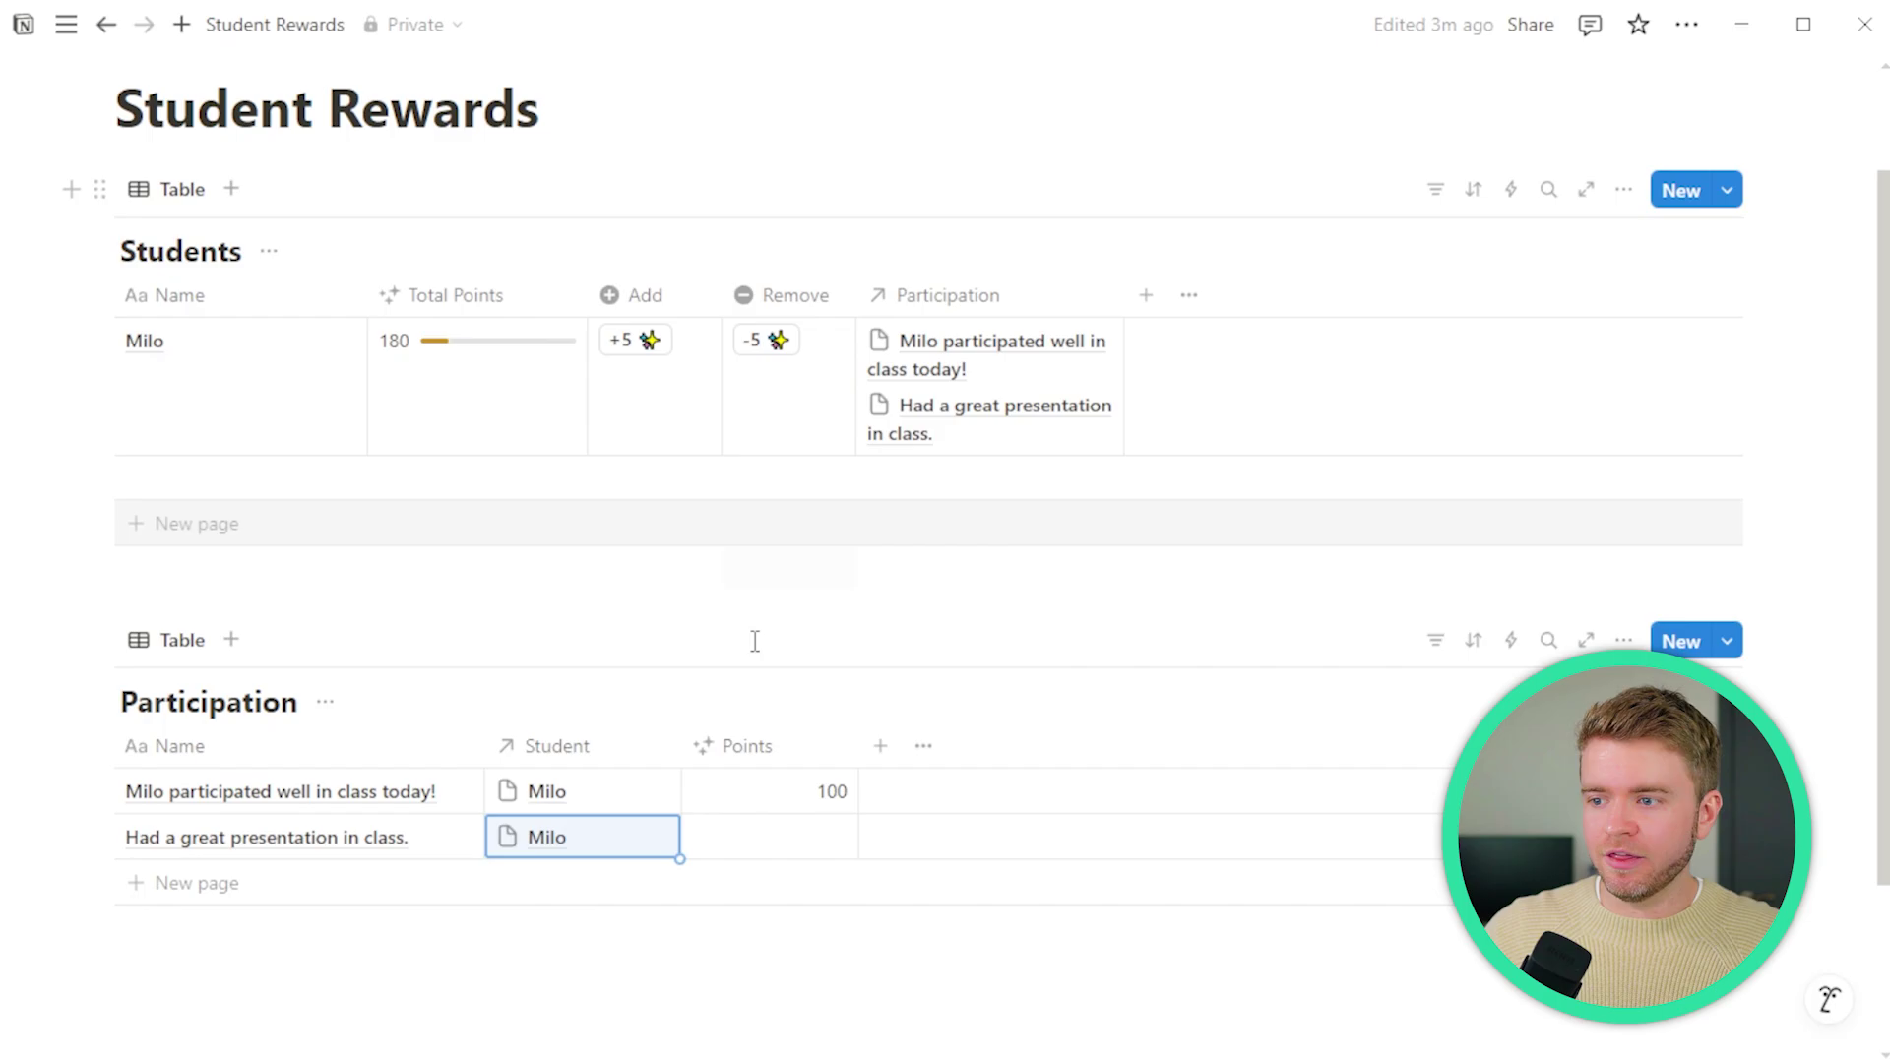
click(775, 842)
text(50)
key(Return)
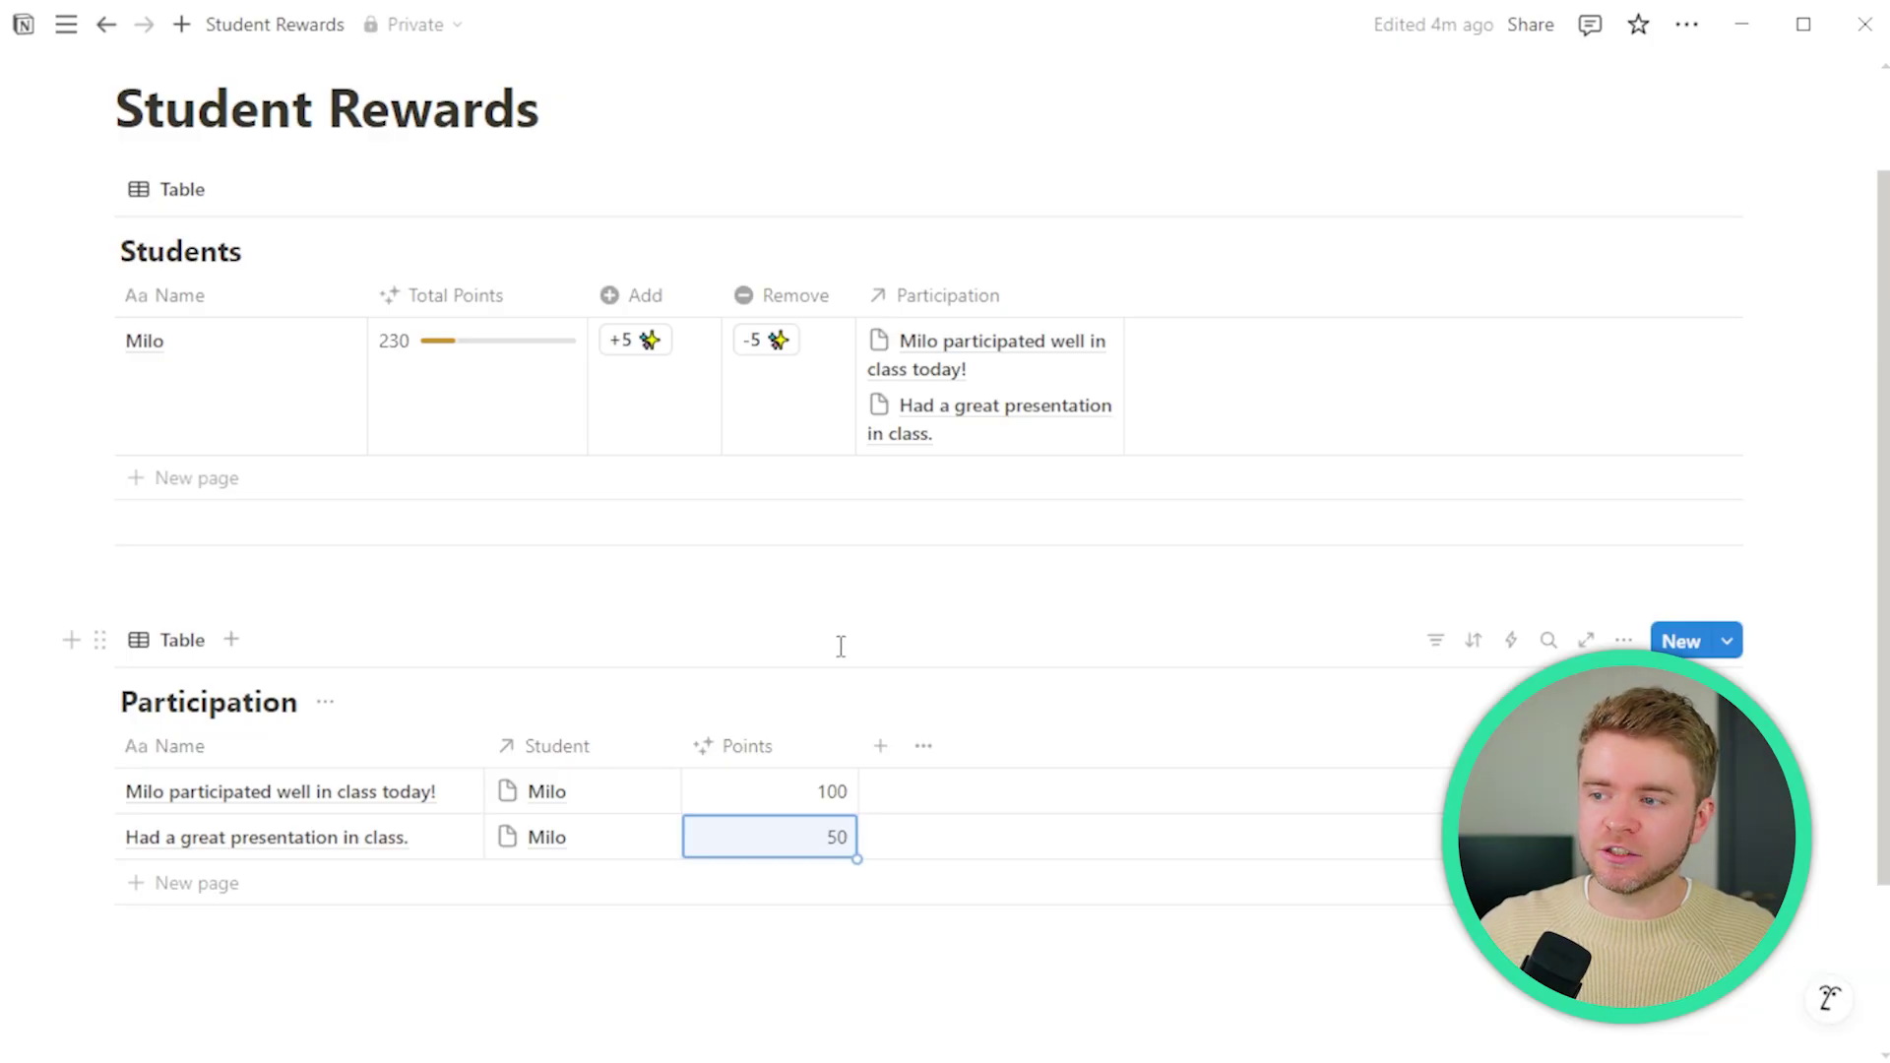
- Widen the Participation column in the Students table so each linked entry fits on one line
scroll(384, 561, down, 2)
scroll(465, 718, up, 2)
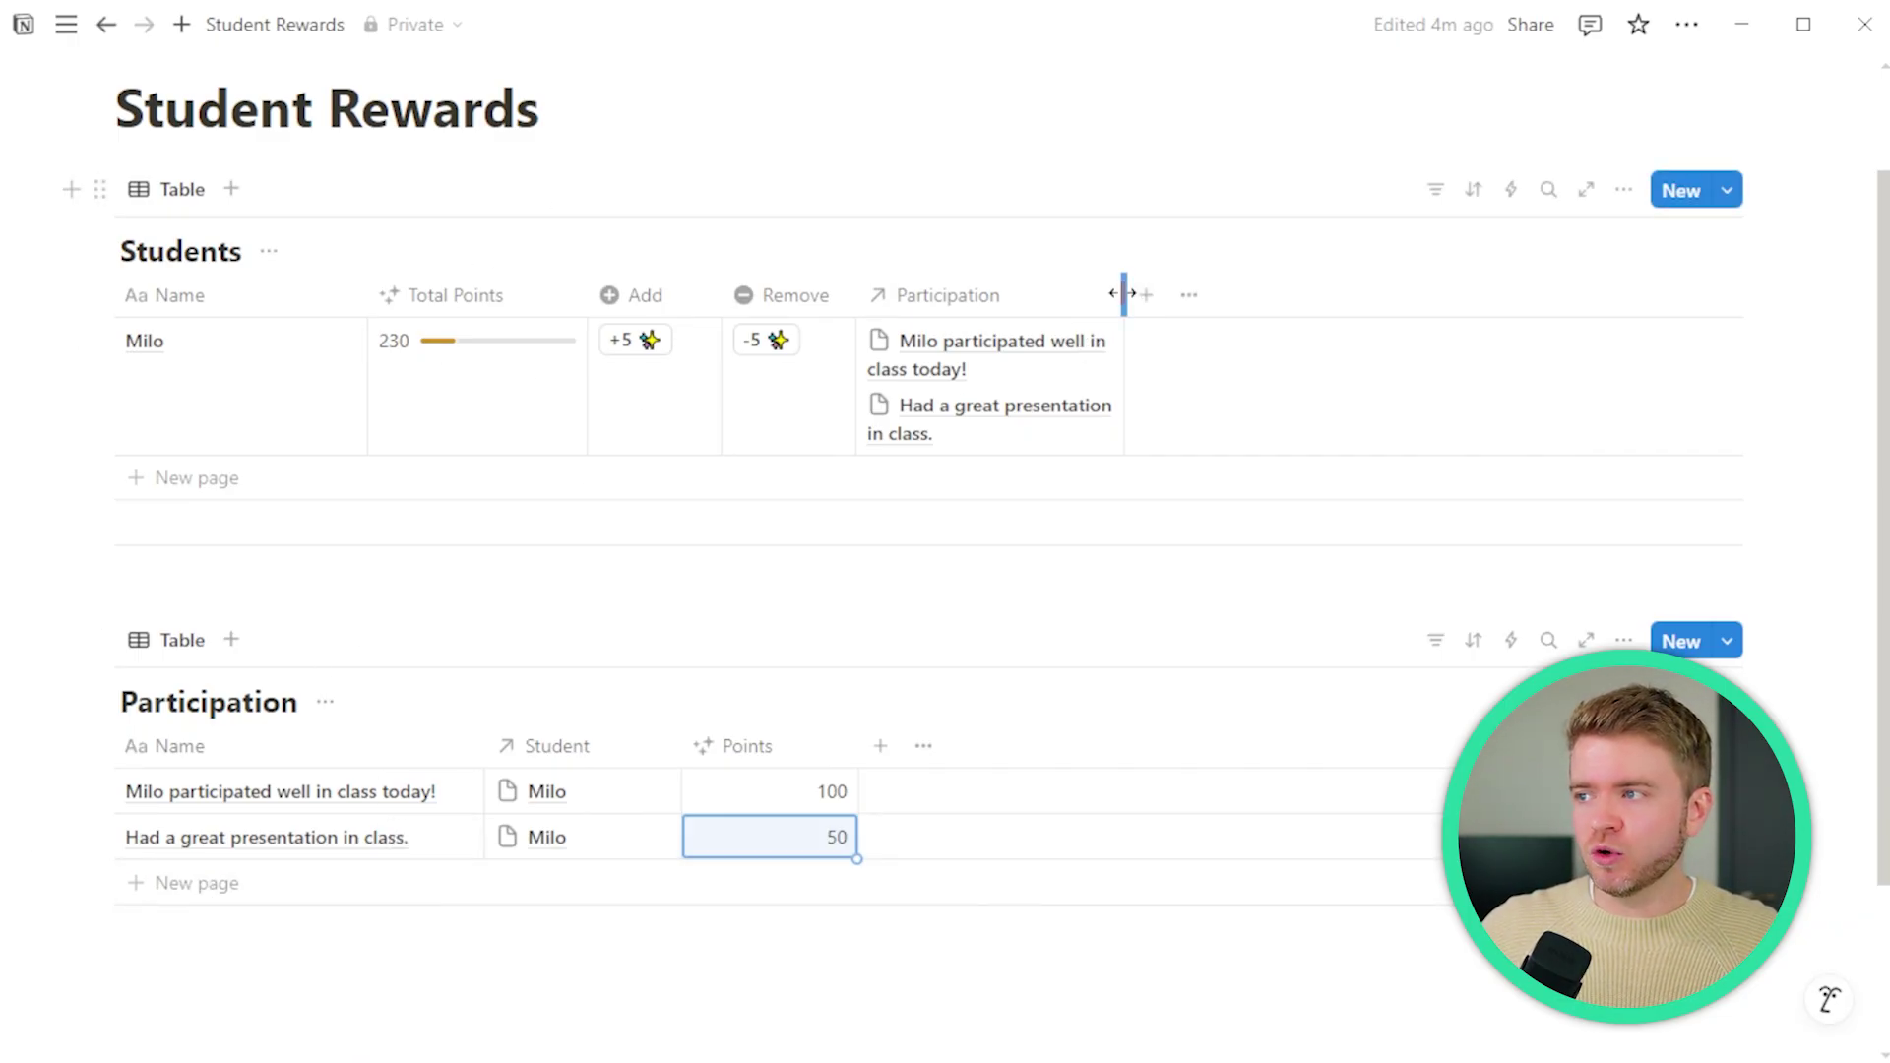
drag(1125, 300, 1245, 311)
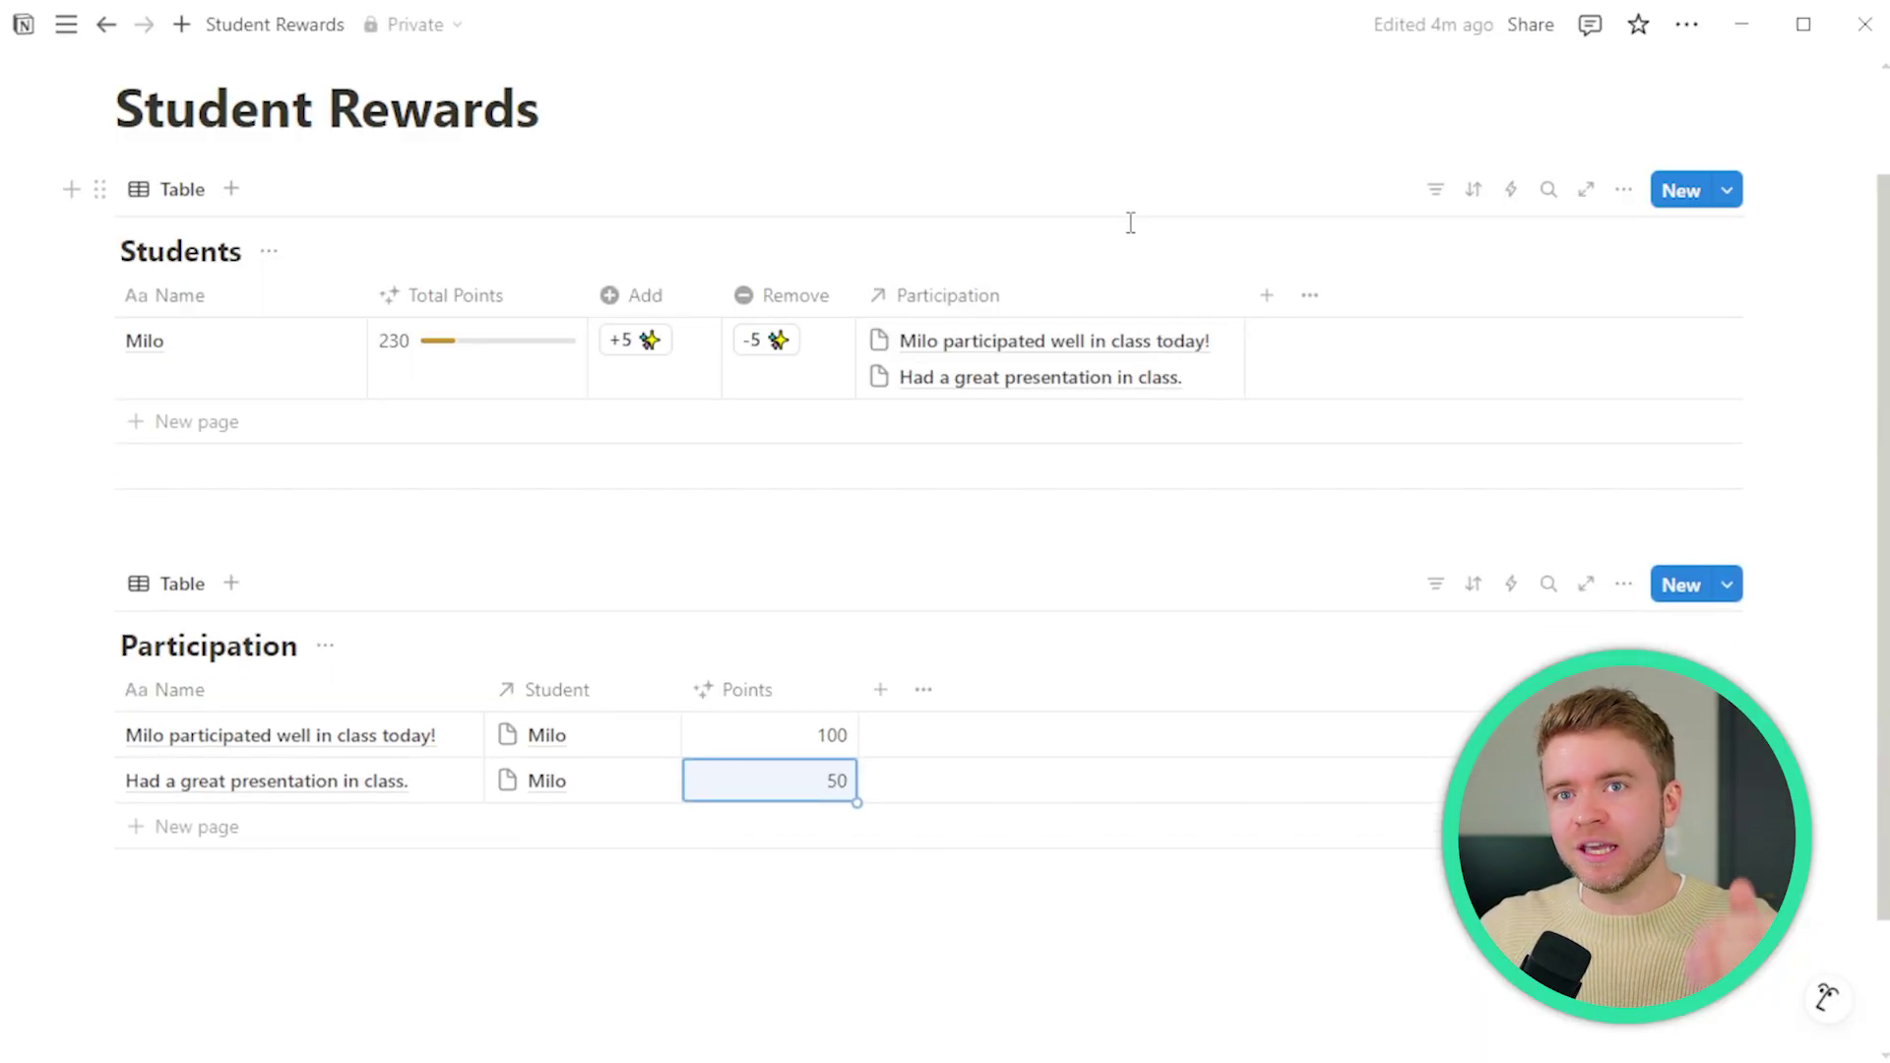
- Add a Button property named "Add Note" to the Students database
click(1270, 297)
scroll(1552, 542, down, 8)
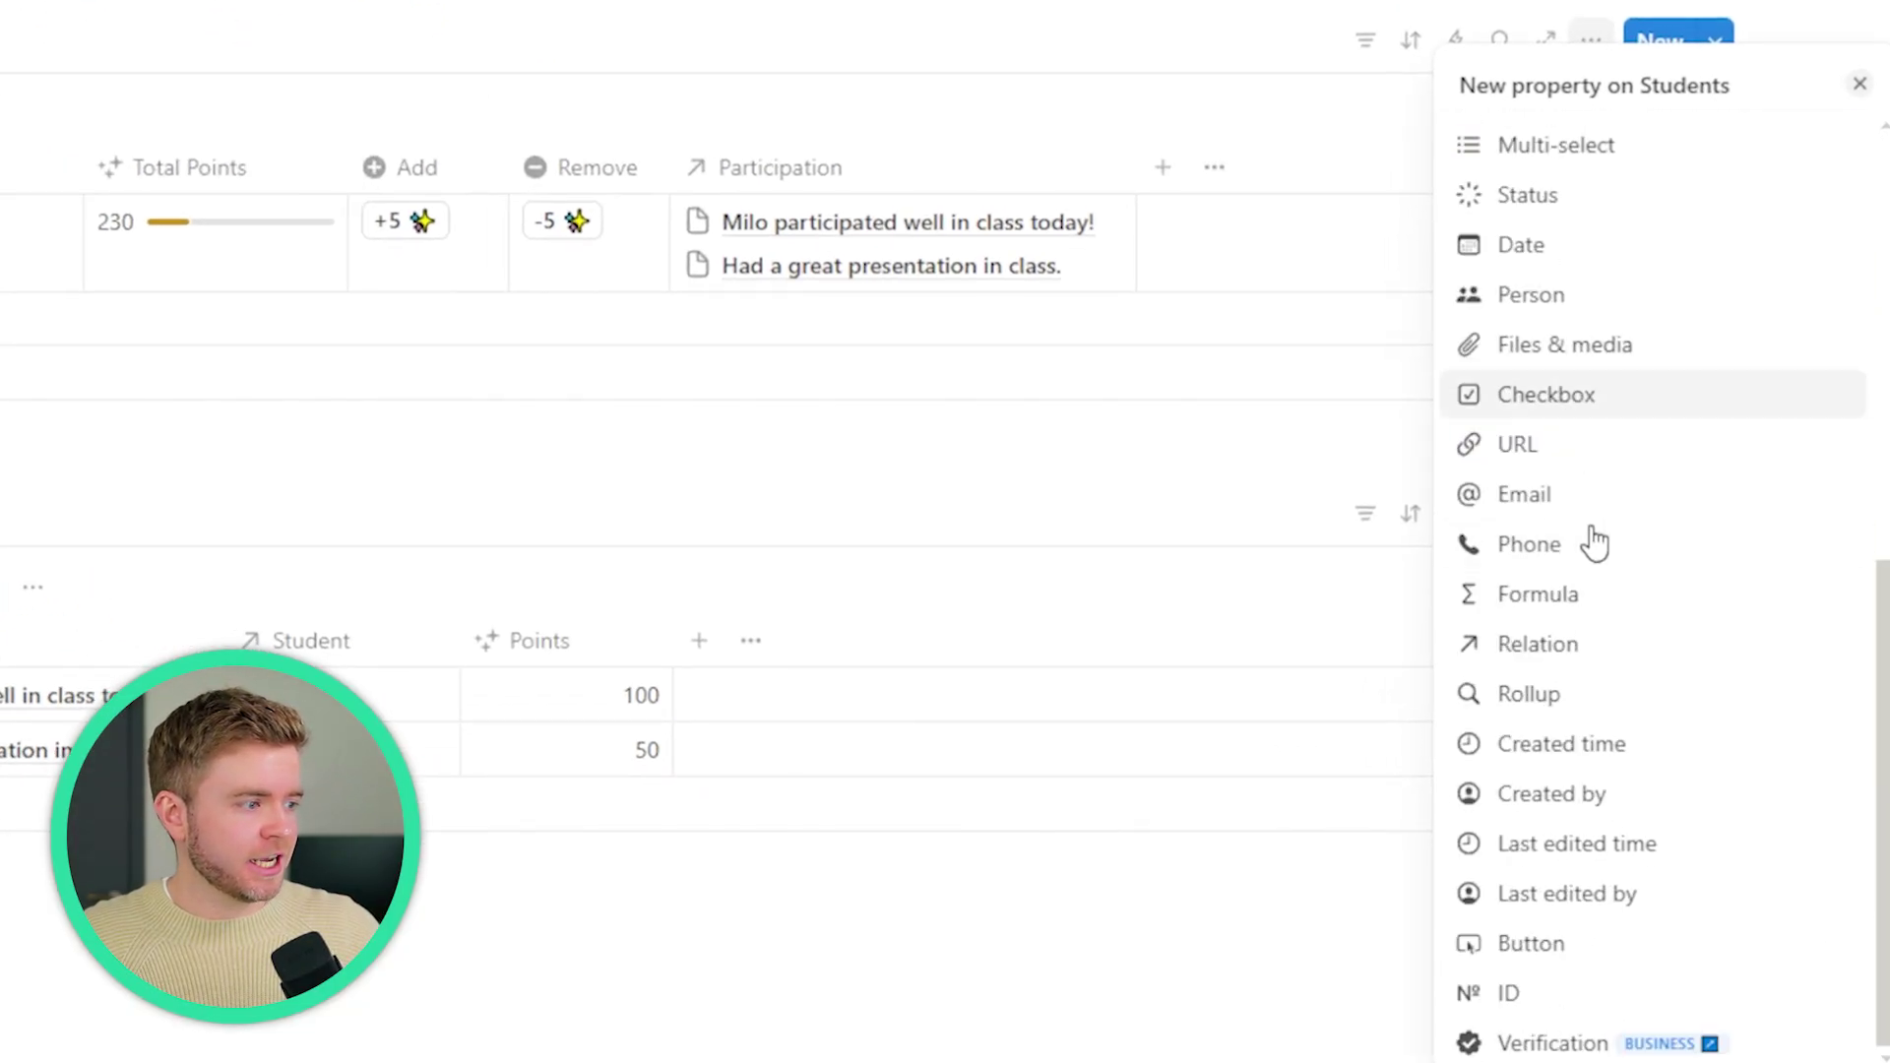
click(1562, 945)
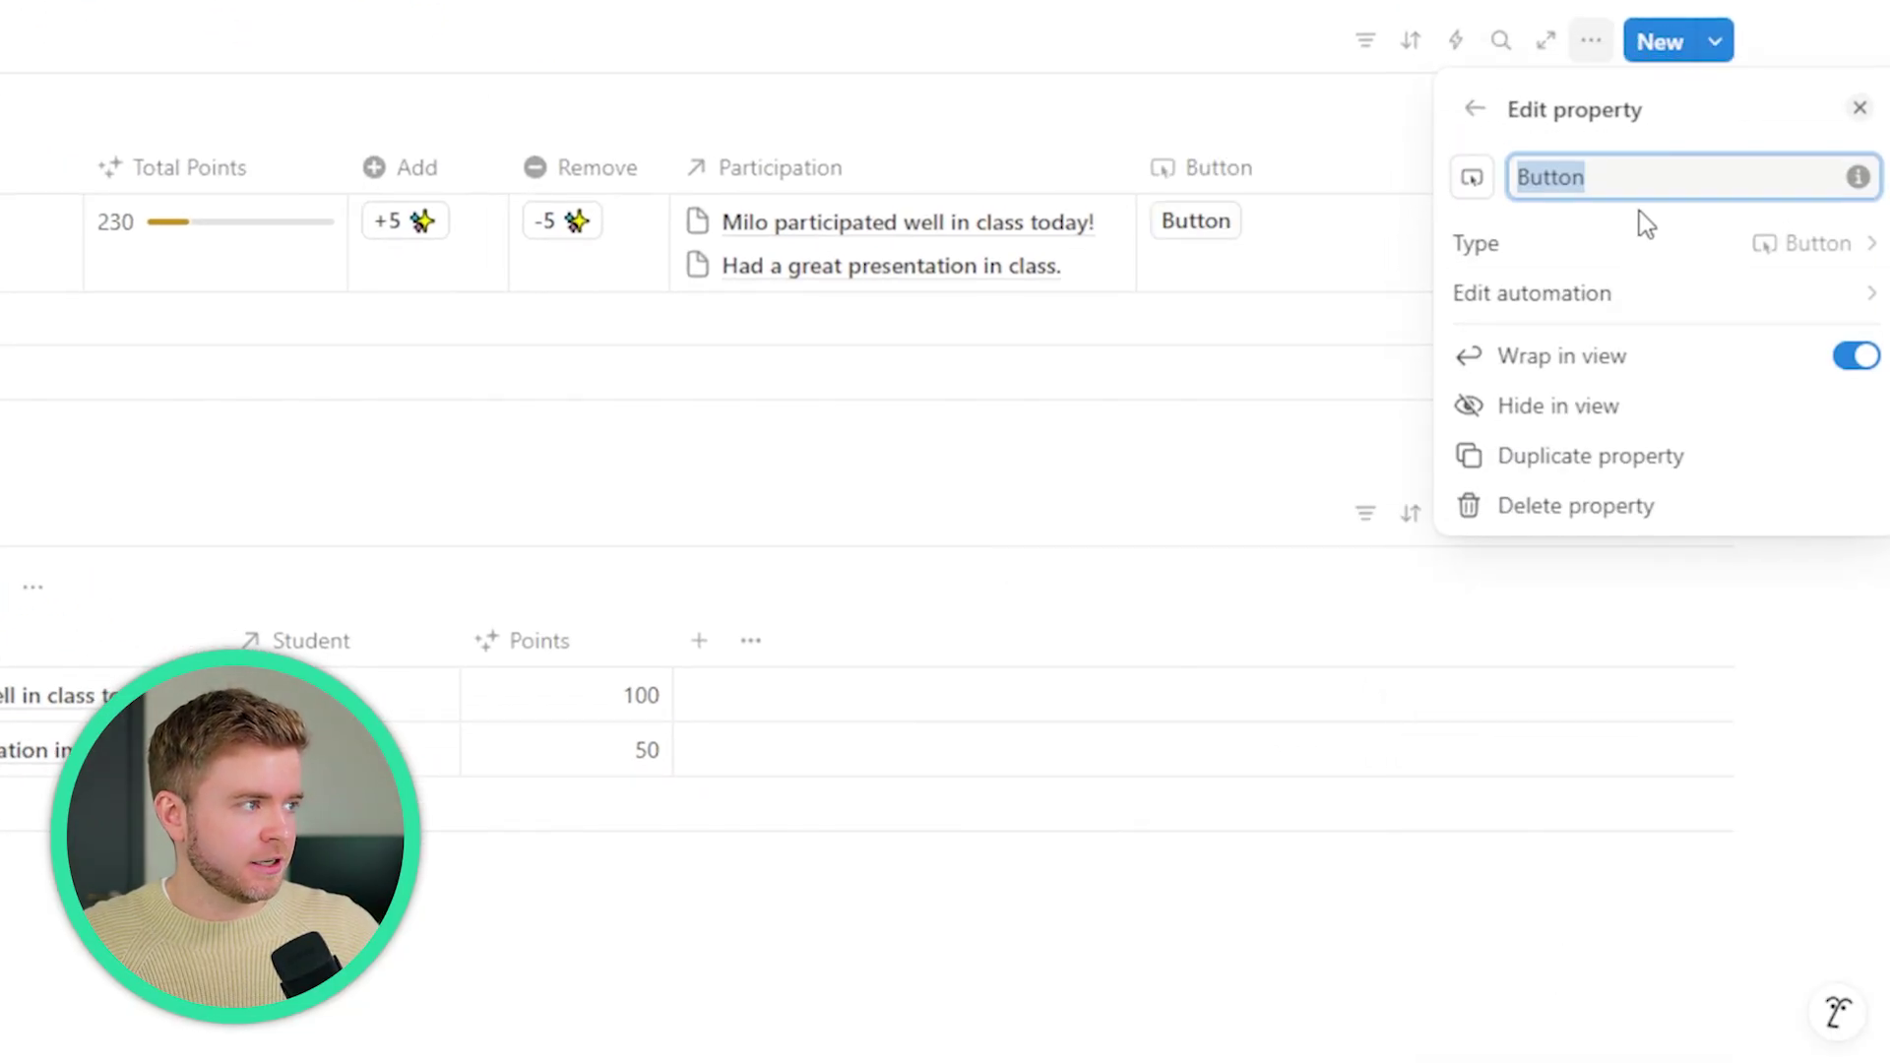
text(Add Note)
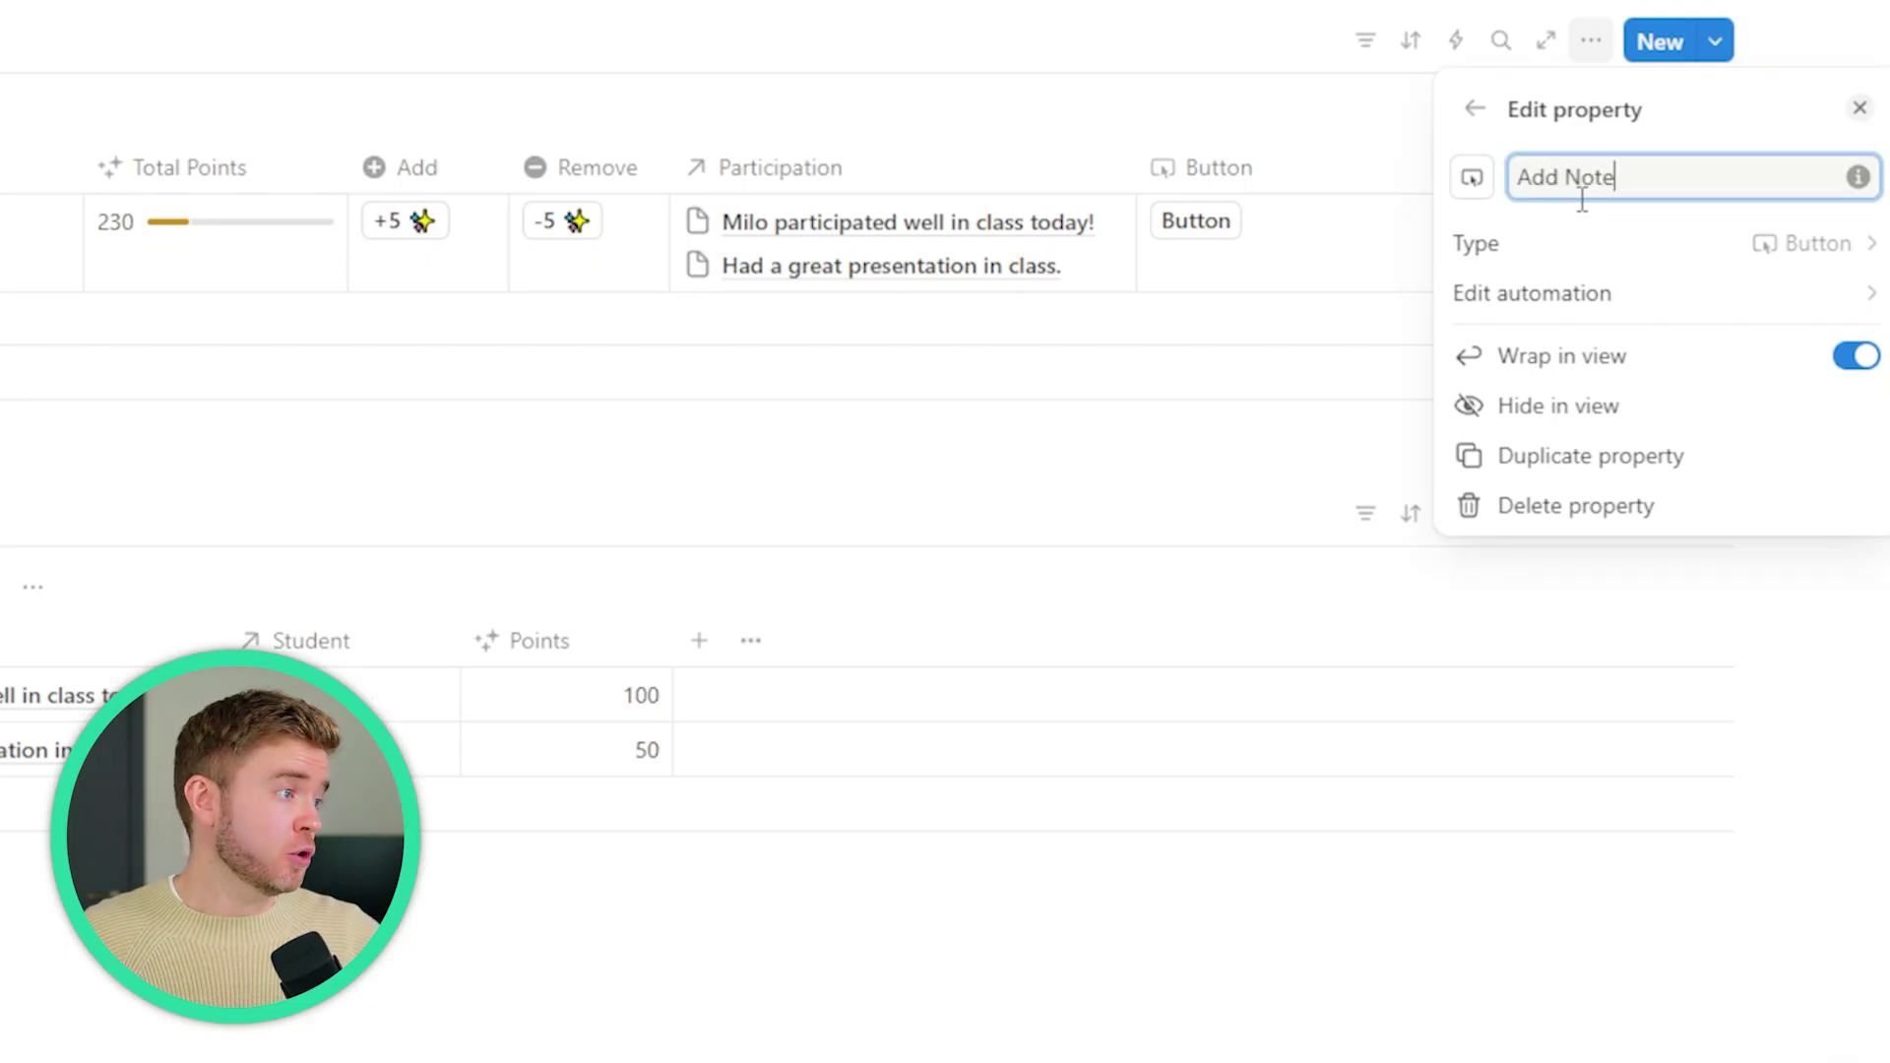
- Open the Add Note automation and label its button with a plus sign and the writing memo emoji ("+📝")
click(1575, 296)
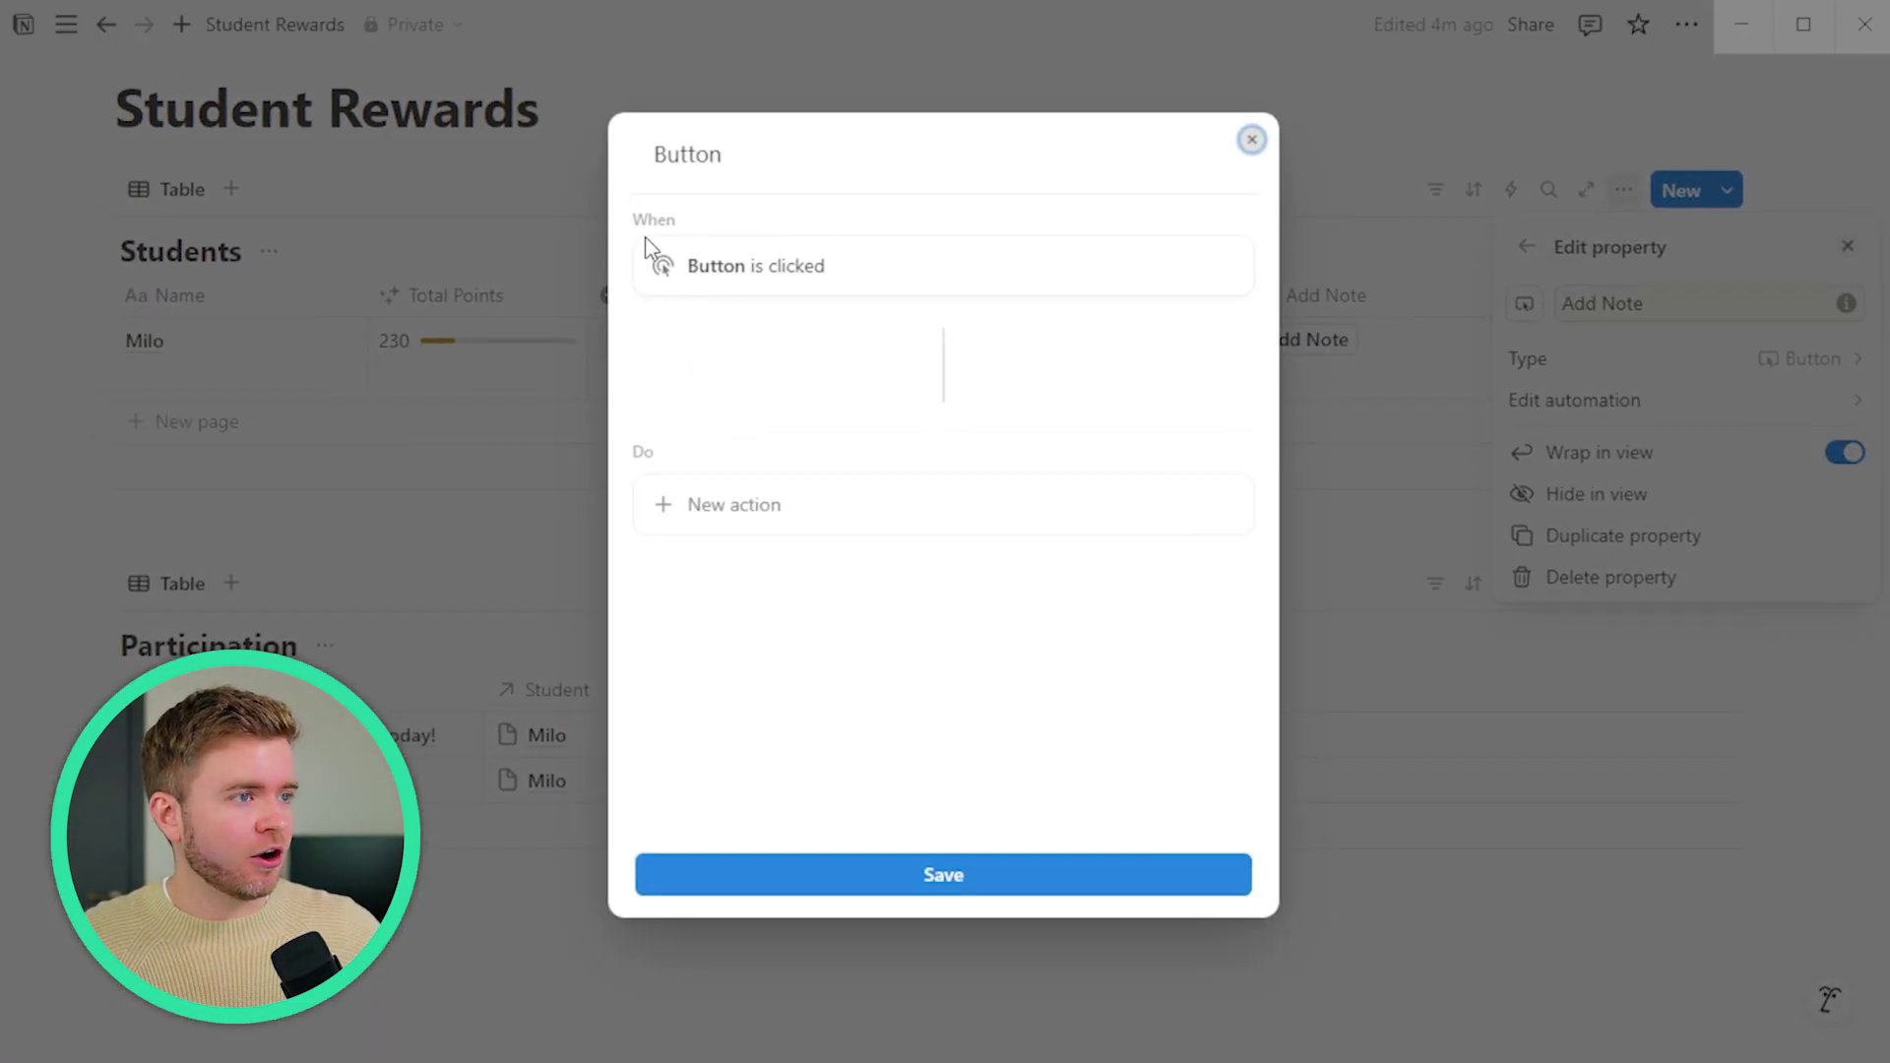
double_click(696, 155)
key(BackSpace)
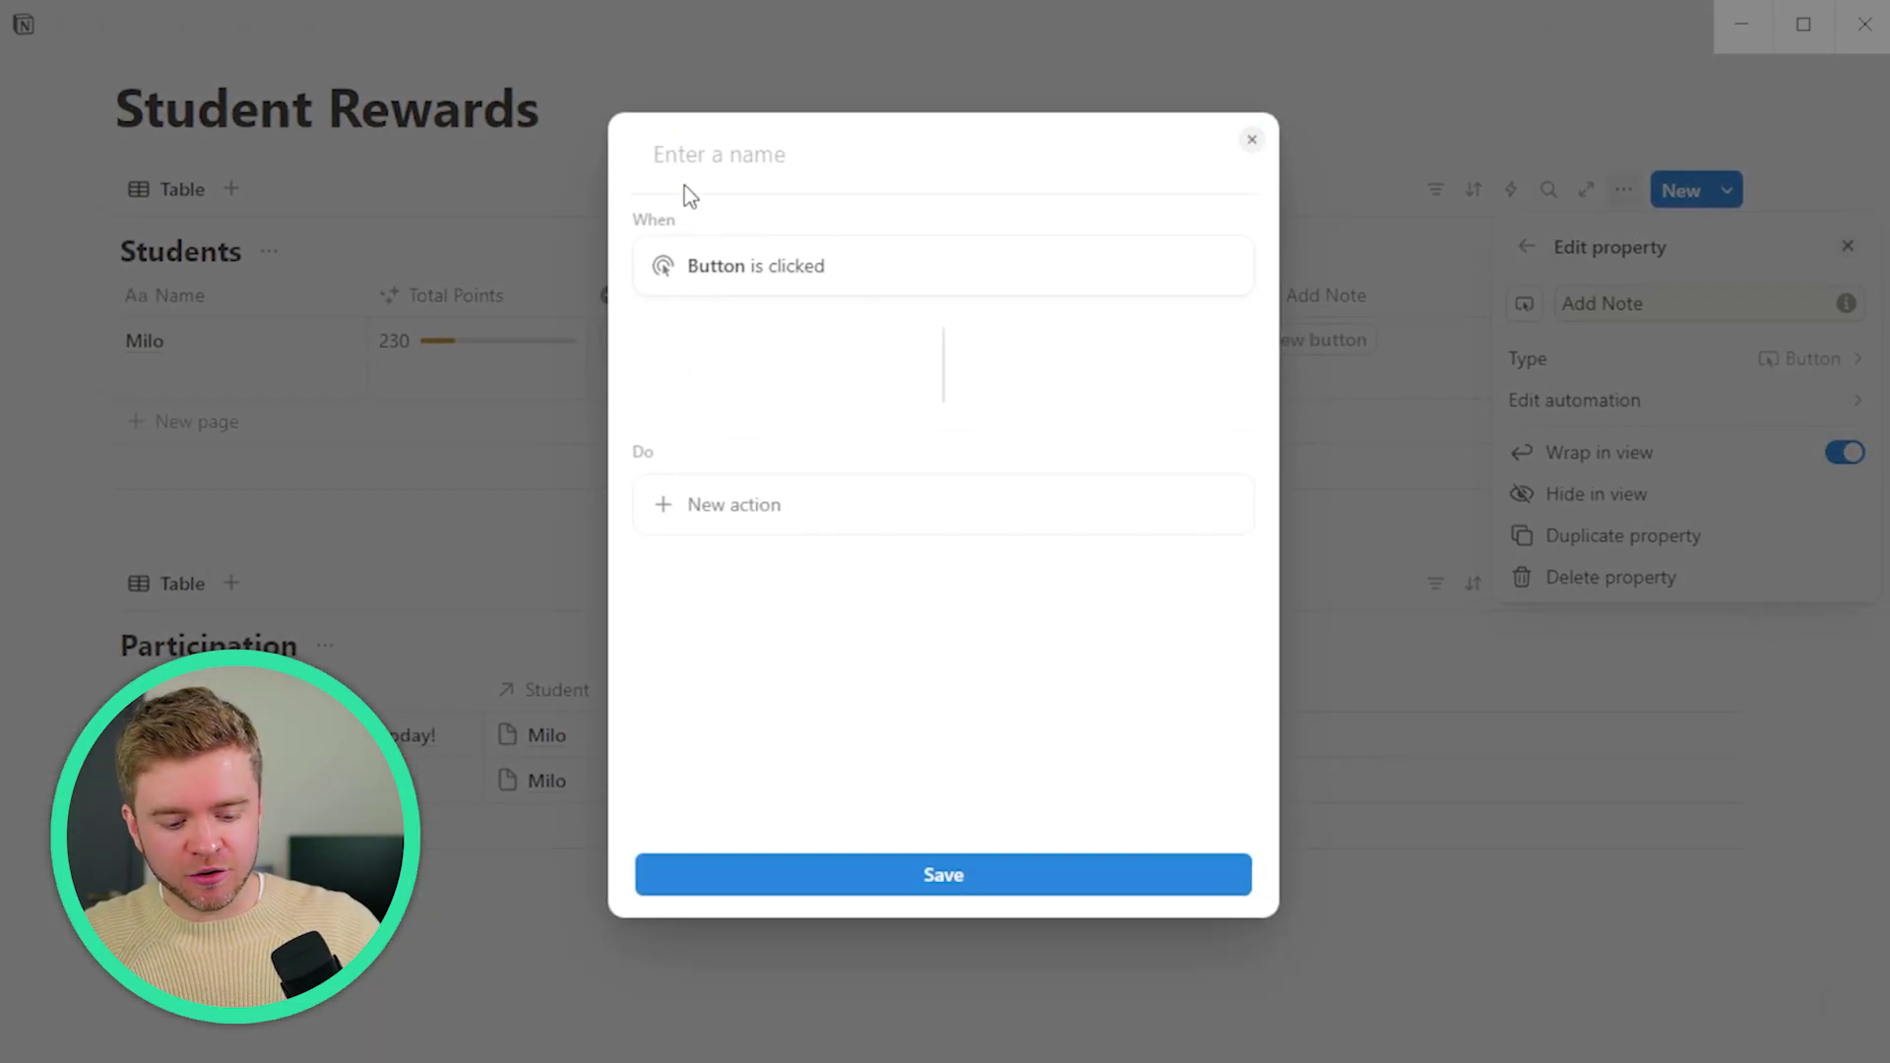
text(+wr)
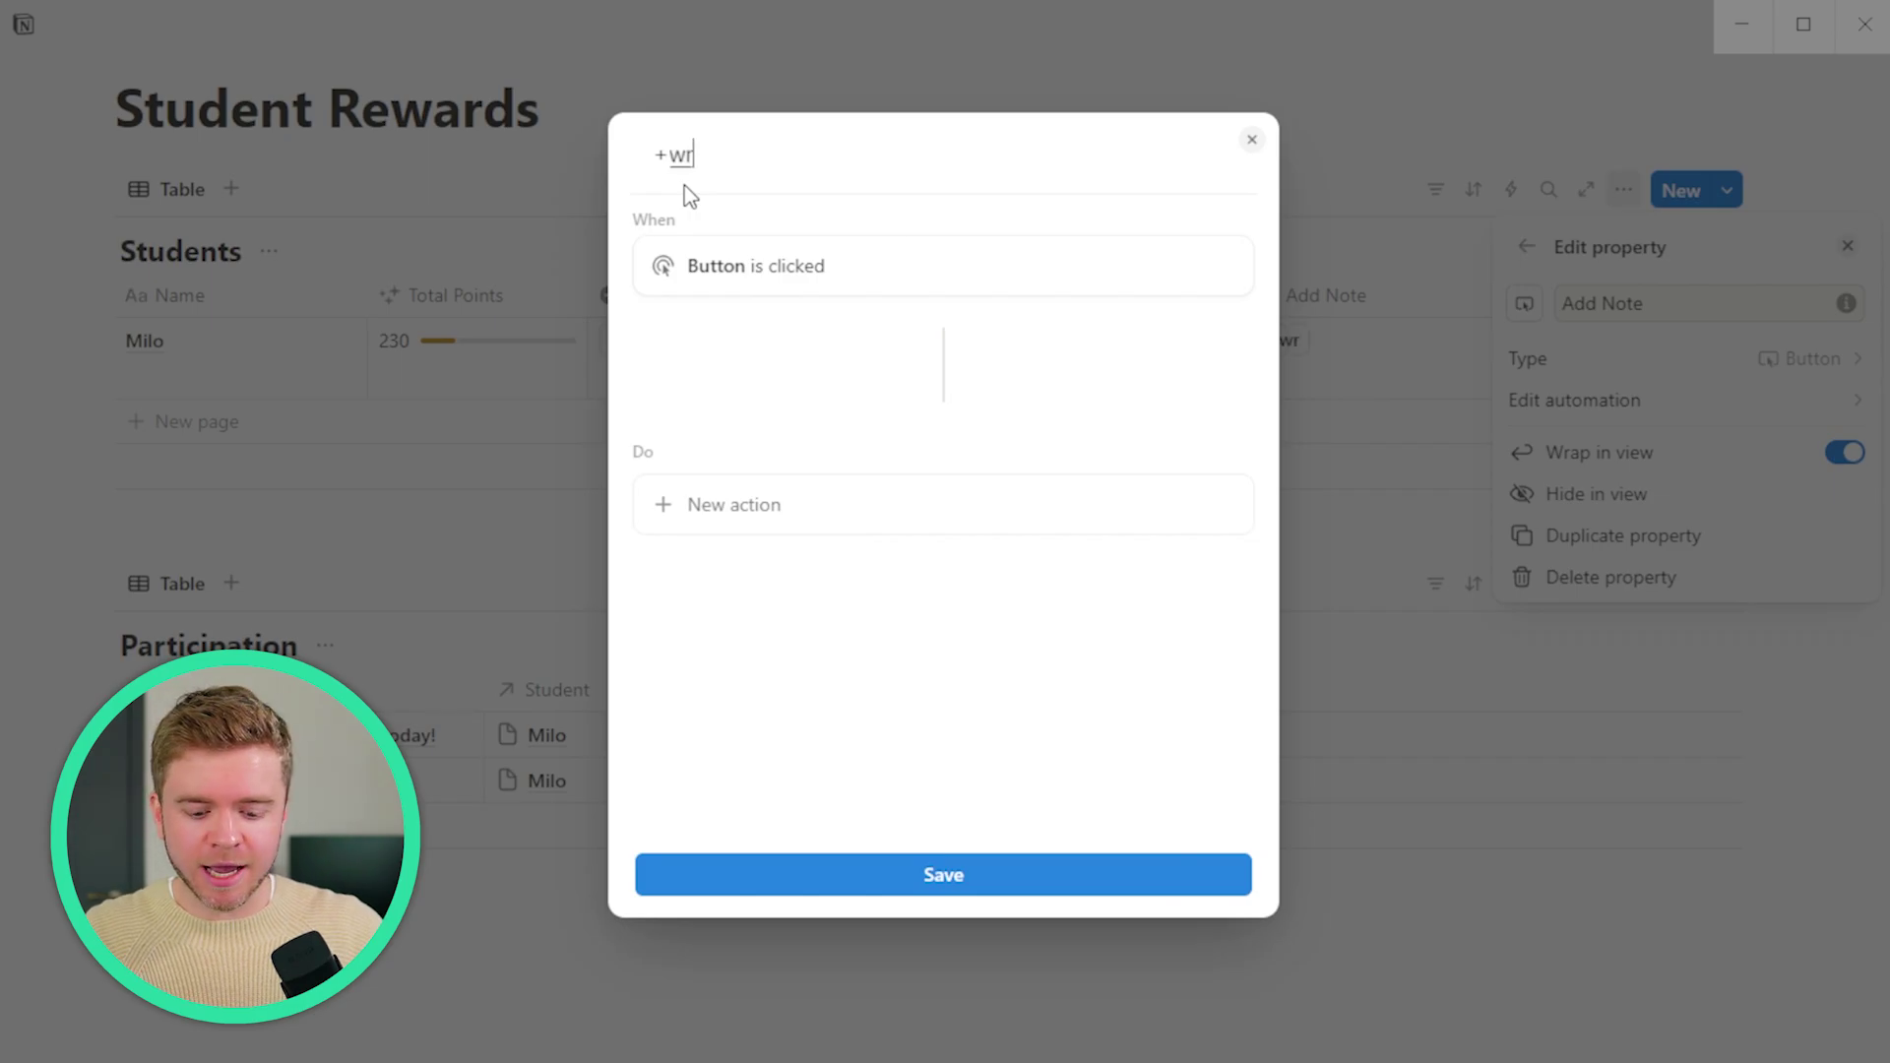
text(ite)
key(Return)
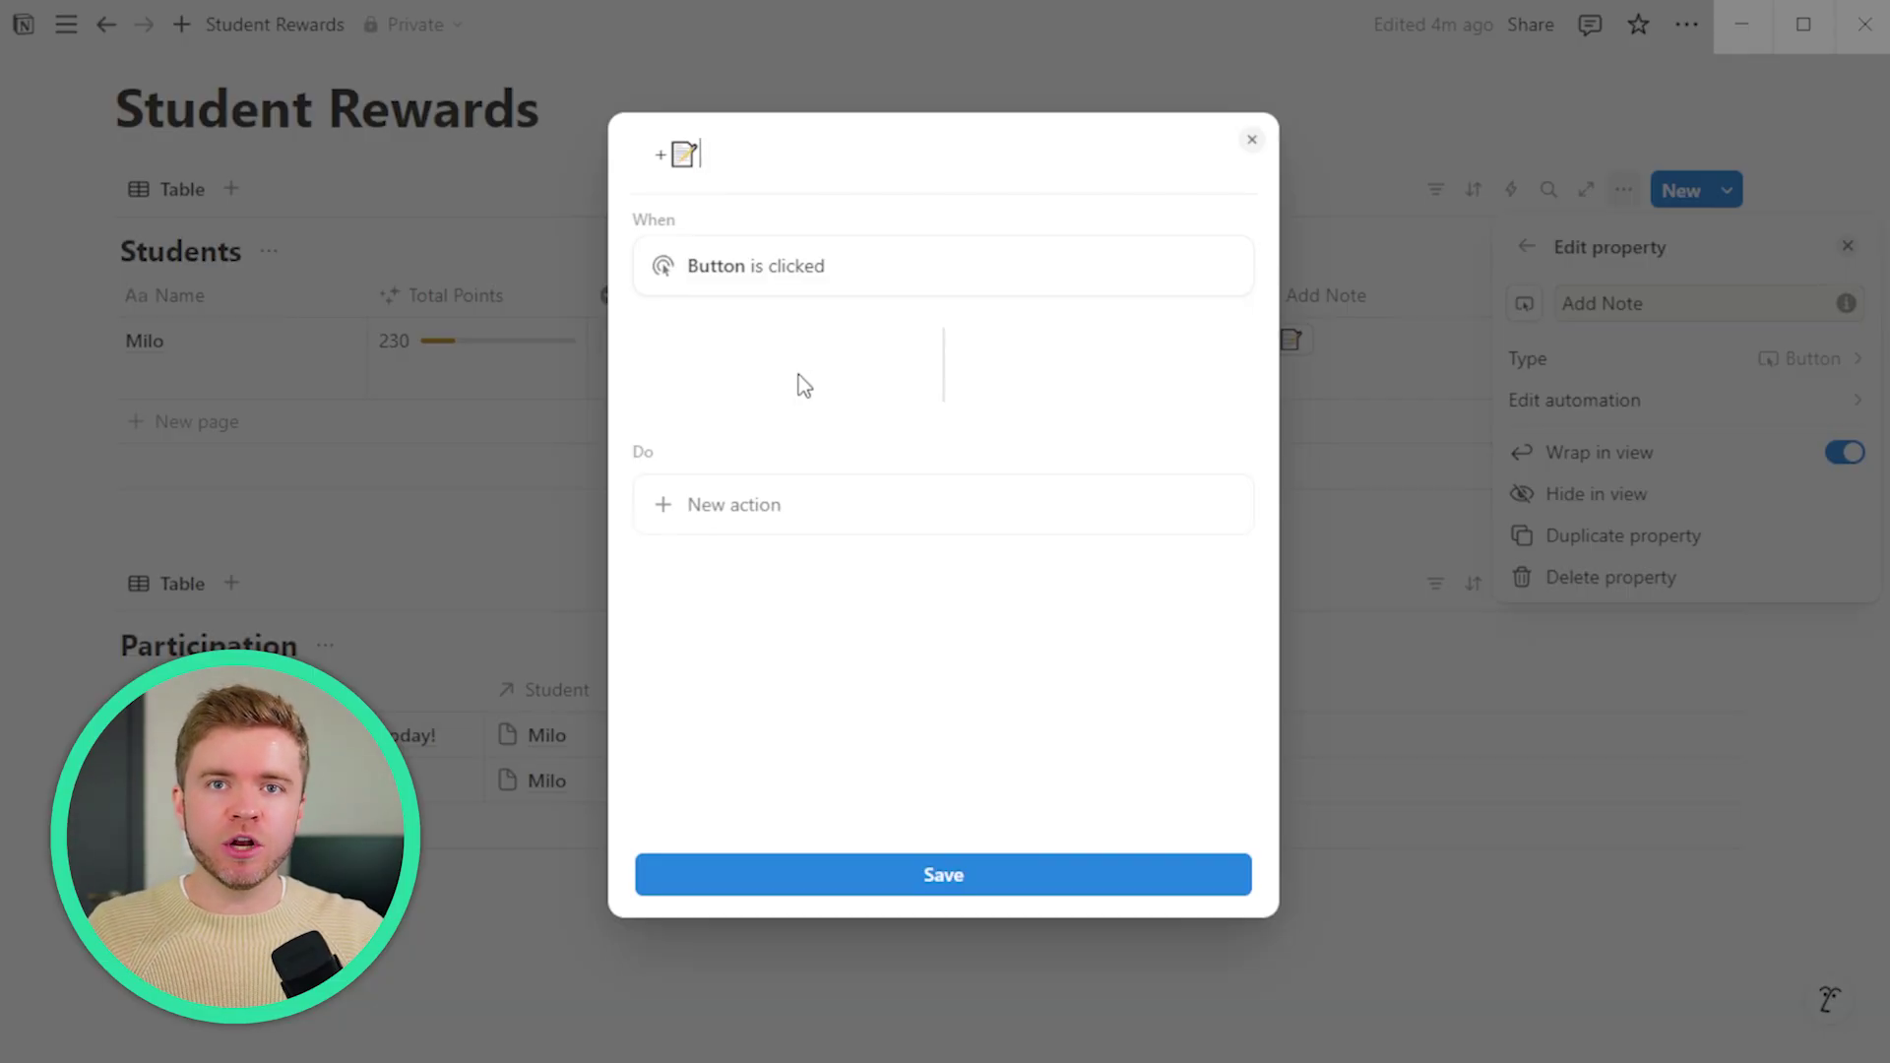
- Give the Add Note button an action that adds a page to the Participation database
click(785, 512)
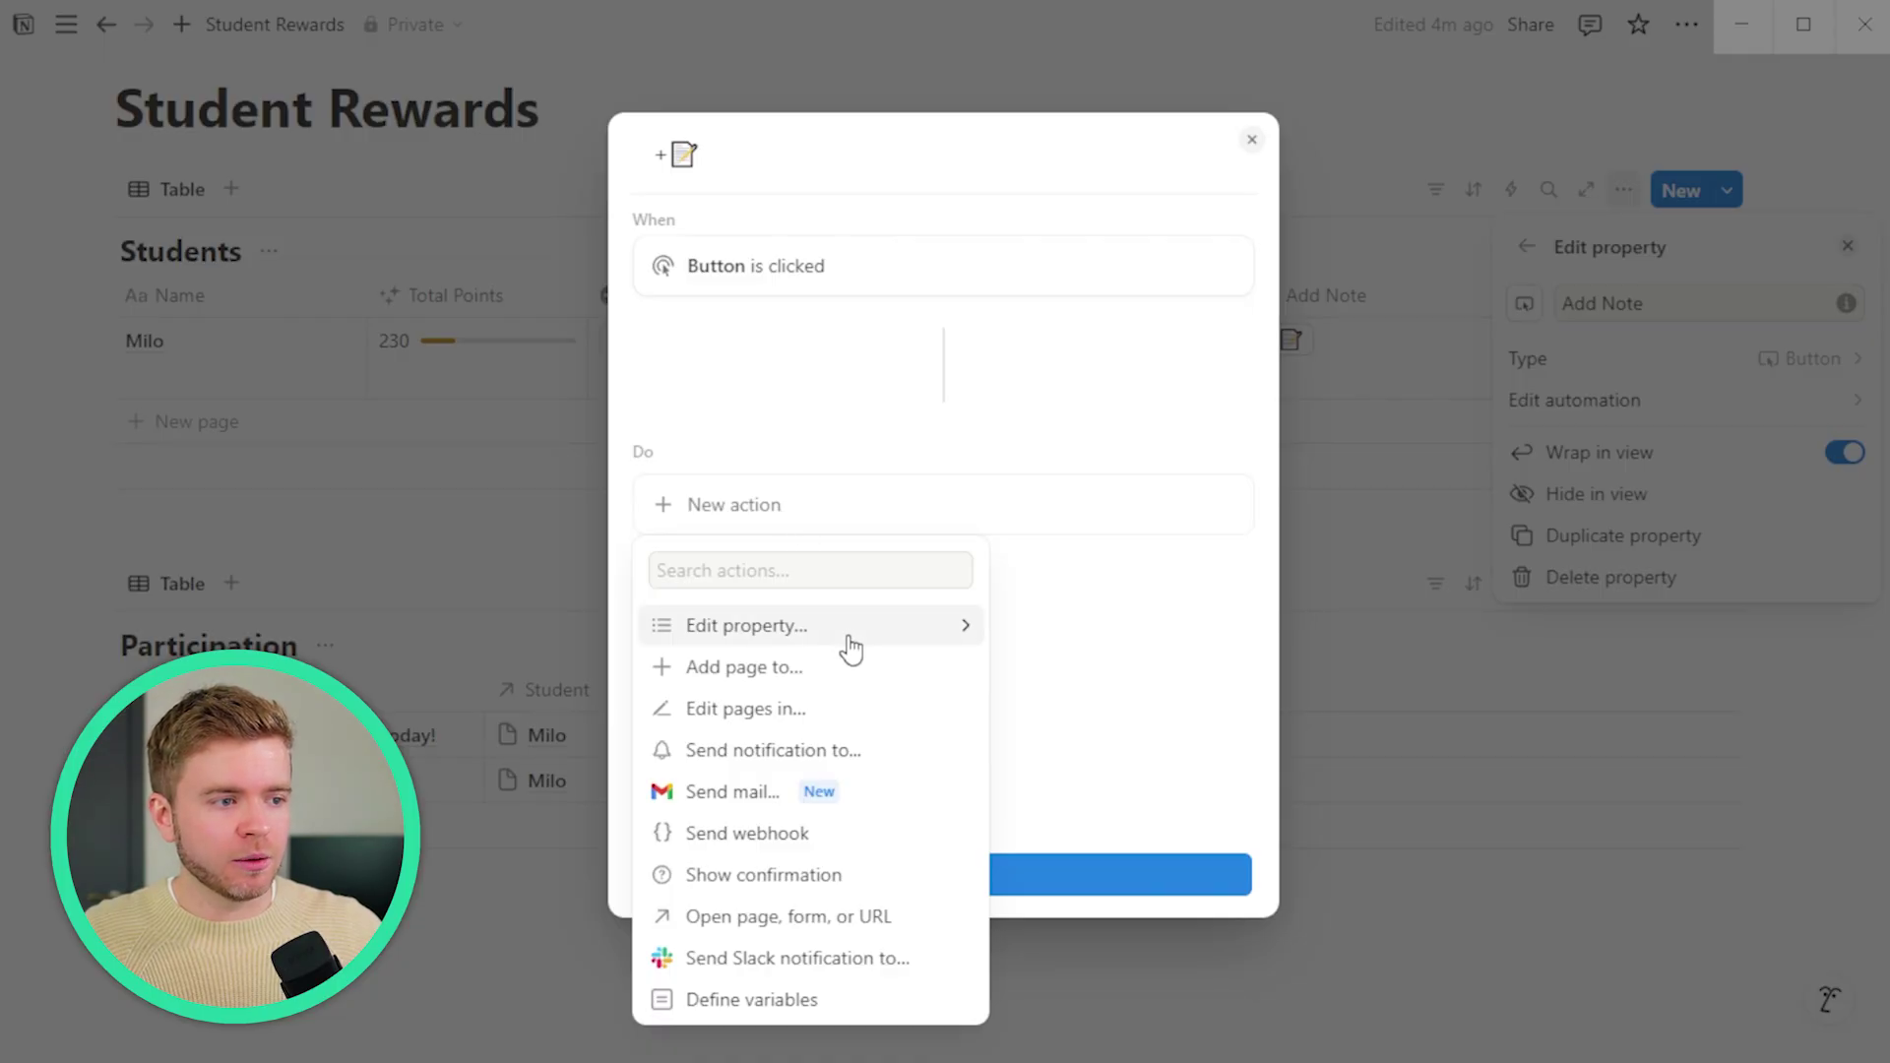
click(833, 679)
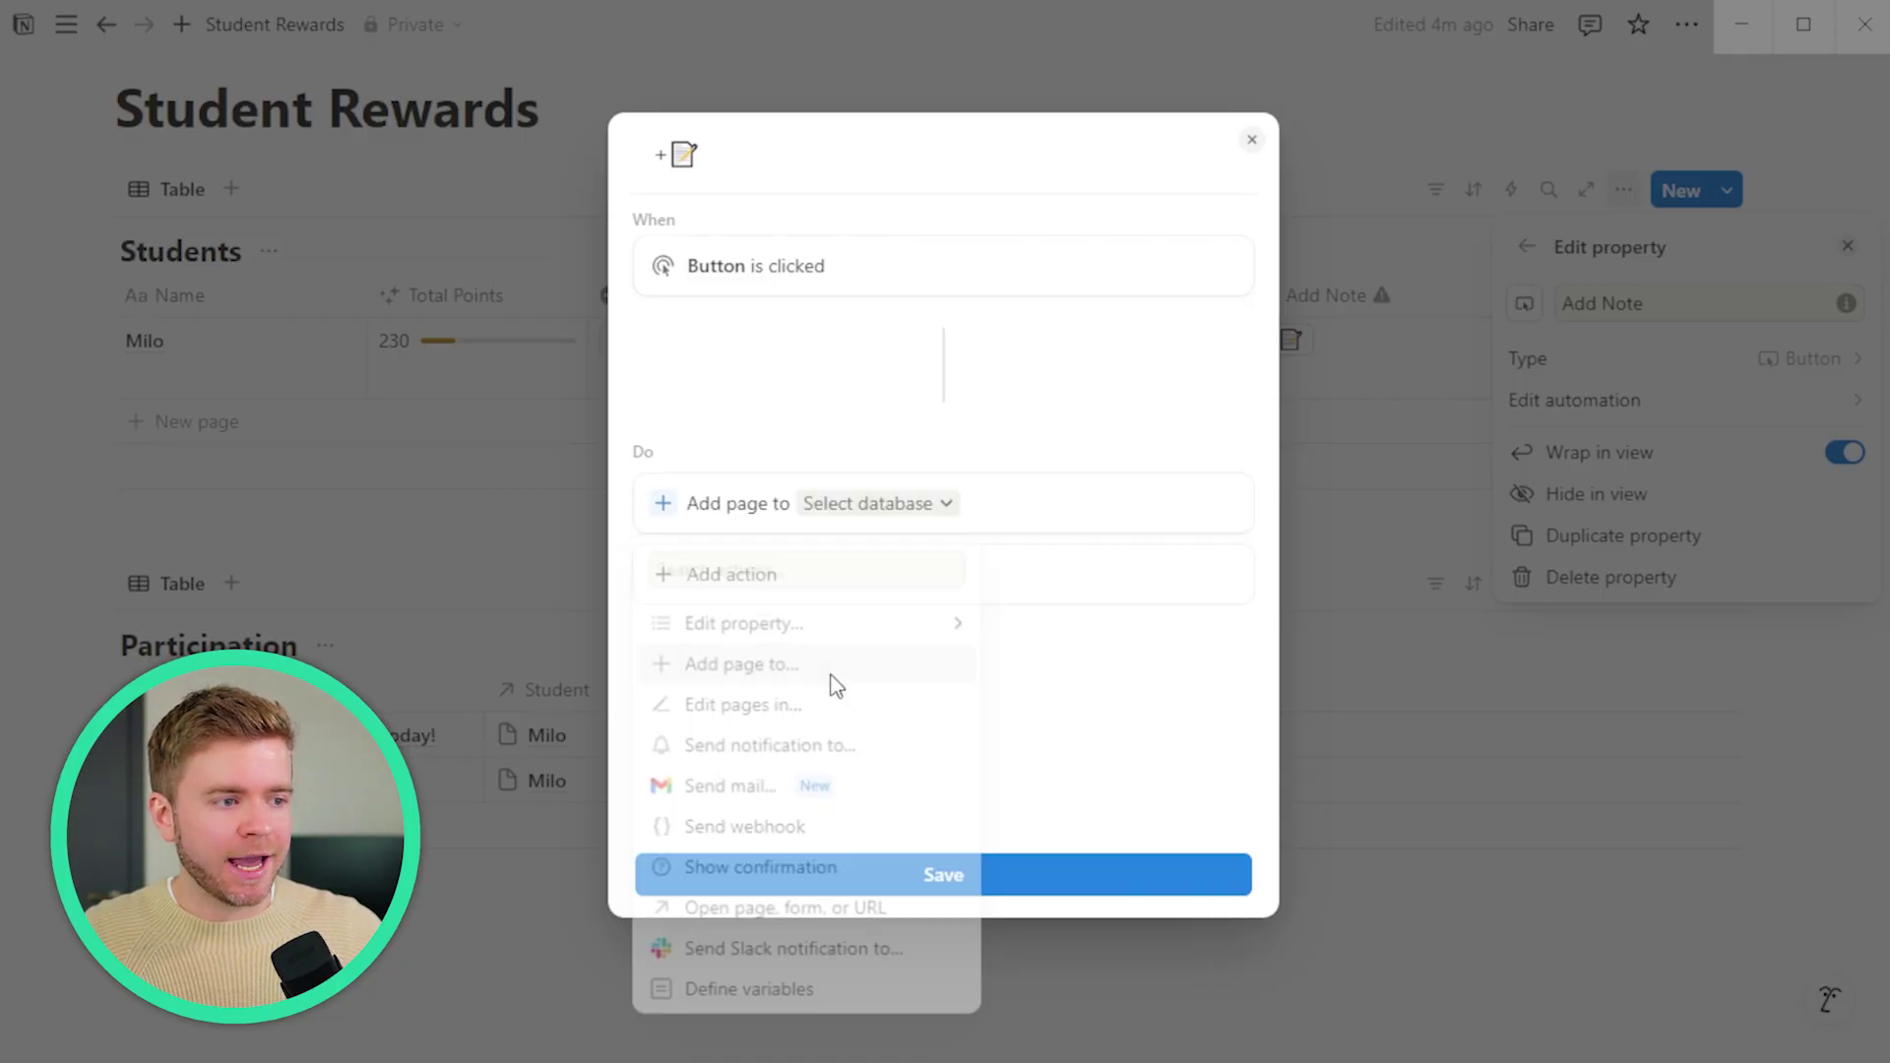
click(899, 506)
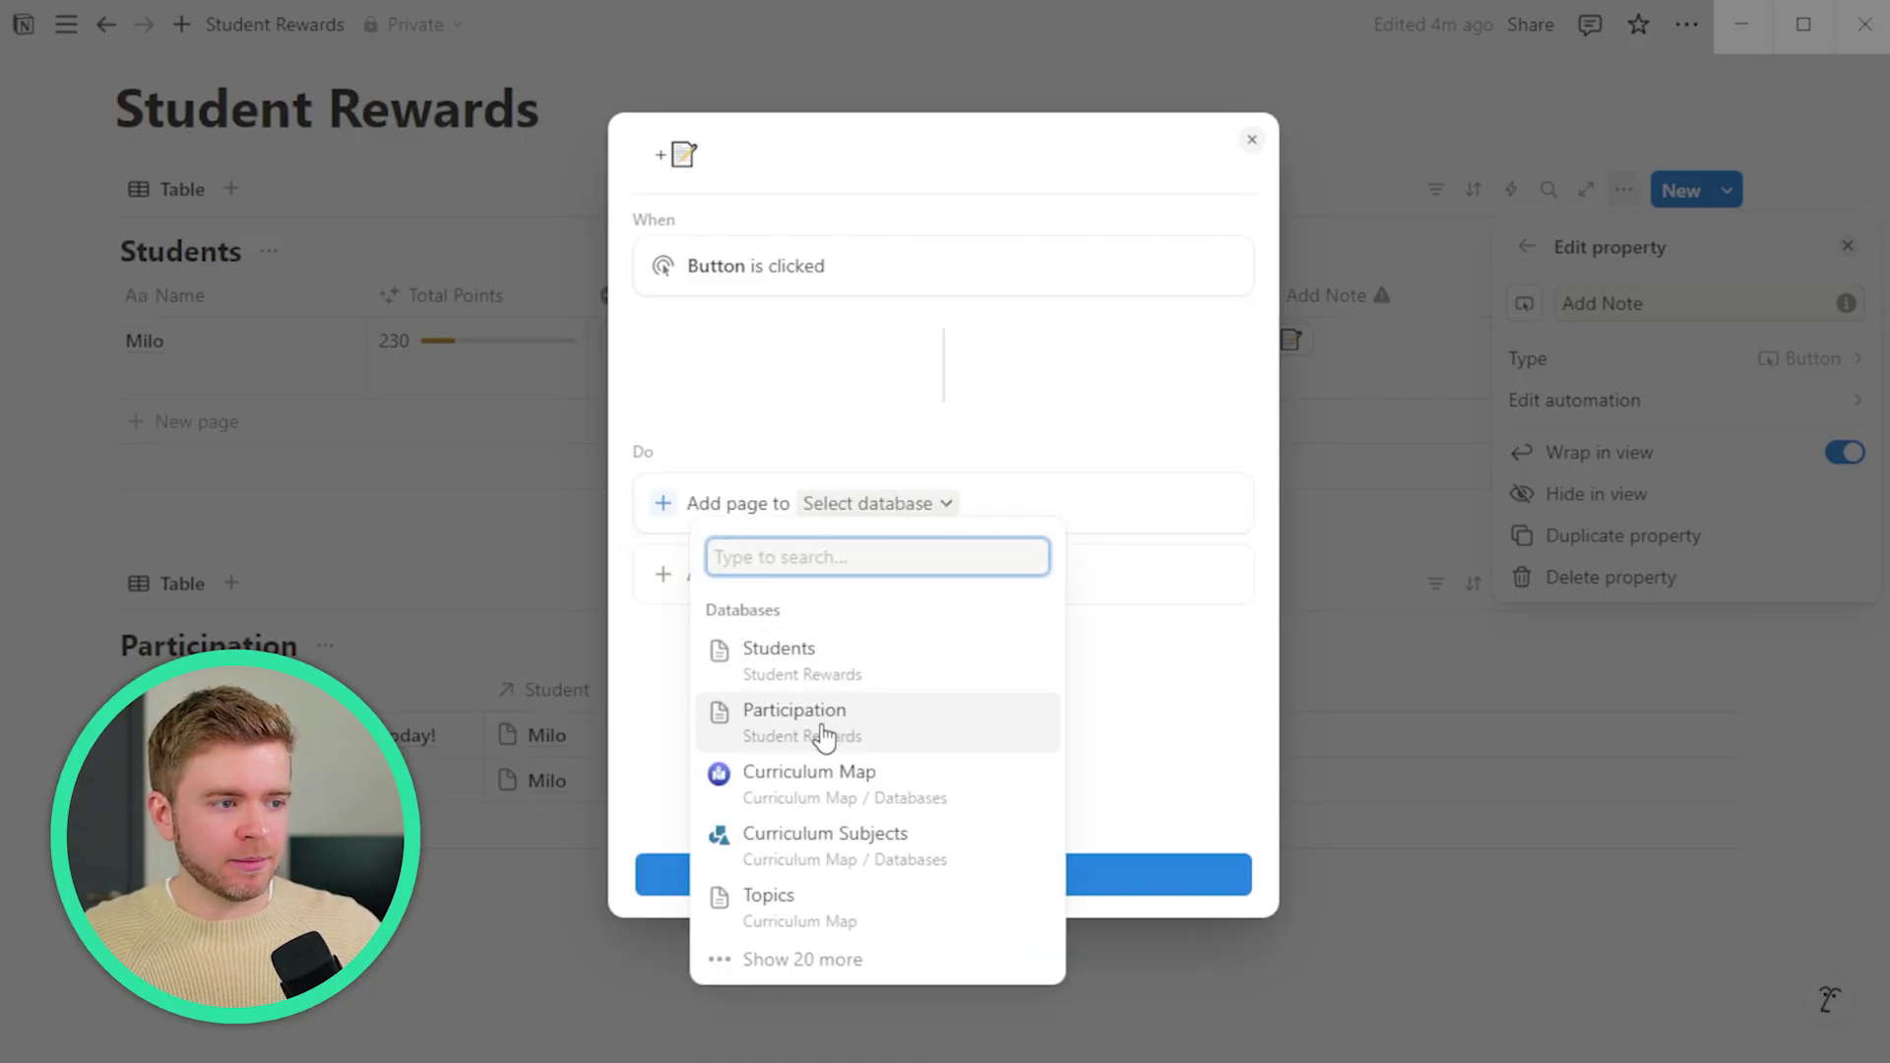
click(823, 726)
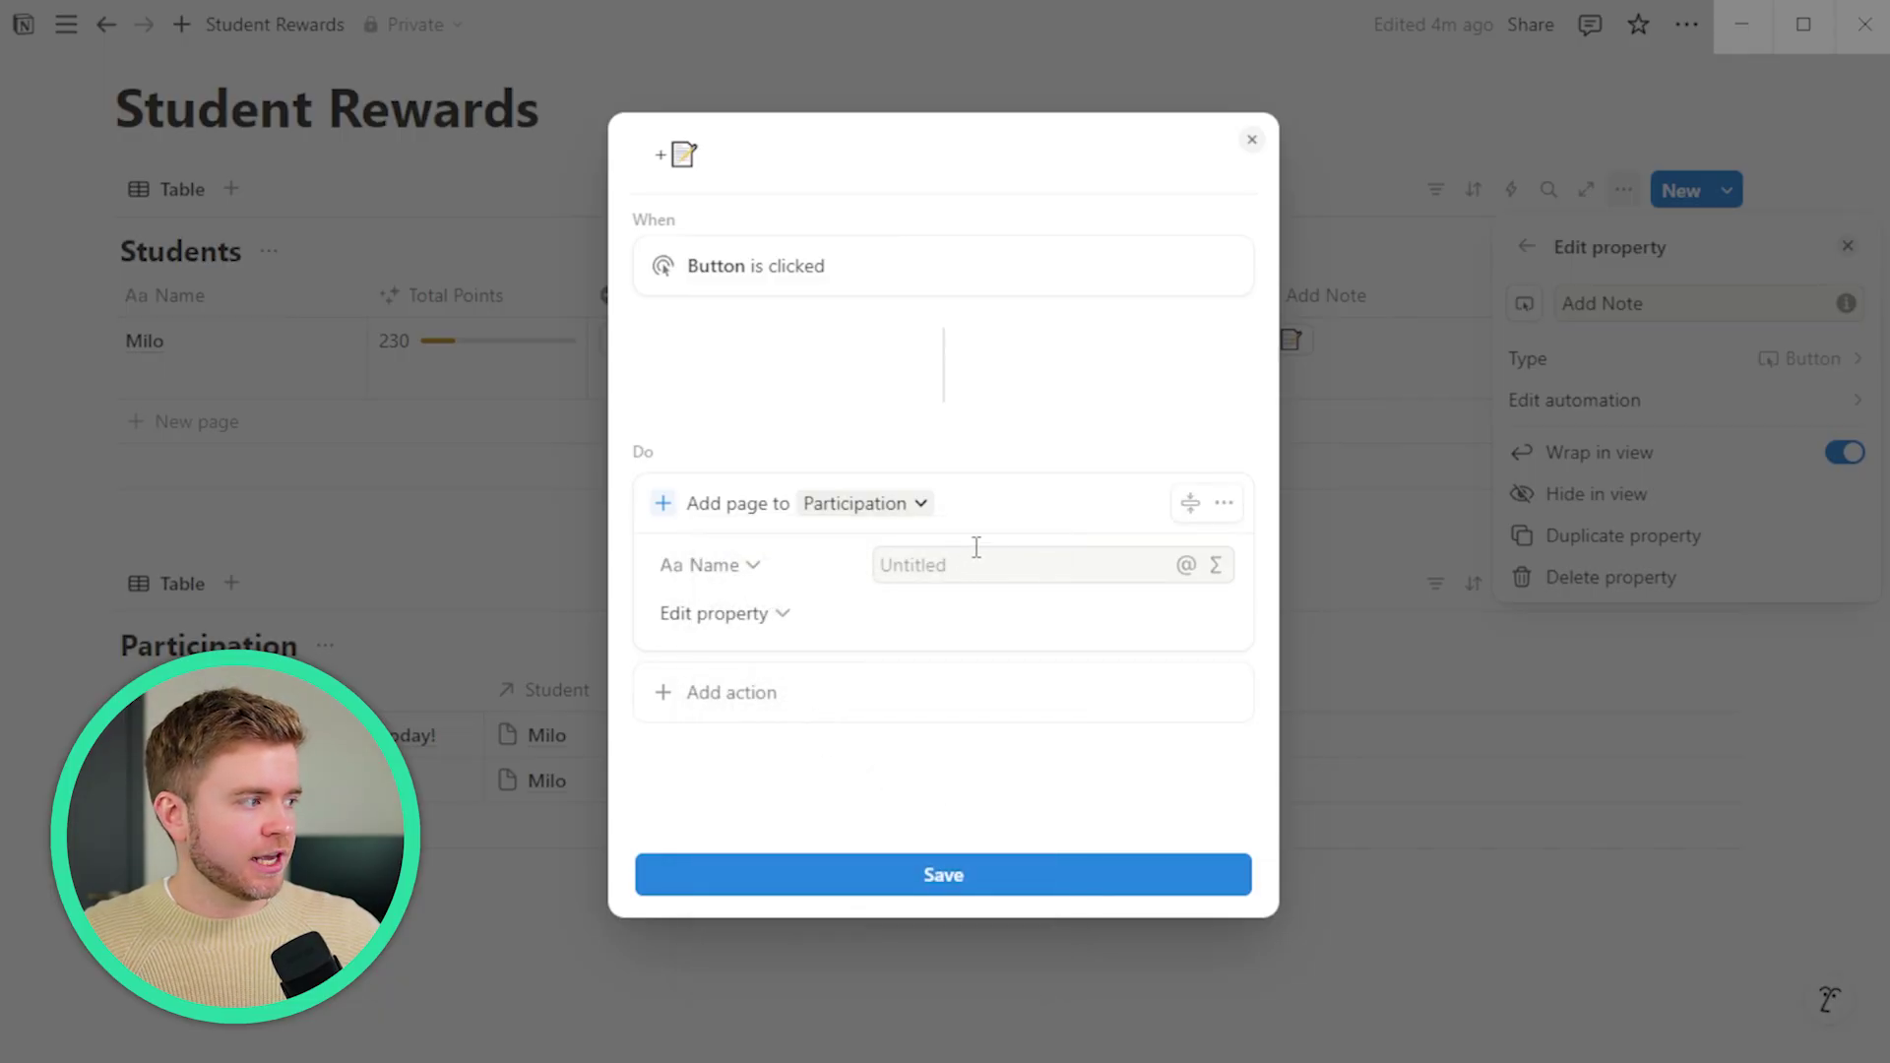
- Have the added Participation page's Student property set to "This page"
click(715, 616)
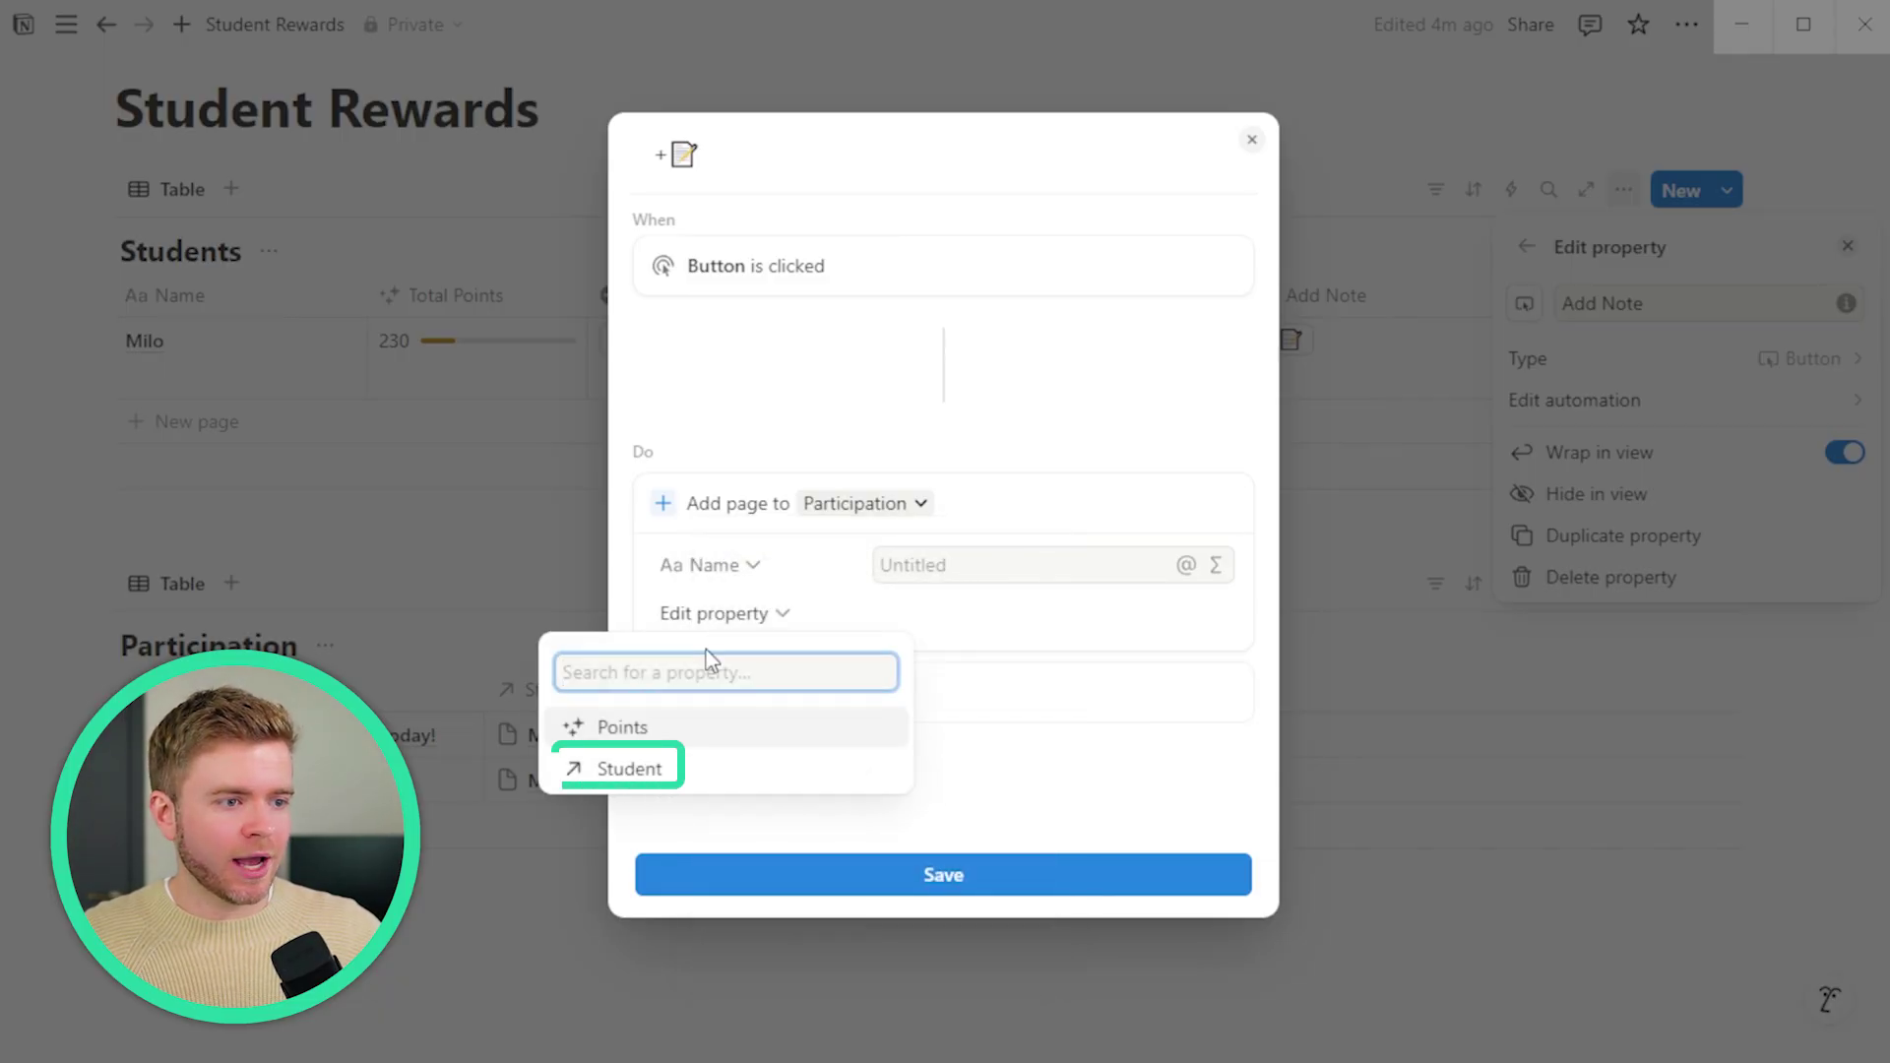
click(664, 772)
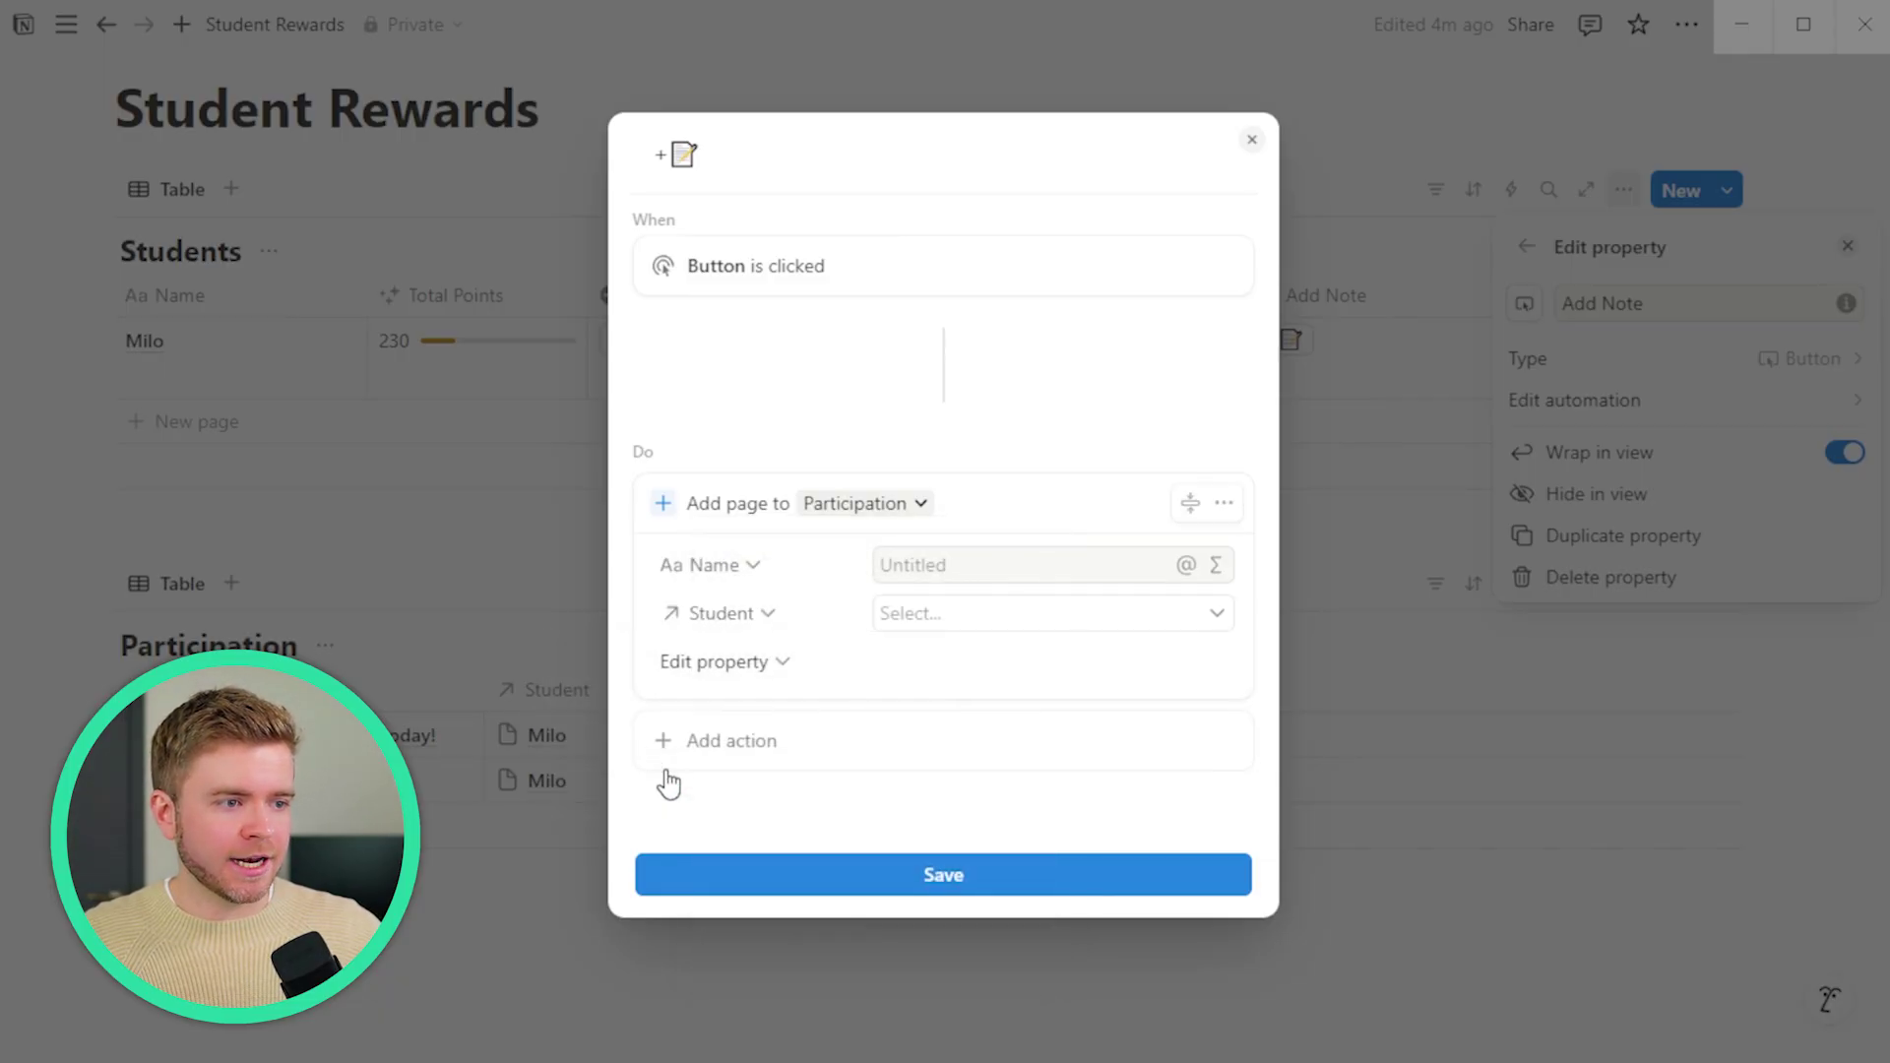
click(963, 614)
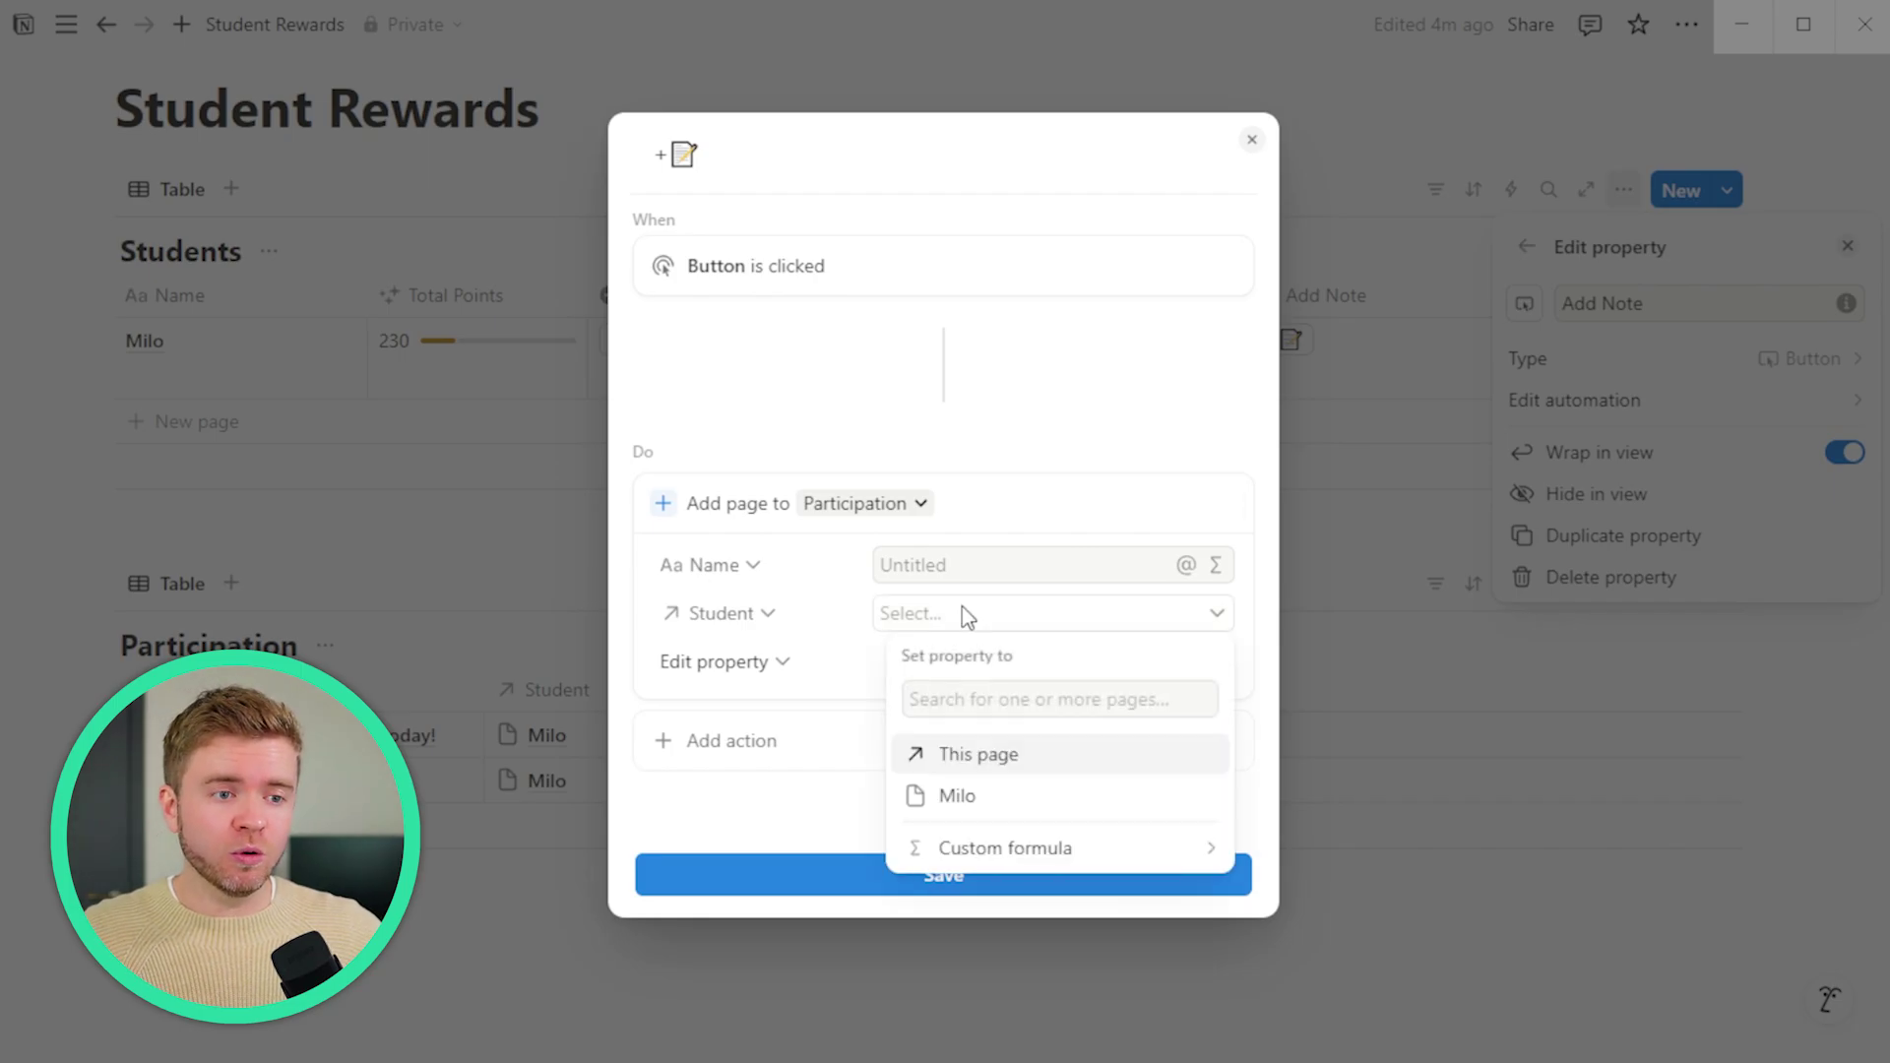
click(1014, 763)
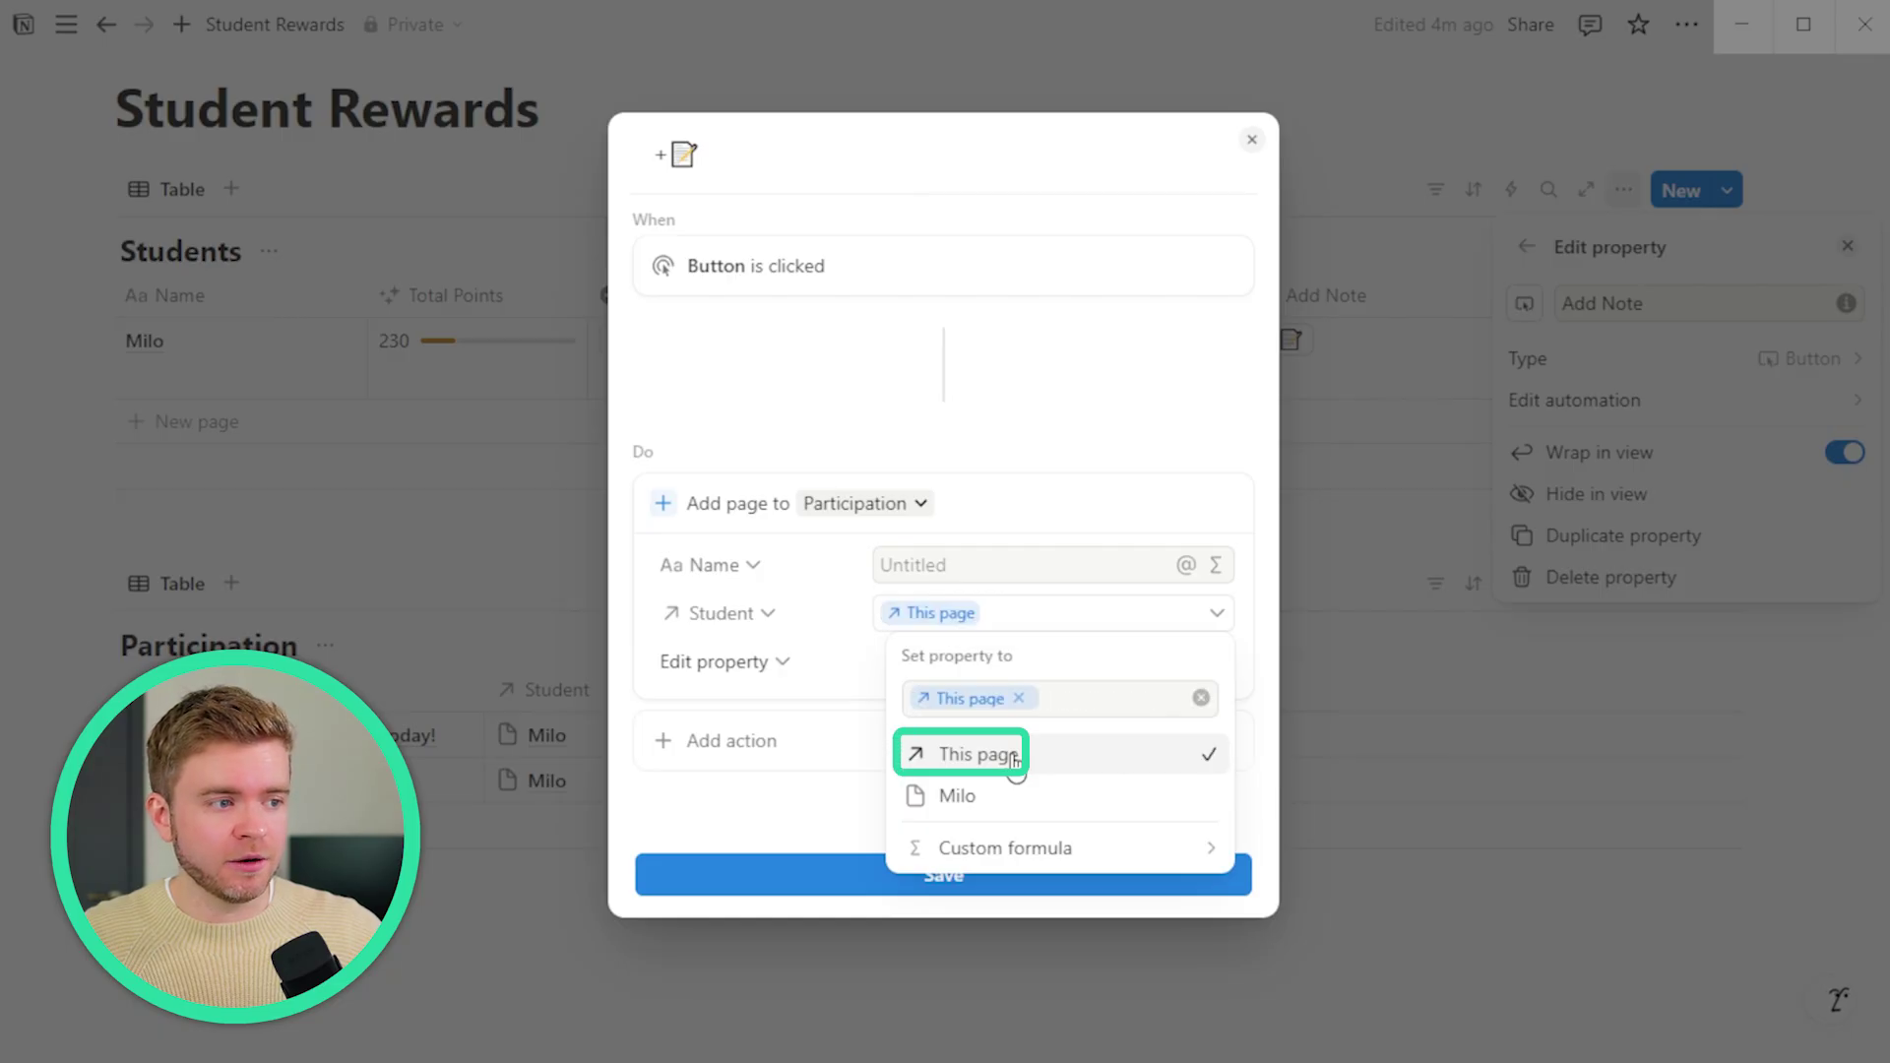
click(825, 668)
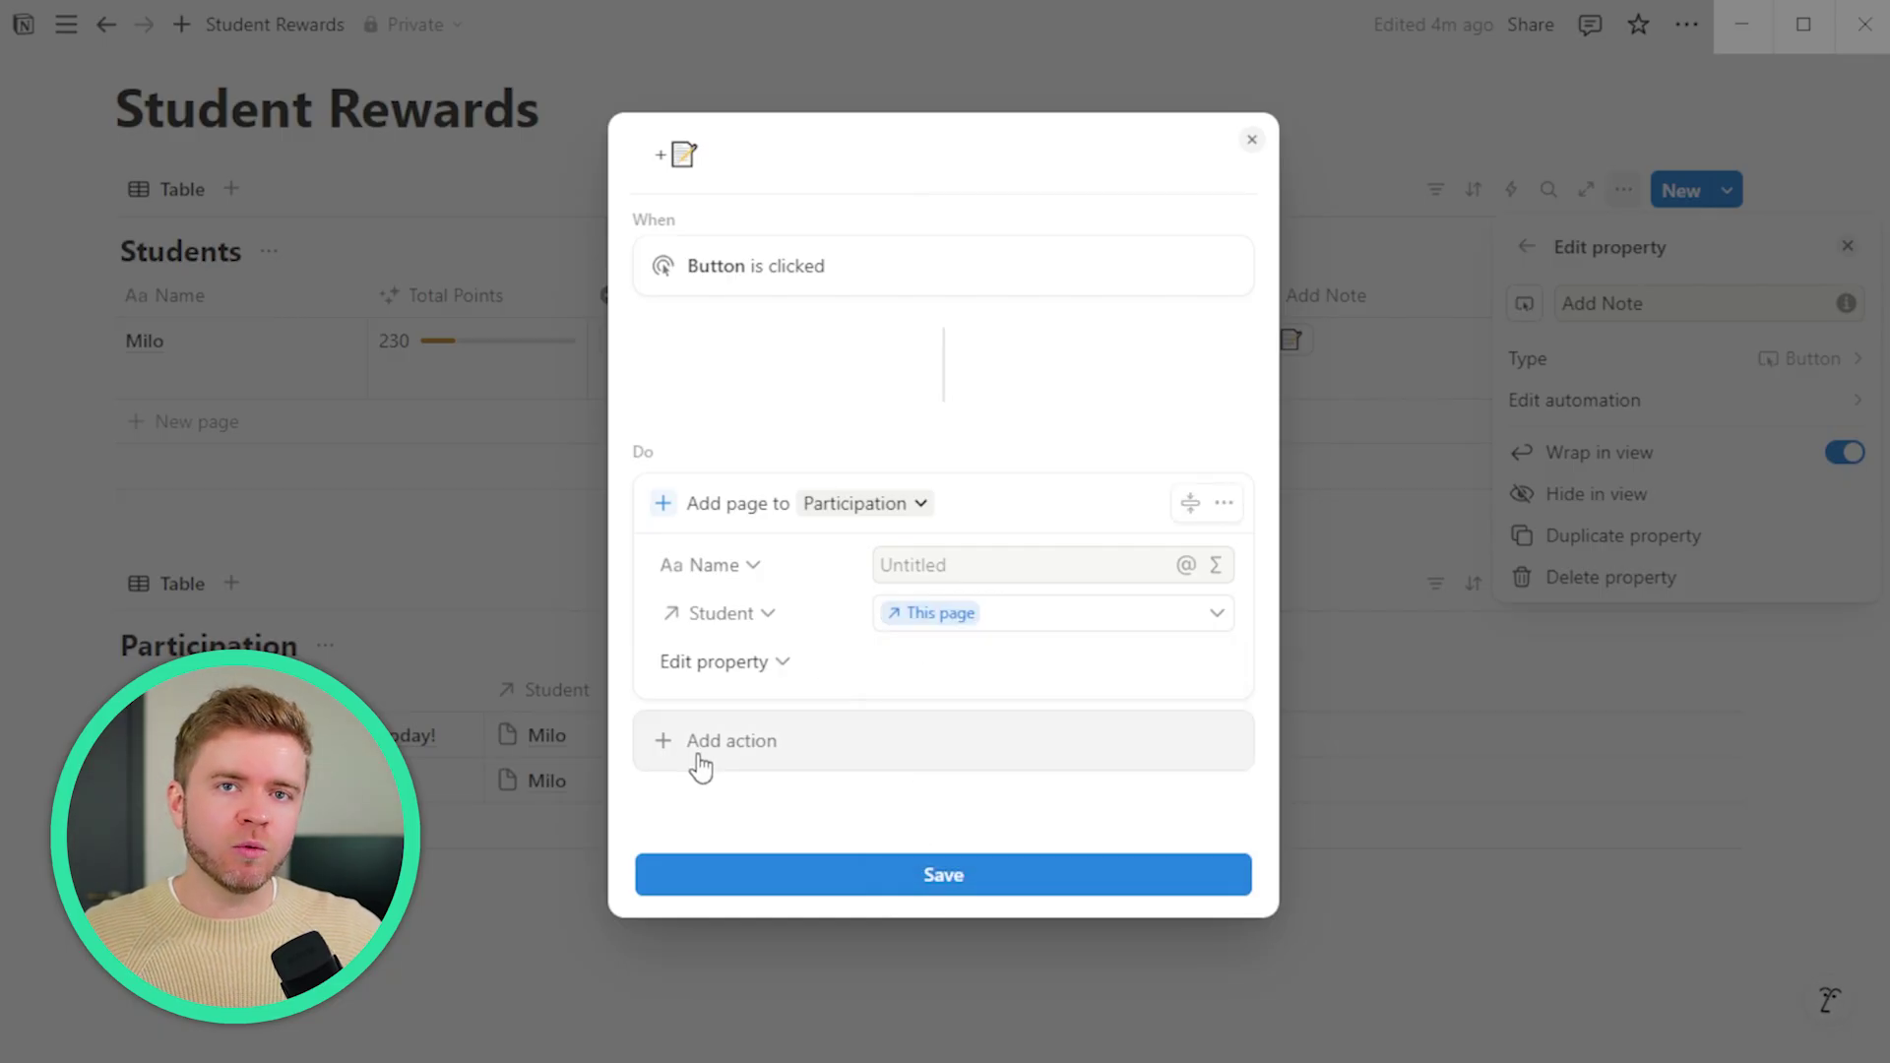
- Add a second action that opens the page added to Participation in Side peek, and save the automation
click(718, 751)
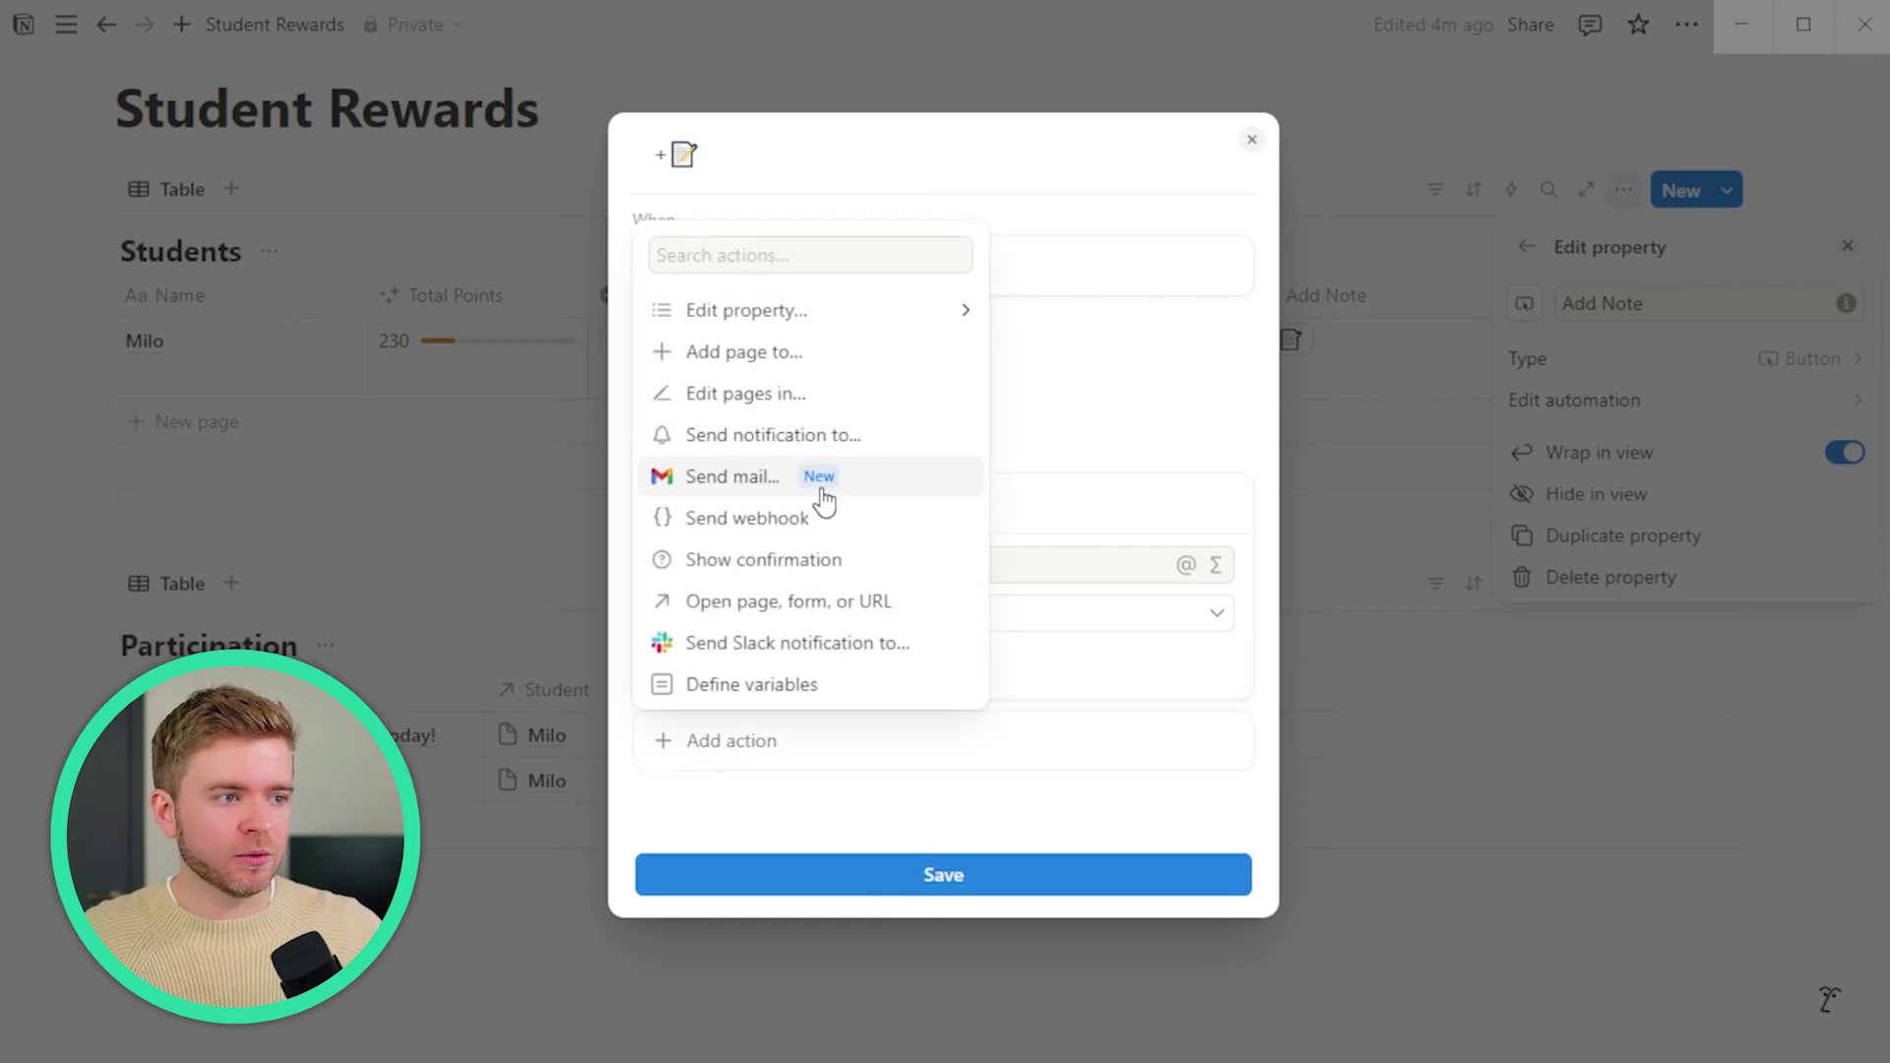
click(840, 602)
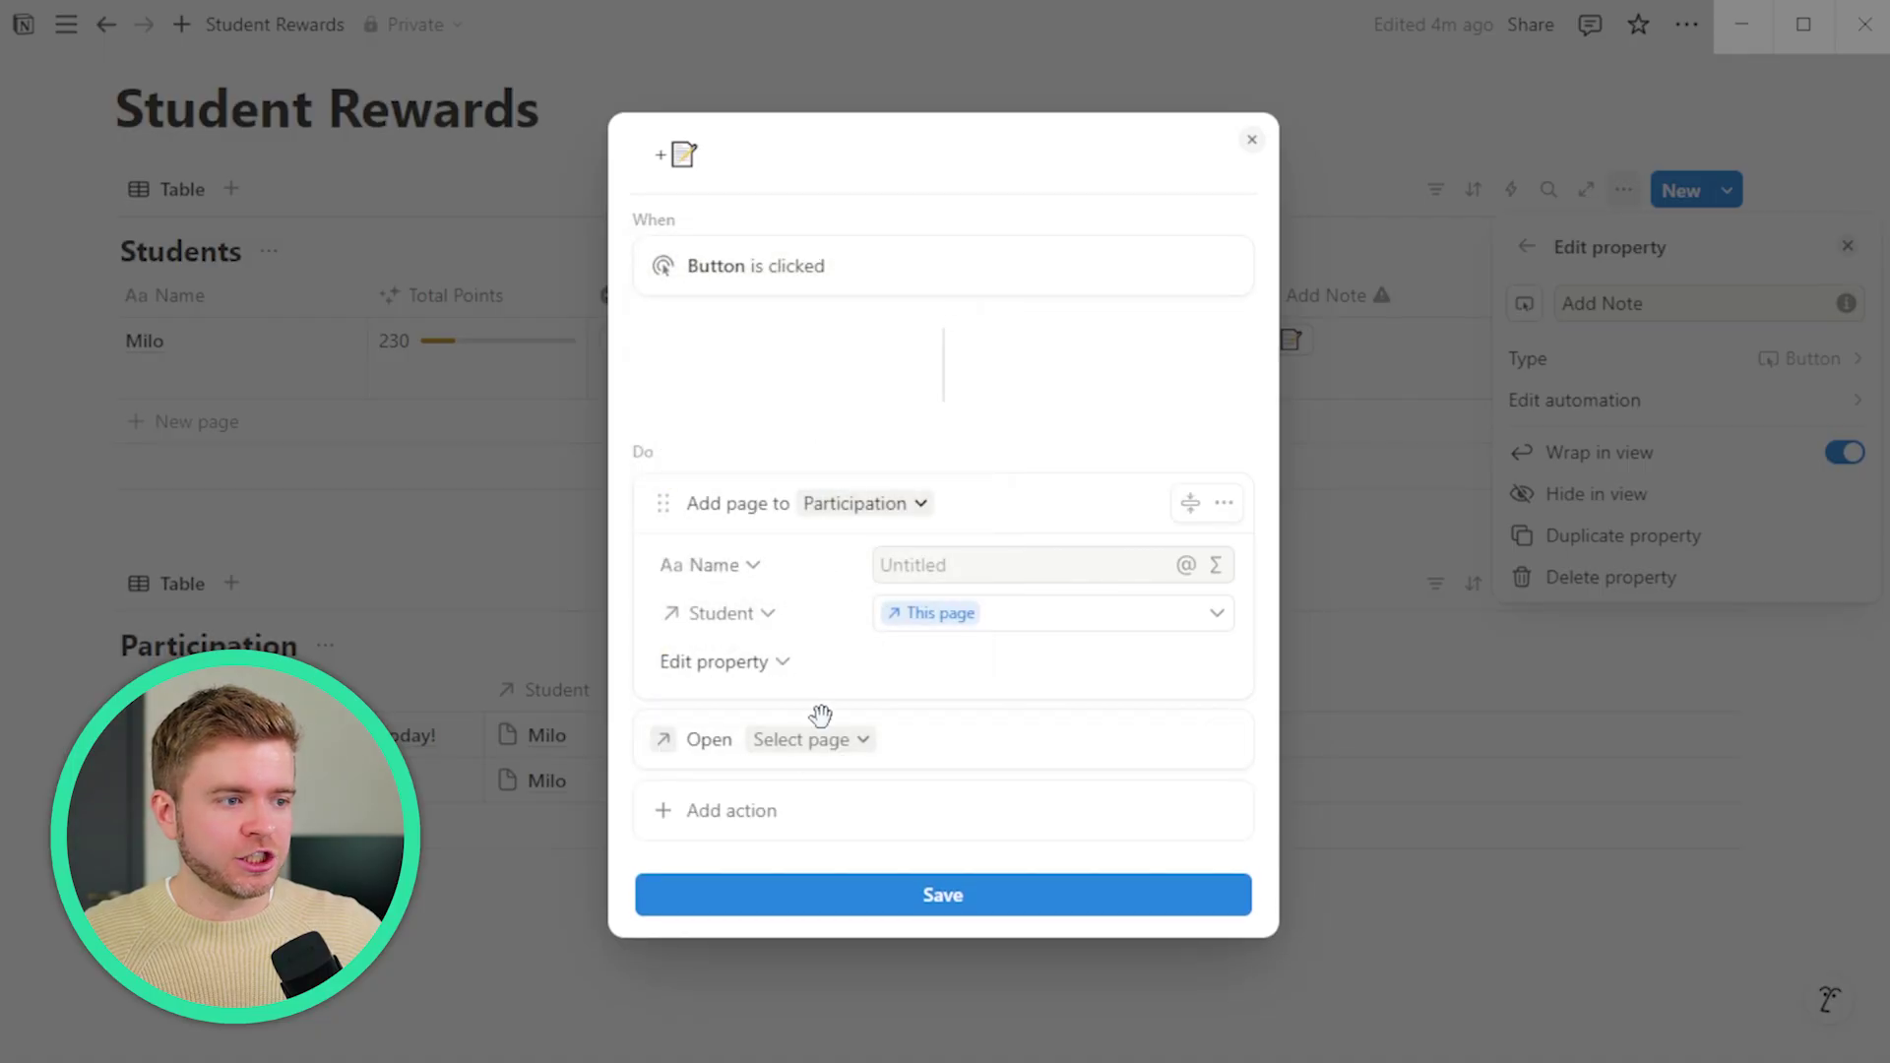
click(835, 745)
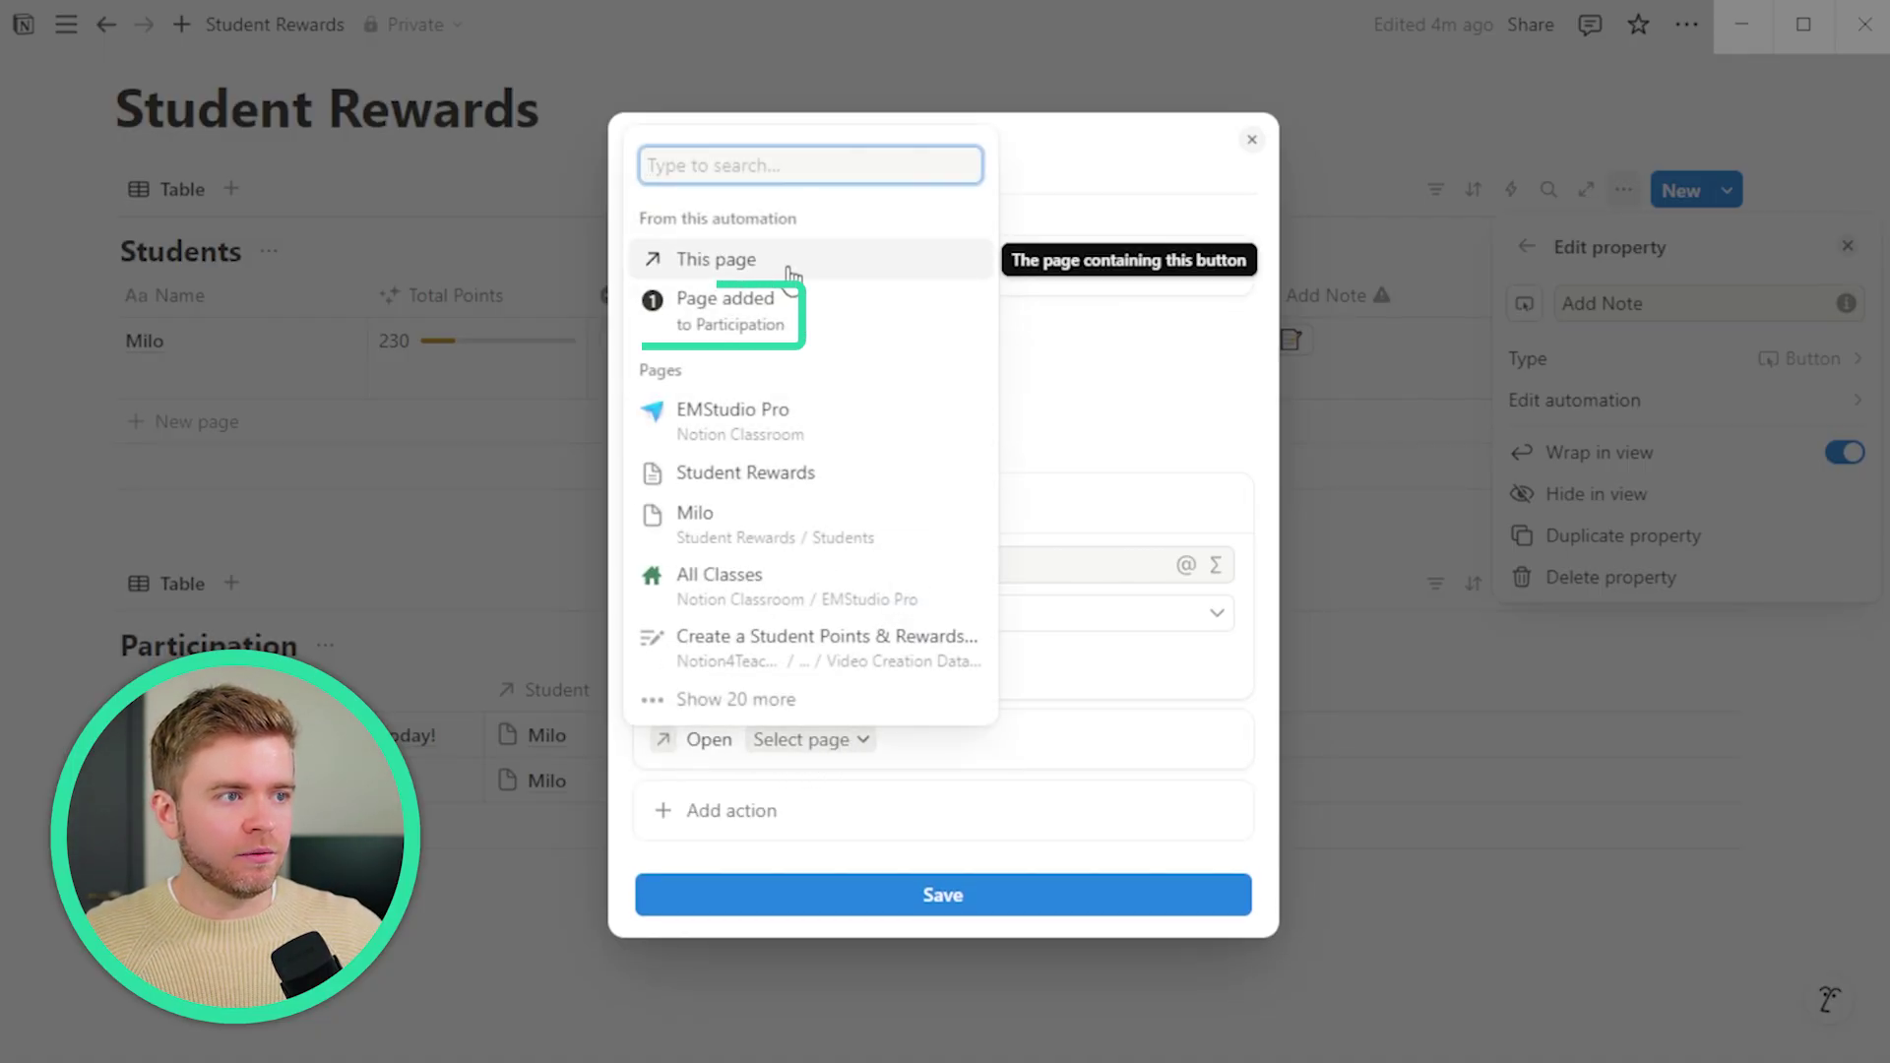
click(756, 324)
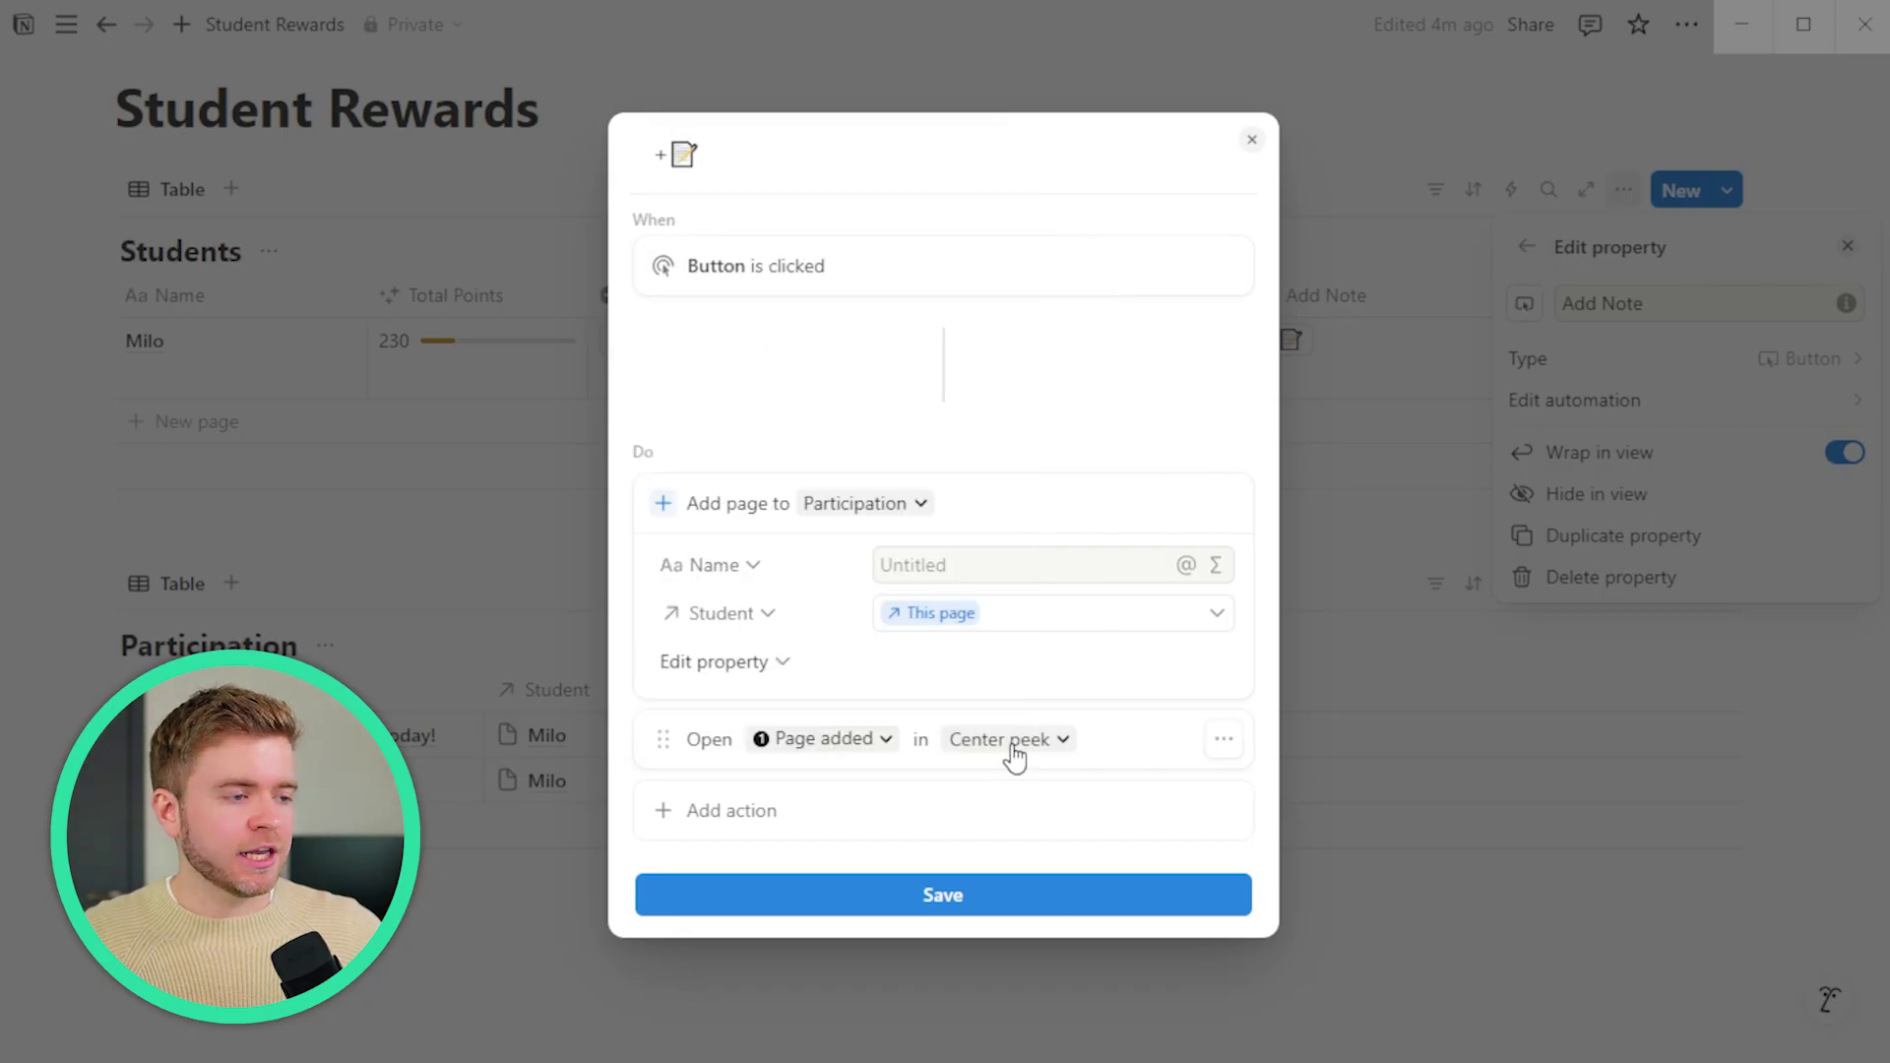
click(1015, 749)
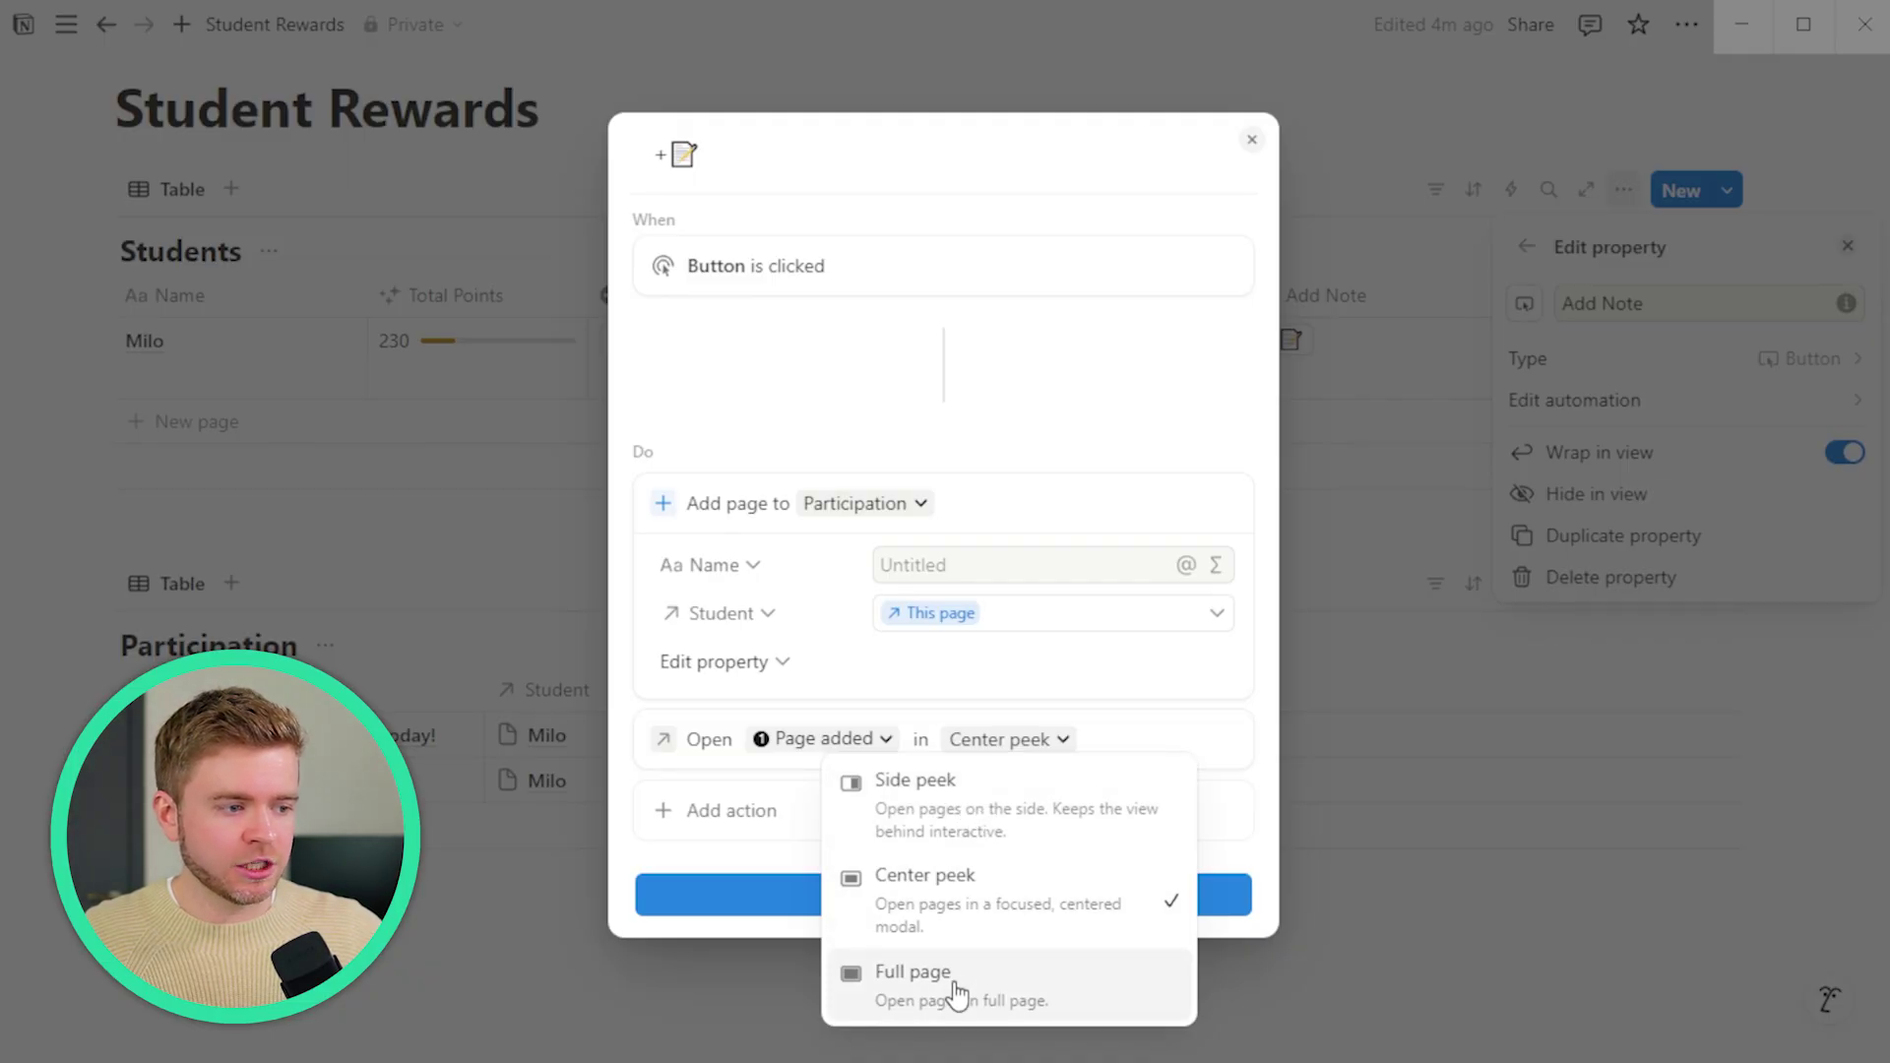
click(926, 796)
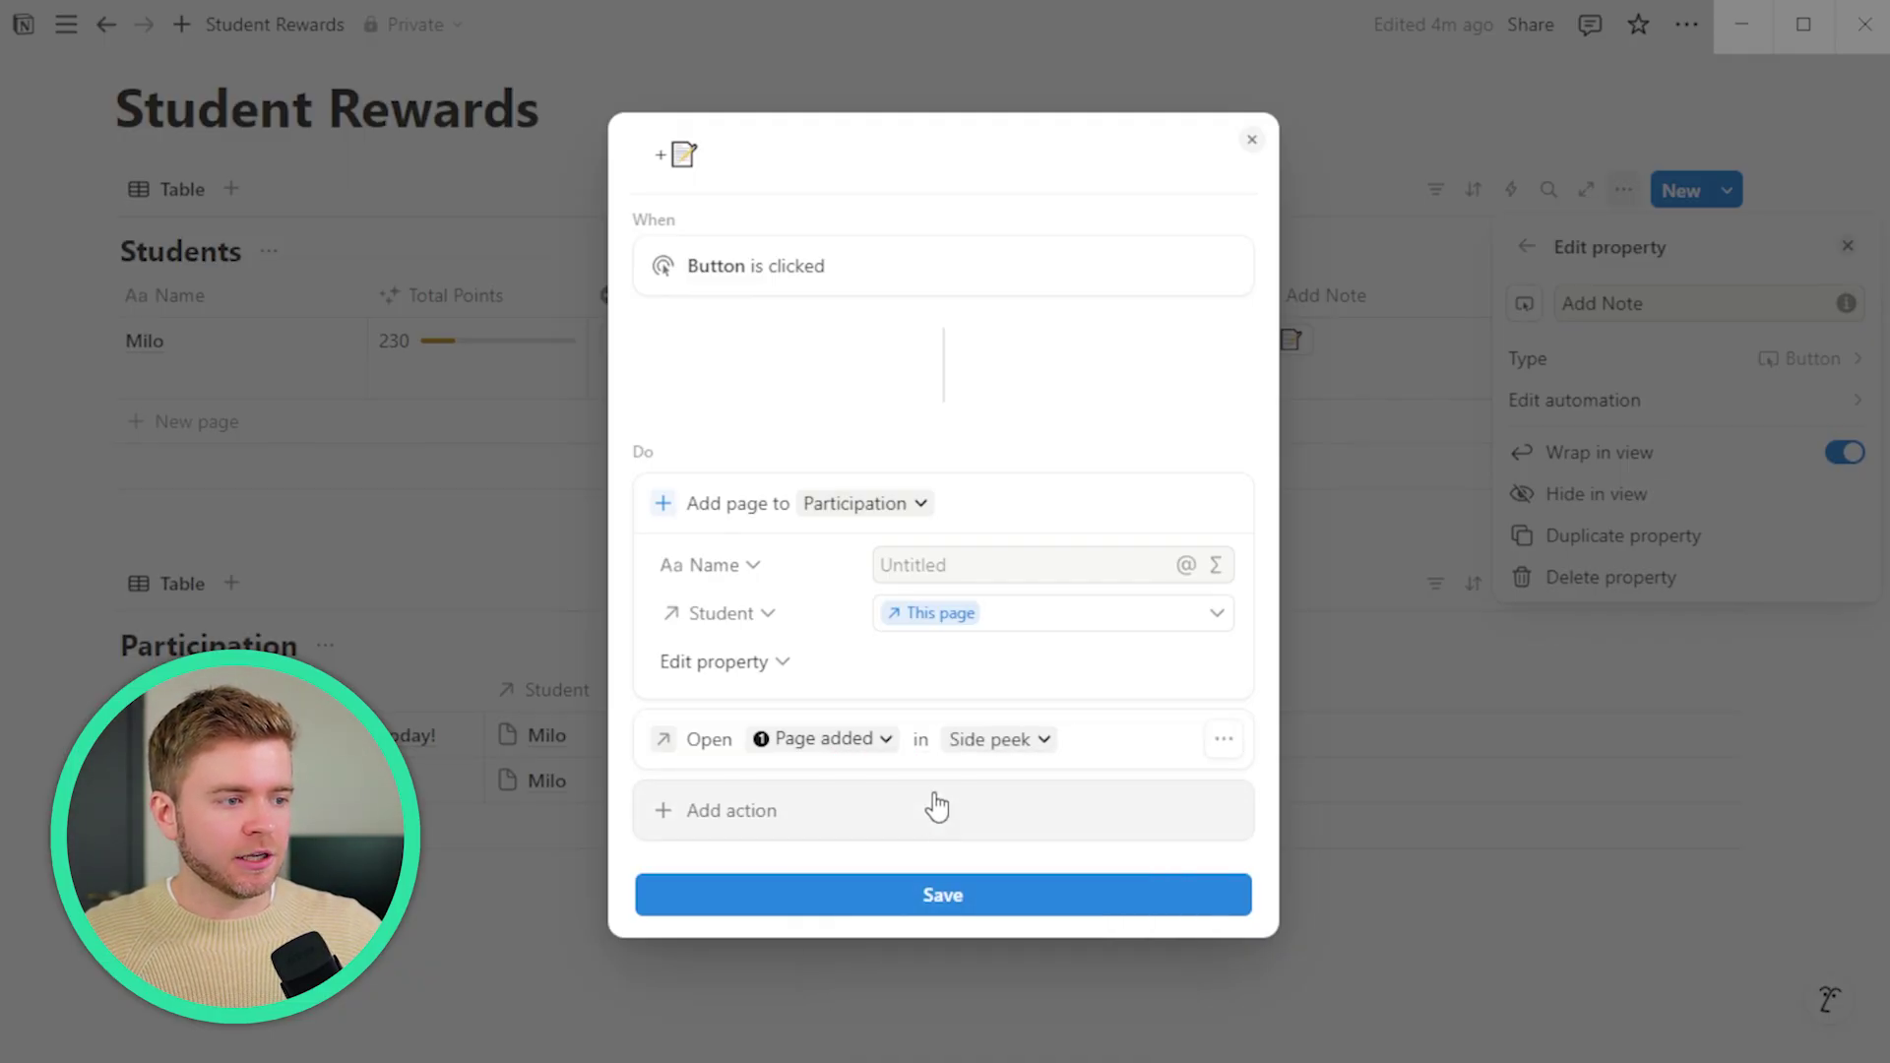
click(941, 898)
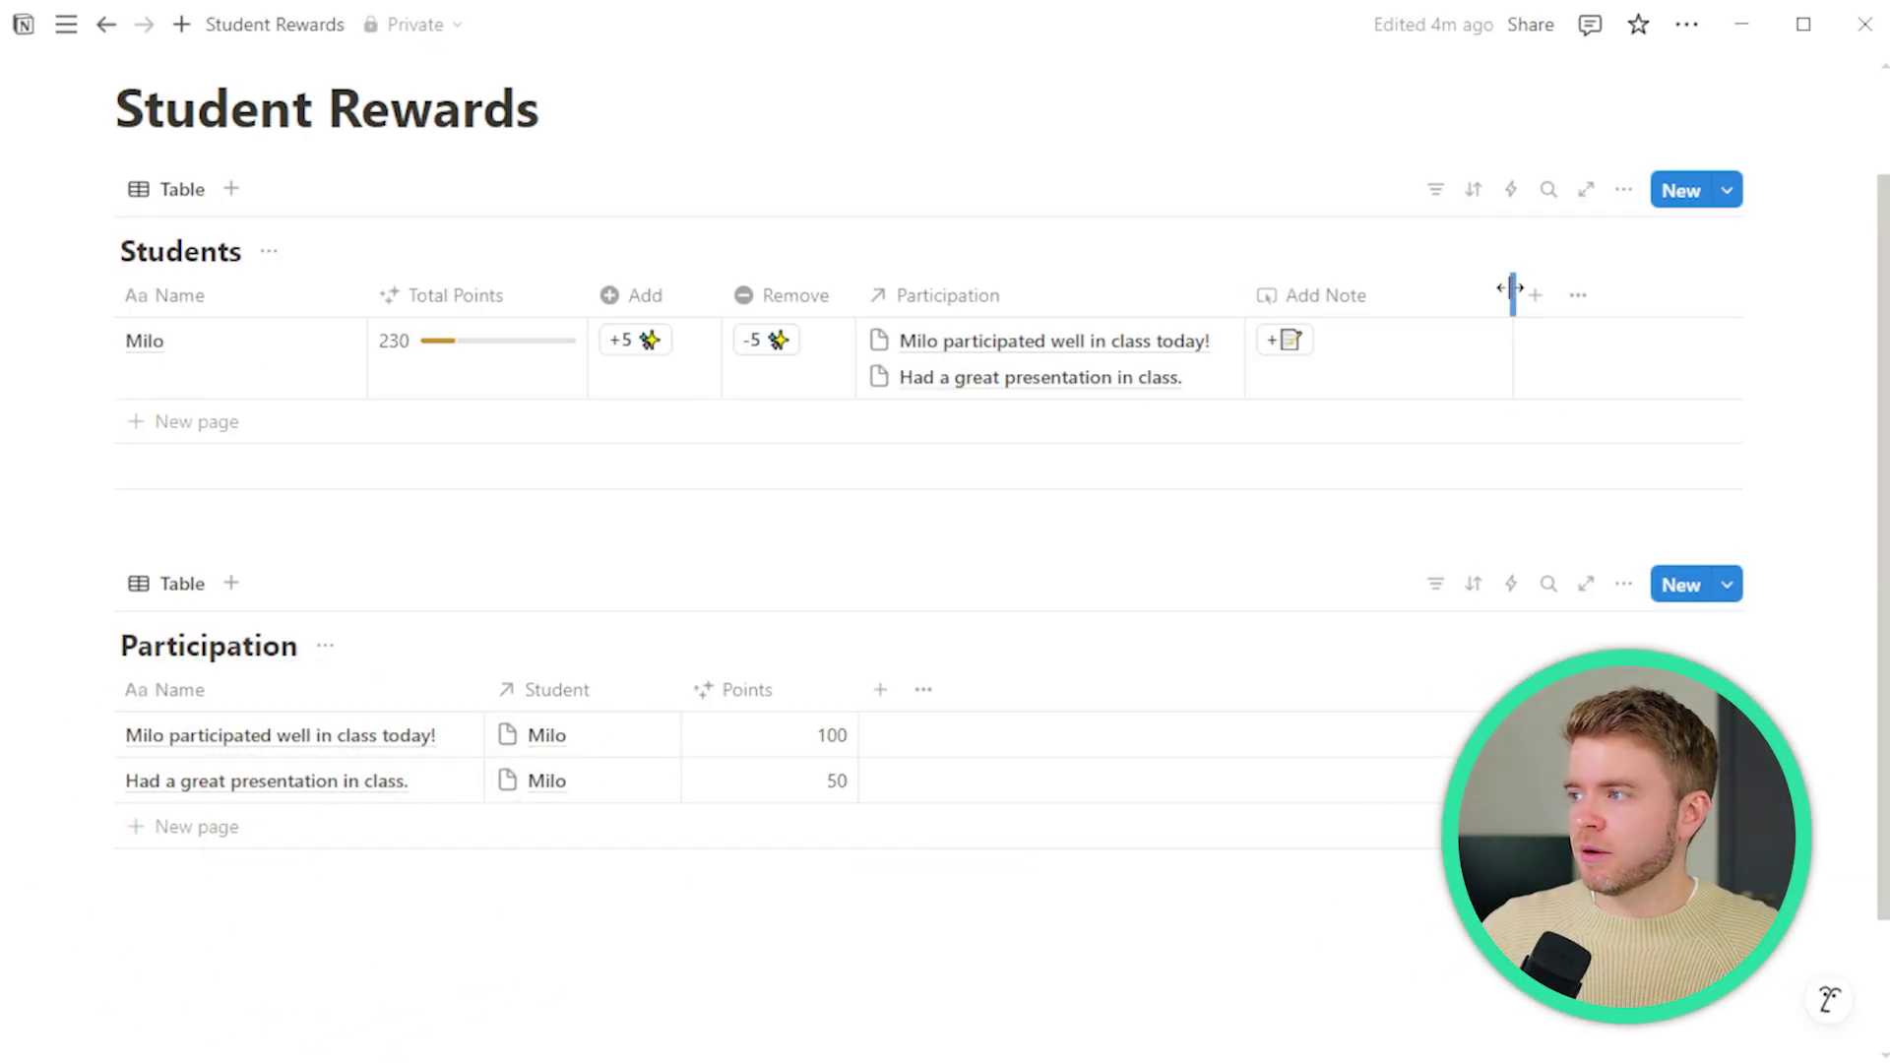
- Move the Add Note column in front of Name in the Students table and narrow it to fit its button
drag(1514, 288, 152, 320)
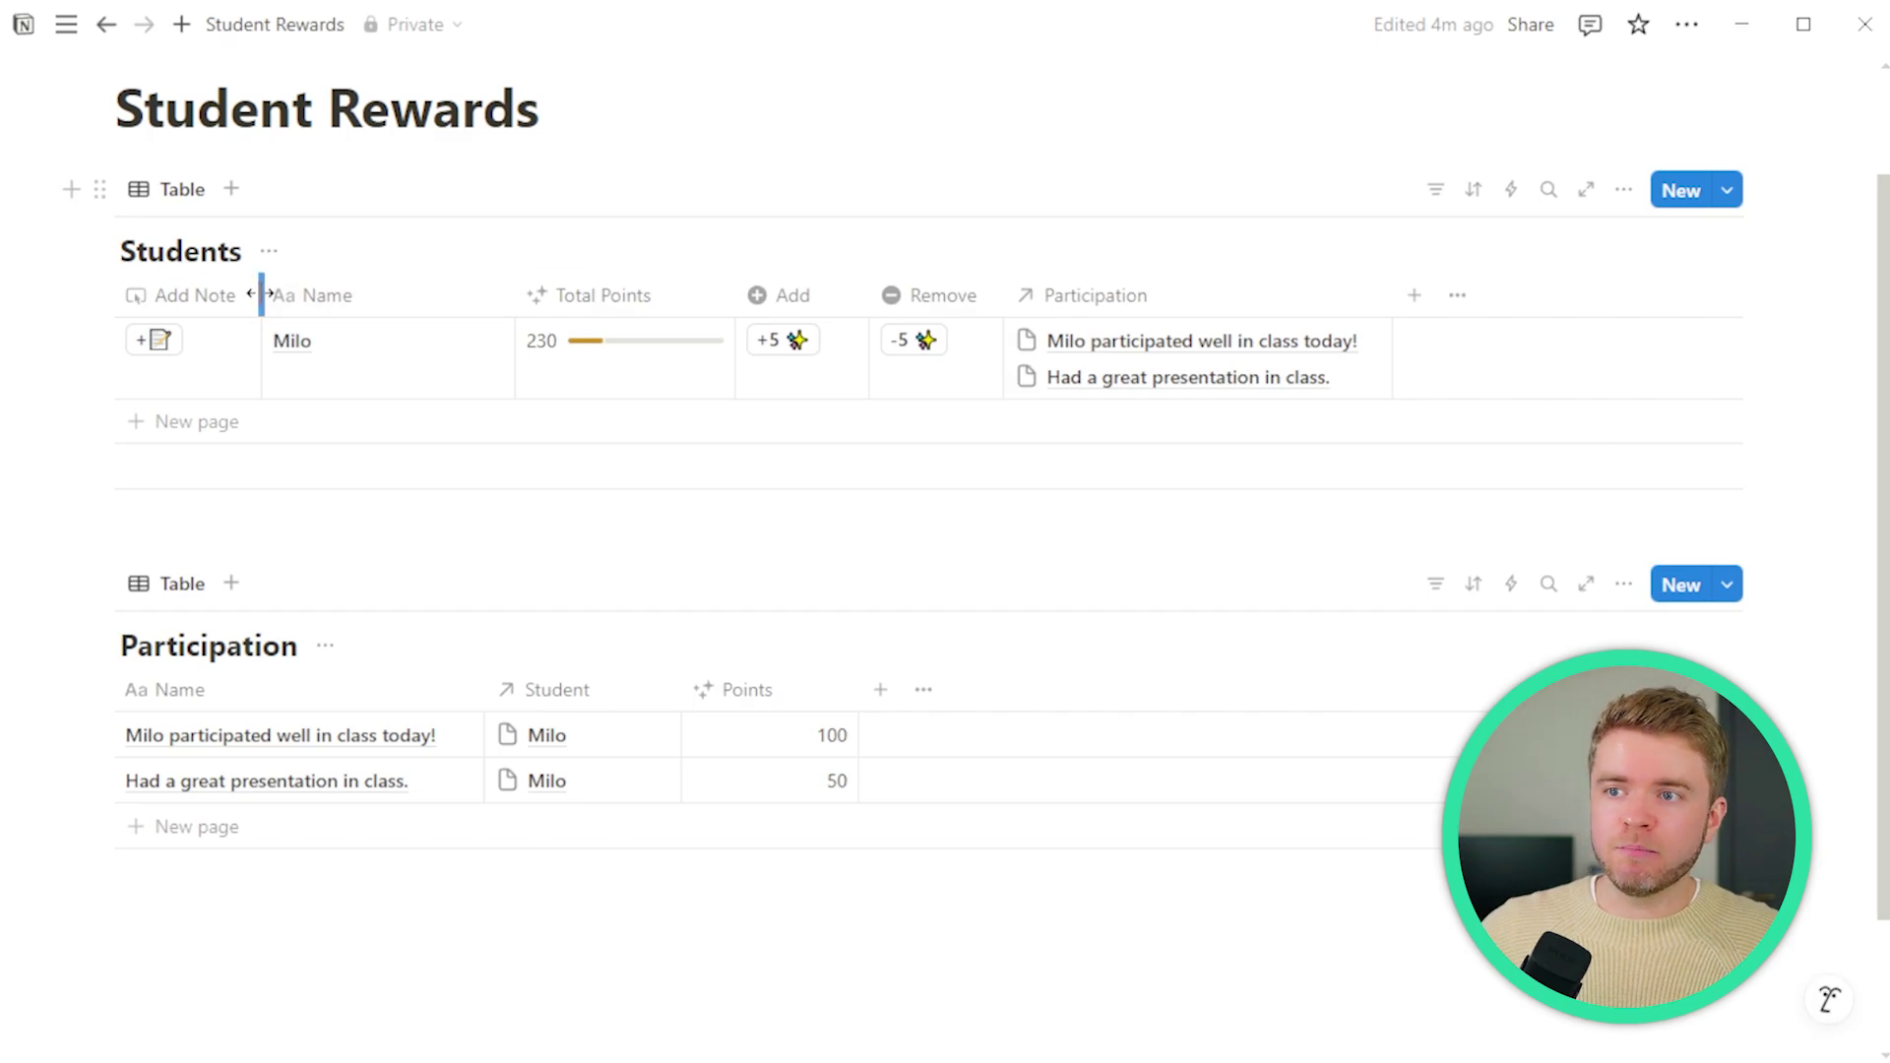
drag(260, 293, 248, 296)
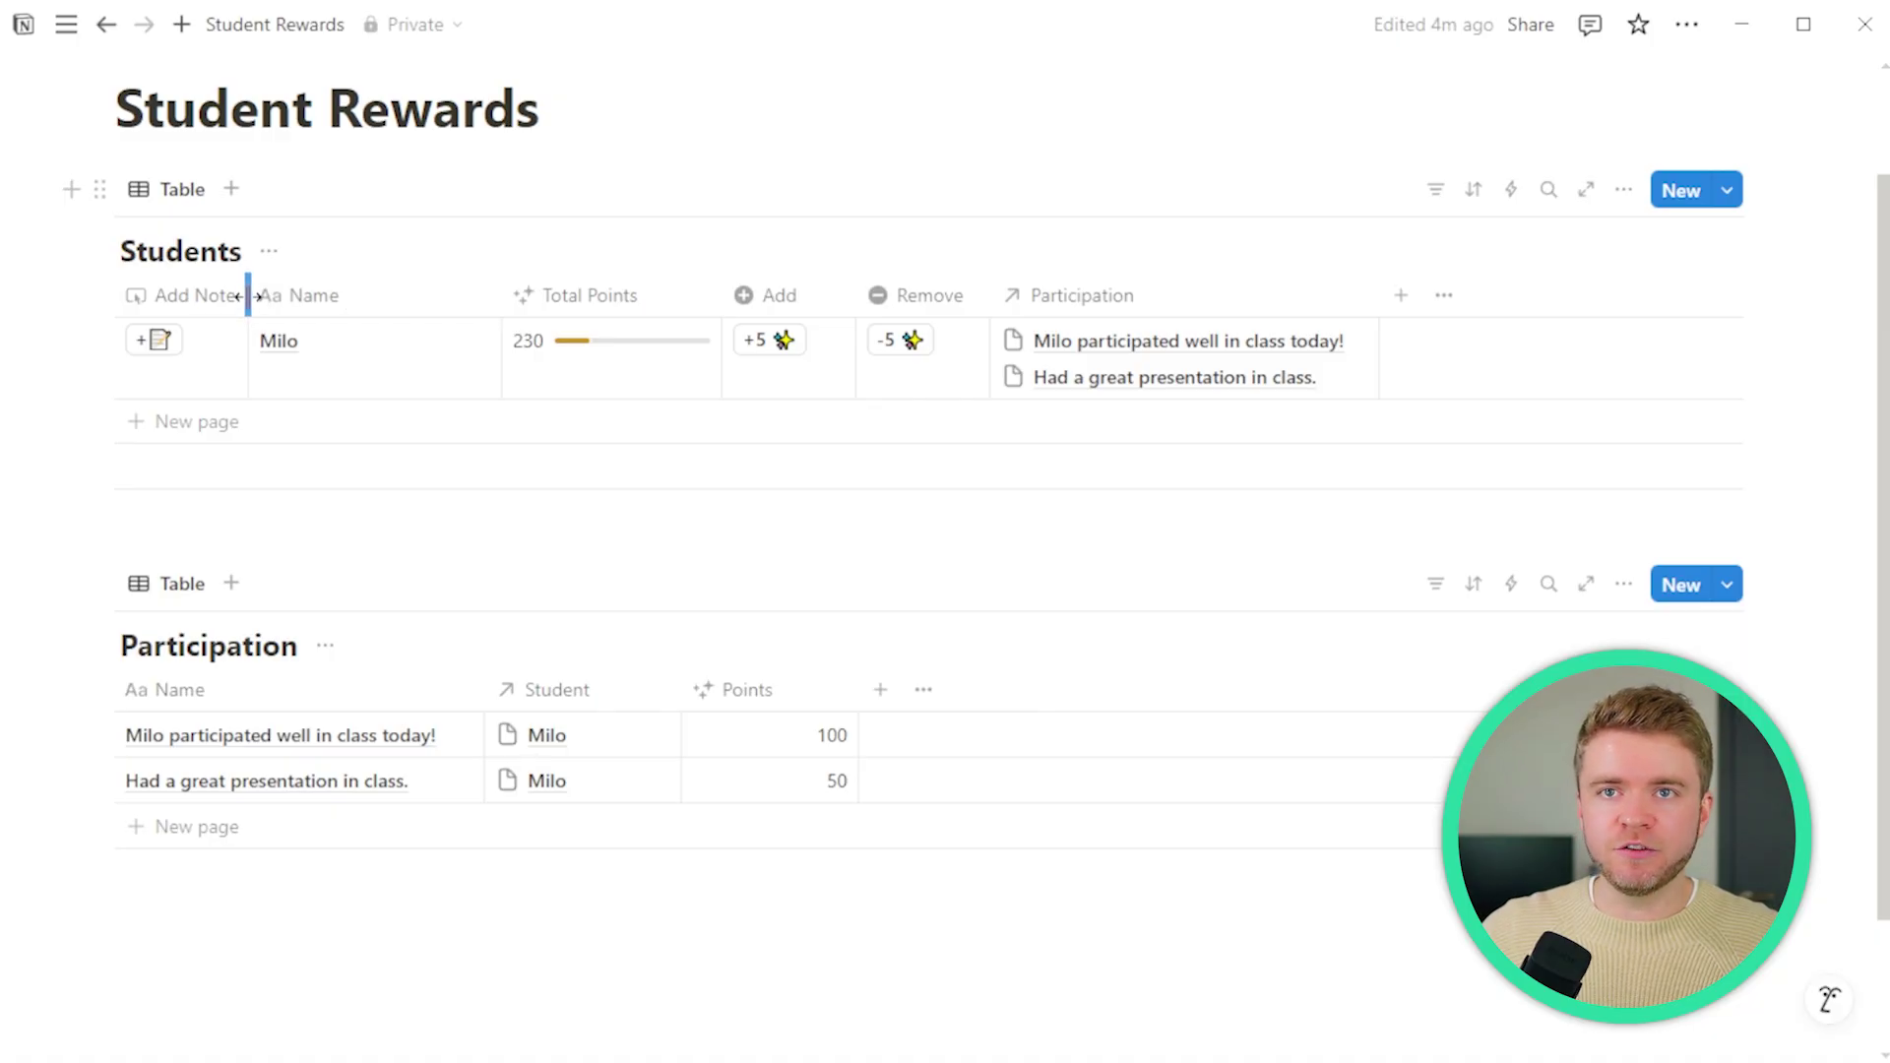
drag(248, 296, 198, 298)
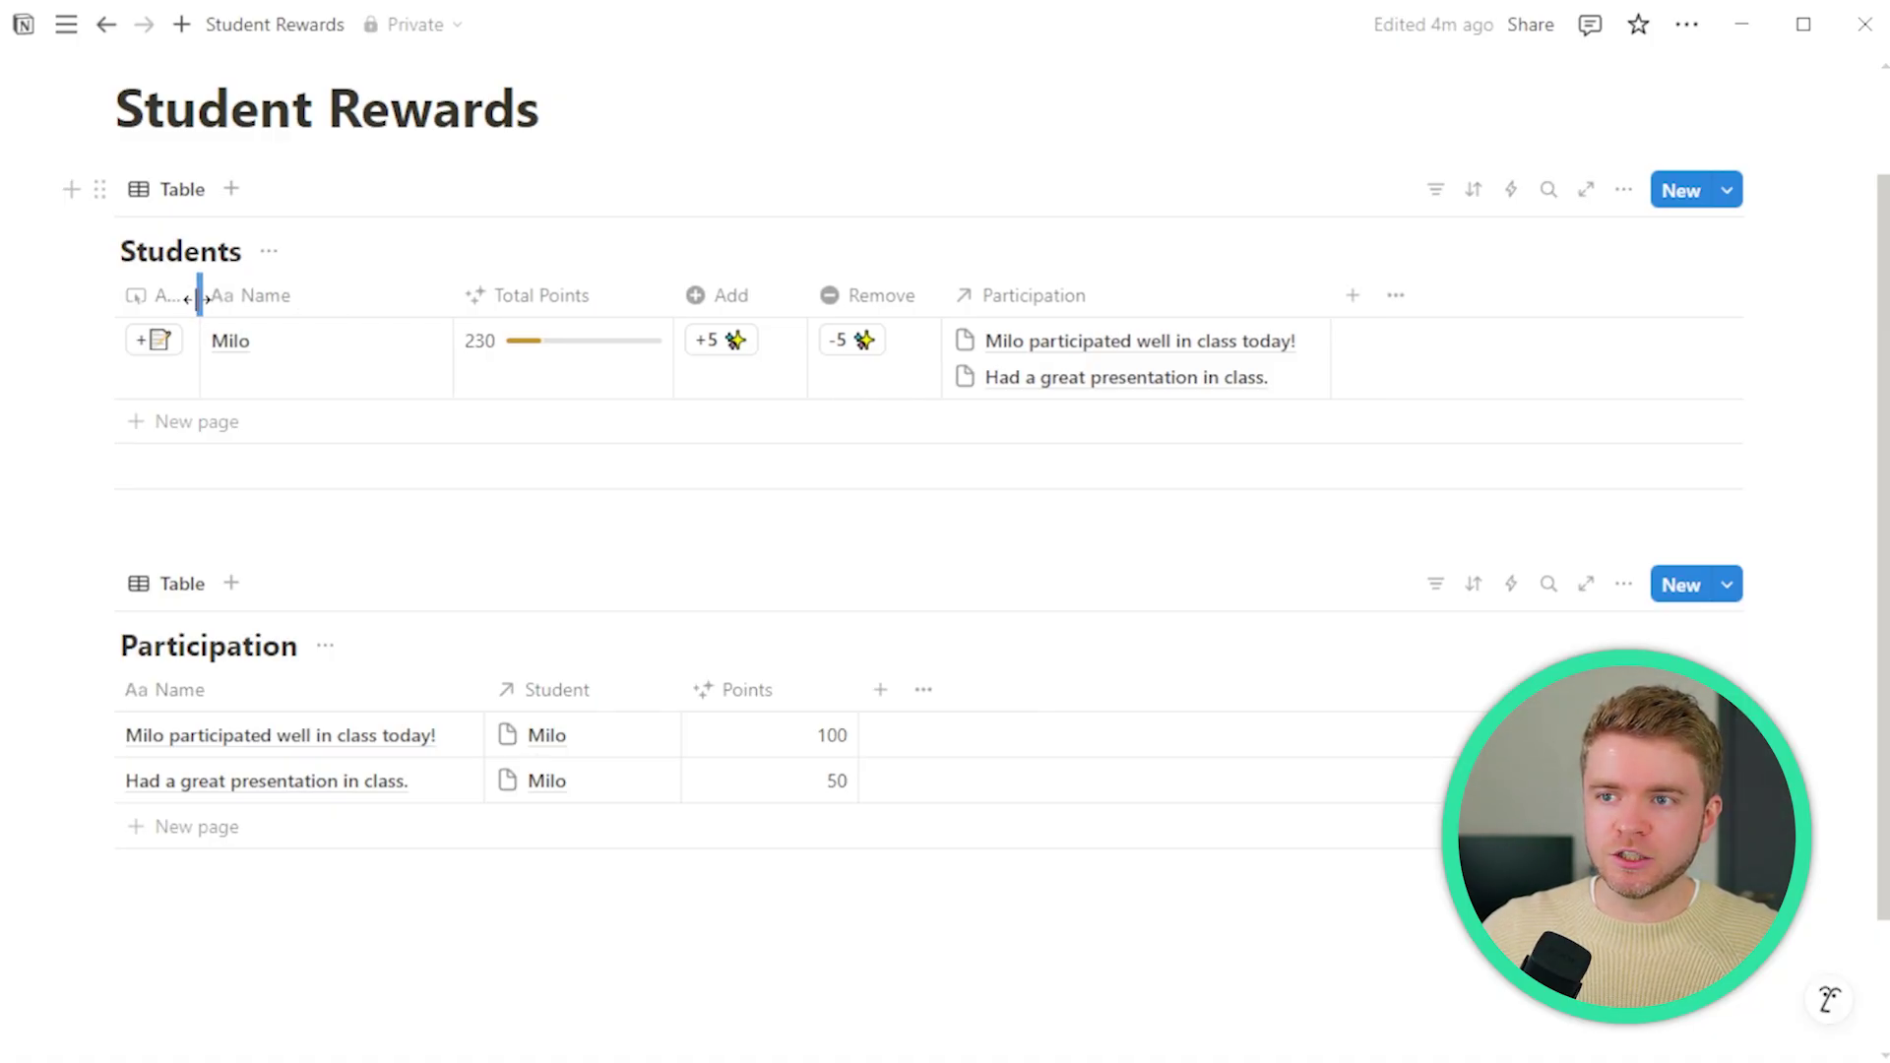
click(300, 306)
click(158, 325)
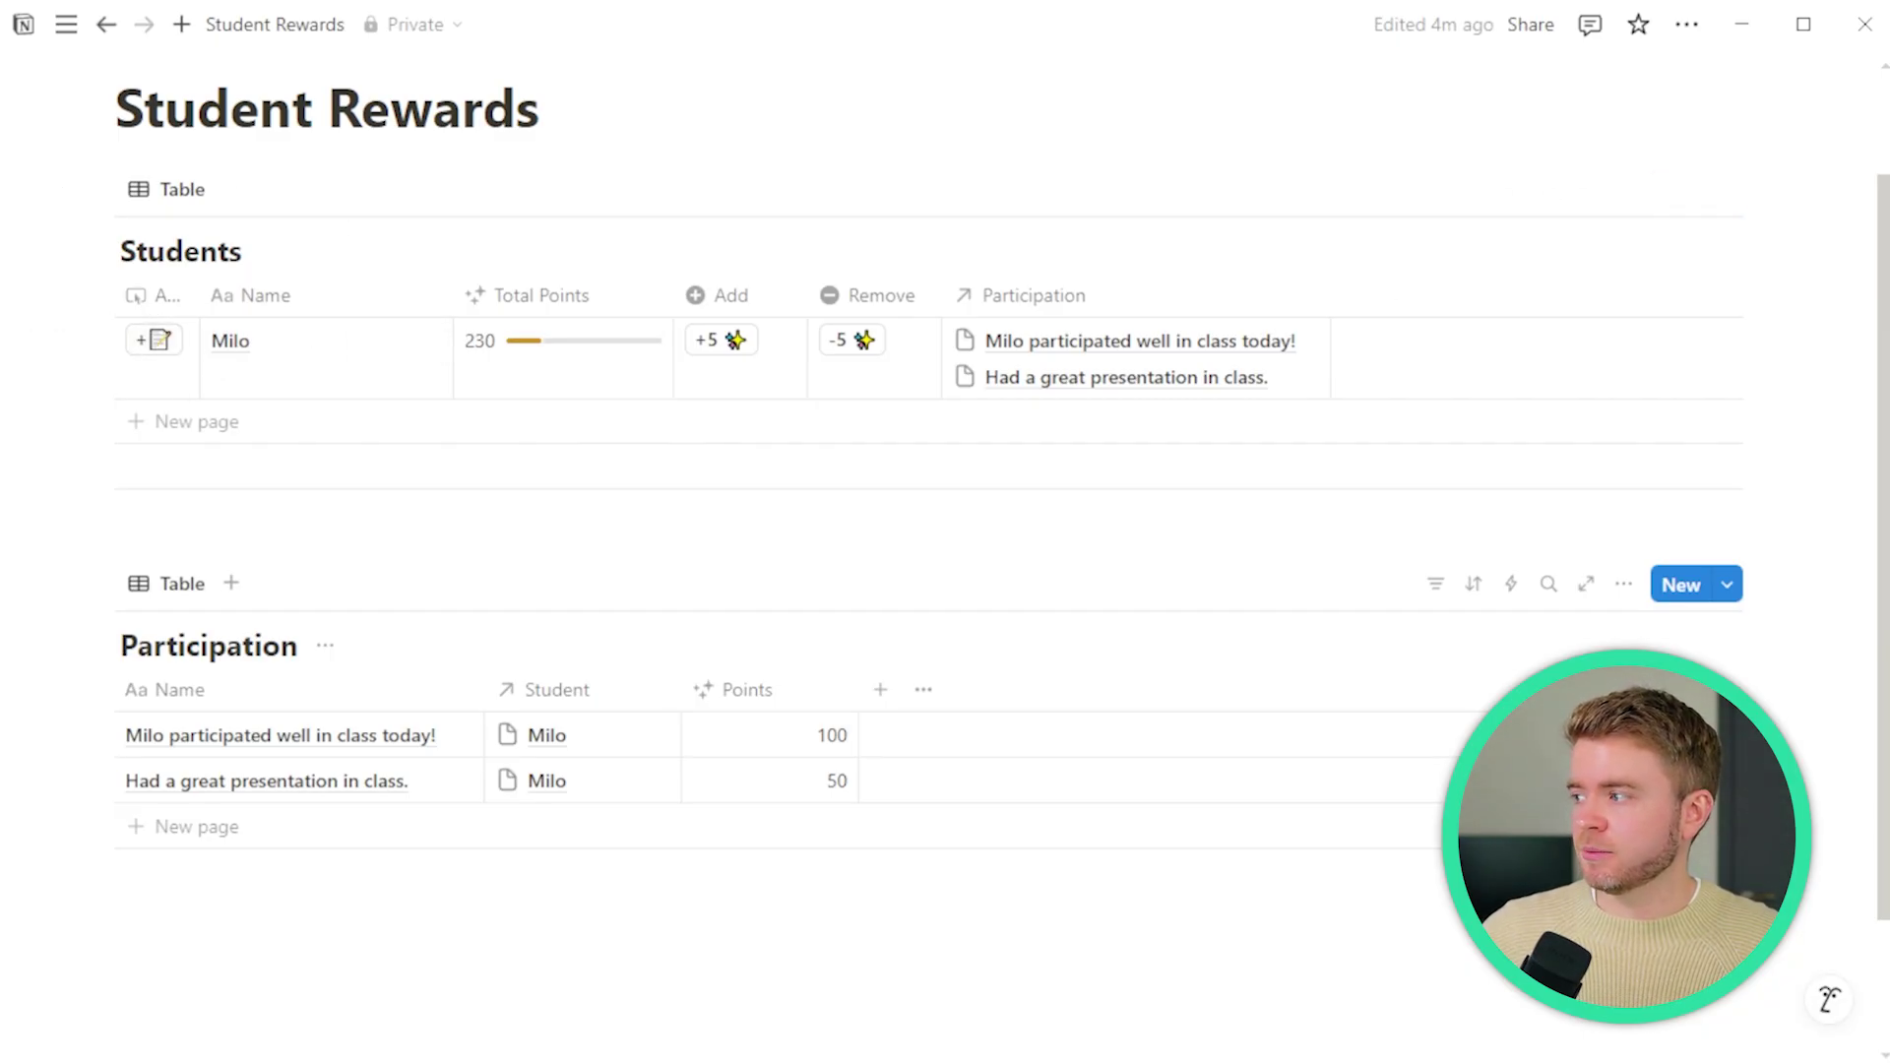
- Create a note for the student with the Add Note button, titled "Worked well in a group. Well done!" and worth 20 Points
click(157, 342)
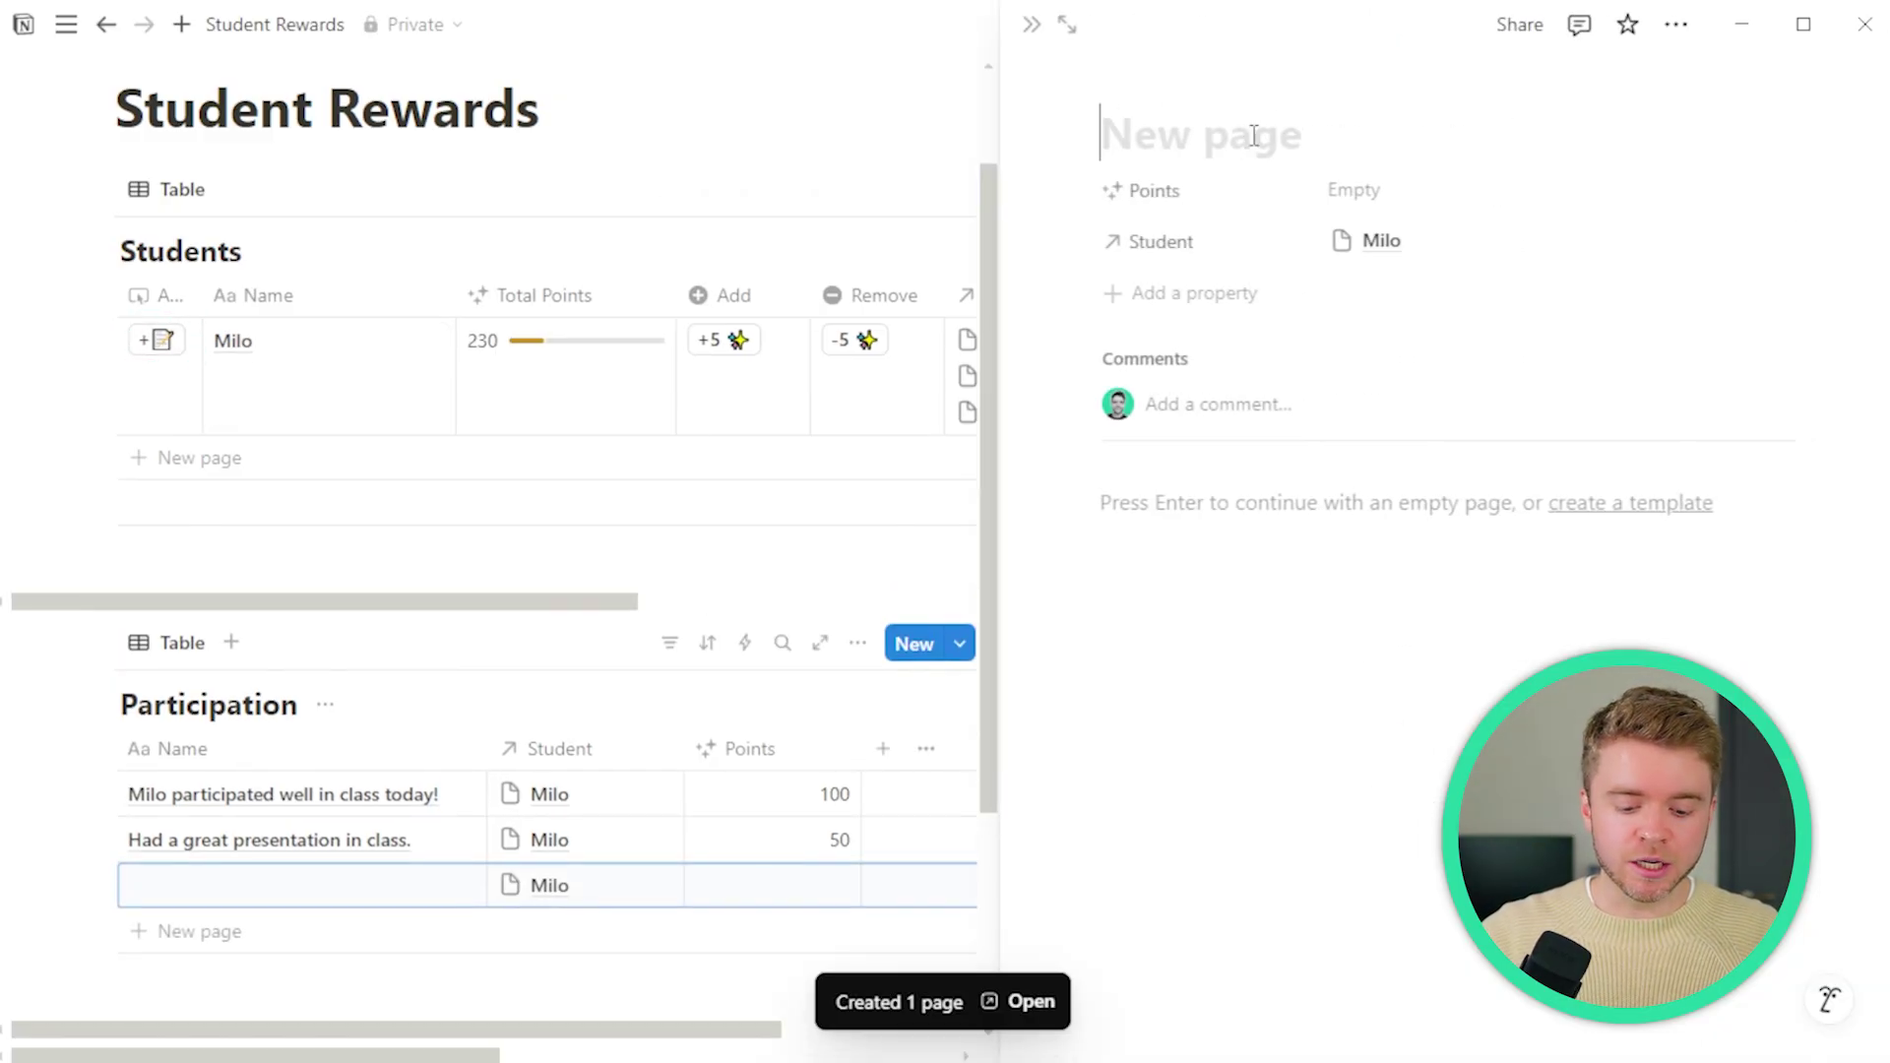
text(Worked well in )
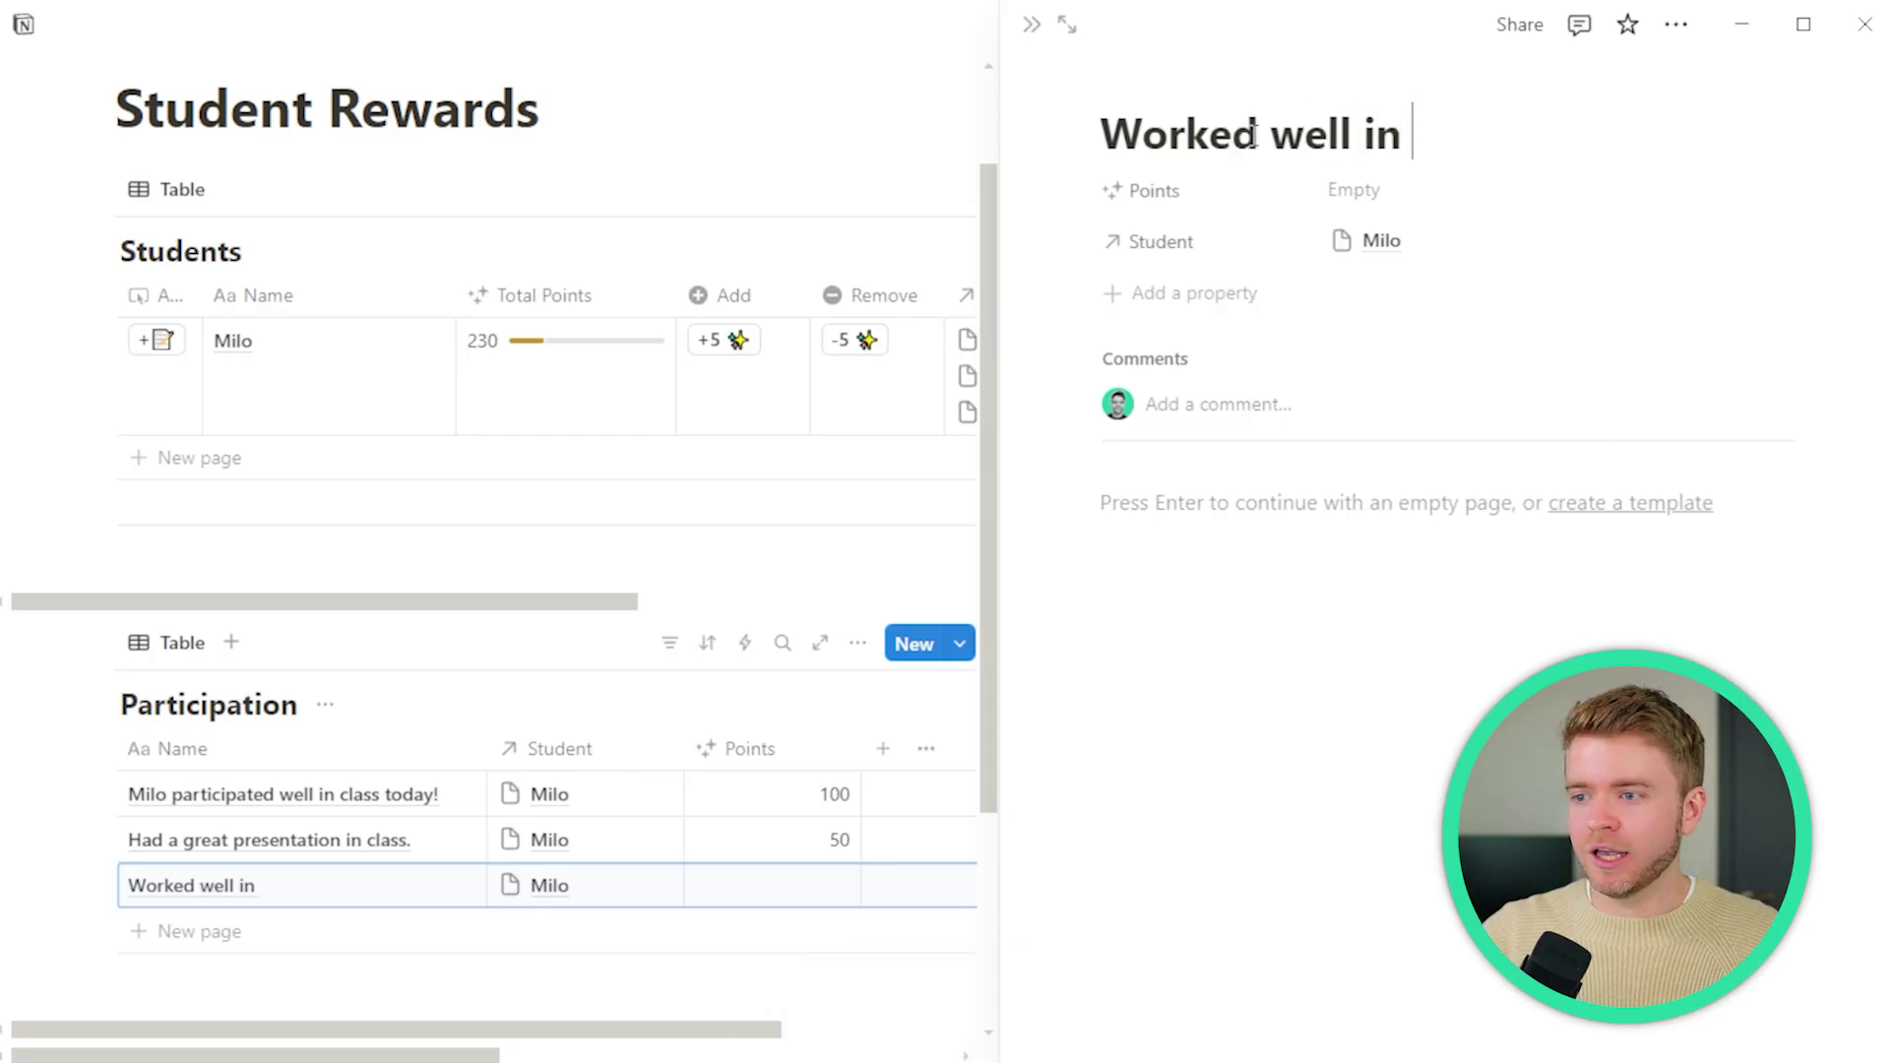
text(a group. Well done!)
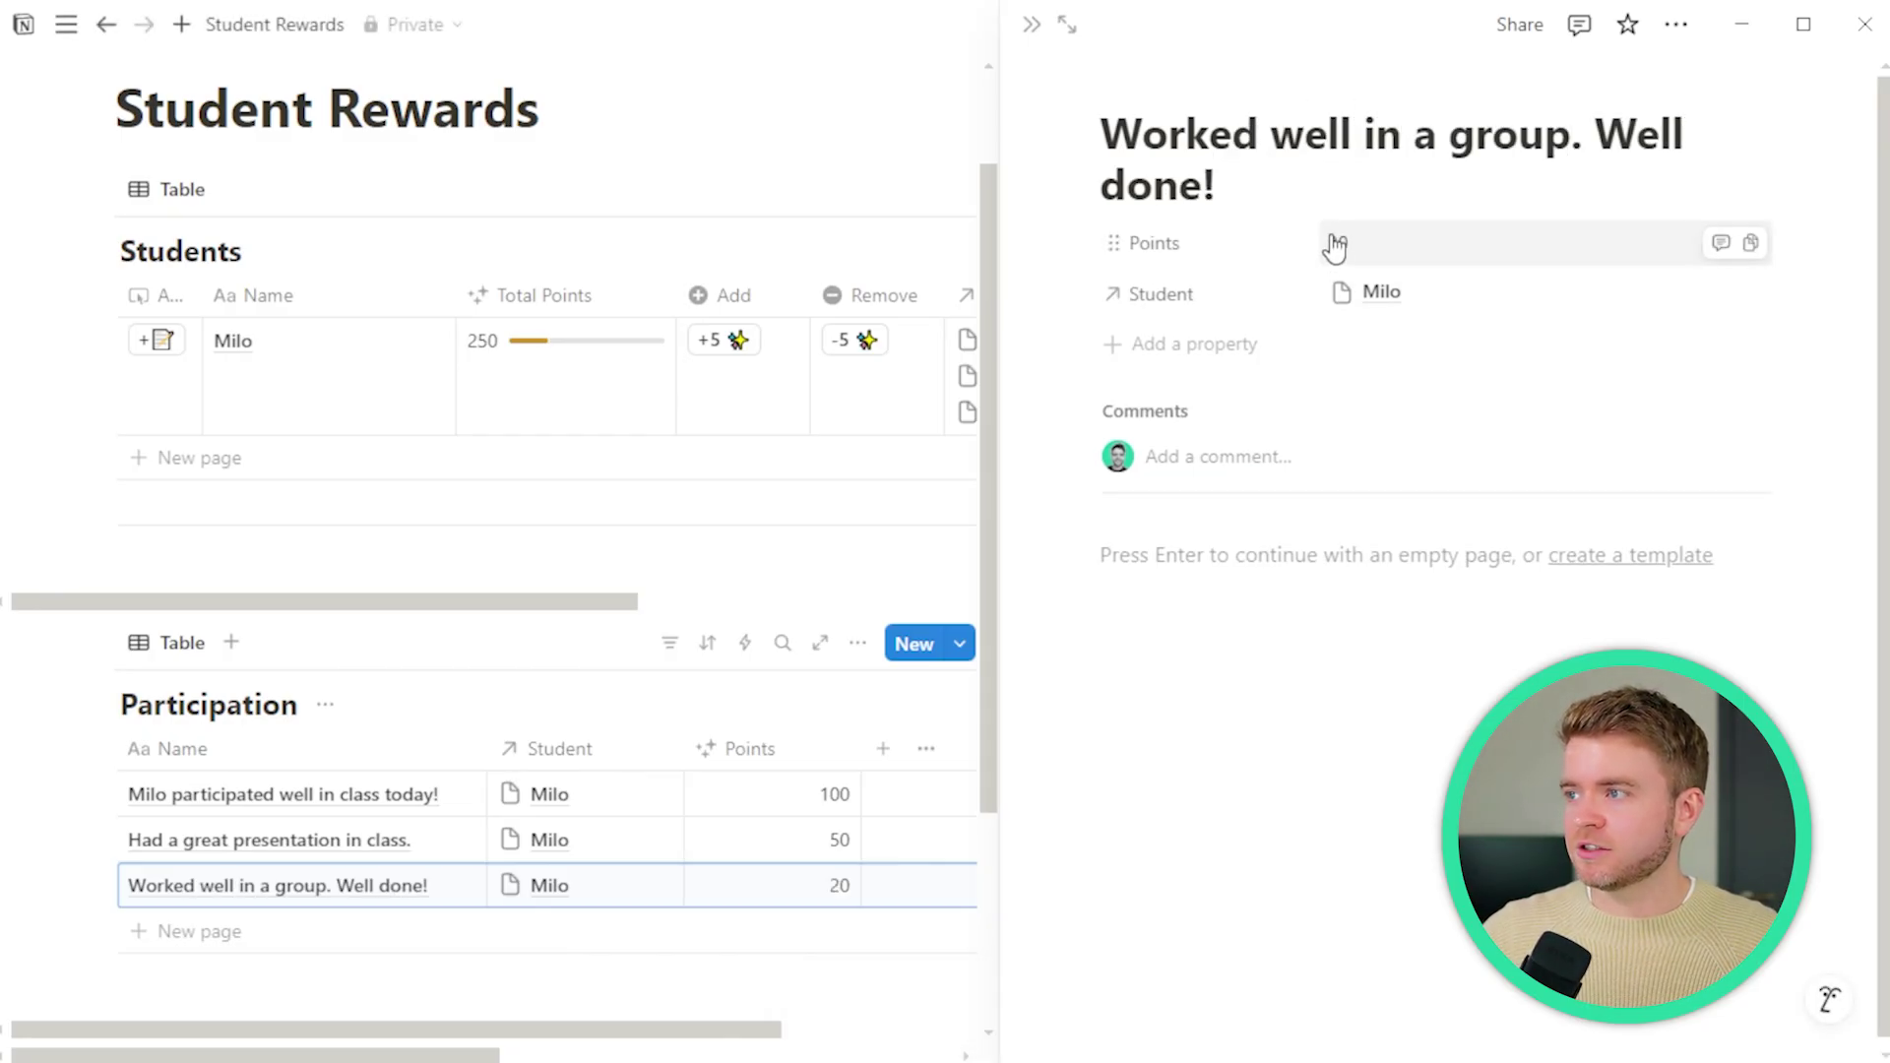
key(Escape)
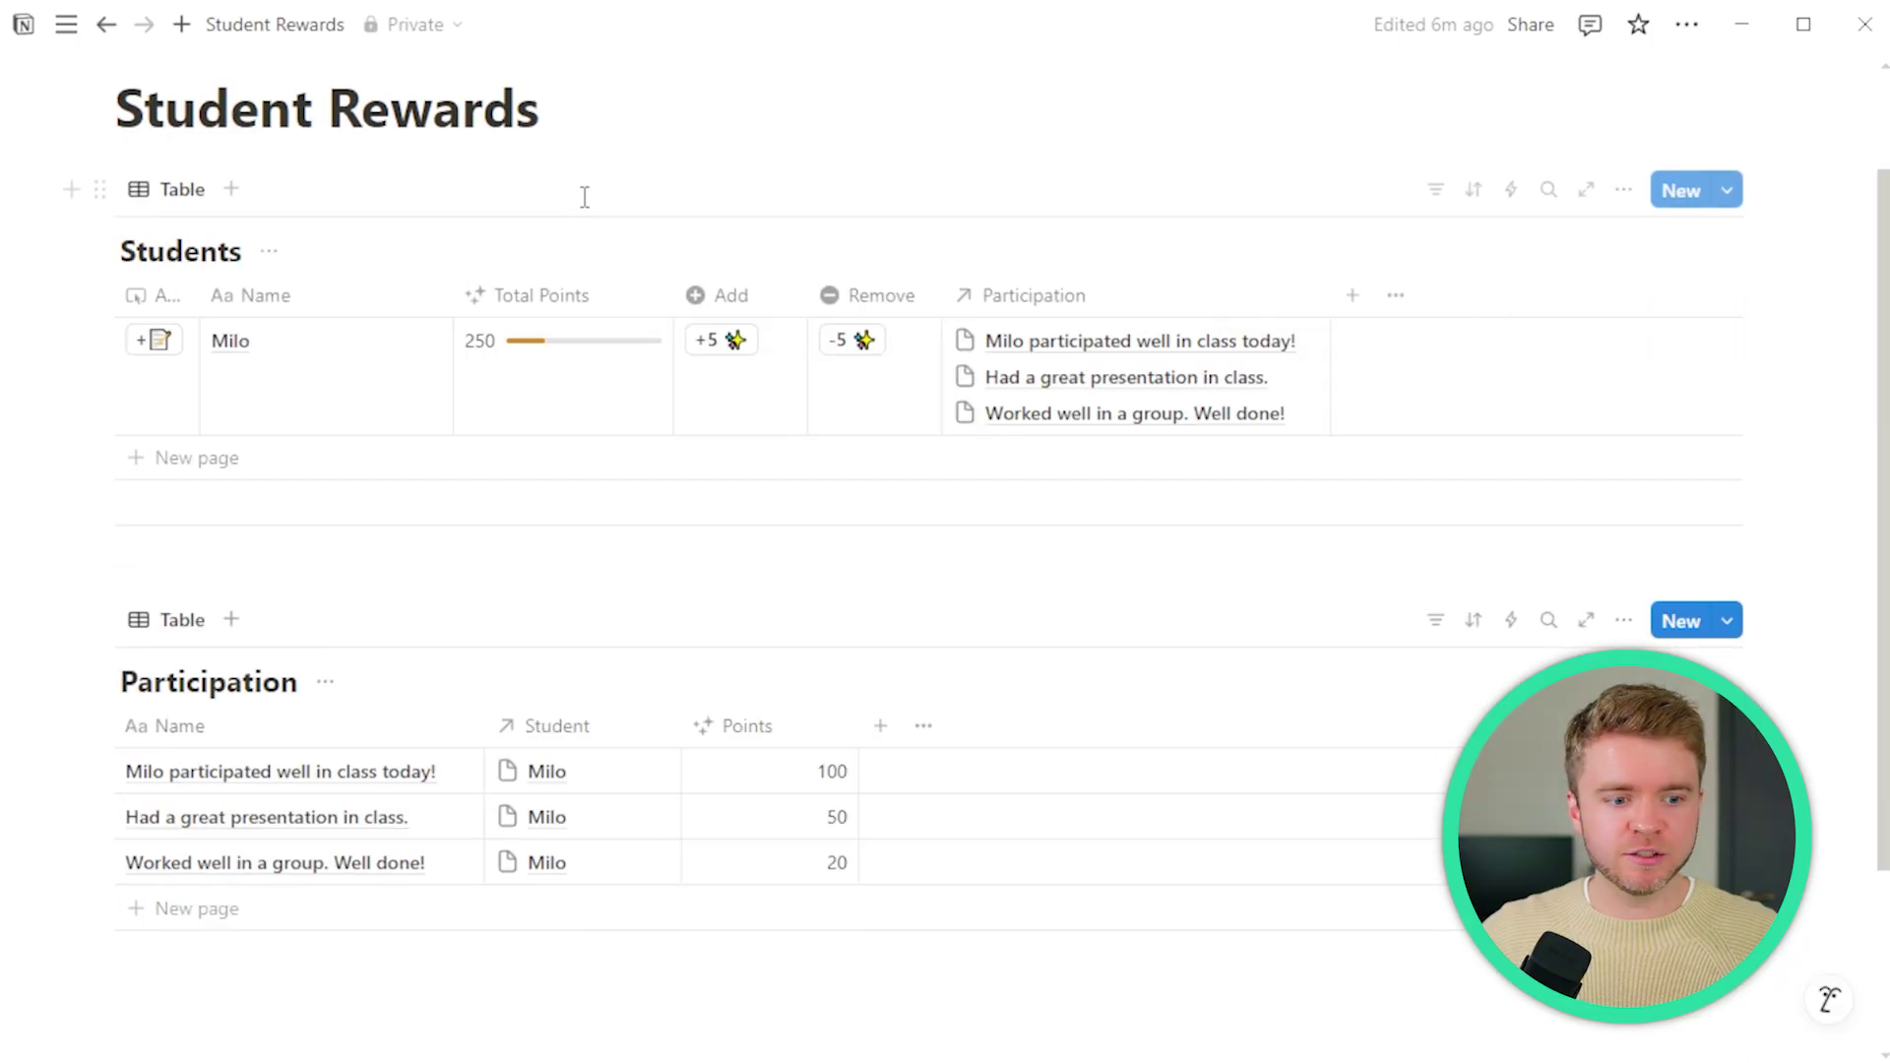
- Add a "Students" heading with a divider above the Students table, and hide that database's own title
scroll(531, 167, up, 2)
click(550, 240)
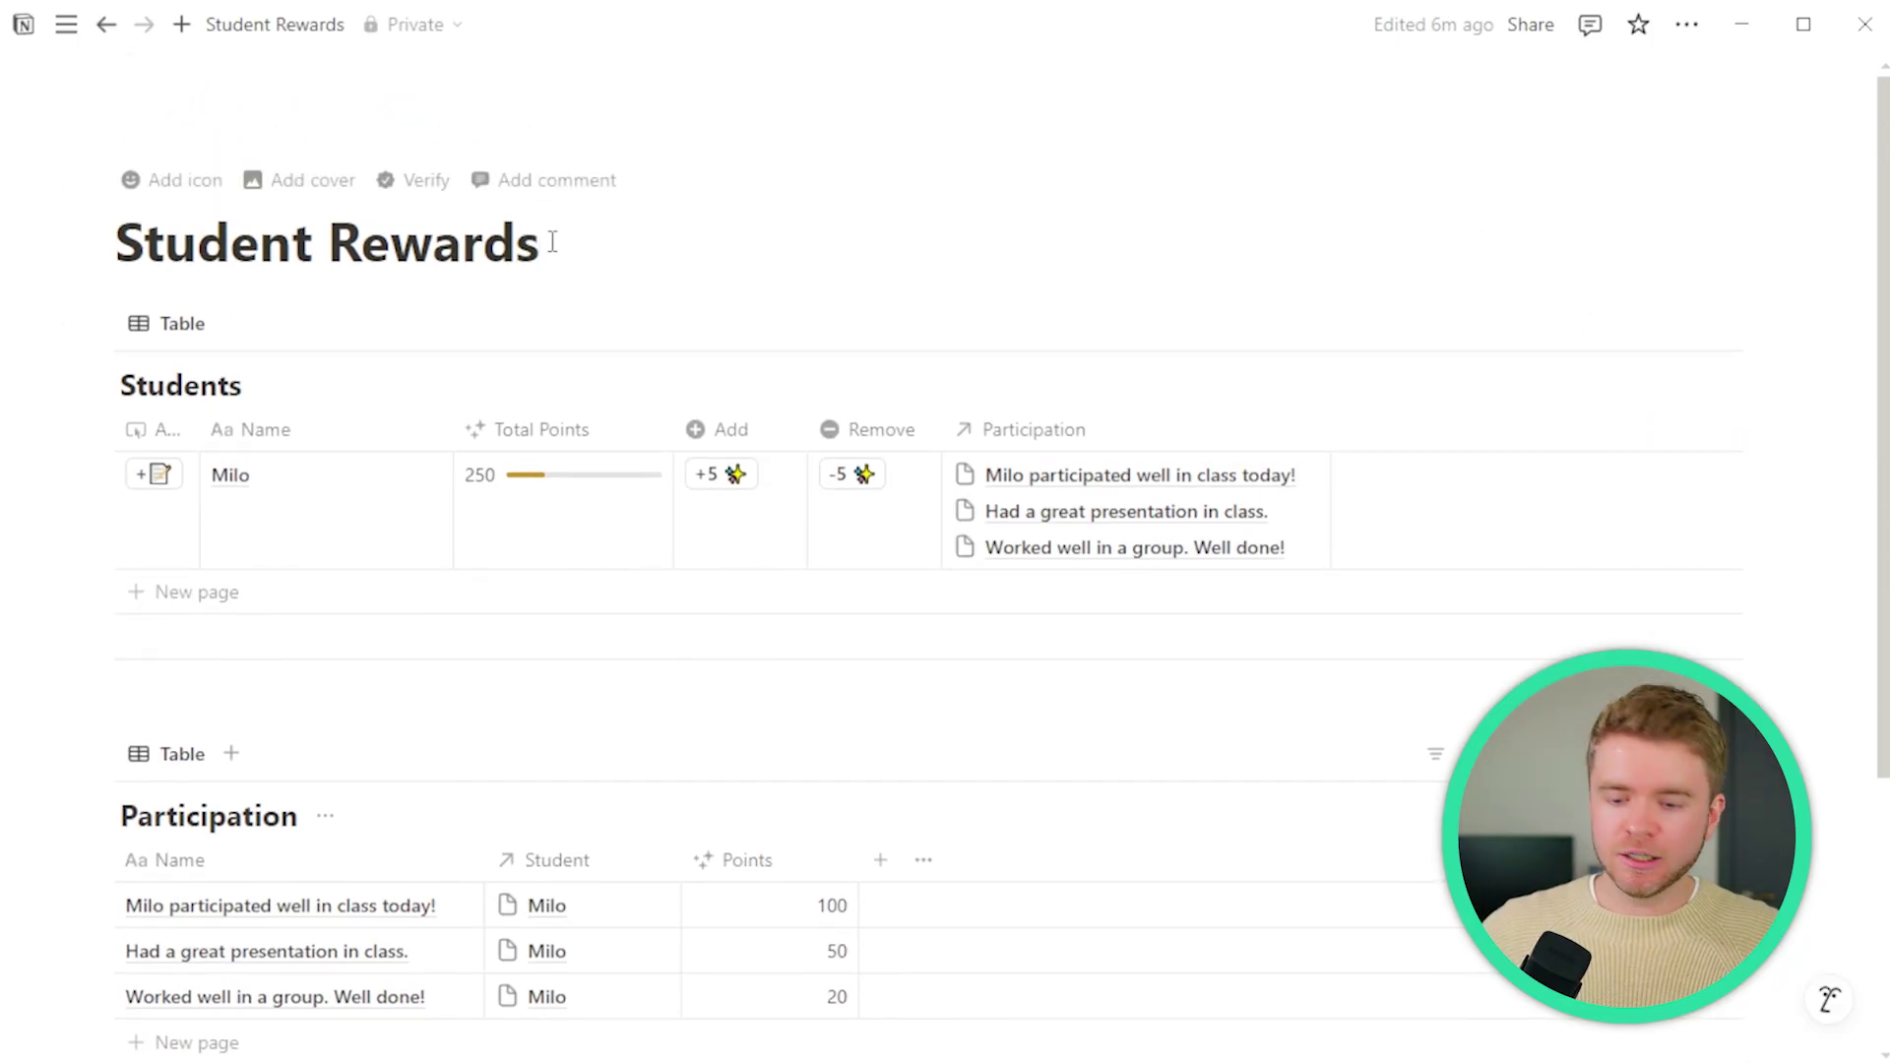
key(Return)
text(## St)
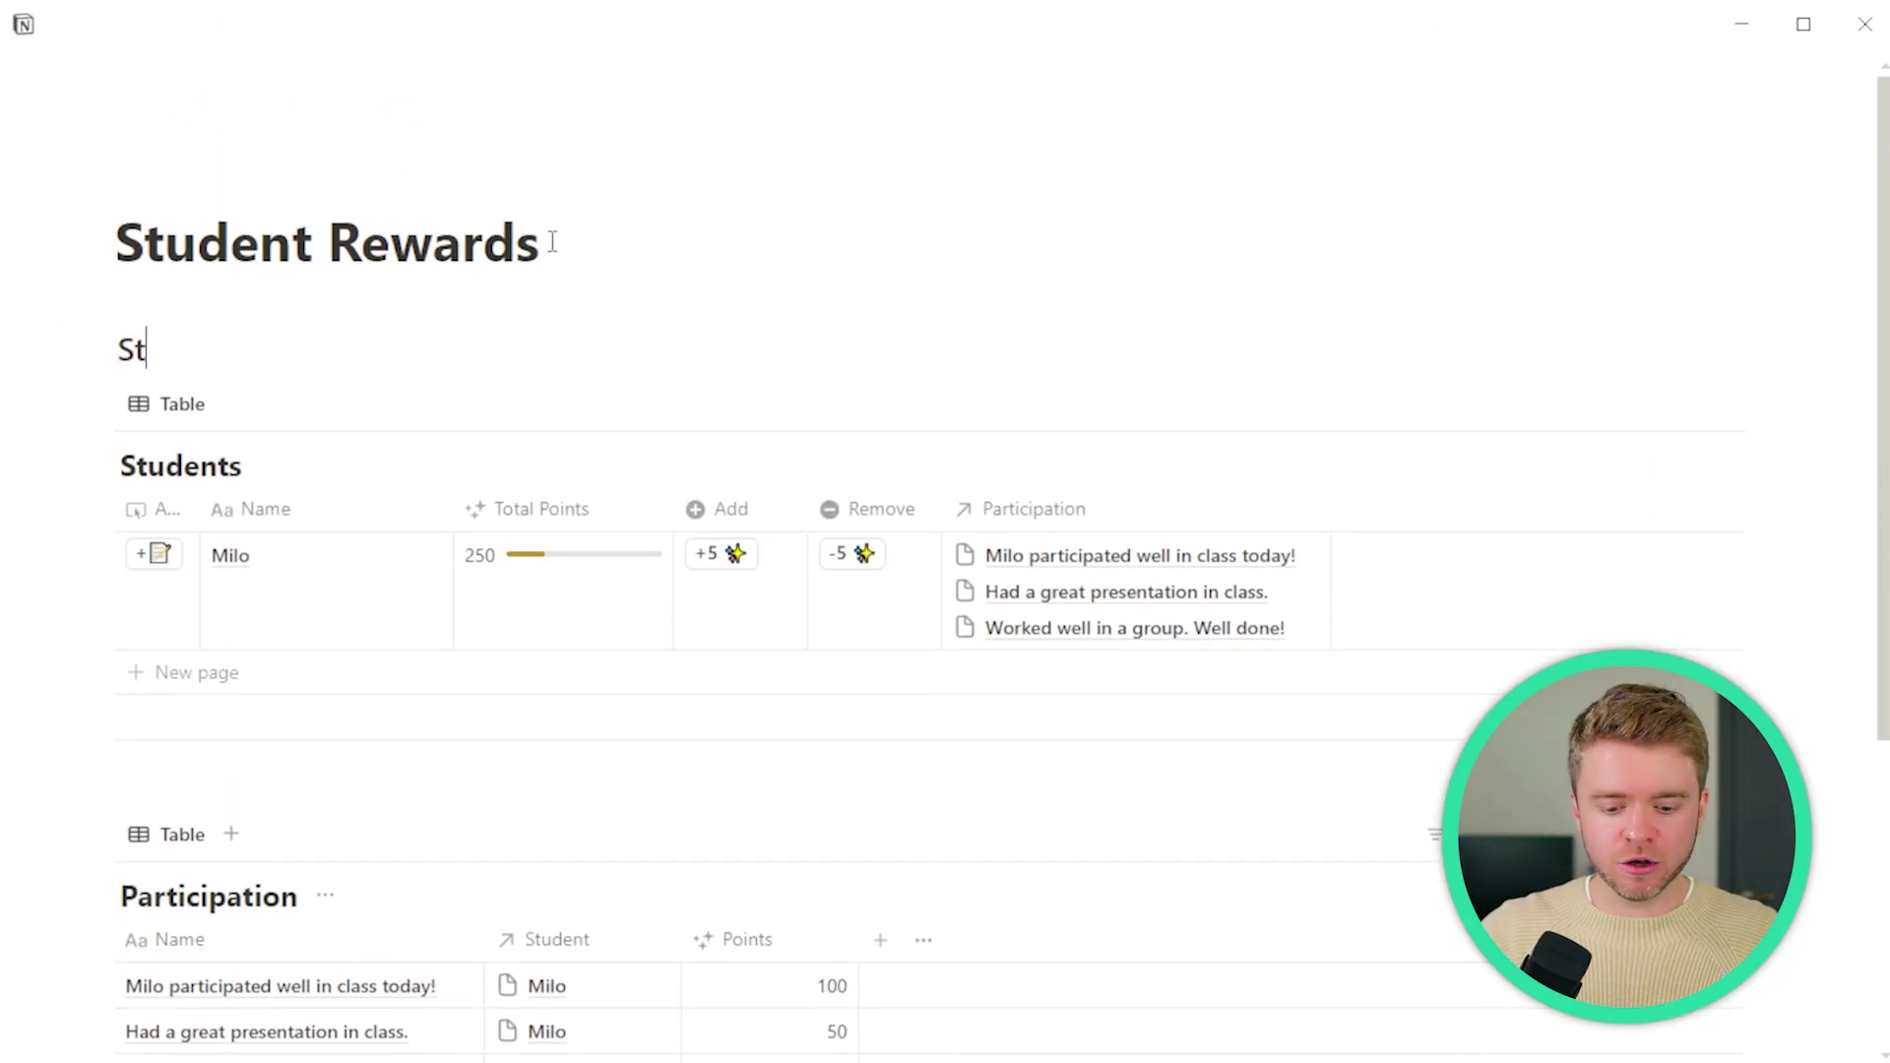
text(udents)
key(Return)
key(BackSpace)
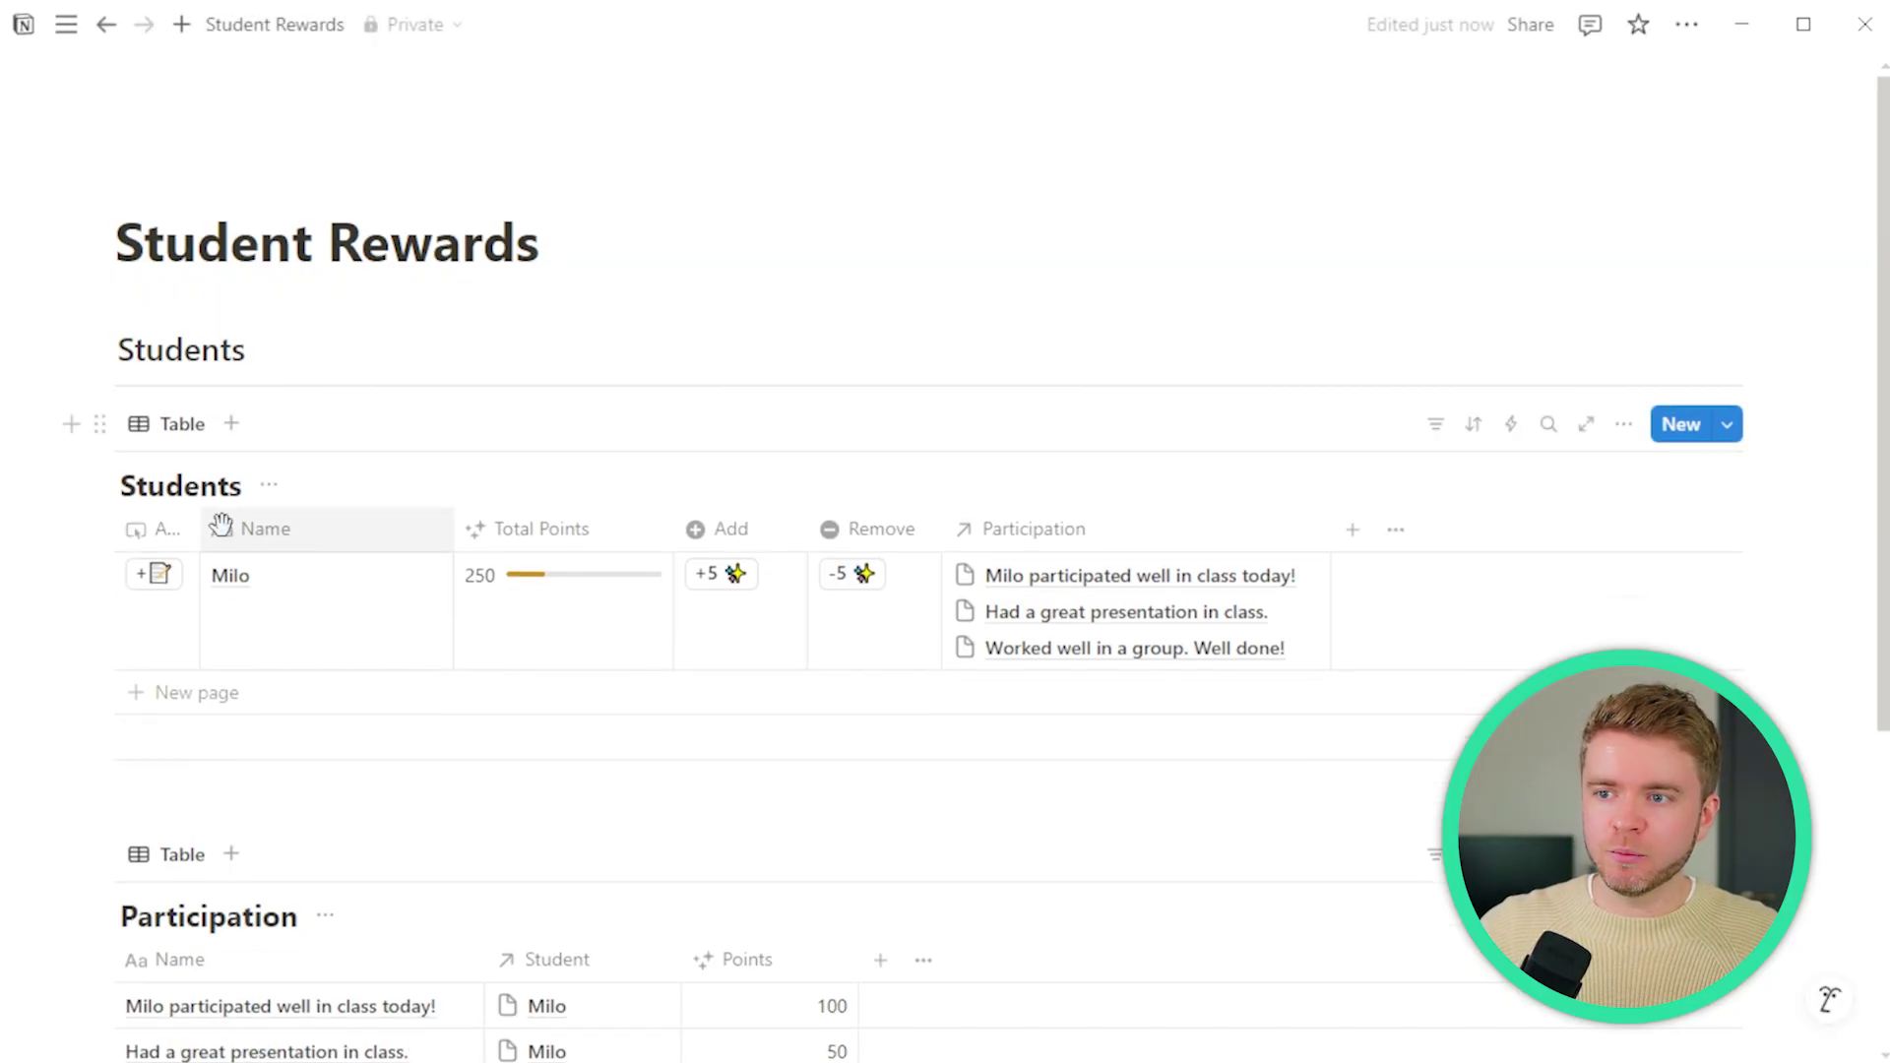
click(273, 488)
click(370, 633)
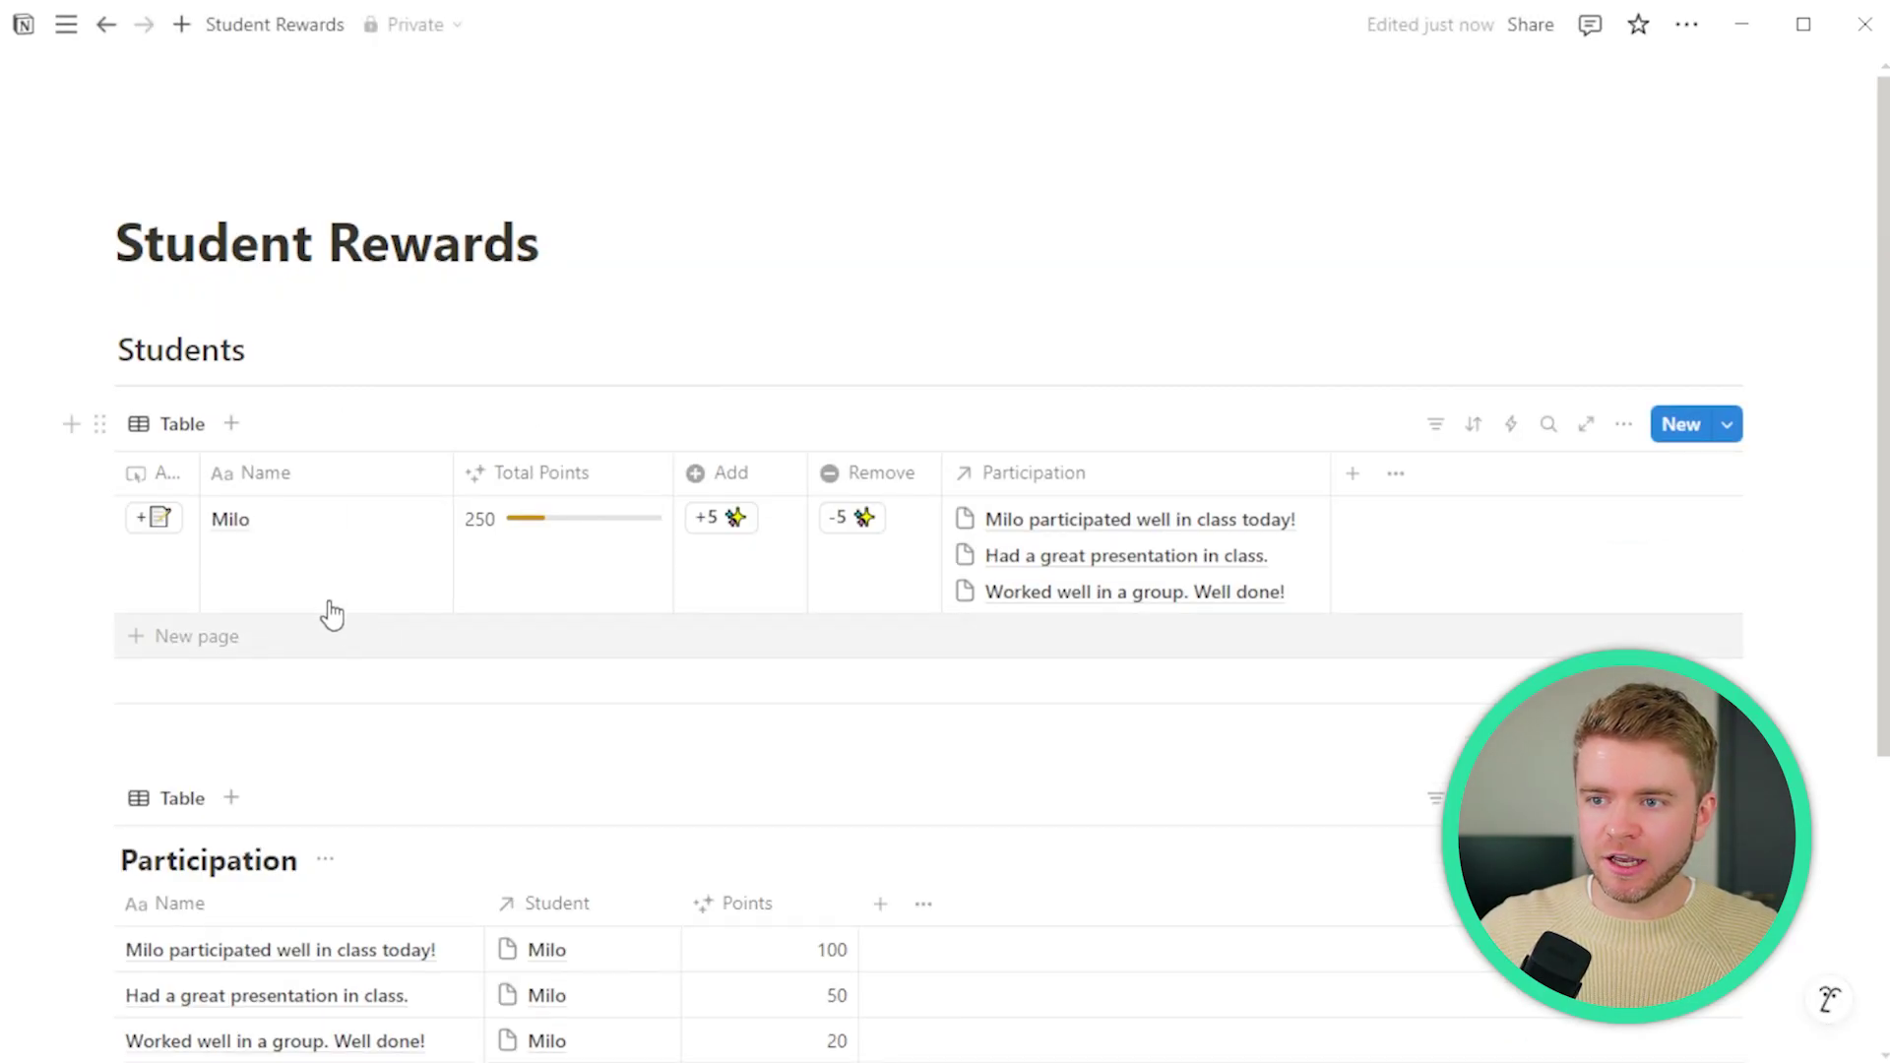
- Add a "Participation" heading with a divider above the Participation table, and hide that database's own title
scroll(54, 243, down, 2)
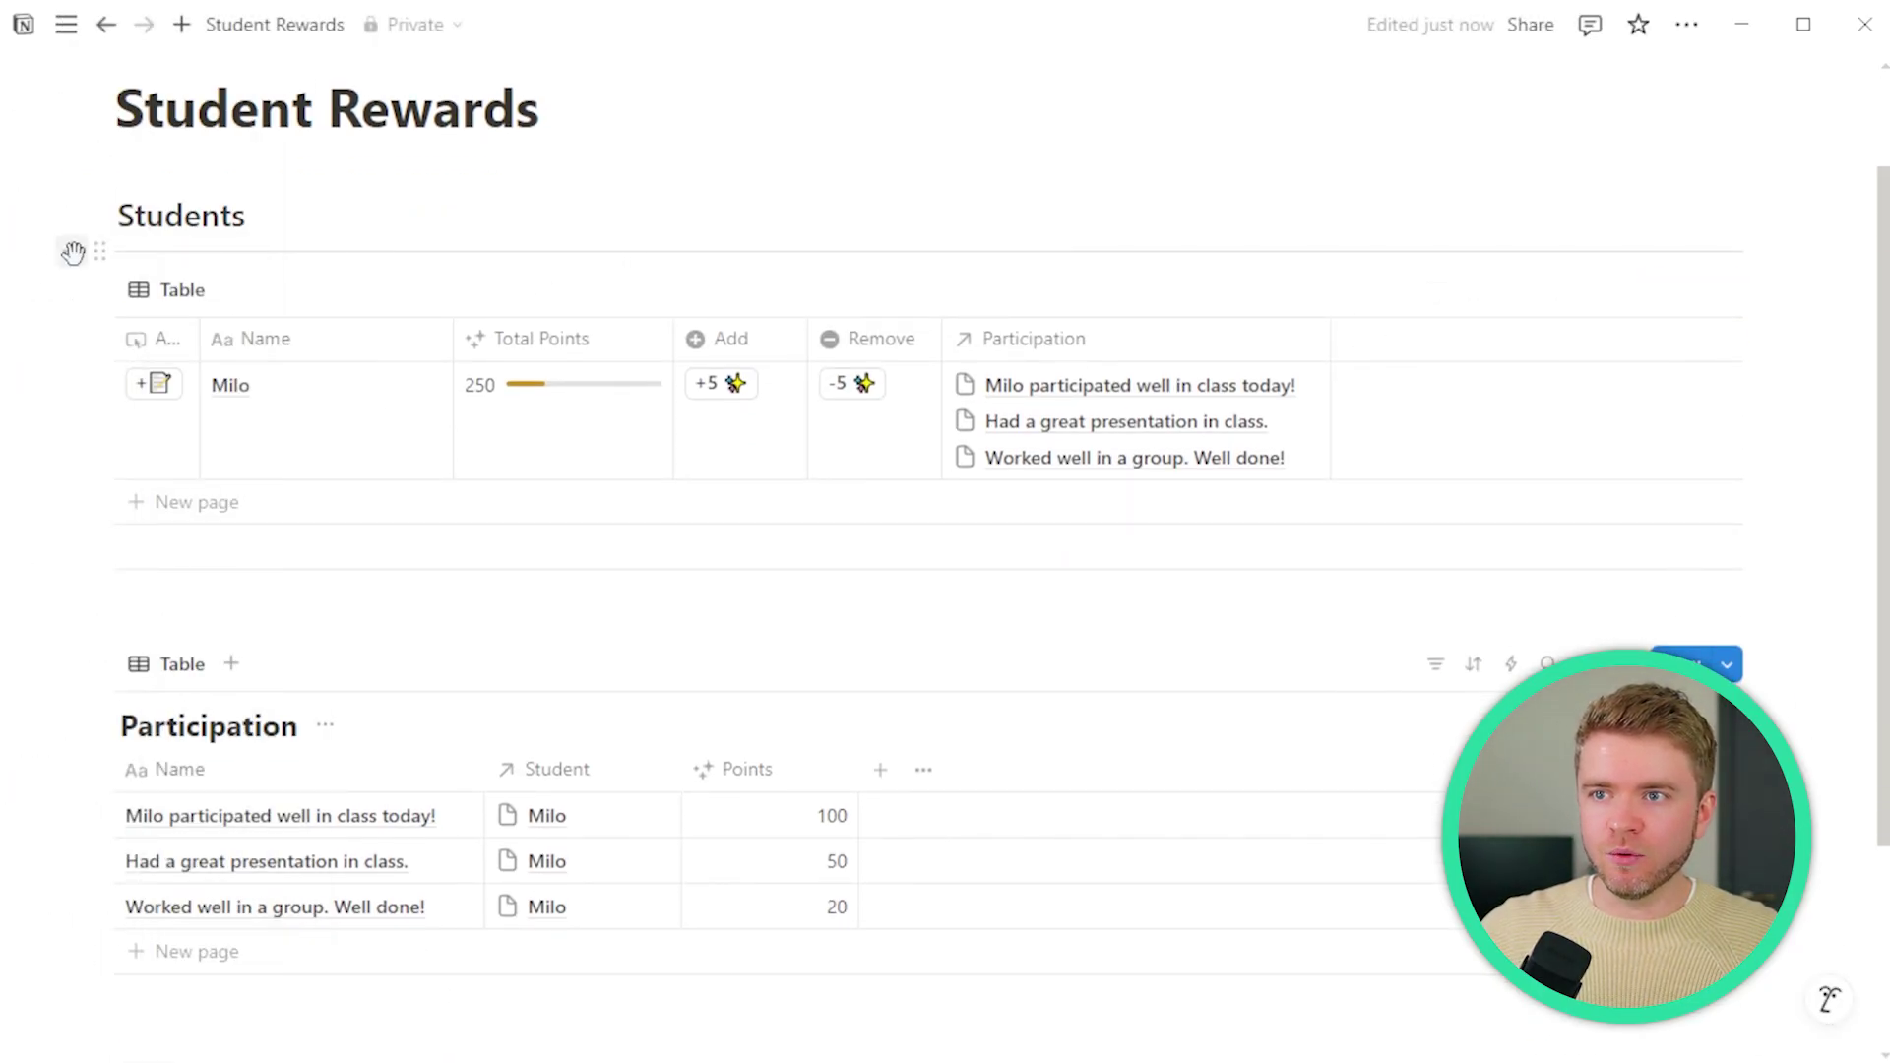
click(57, 248)
key(Escape)
drag(98, 284, 159, 650)
text(## Paritc)
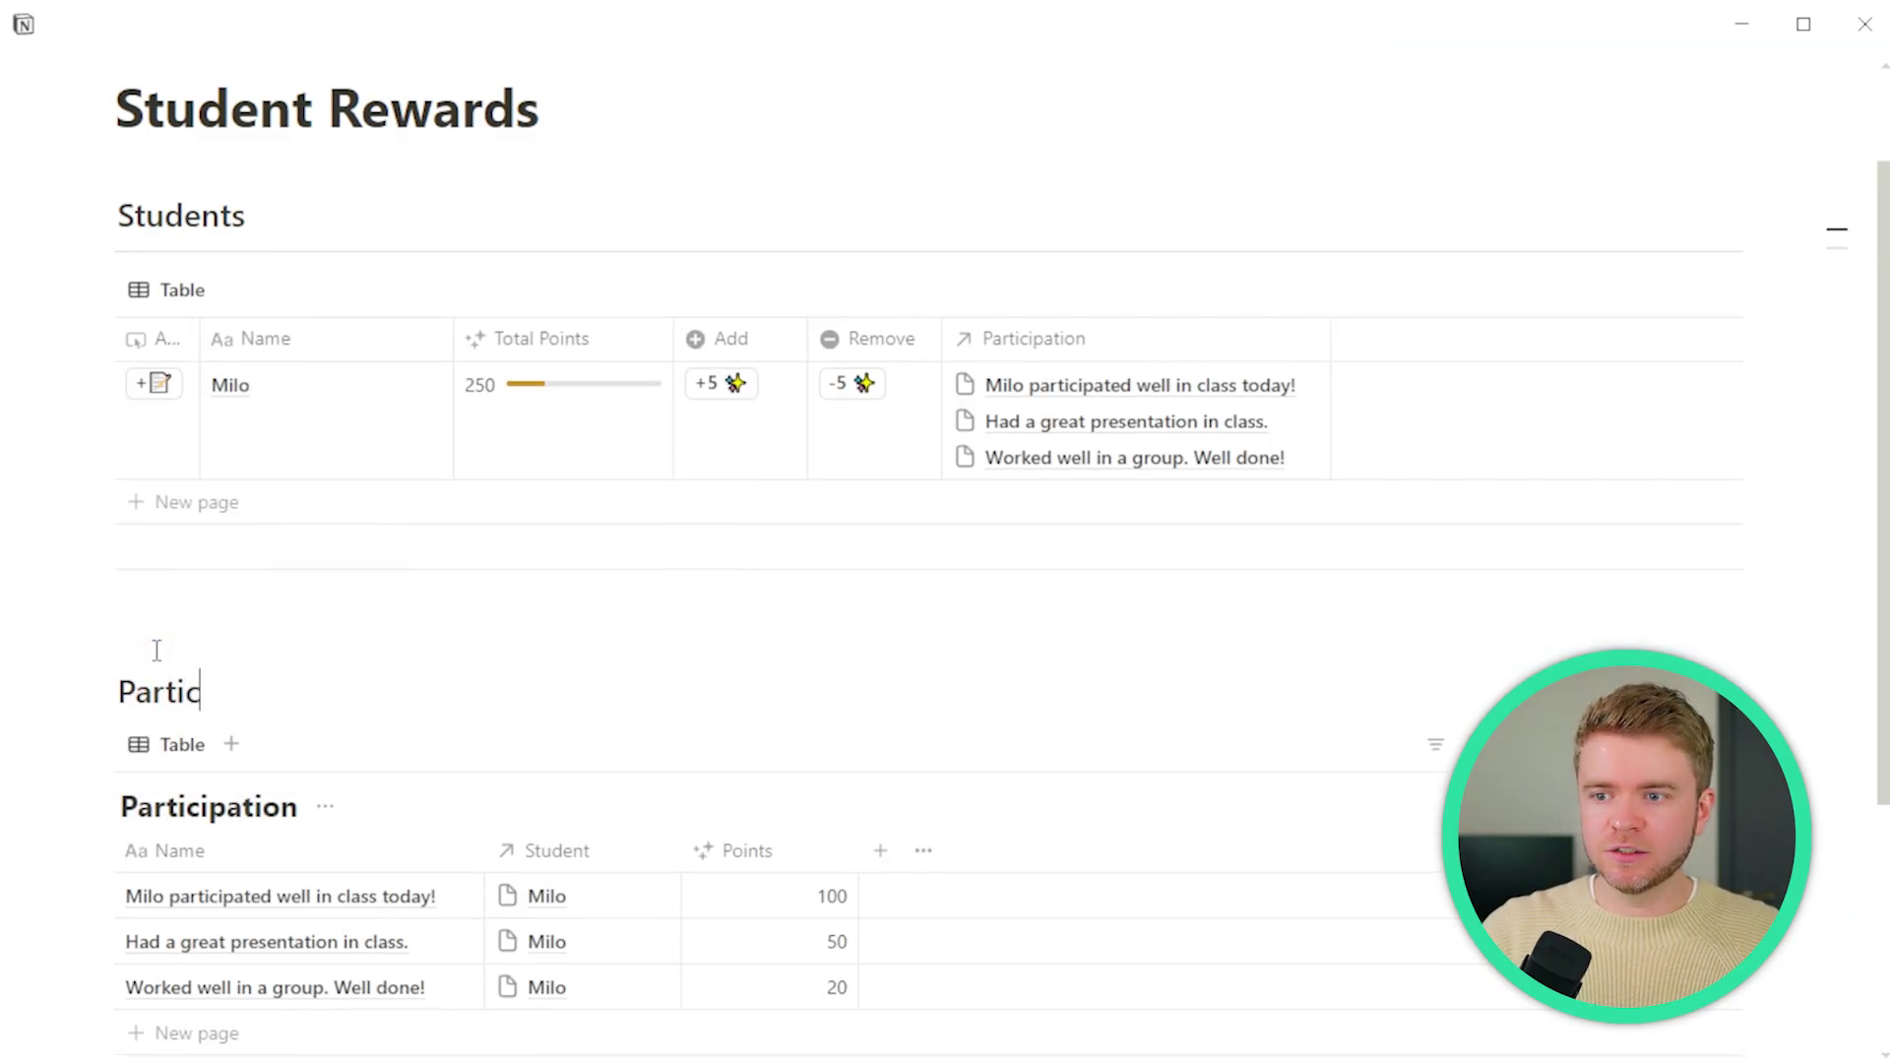
text(ipation)
key(Return)
key(BackSpace)
scroll(296, 591, down, 4)
click(325, 431)
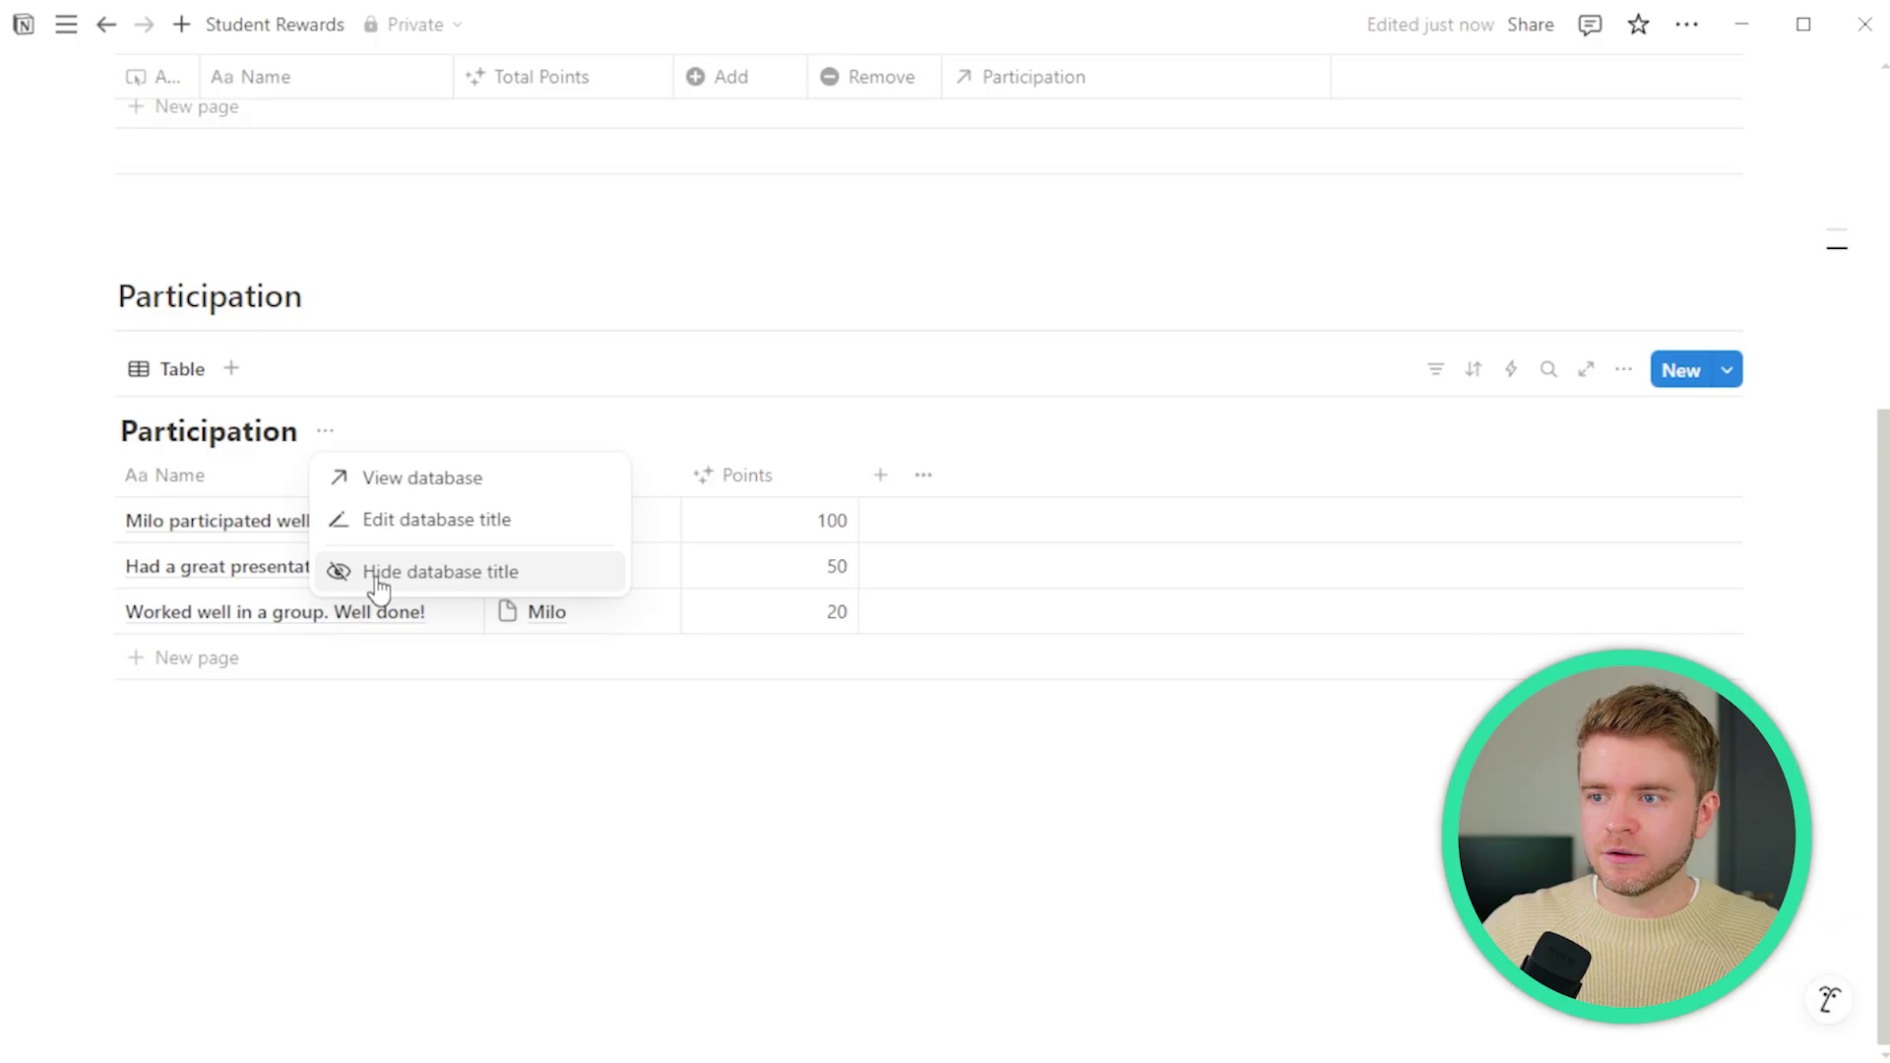
click(379, 581)
- Hide the Participation column from the Students table view
scroll(536, 616, up, 5)
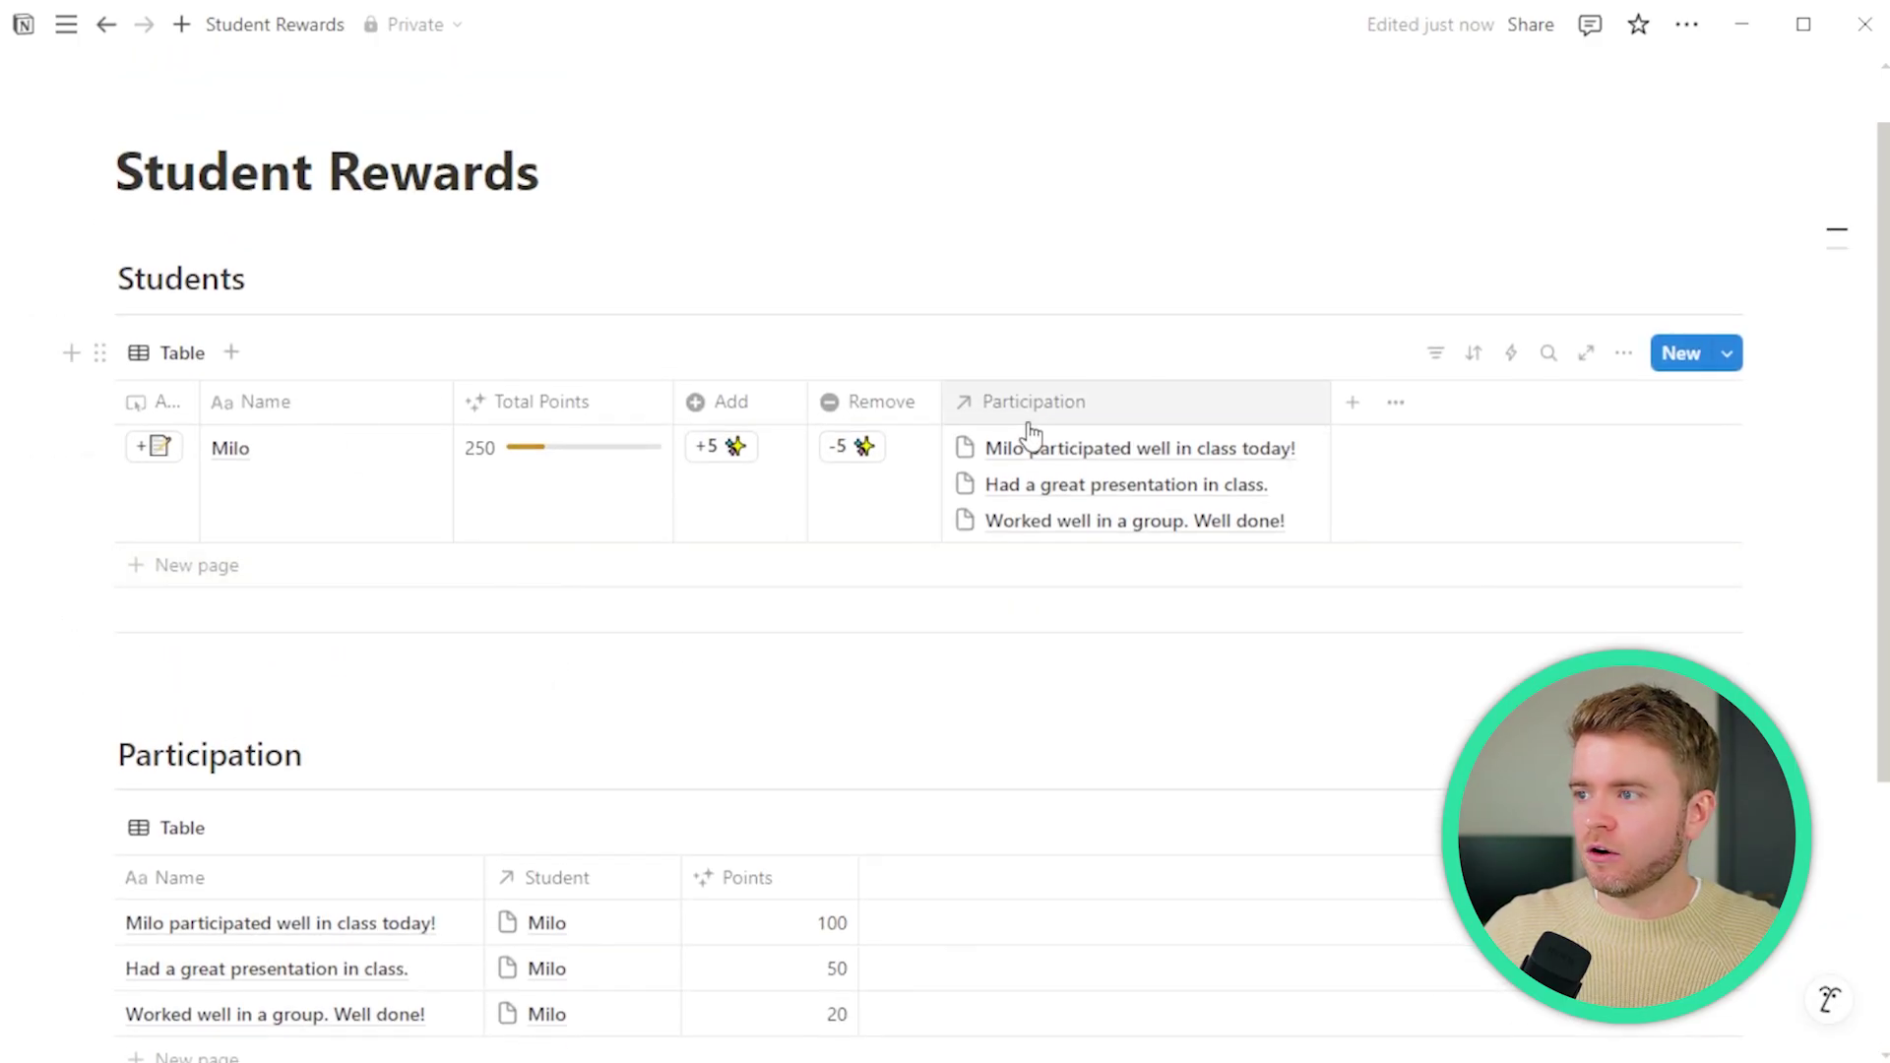
click(1028, 403)
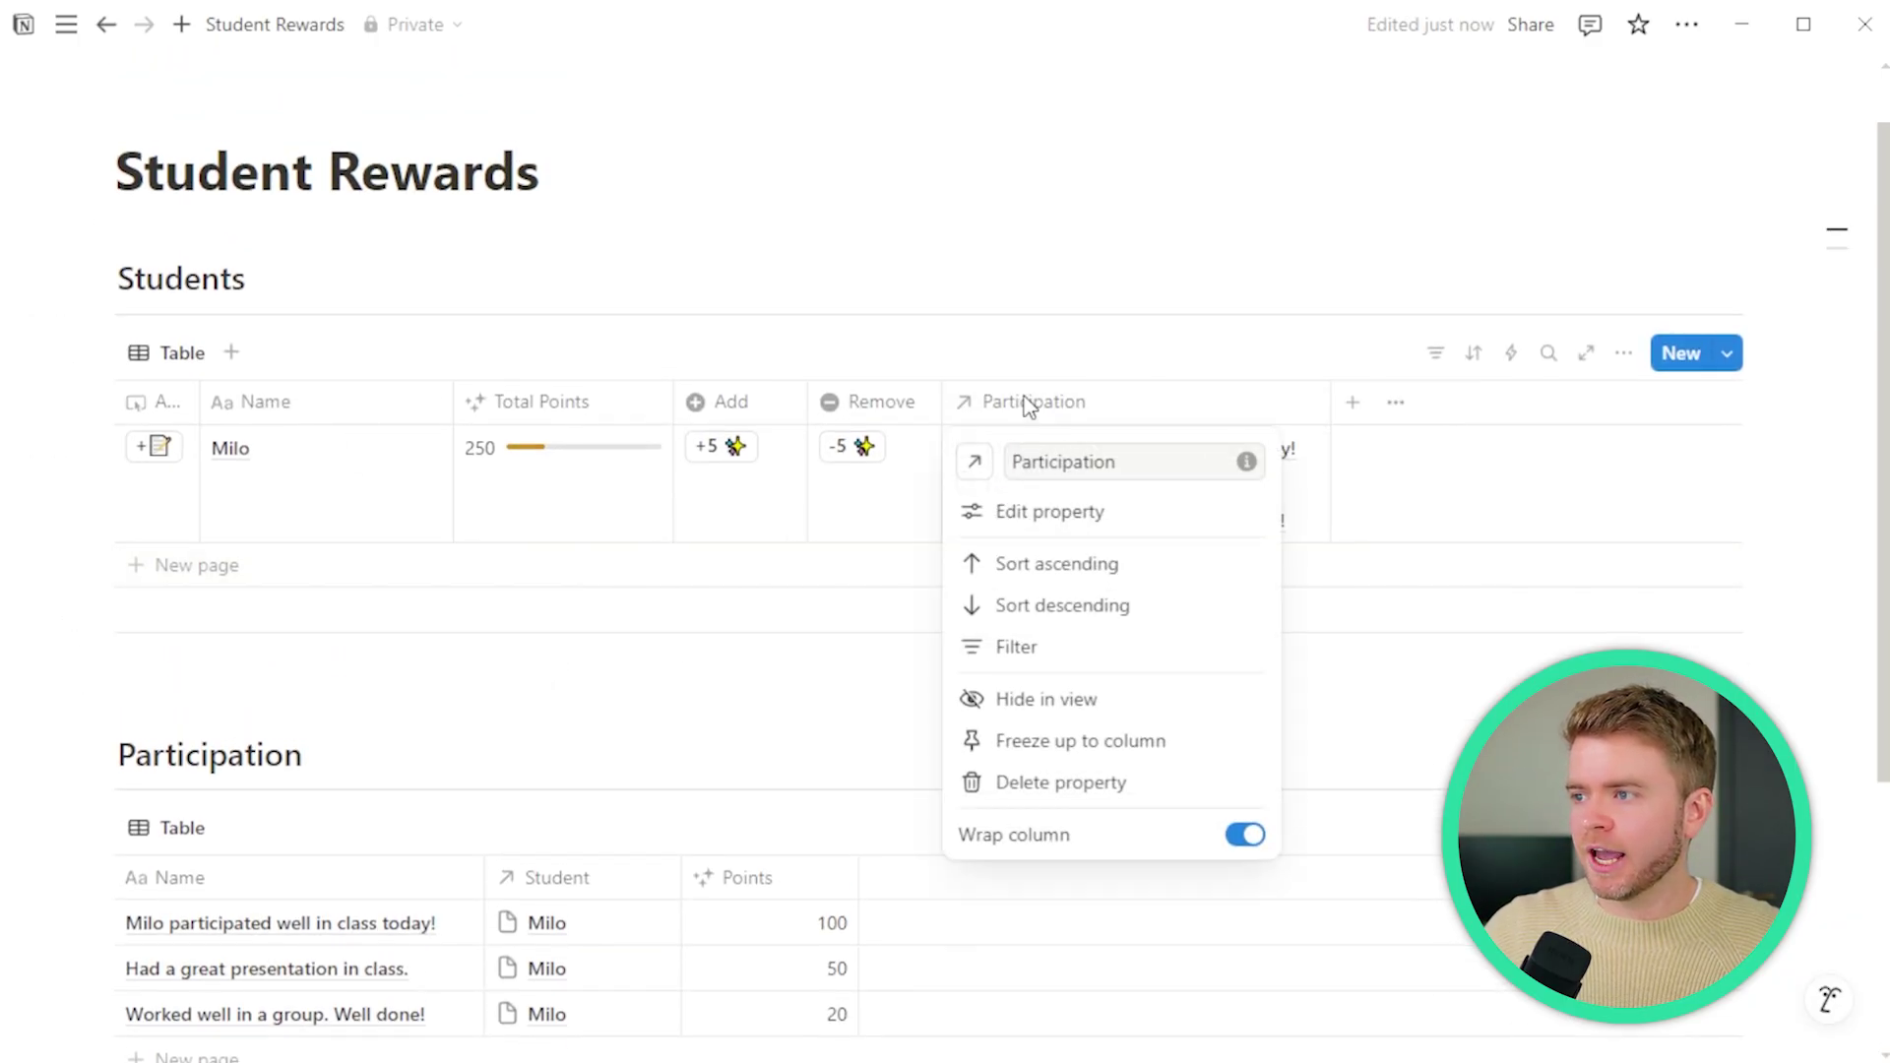
click(1071, 701)
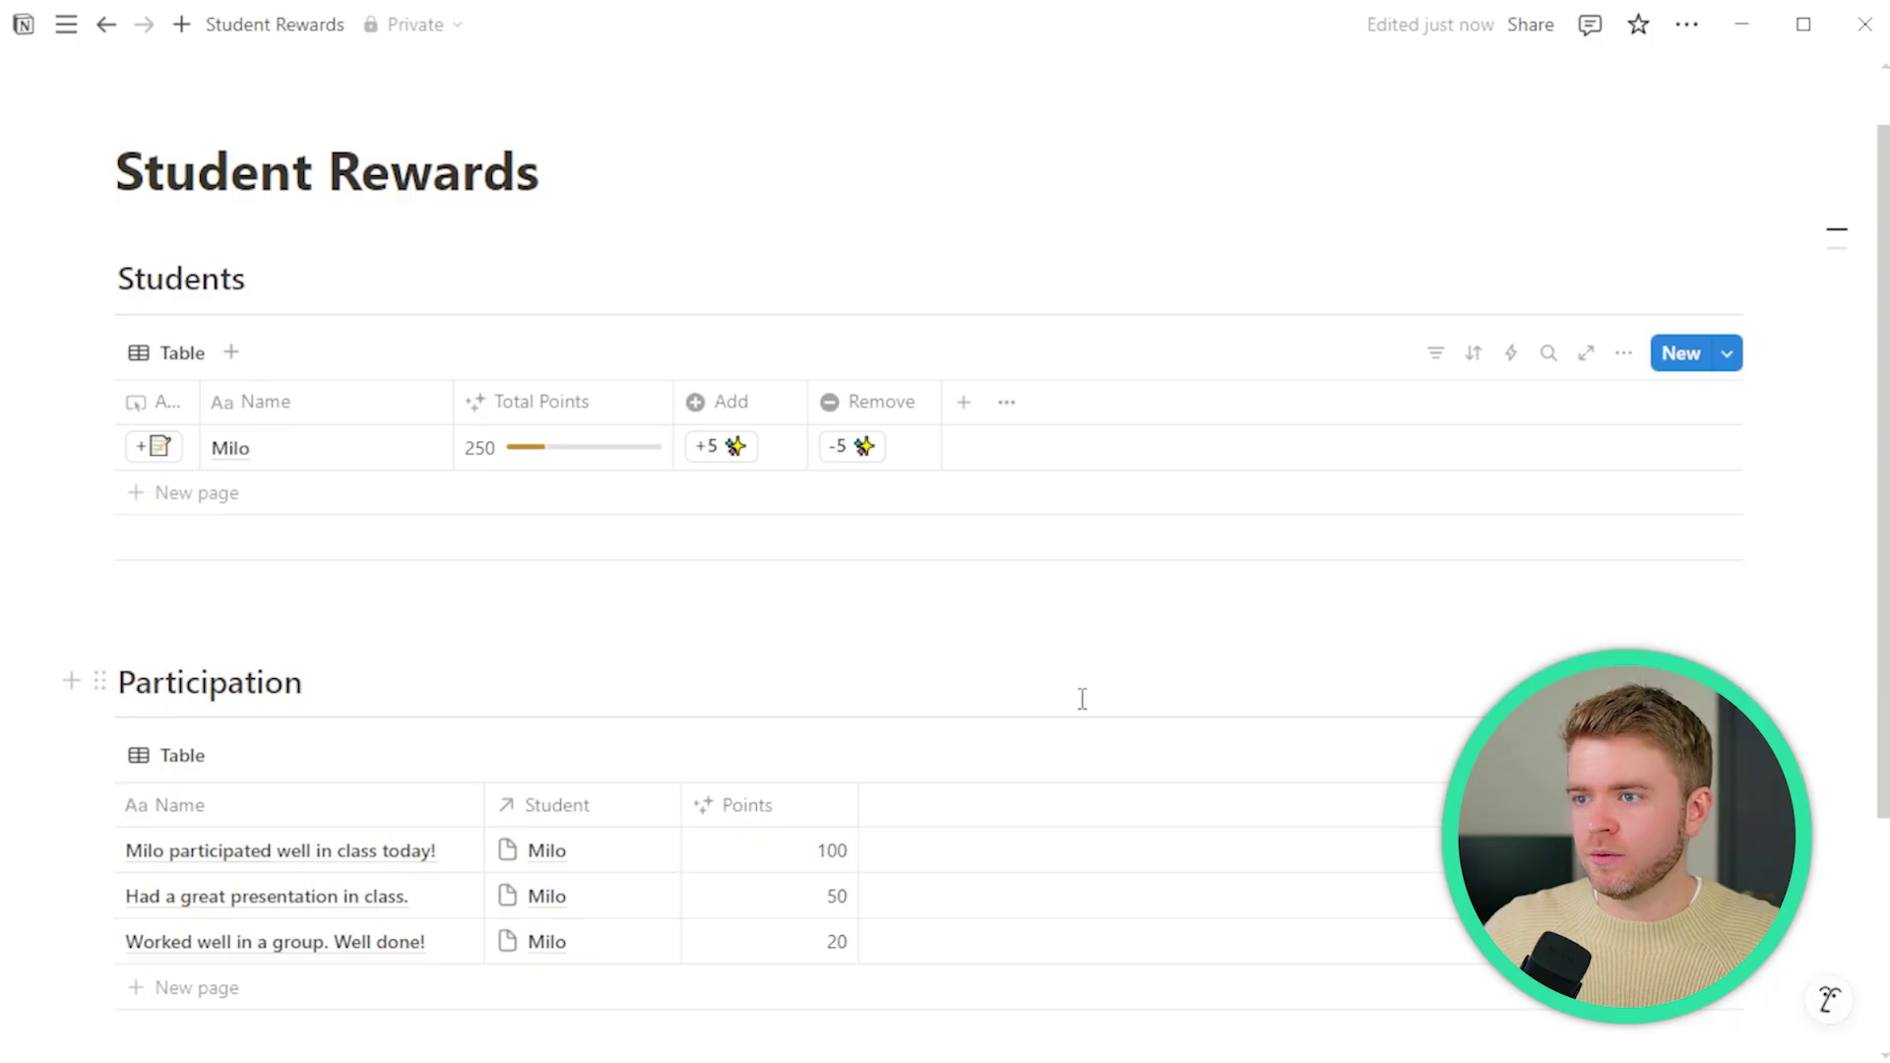
- Add a Created time property to the Participation table and narrow its column slightly to fit the dates
scroll(1068, 673, down, 3)
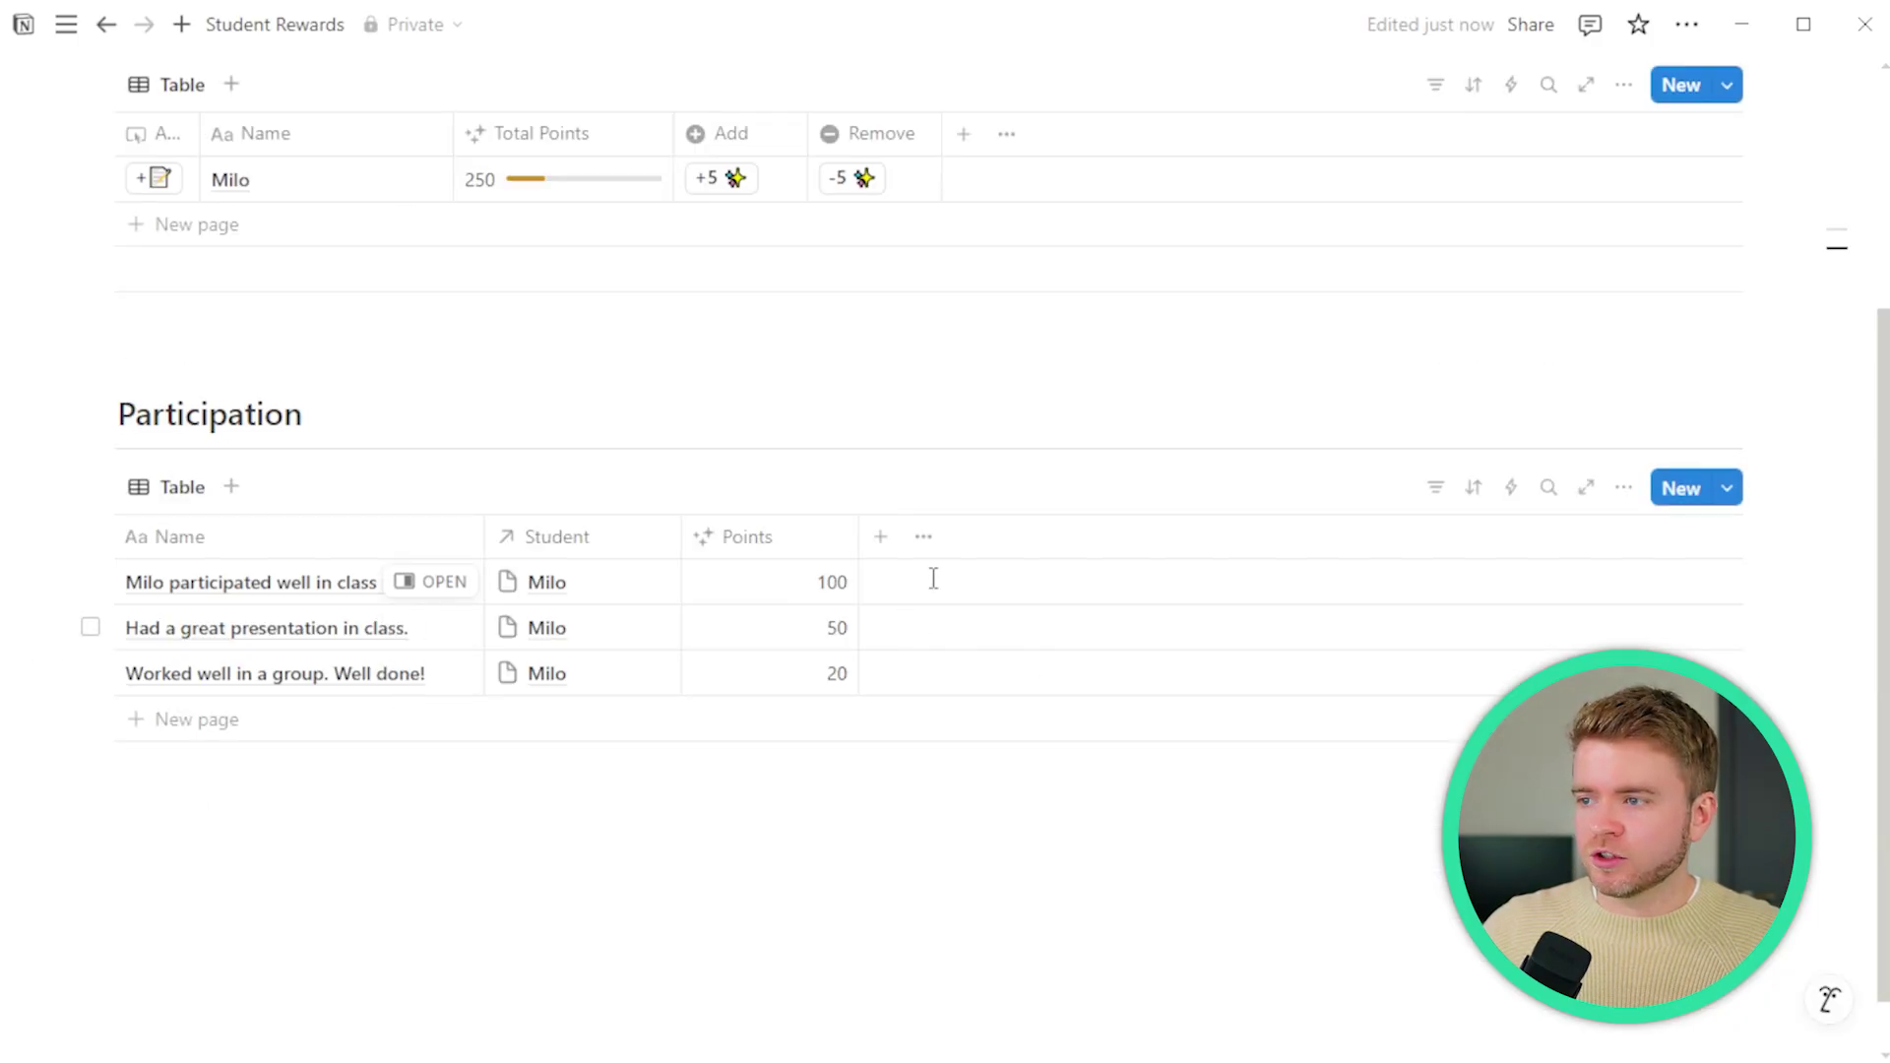
click(883, 539)
scroll(1650, 599, down, 5)
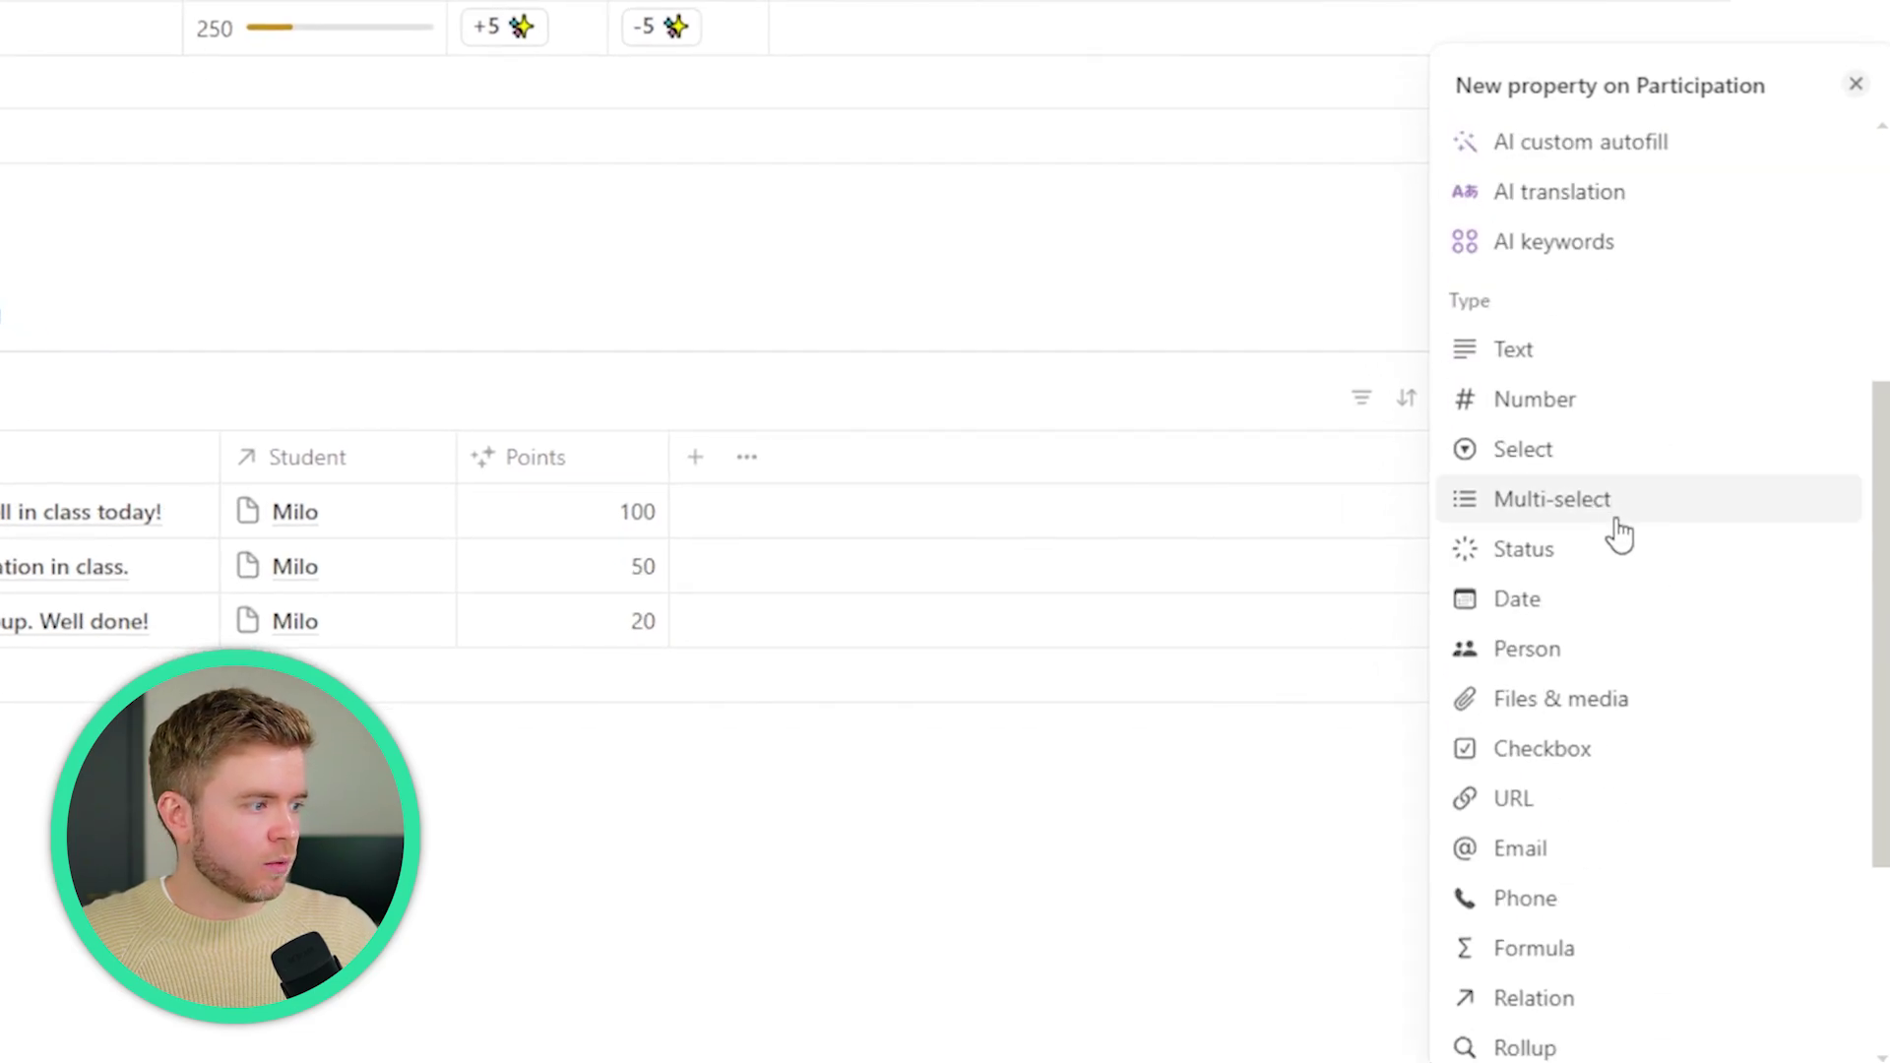
scroll(1620, 532, down, 3)
click(1608, 783)
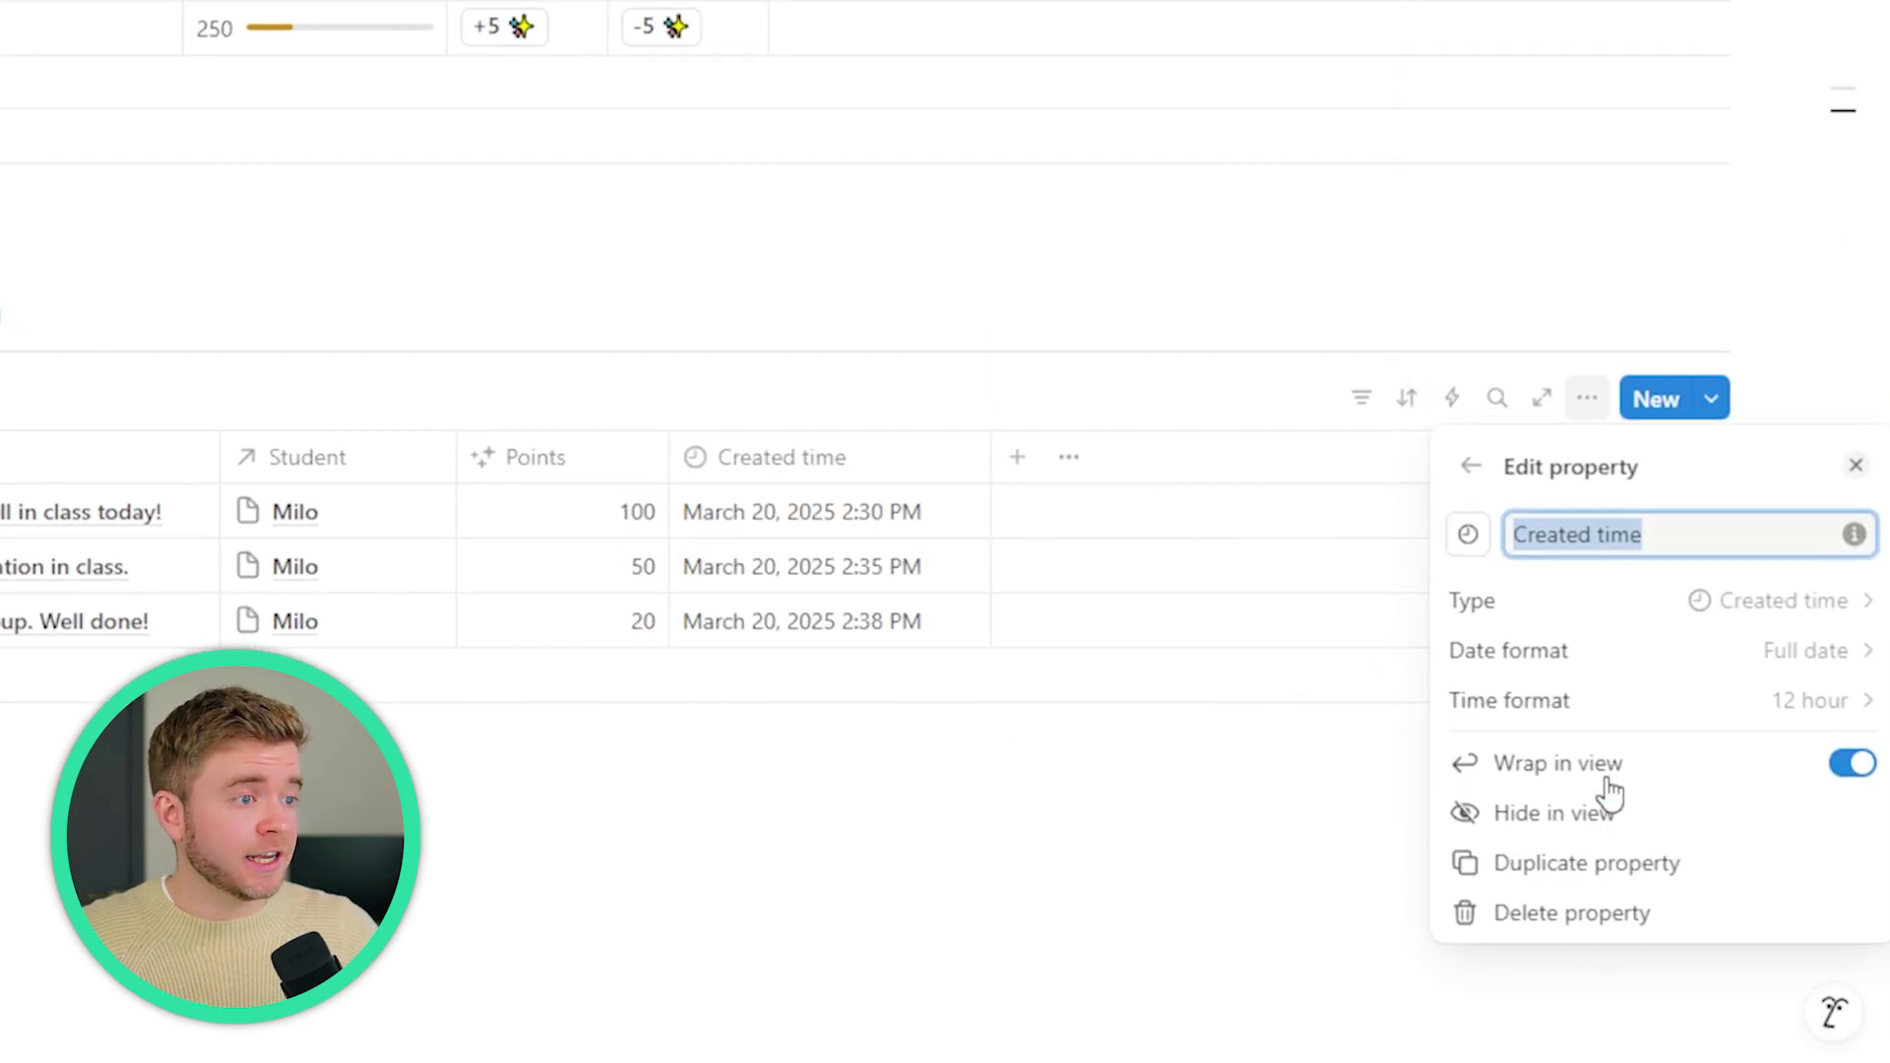
click(1160, 493)
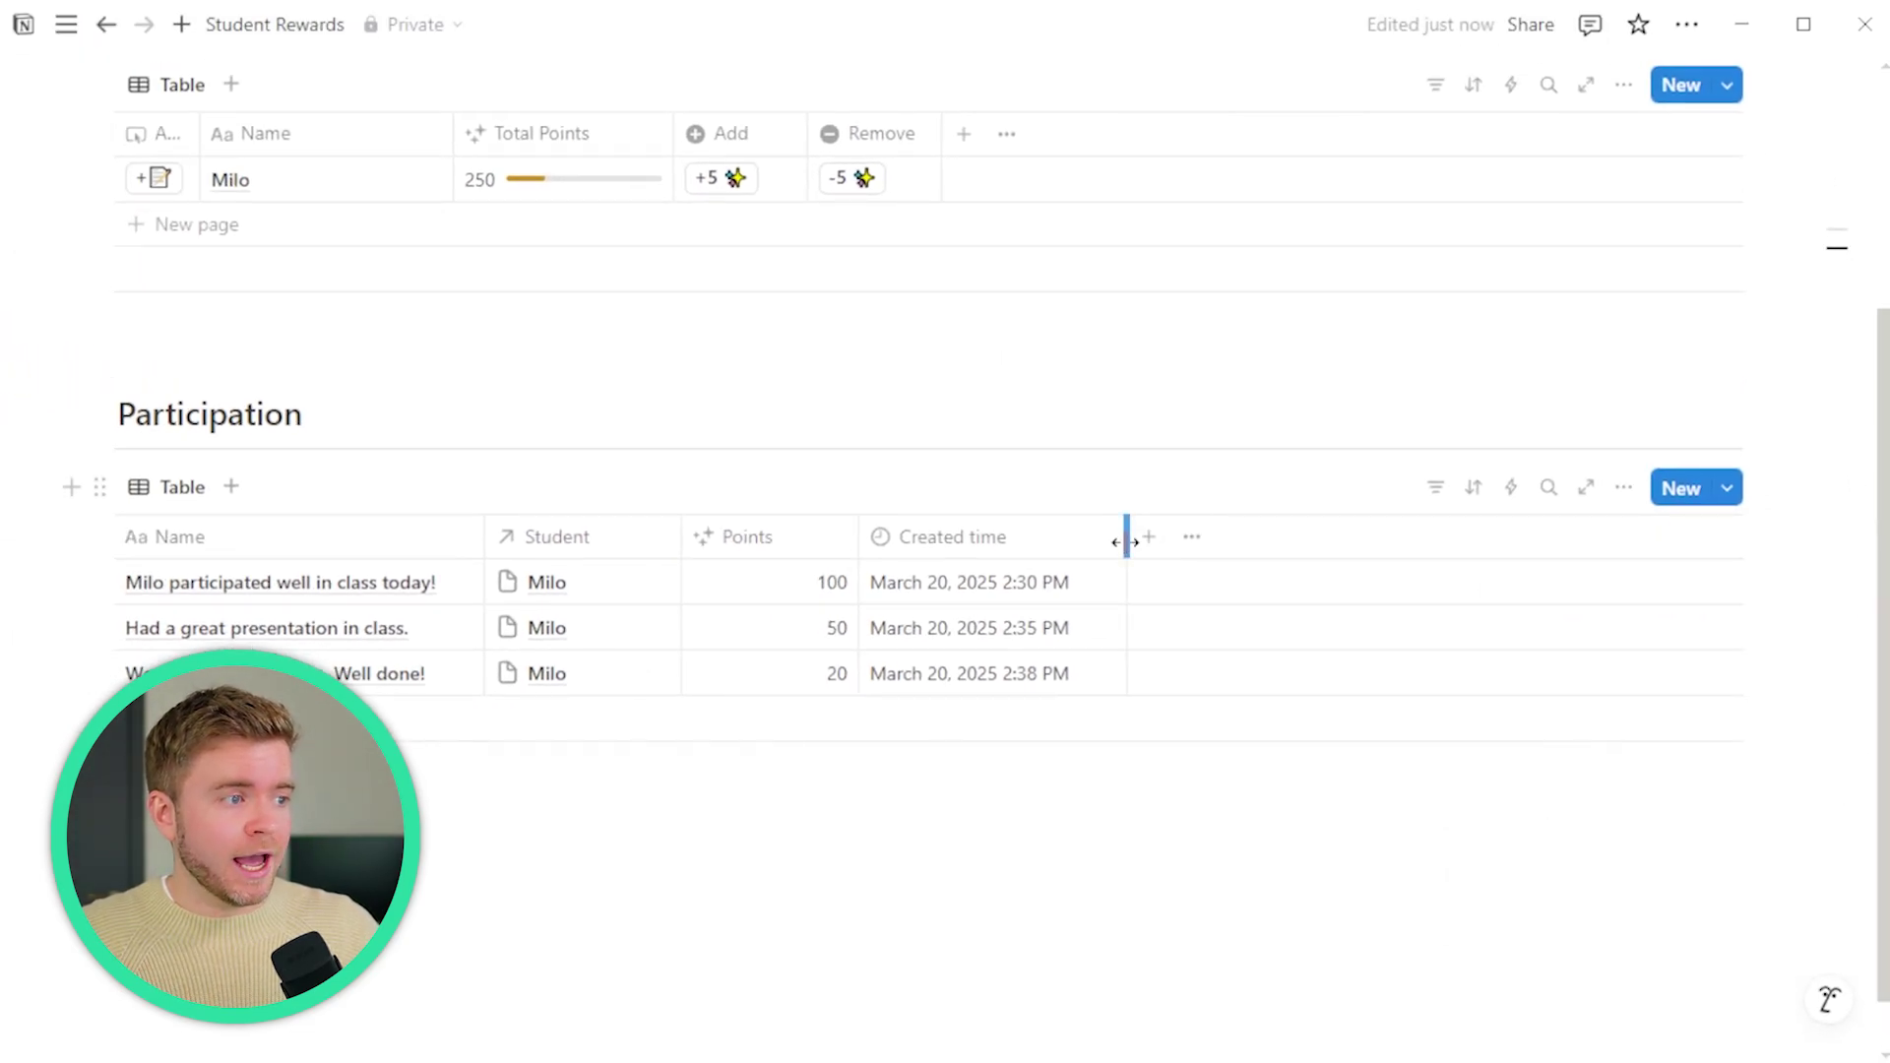
drag(1126, 541, 1113, 540)
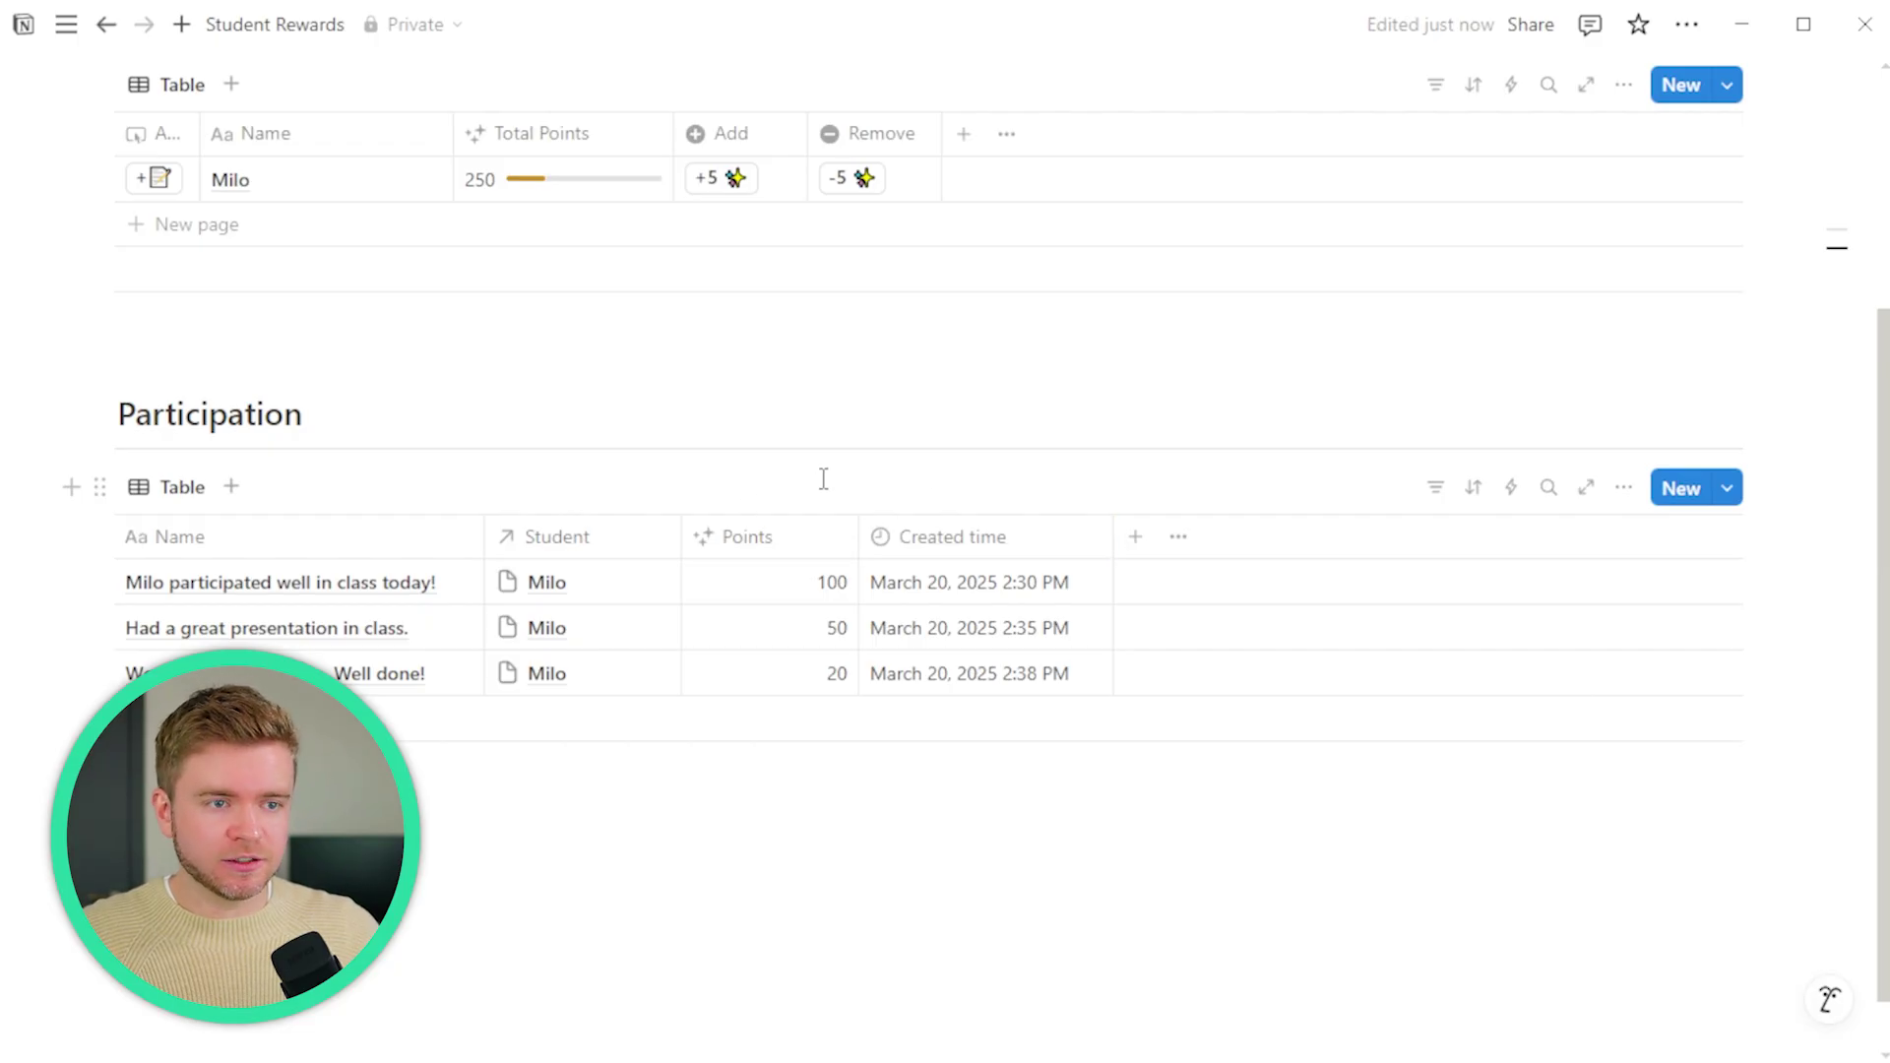
- Sort the Participation table by Created time in descending order
click(1473, 489)
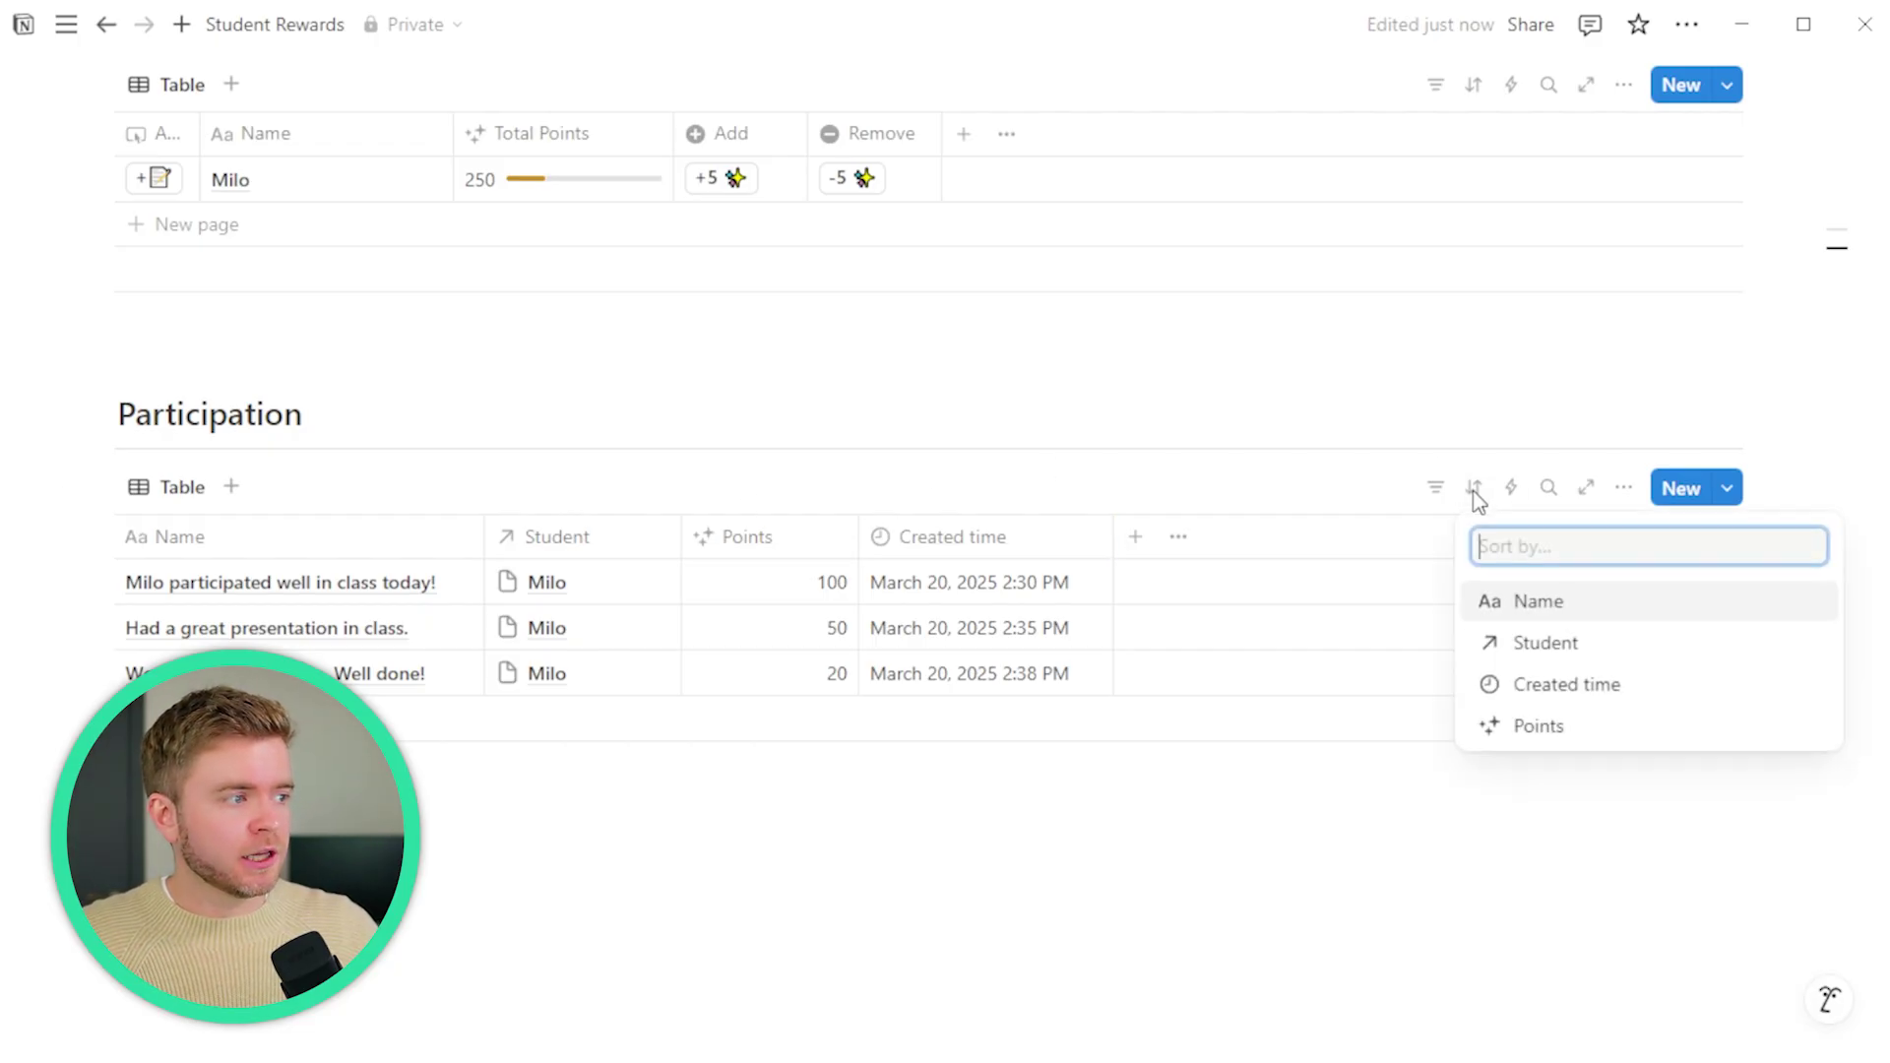
click(1618, 688)
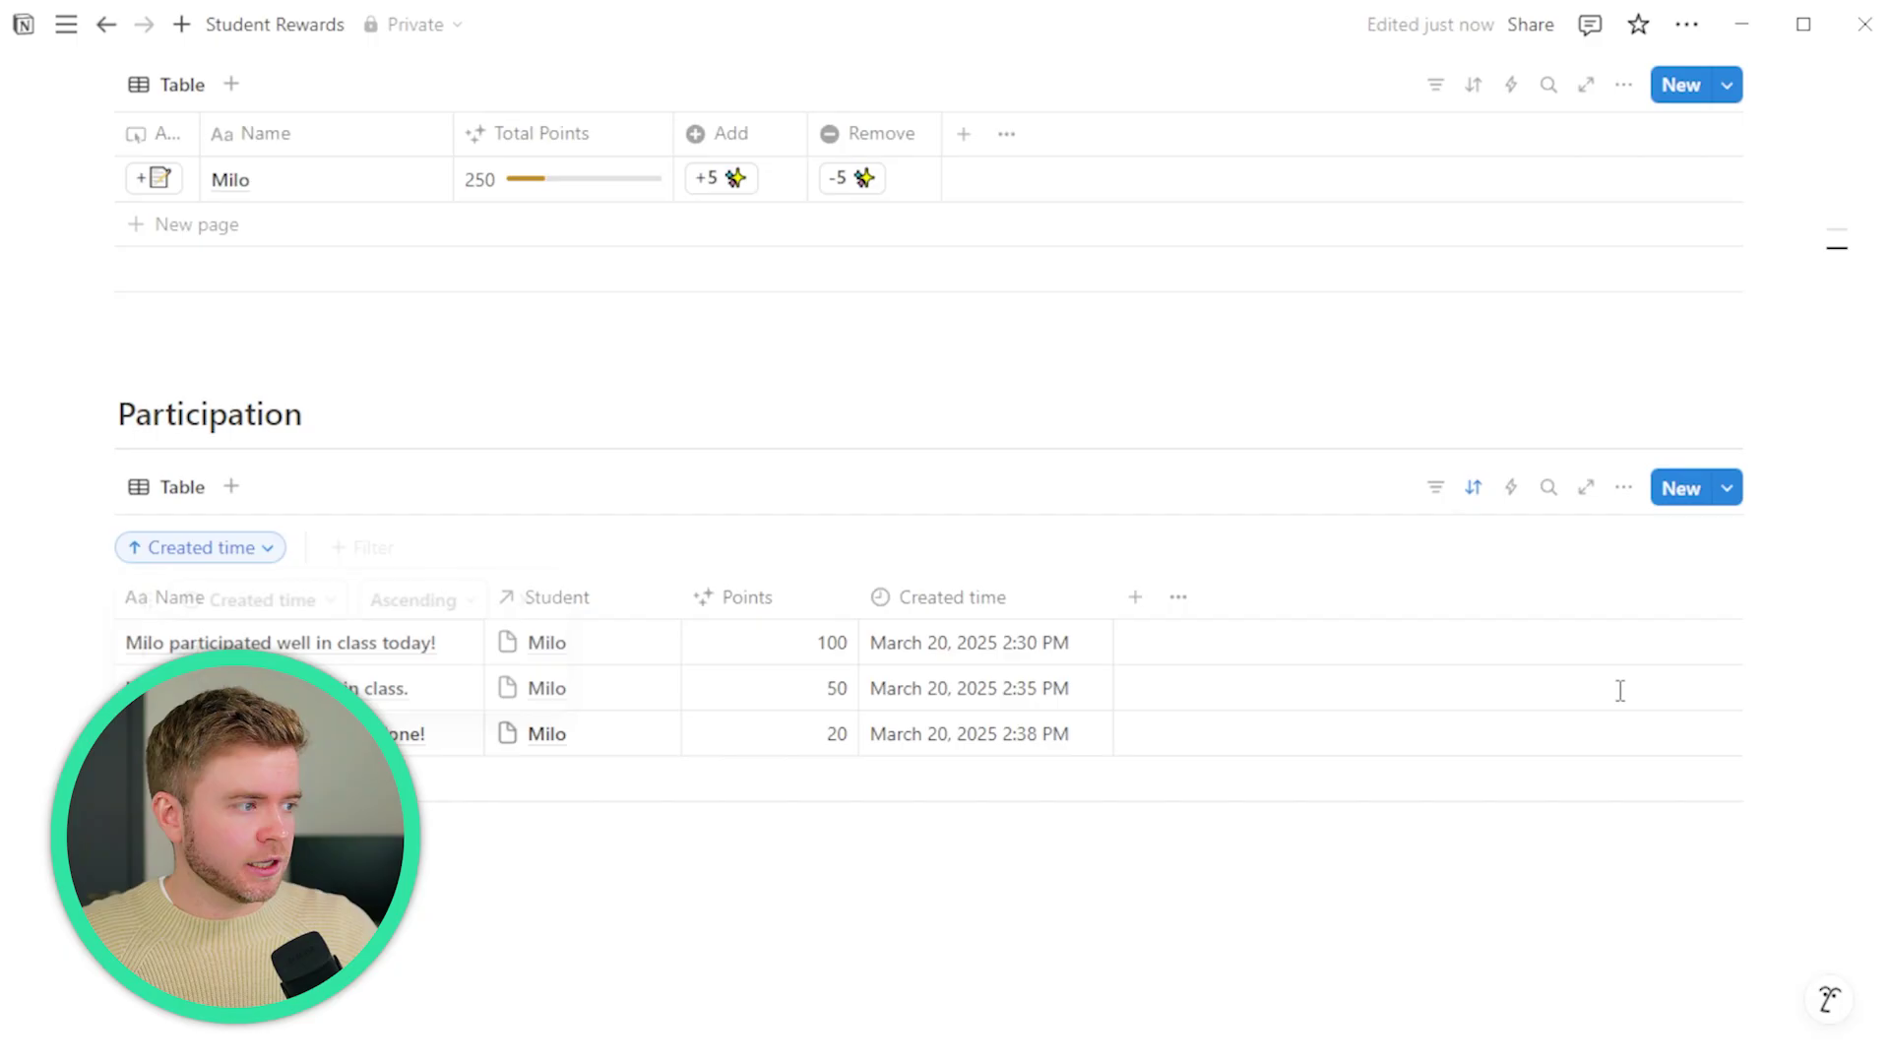
click(453, 608)
click(425, 697)
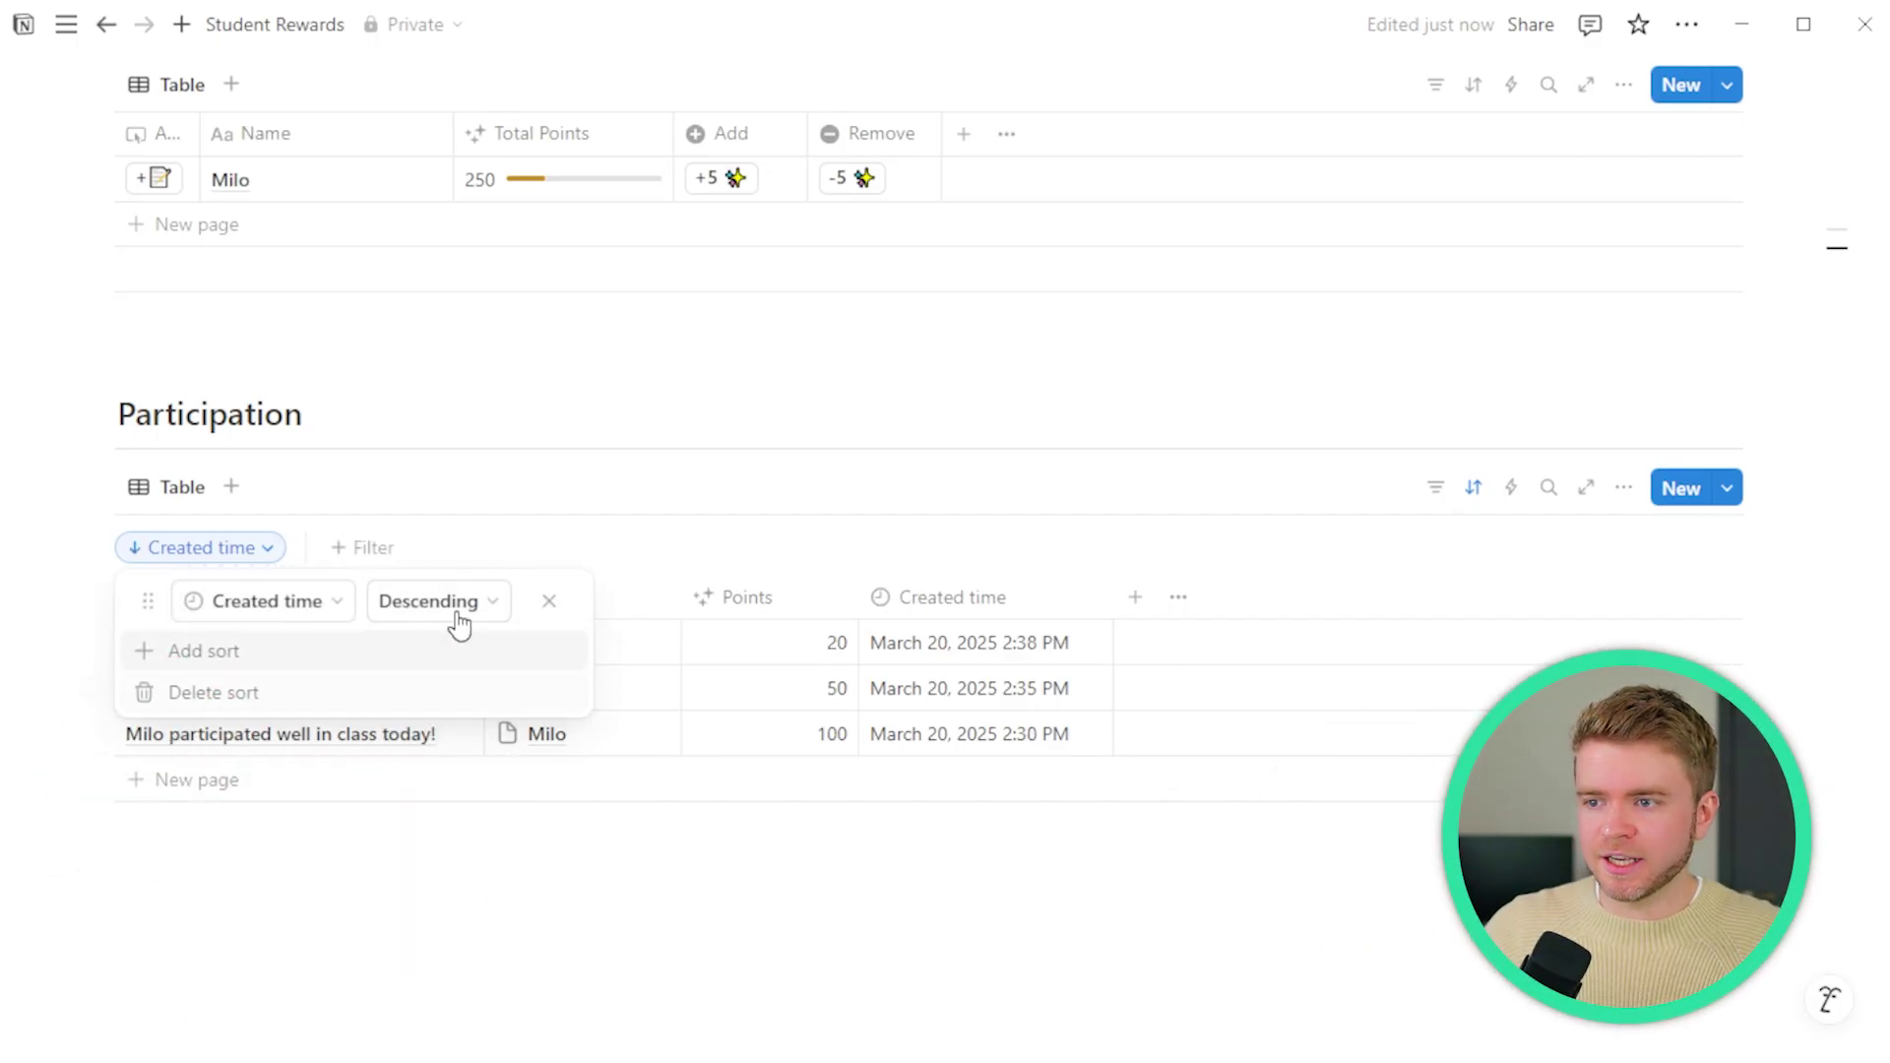
click(548, 475)
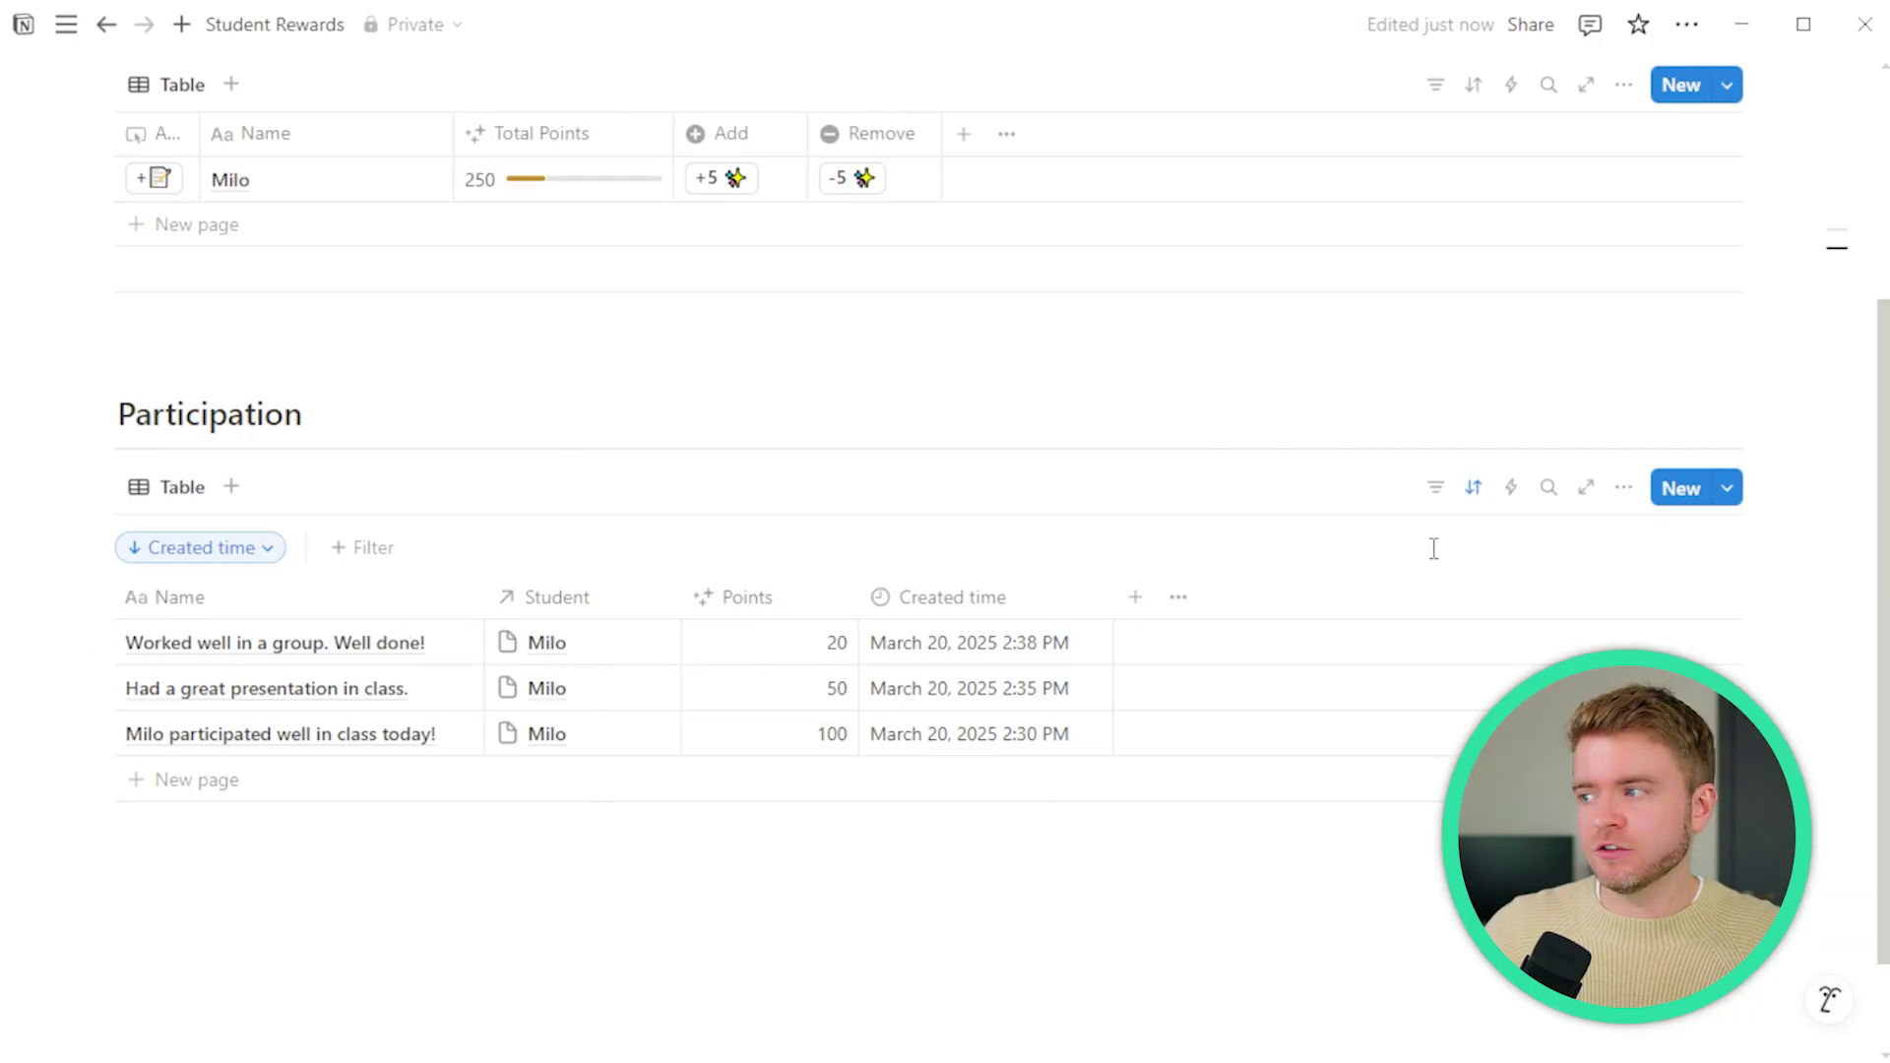
- Add three more students to the Students table, entering each student's first name
scroll(810, 225, up, 3)
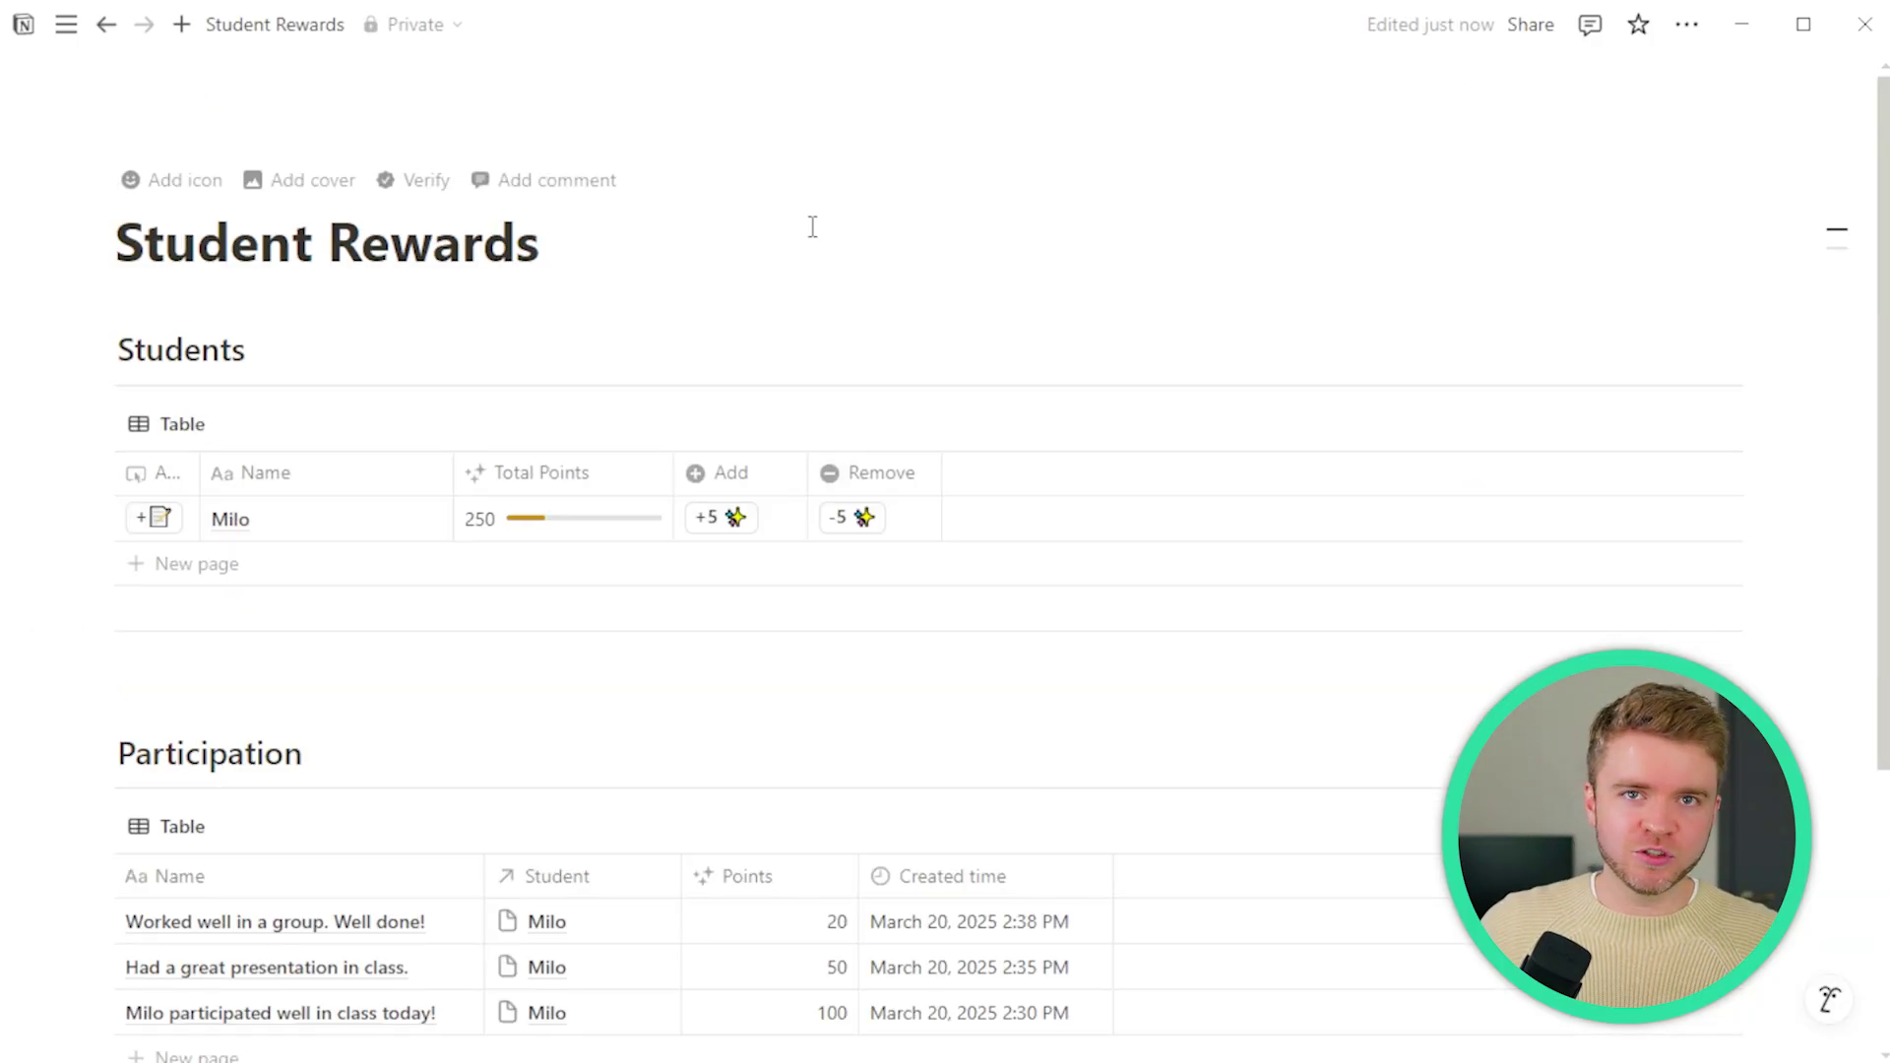
click(218, 565)
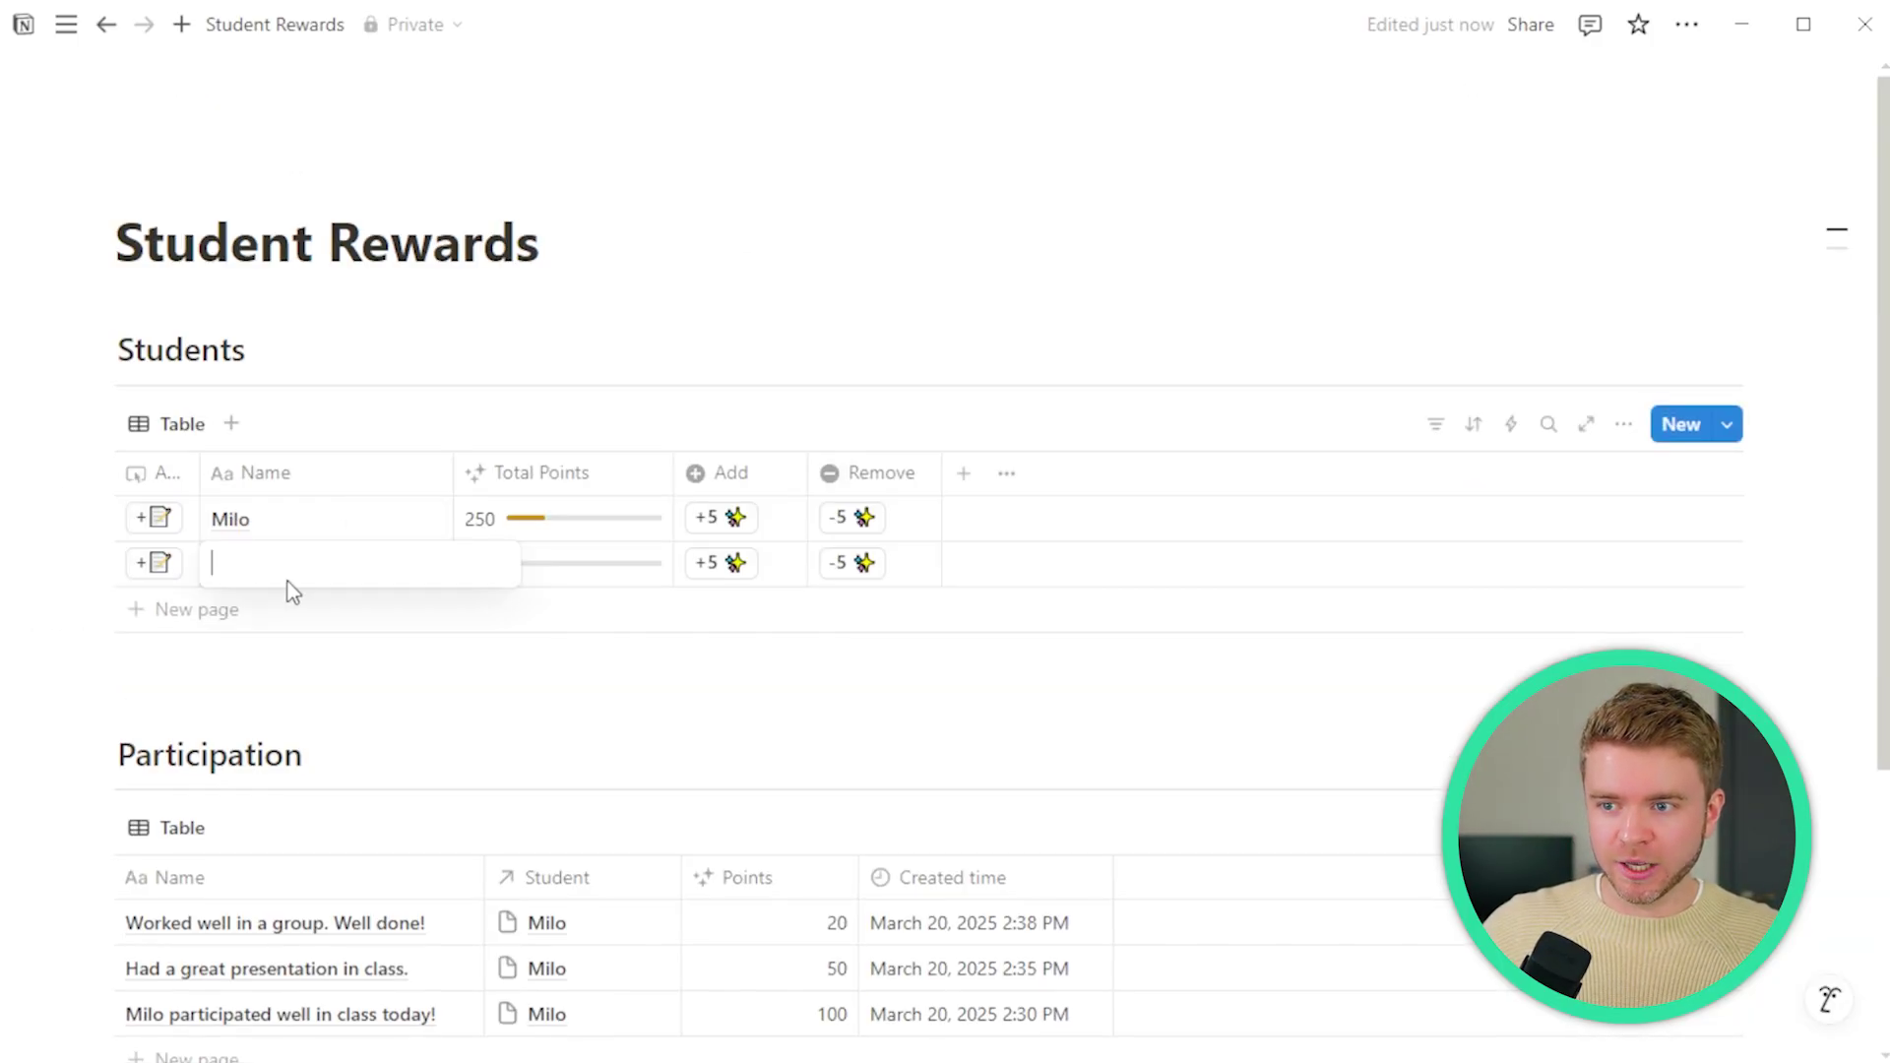
text(Andrew)
key(Return)
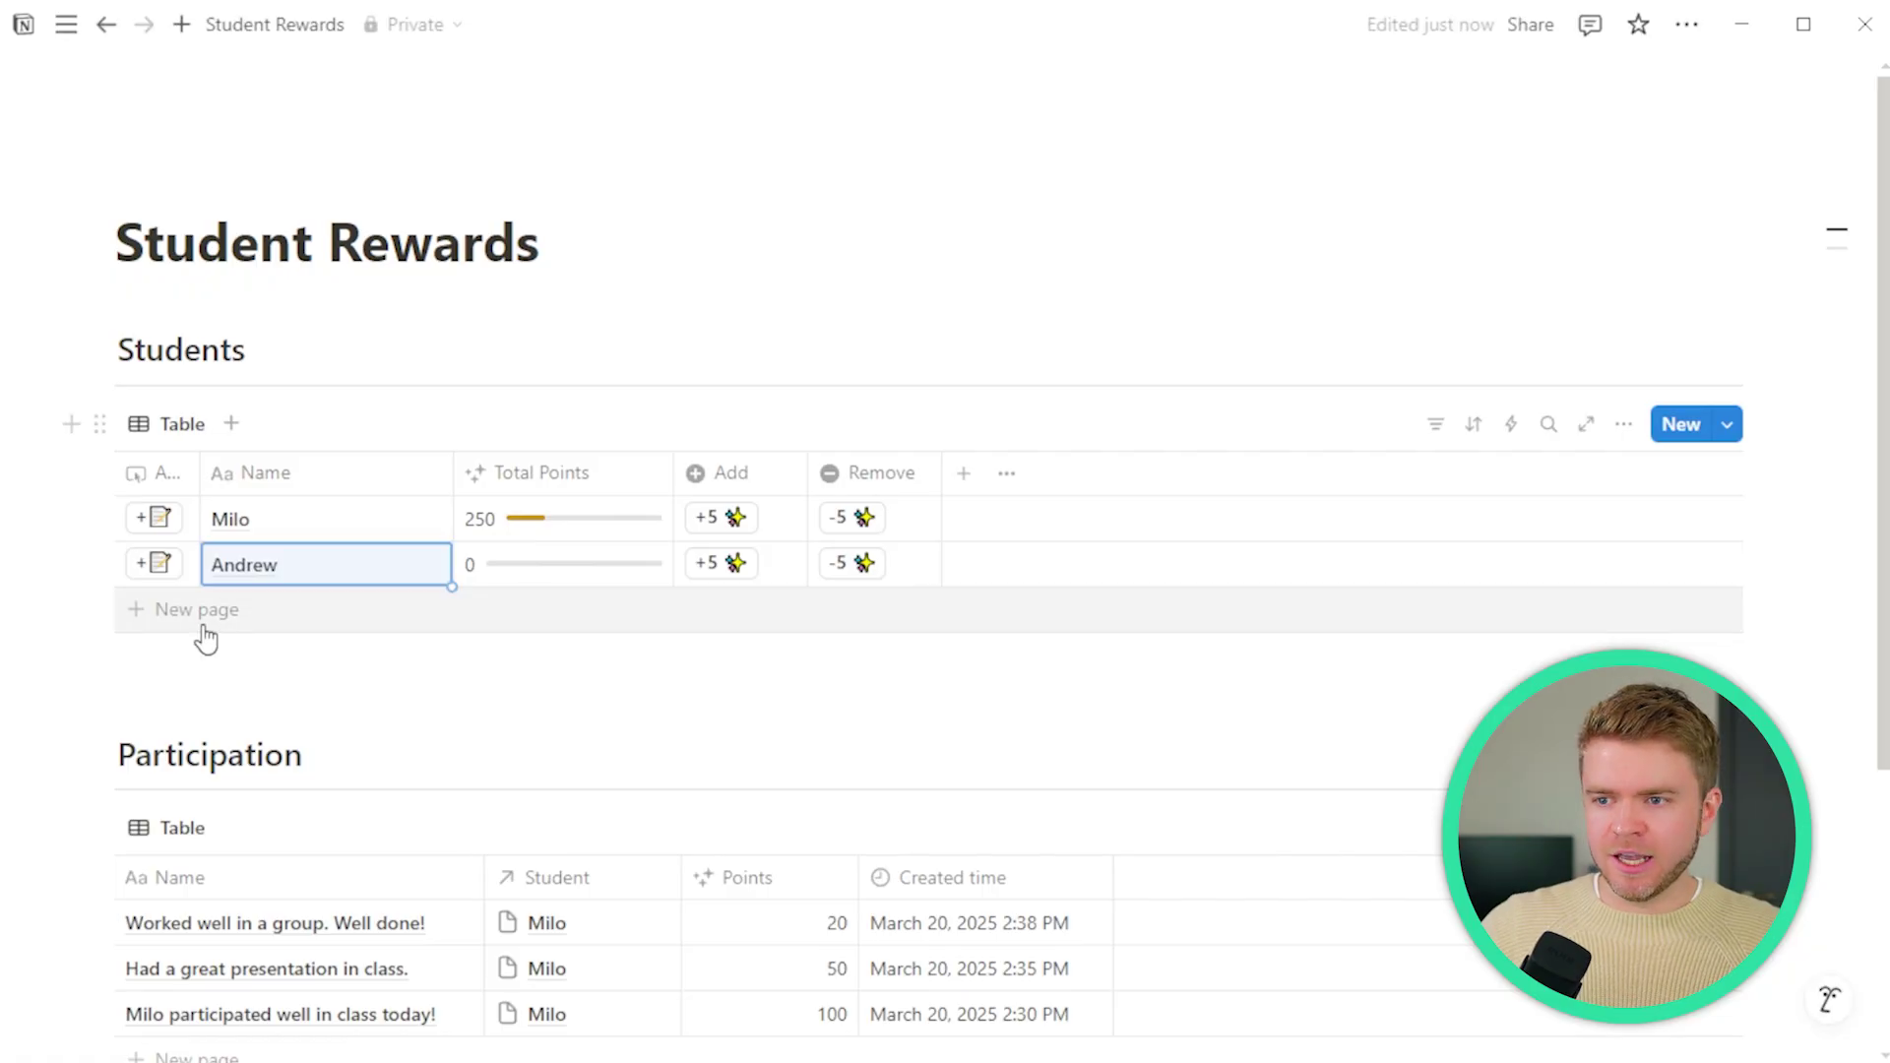
click(197, 619)
text(Emily)
key(Return)
click(197, 654)
text(Arthur)
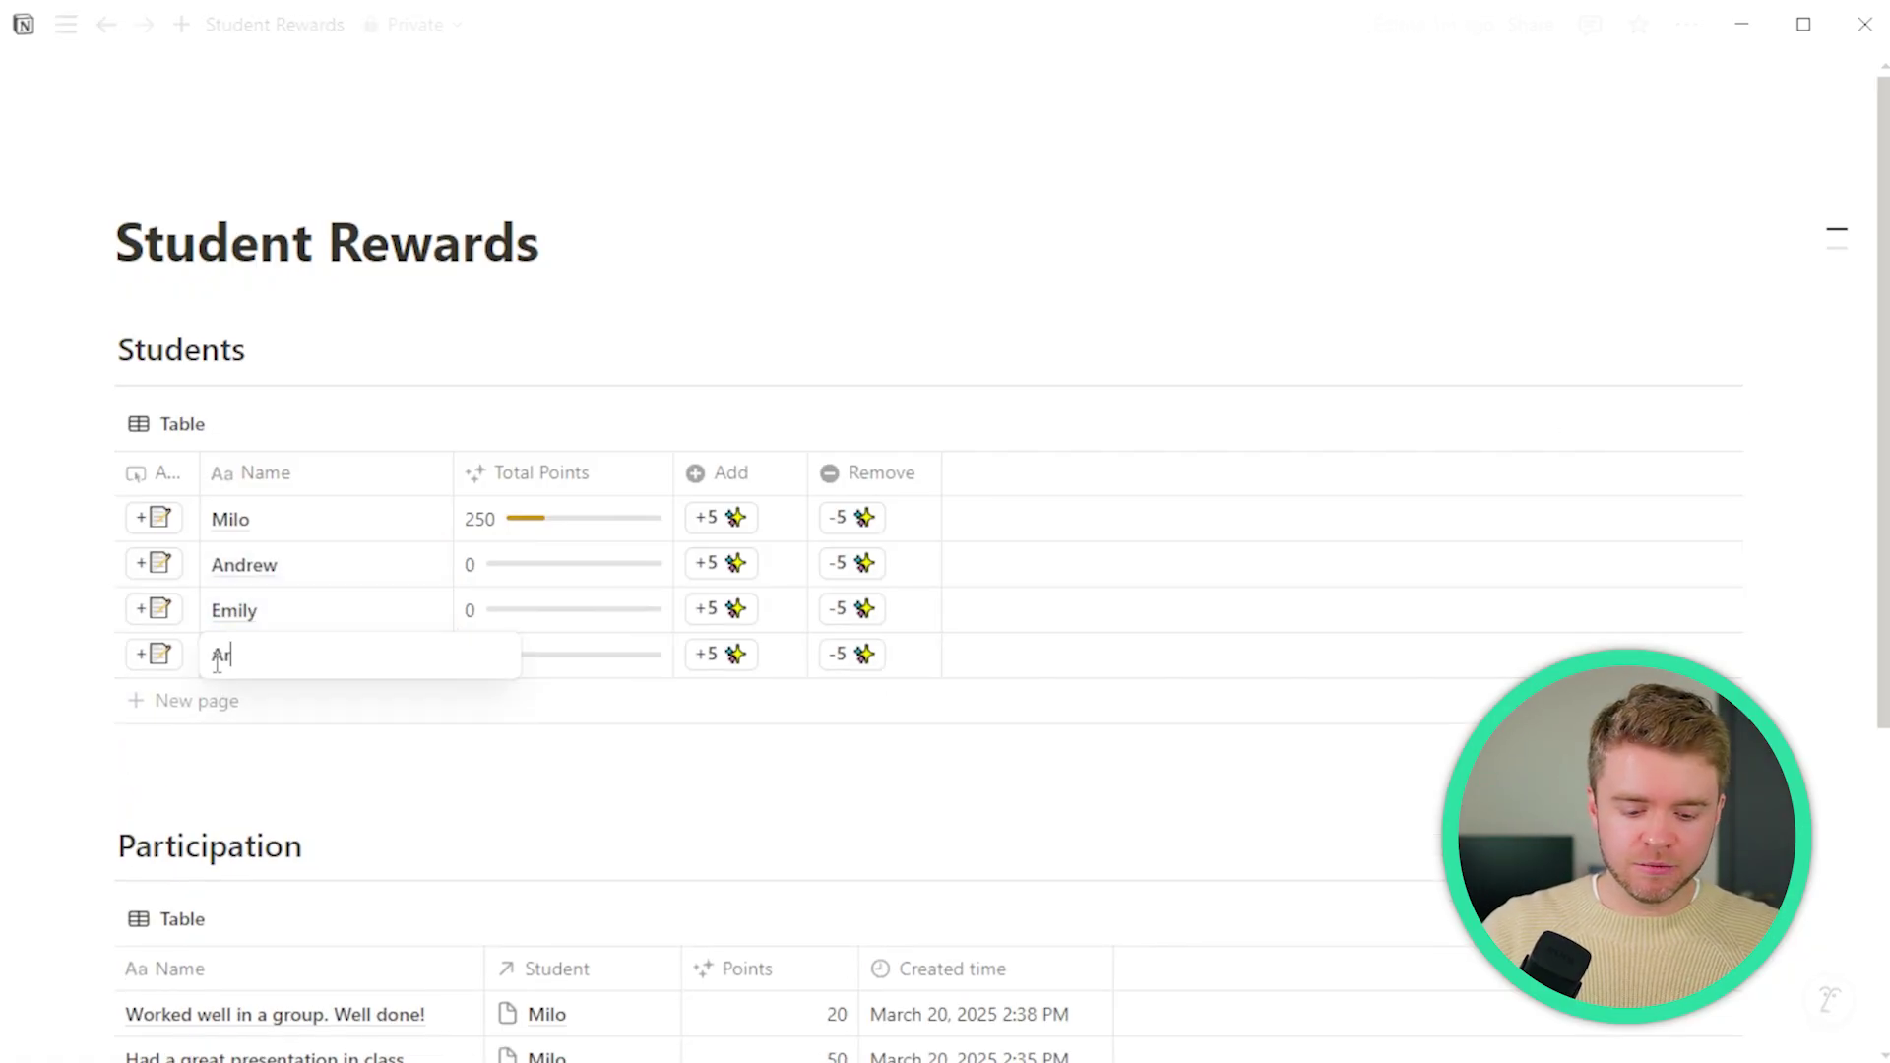
key(Return)
- Use the +5 and -5 buttons to bring the three new students' totals to 20, 15 and 20 points
click(729, 563)
double_click(729, 564)
triple_click(722, 610)
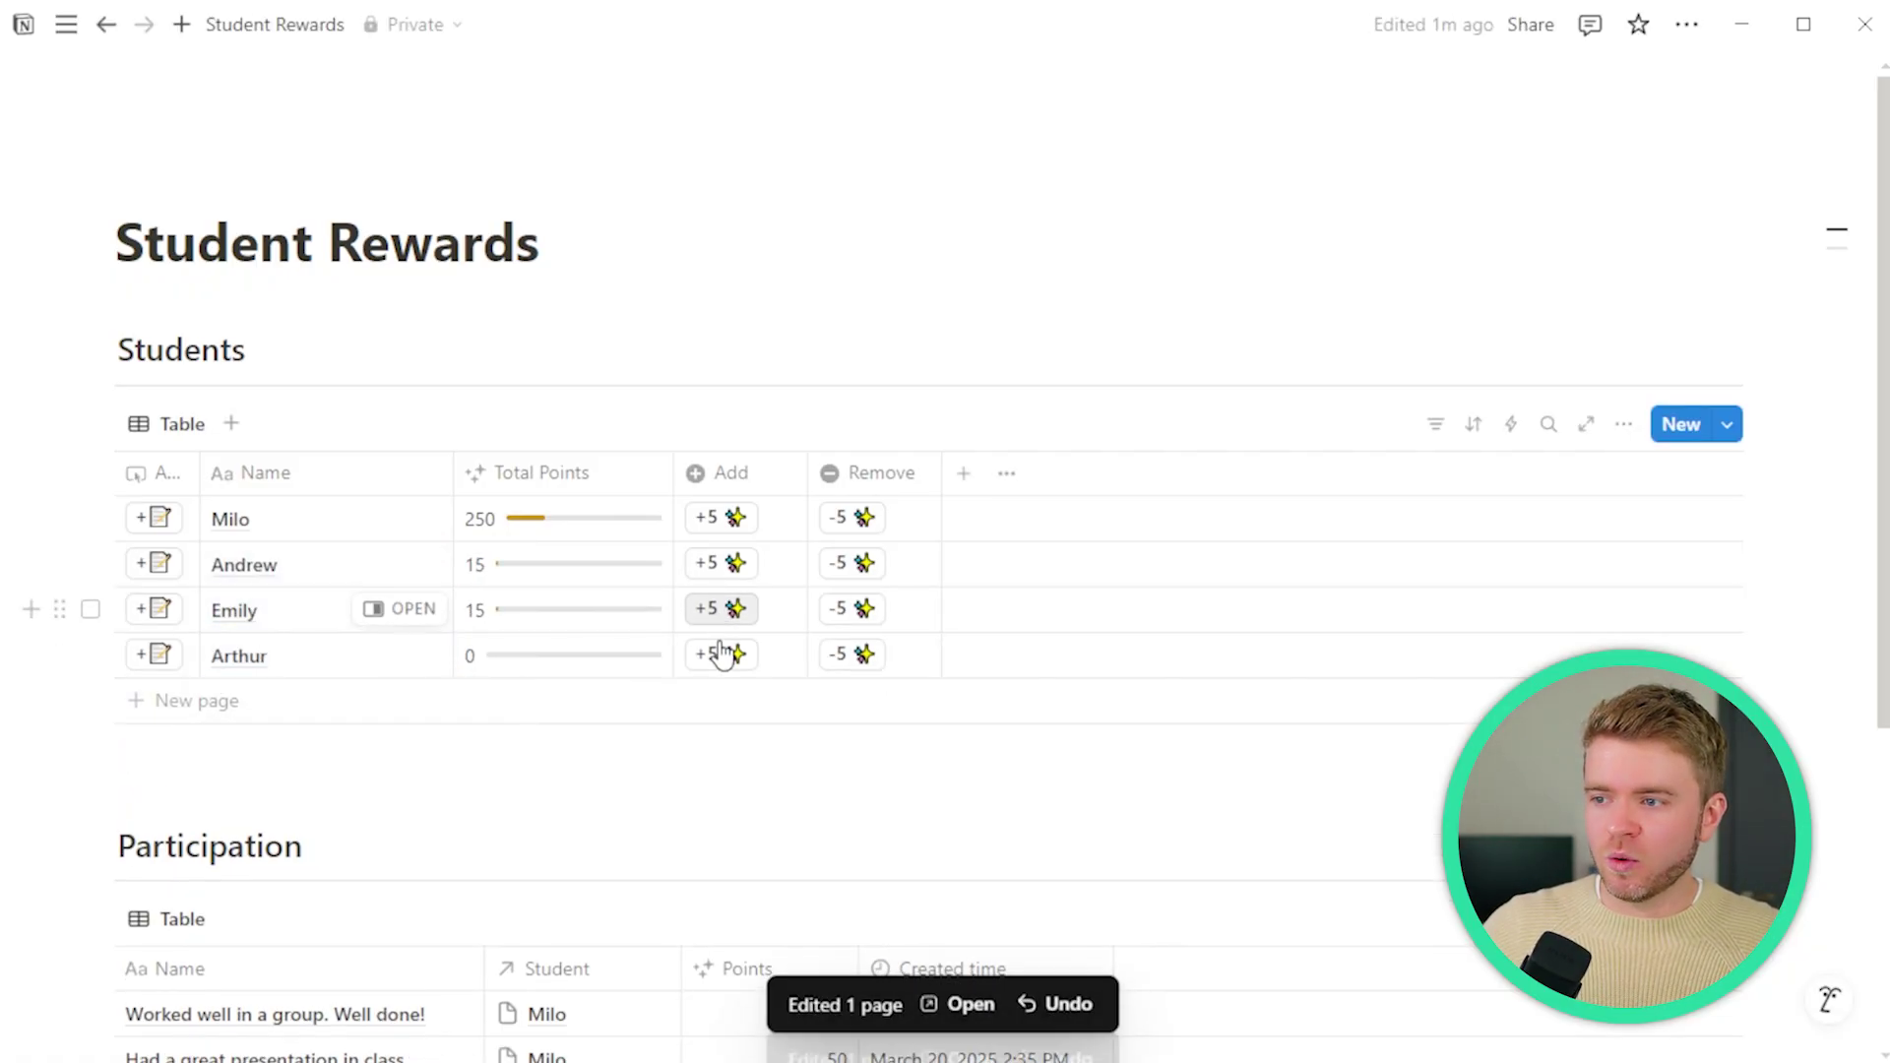
triple_click(721, 655)
click(722, 655)
double_click(852, 566)
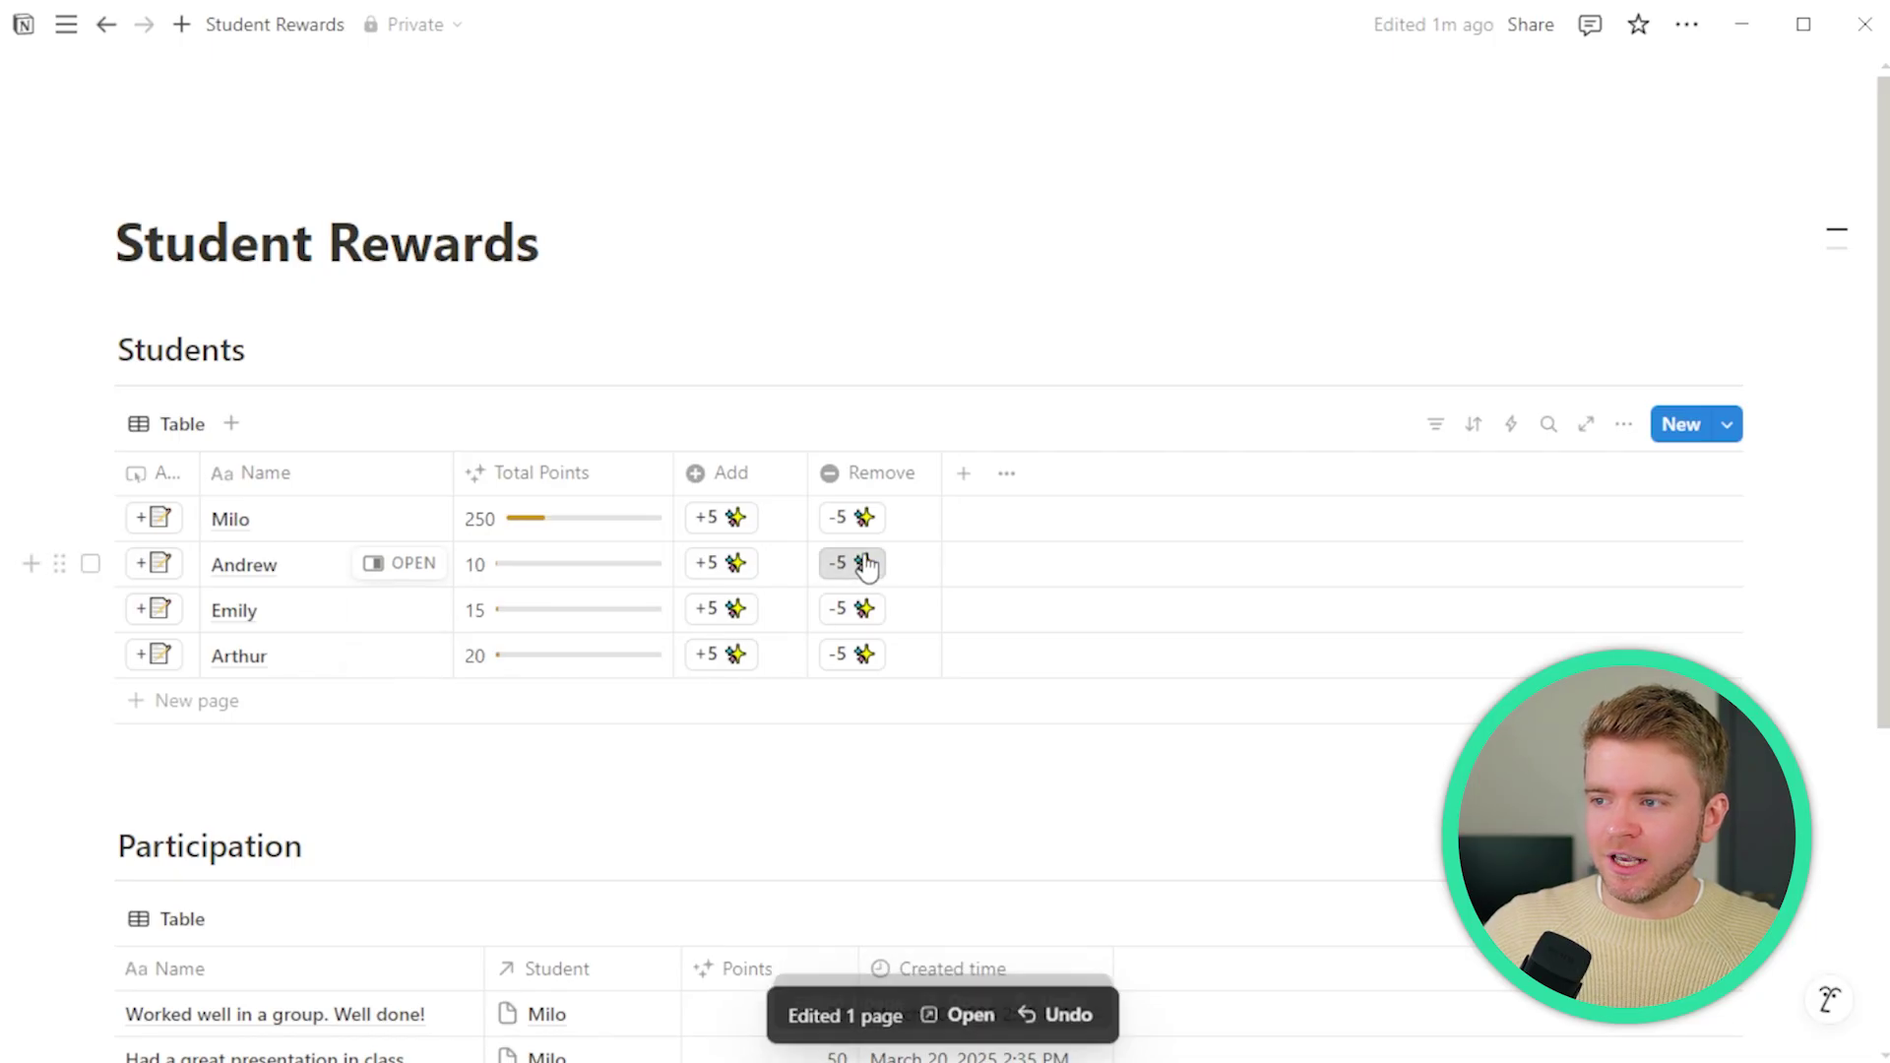
triple_click(717, 563)
- Create a note for the second student with the Add Note button, titled "Did a great job today!"
scroll(386, 513, down, 2)
scroll(386, 513, up, 1)
click(157, 430)
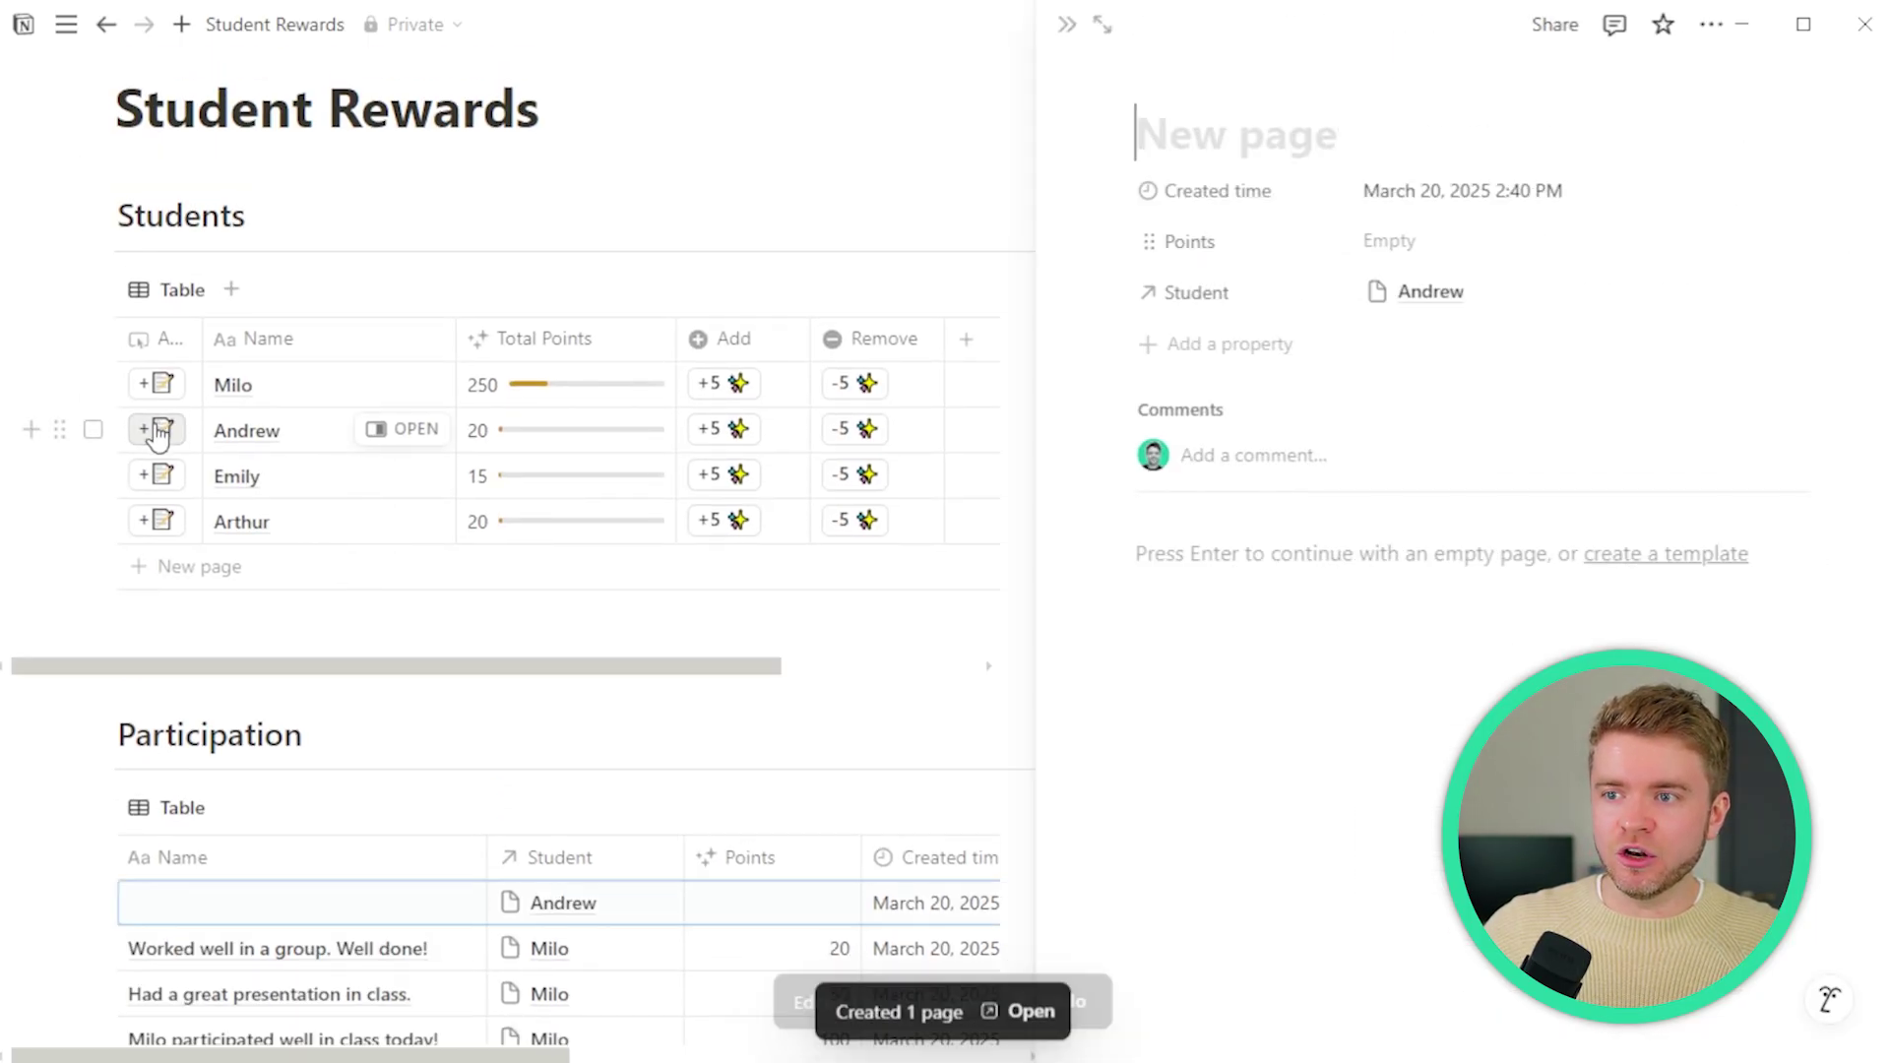
text(Did a grea)
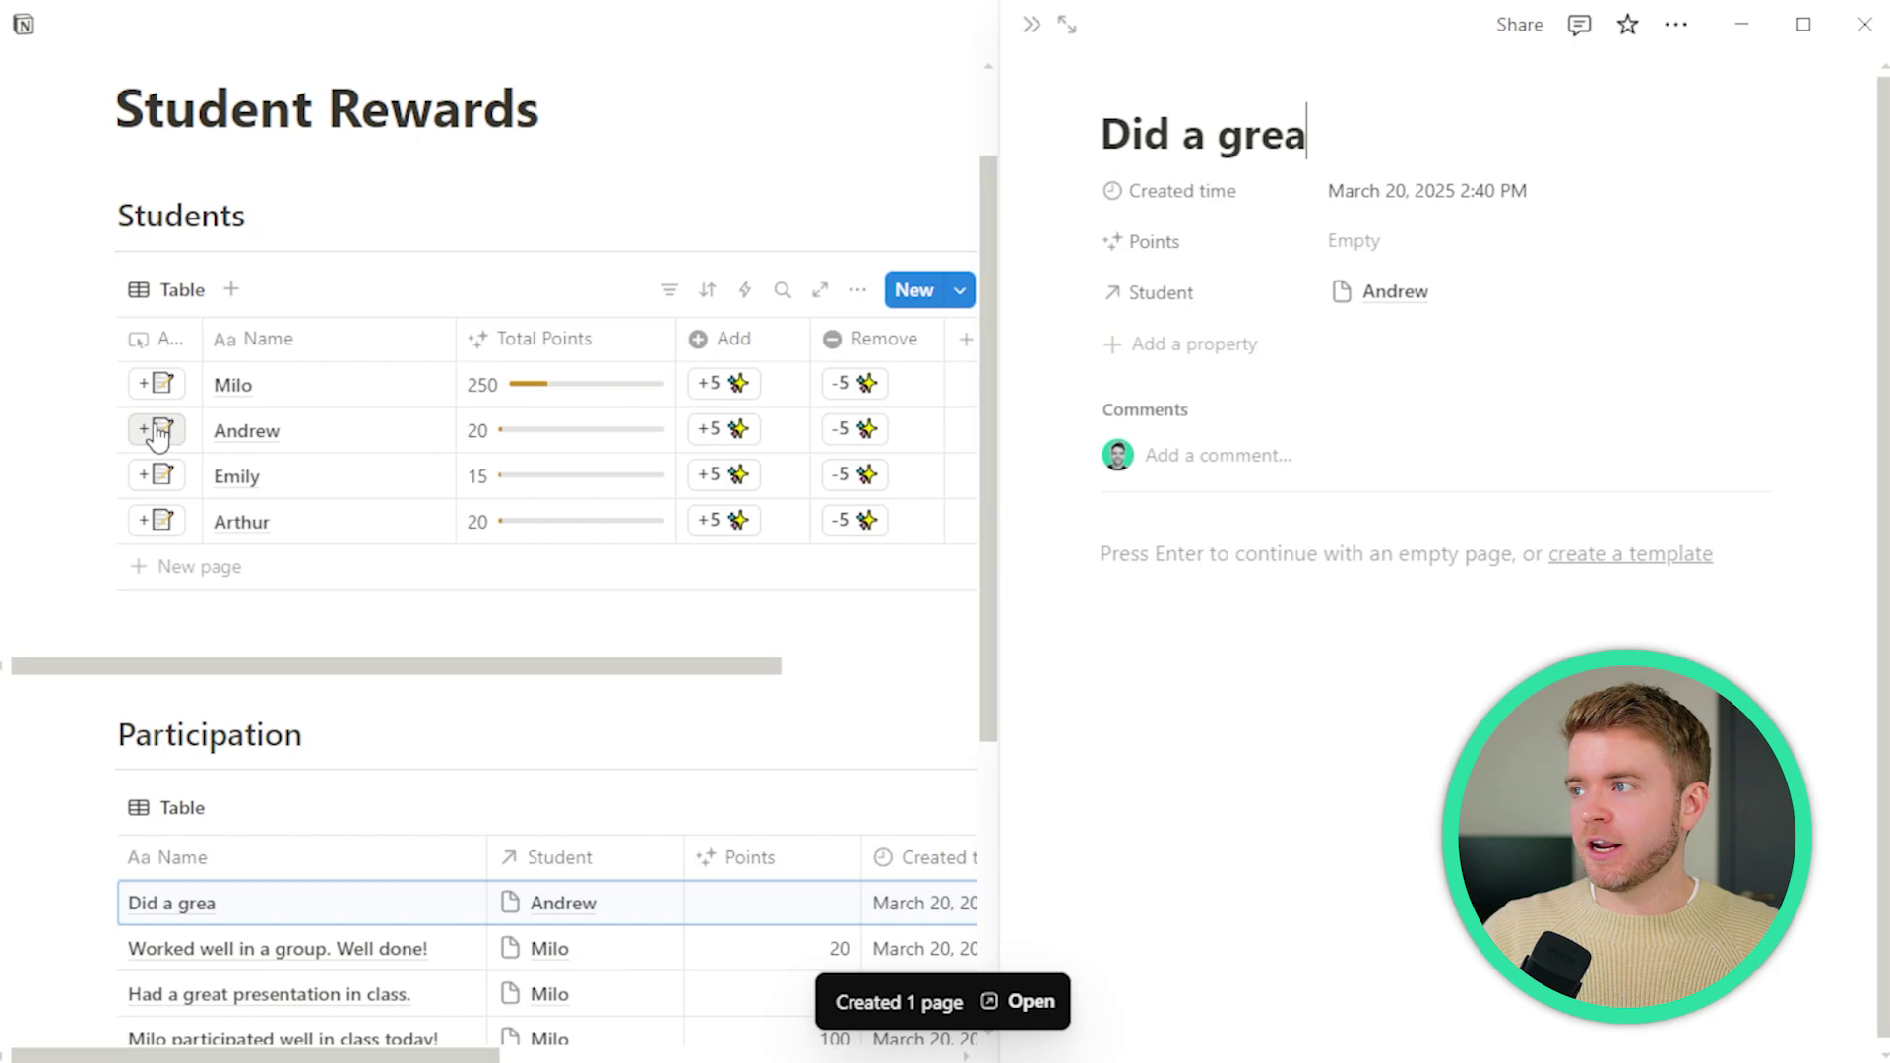
text(t job today!)
- Set the new note's Points to 100 and close the note
key(Down)
key(Down)
key(Return)
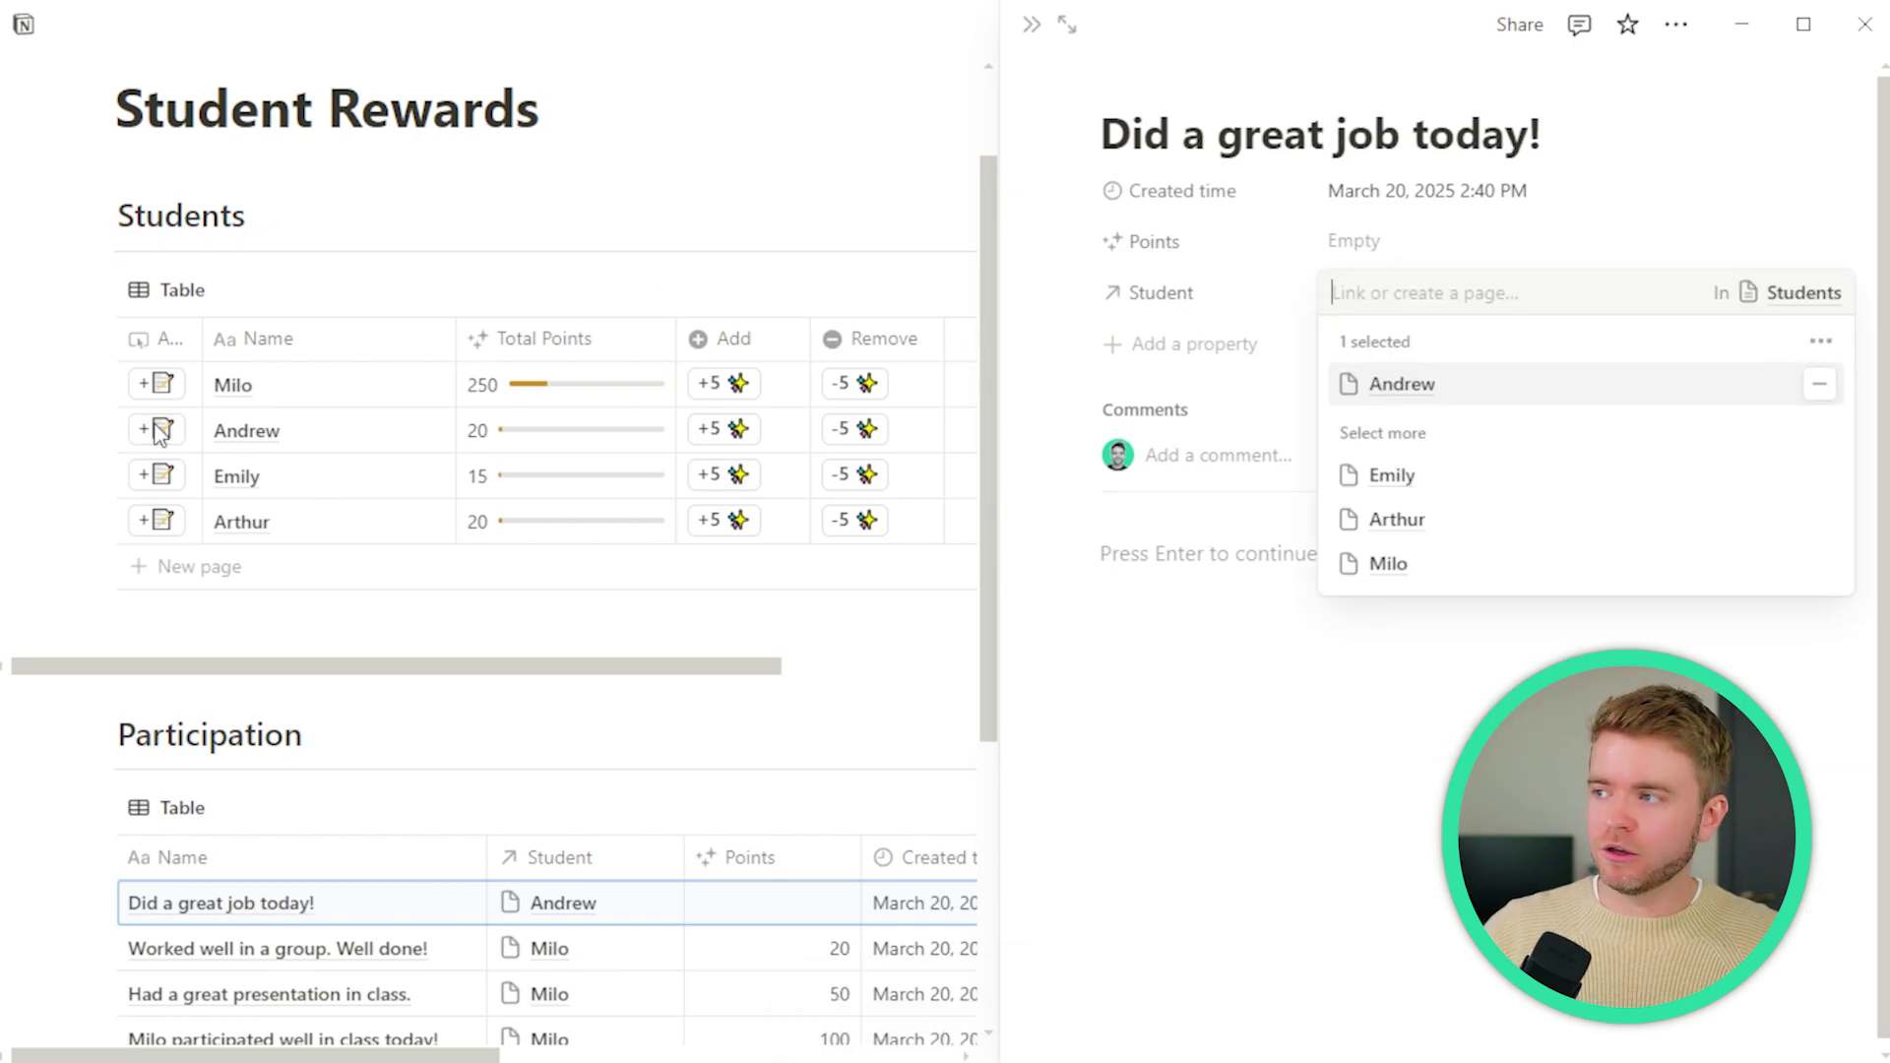
click(1373, 249)
click(1402, 235)
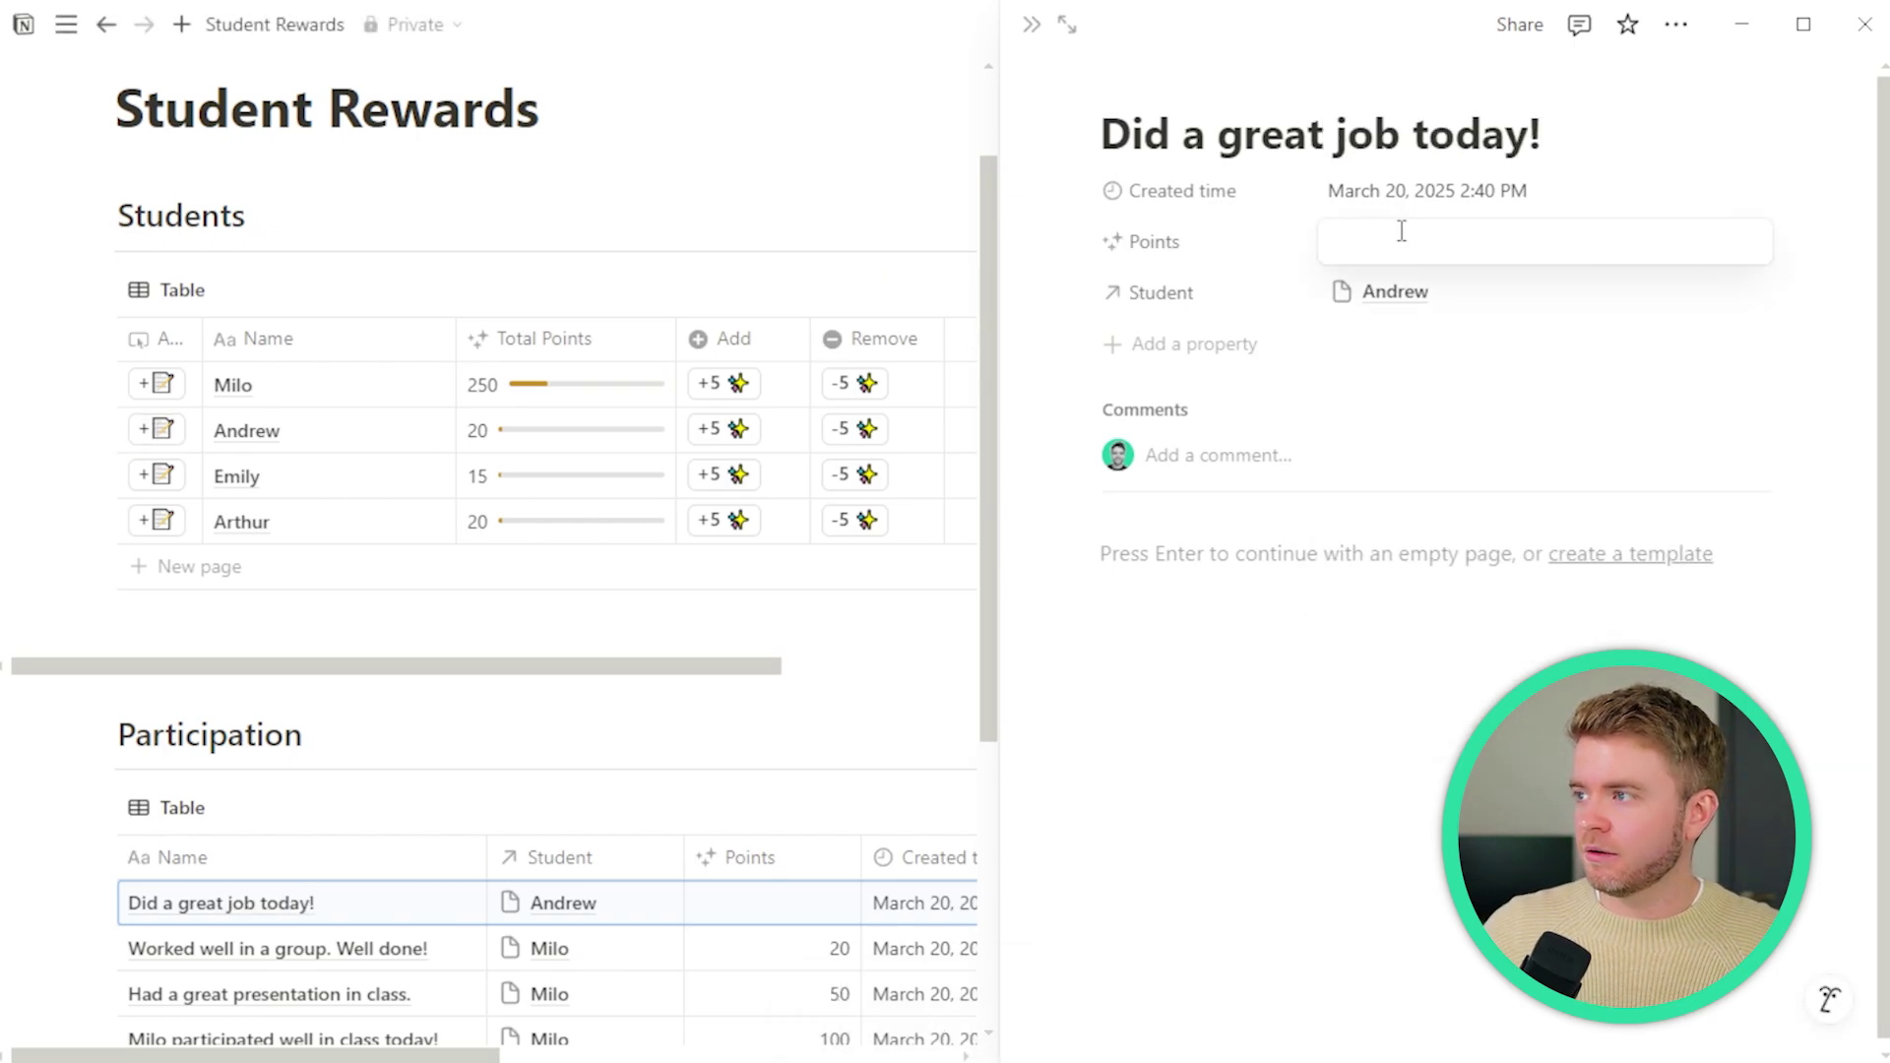
text(100)
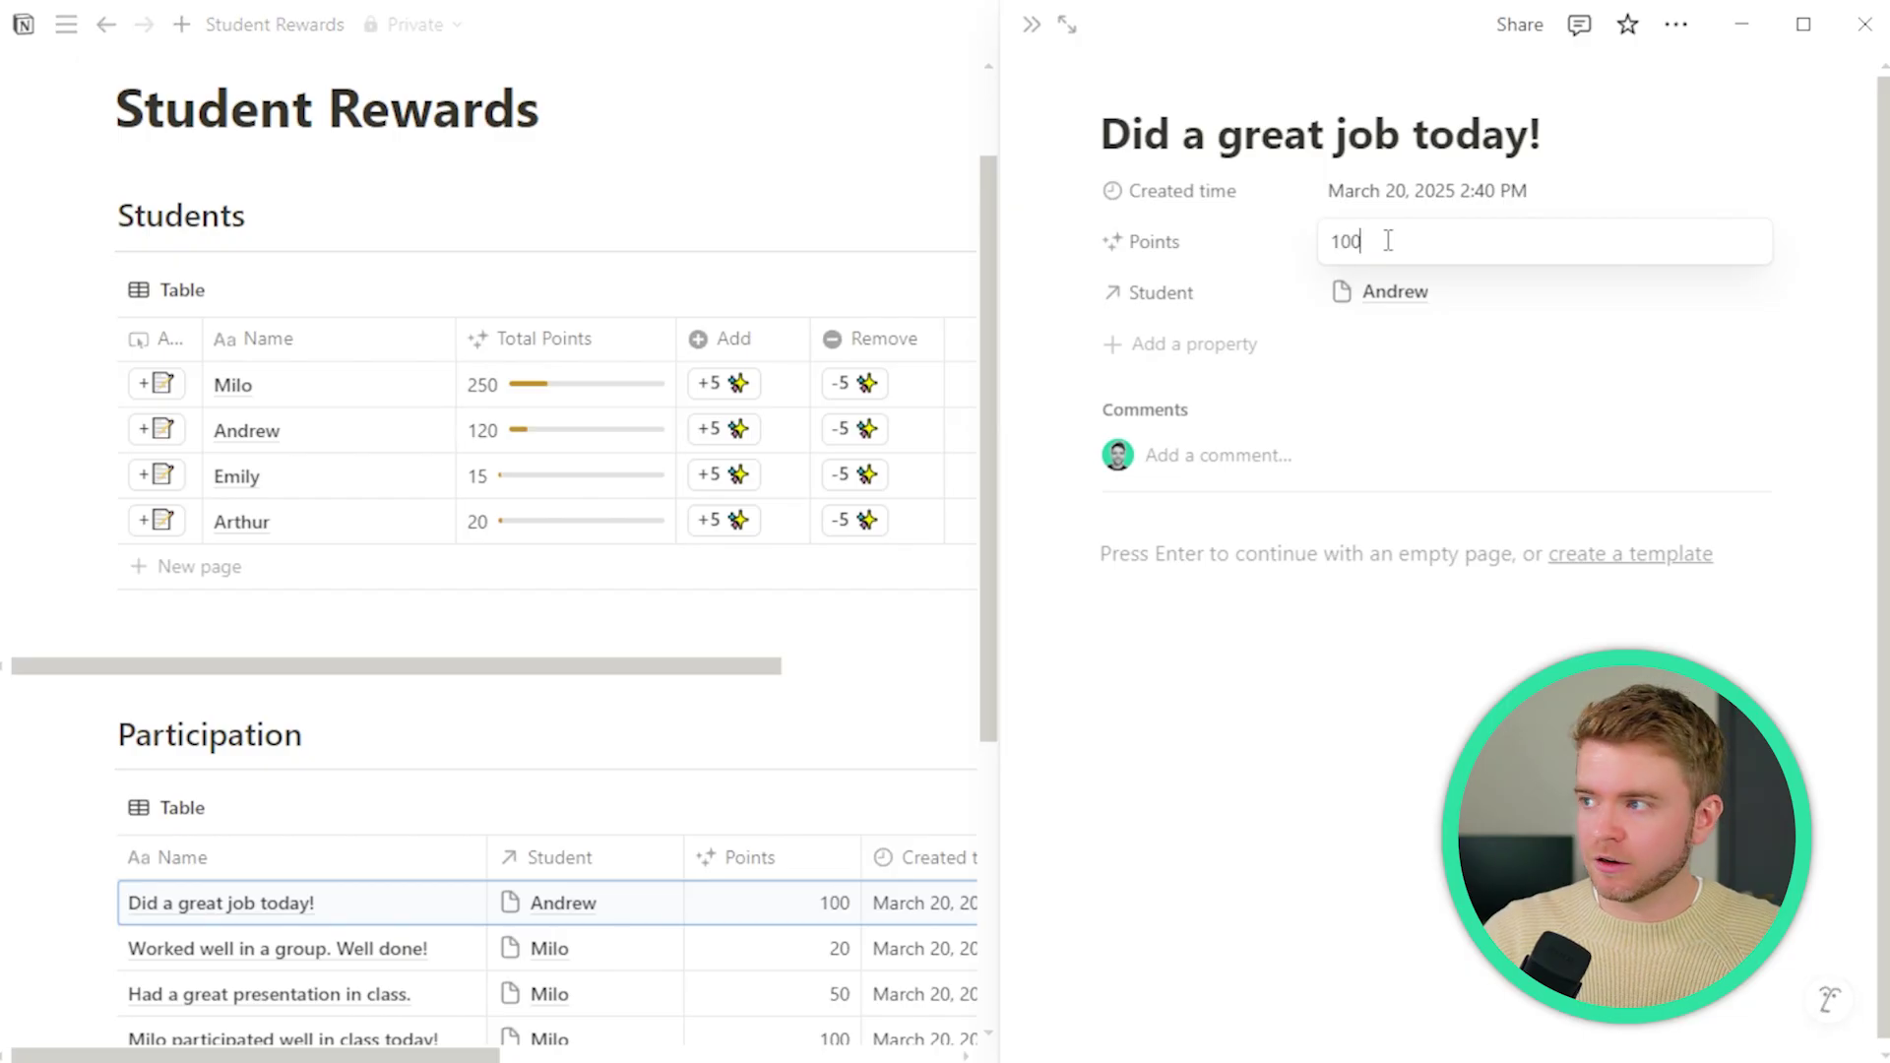
key(Return)
key(Escape)
- Open the first student's page, start customizing its layout, and pin the Add Note property to the heading
scroll(552, 460, down, 2)
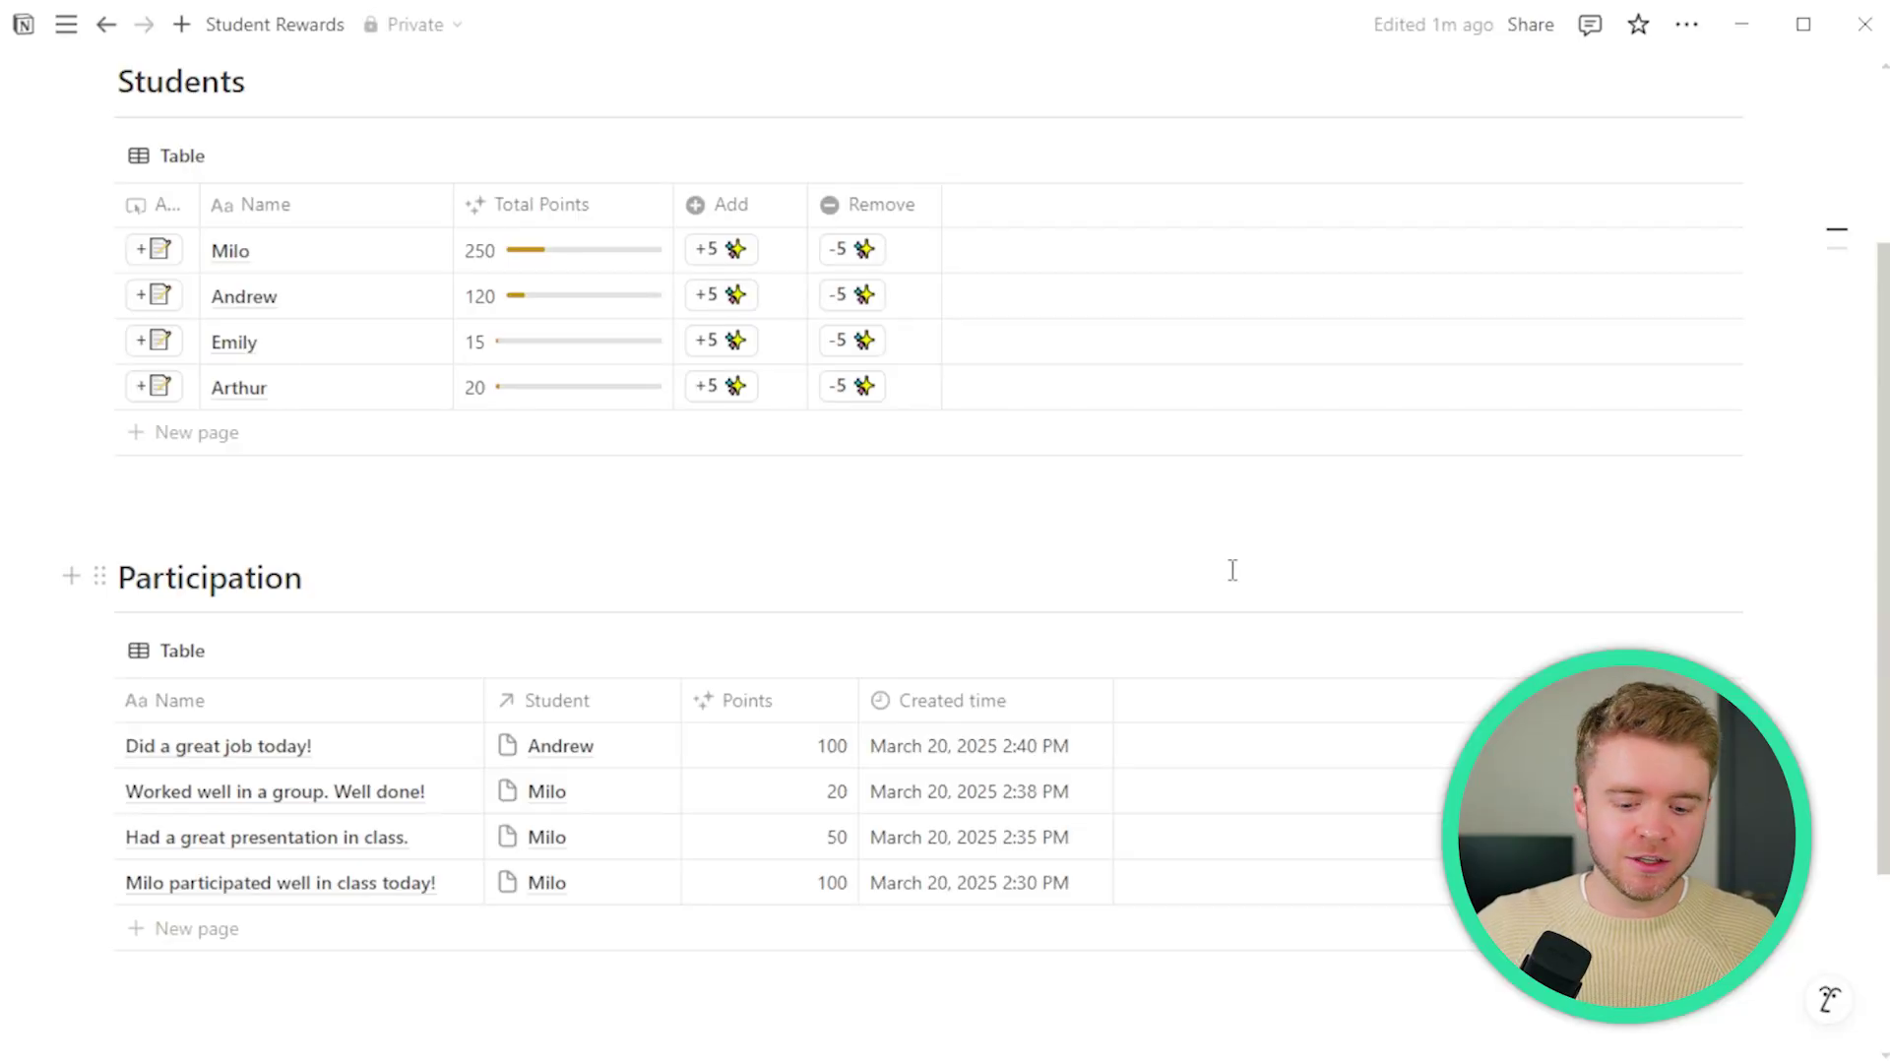
scroll(655, 144, up, 2)
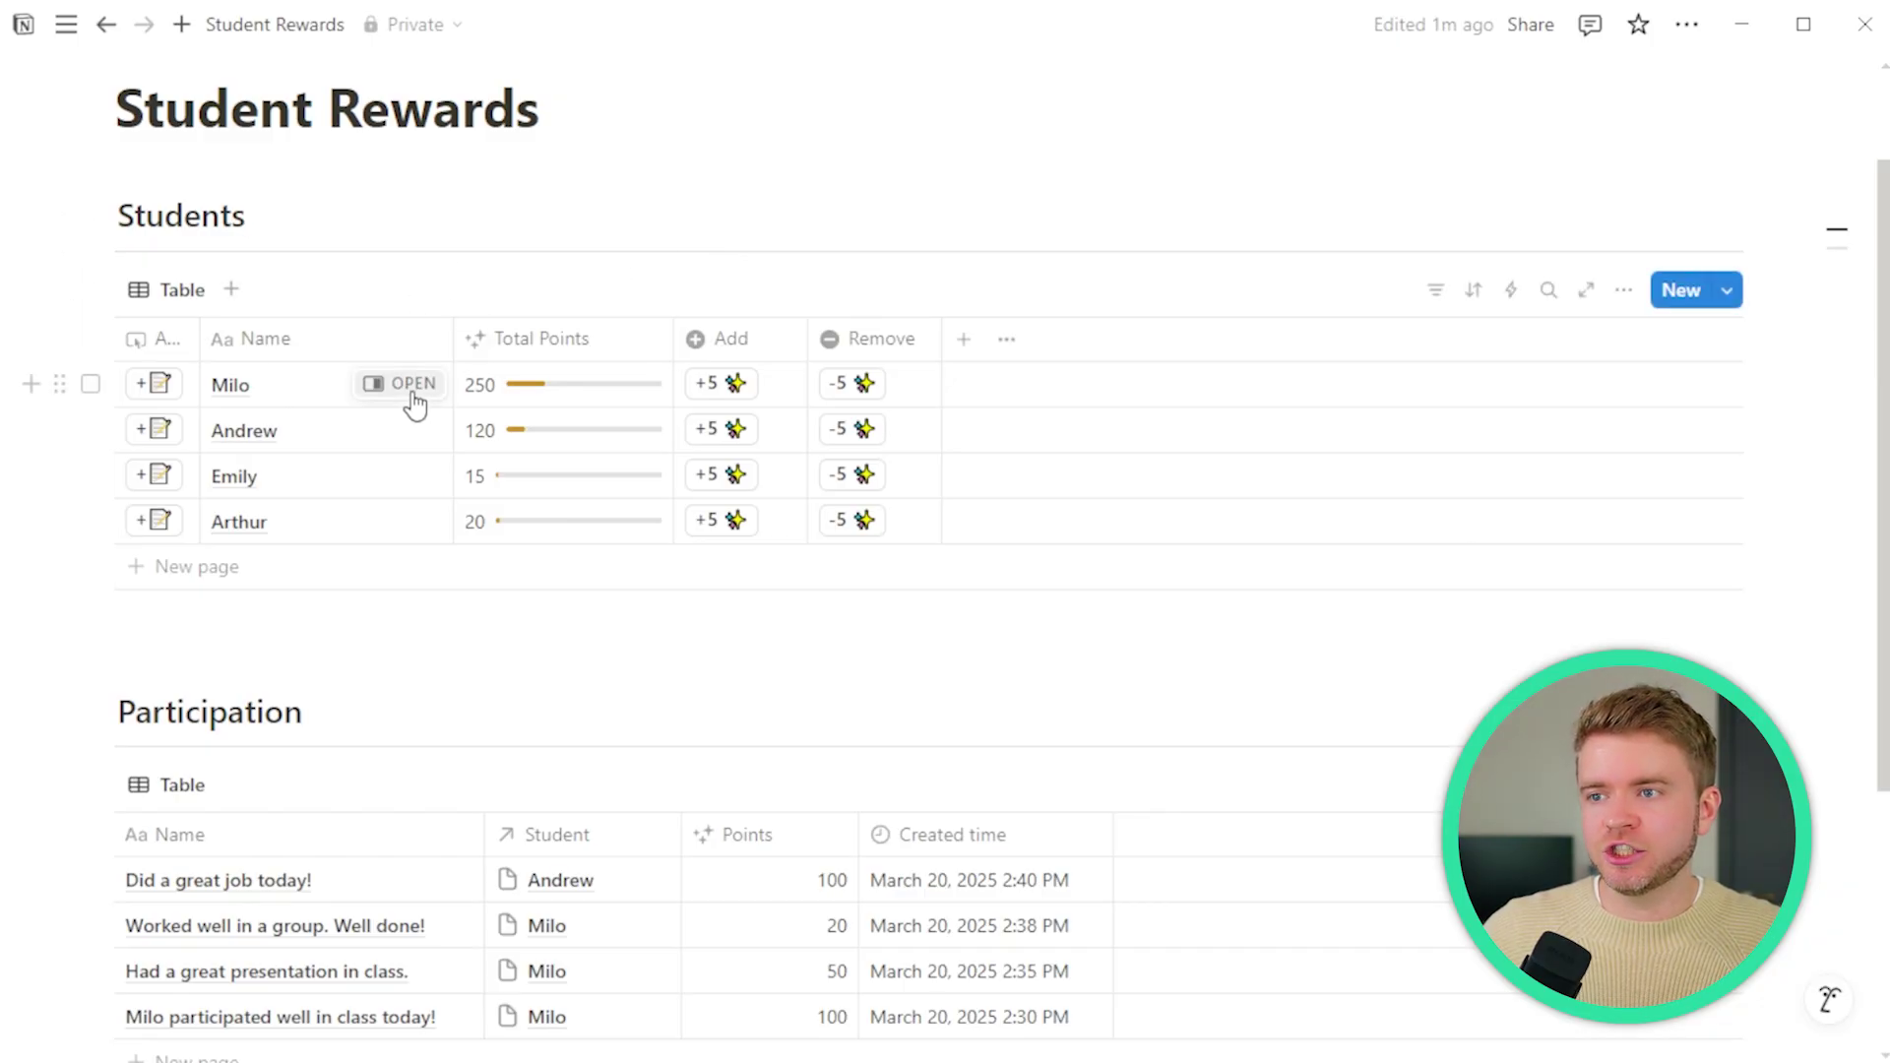
click(404, 386)
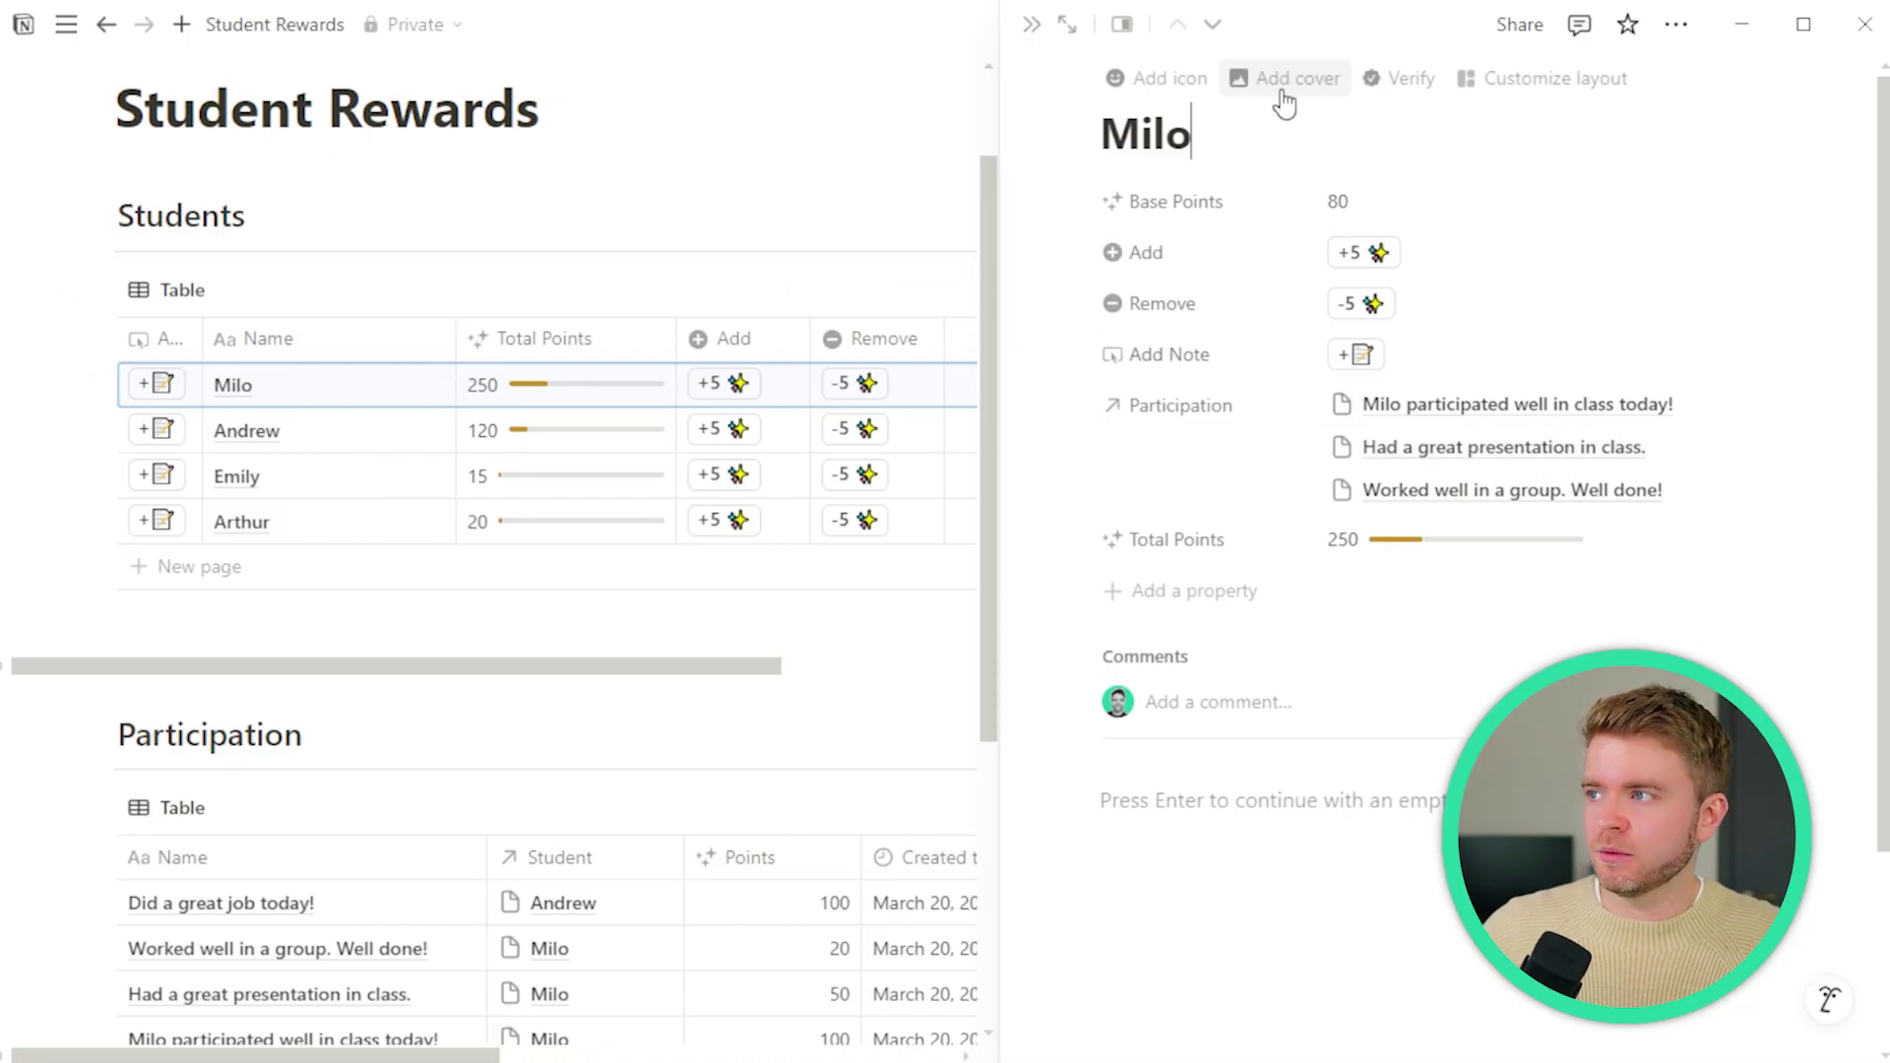
click(1567, 81)
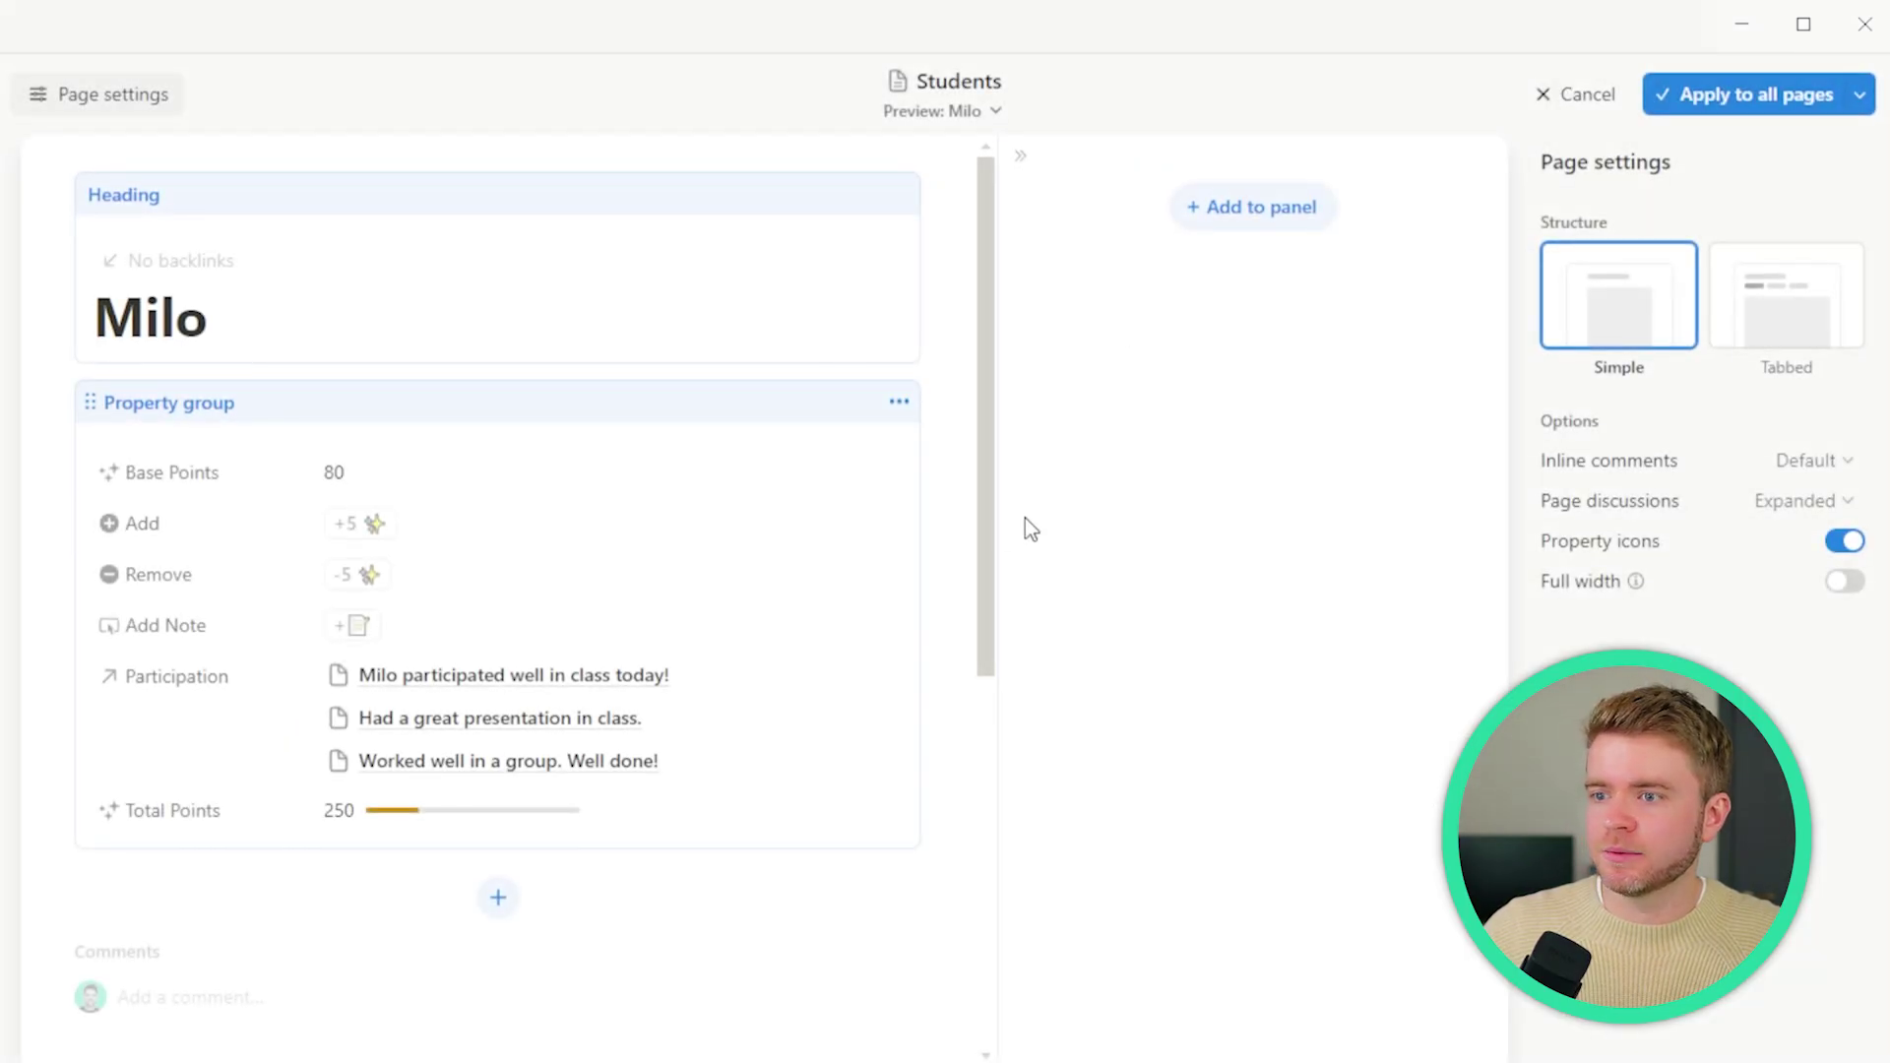
click(445, 262)
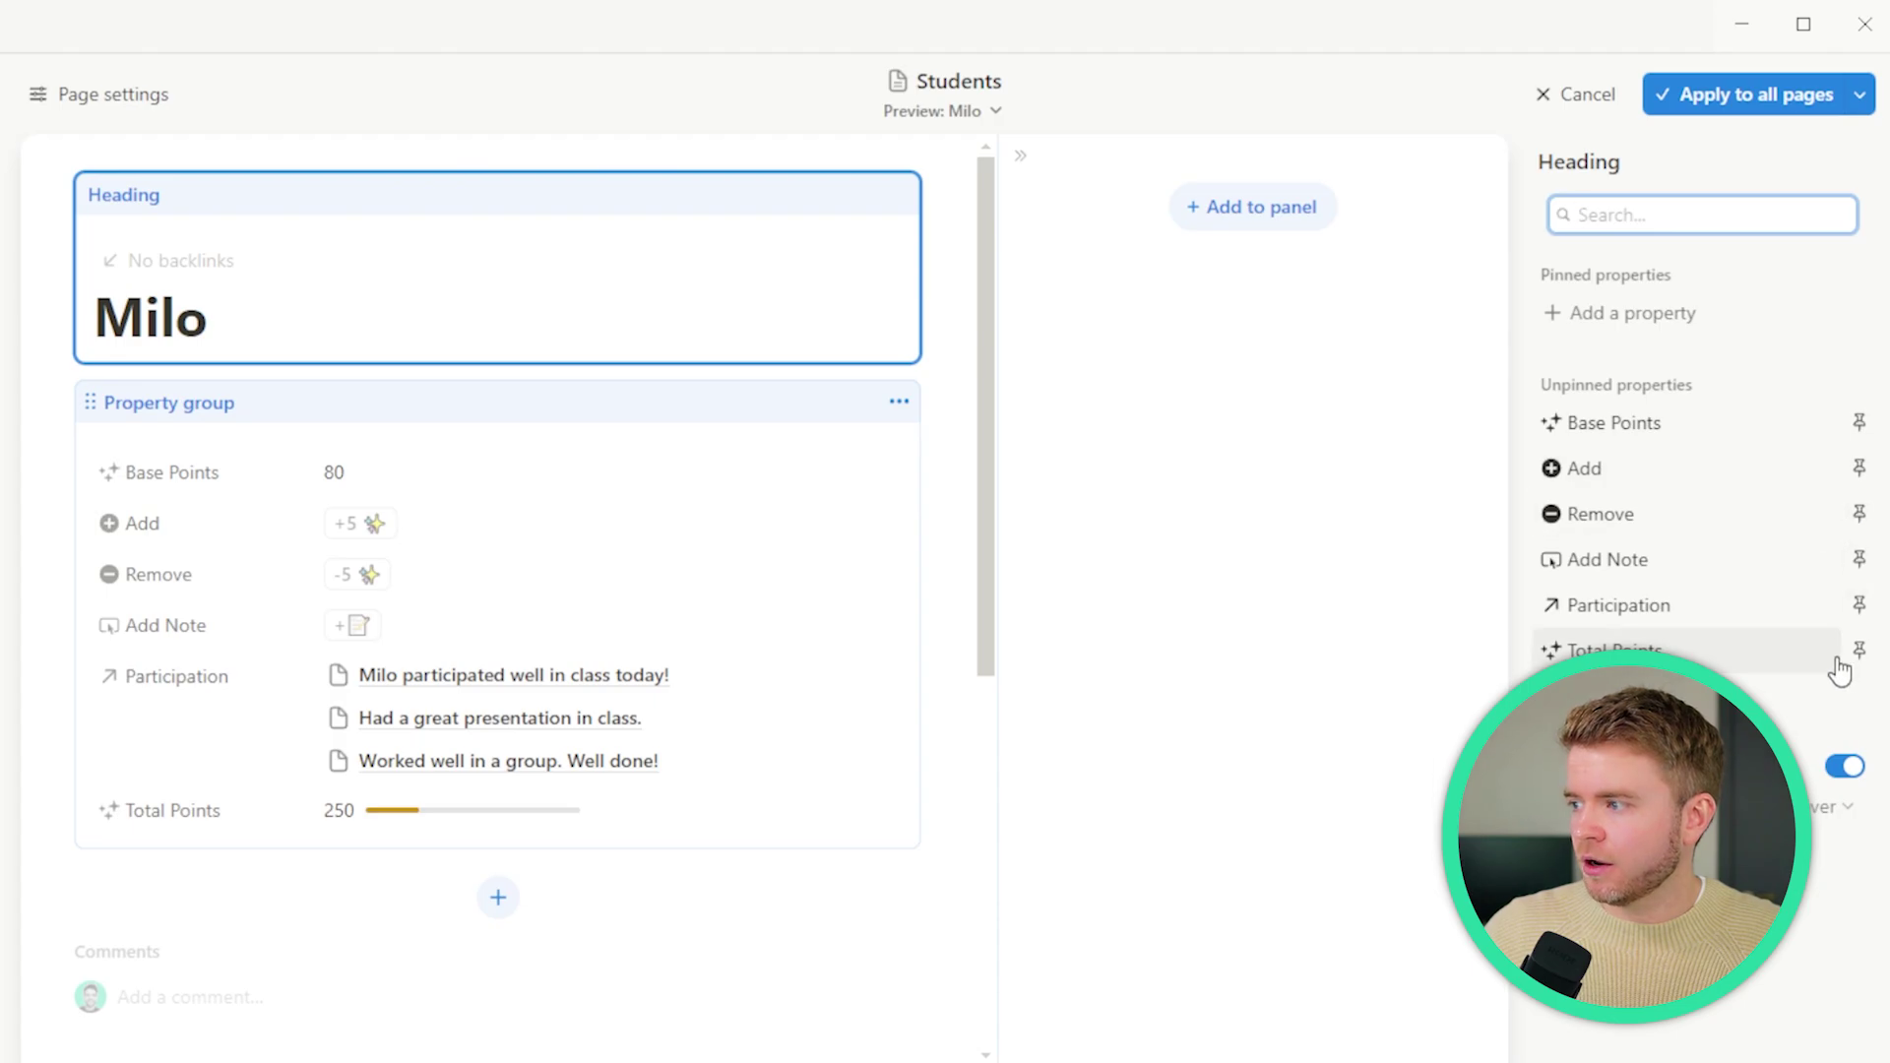
click(1860, 559)
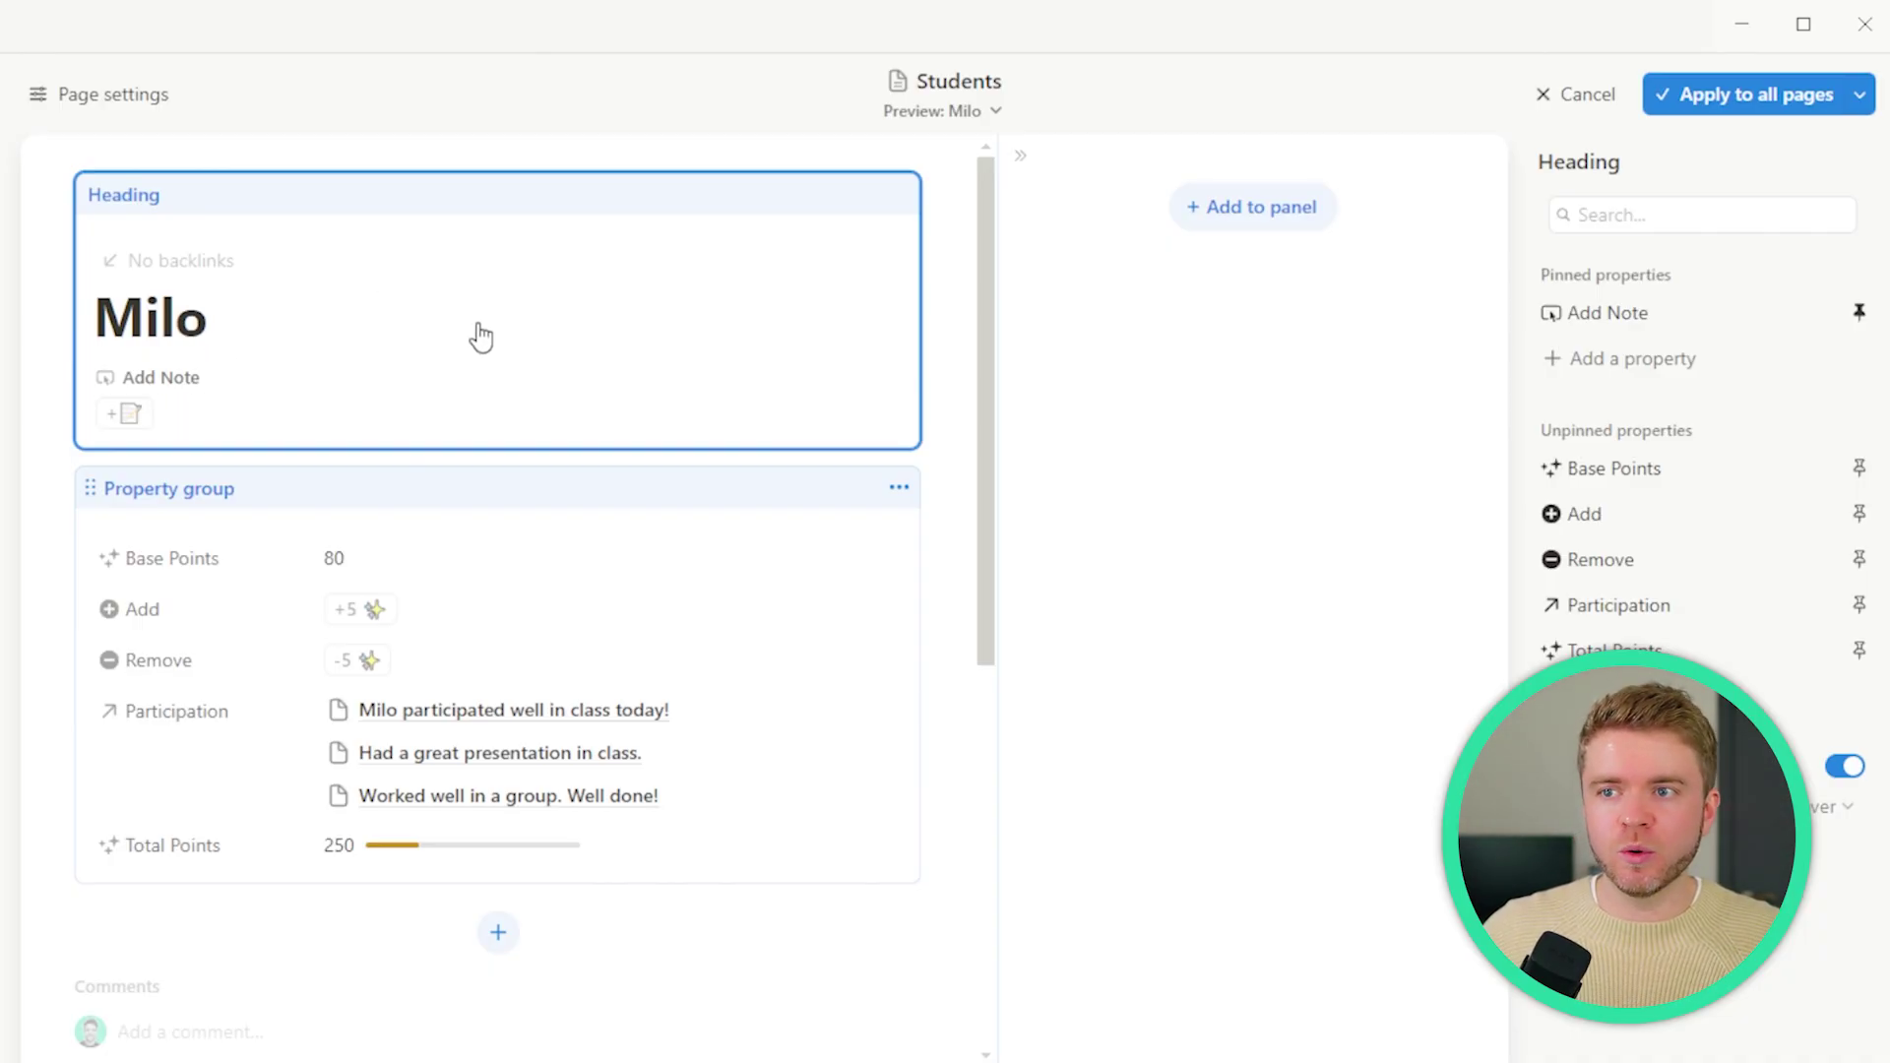
- Switch the page structure to Tabbed and add a tab for the related Participation database
scroll(485, 337, down, 2)
scroll(485, 337, up, 2)
click(1100, 492)
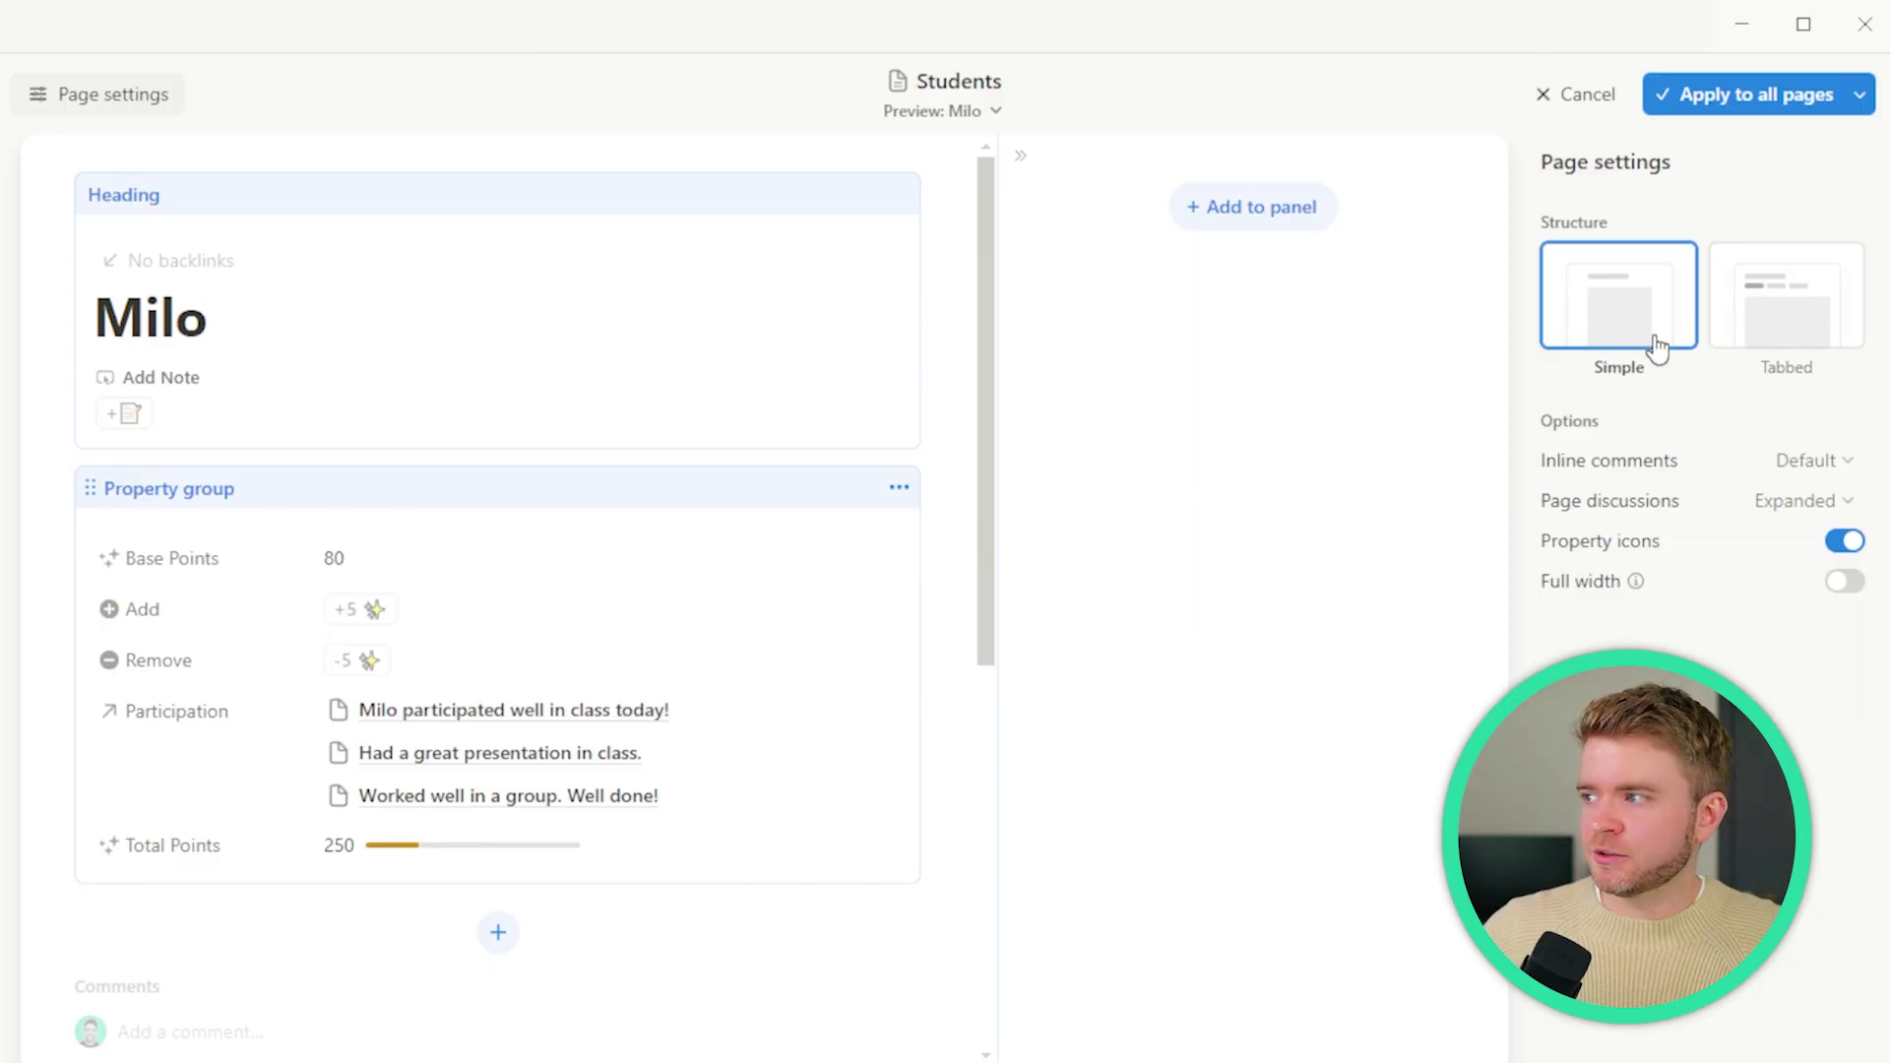
click(1800, 311)
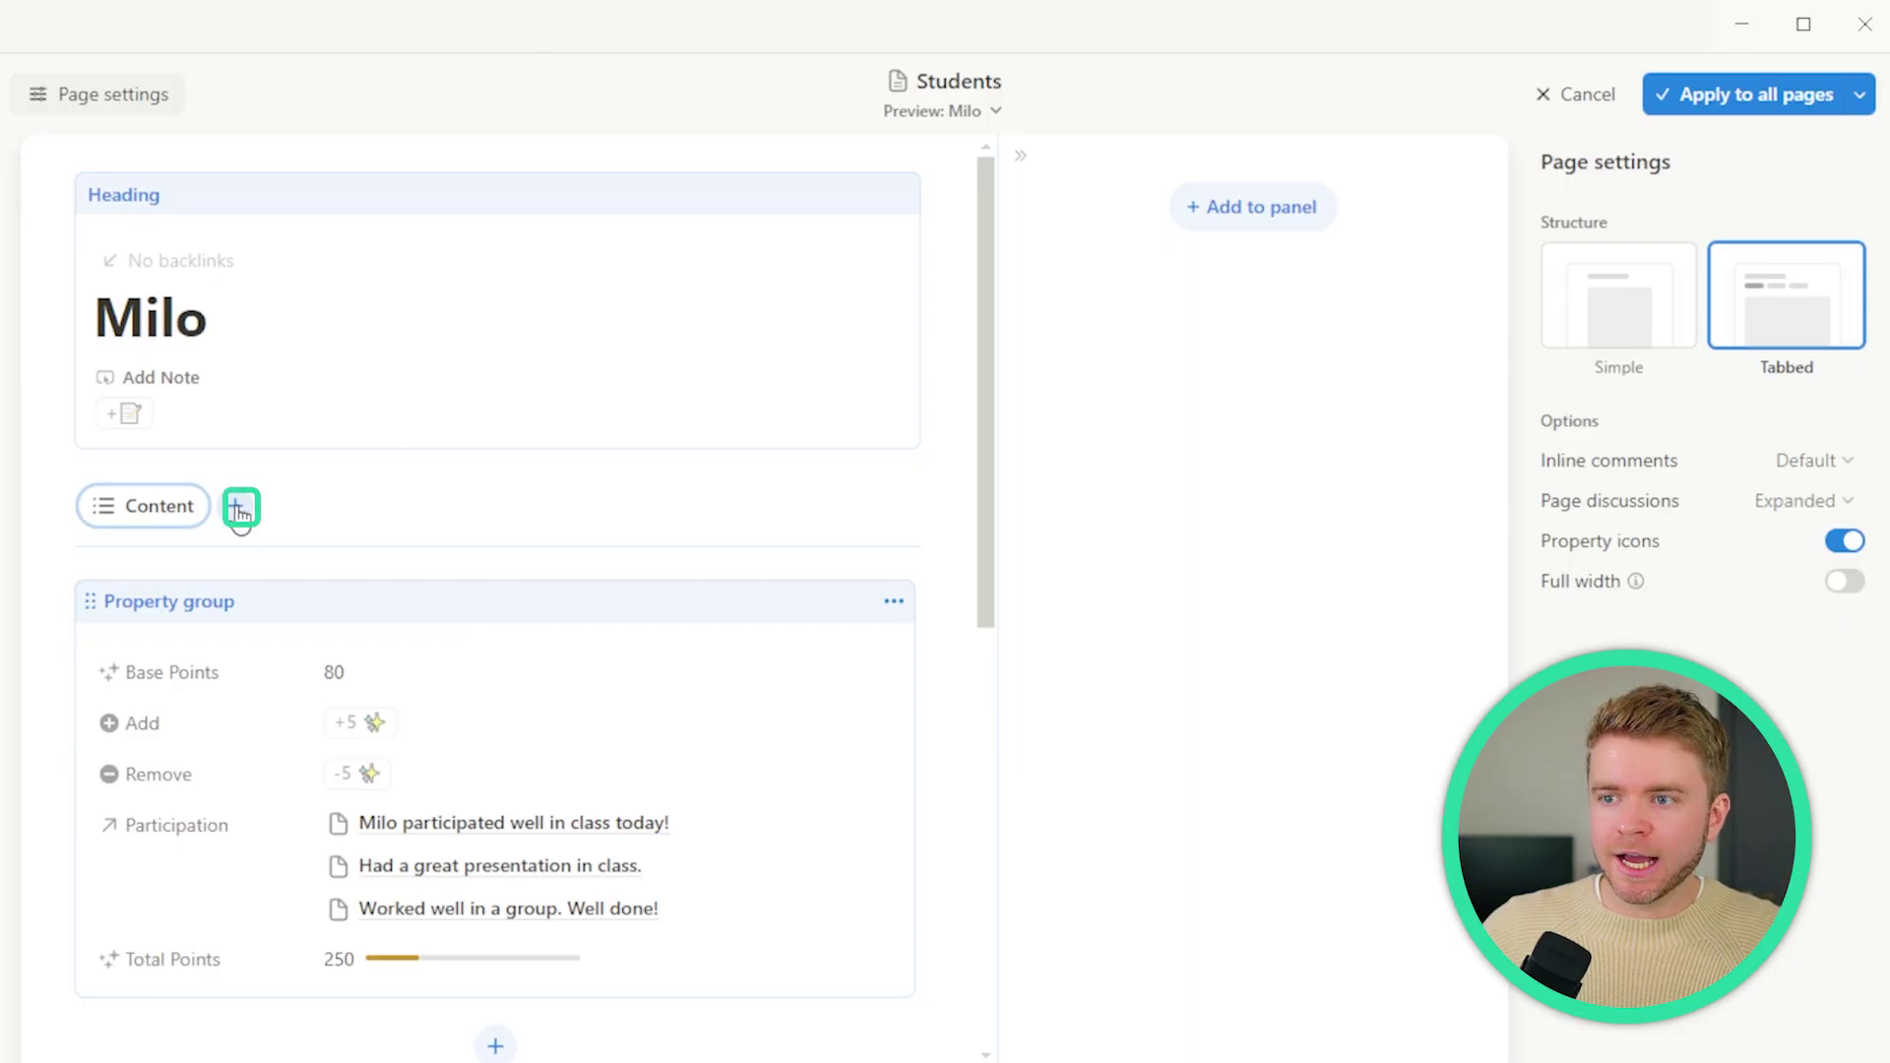
click(237, 509)
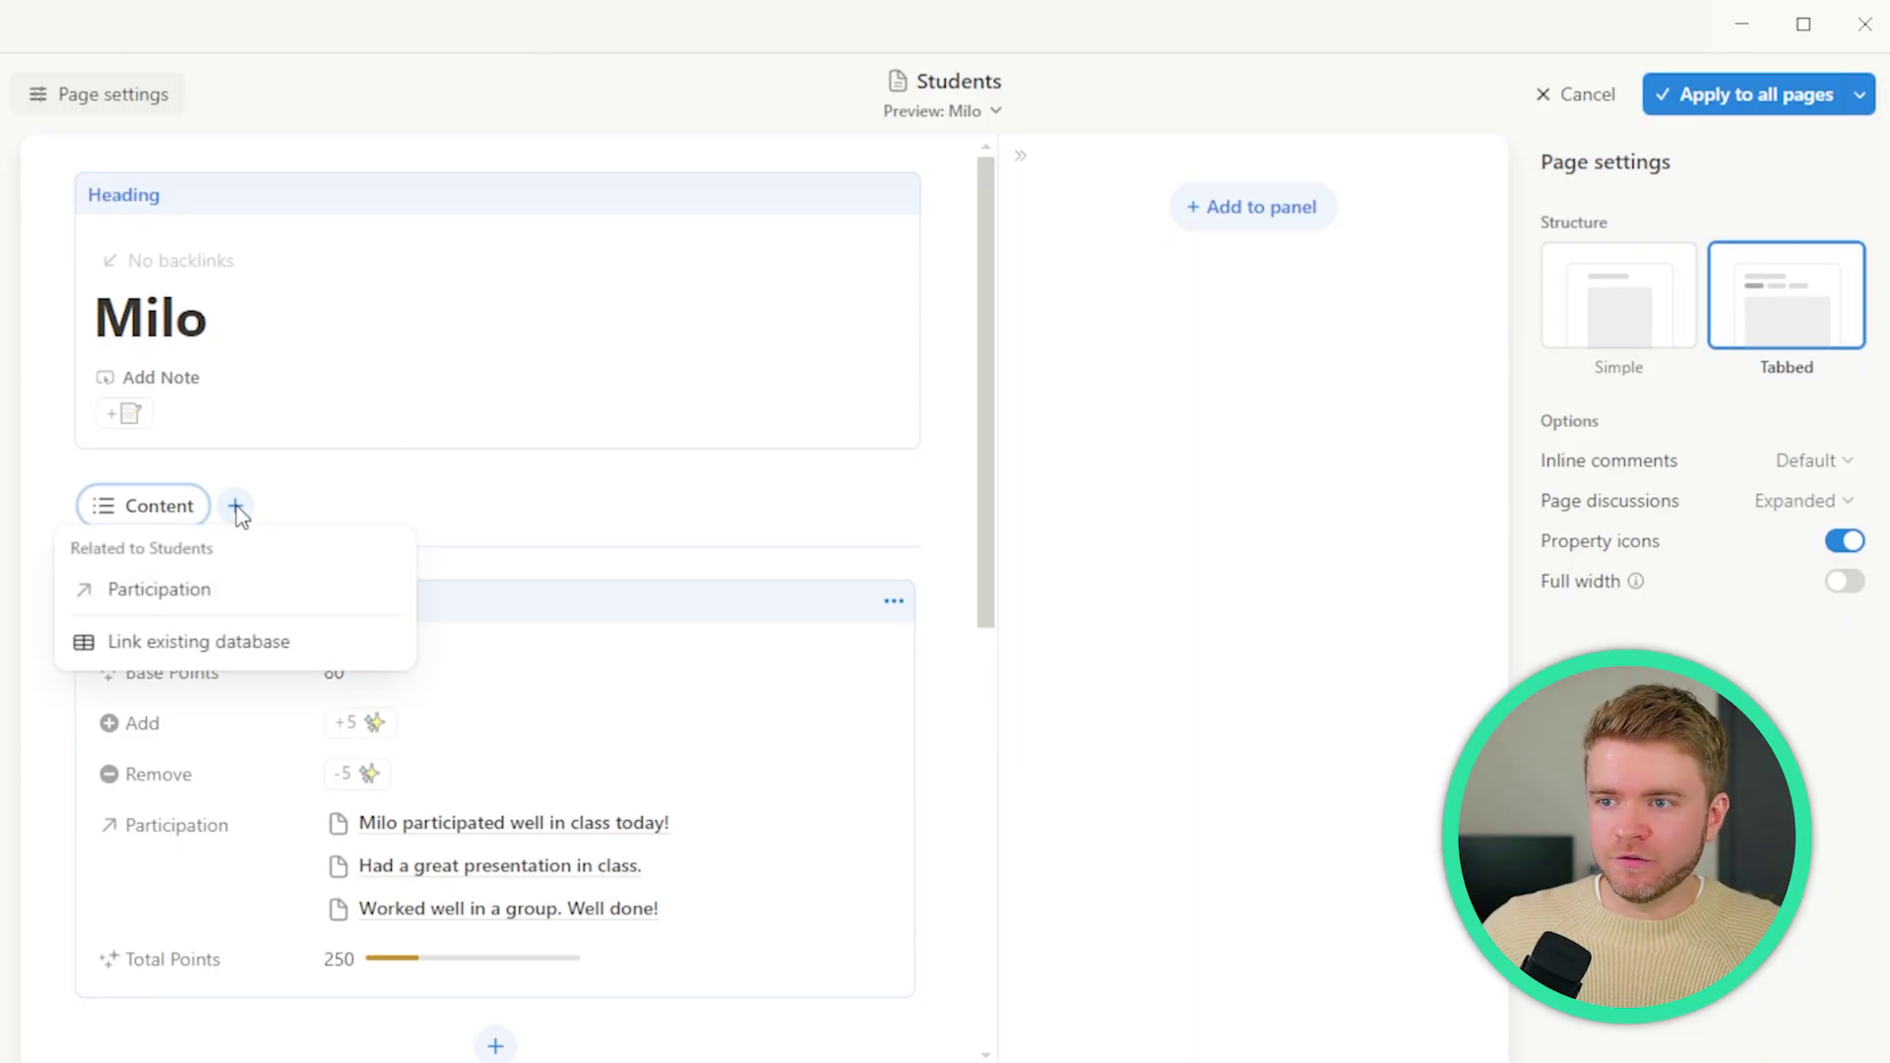
click(176, 603)
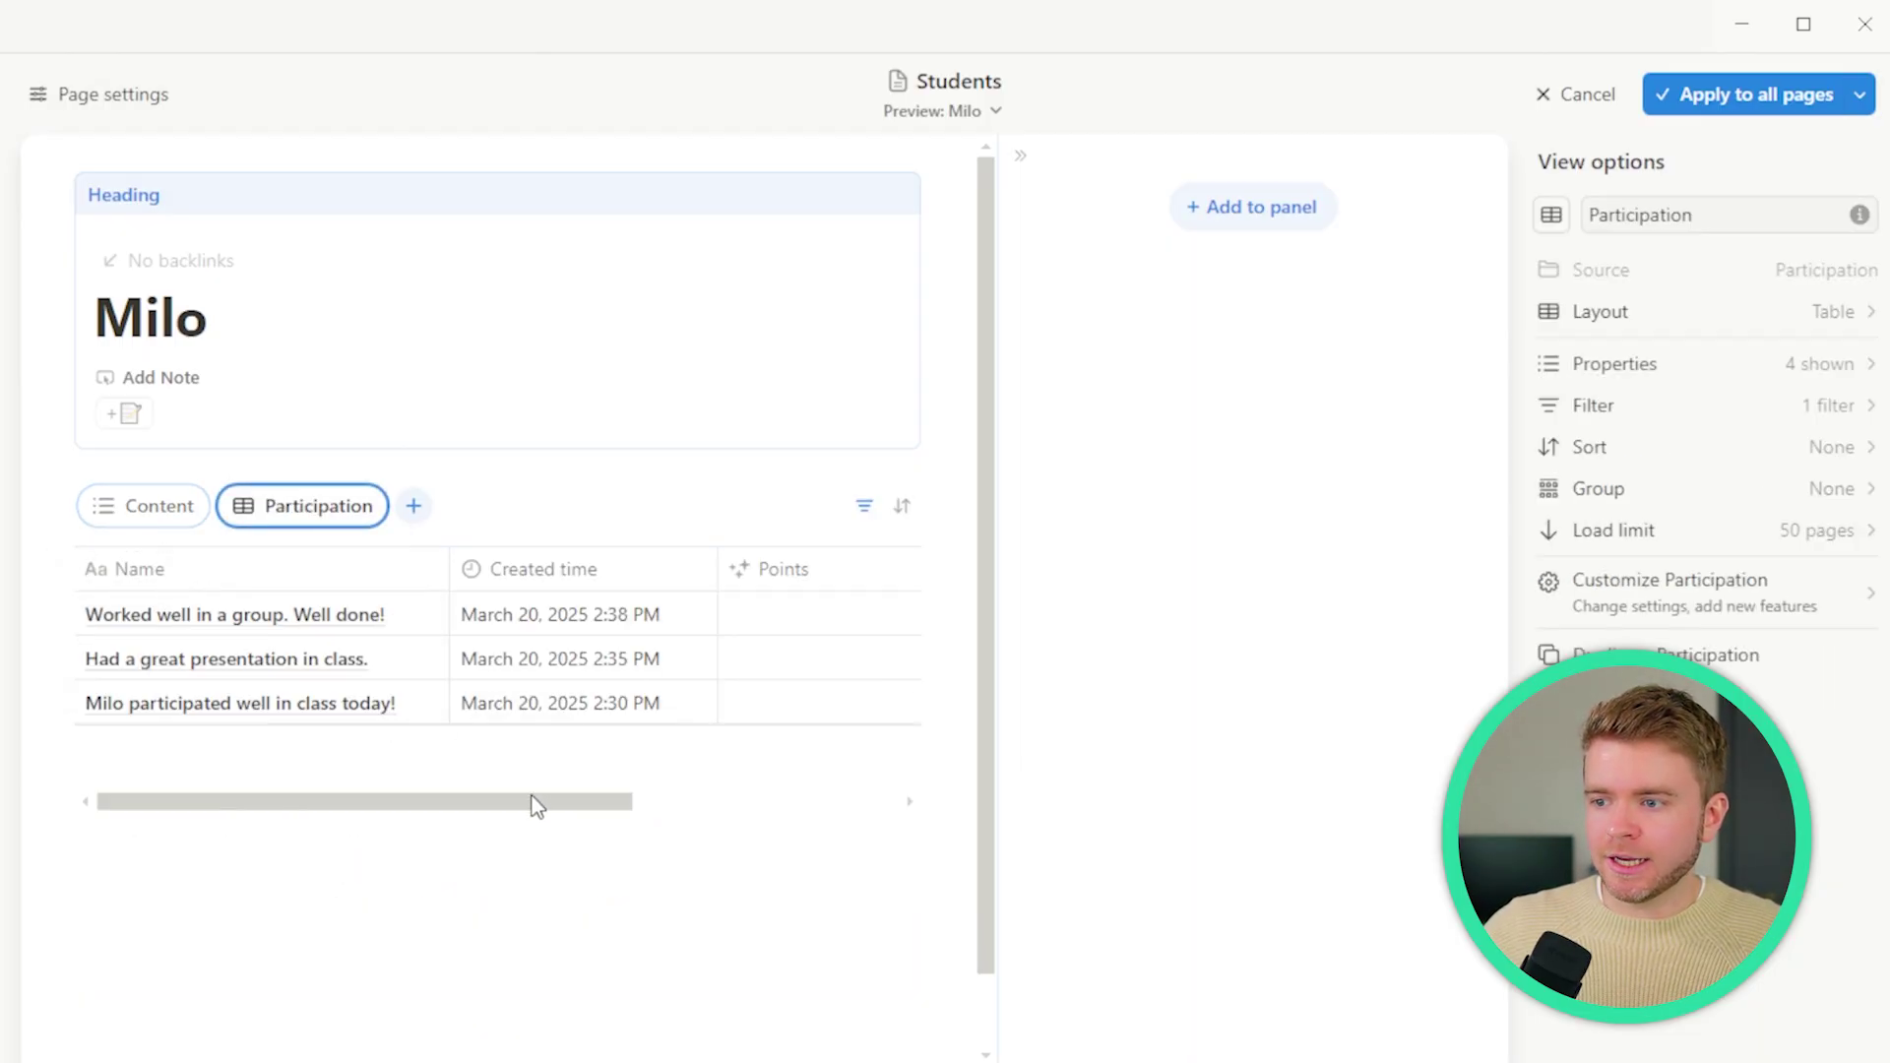
- Hide the Student column in the Participation tab's table
drag(535, 801, 798, 818)
click(689, 576)
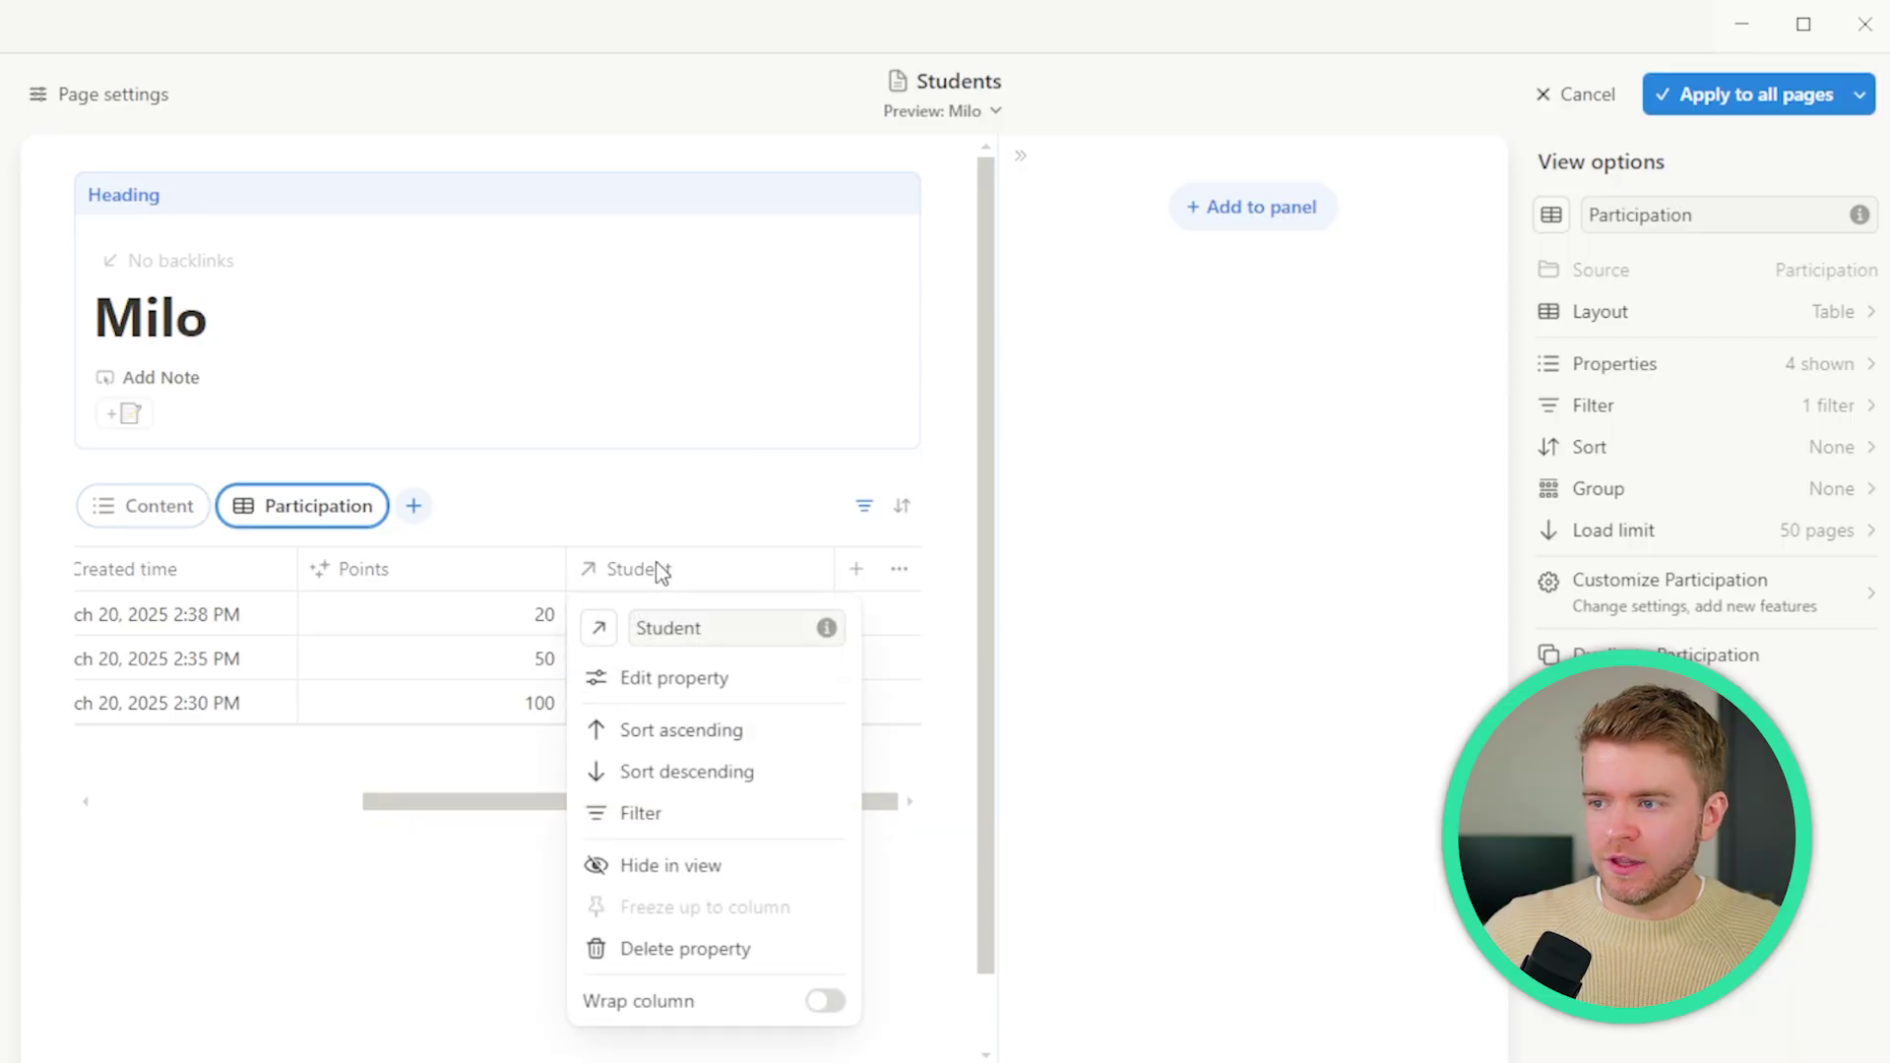
click(706, 864)
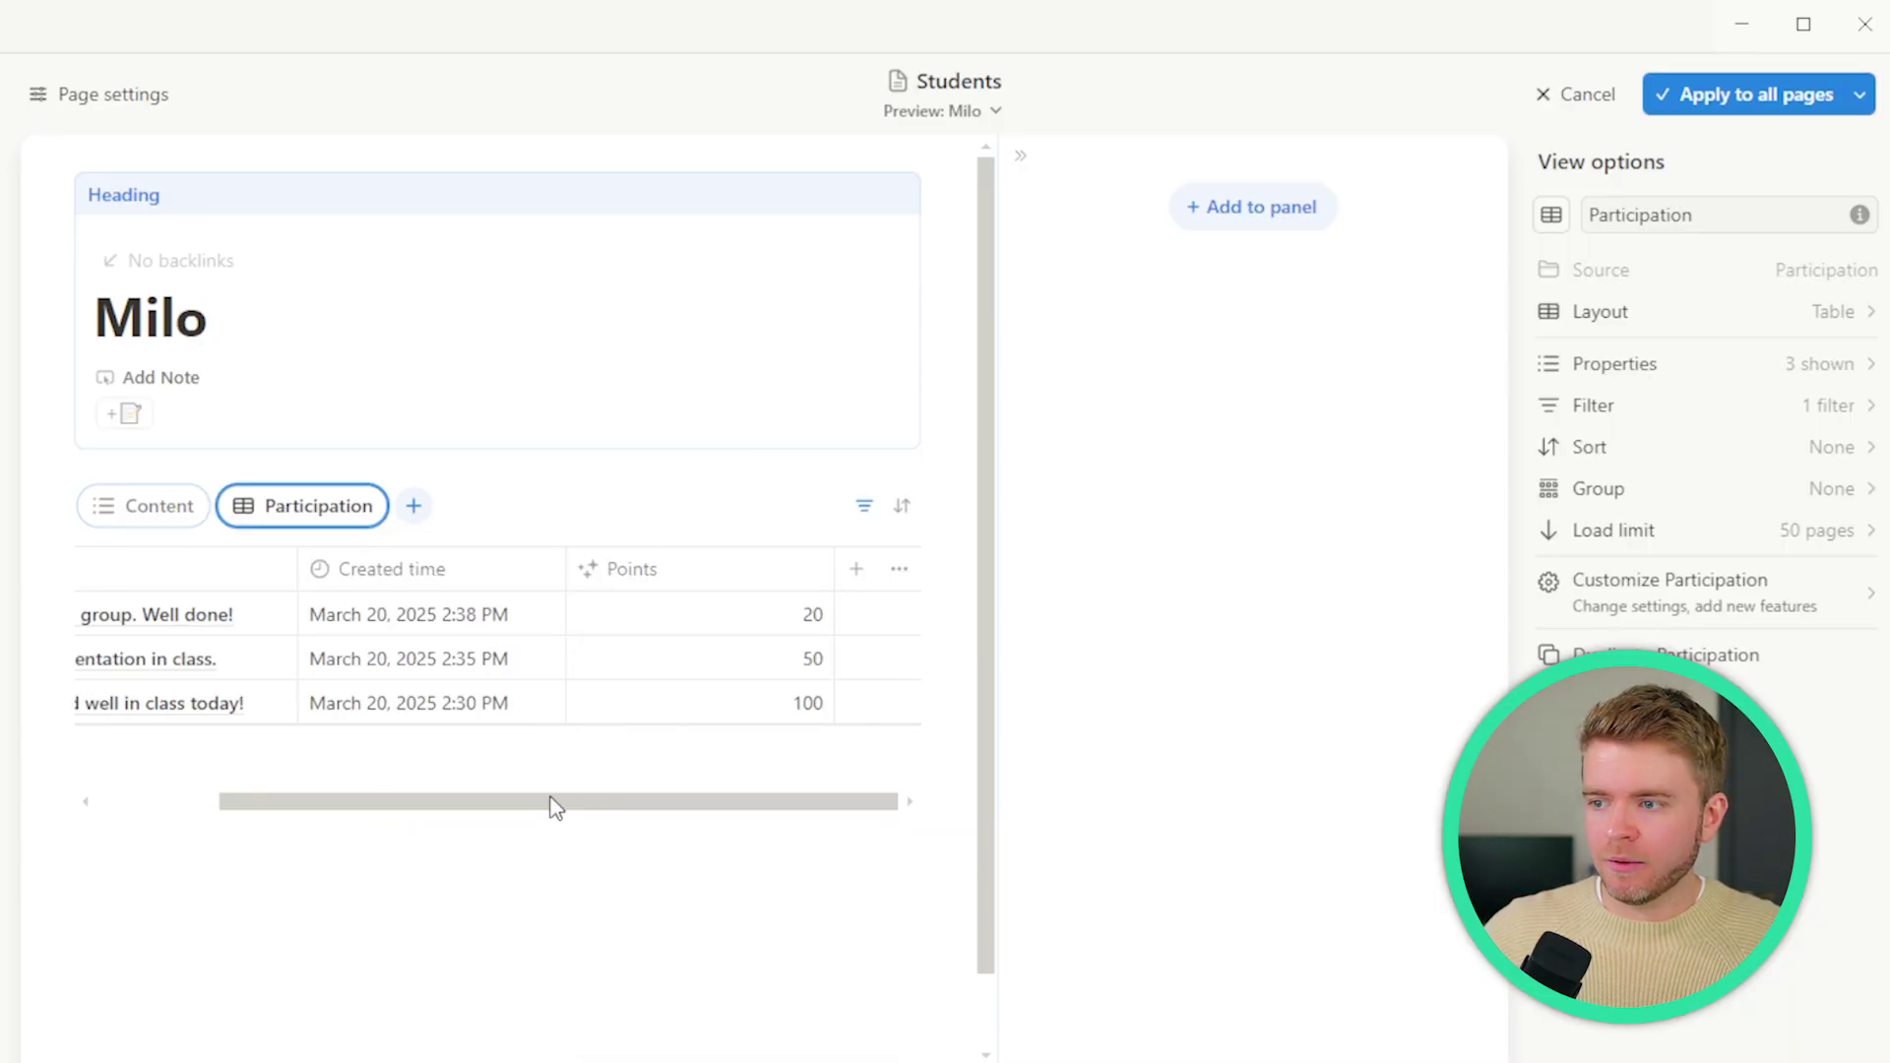
drag(522, 809, 355, 764)
- Move the Points column ahead of Created time and narrow both columns in the Participation tab's table
drag(806, 570, 565, 578)
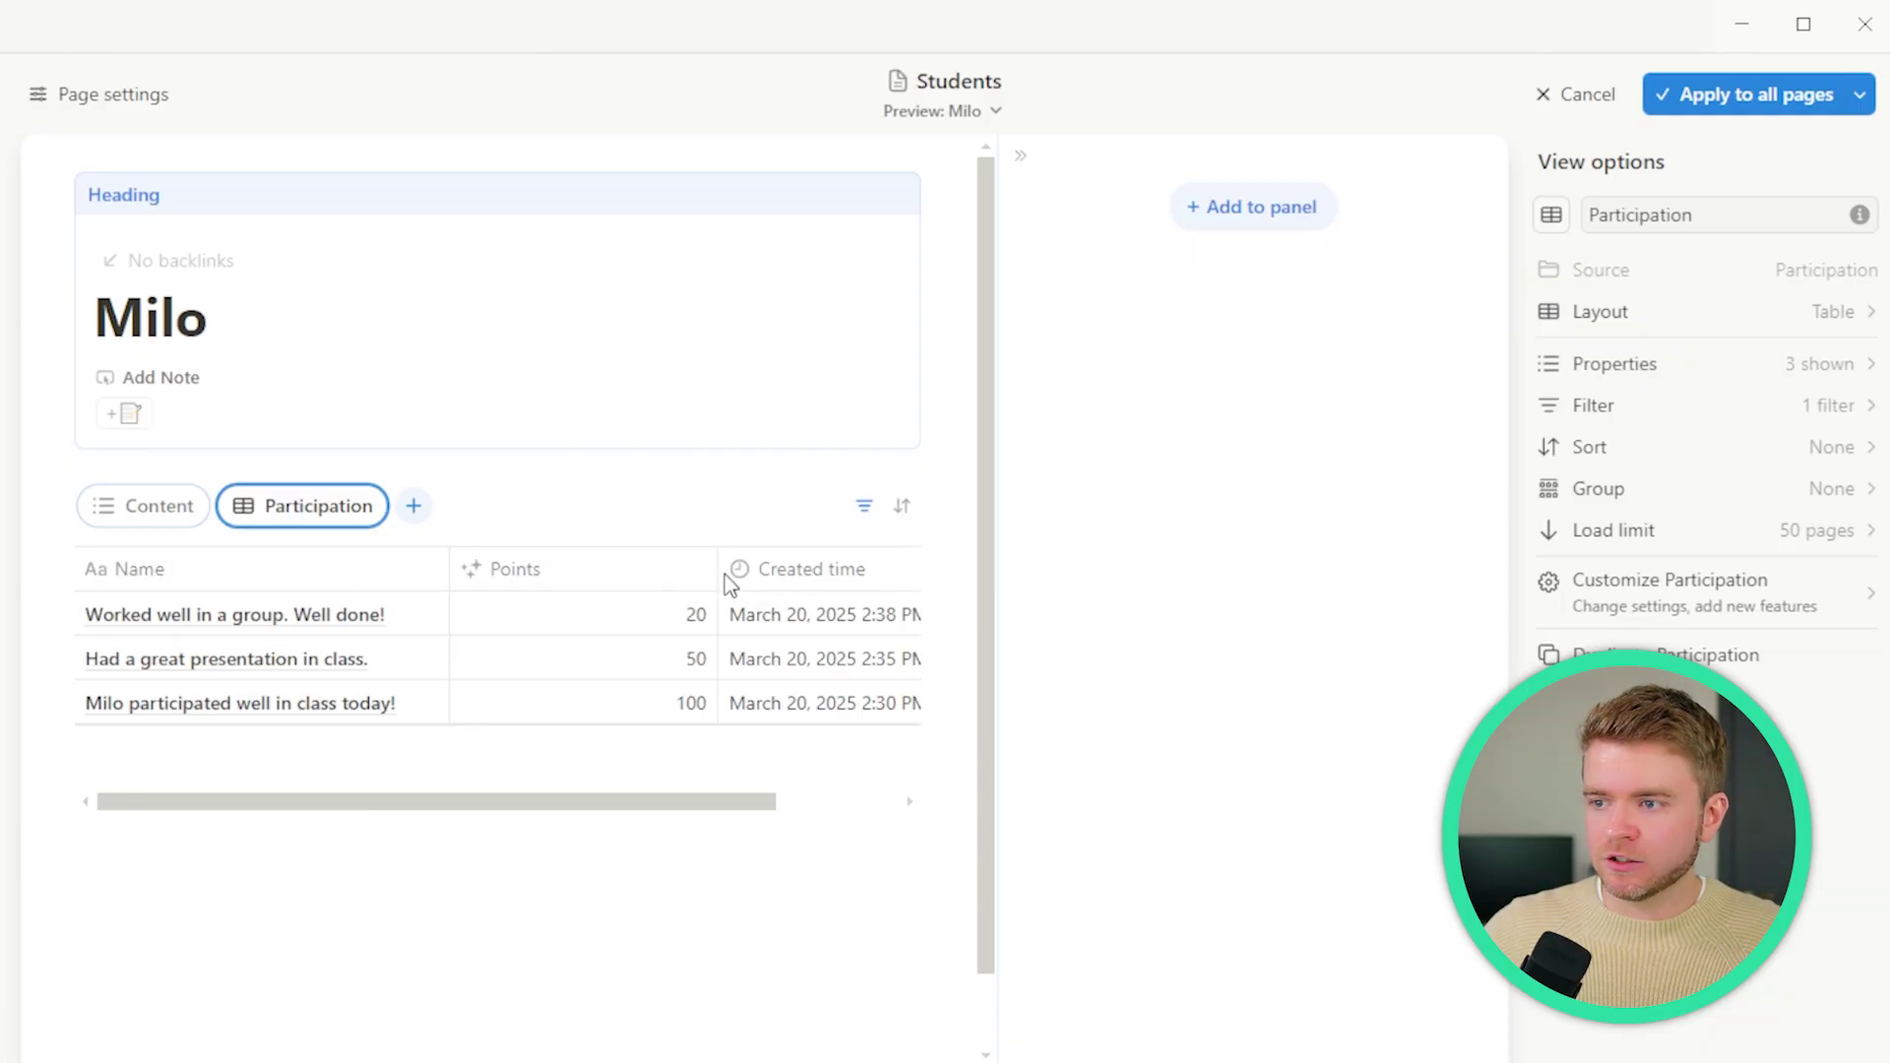
drag(716, 568, 582, 567)
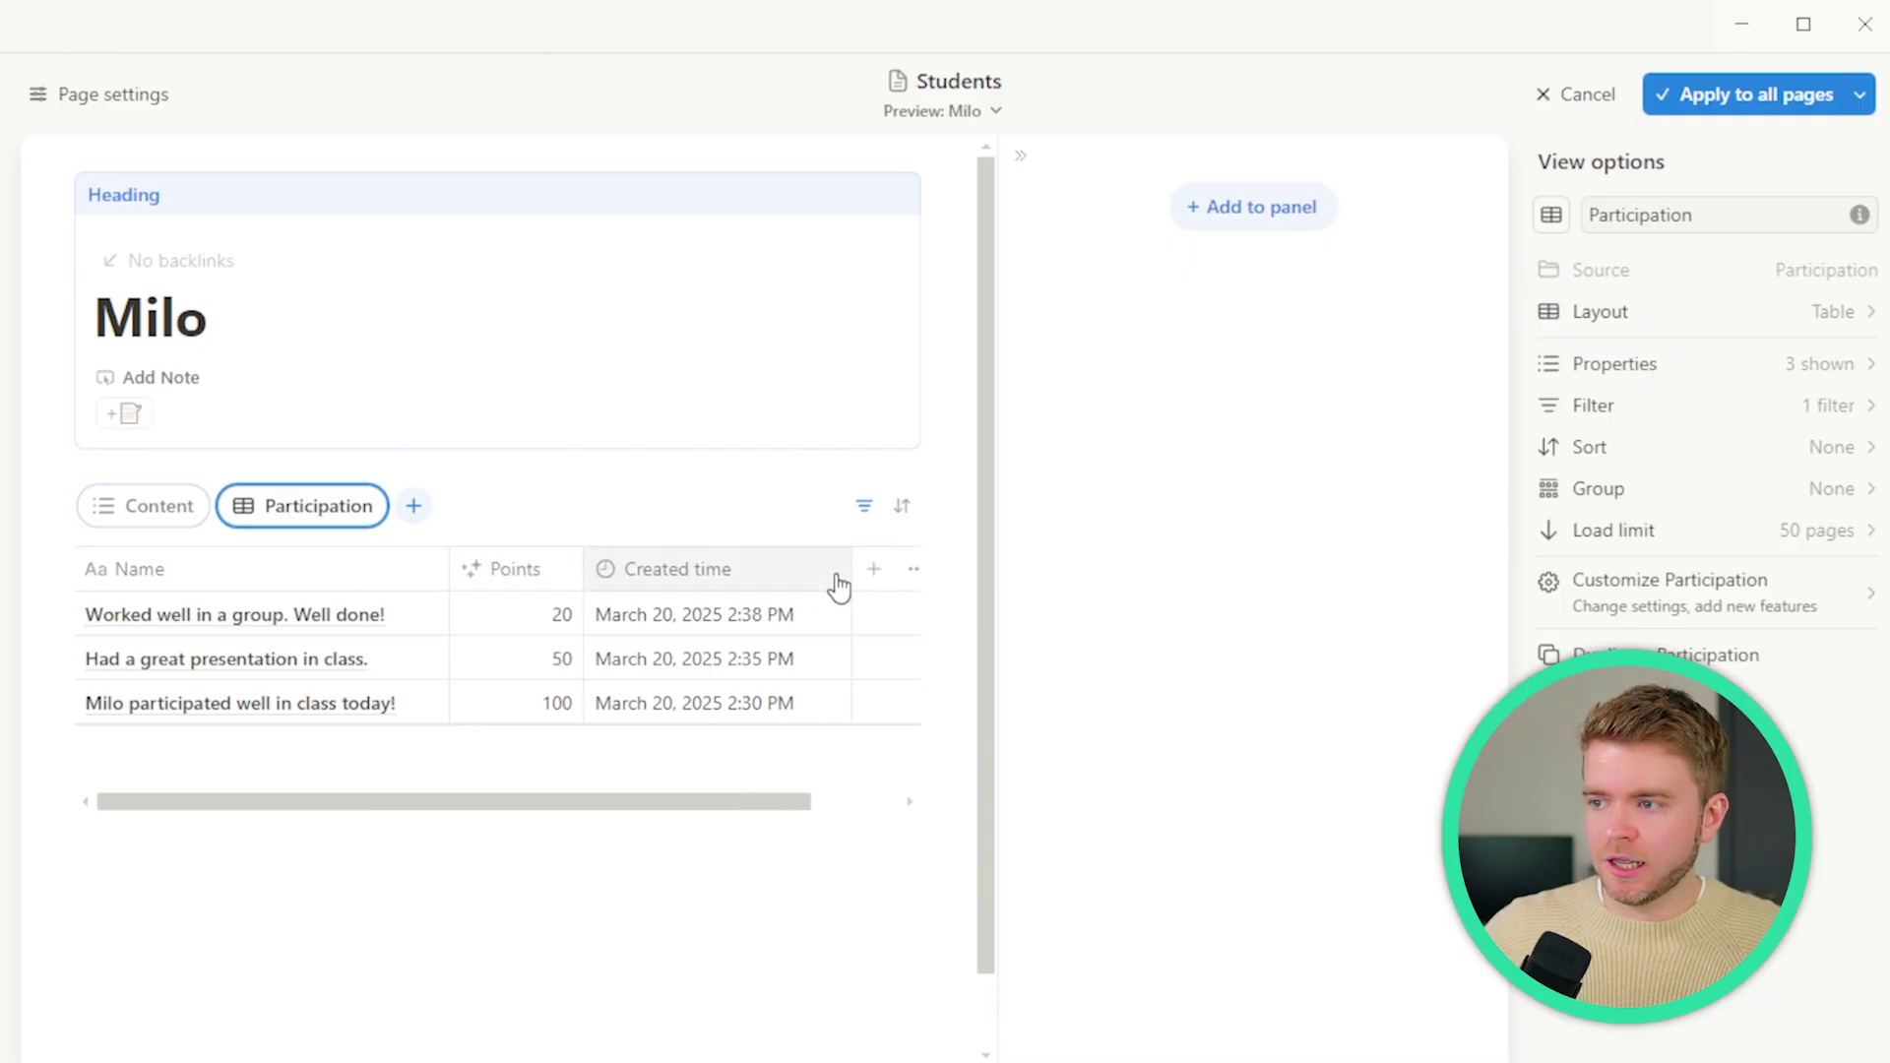
drag(849, 563, 830, 564)
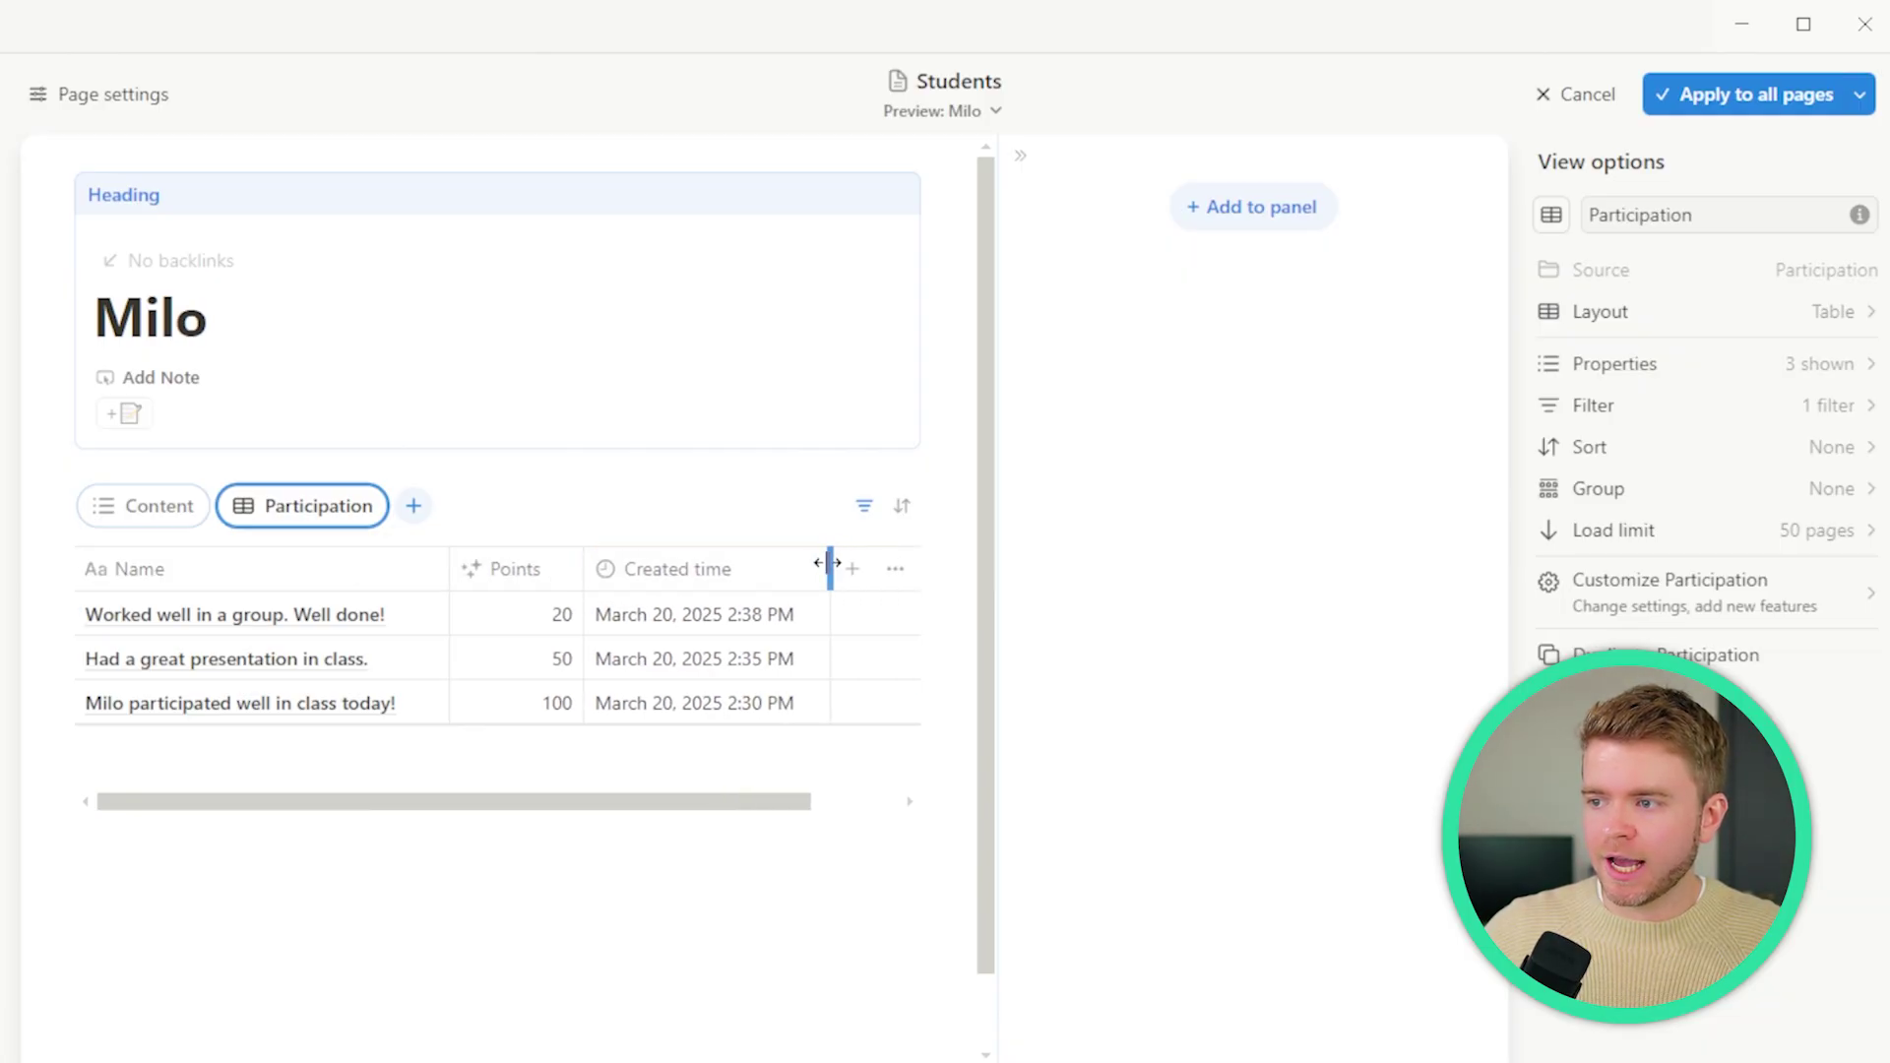
- Sort the Participation tab's table by Created time in descending order
click(902, 508)
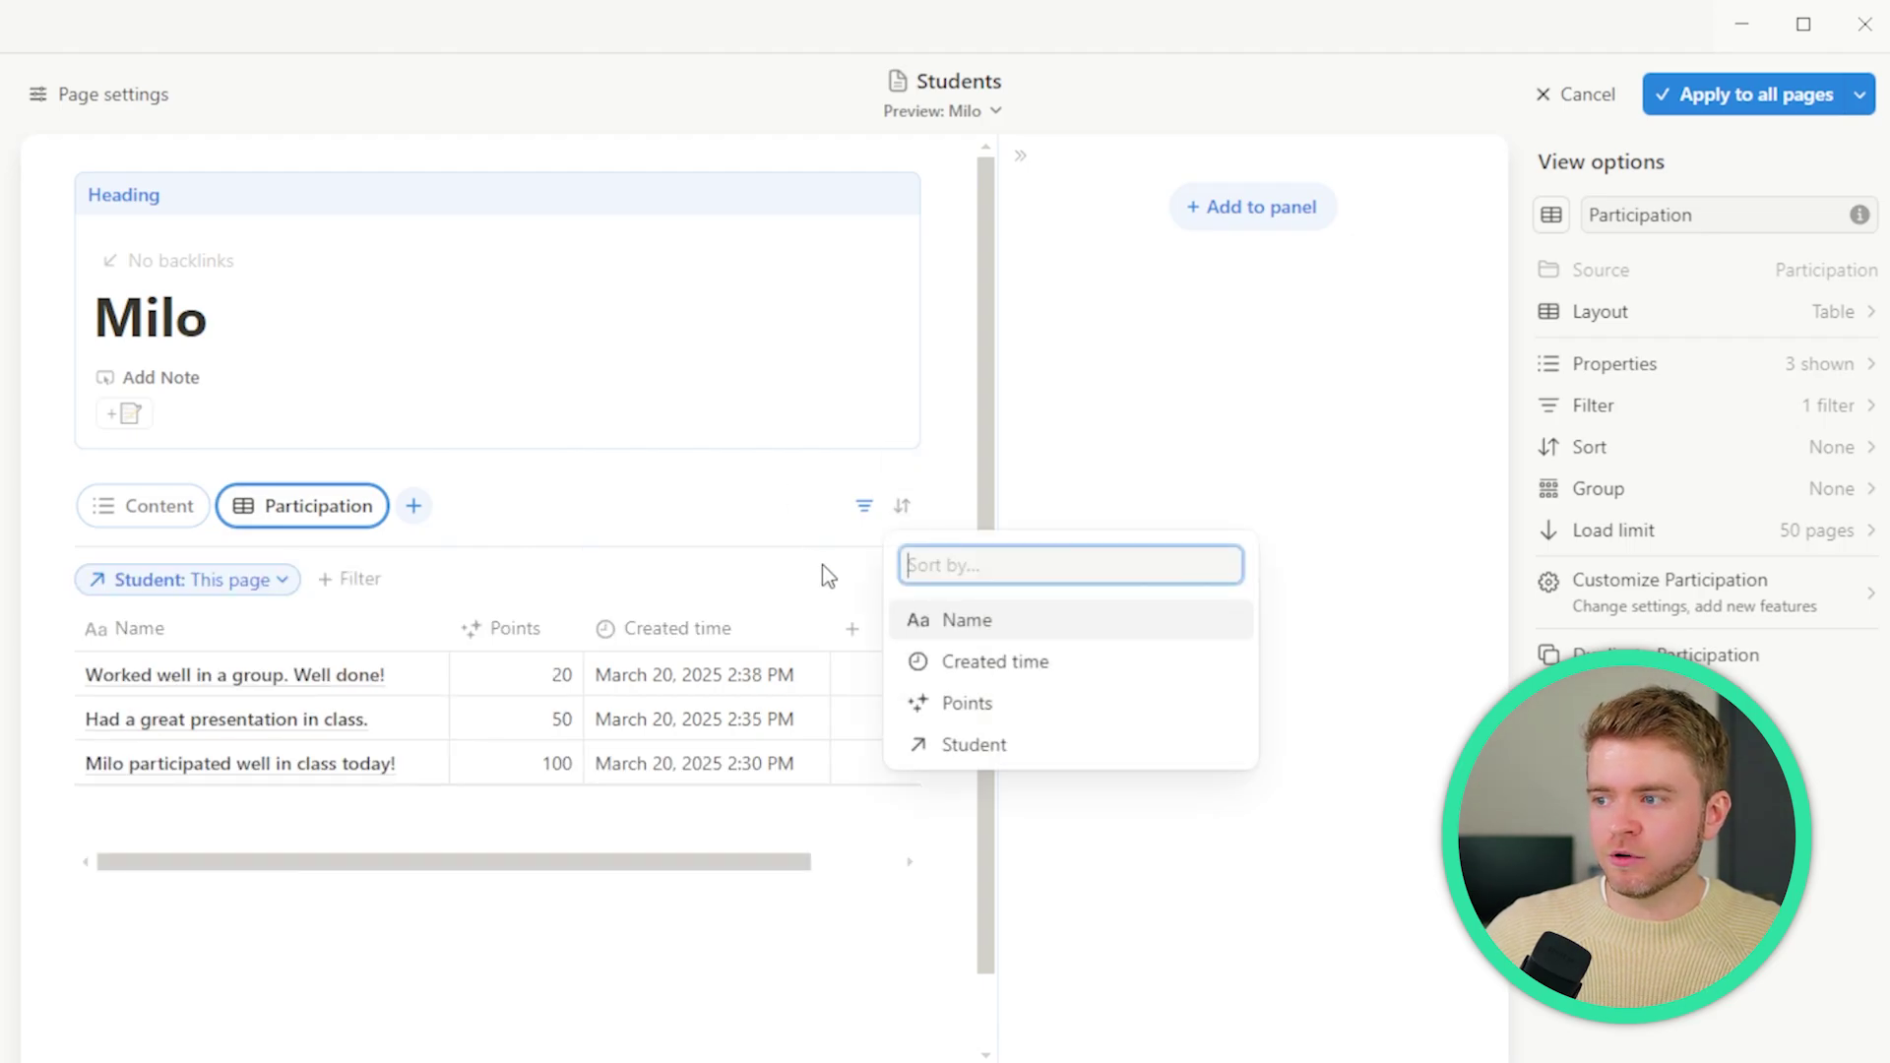
click(1019, 664)
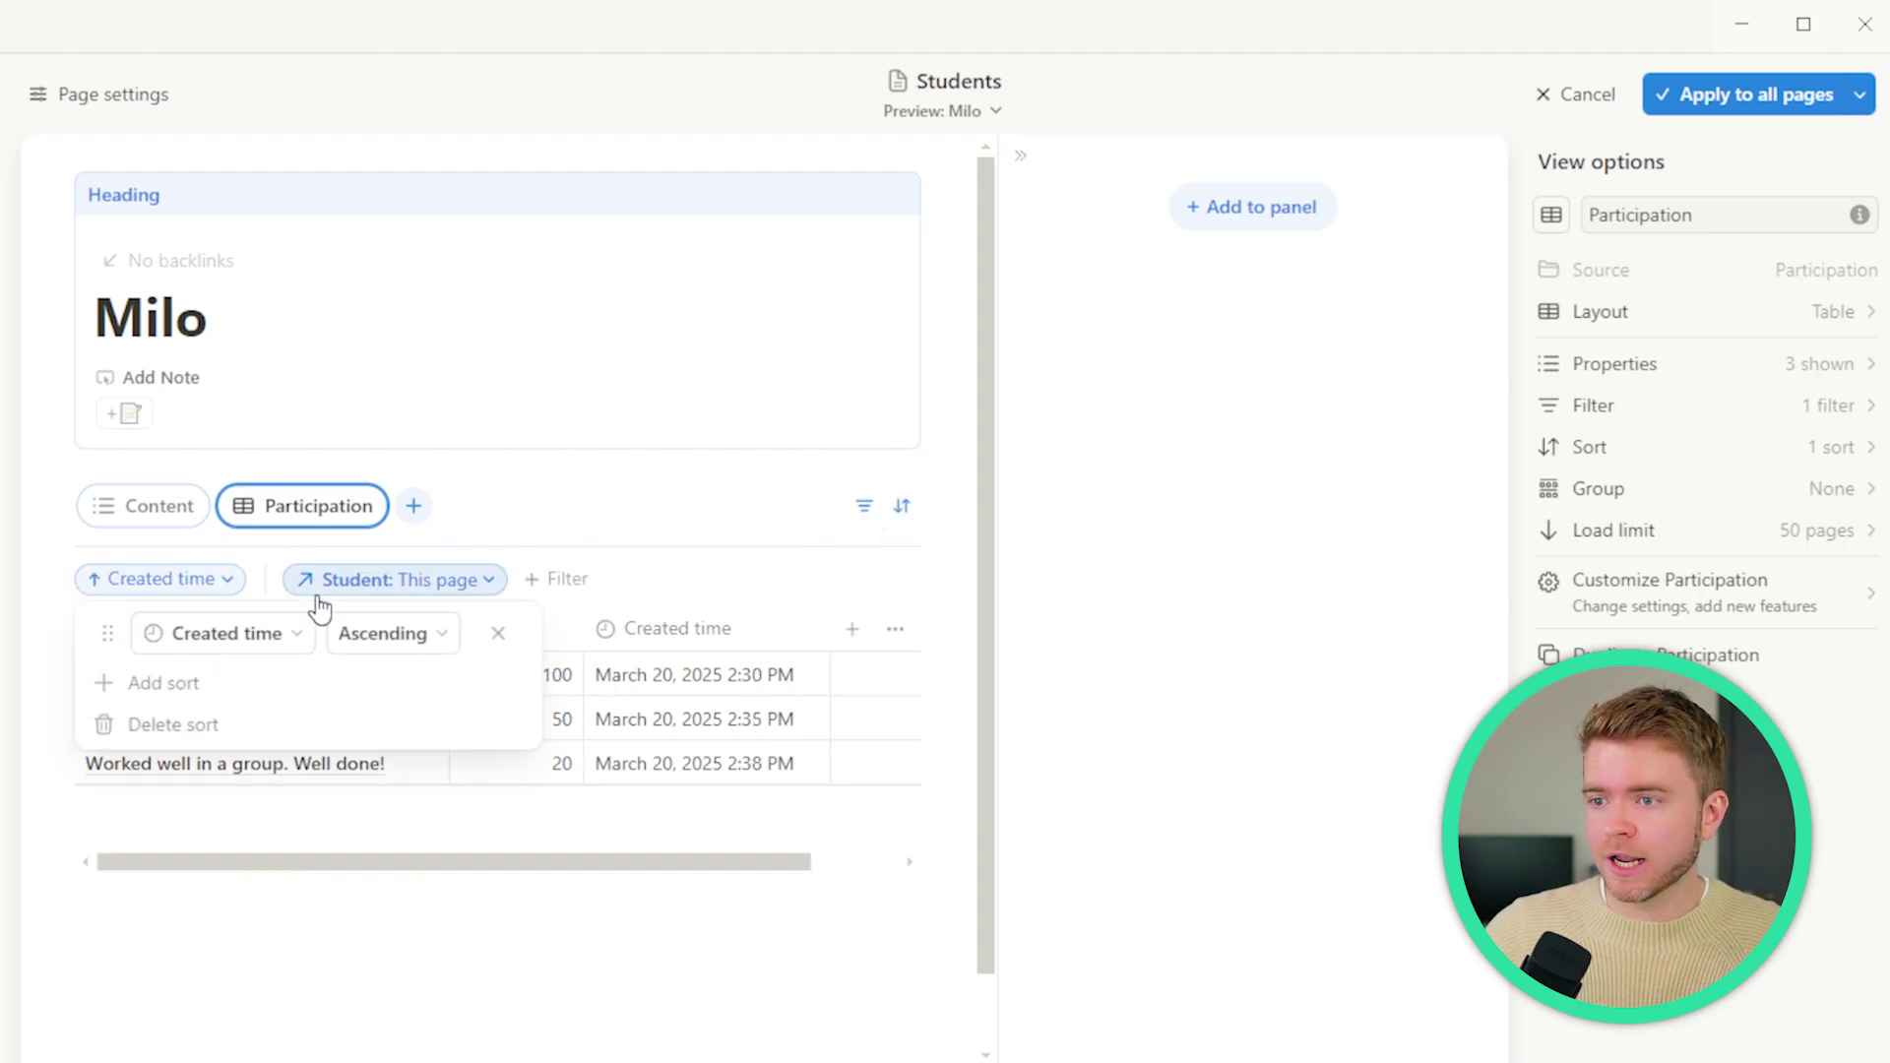
click(370, 651)
click(399, 737)
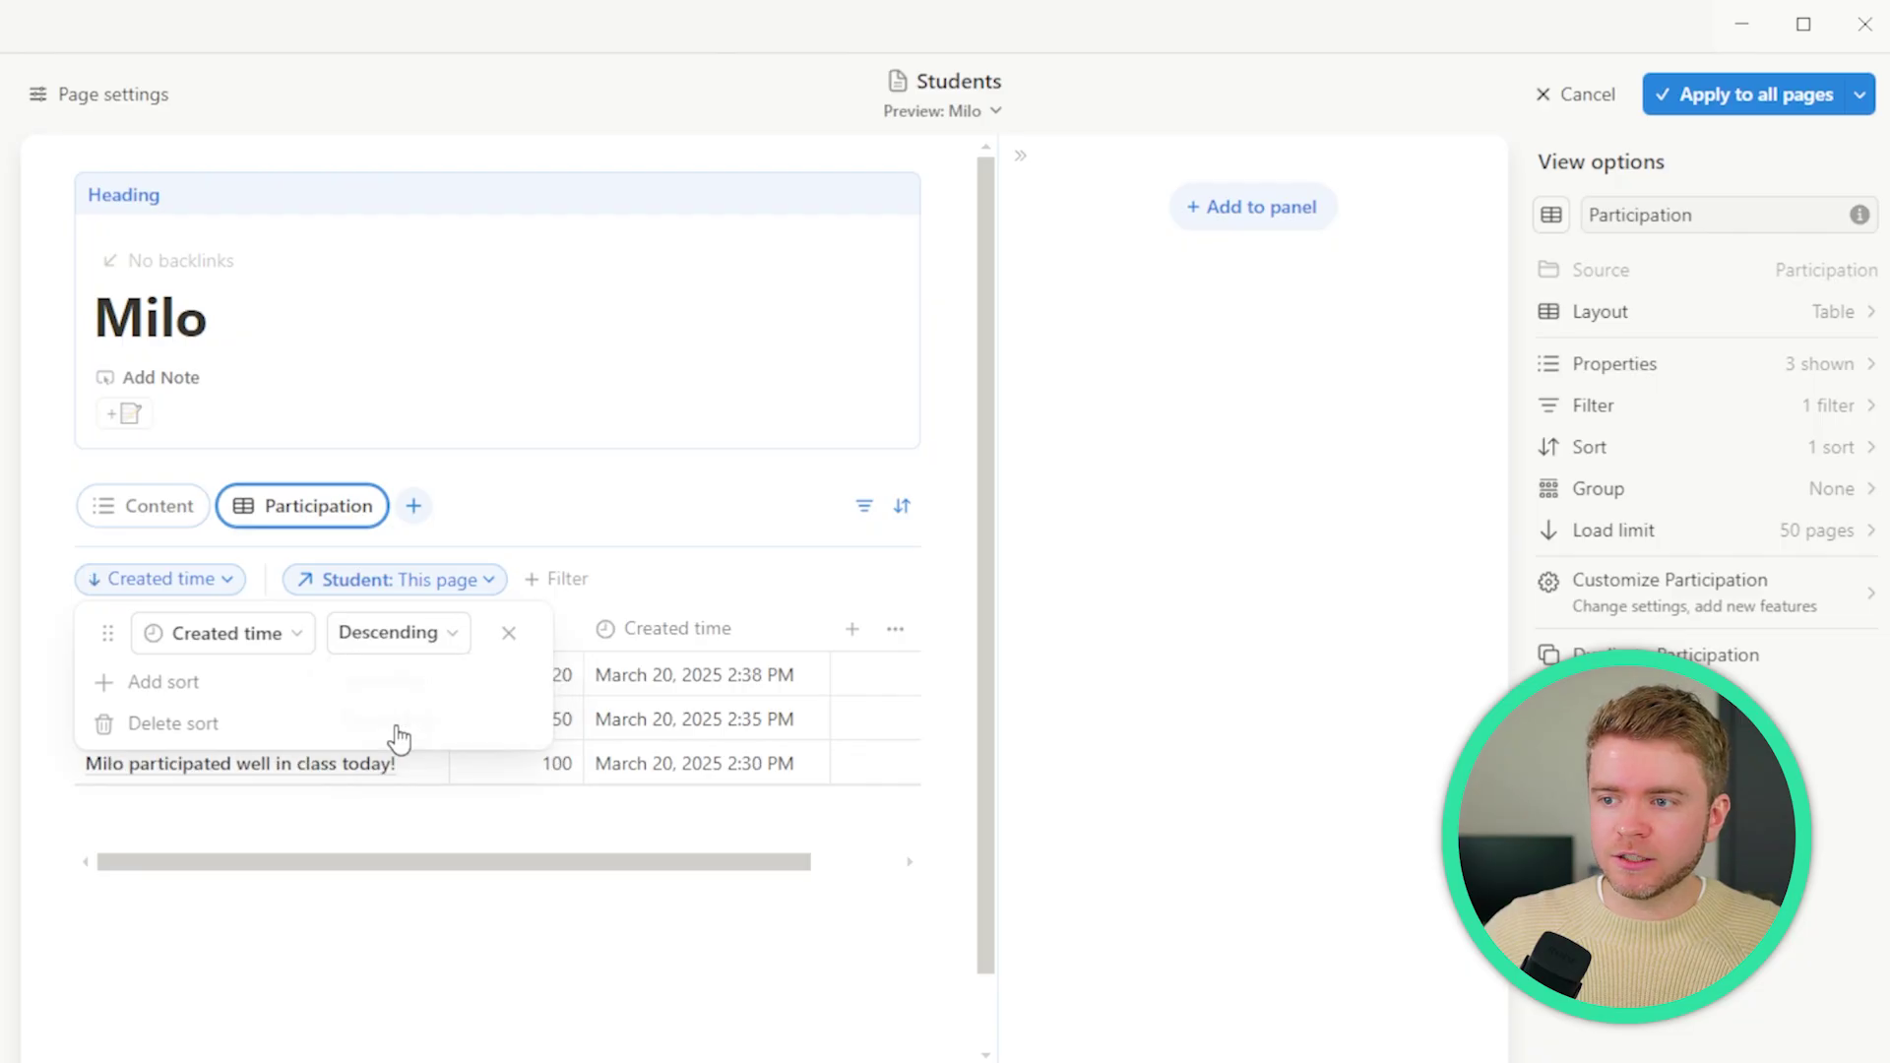
click(634, 510)
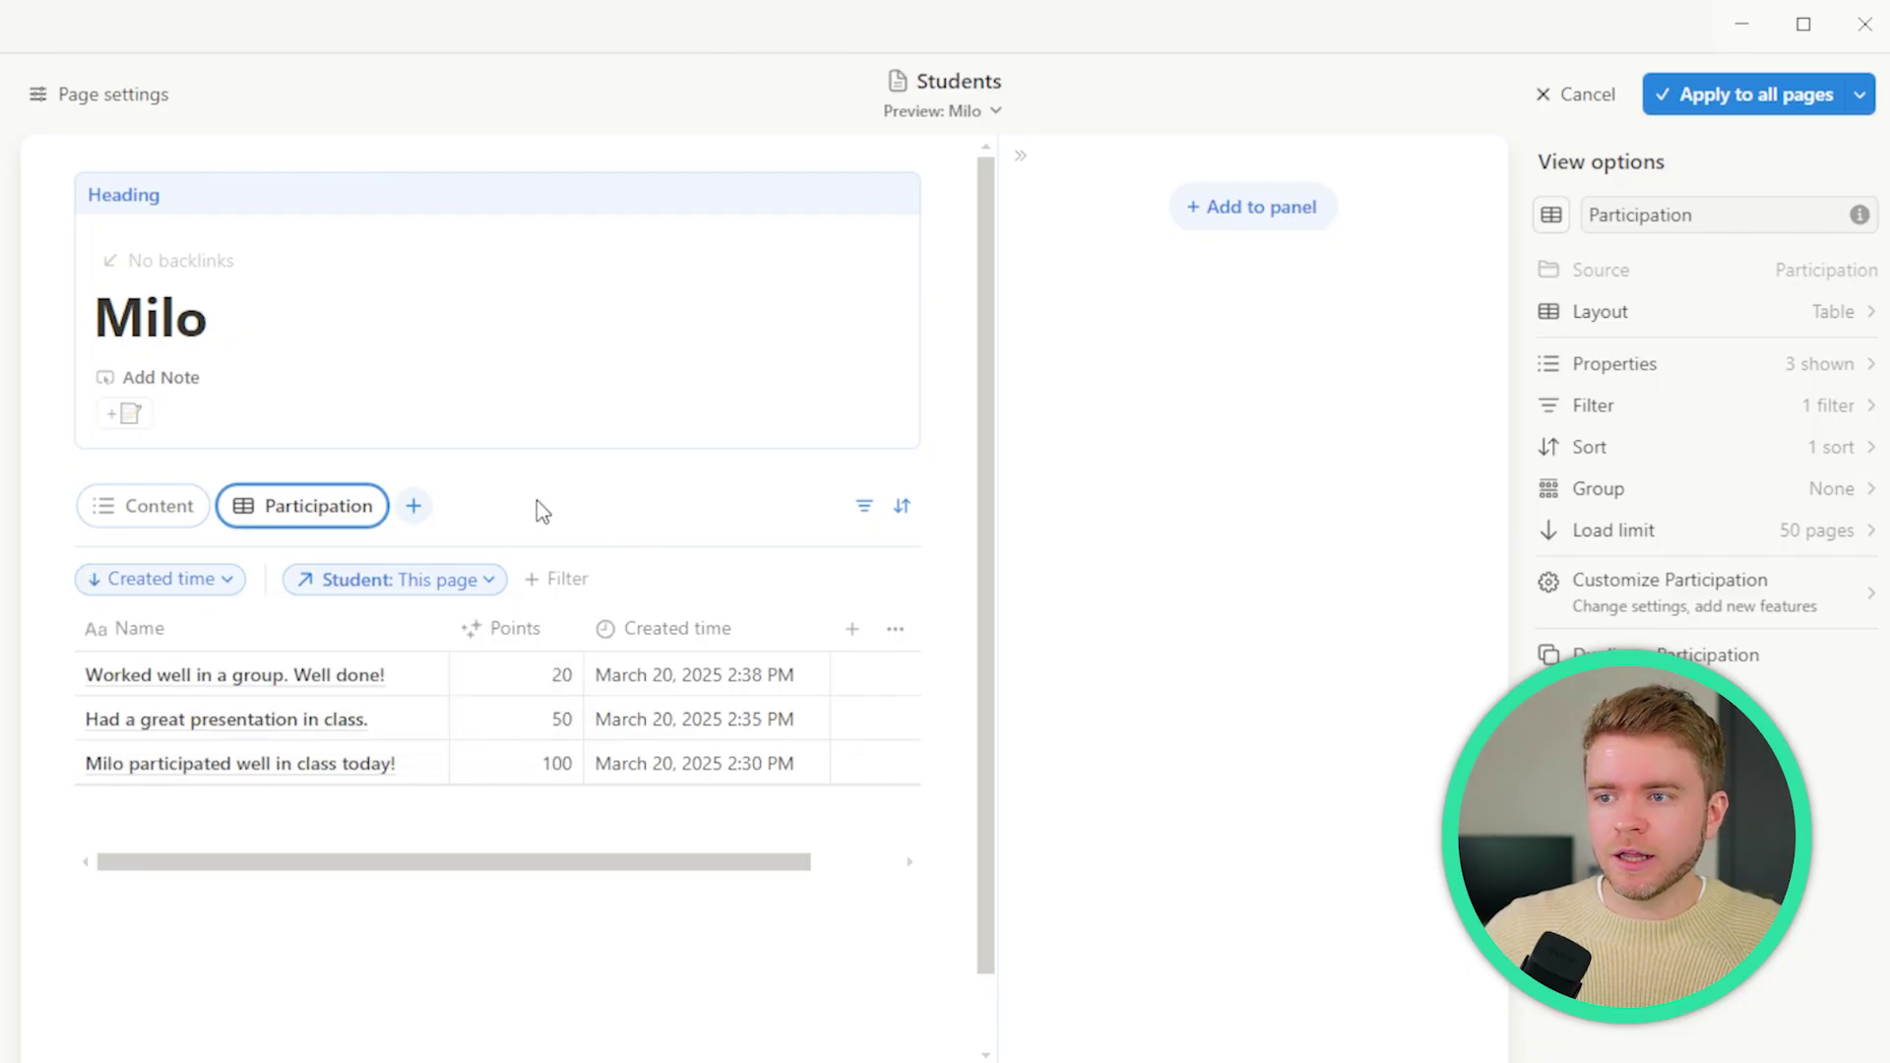
- Take the Participation relation out of the Content tab's property group by adding it to the layout as its own block
click(149, 508)
scroll(589, 428, down, 3)
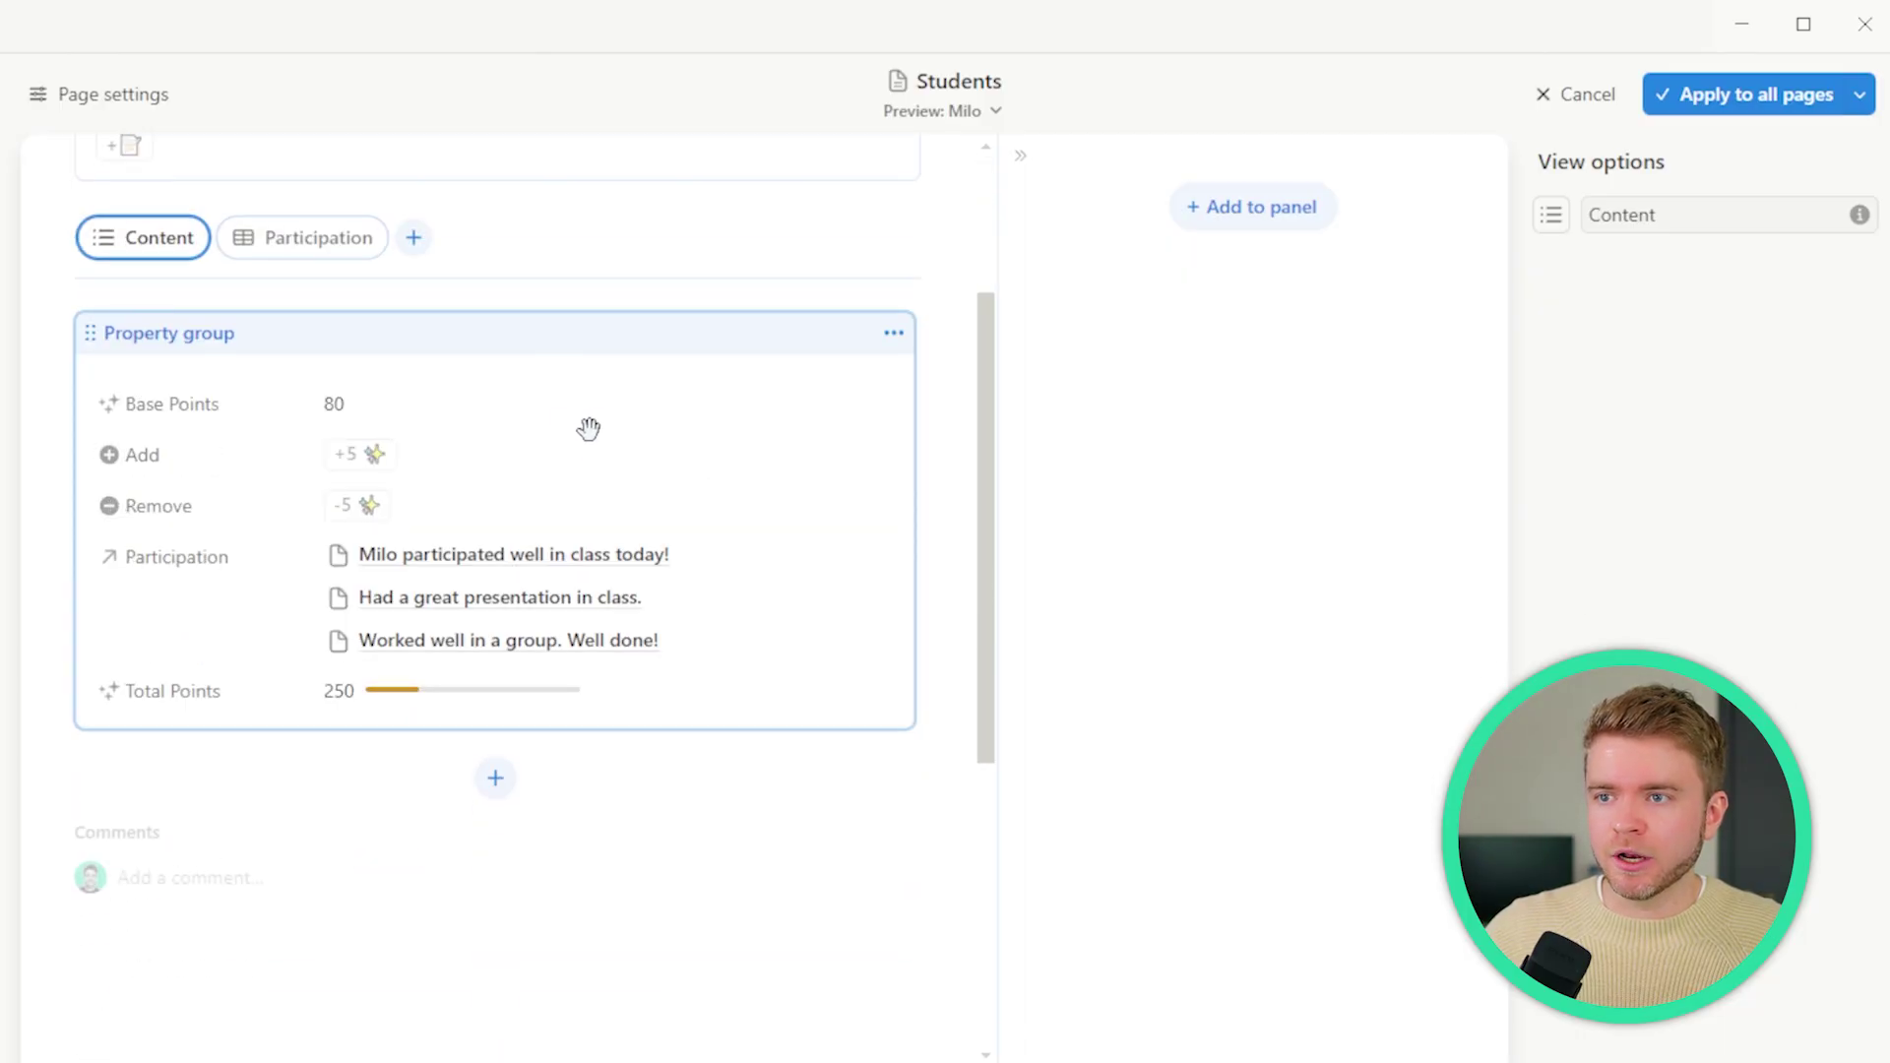
click(556, 417)
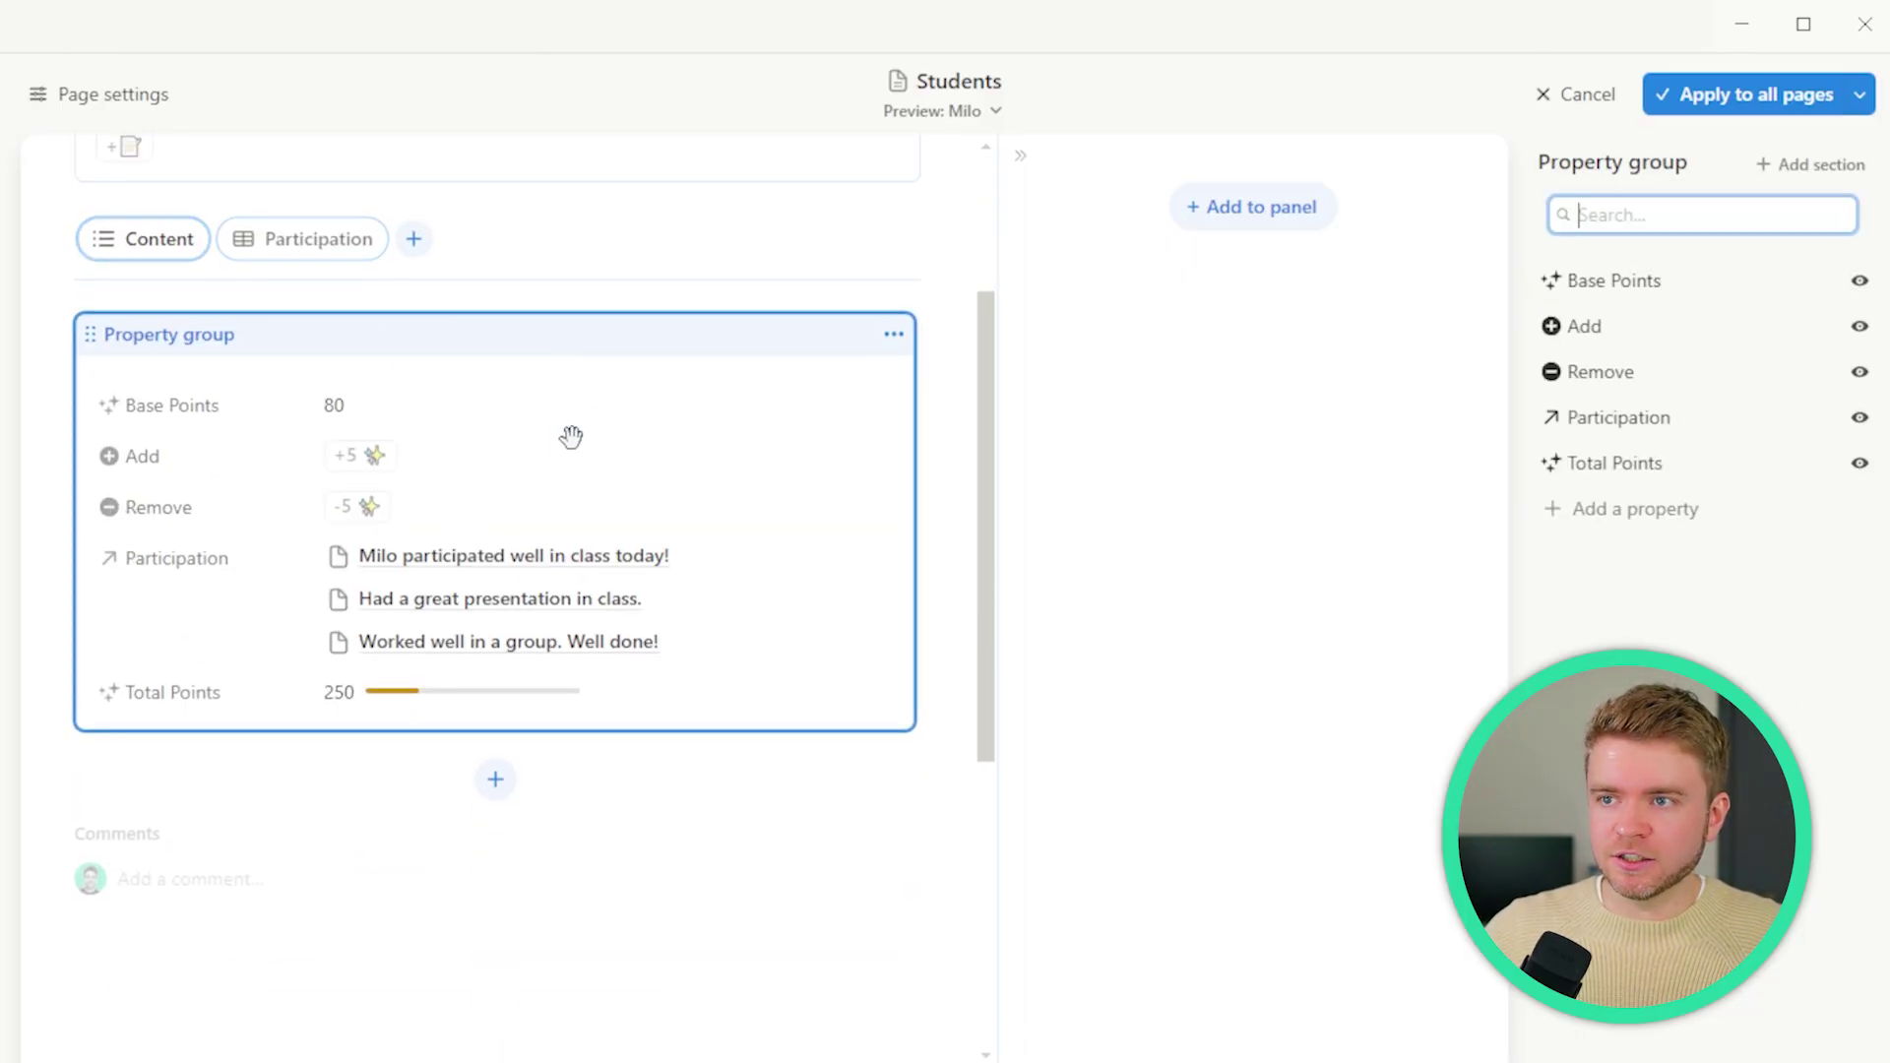
scroll(591, 453, up, 2)
click(295, 384)
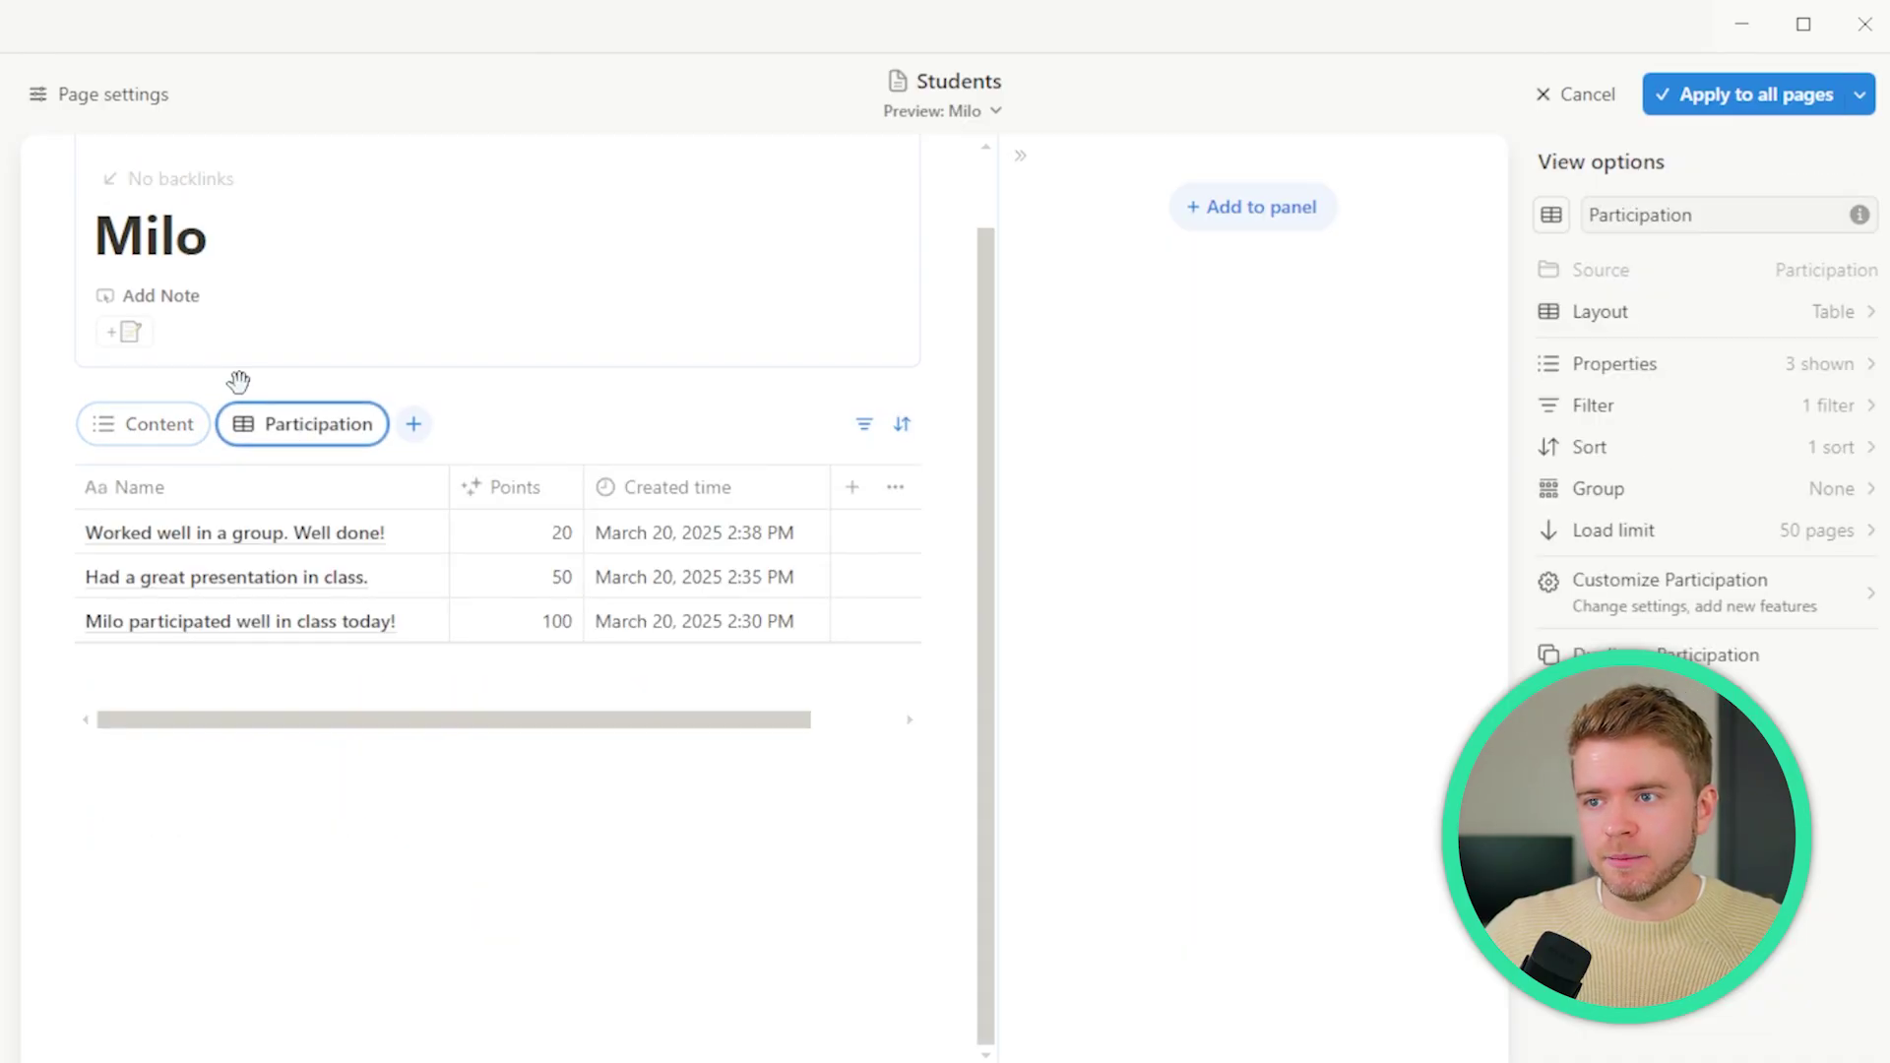
click(144, 433)
scroll(522, 683, down, 1)
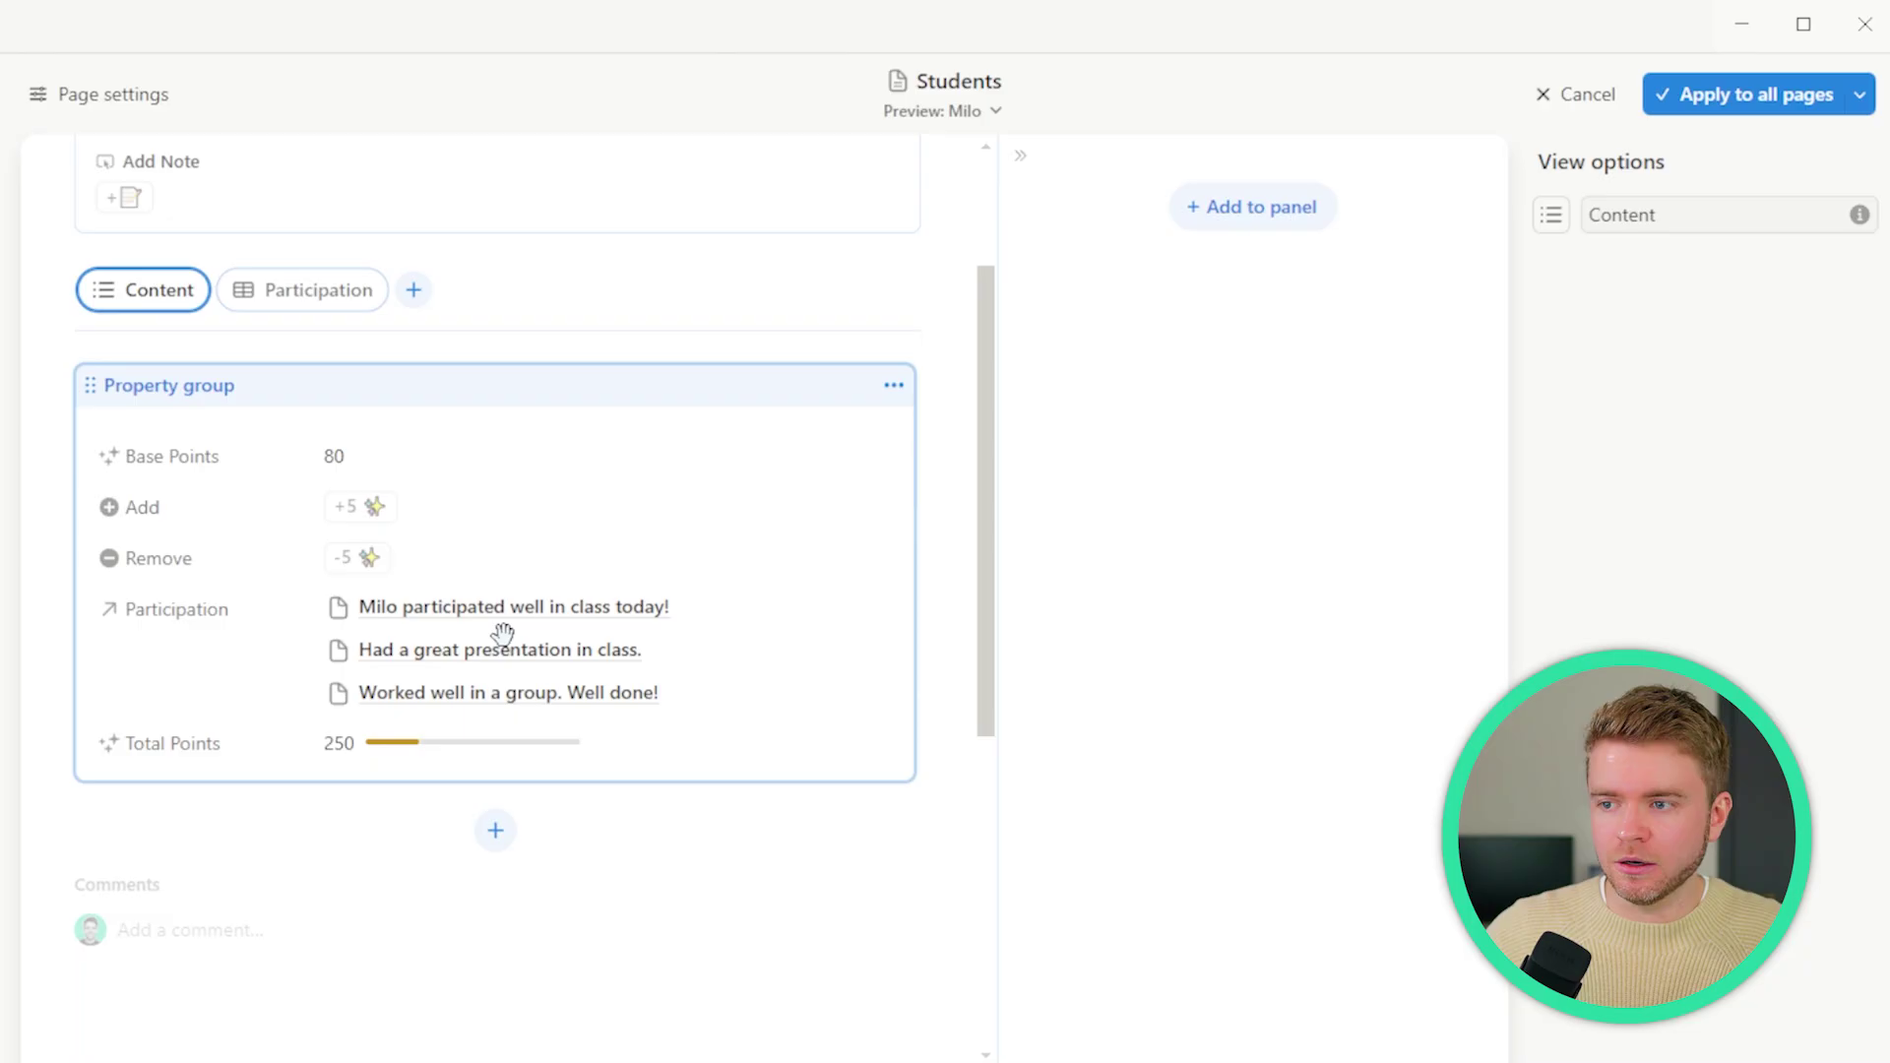
click(499, 642)
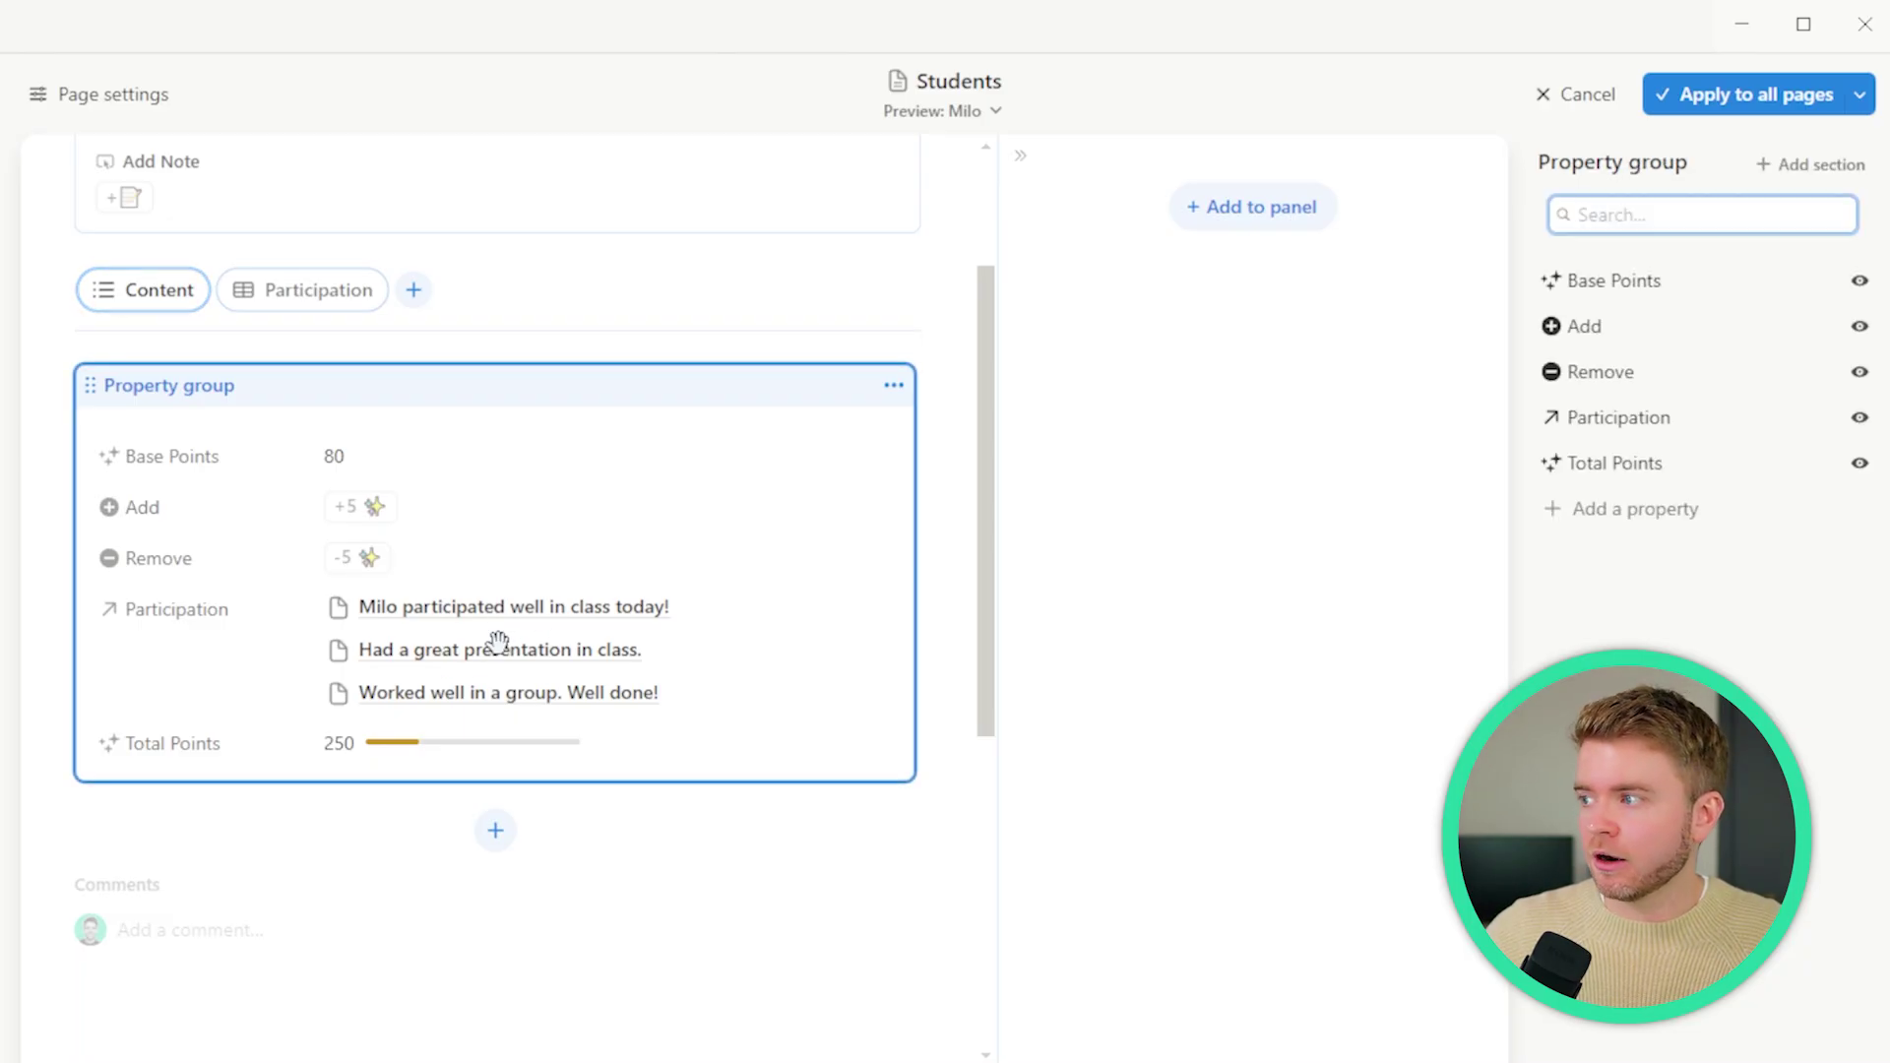
click(1622, 424)
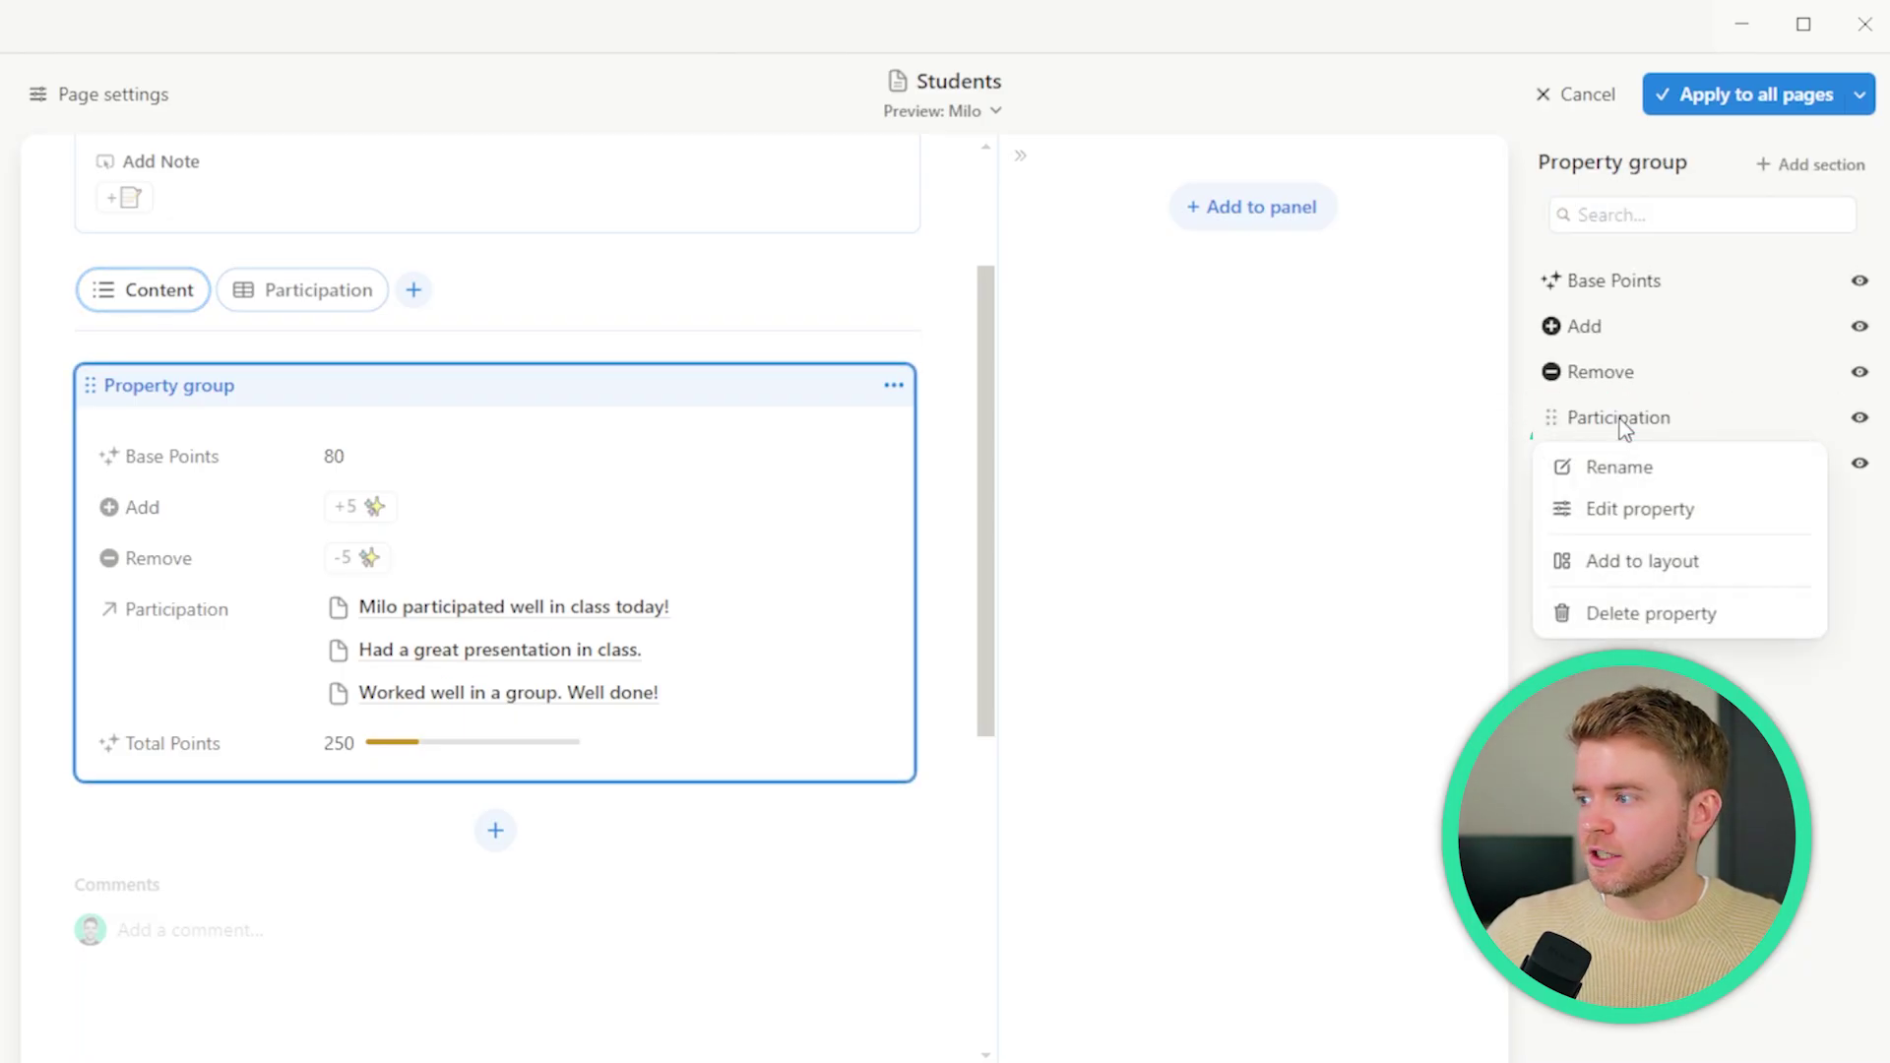
click(1629, 566)
scroll(295, 699, down, 2)
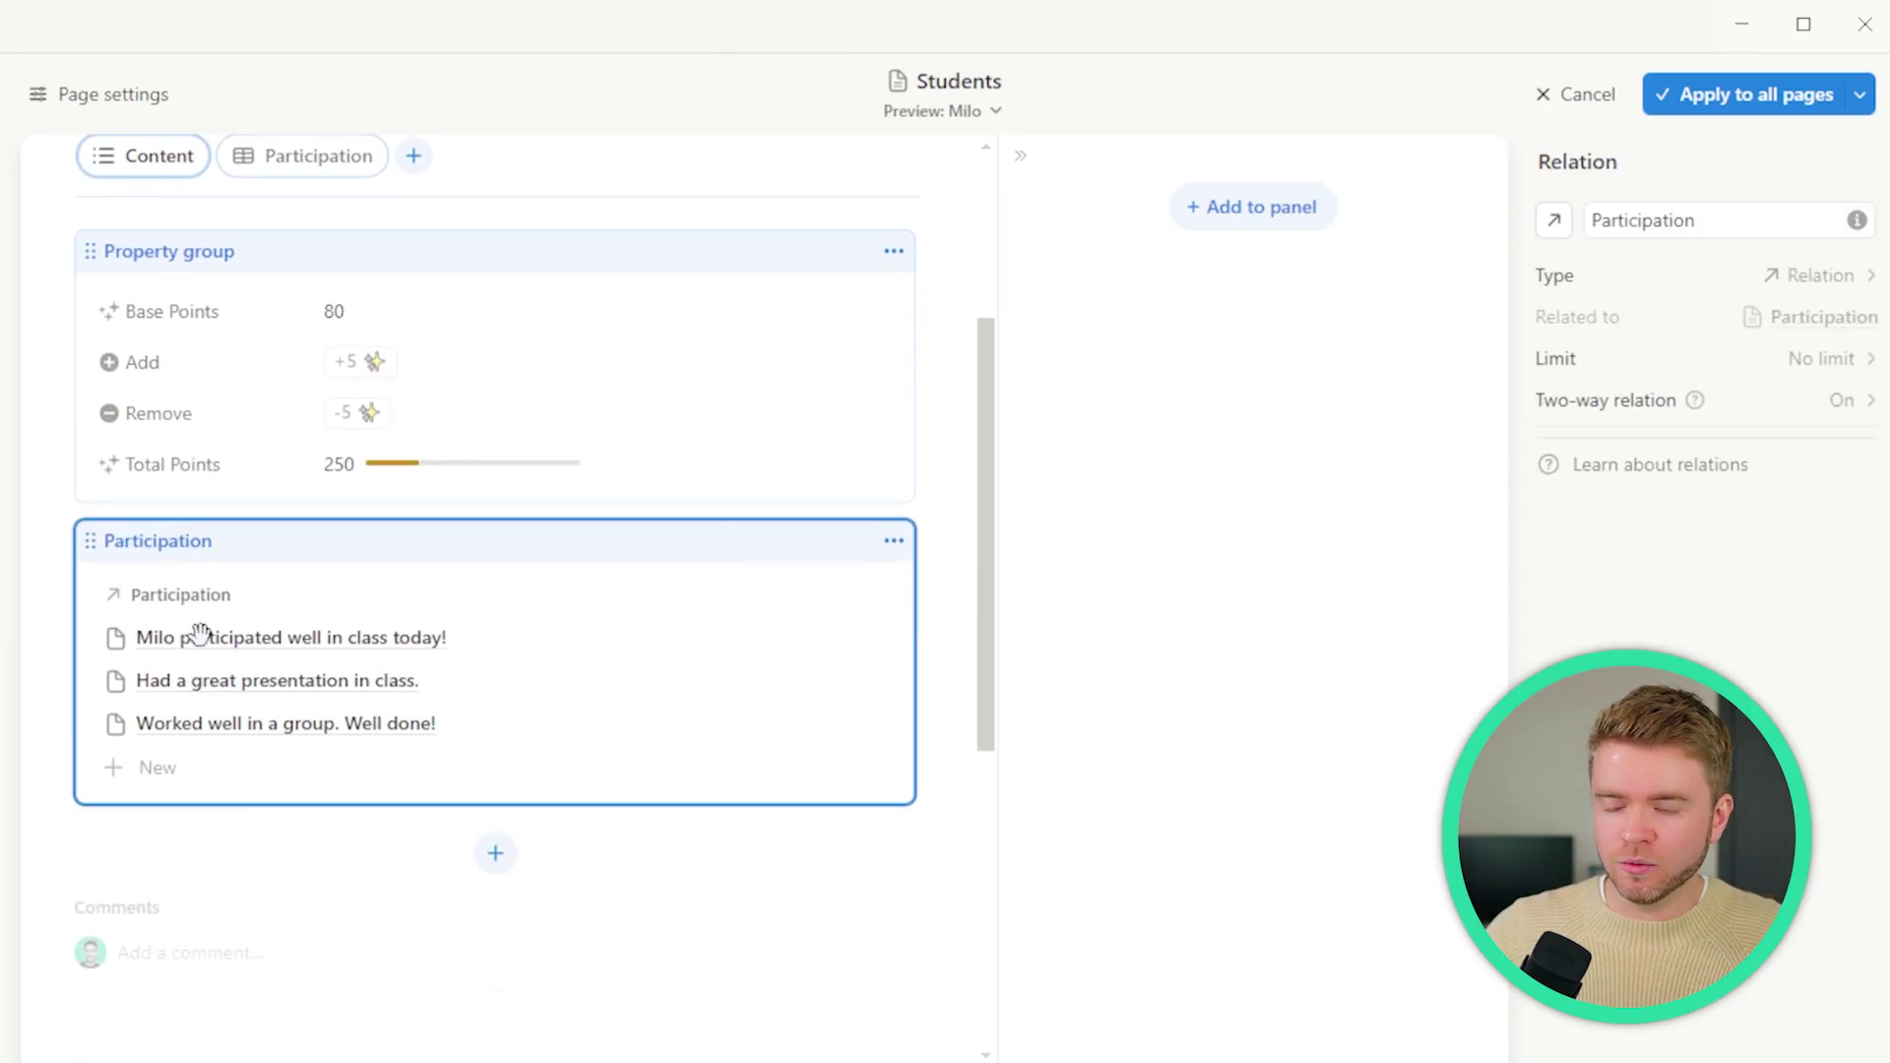
- Convert the Participation block to a relations group and show its Participation relation as Minimal
click(893, 552)
mouse_move(768, 727)
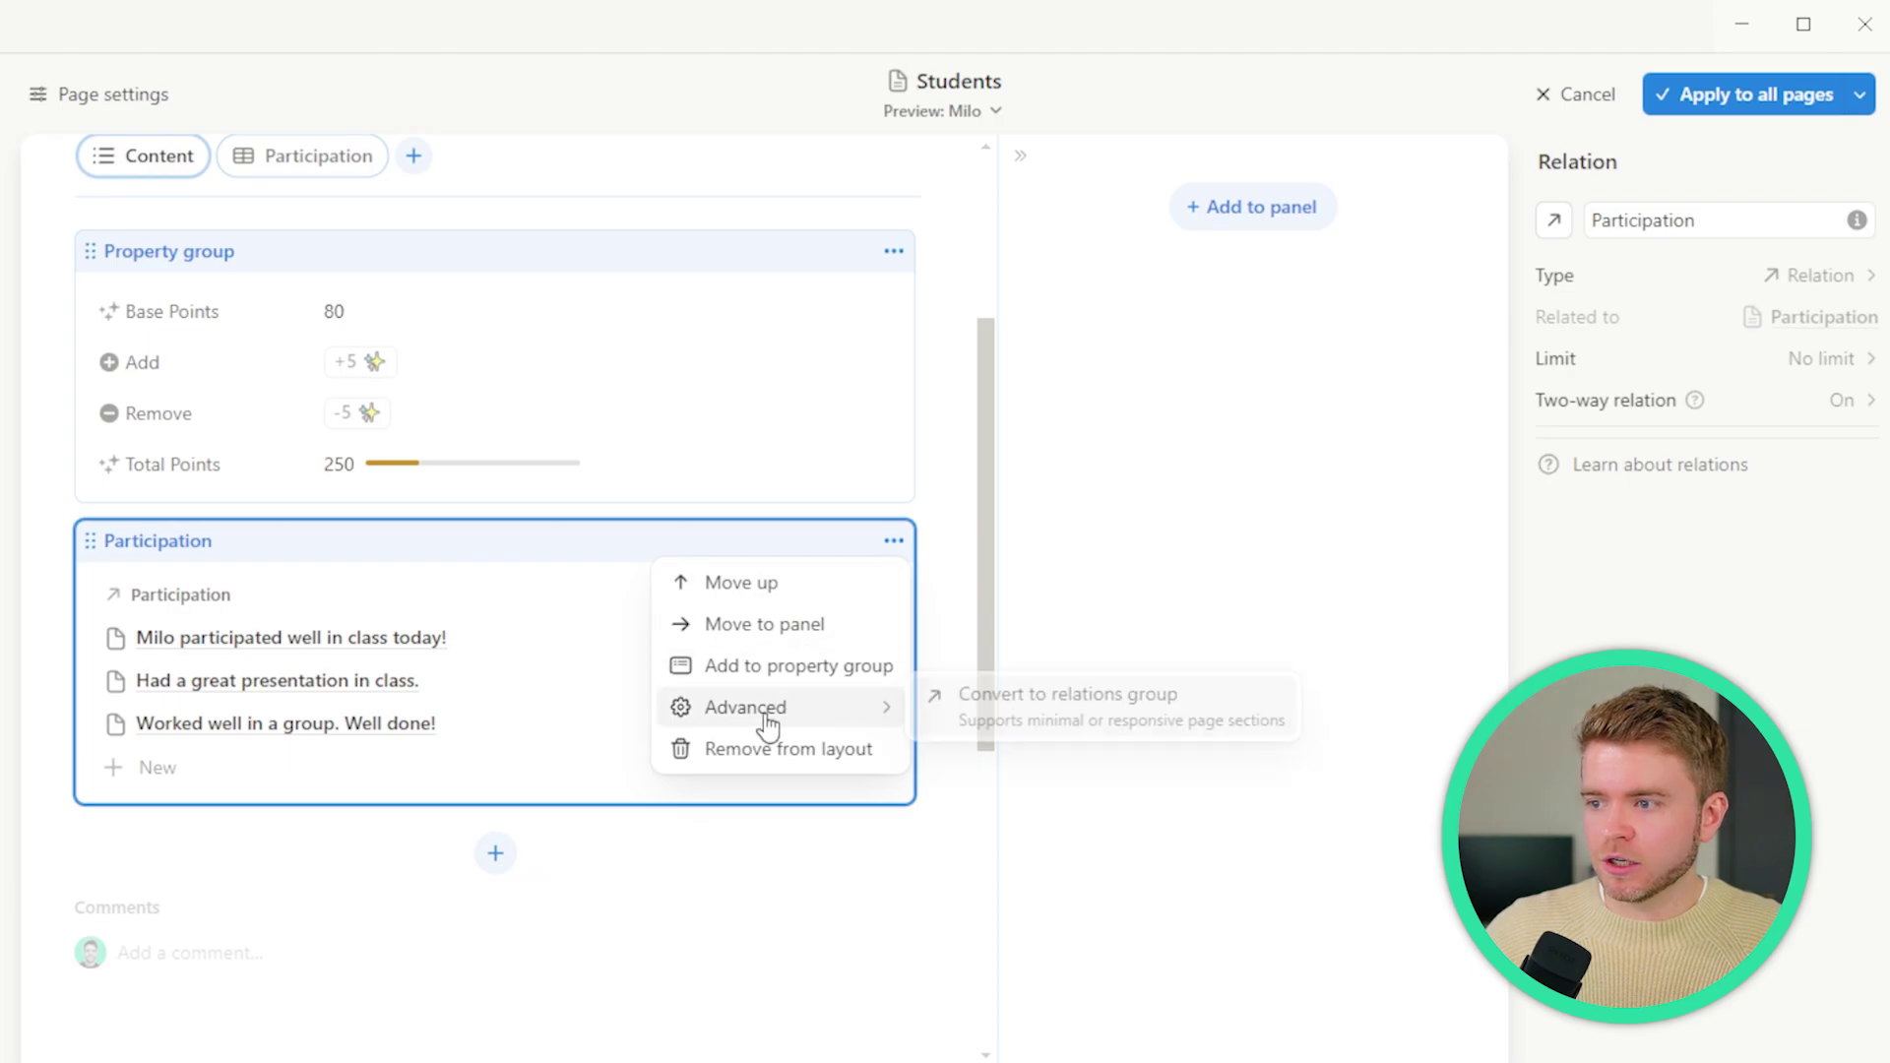
click(1089, 724)
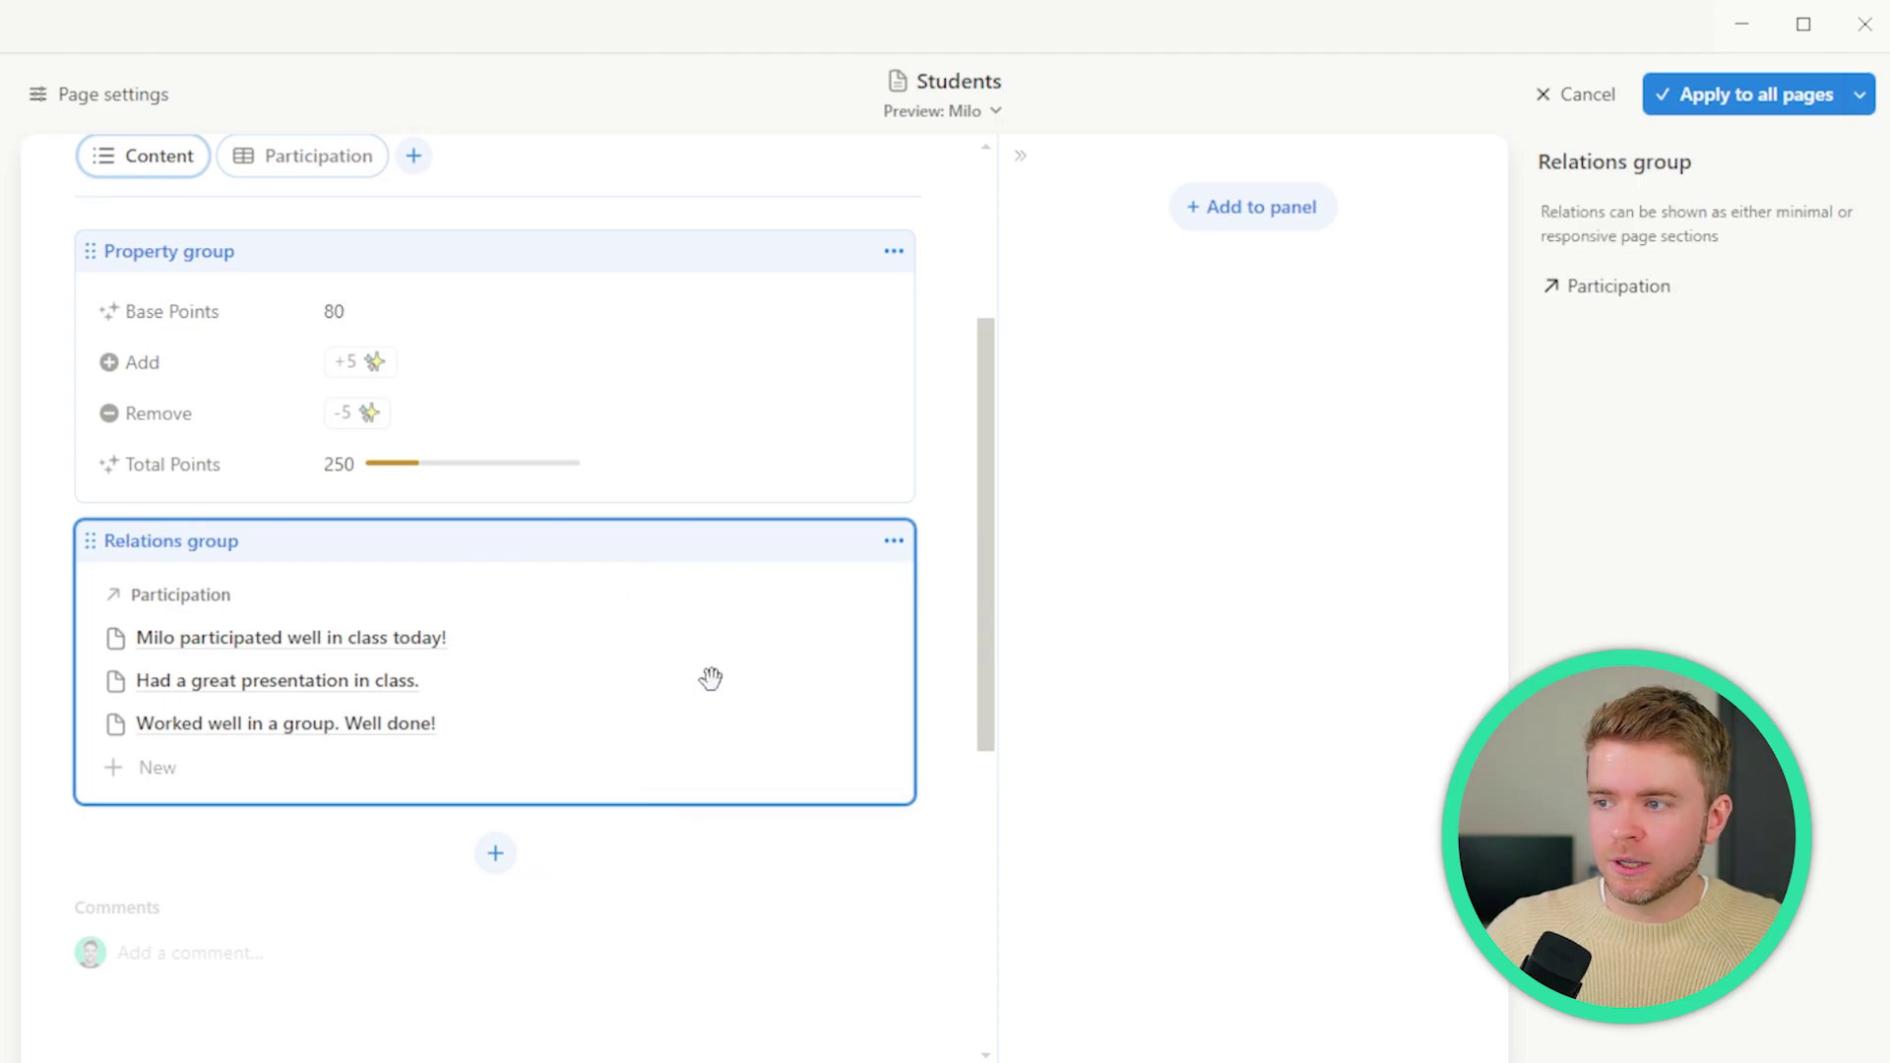
click(1646, 291)
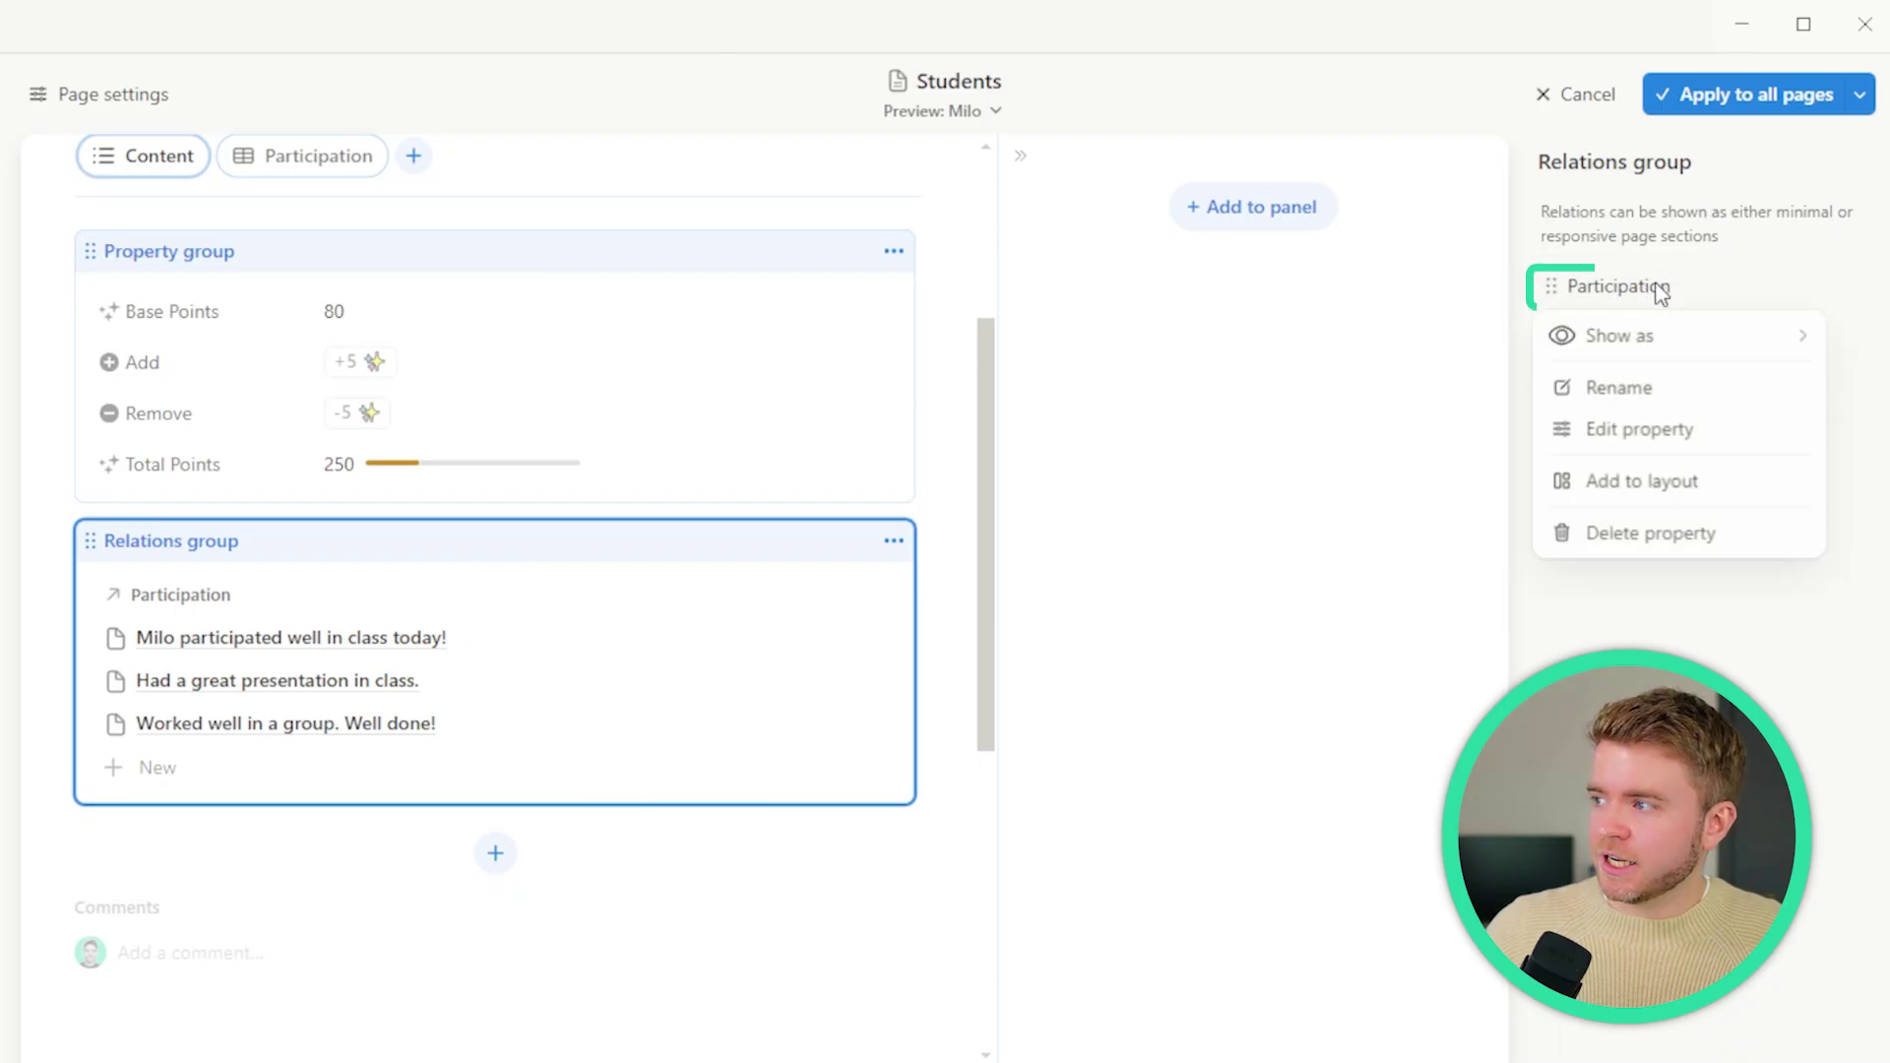
mouse_move(1629, 339)
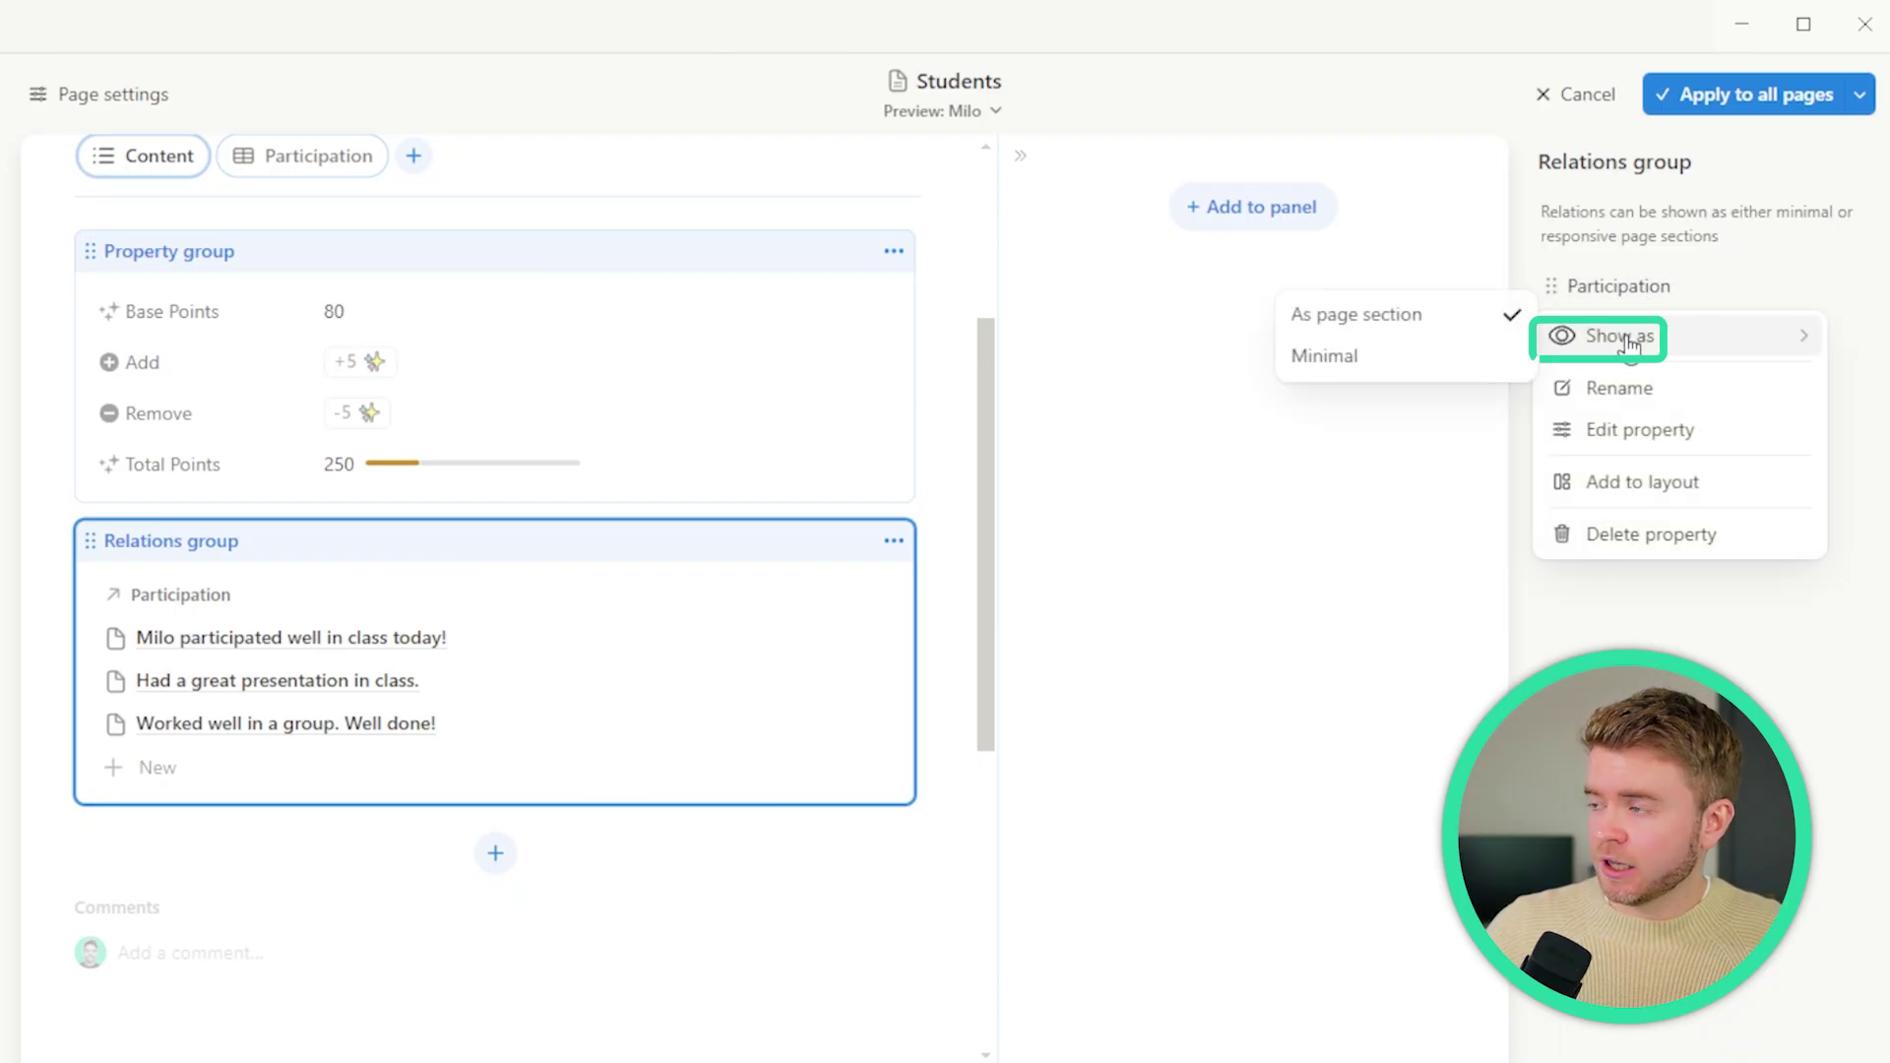
click(1339, 362)
click(739, 427)
click(380, 628)
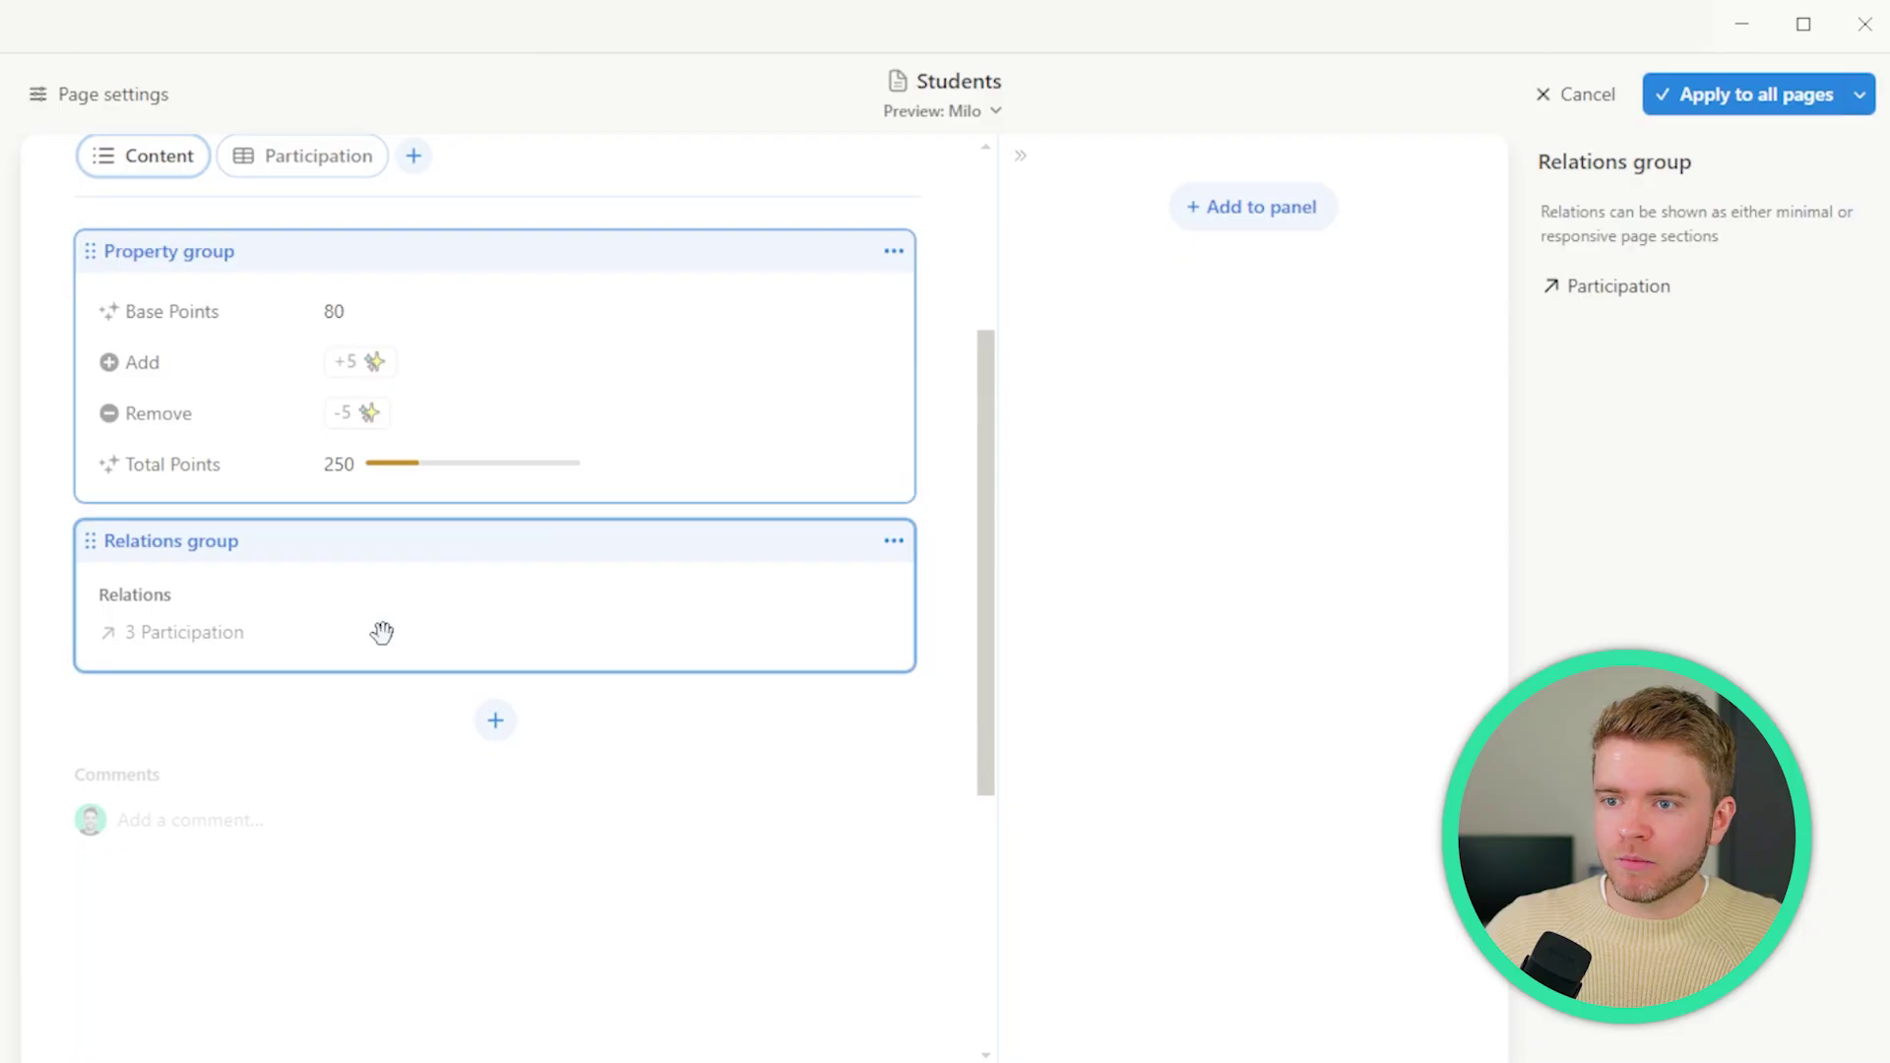
- Add a section named Rewards to the Content tab's property group and set its Base Points property to Always hide
scroll(178, 633, up, 2)
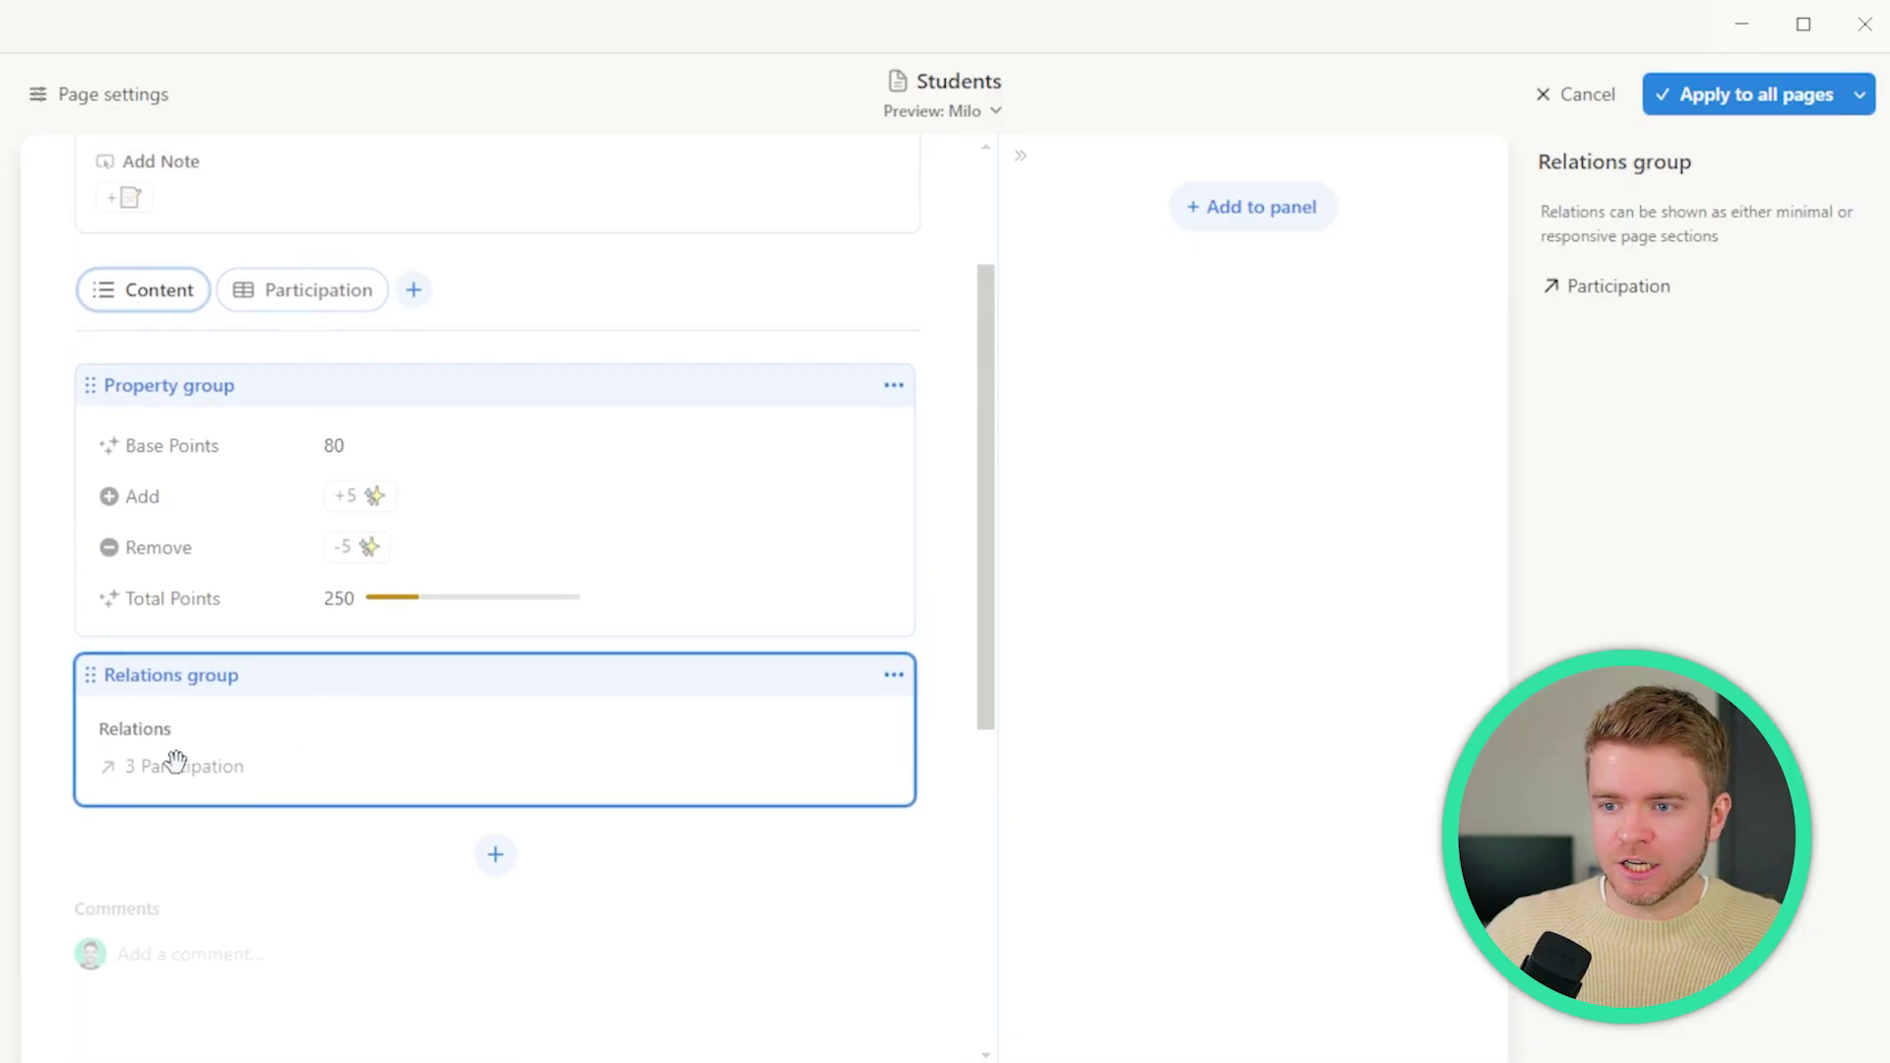
scroll(755, 646, up, 2)
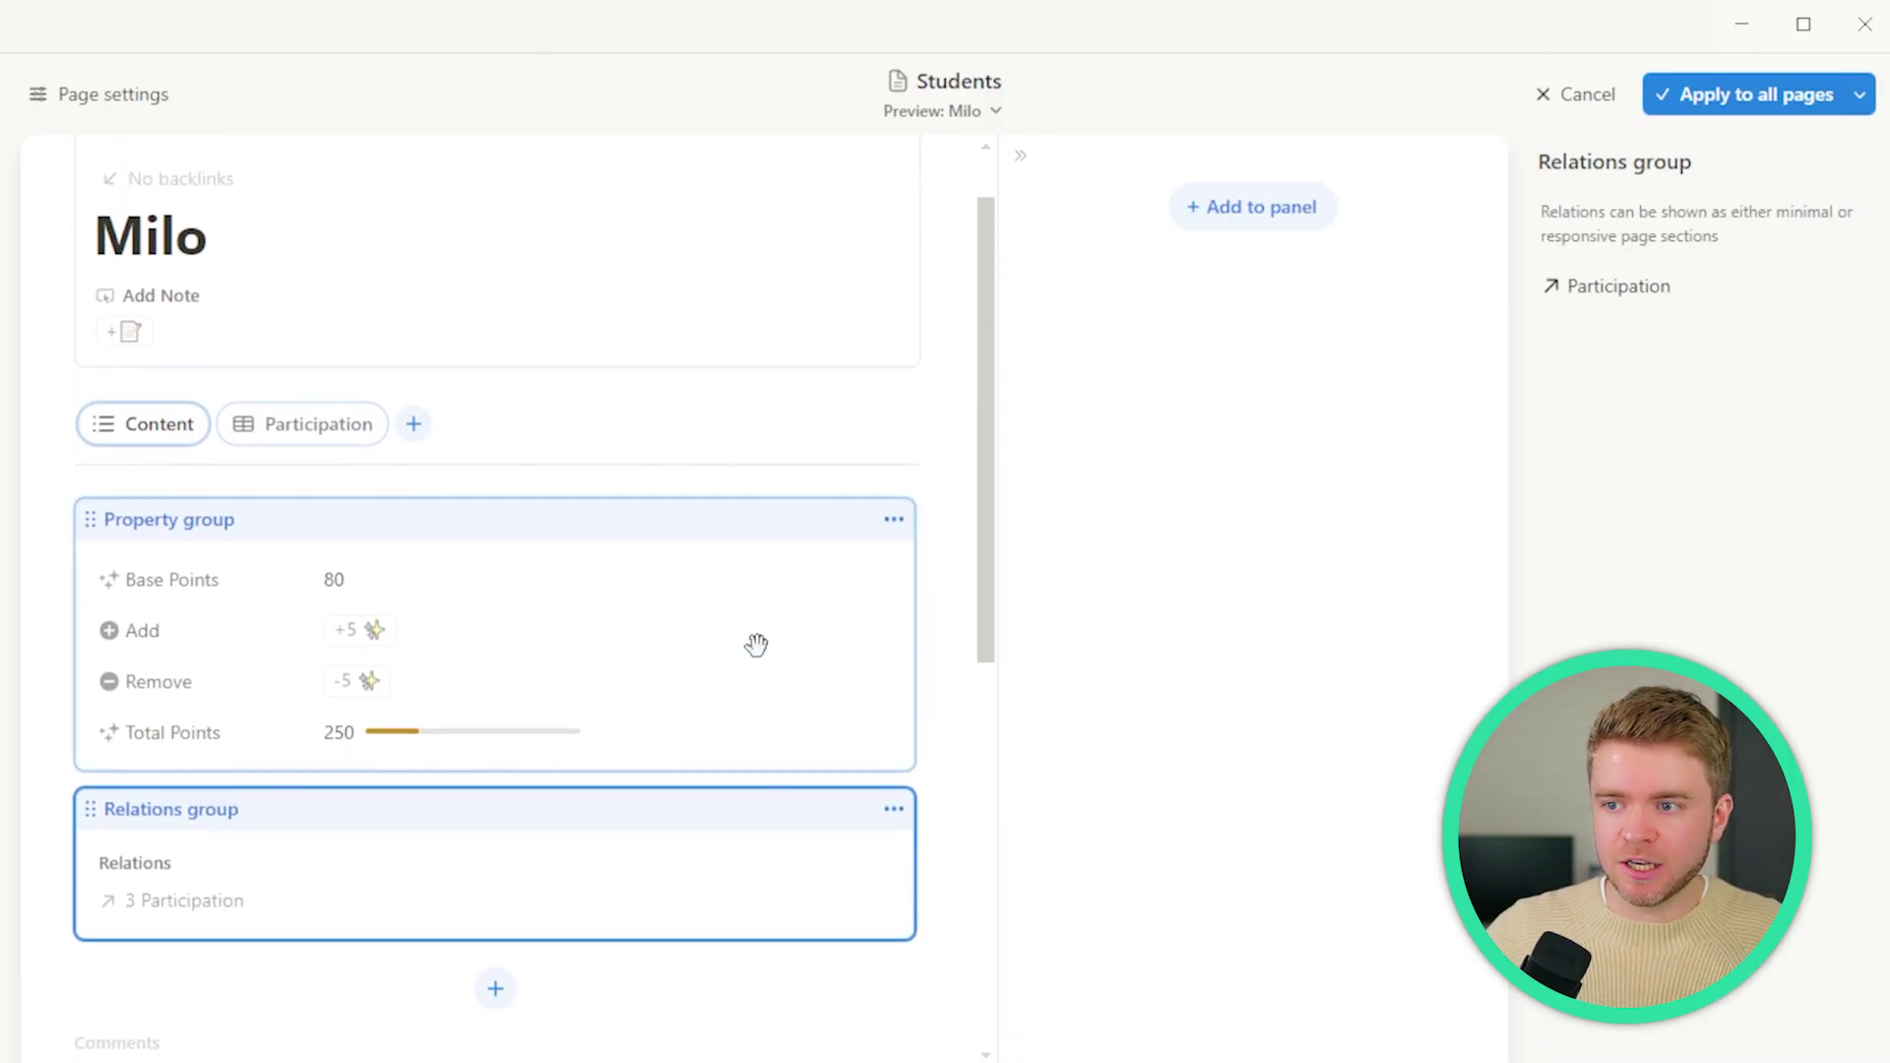
click(748, 631)
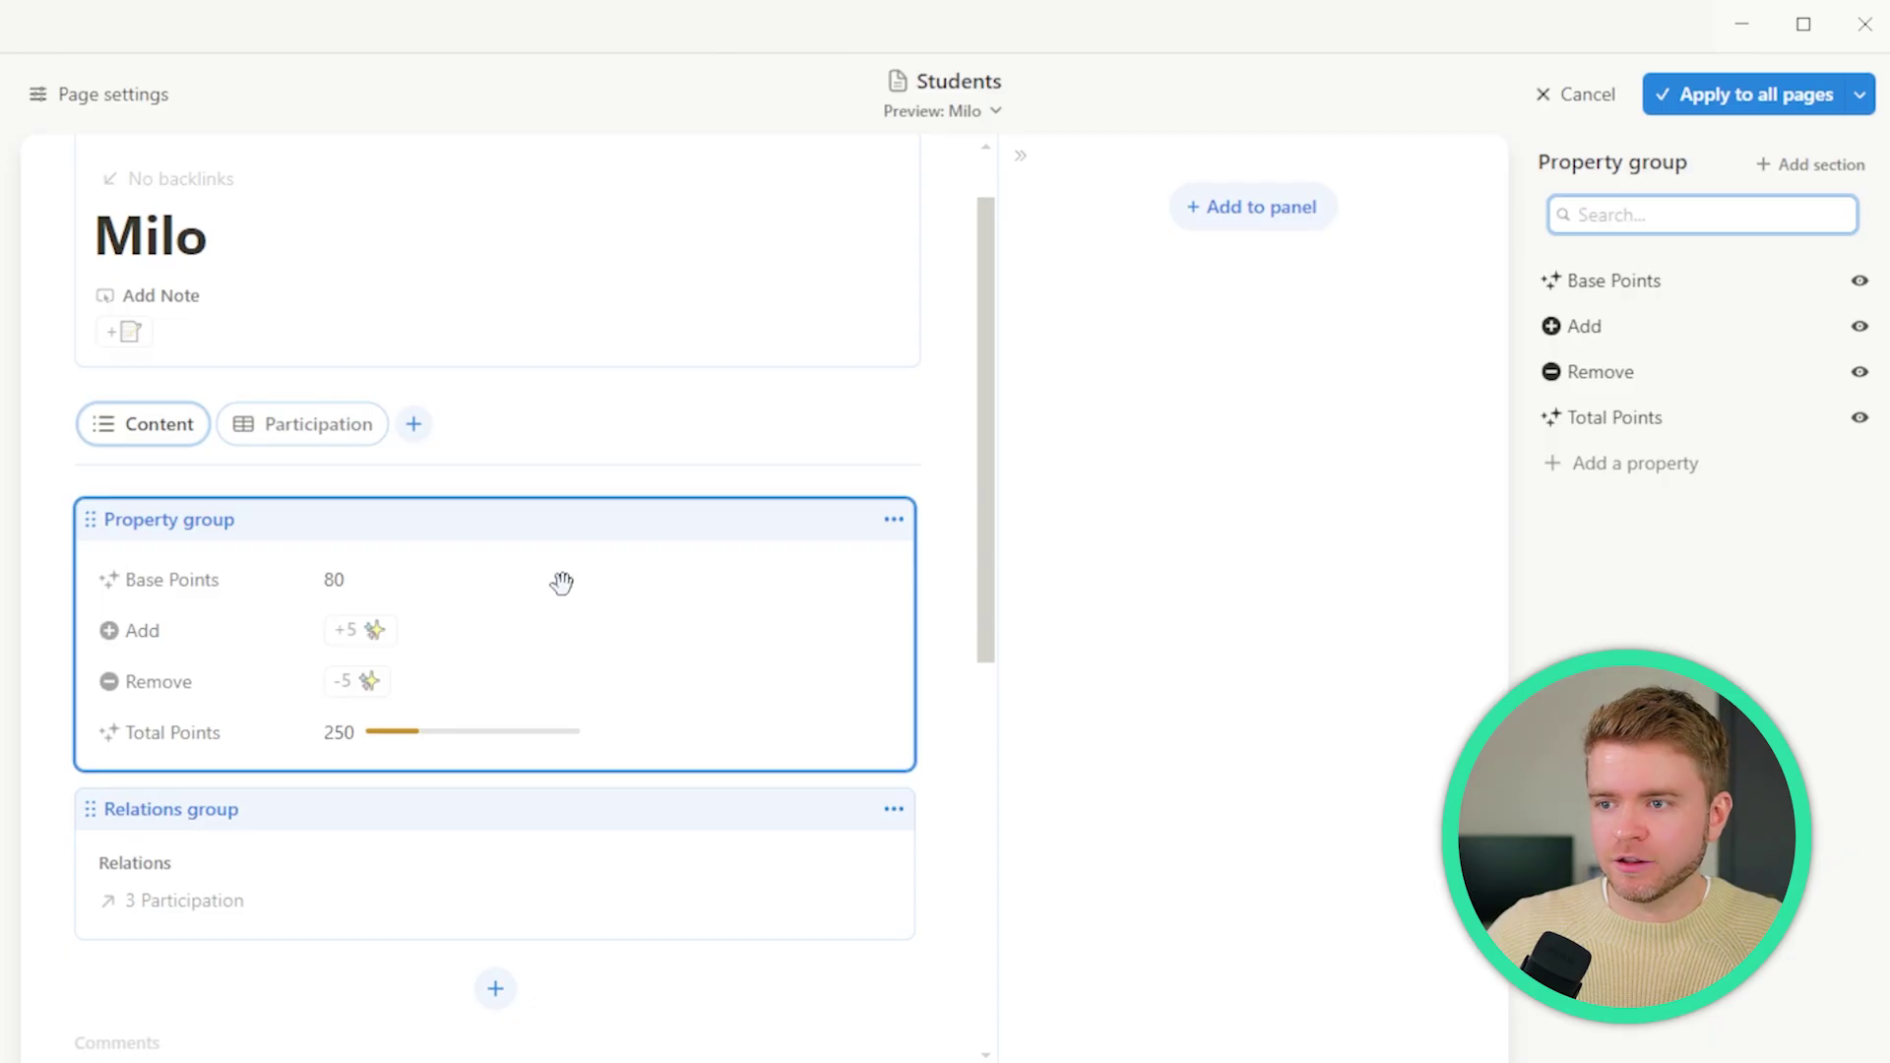
click(1841, 175)
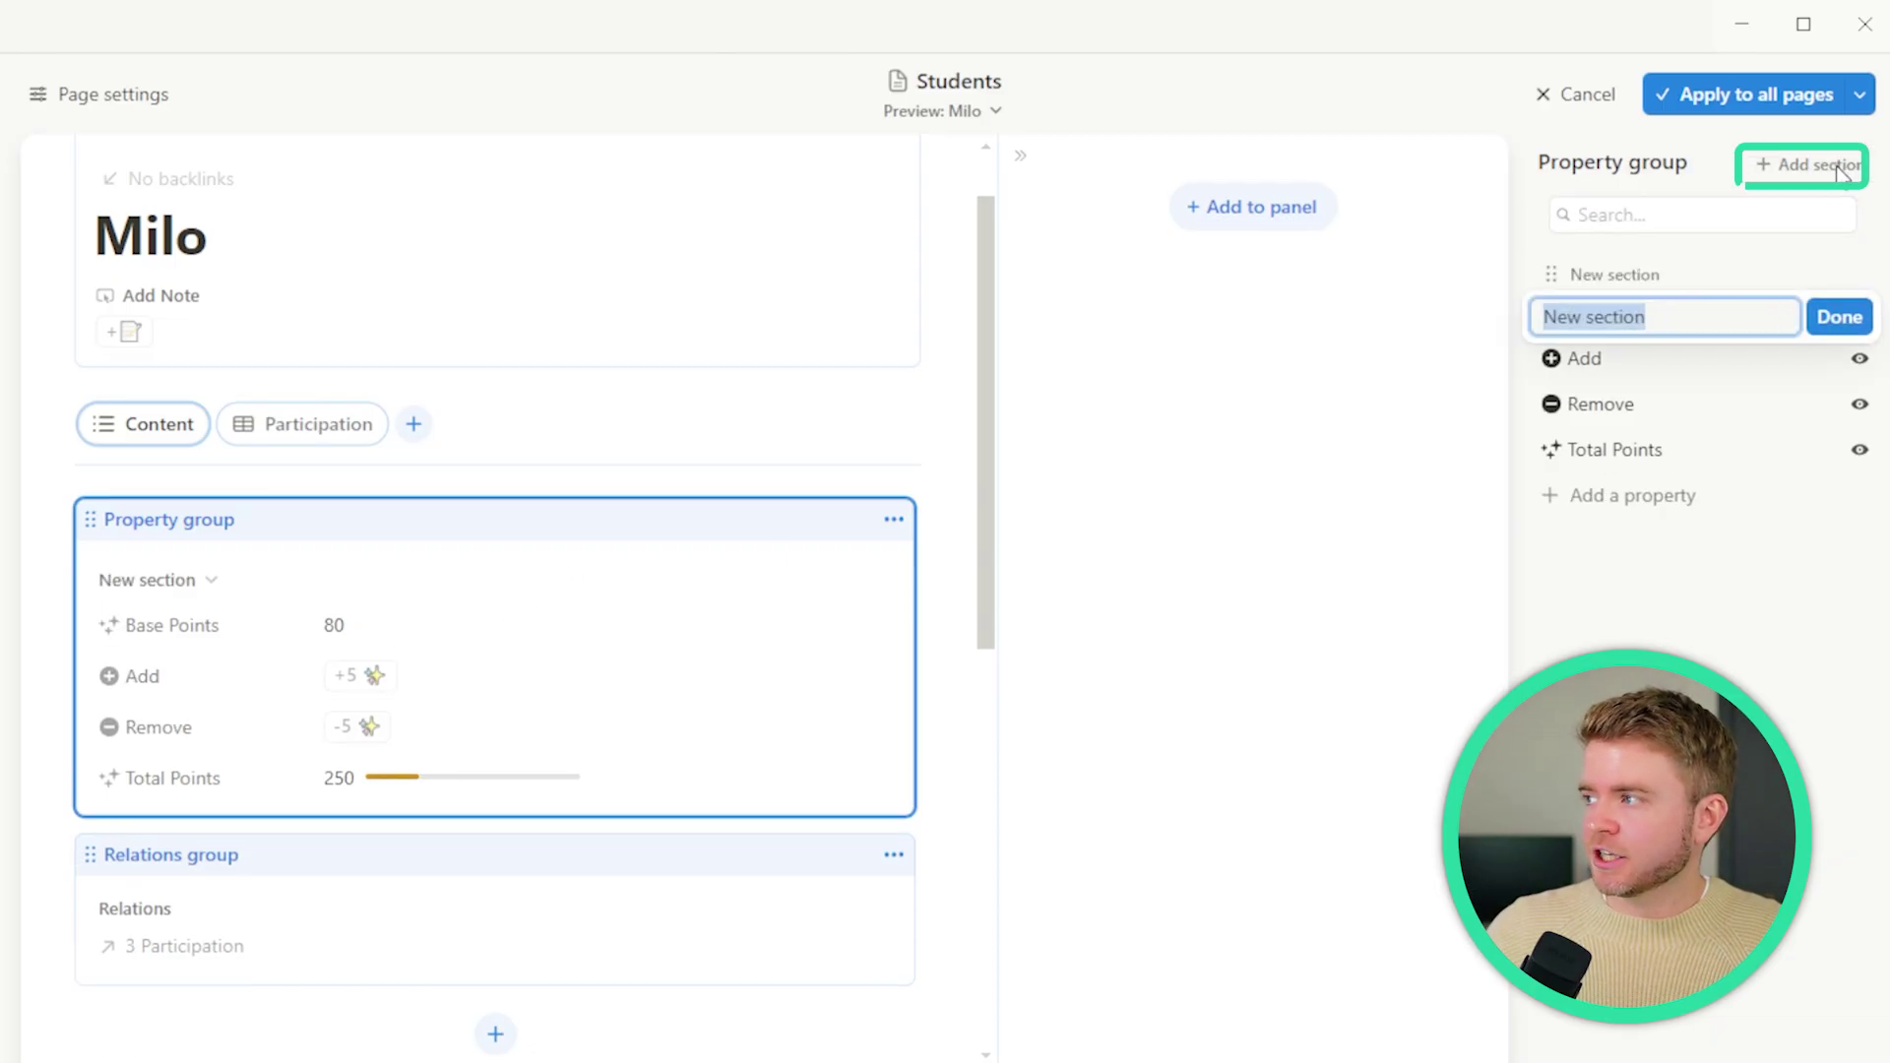
text(Rewards)
key(Return)
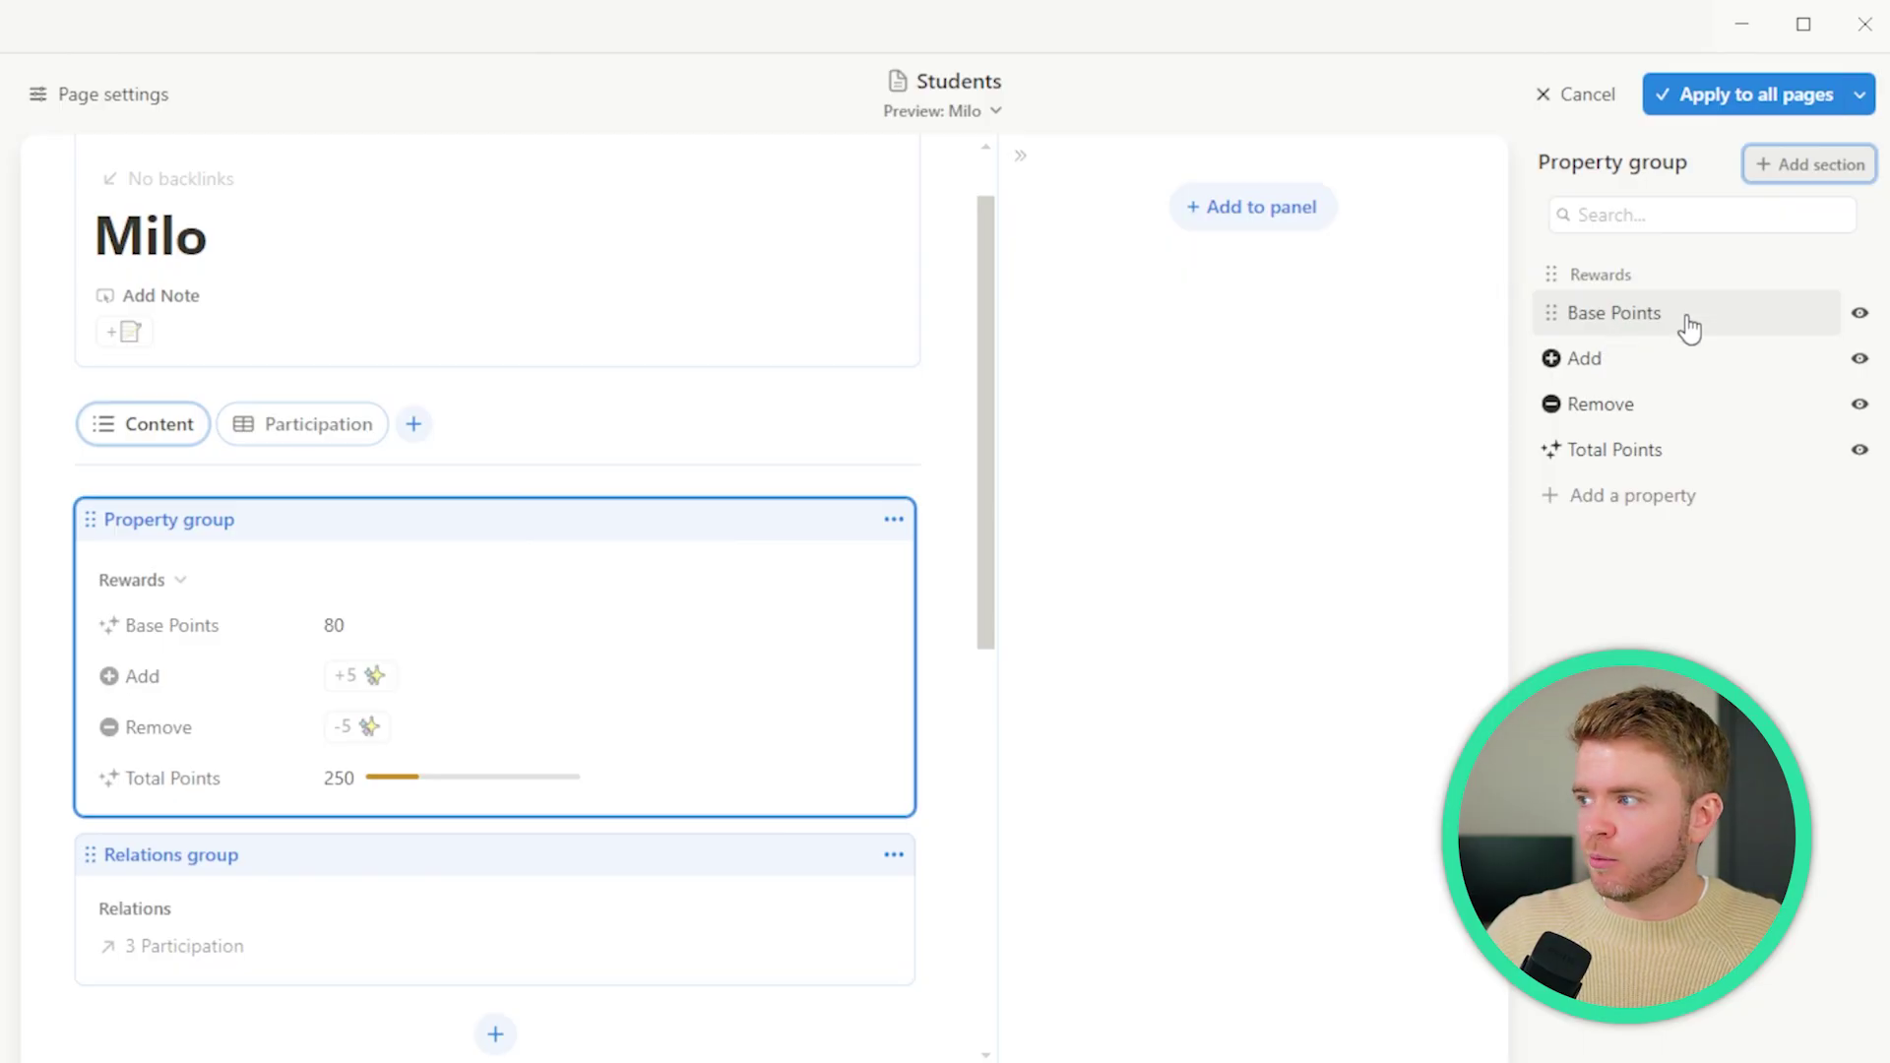
click(1859, 317)
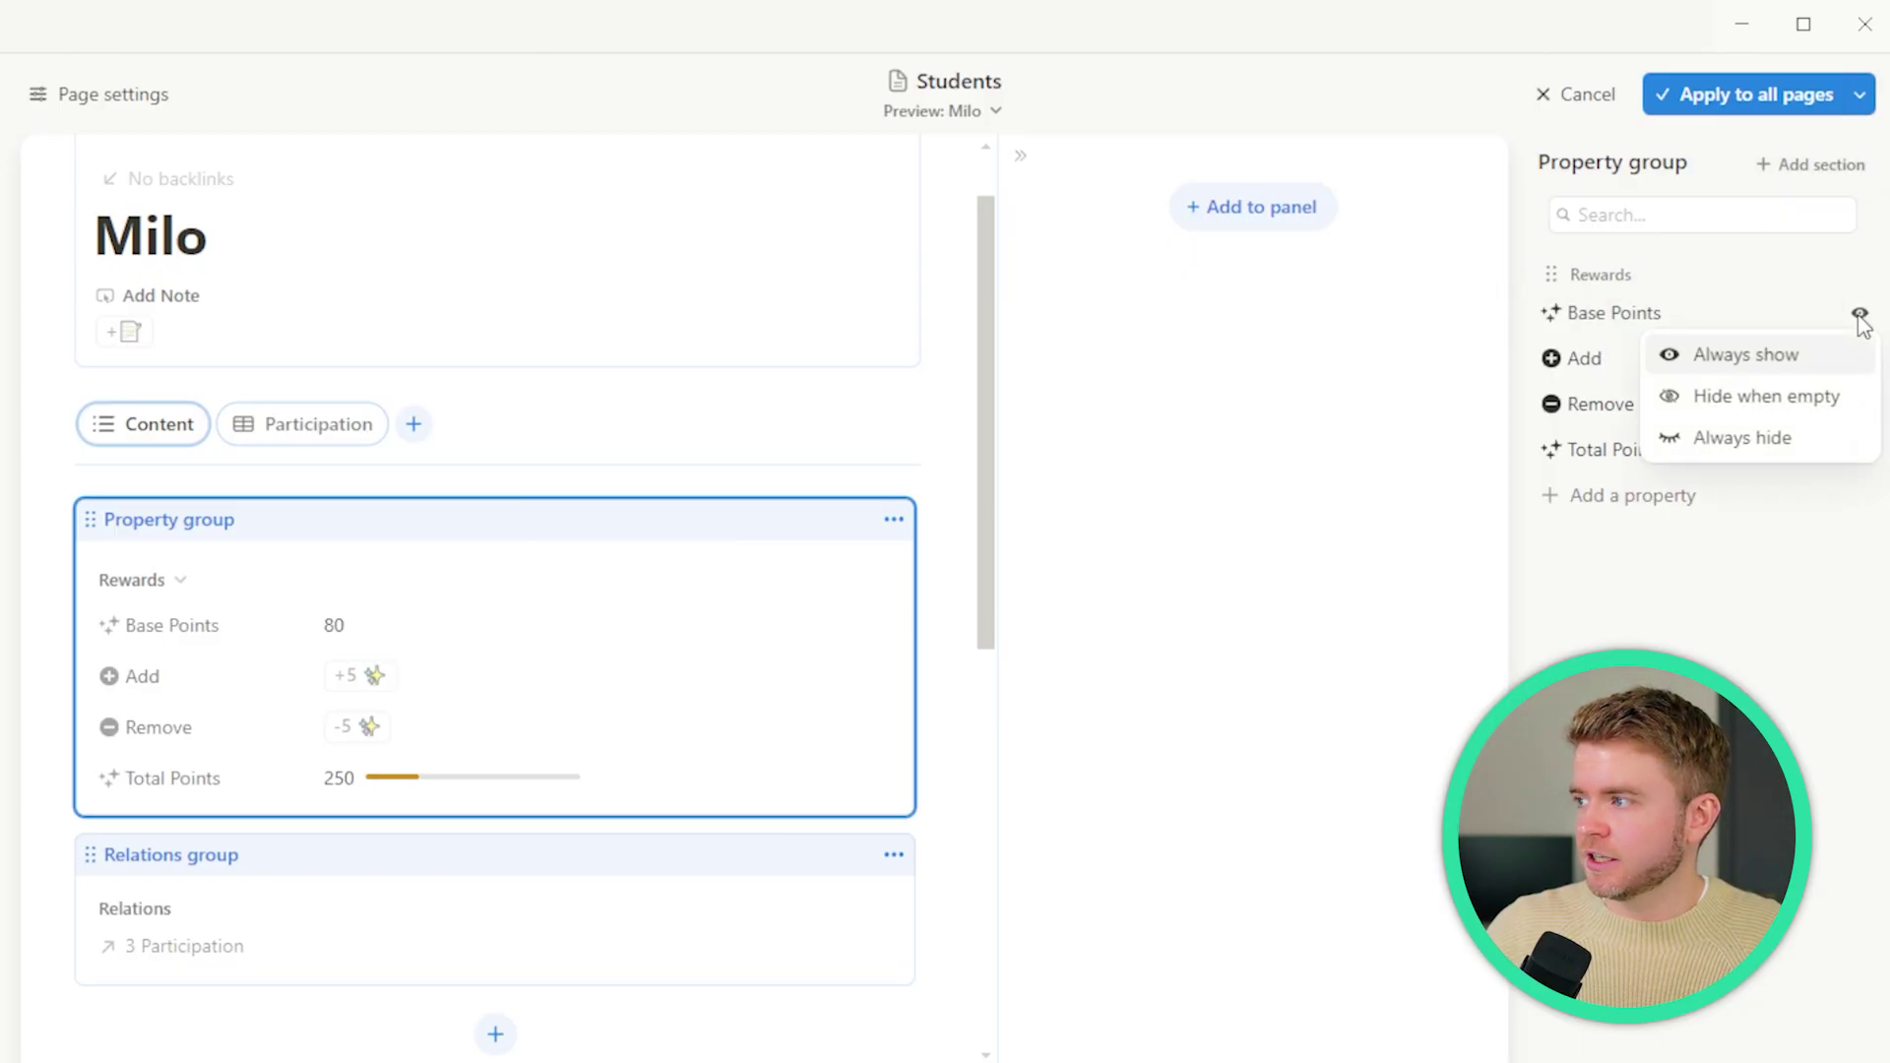
click(1741, 453)
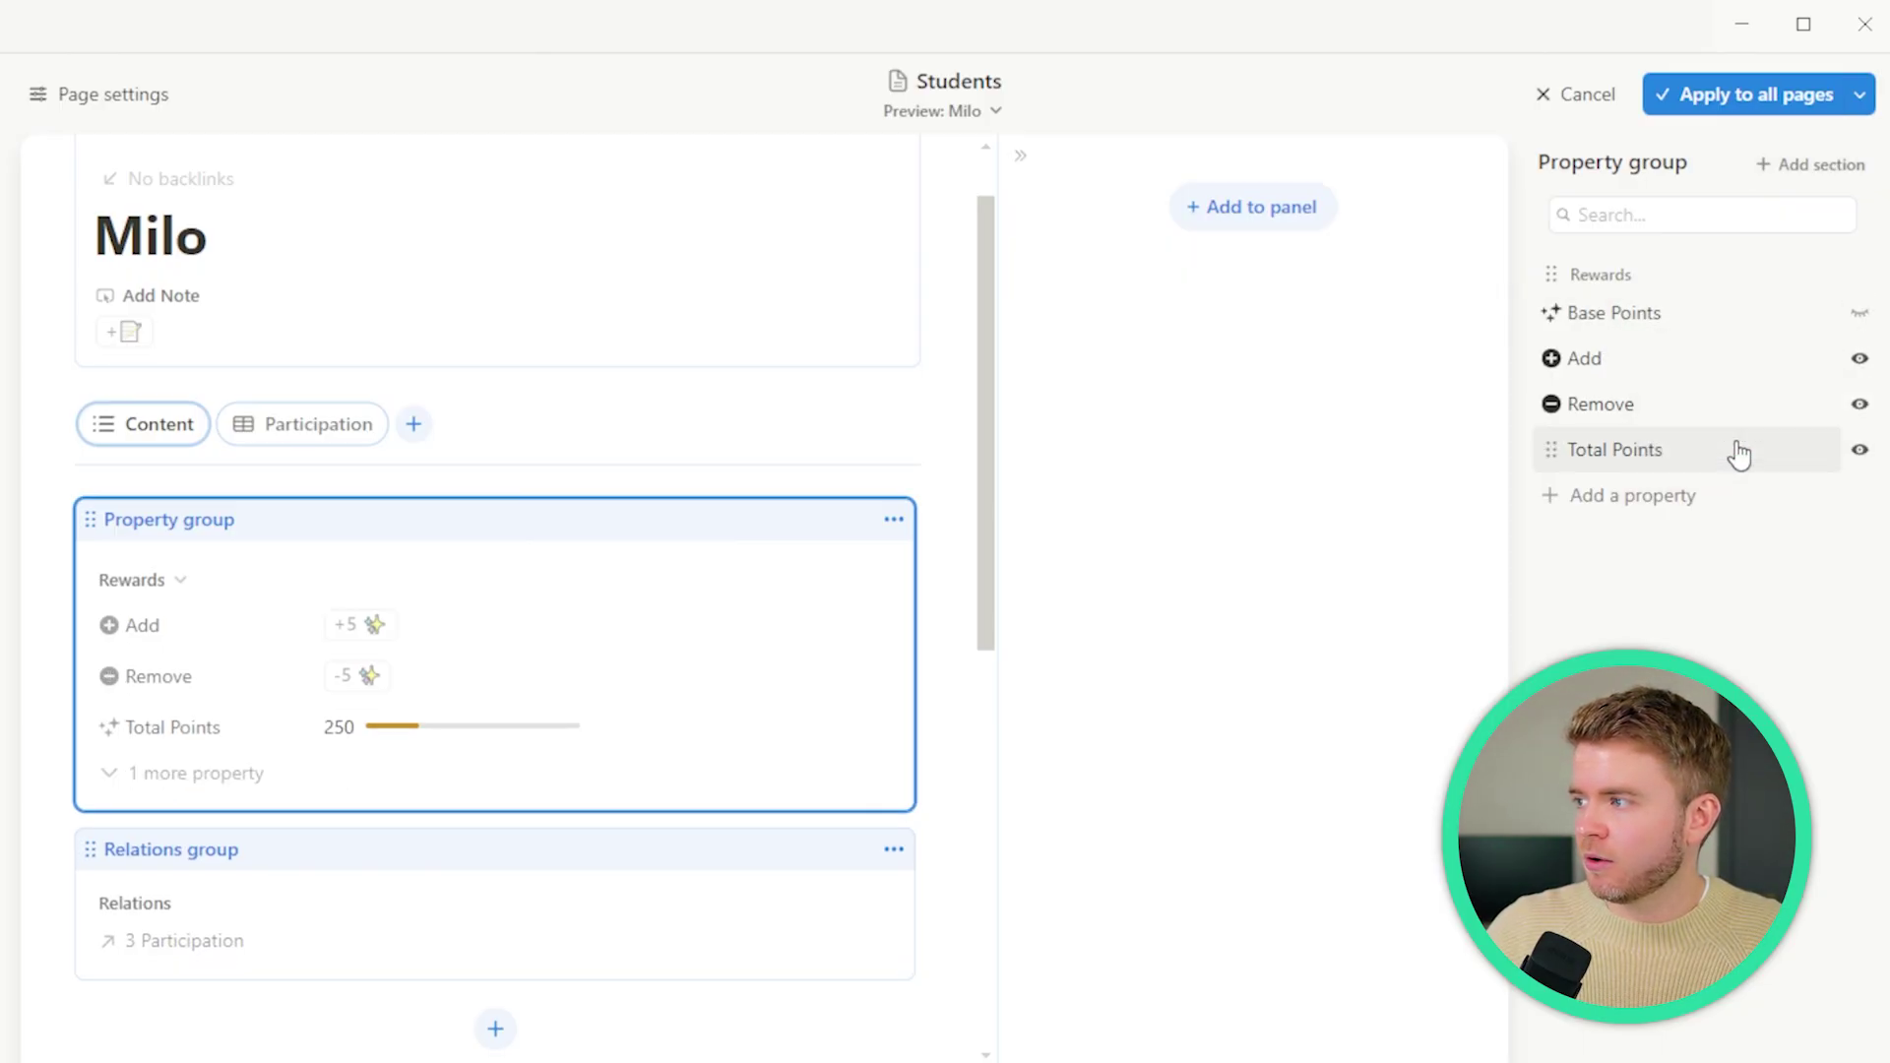
- Add Total Points to the layout as its own block above the property group and apply the layout to all pages
click(1589, 461)
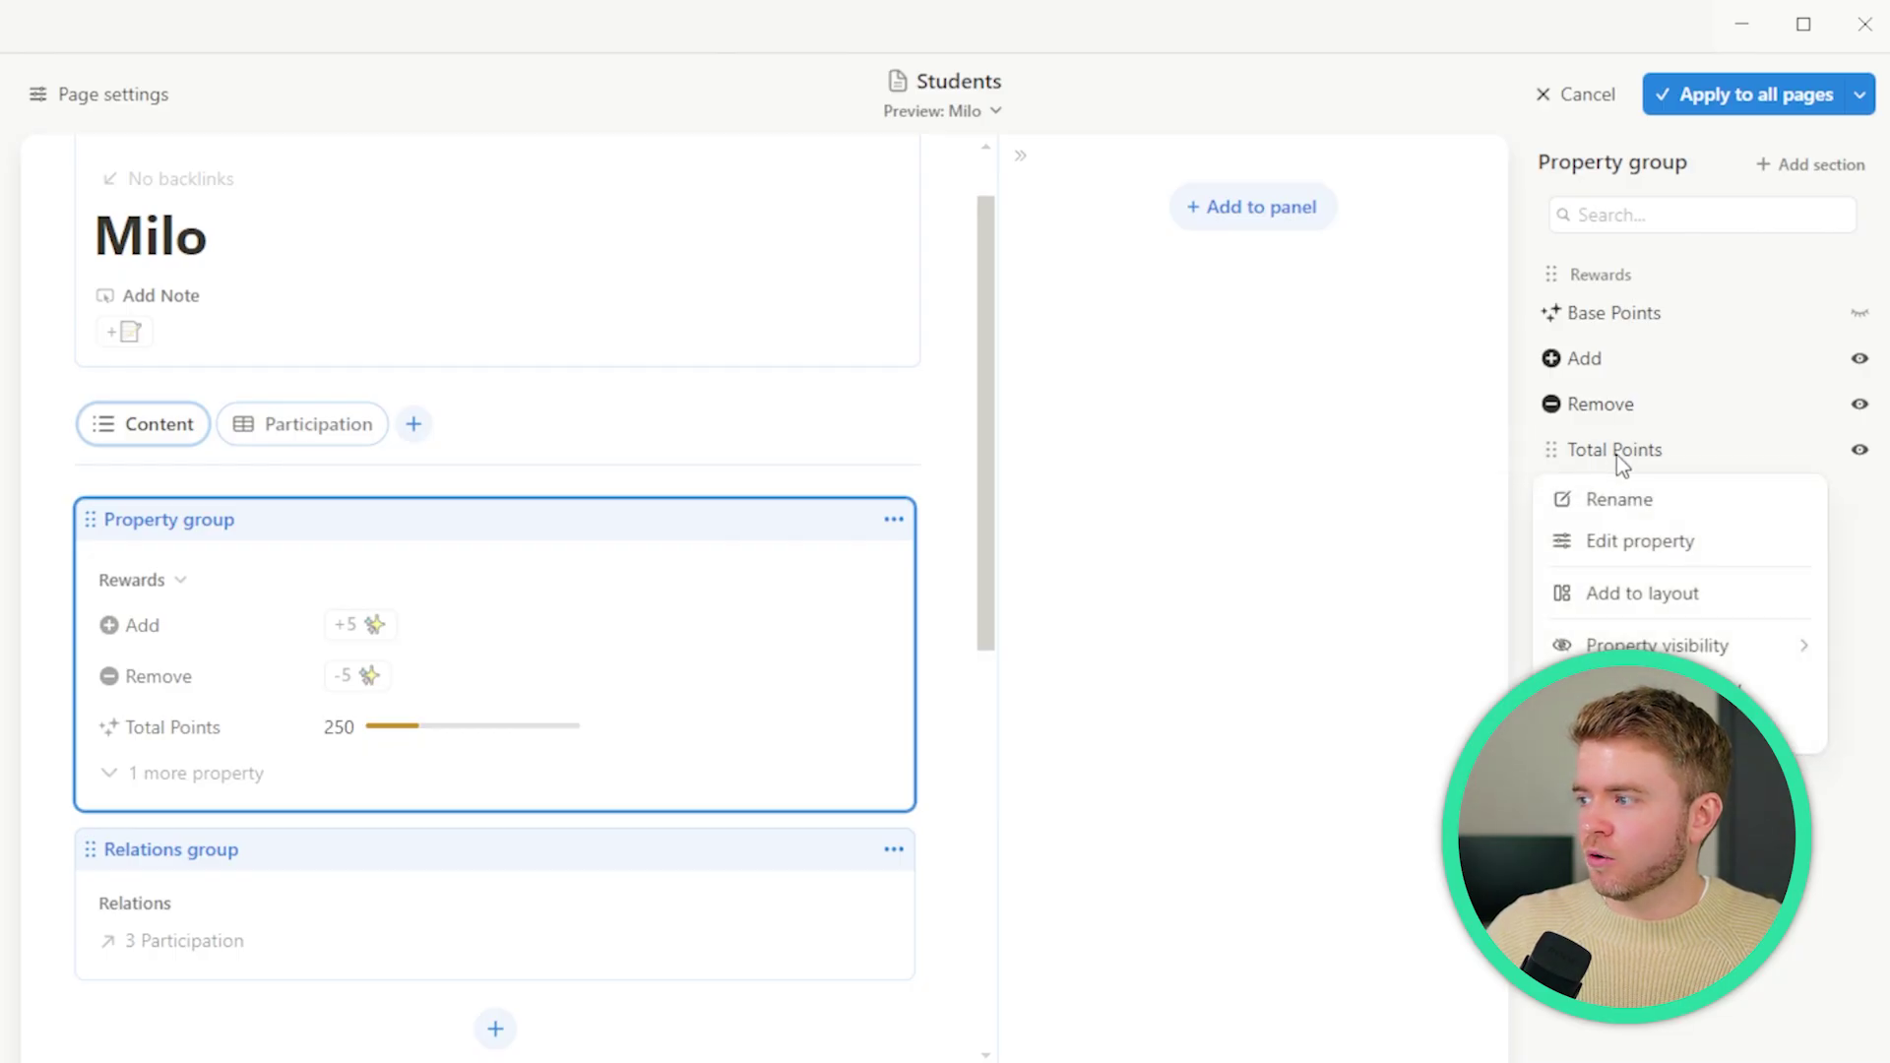
click(1624, 459)
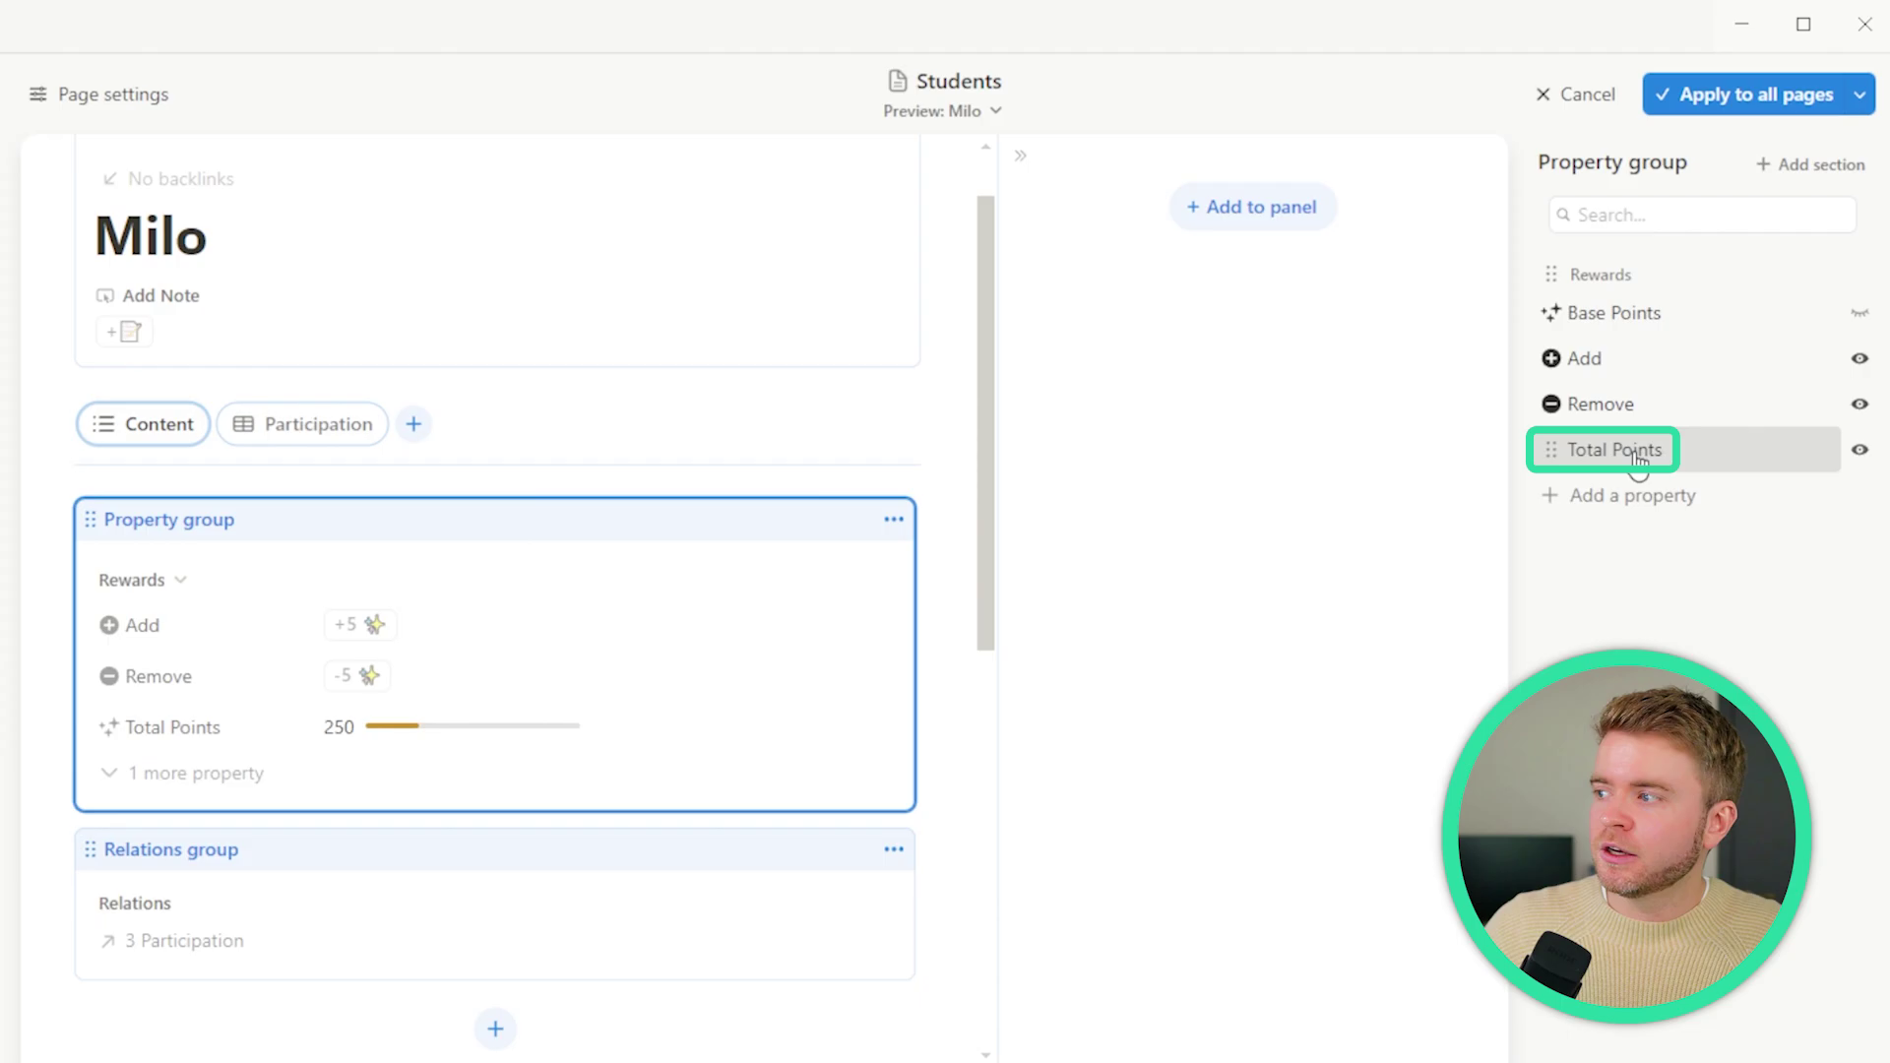
click(1620, 455)
click(1615, 593)
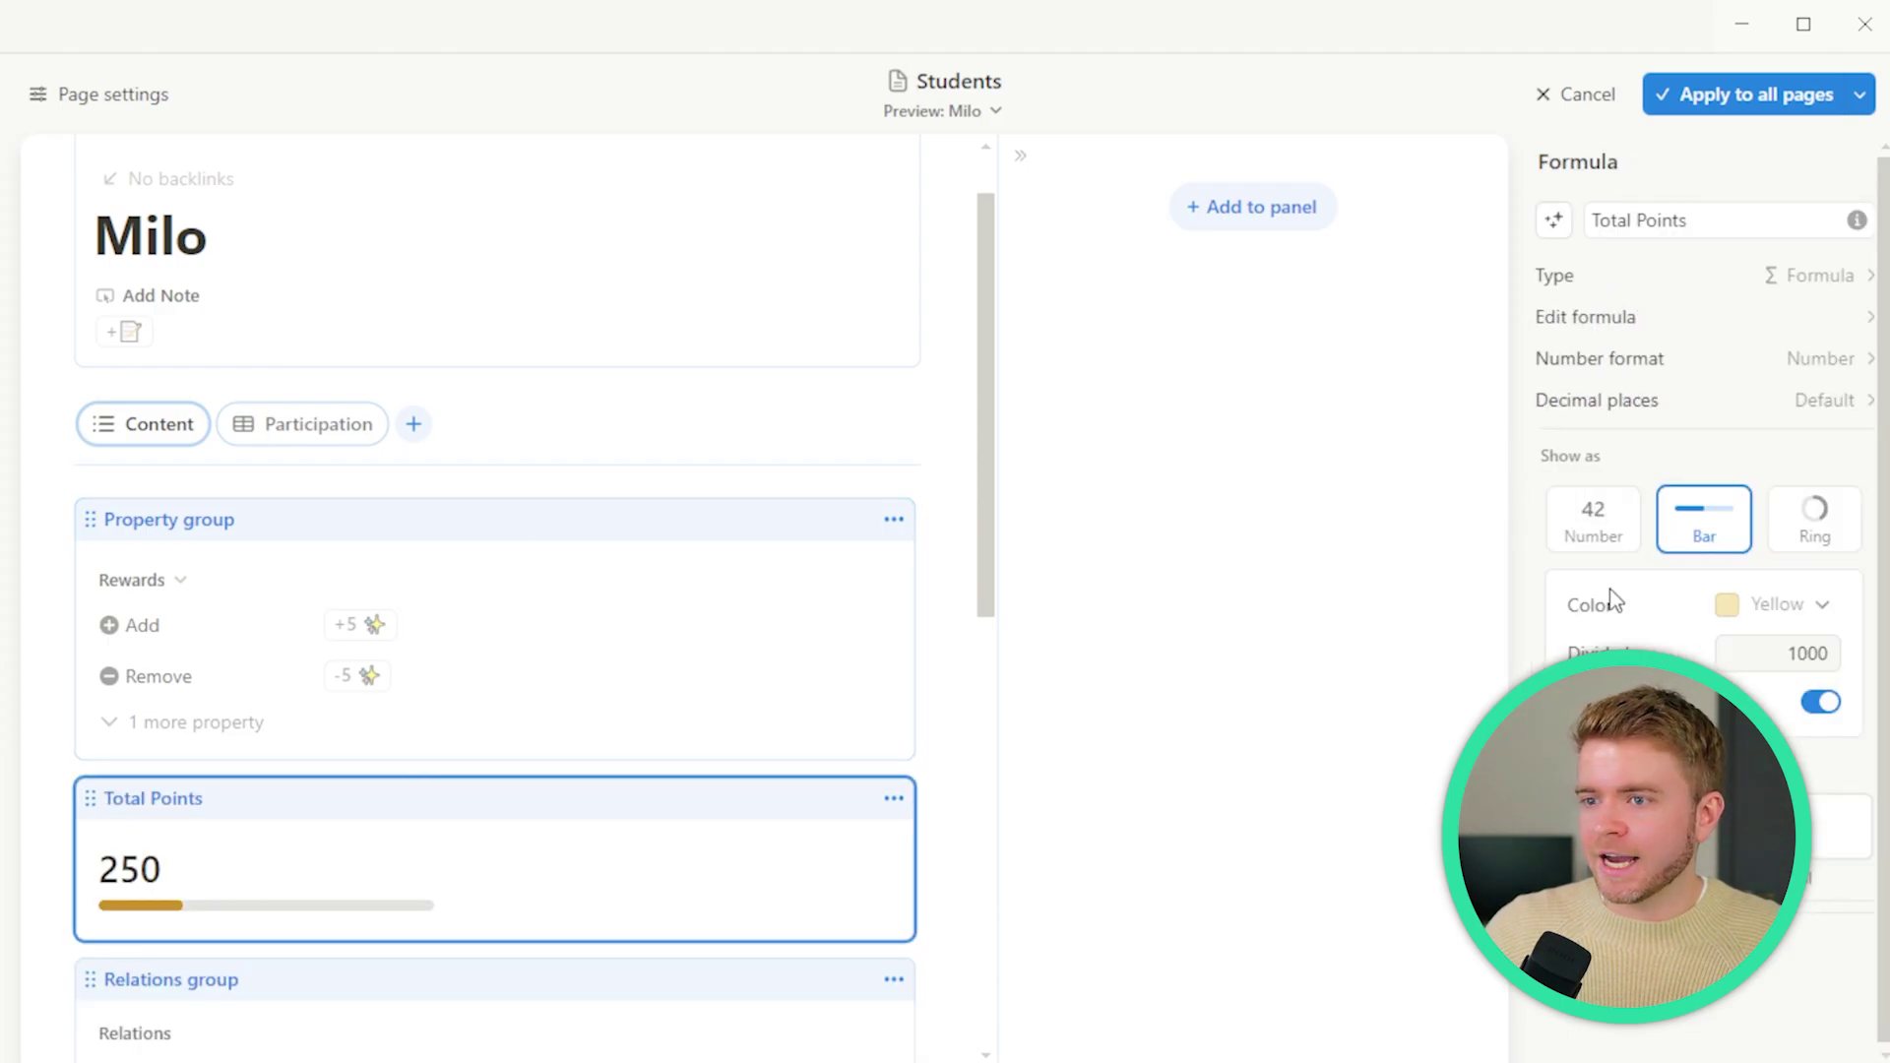
drag(624, 819, 612, 536)
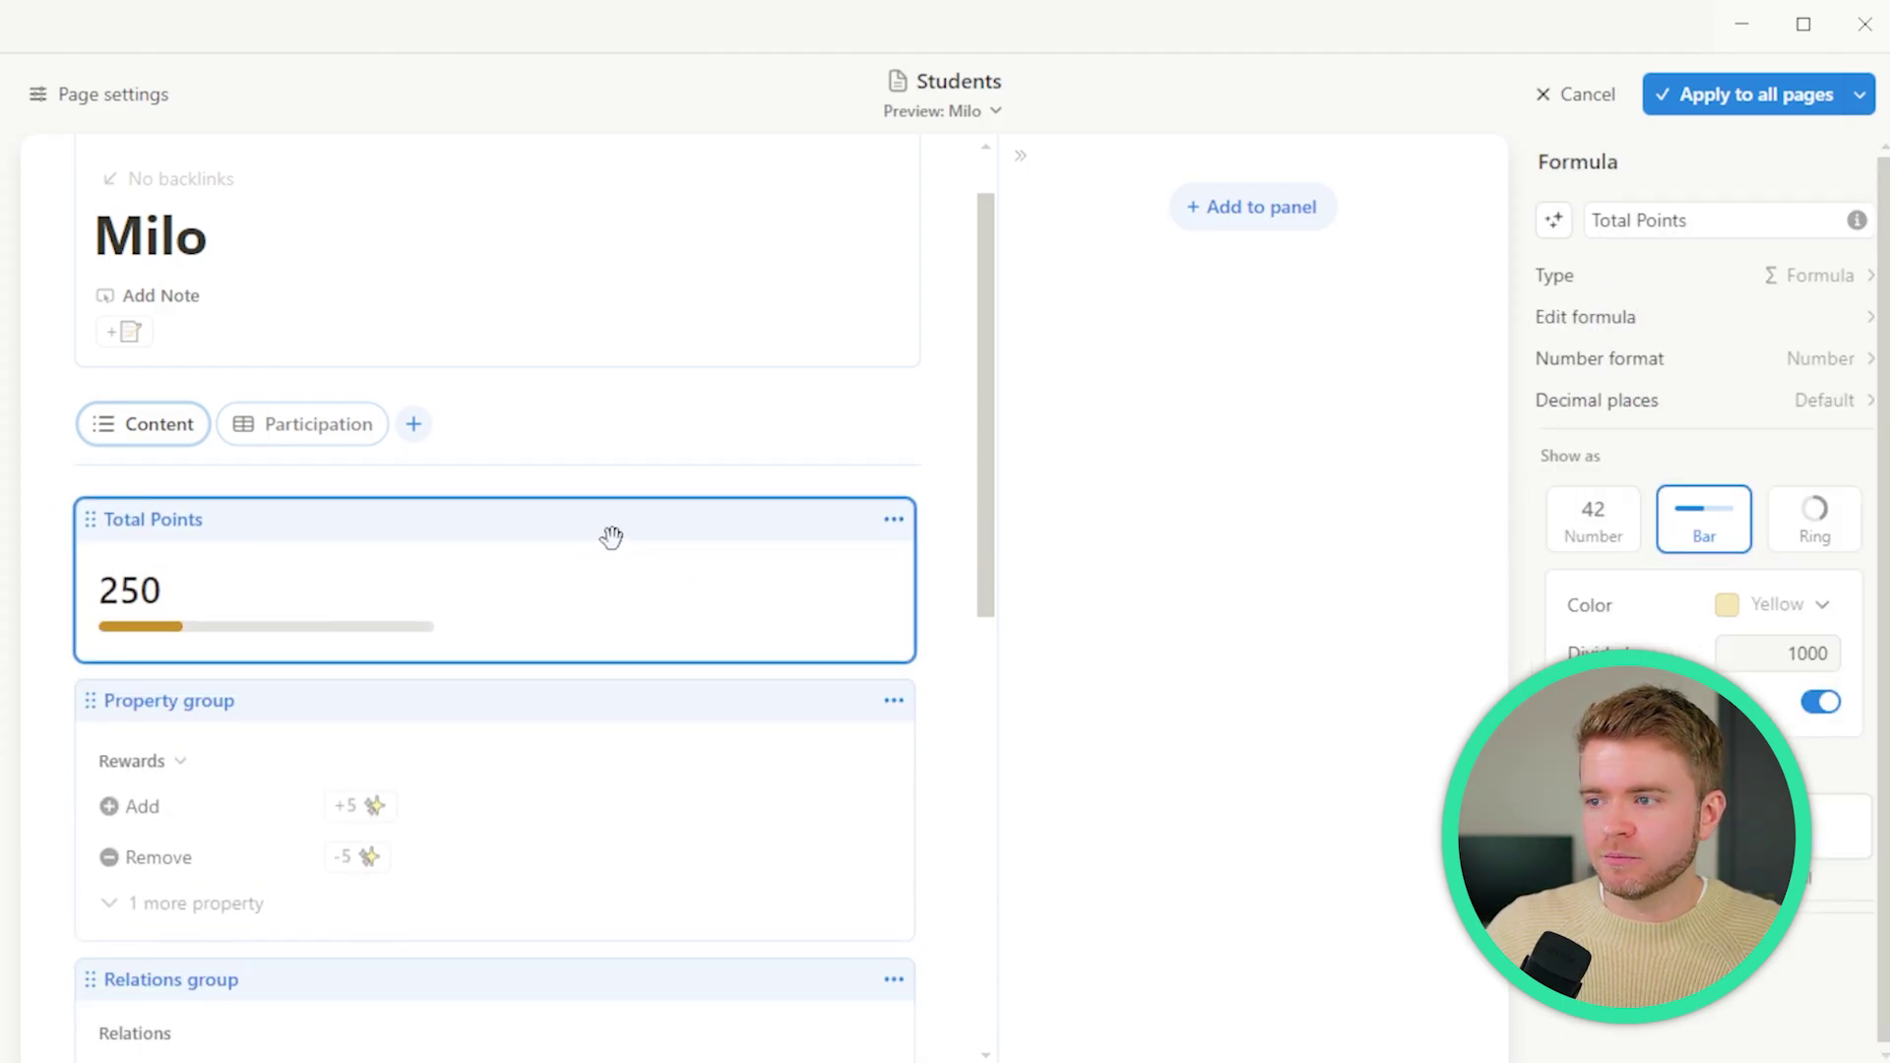
click(1229, 583)
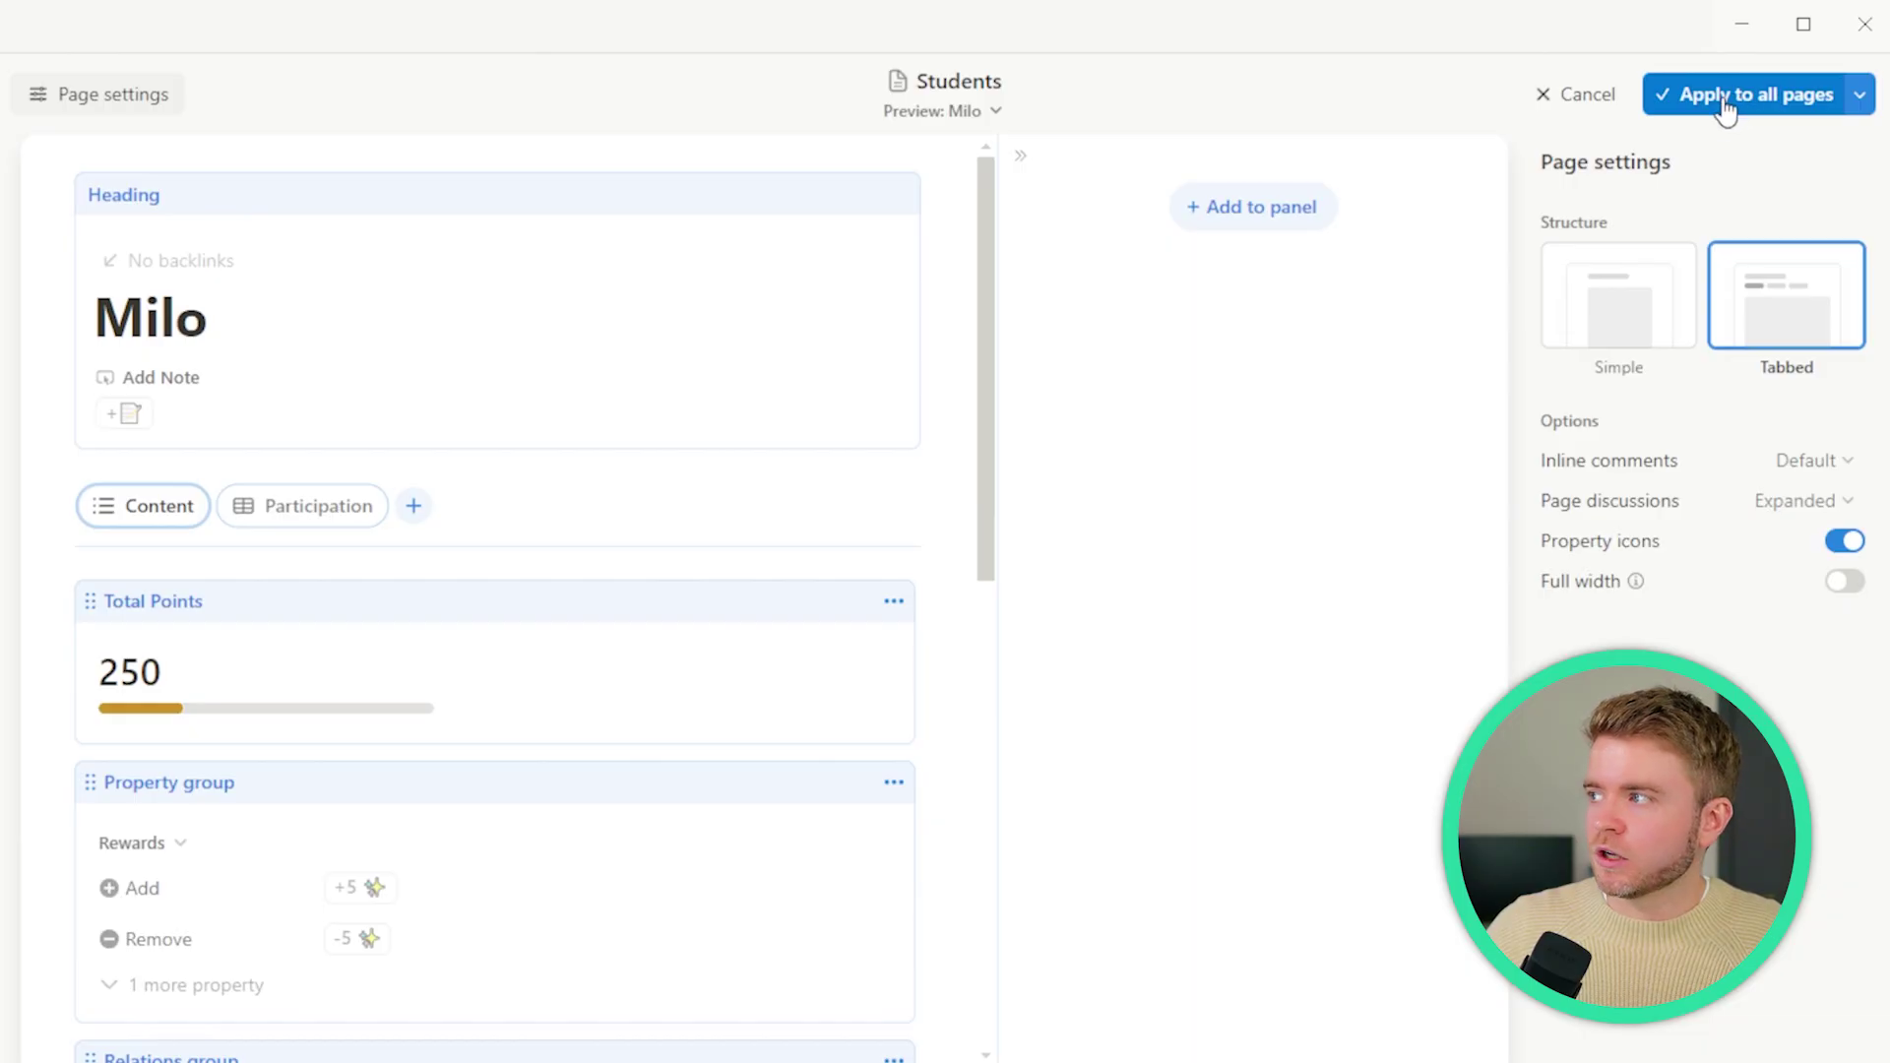
click(1725, 98)
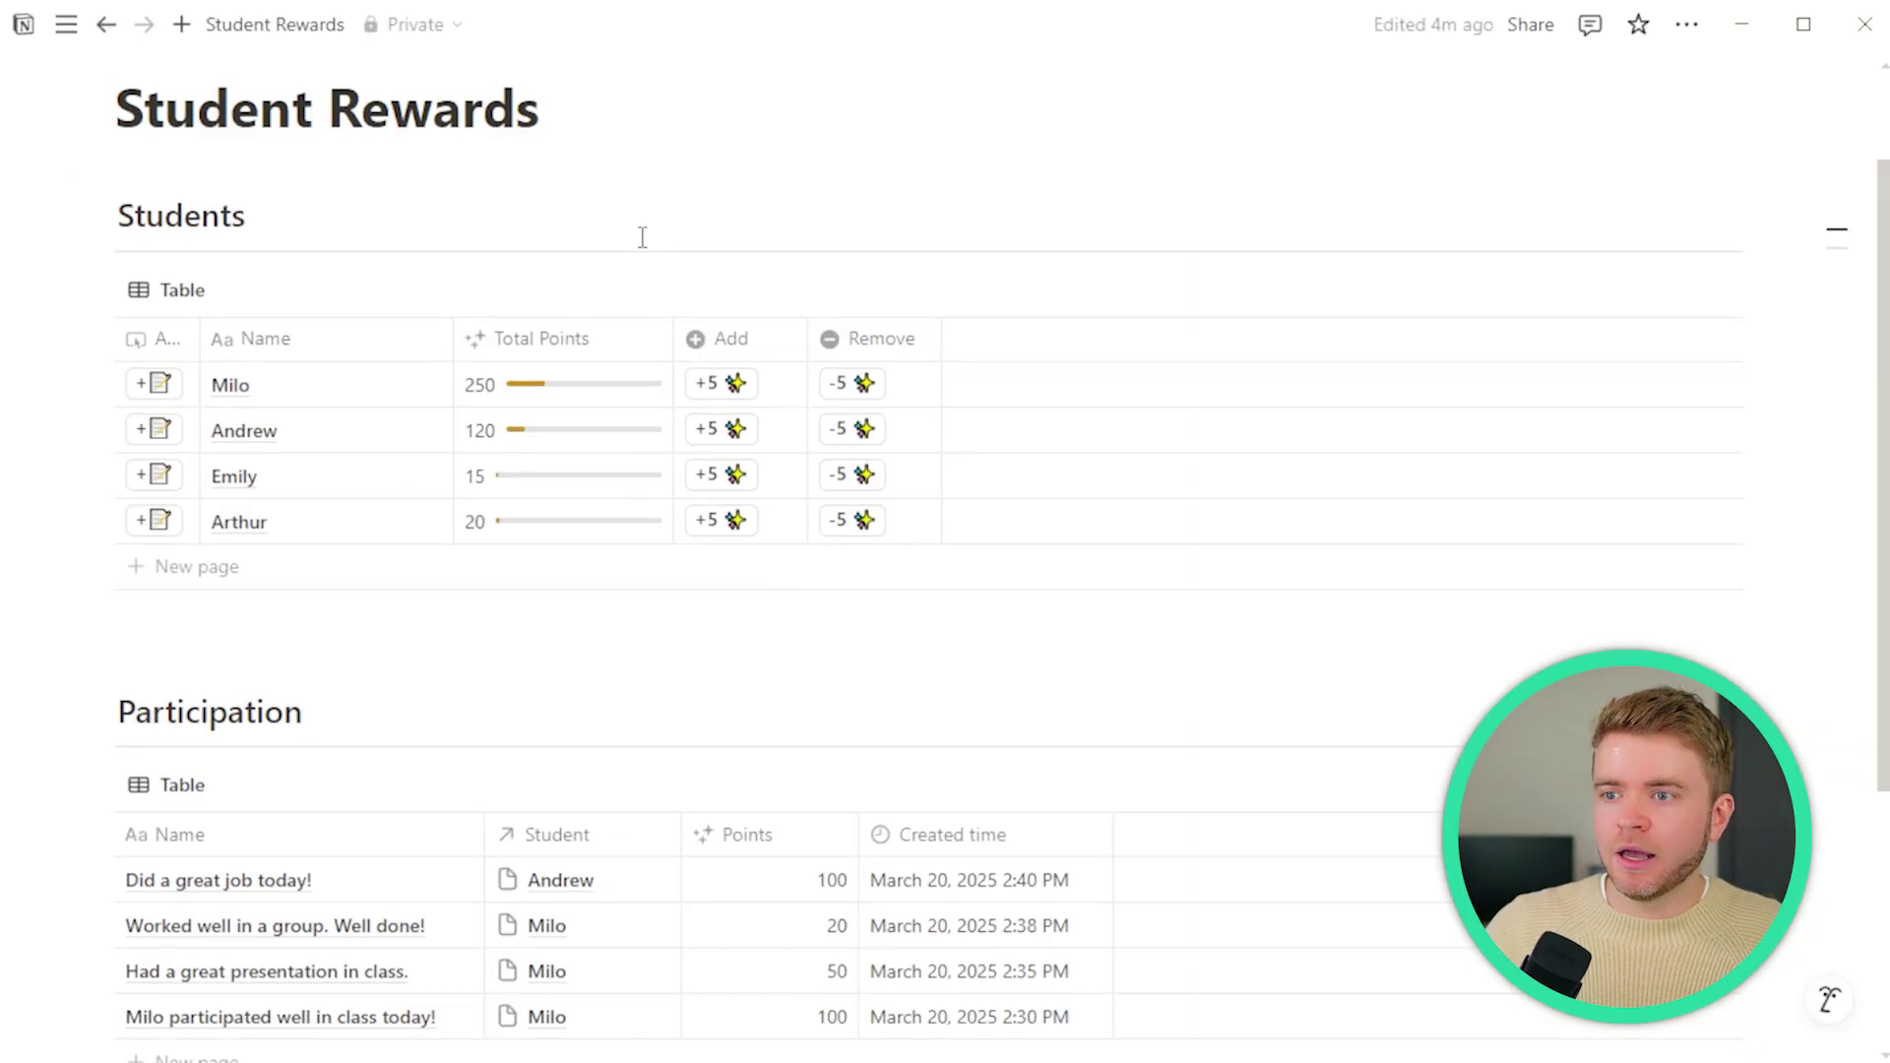
- Test the point buttons on the first student's page by adding 5 points three times and removing them again
mouse_move(443, 376)
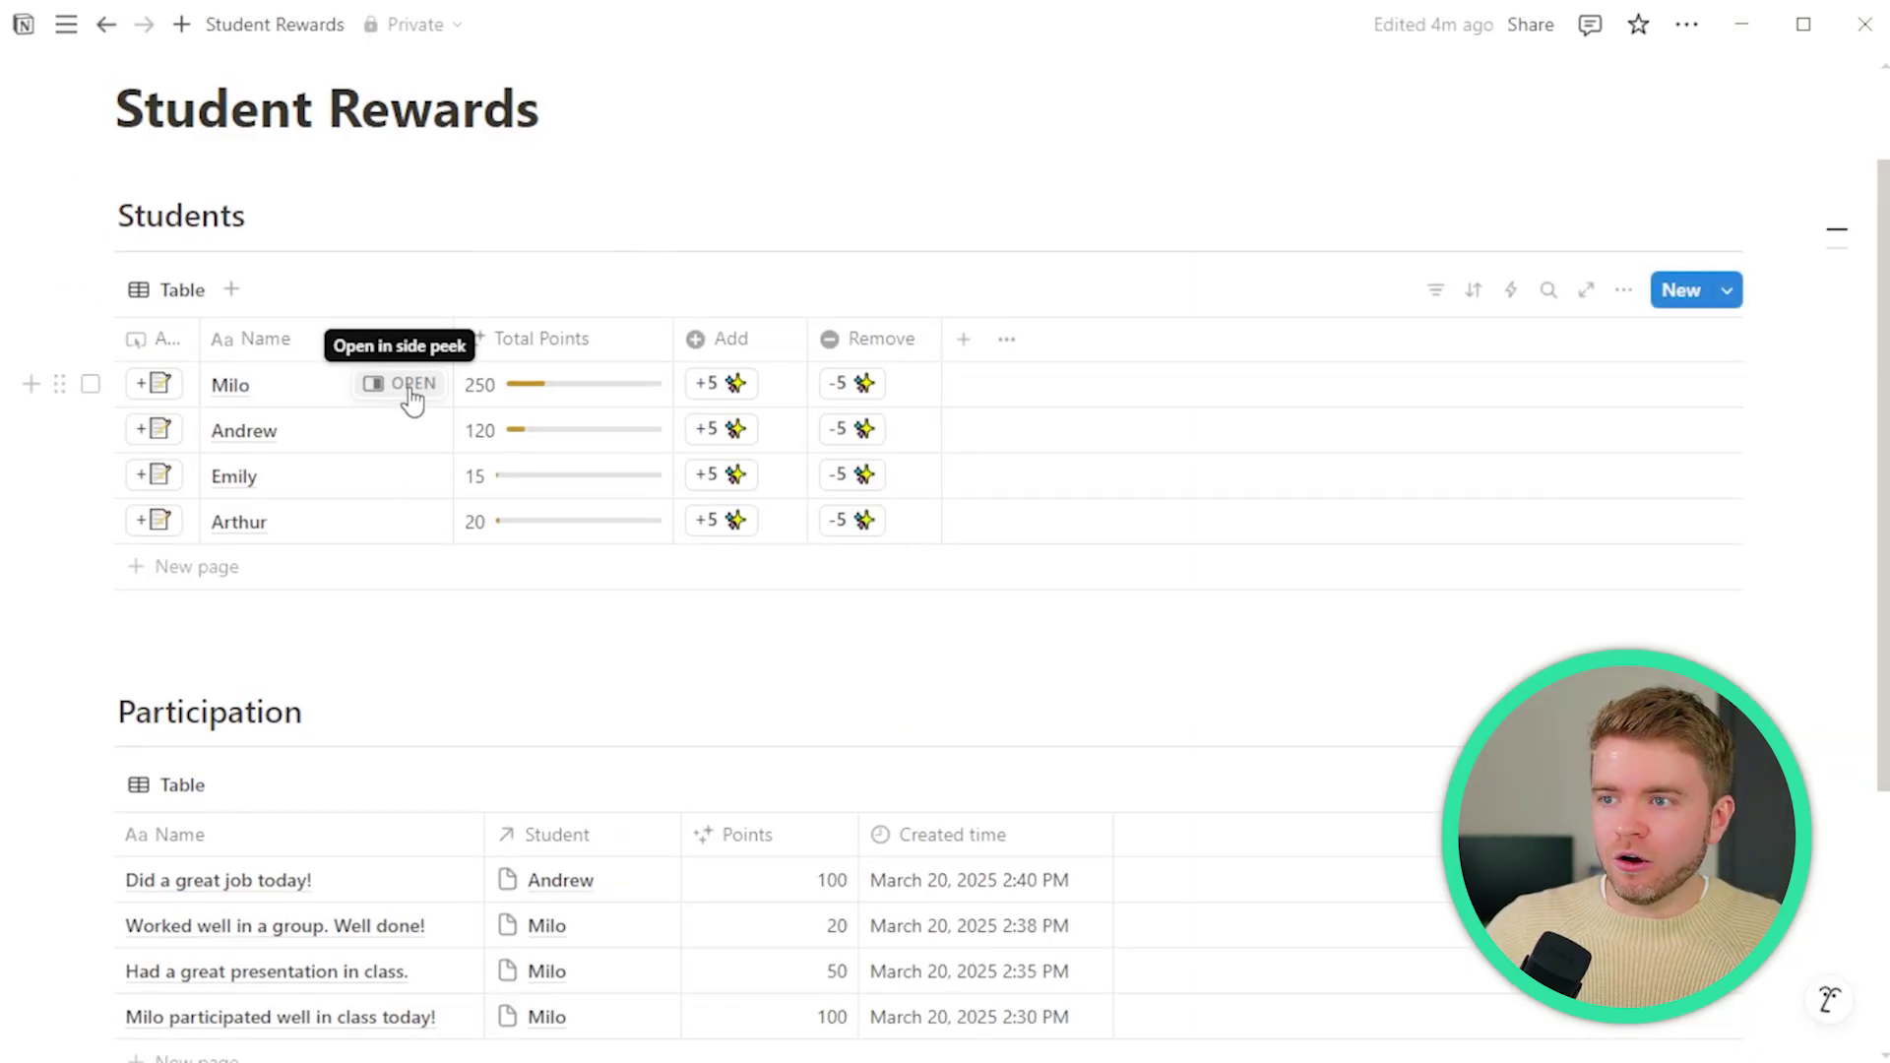
click(412, 389)
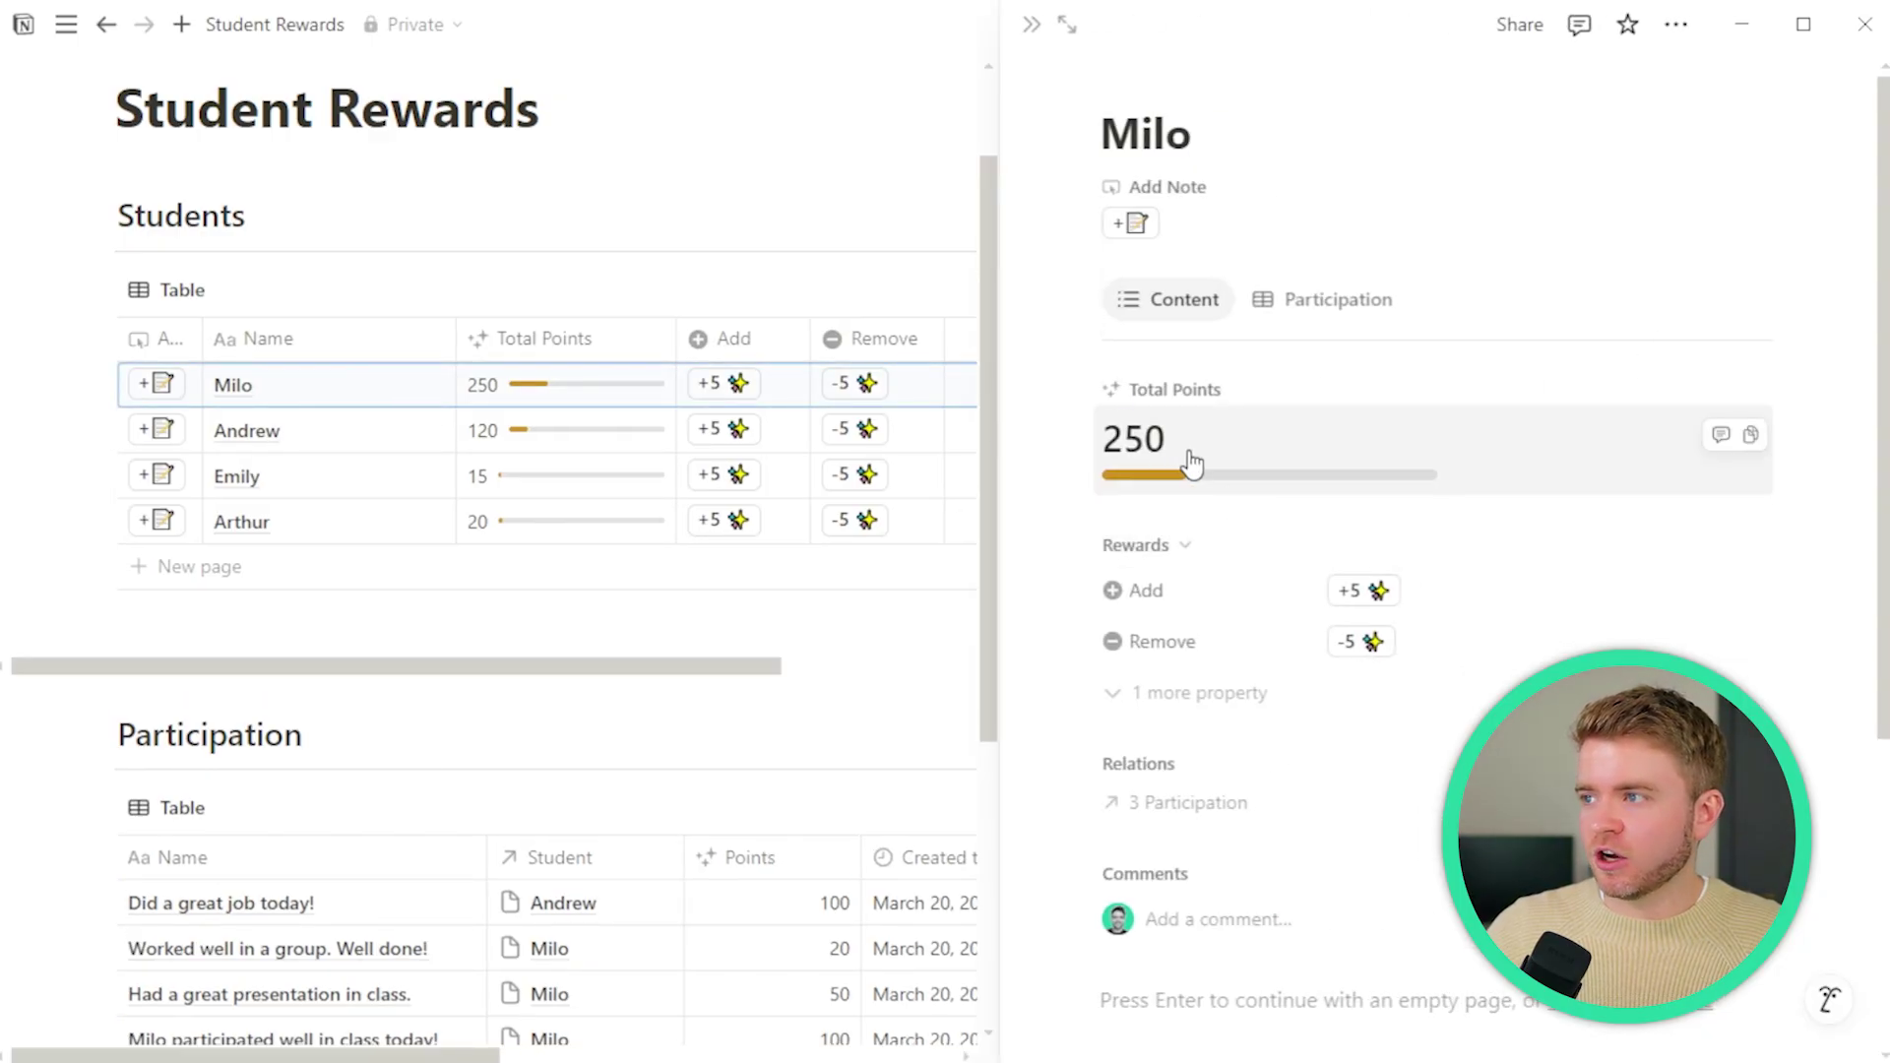
click(1367, 591)
click(1367, 591)
click(1367, 591)
click(1355, 645)
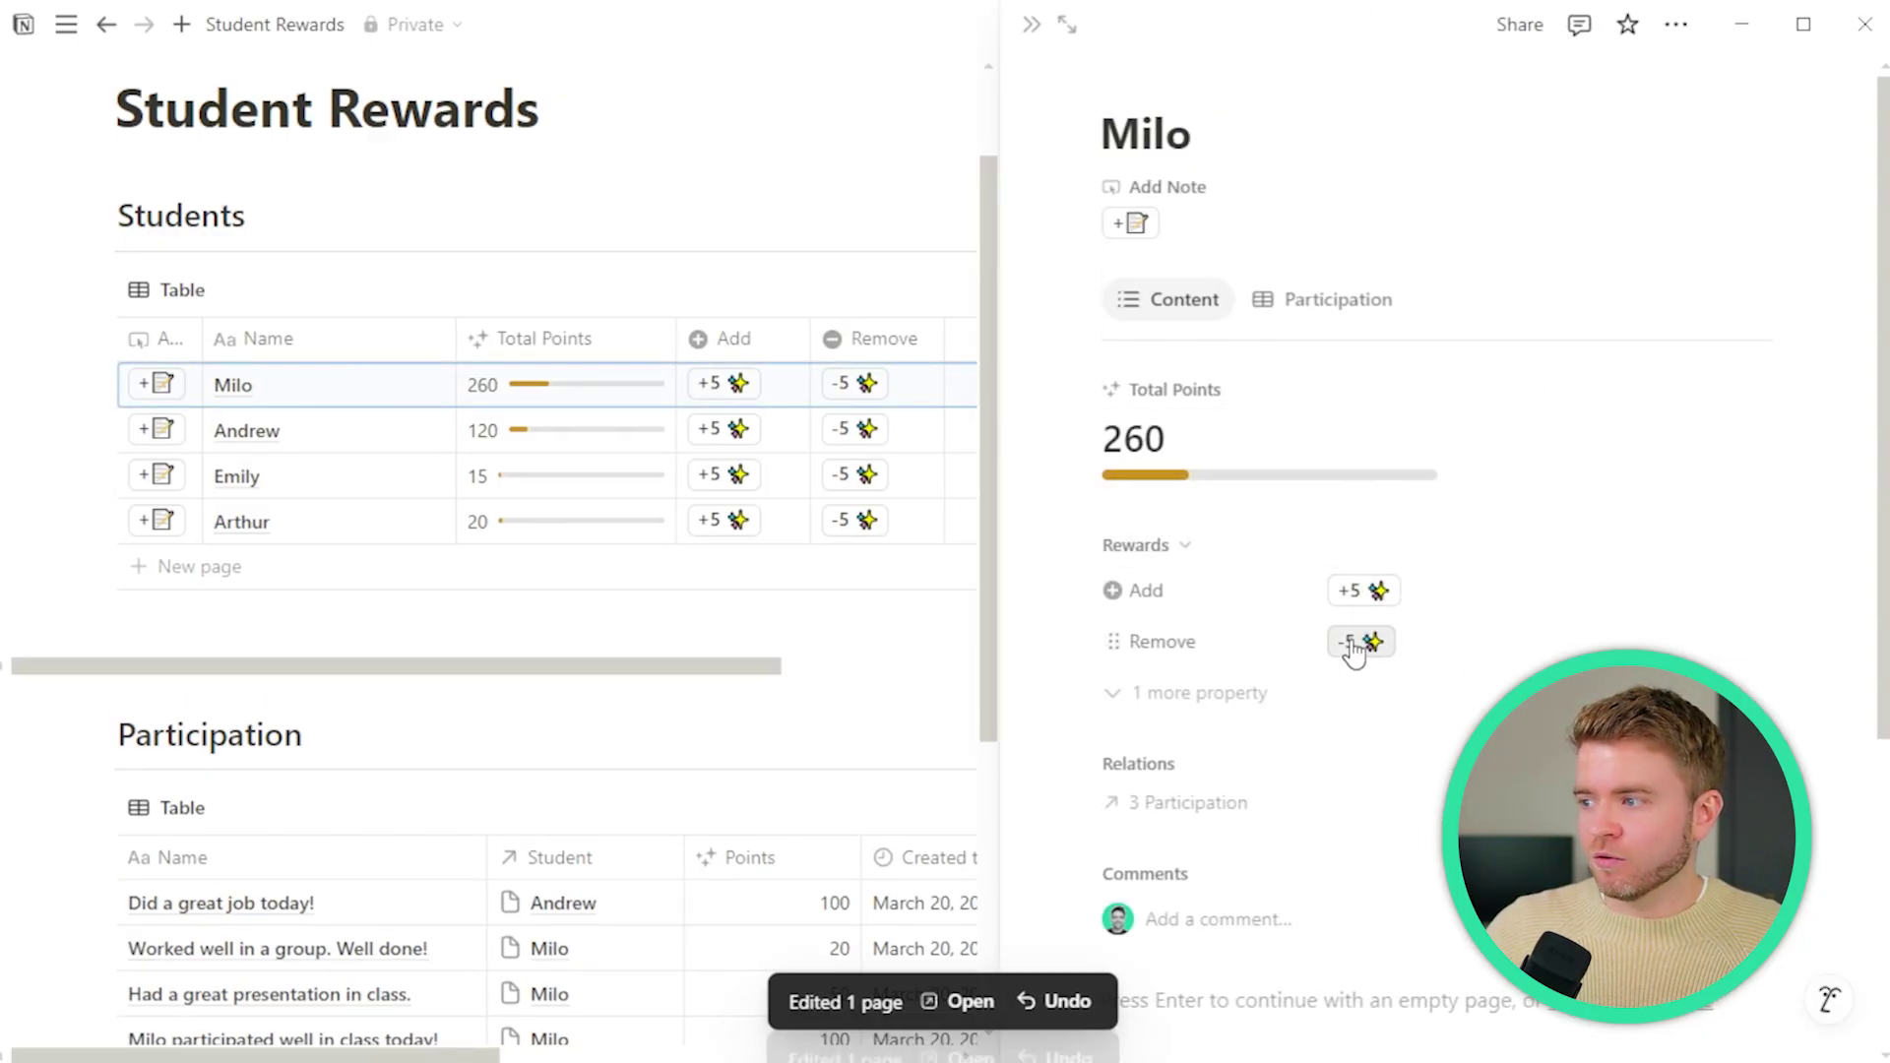
click(1355, 646)
click(1355, 646)
- Review the Participation tab of the student's page, return to its Content tab and close the page
click(1327, 306)
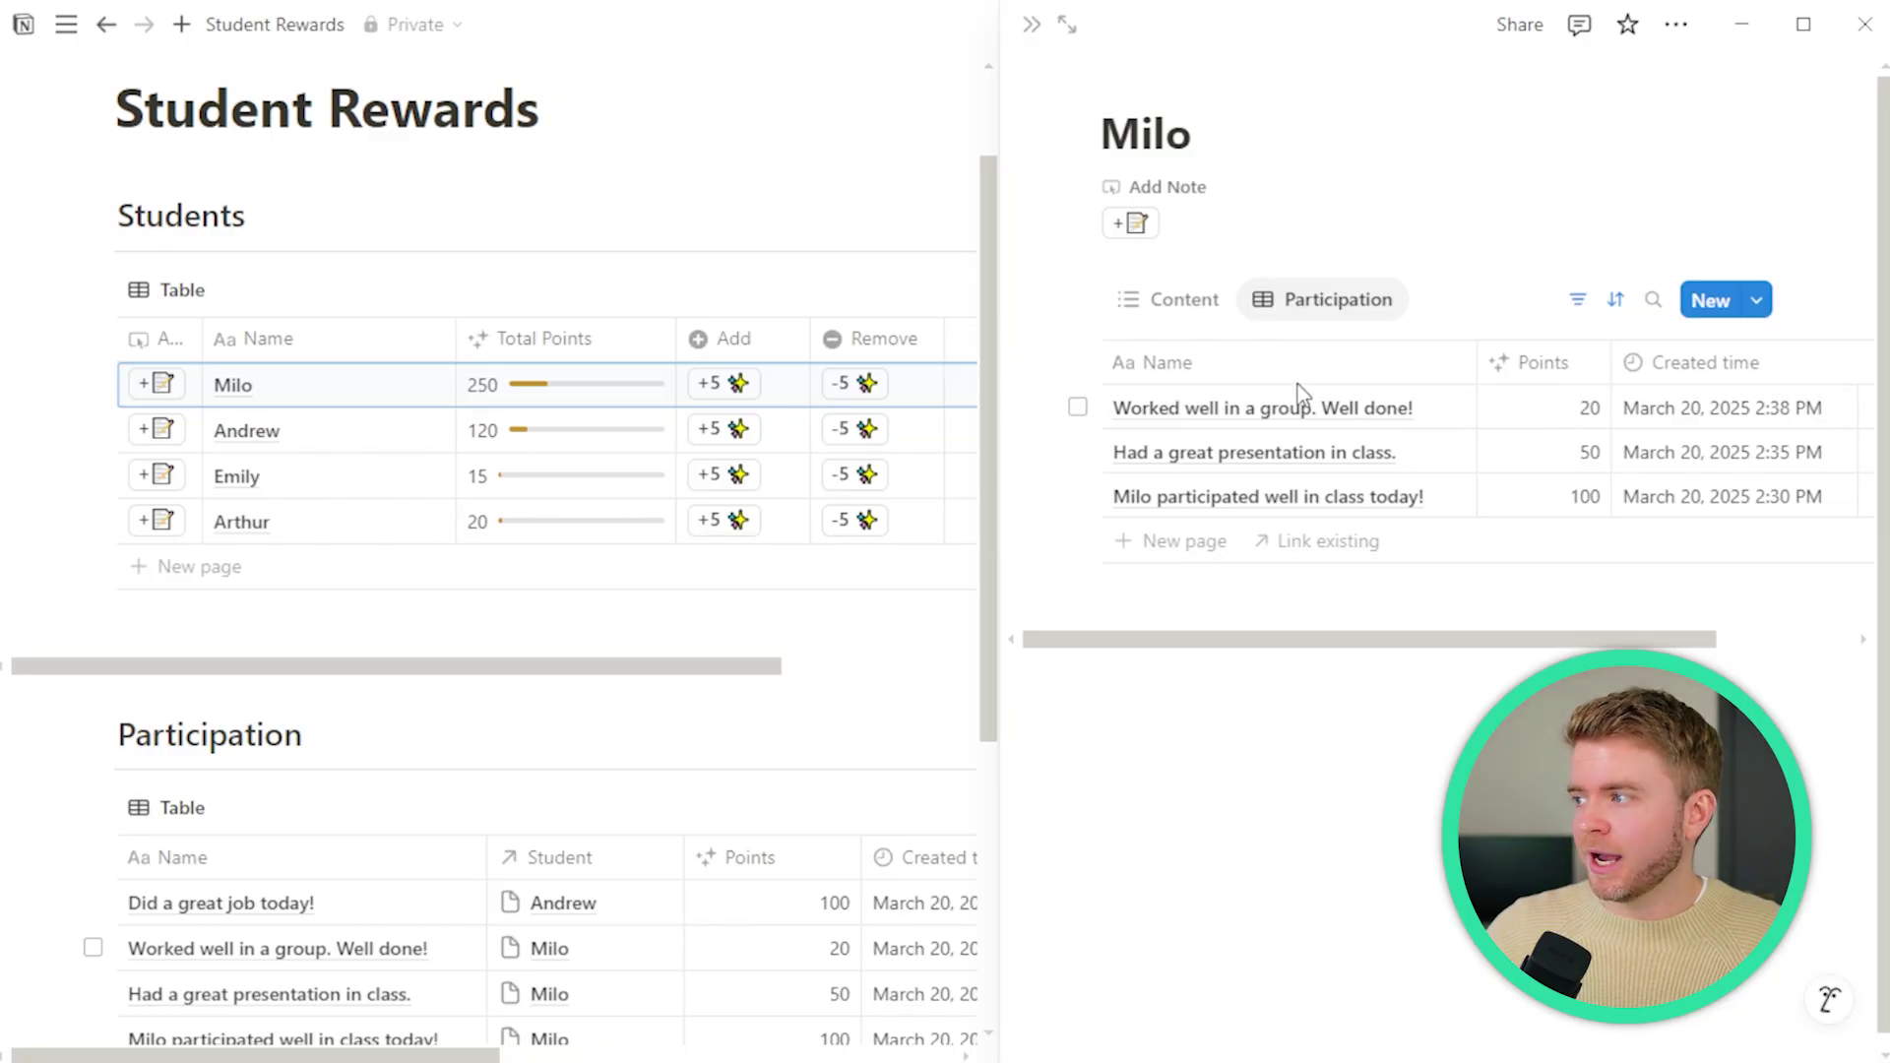
click(1181, 301)
key(Escape)
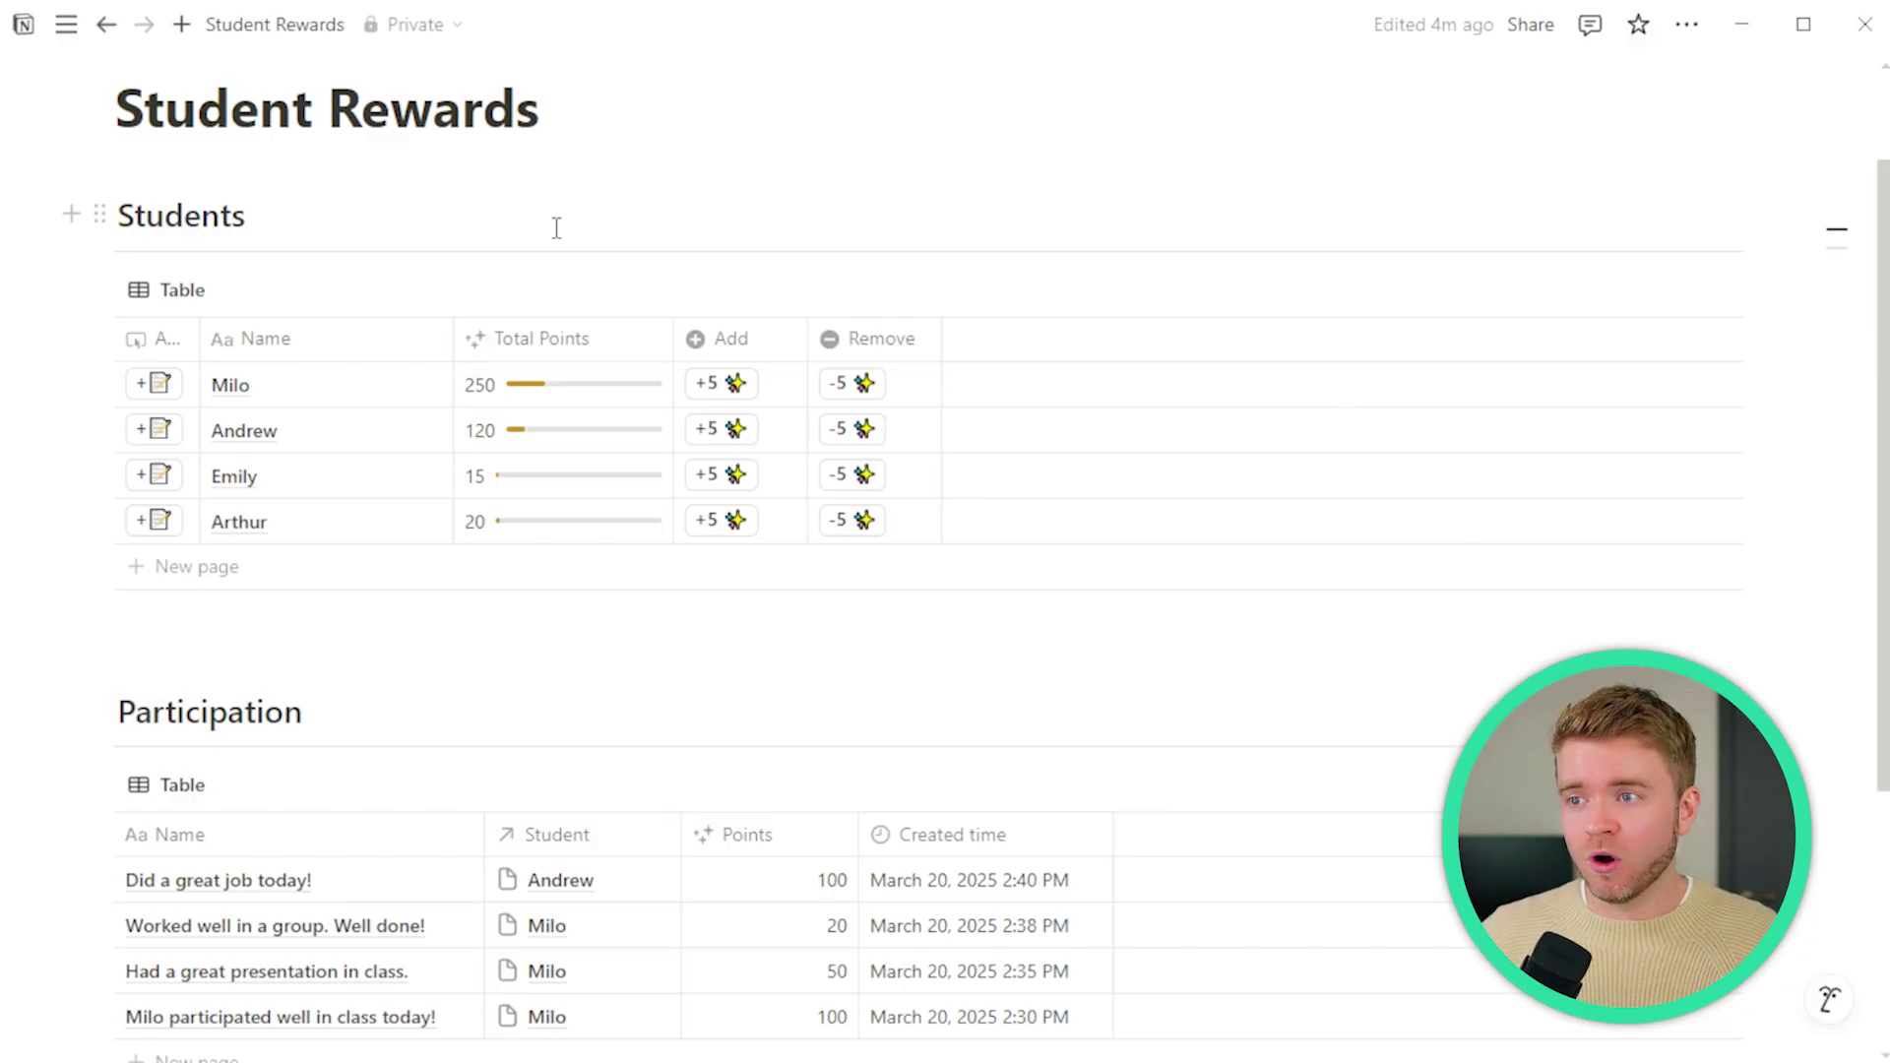
mouse_move(599, 391)
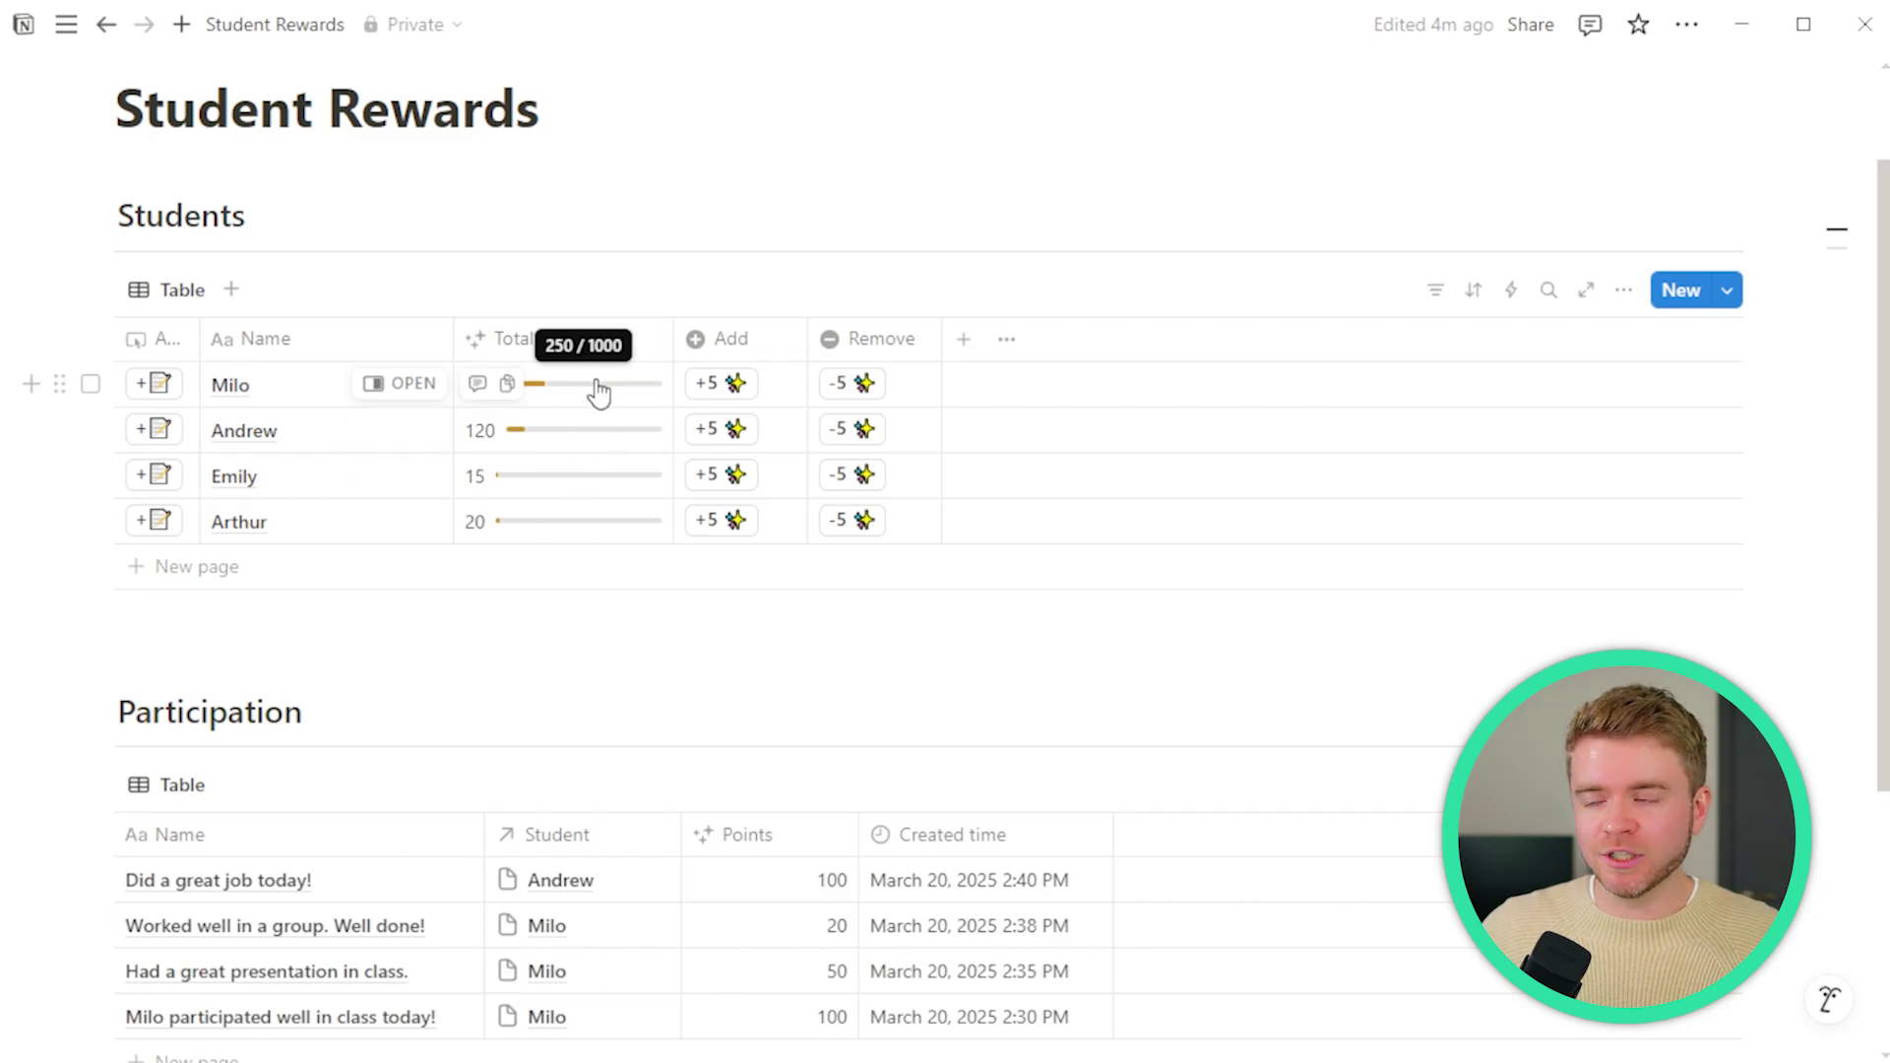